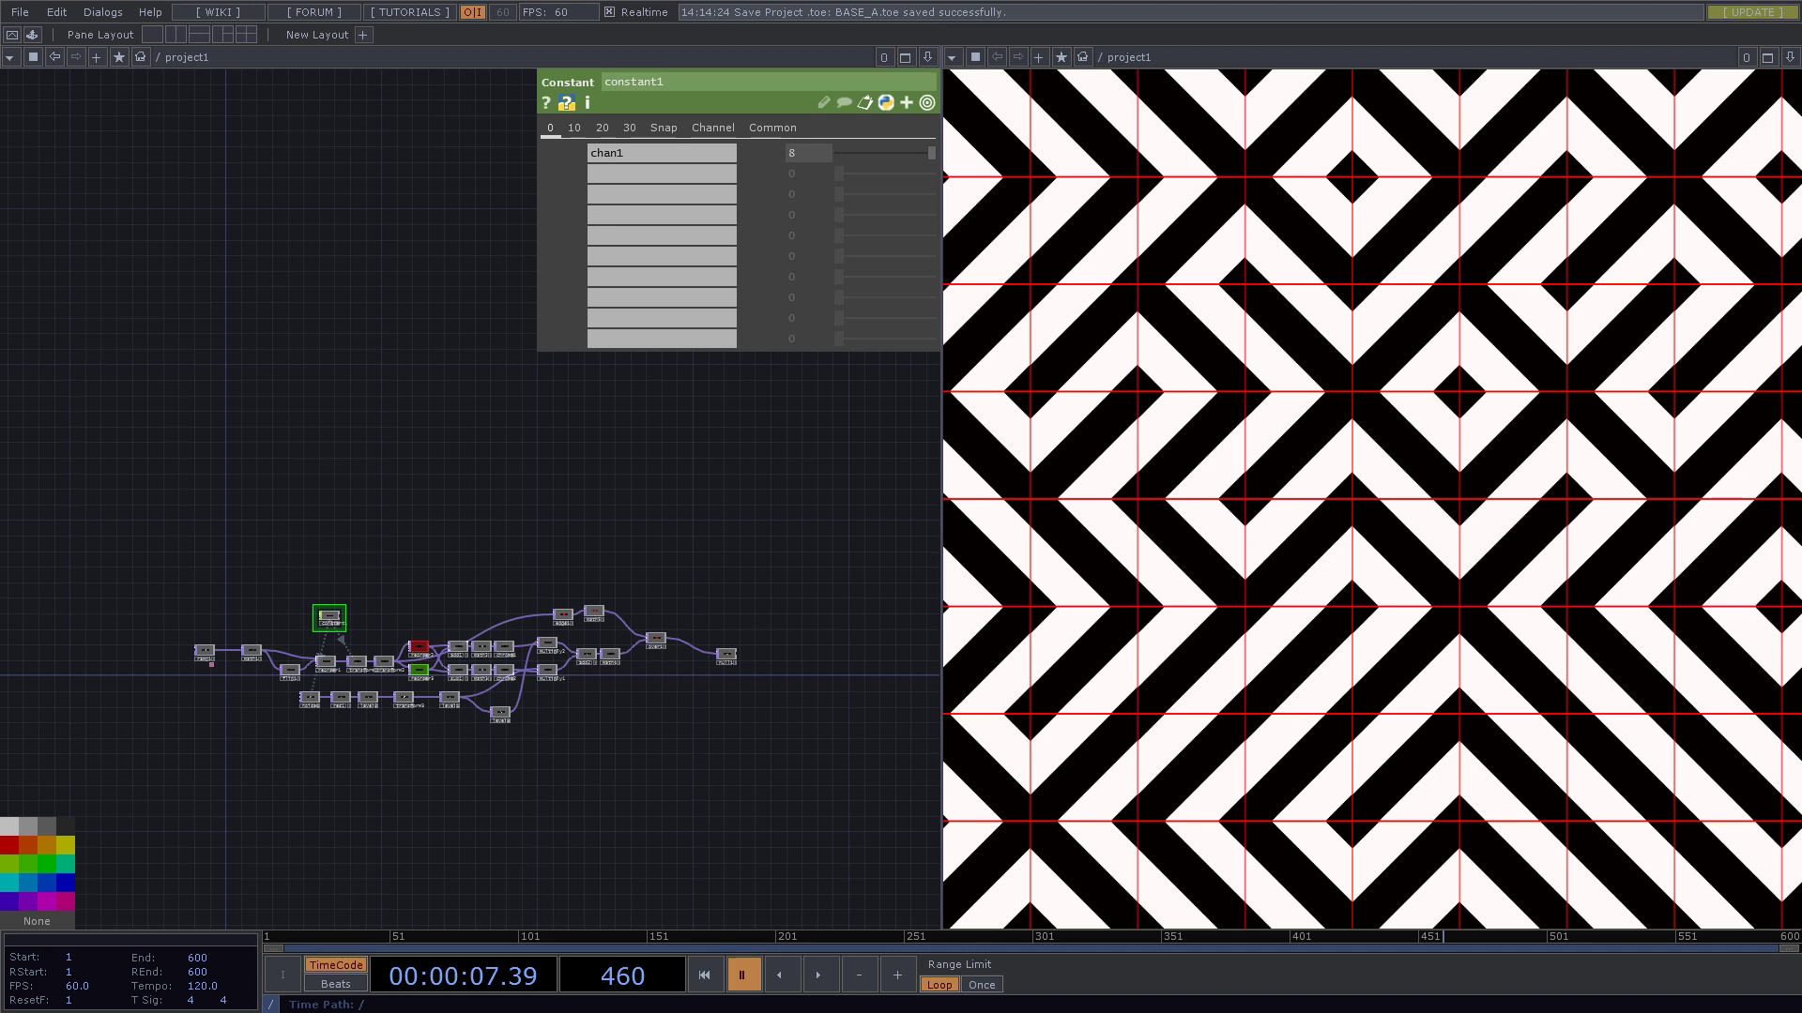
# - Switch to the browser to view the Truchet tiling shader video, and return to the TouchDesigner network
pyautogui.click(1114, 857)
pyautogui.hotkey('alt', 'Tab')
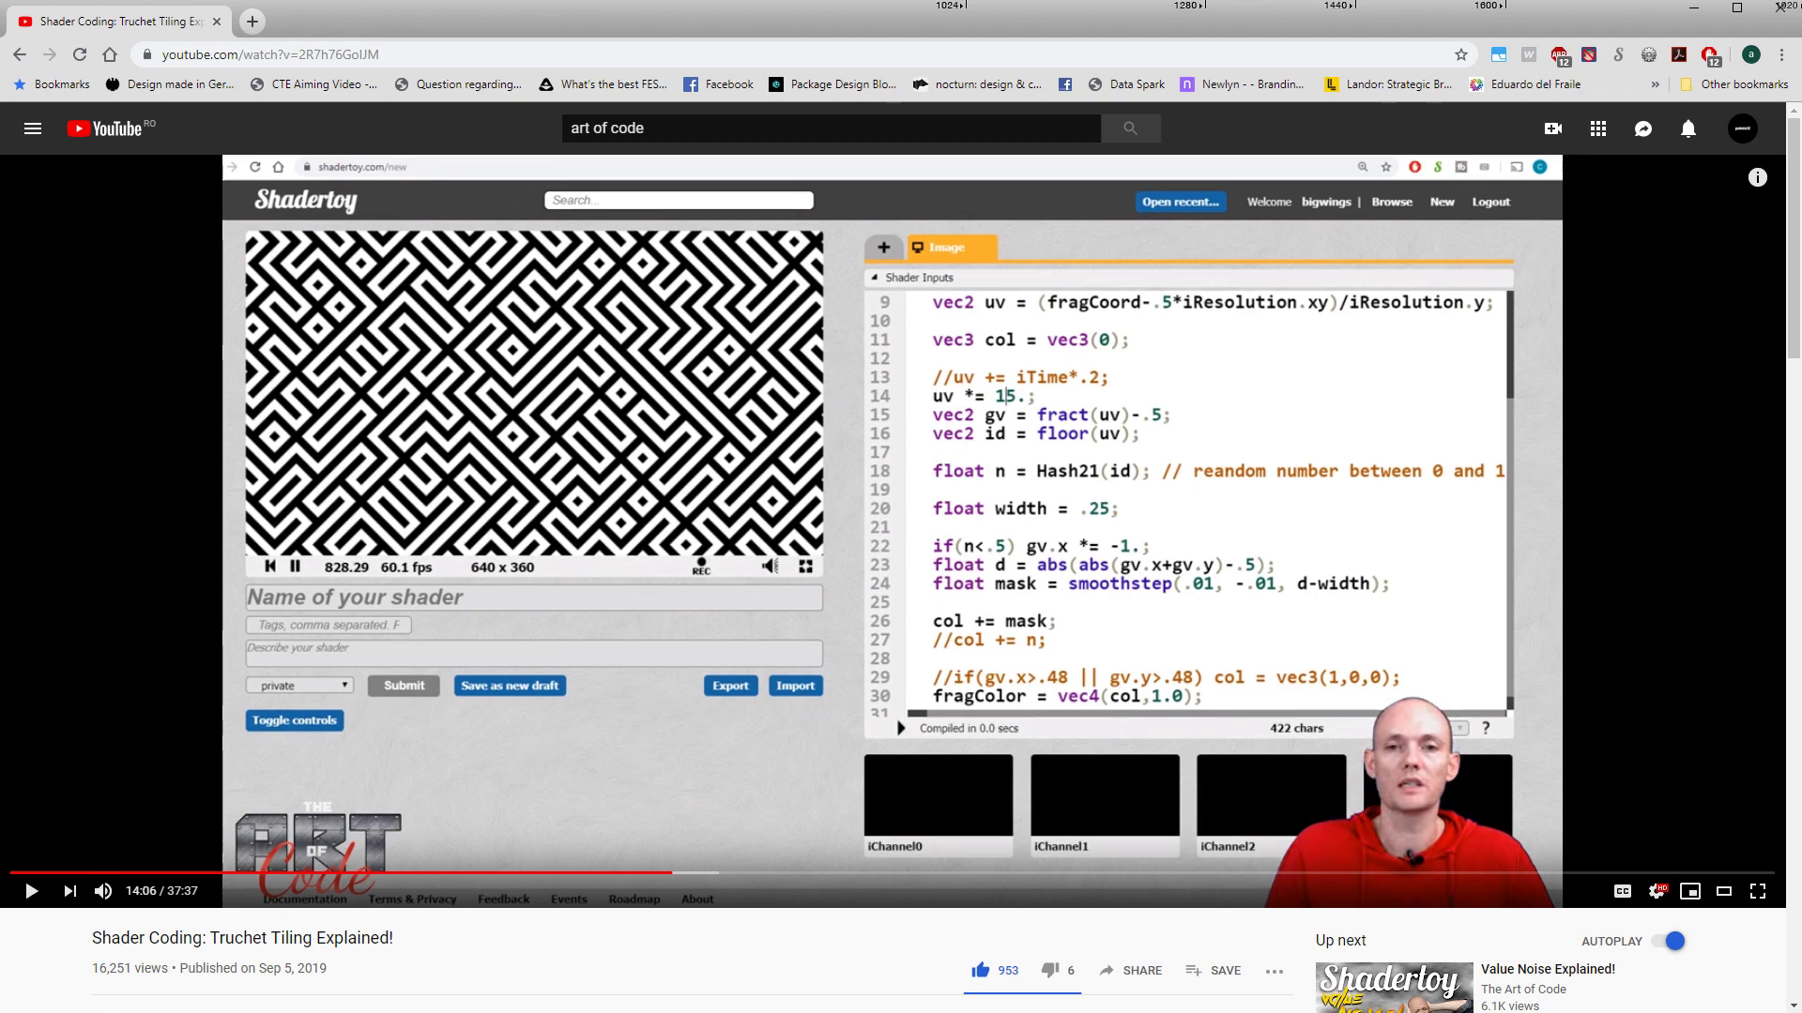
pyautogui.hotkey('alt', 'Tab')
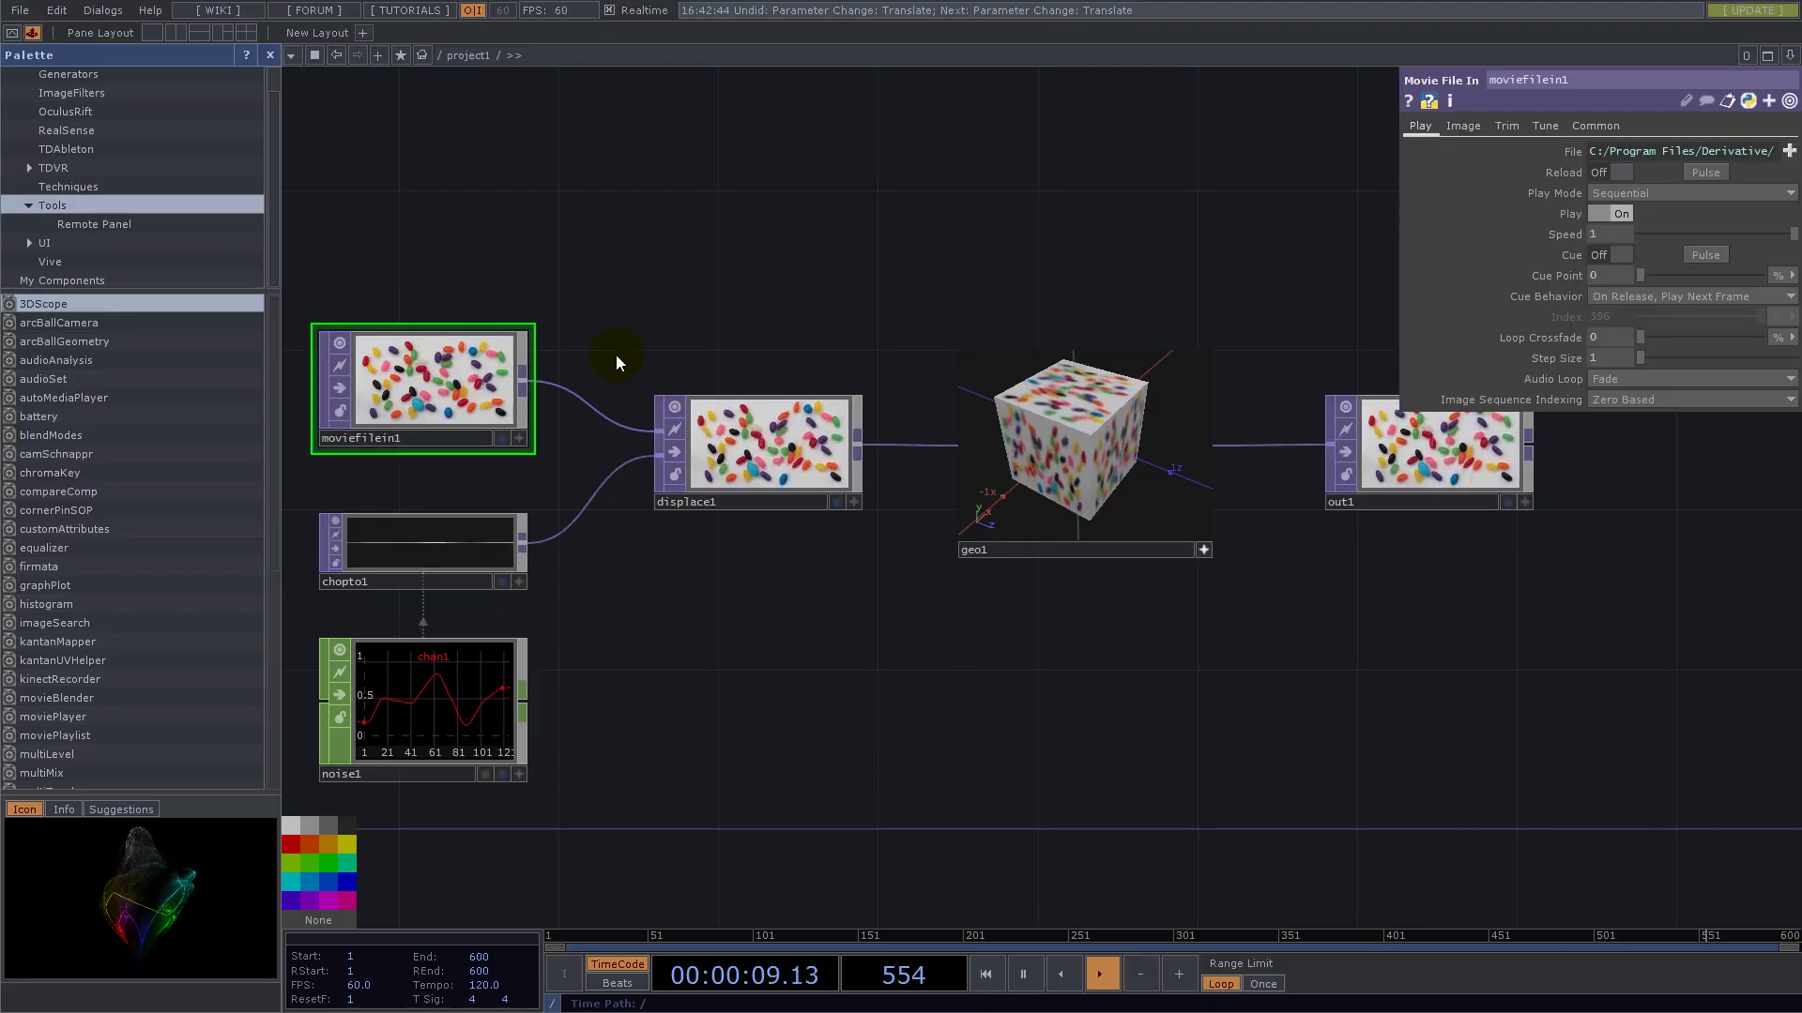
# - Delete all the default operators from the project1 network and close the Palette
pyautogui.moveTo(415, 226); pyautogui.dragTo(1535, 859)
pyautogui.press('Delete')
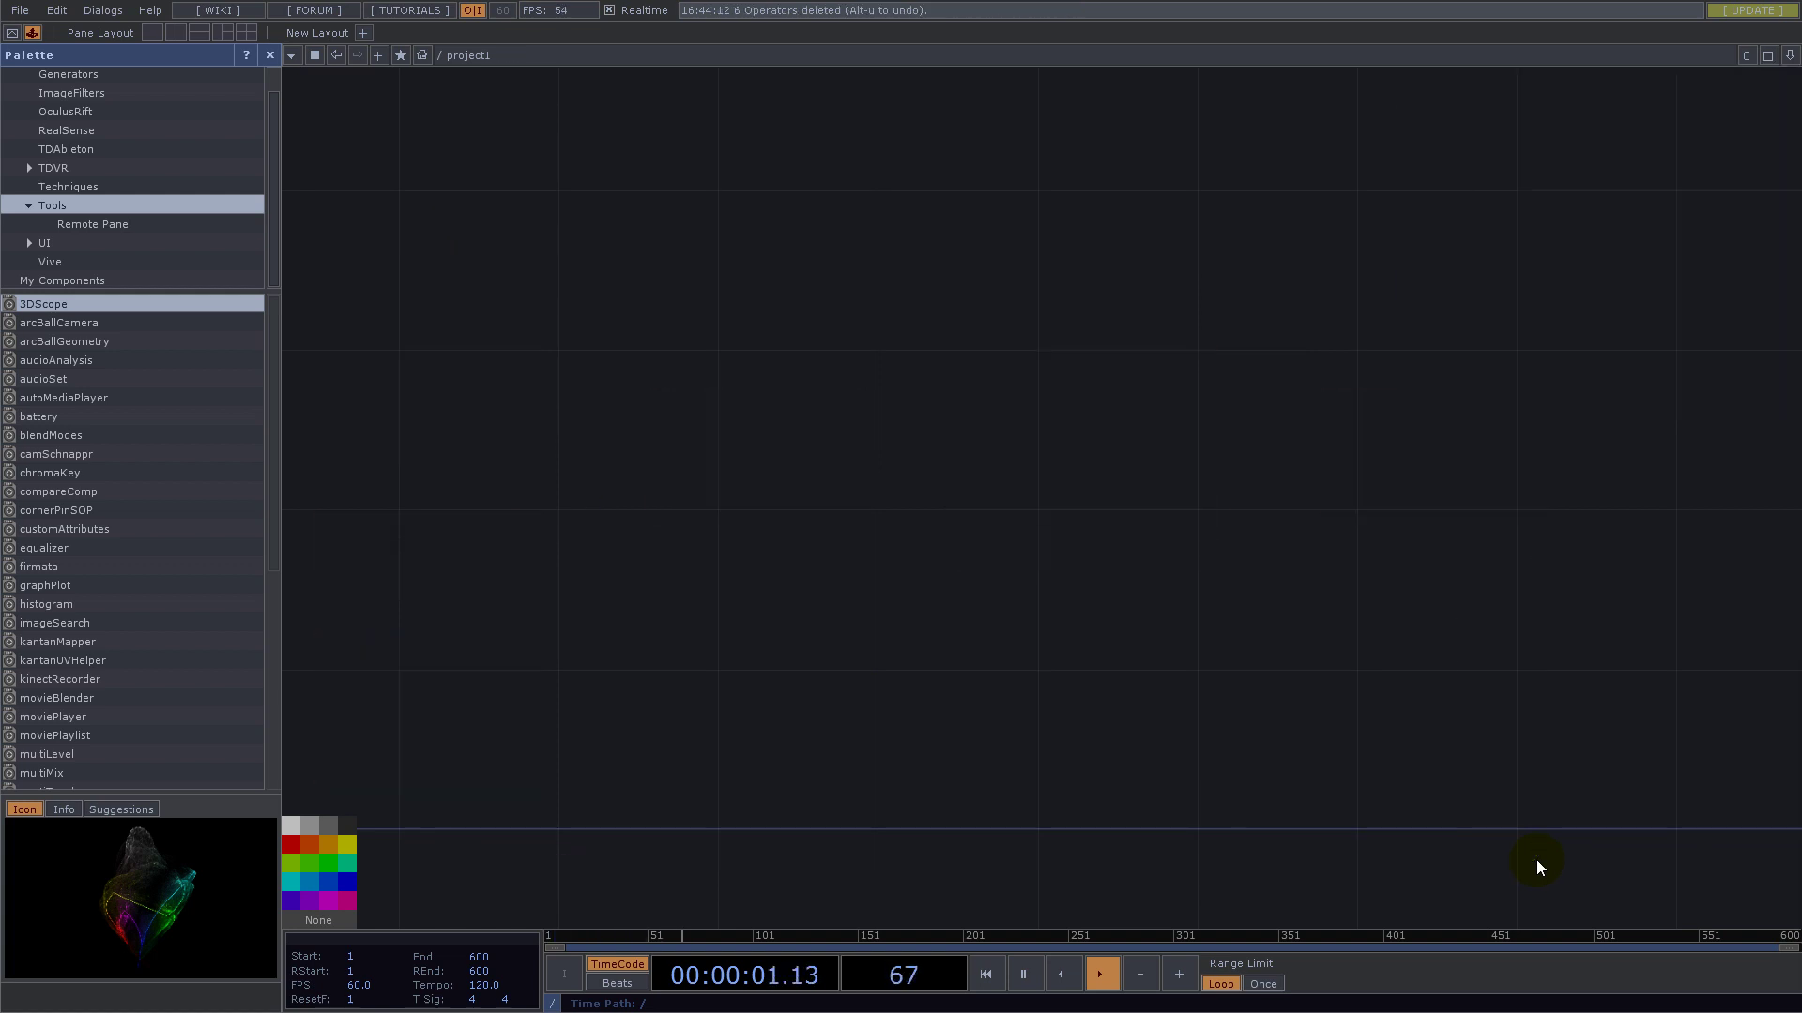
pyautogui.click(268, 53)
pyautogui.moveTo(512, 520); pyautogui.dragTo(953, 398)
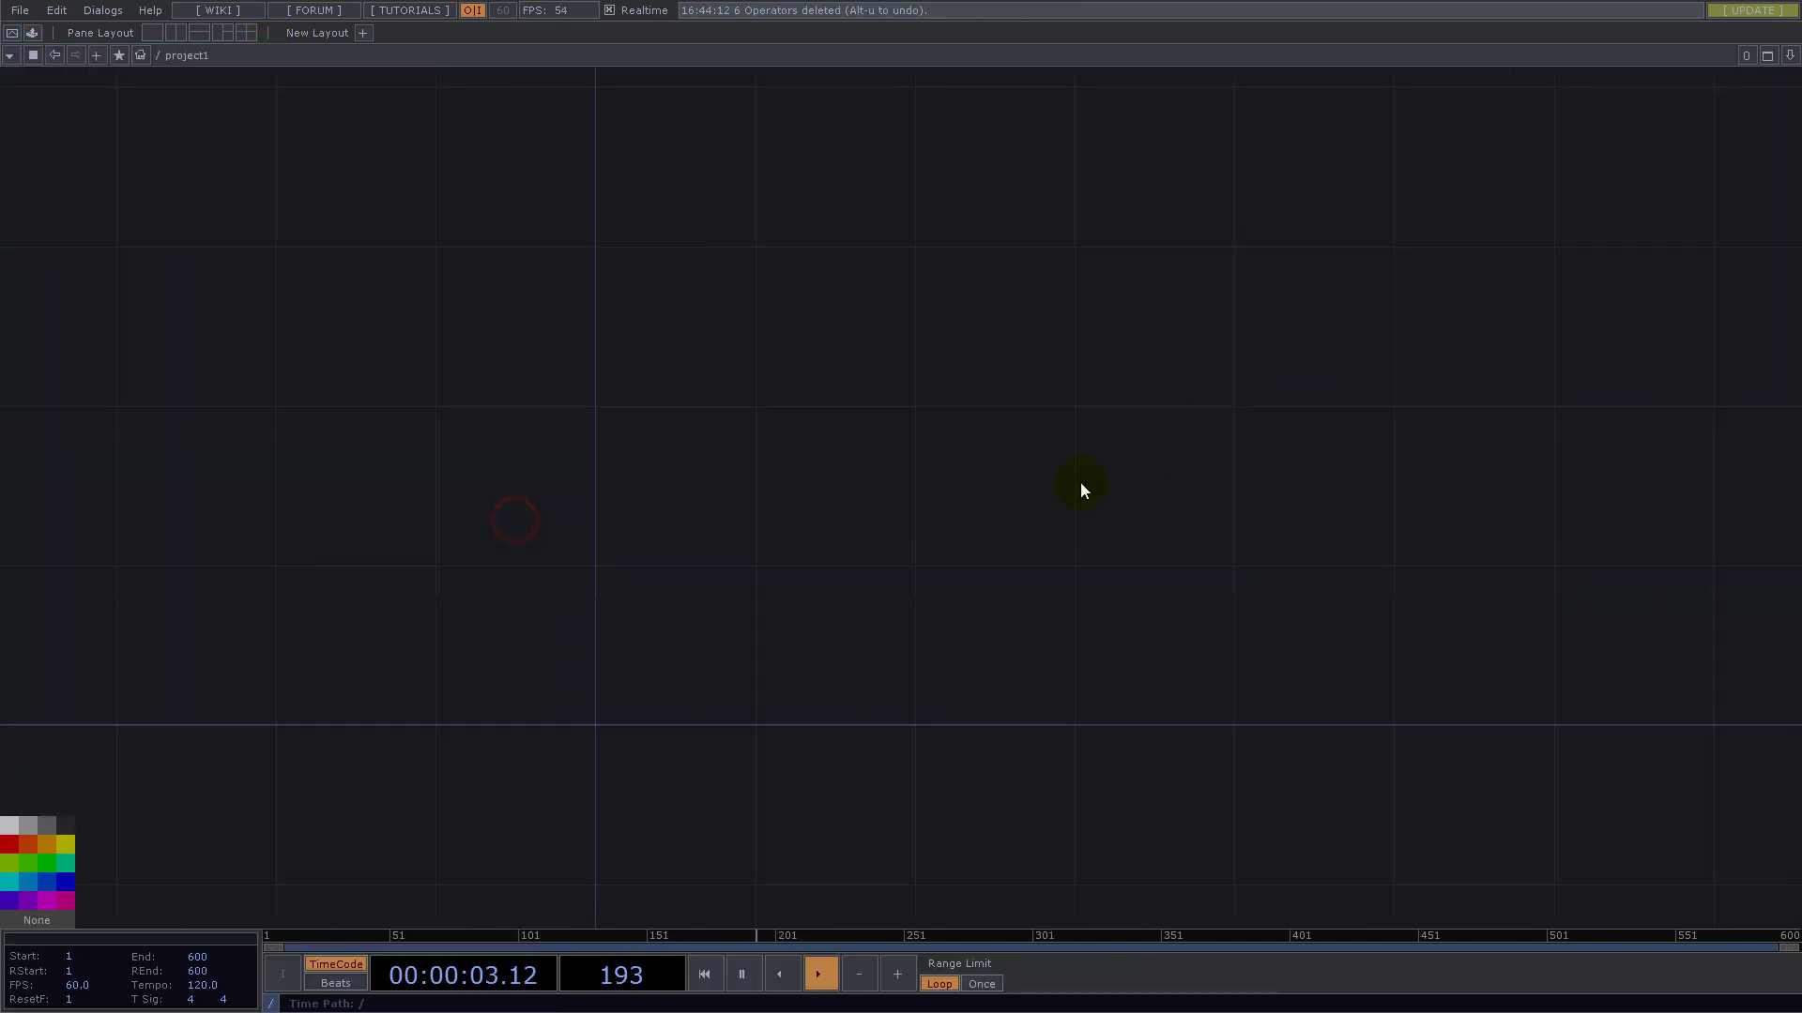
pyautogui.moveTo(877, 574); pyautogui.dragTo(950, 448)
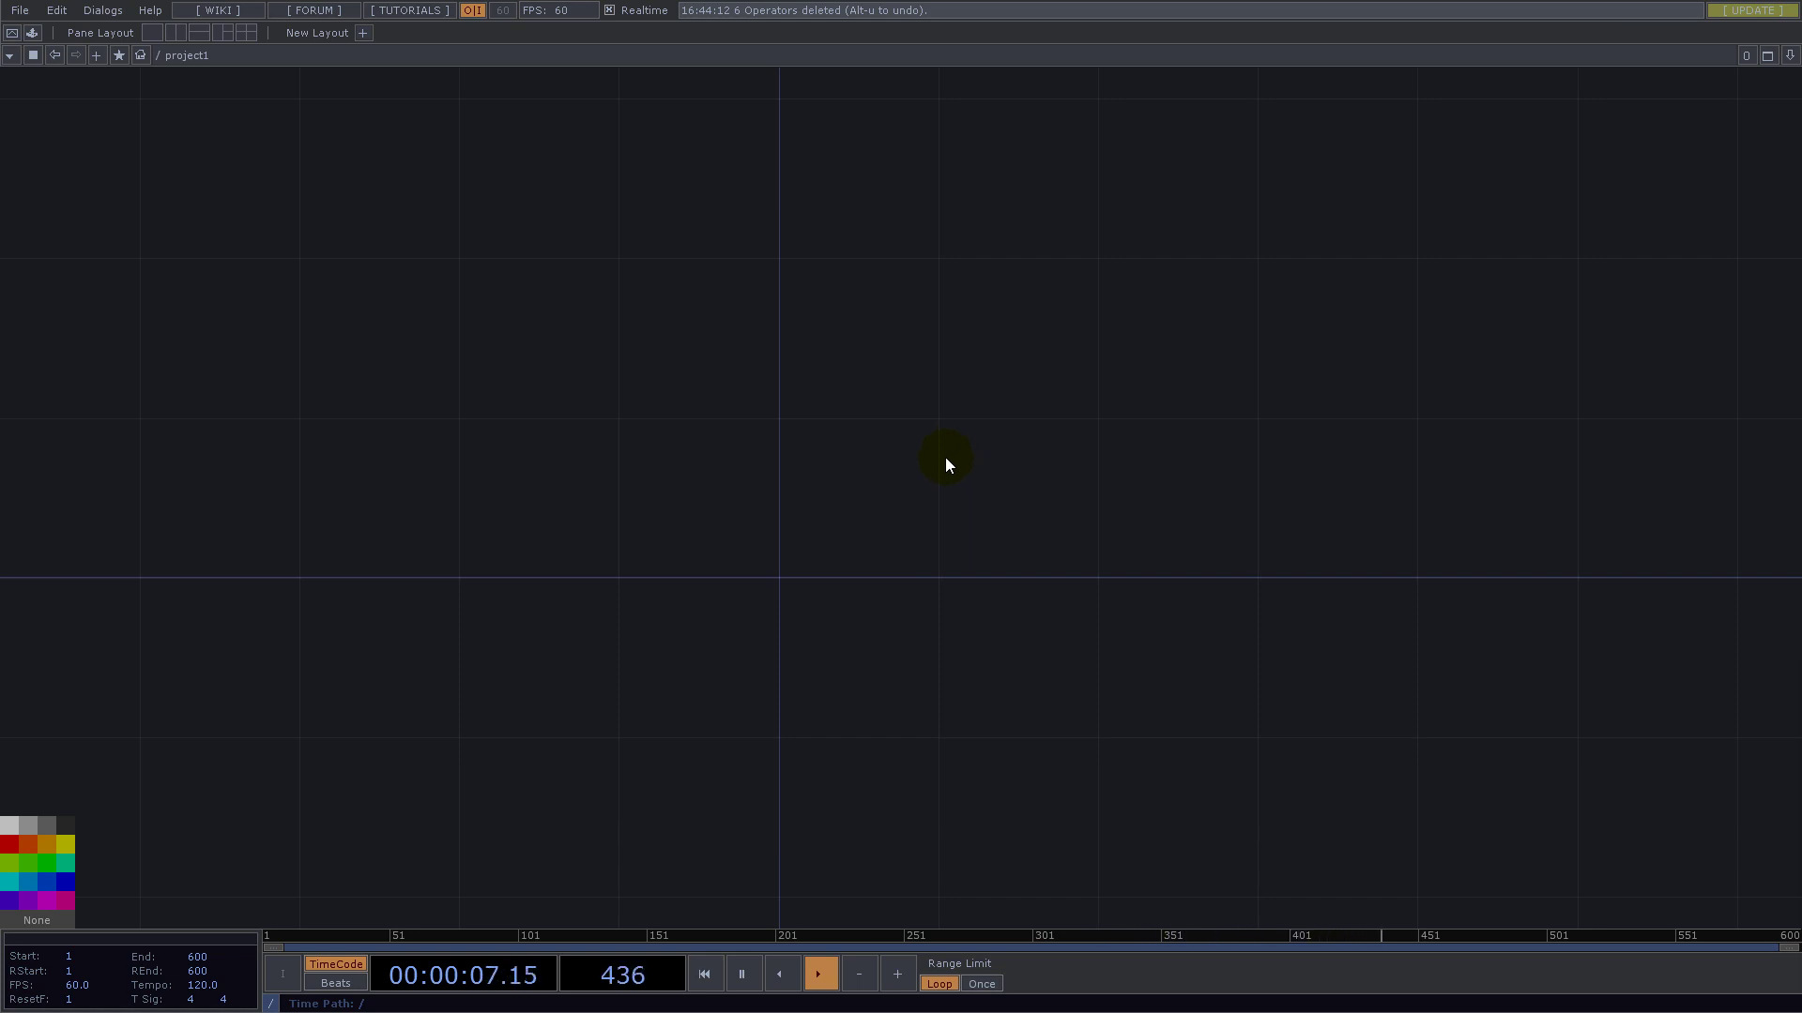
# - Add a Ramp TOP to the empty network
pyautogui.doubleClick(842, 505)
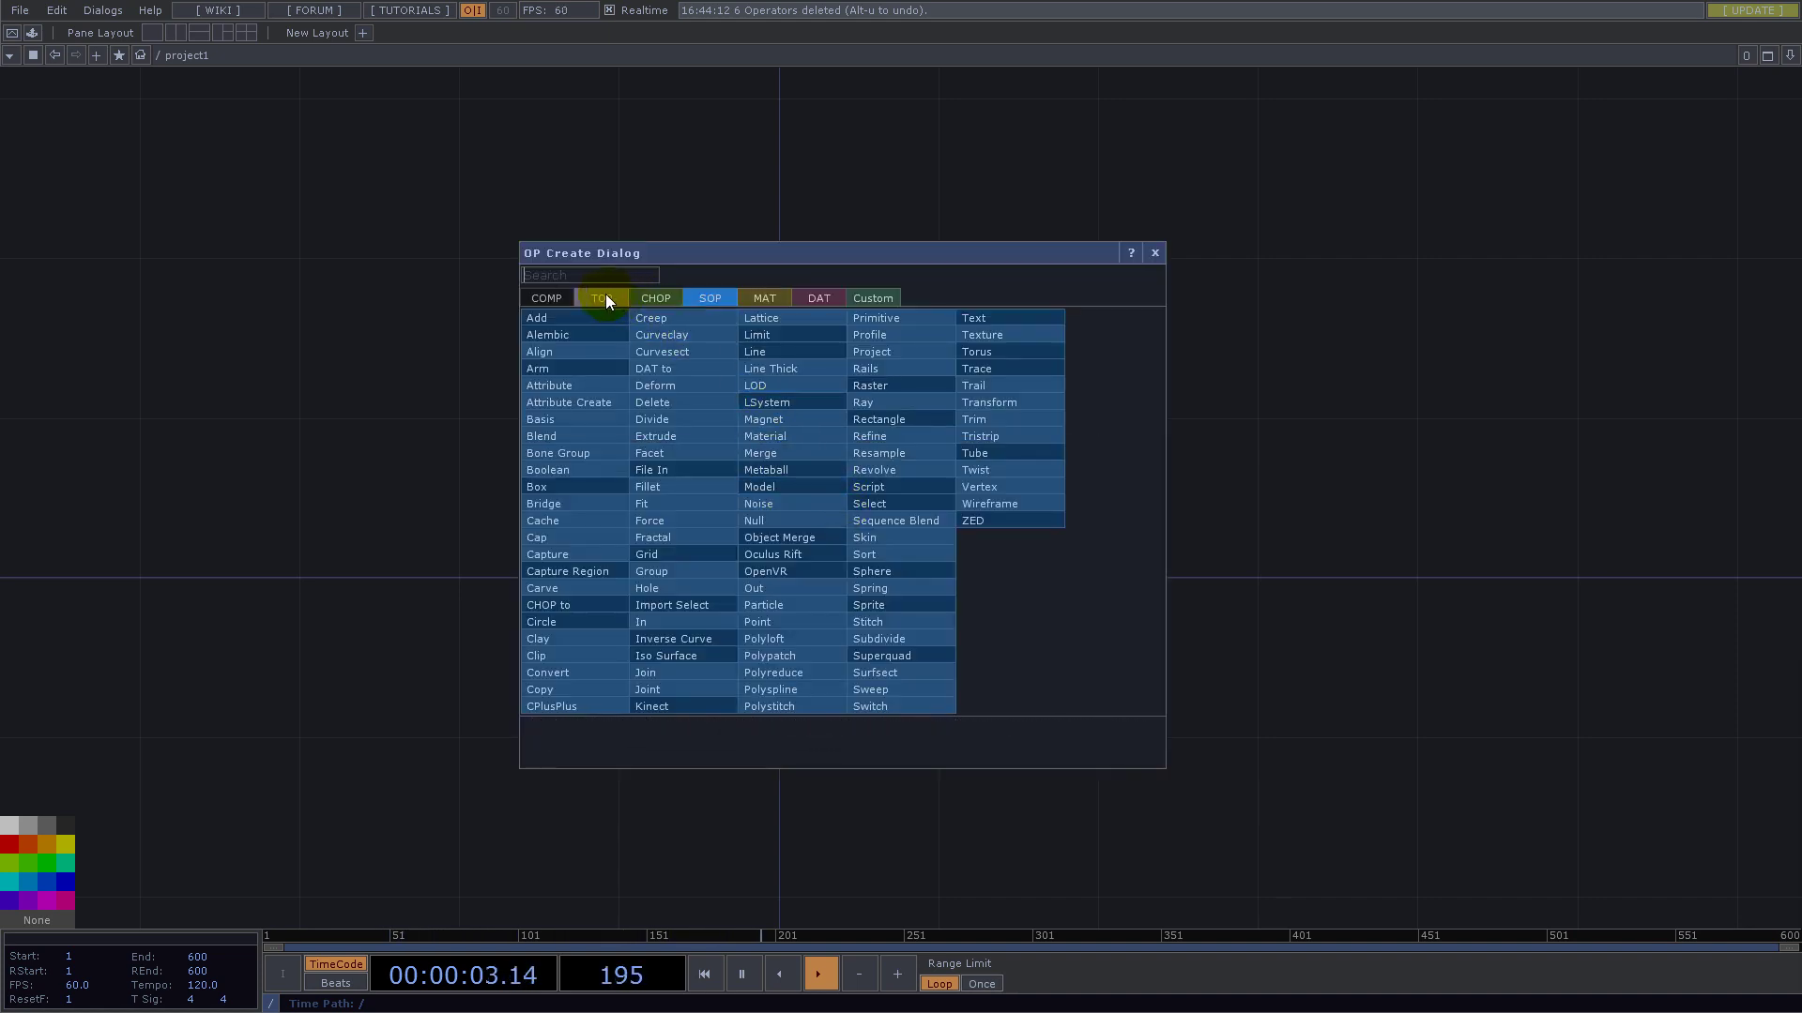
pyautogui.click(605, 298)
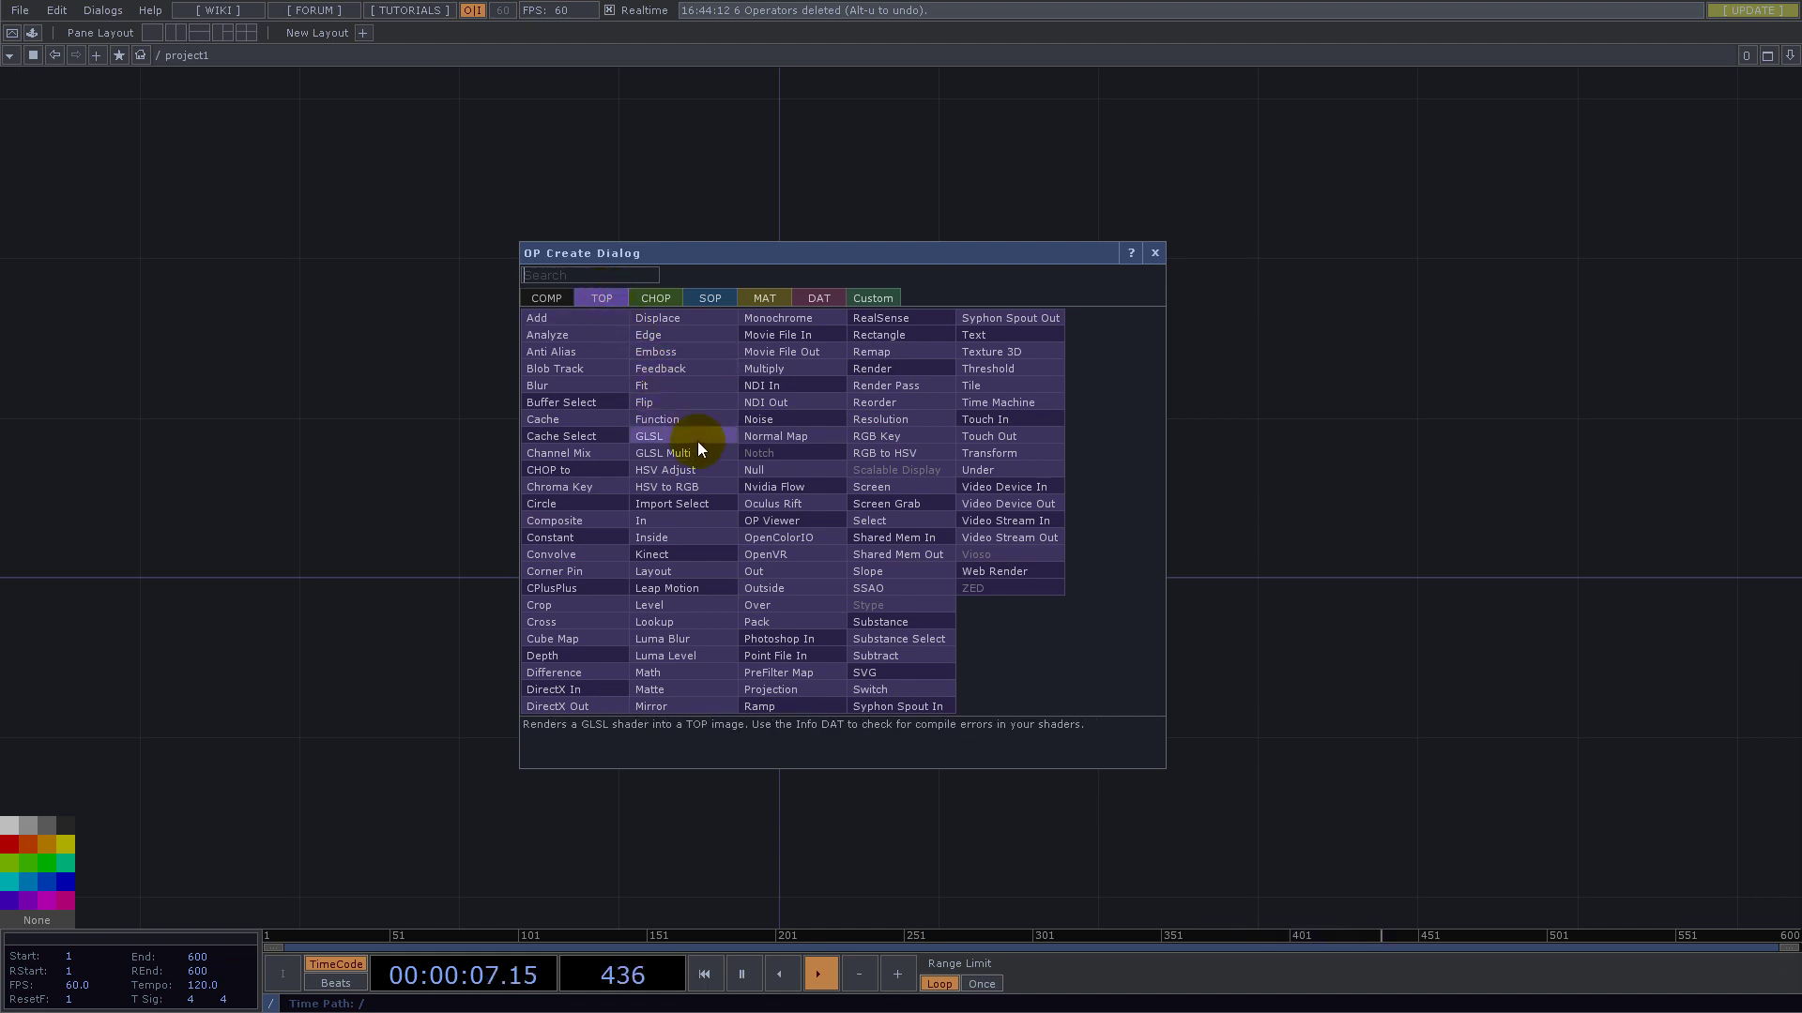
pyautogui.write('ramp')
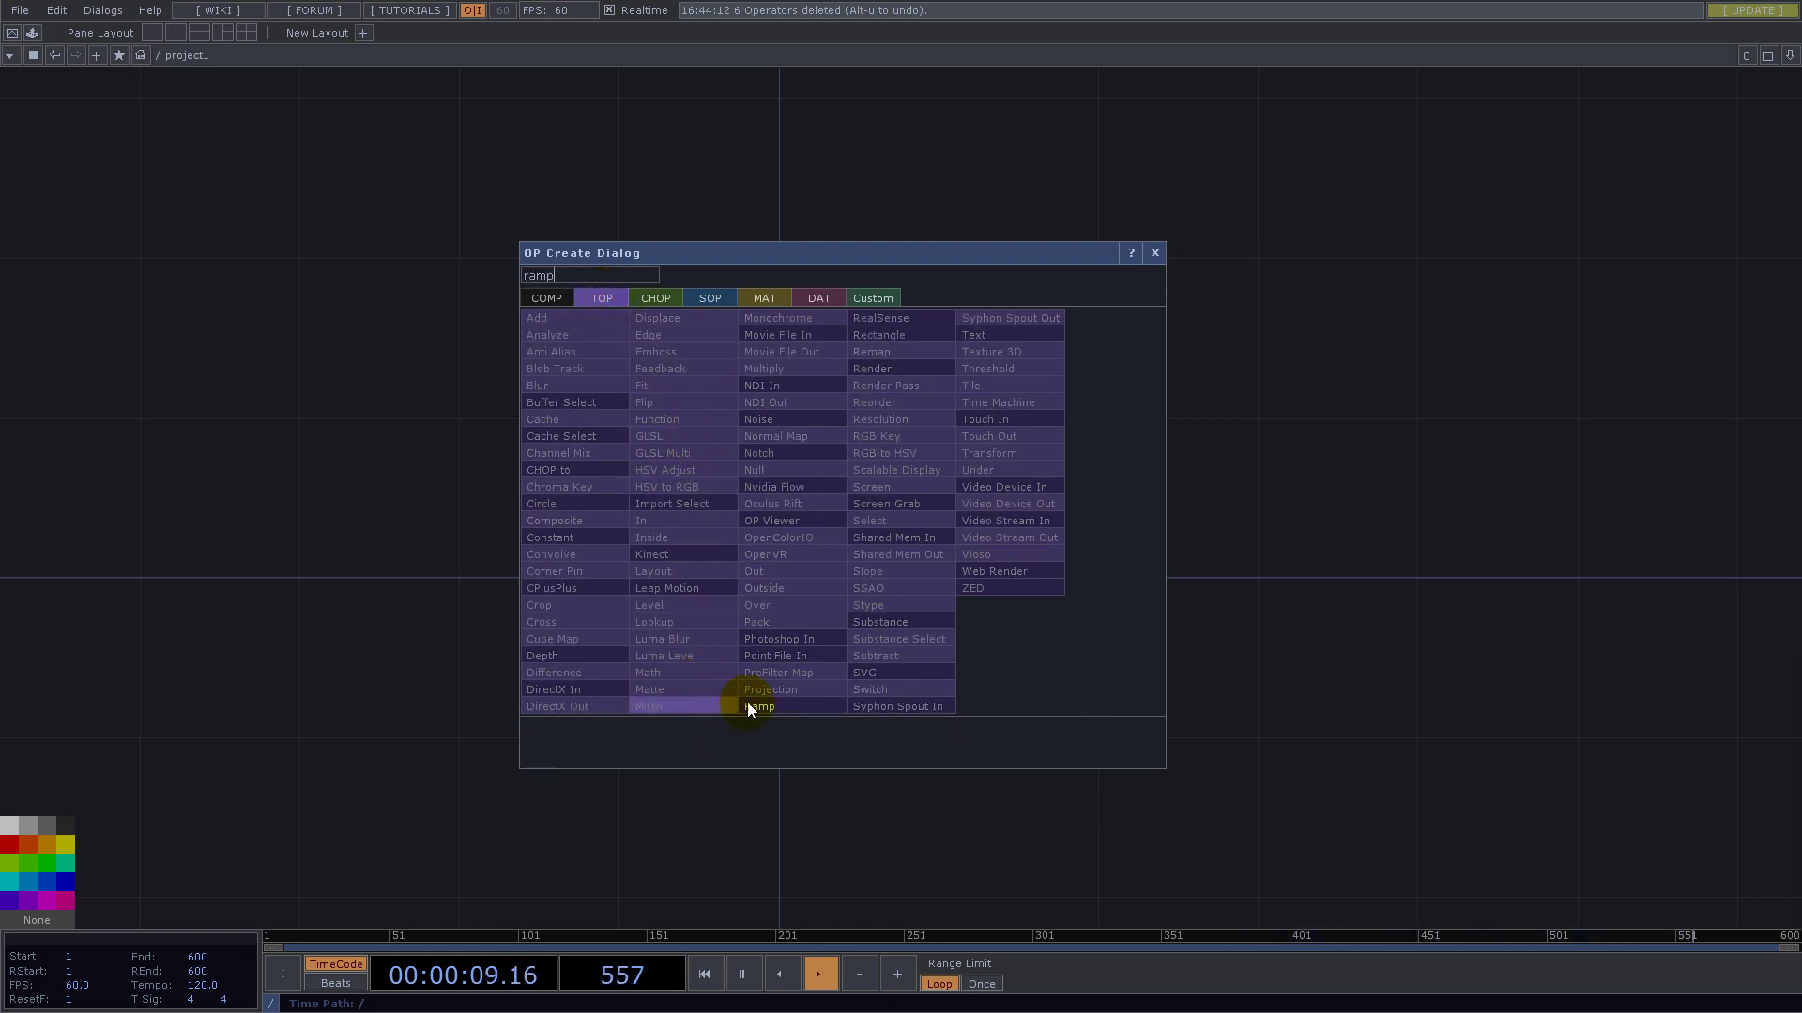
pyautogui.click(747, 701)
pyautogui.click(893, 503)
# - Set the Ramp TOP's pixel format to 32-bit float (Mono)
pyautogui.scroll(5, 1046, 389)
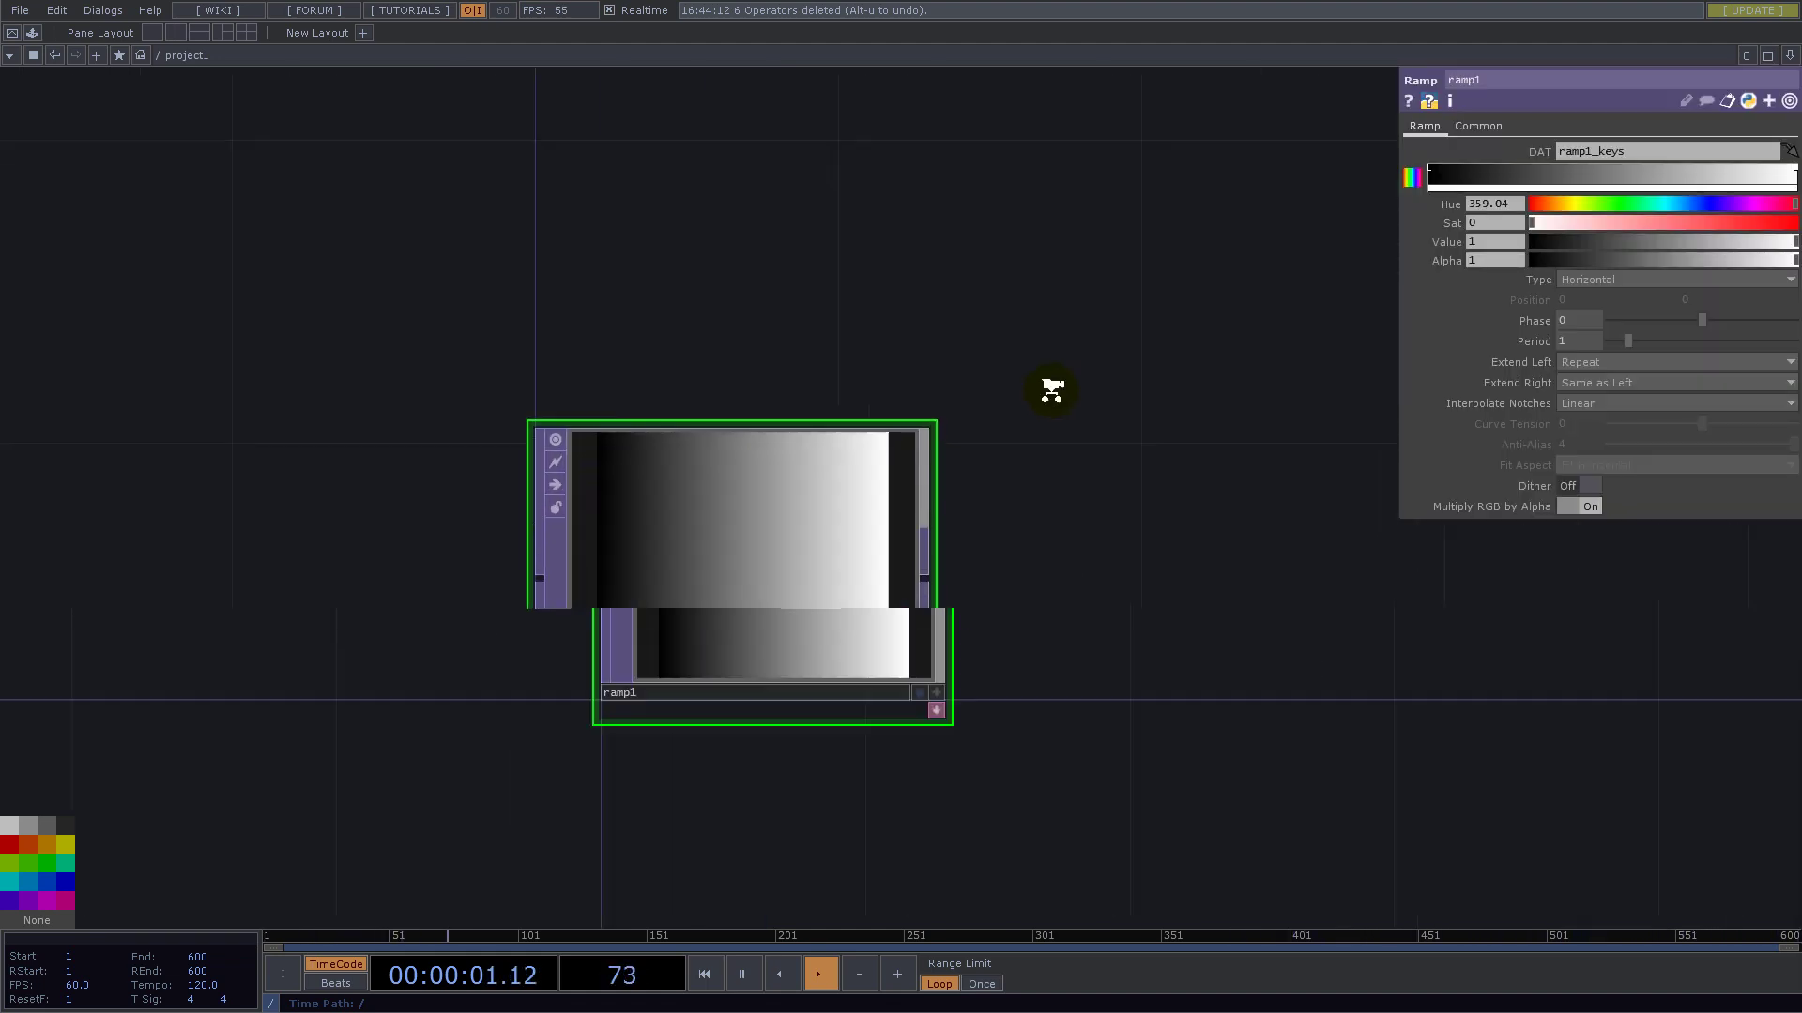
pyautogui.scroll(-5, 1033, 399)
pyautogui.scroll(3, 899, 599)
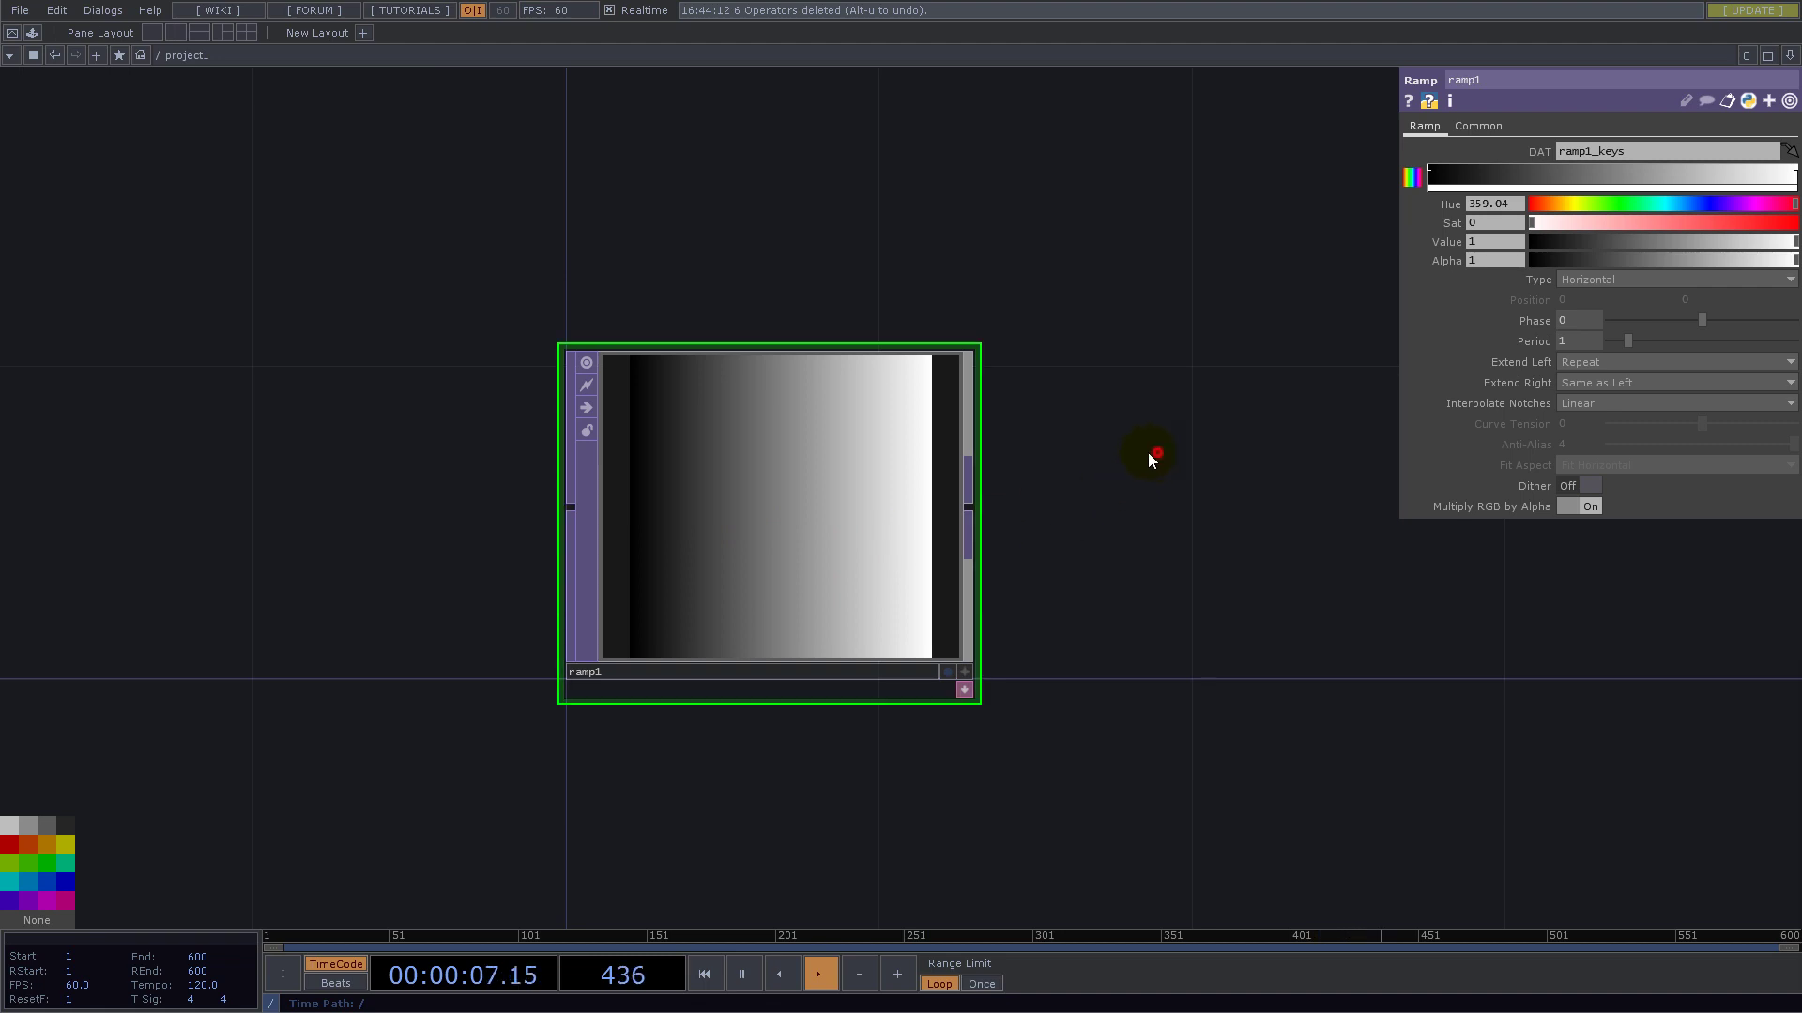
pyautogui.moveTo(1146, 452); pyautogui.dragTo(716, 450)
pyautogui.scroll(-3, 695, 469)
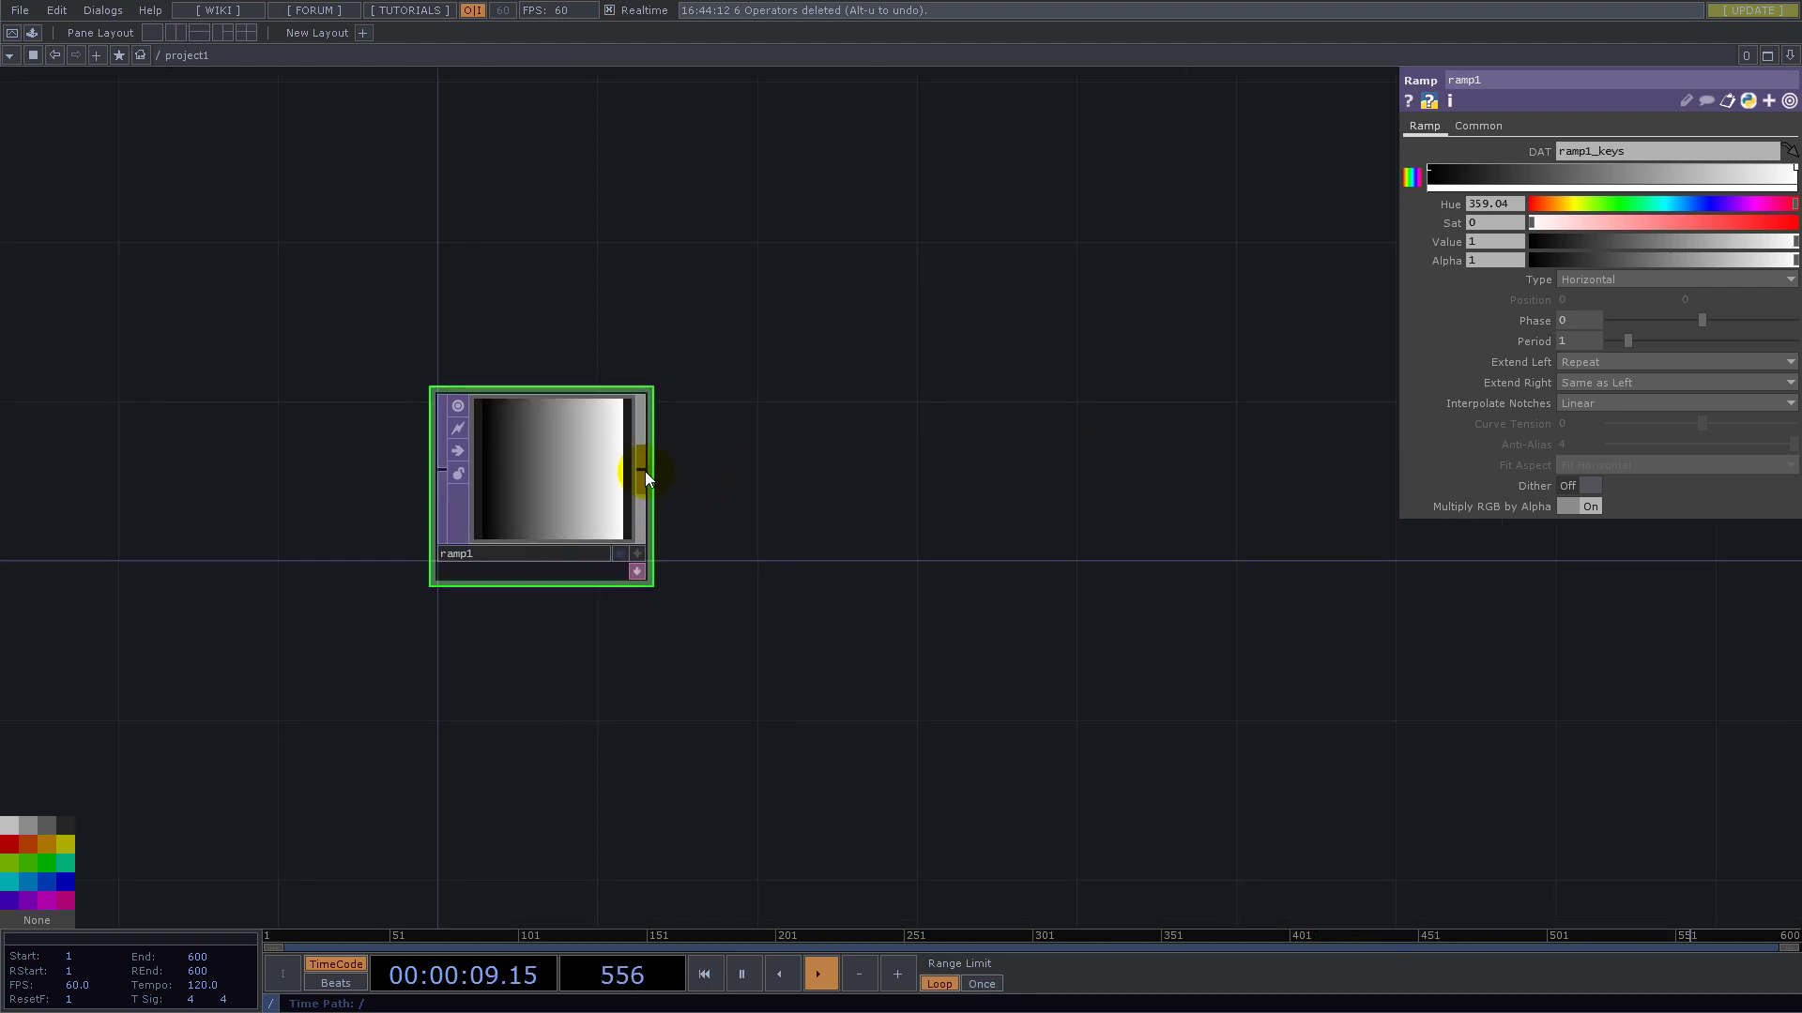
pyautogui.click(1485, 122)
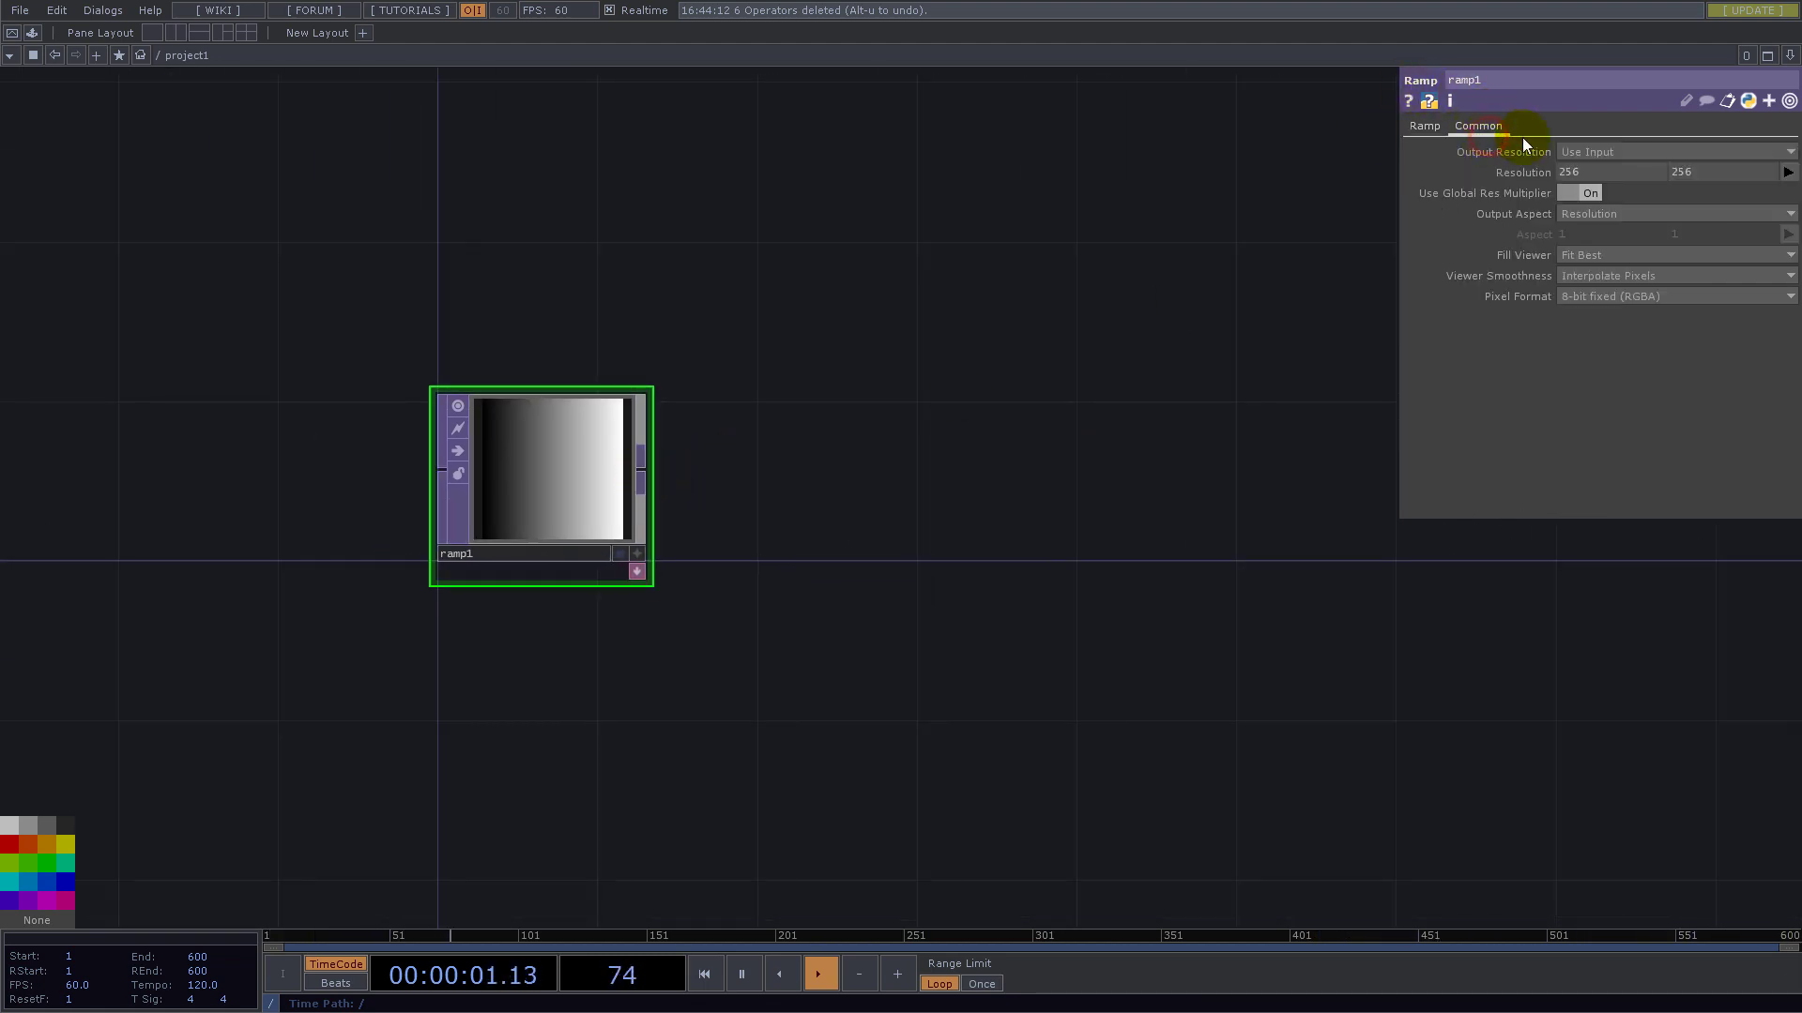
pyautogui.click(1650, 296)
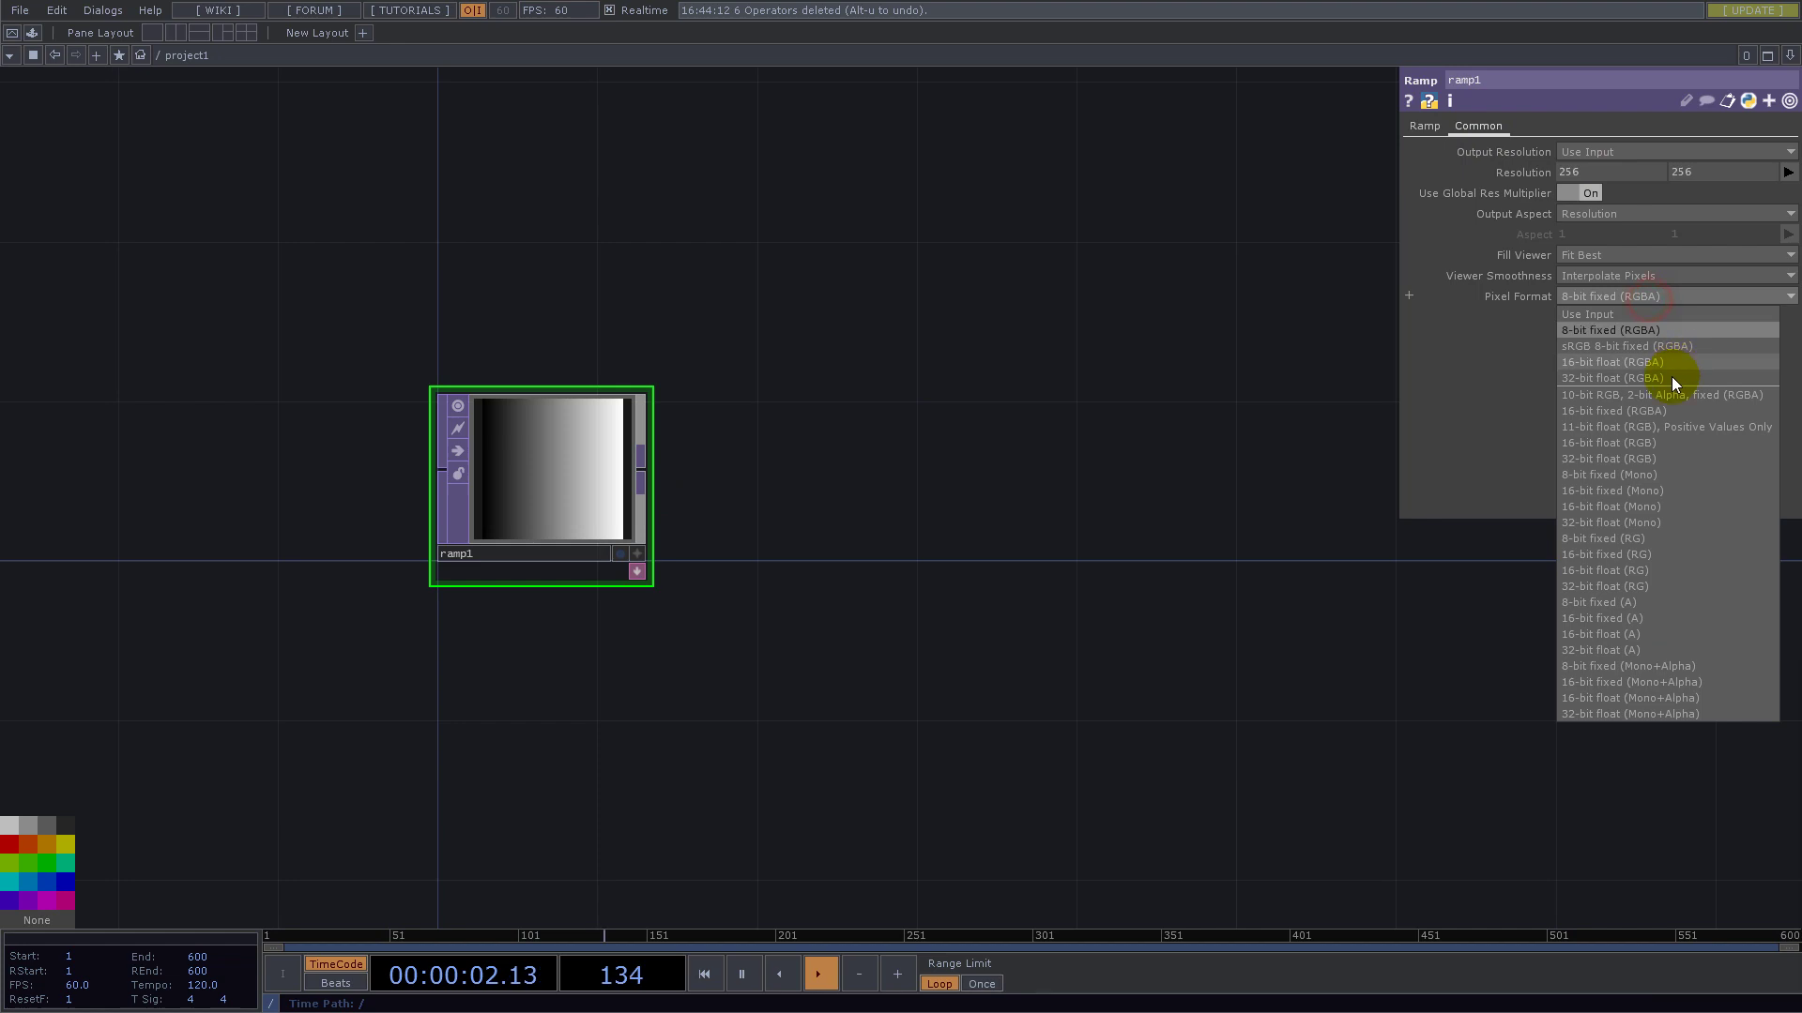
pyautogui.click(1650, 523)
# - Add a Constant CHOP above the Ramp TOP
pyautogui.moveTo(704, 193); pyautogui.dragTo(1071, 592)
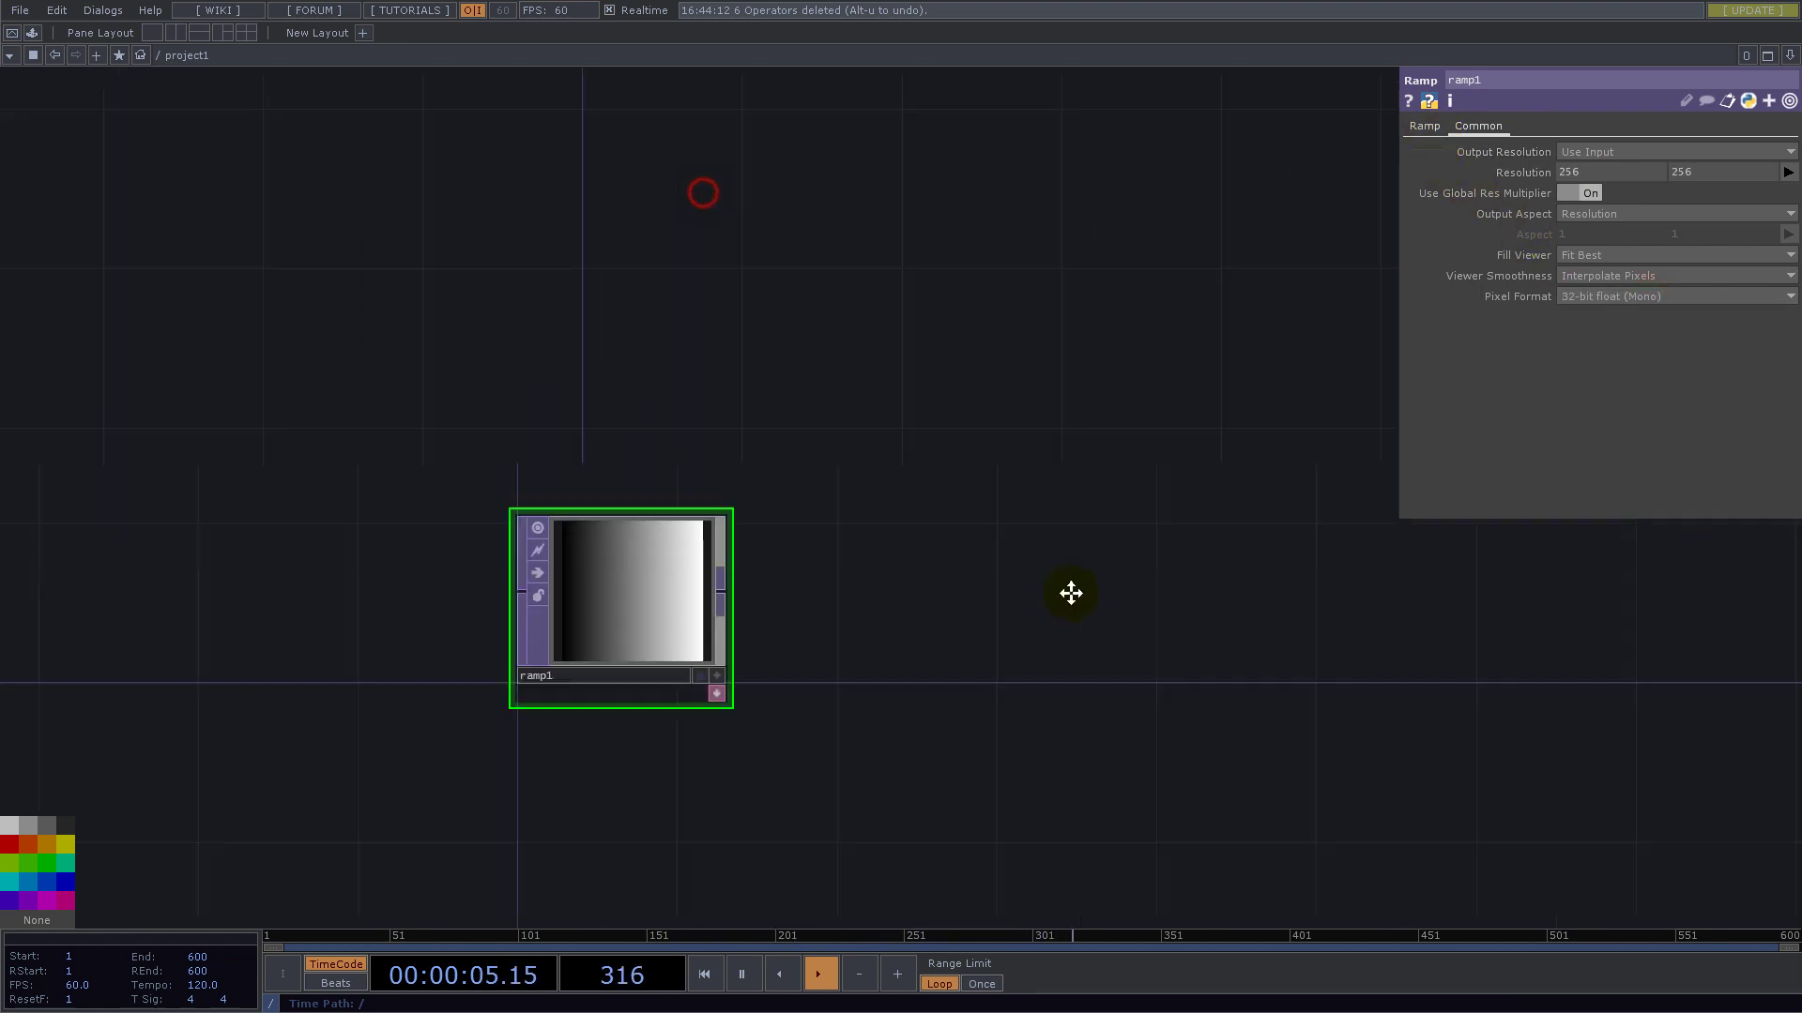
pyautogui.doubleClick(886, 396)
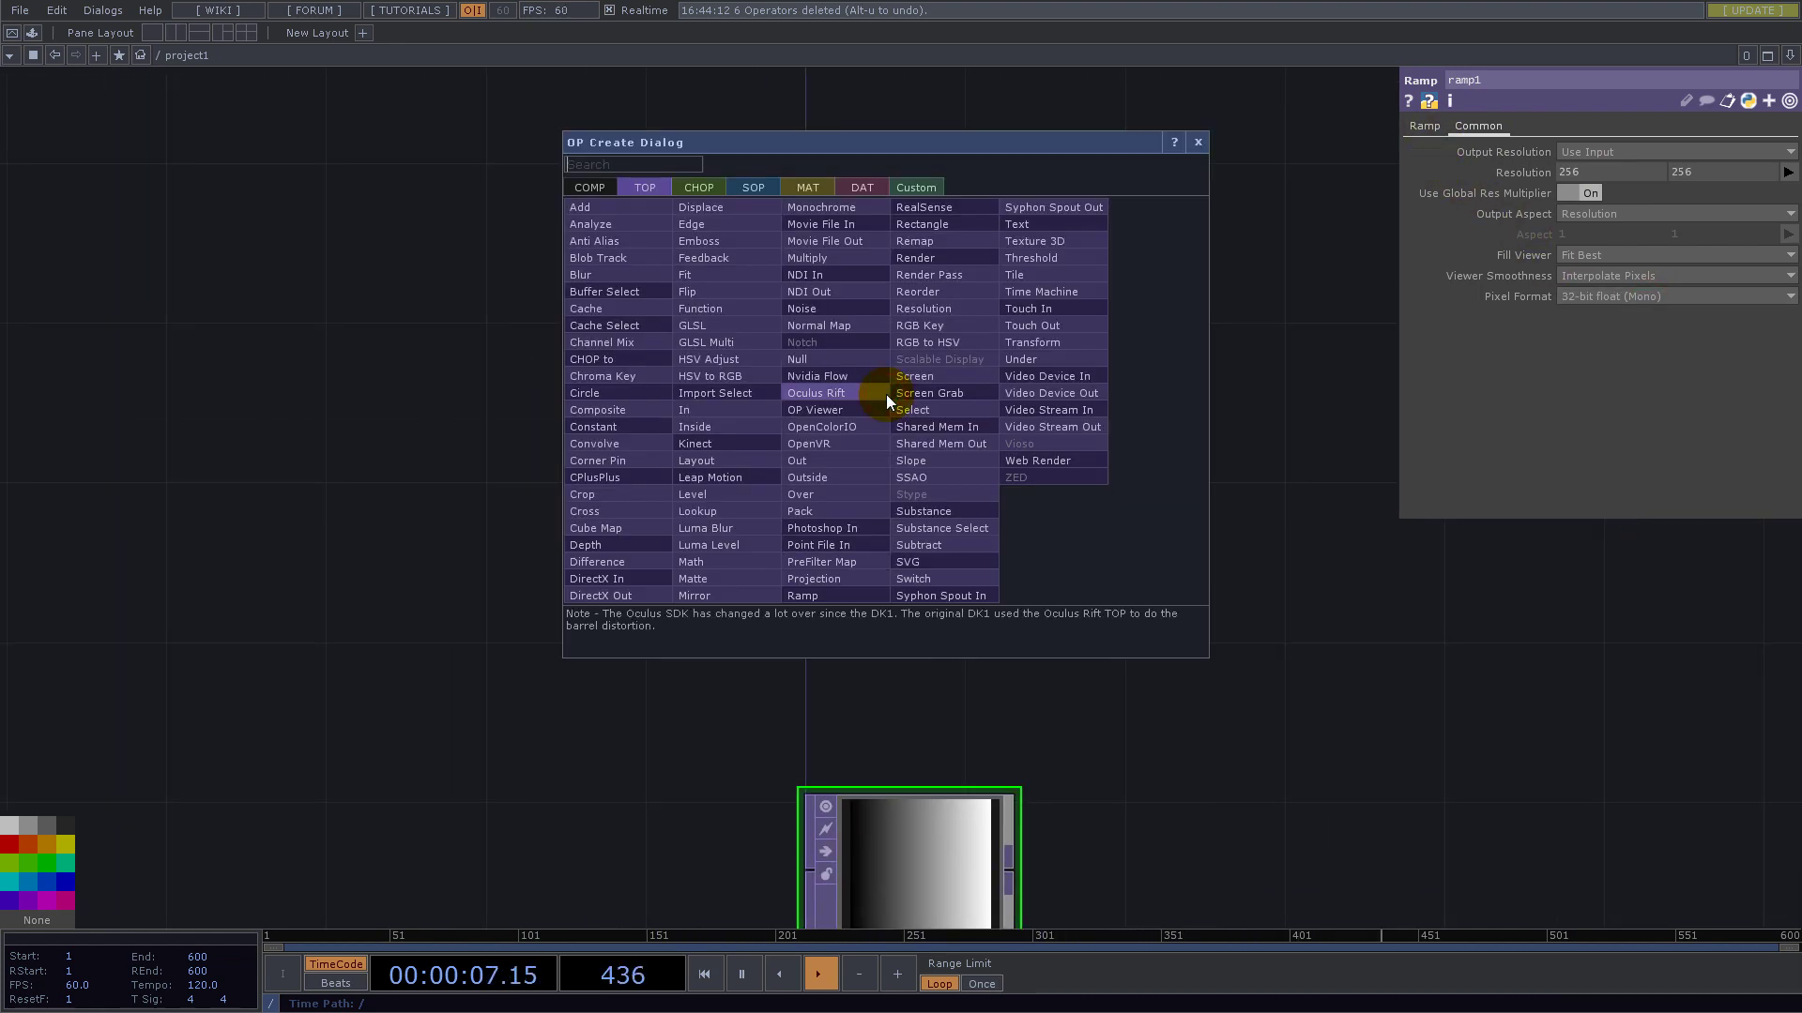
pyautogui.write('const')
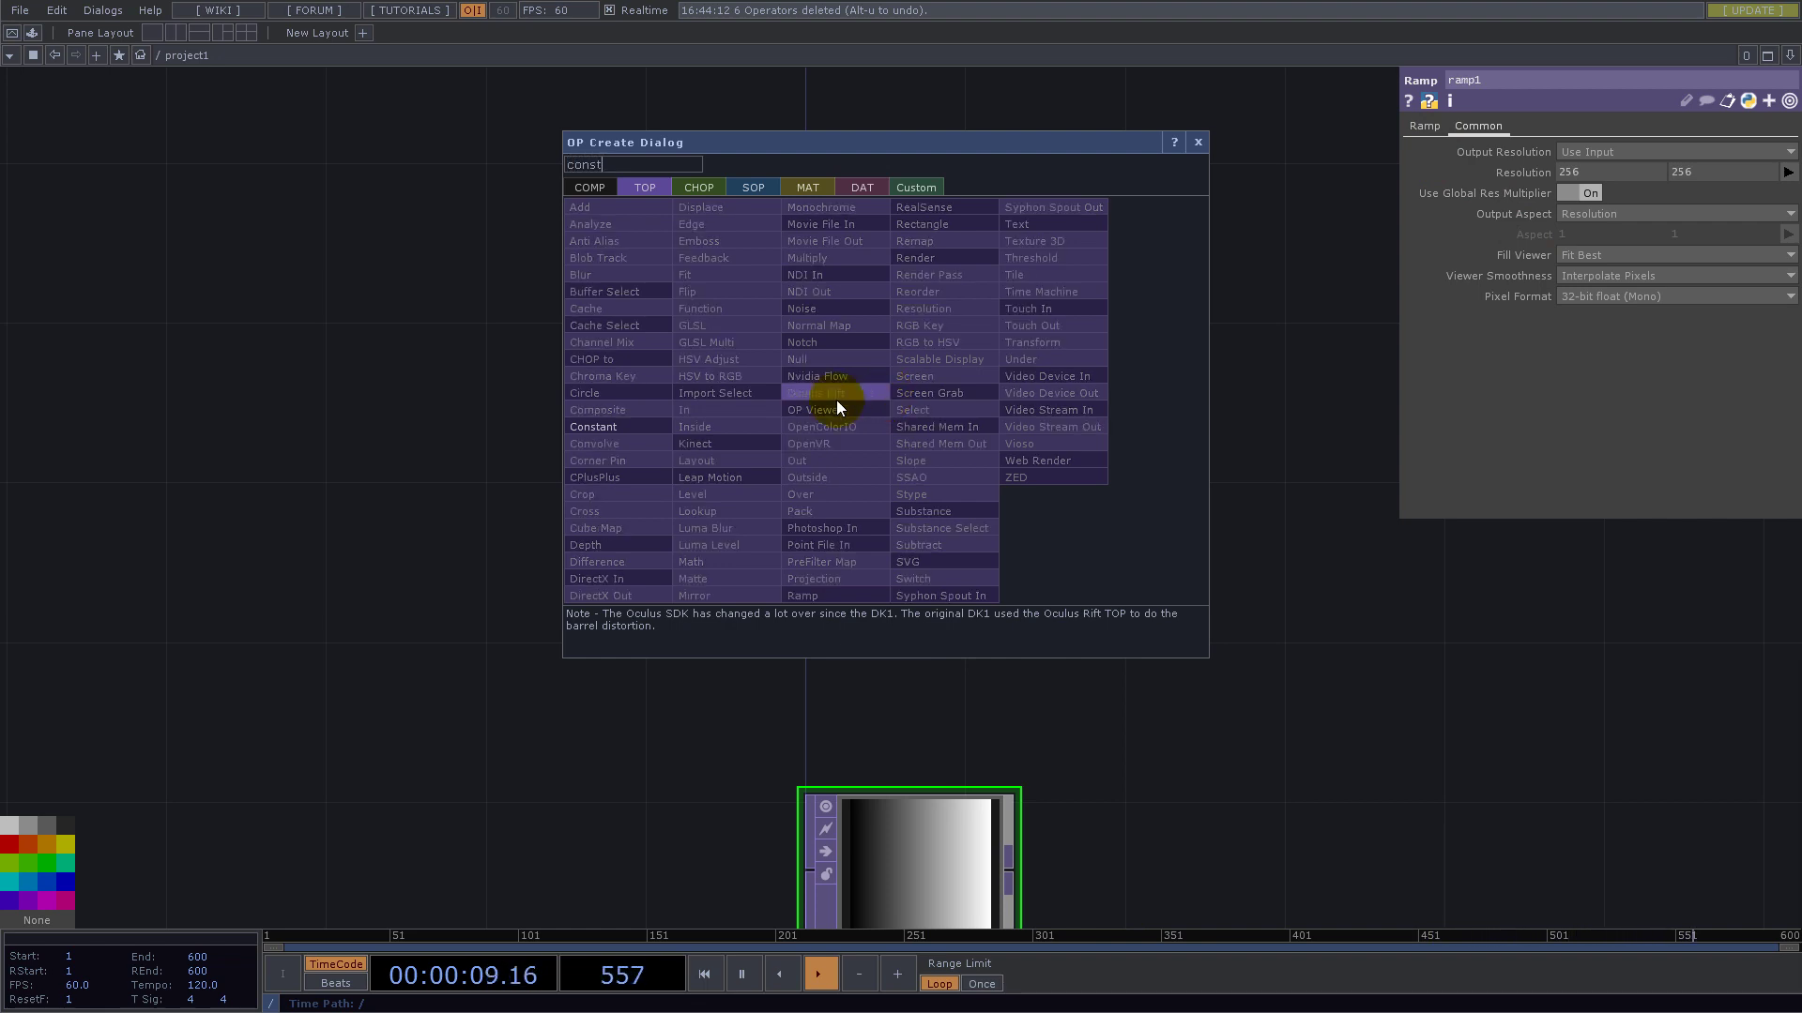
pyautogui.click(694, 189)
pyautogui.click(689, 272)
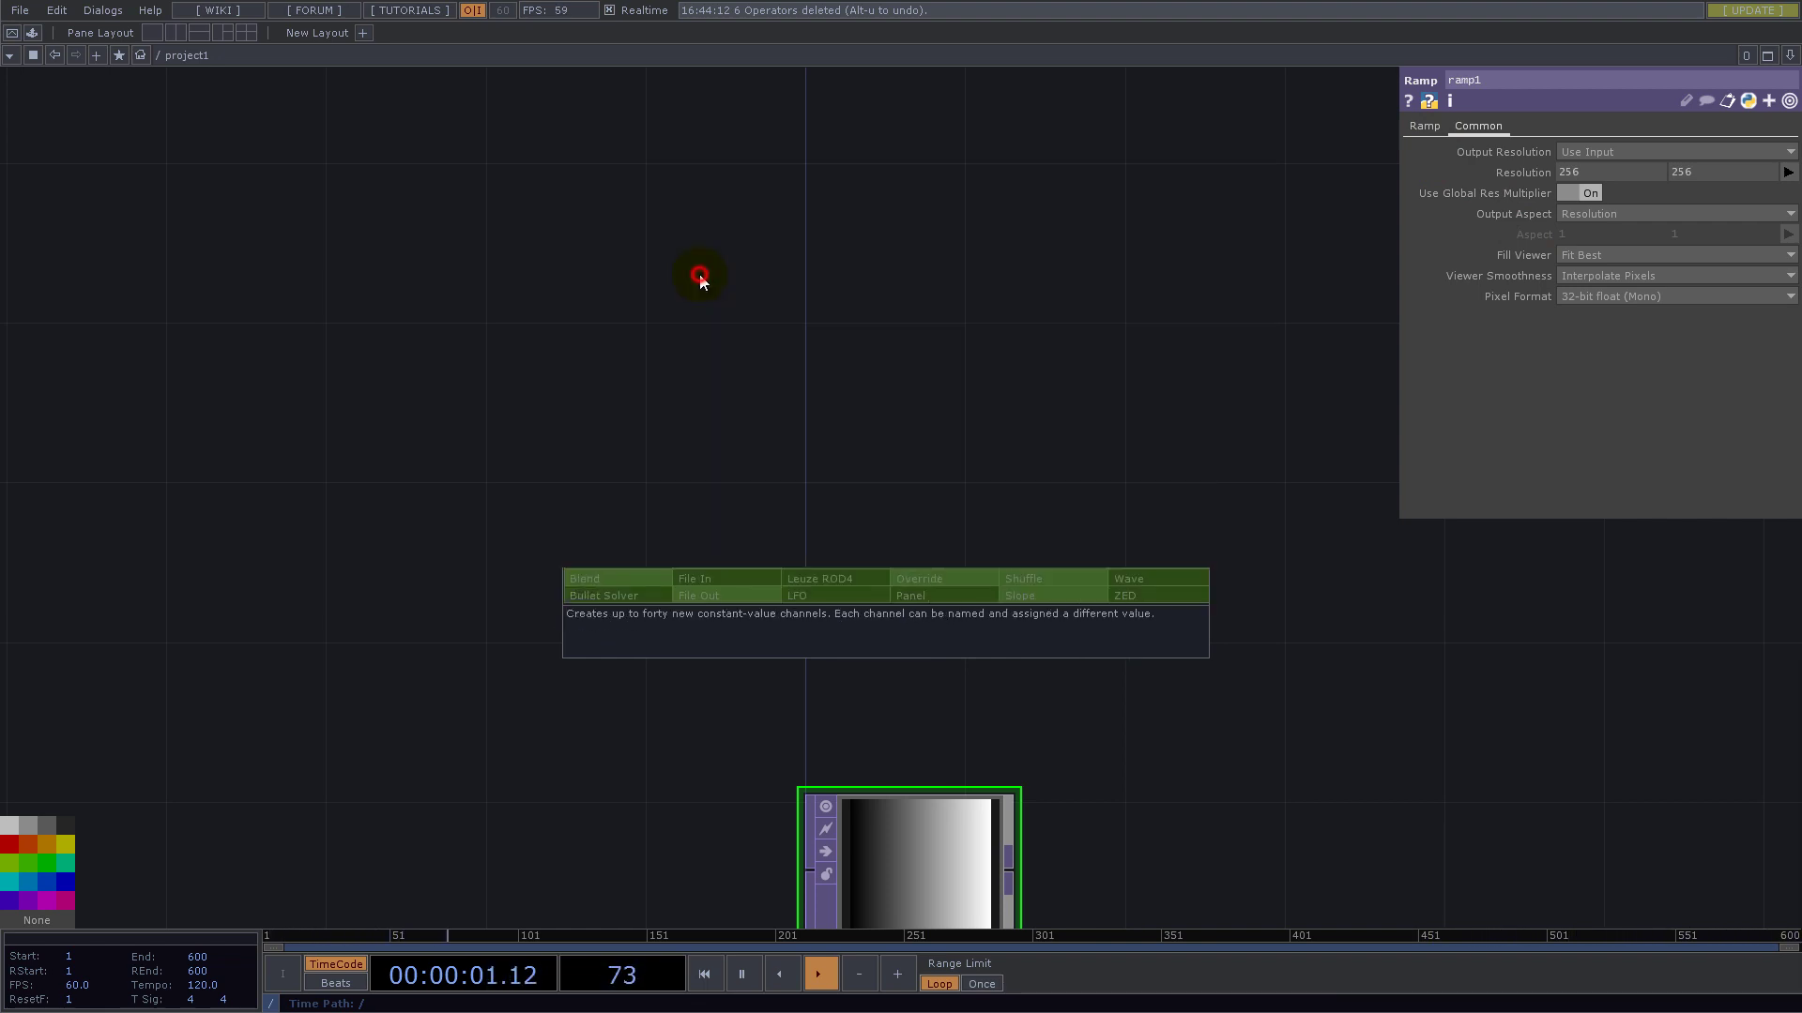
pyautogui.click(905, 565)
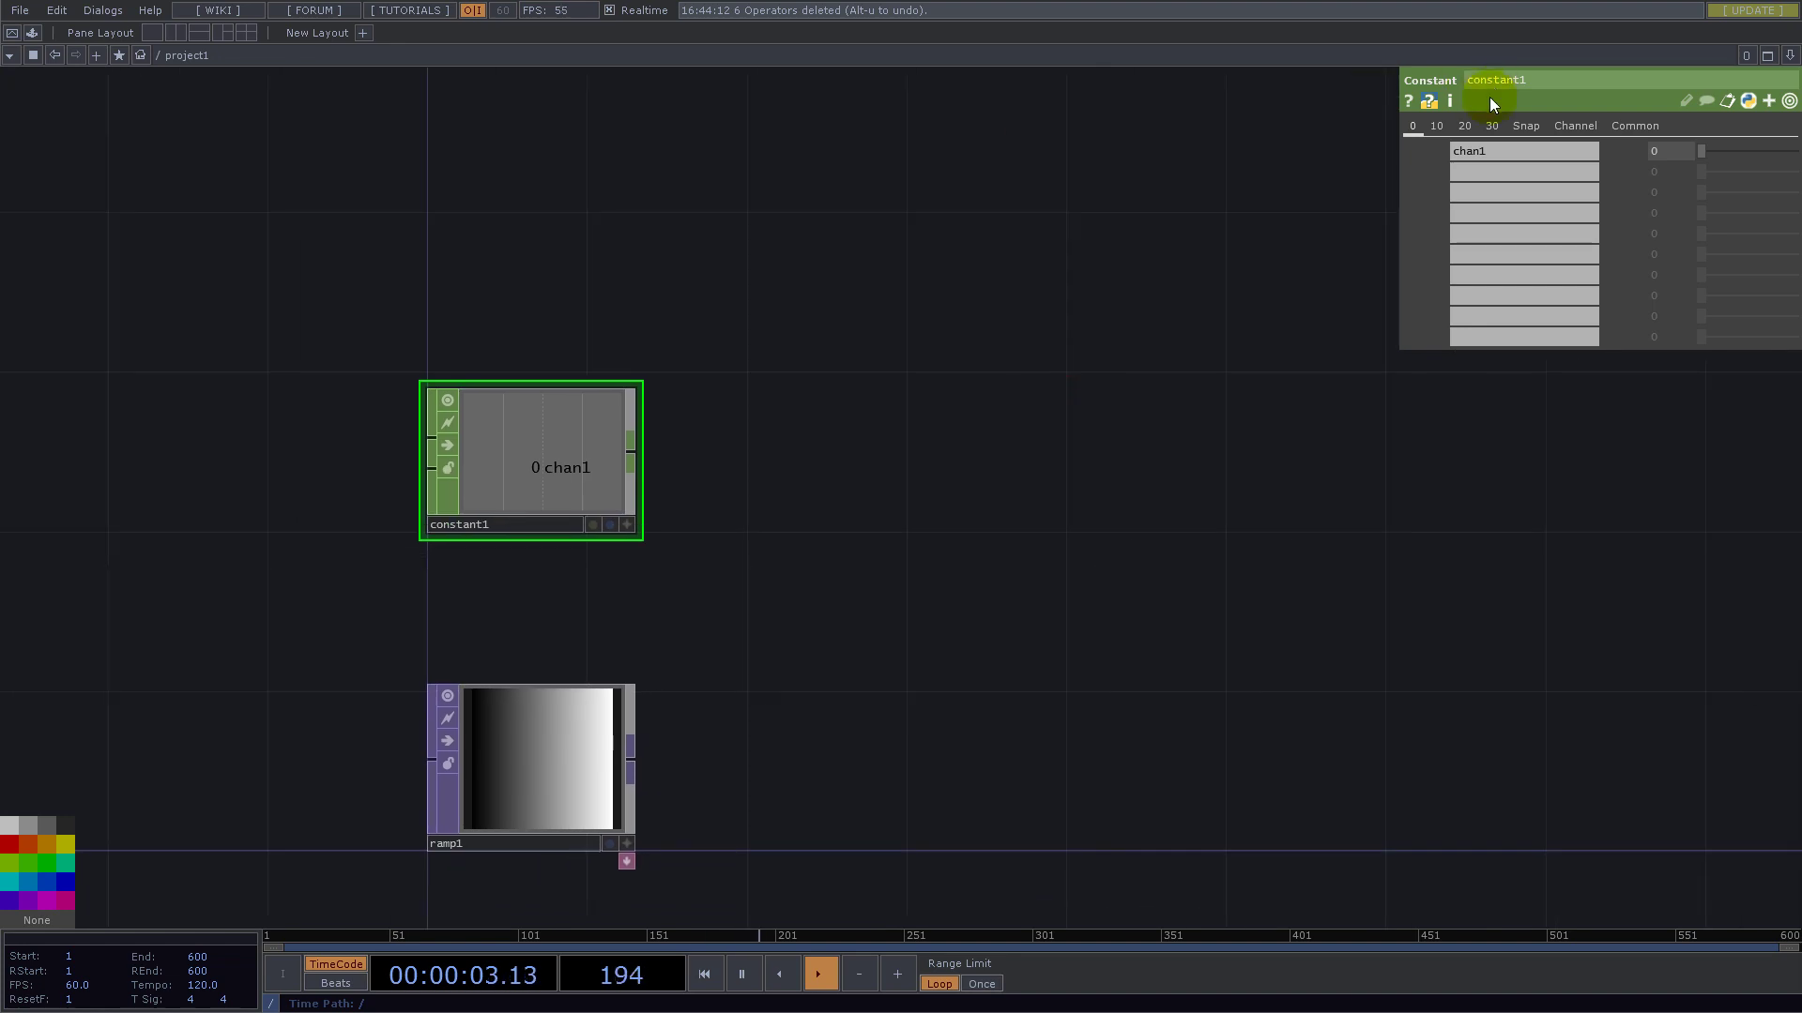
# - Name the Constant CHOP's first two channels "resolution" and "tickness"
pyautogui.click(1493, 150)
pyautogui.write('re')
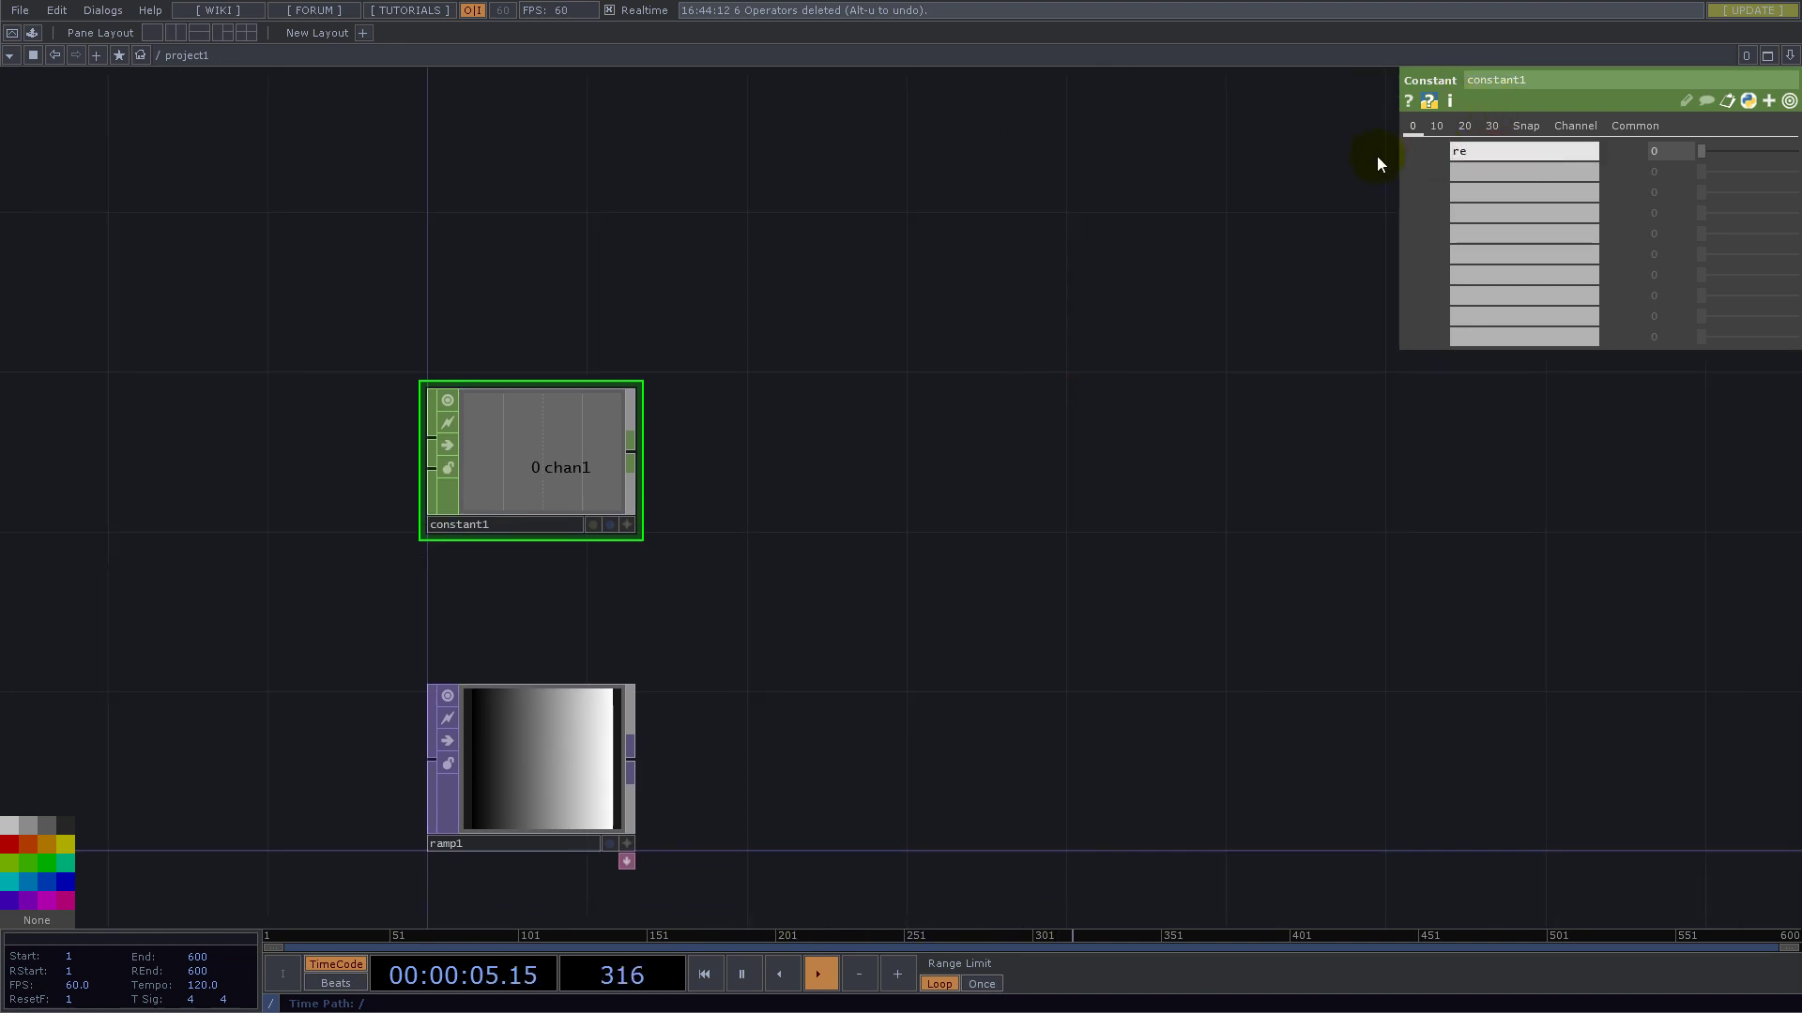
pyautogui.write('solution')
pyautogui.press('Return')
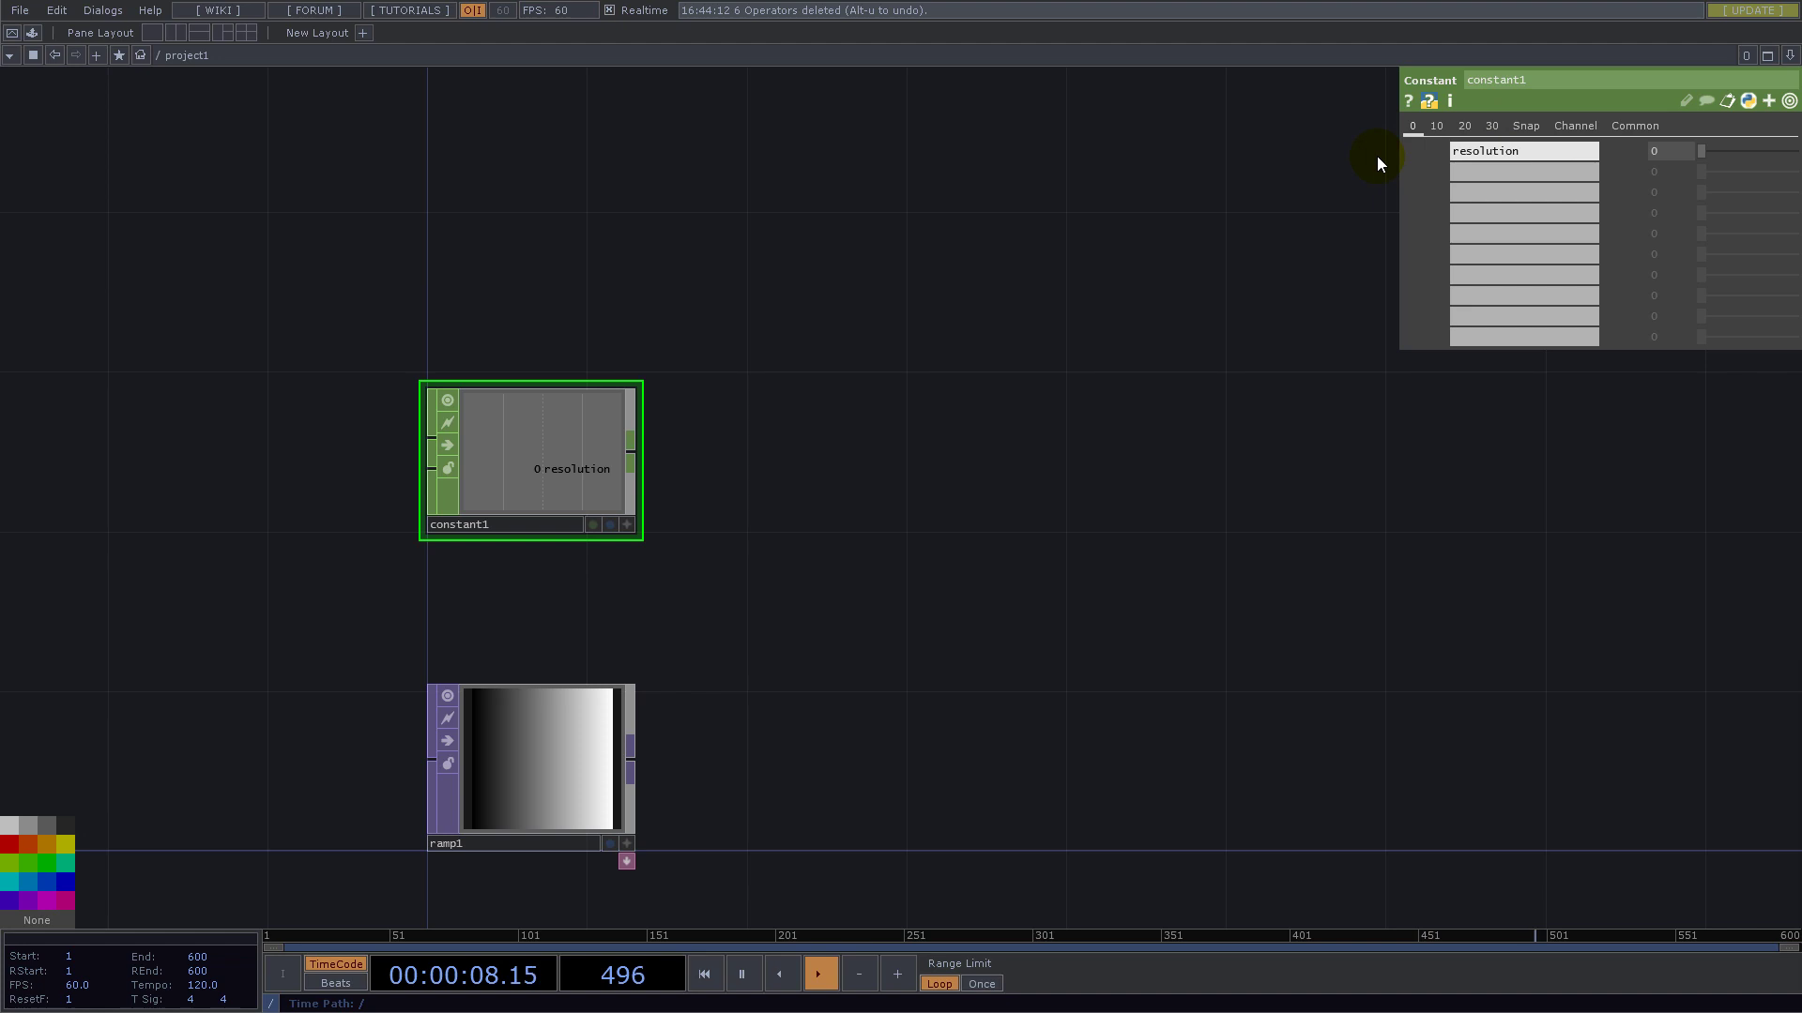
pyautogui.click(1490, 171)
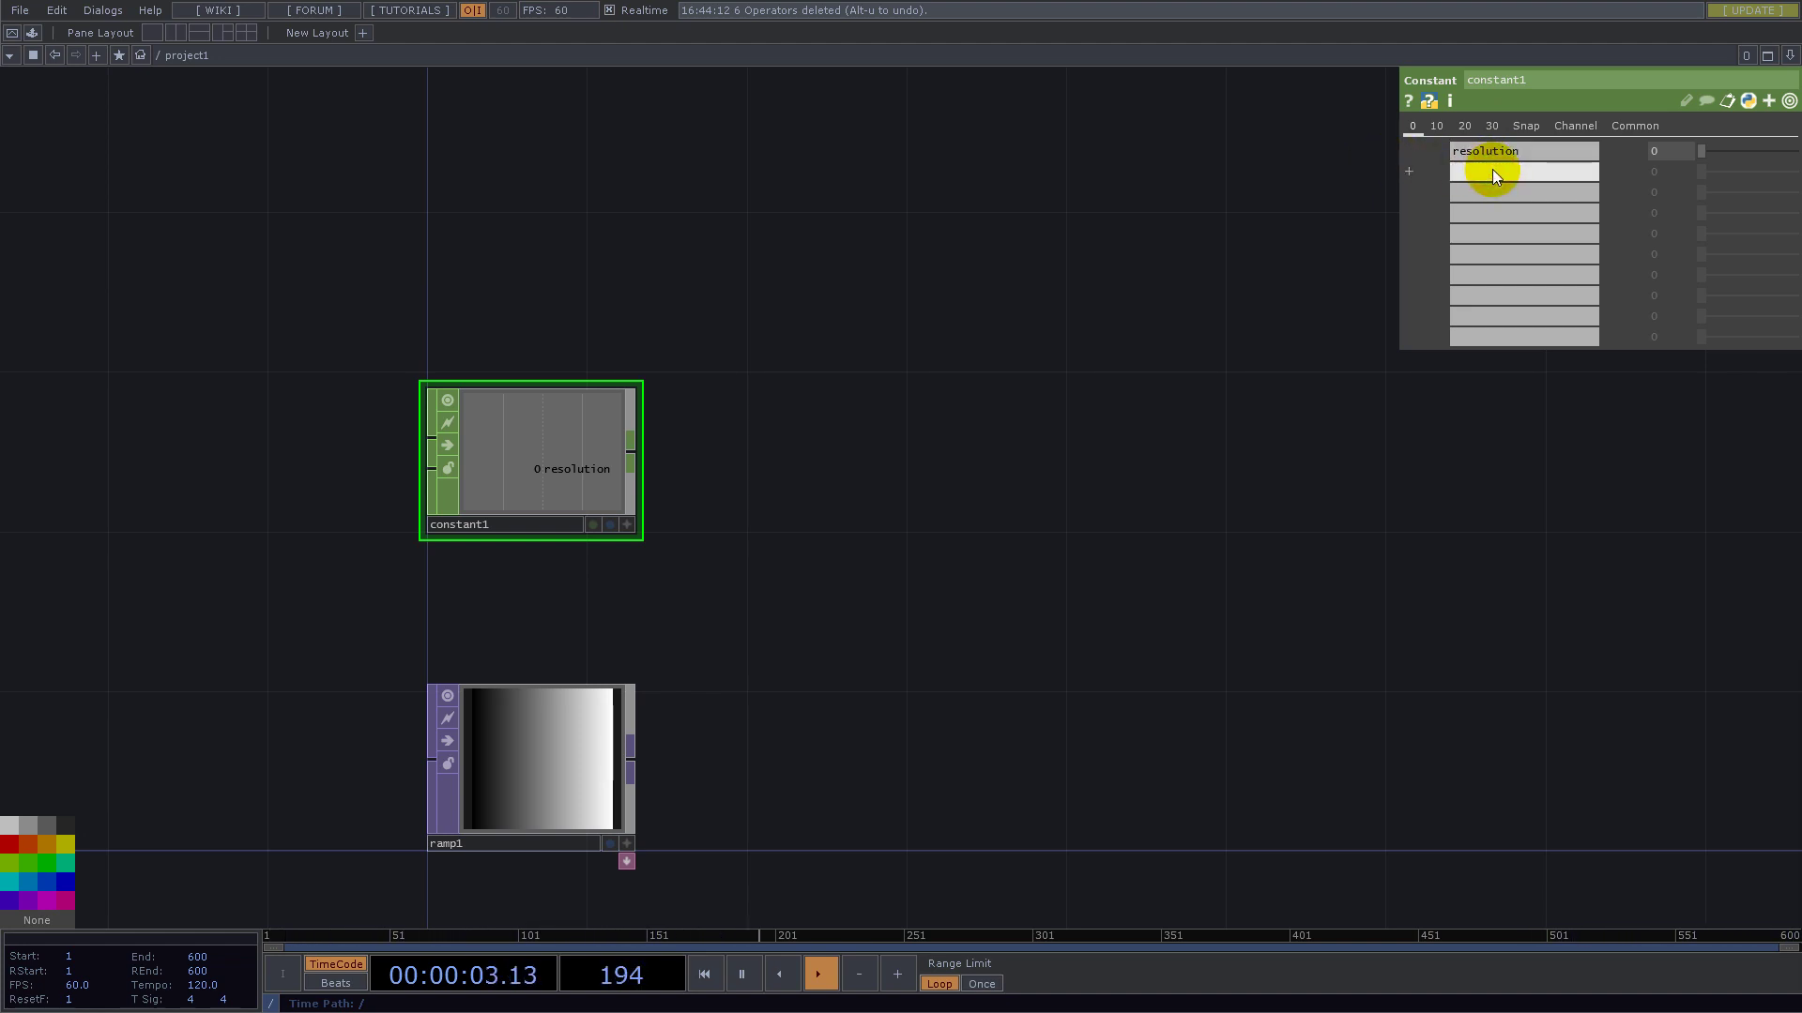
pyautogui.write('tickness')
pyautogui.press('Return')
# - Set the tickness channel to 0.3 and the resolution channel to 1024
pyautogui.click(1670, 174)
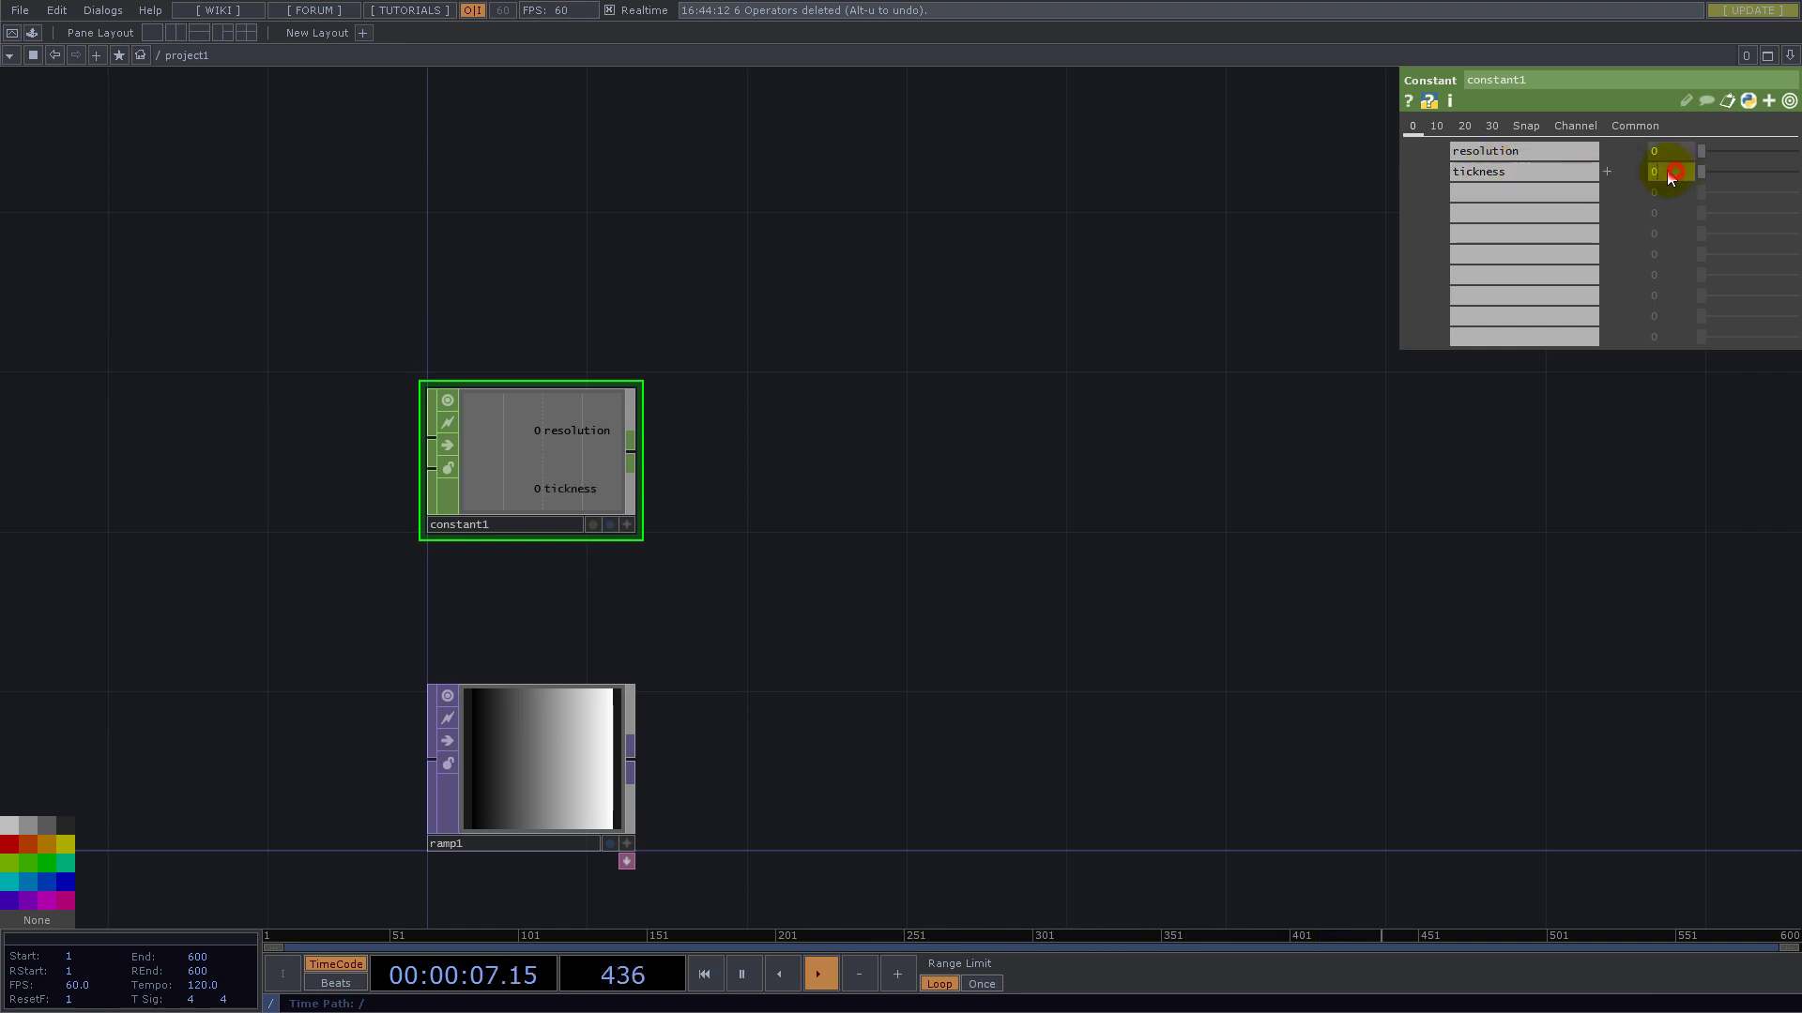
pyautogui.write('0.3')
pyautogui.press('Return')
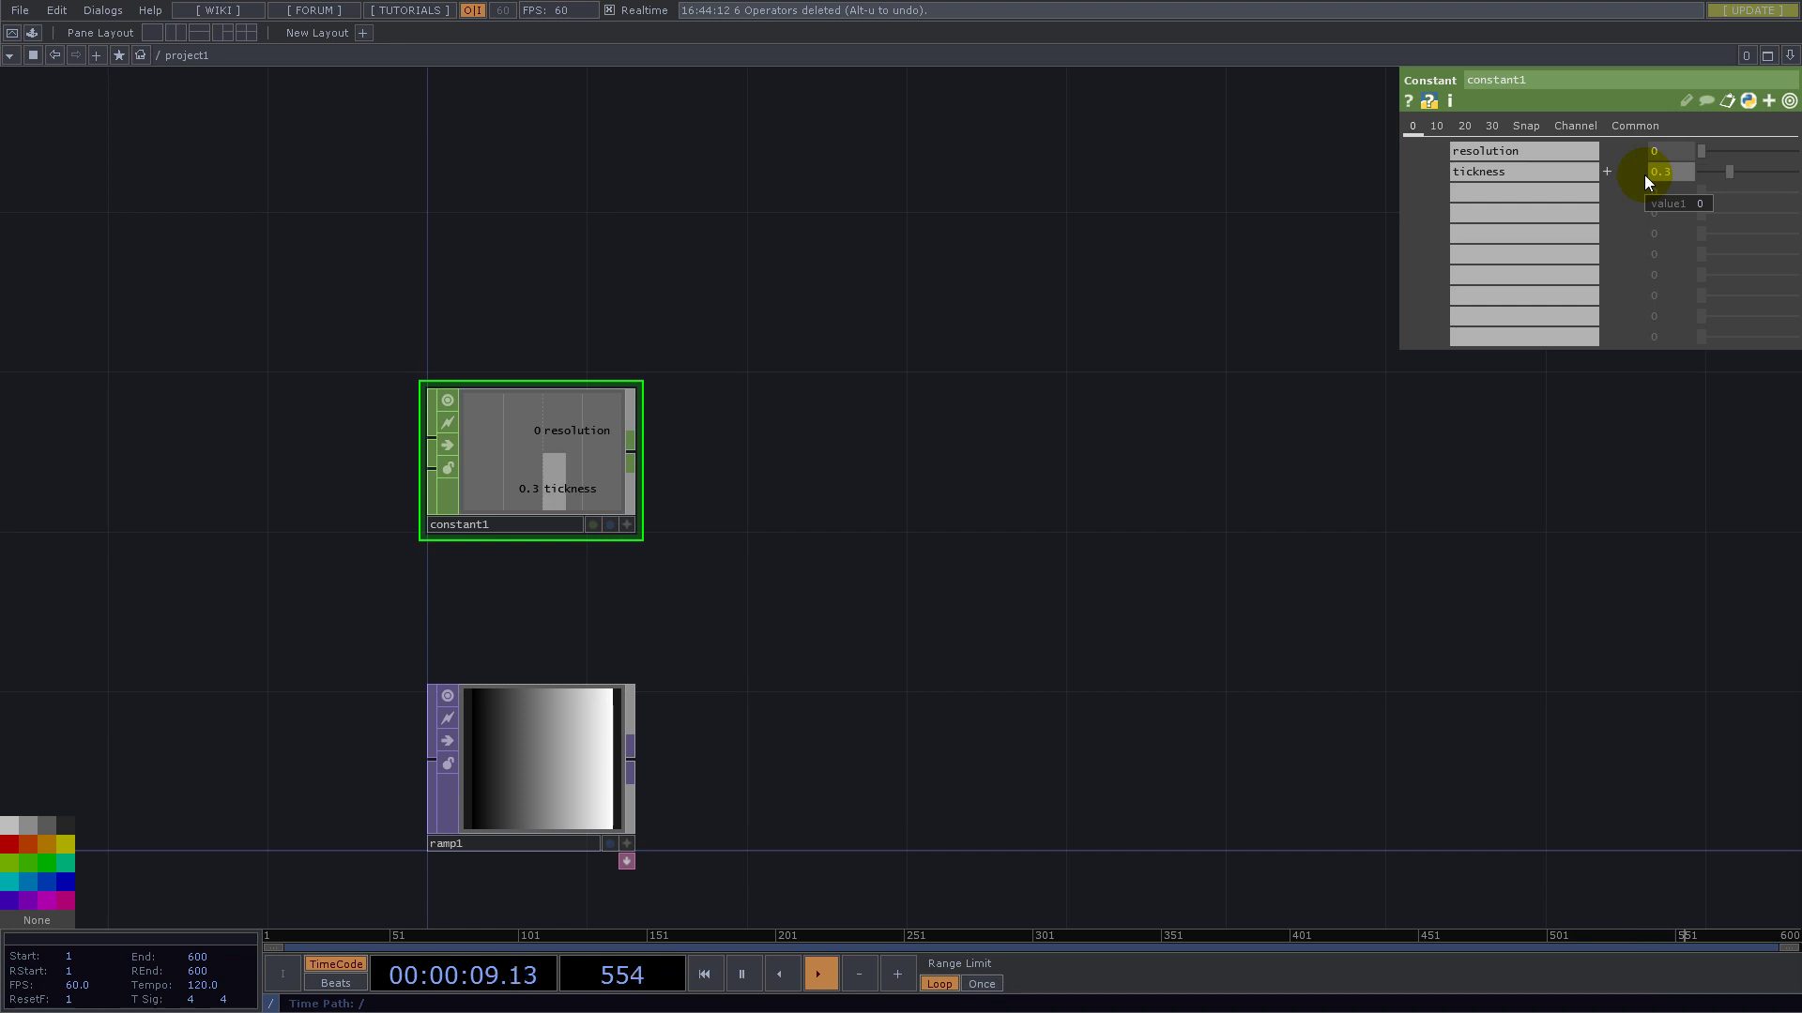
pyautogui.click(1659, 151)
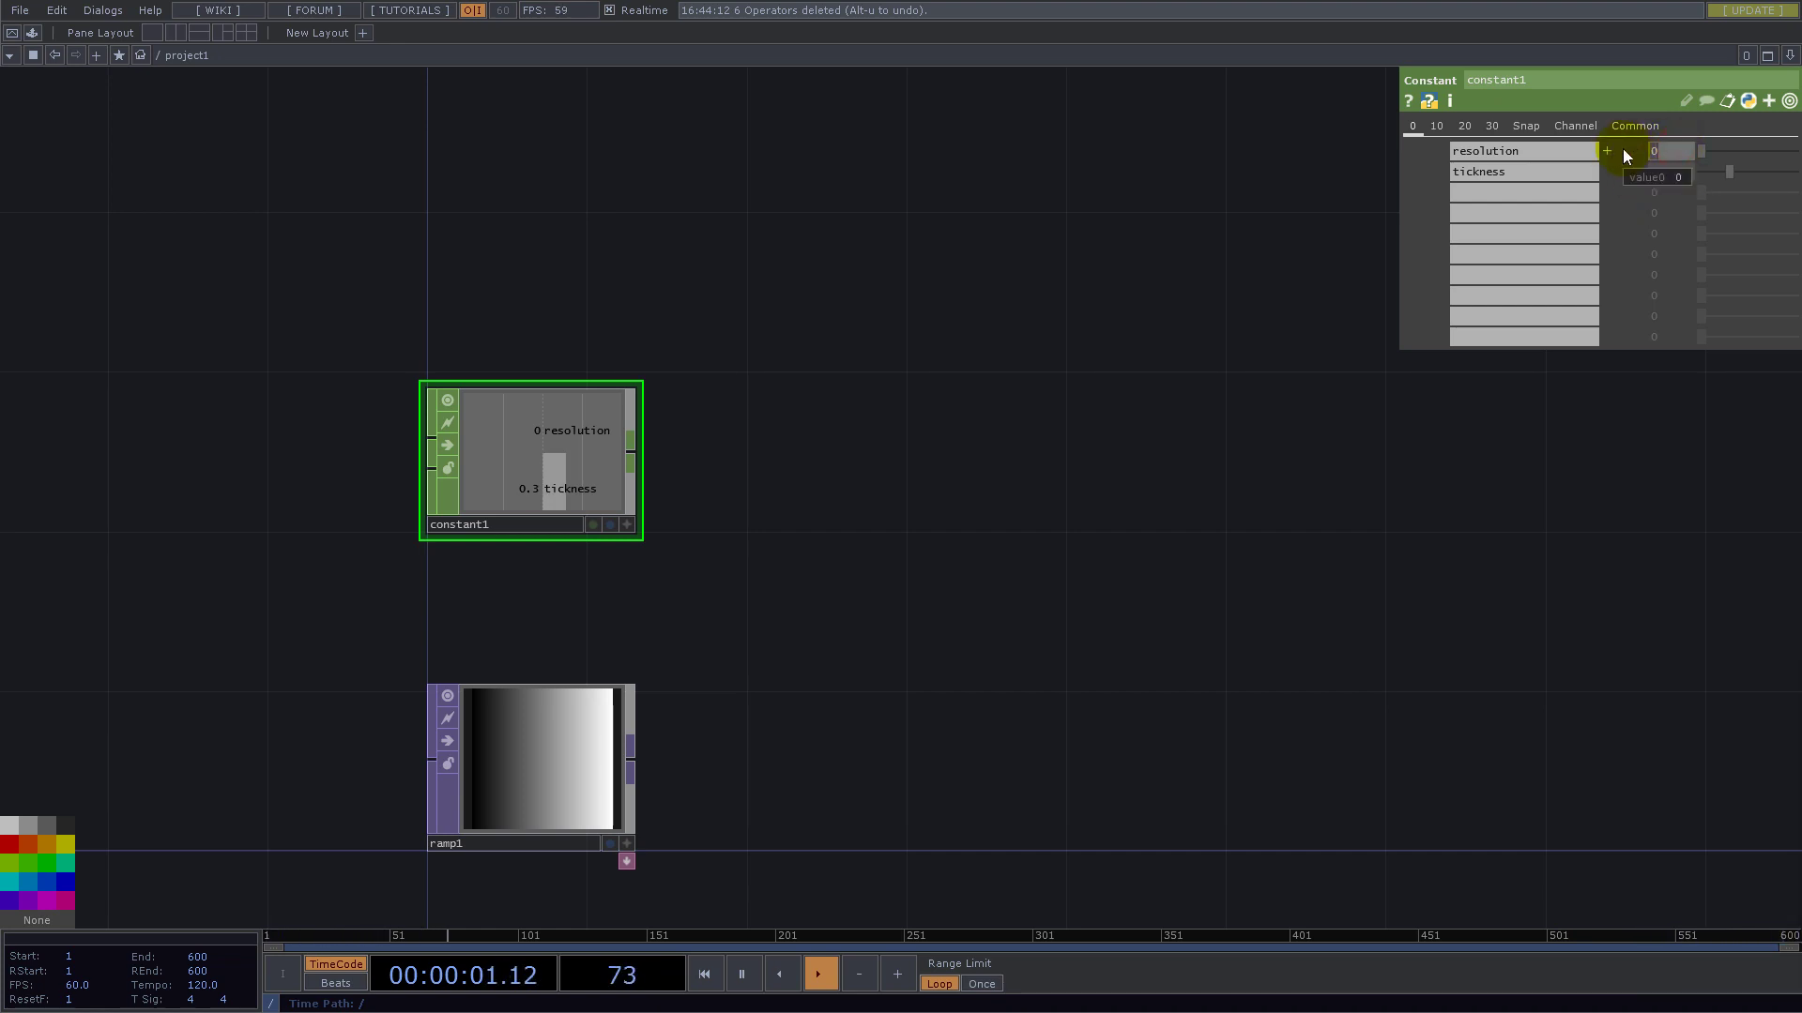
pyautogui.write('1024')
pyautogui.press('Return')
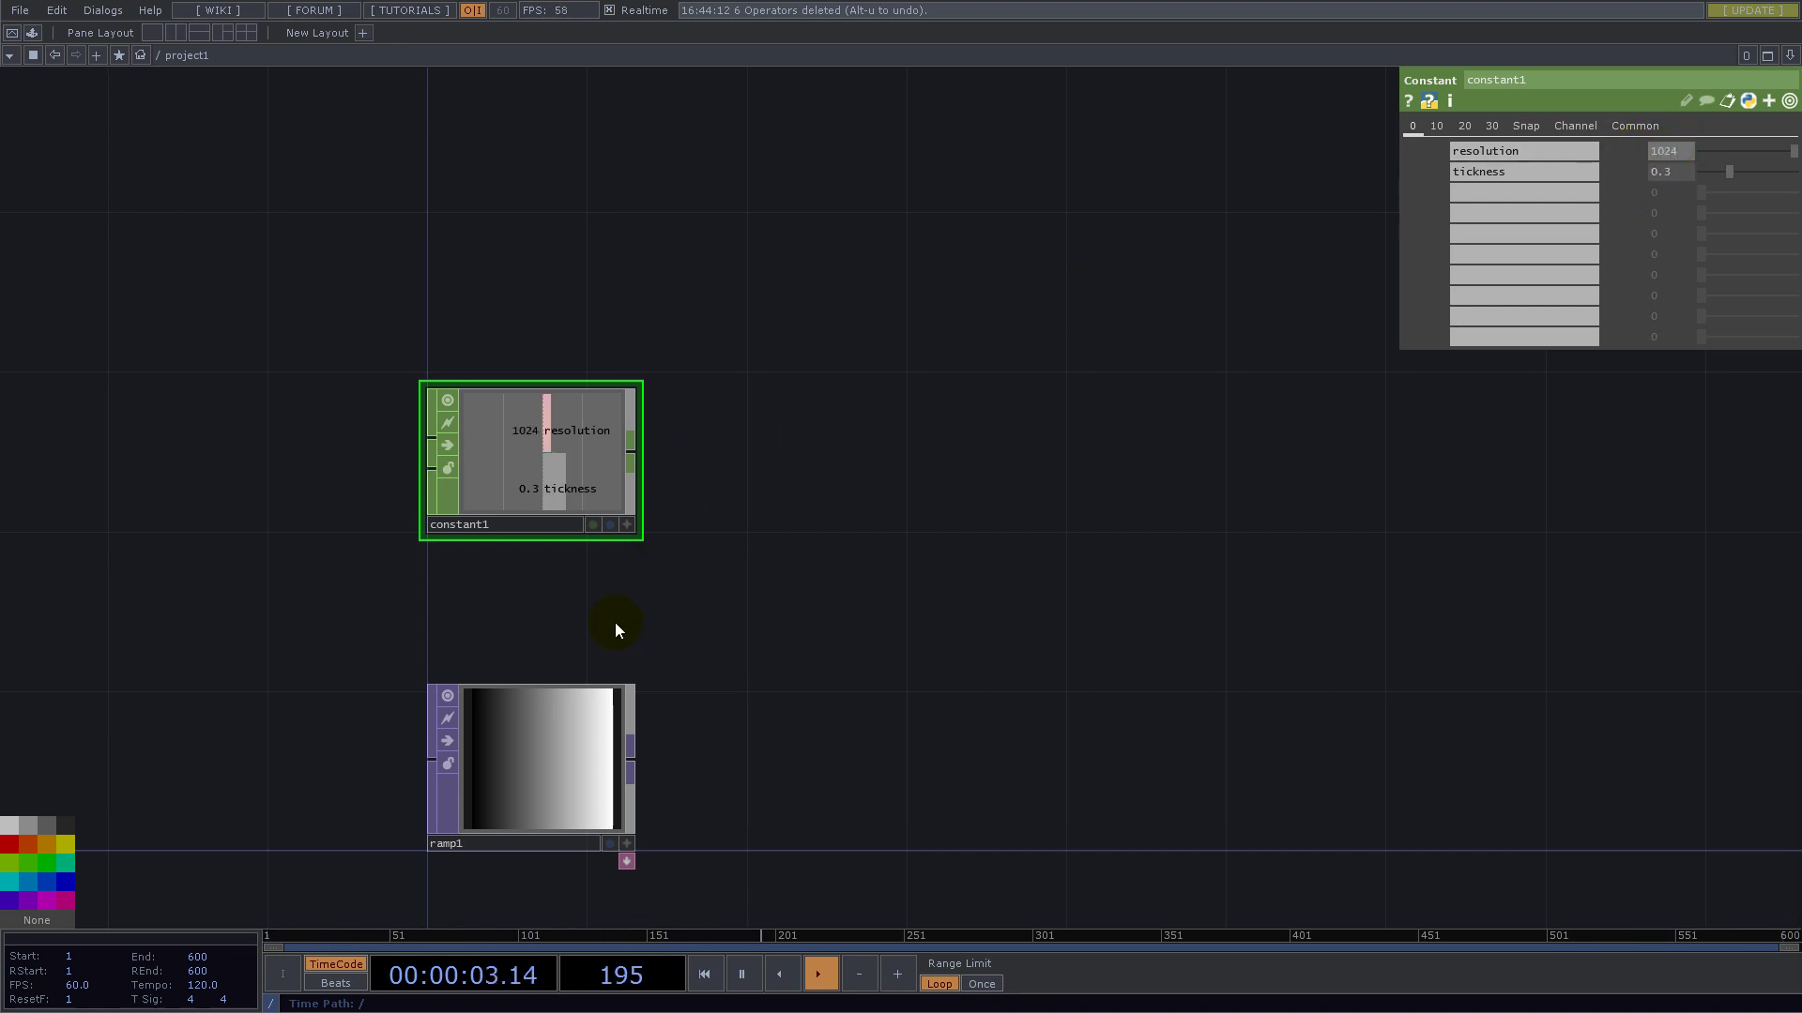
# - Link the Ramp TOP's width and height resolution to the Constant's resolution channel as a CHOP Reference
pyautogui.click(561, 720)
pyautogui.click(625, 526)
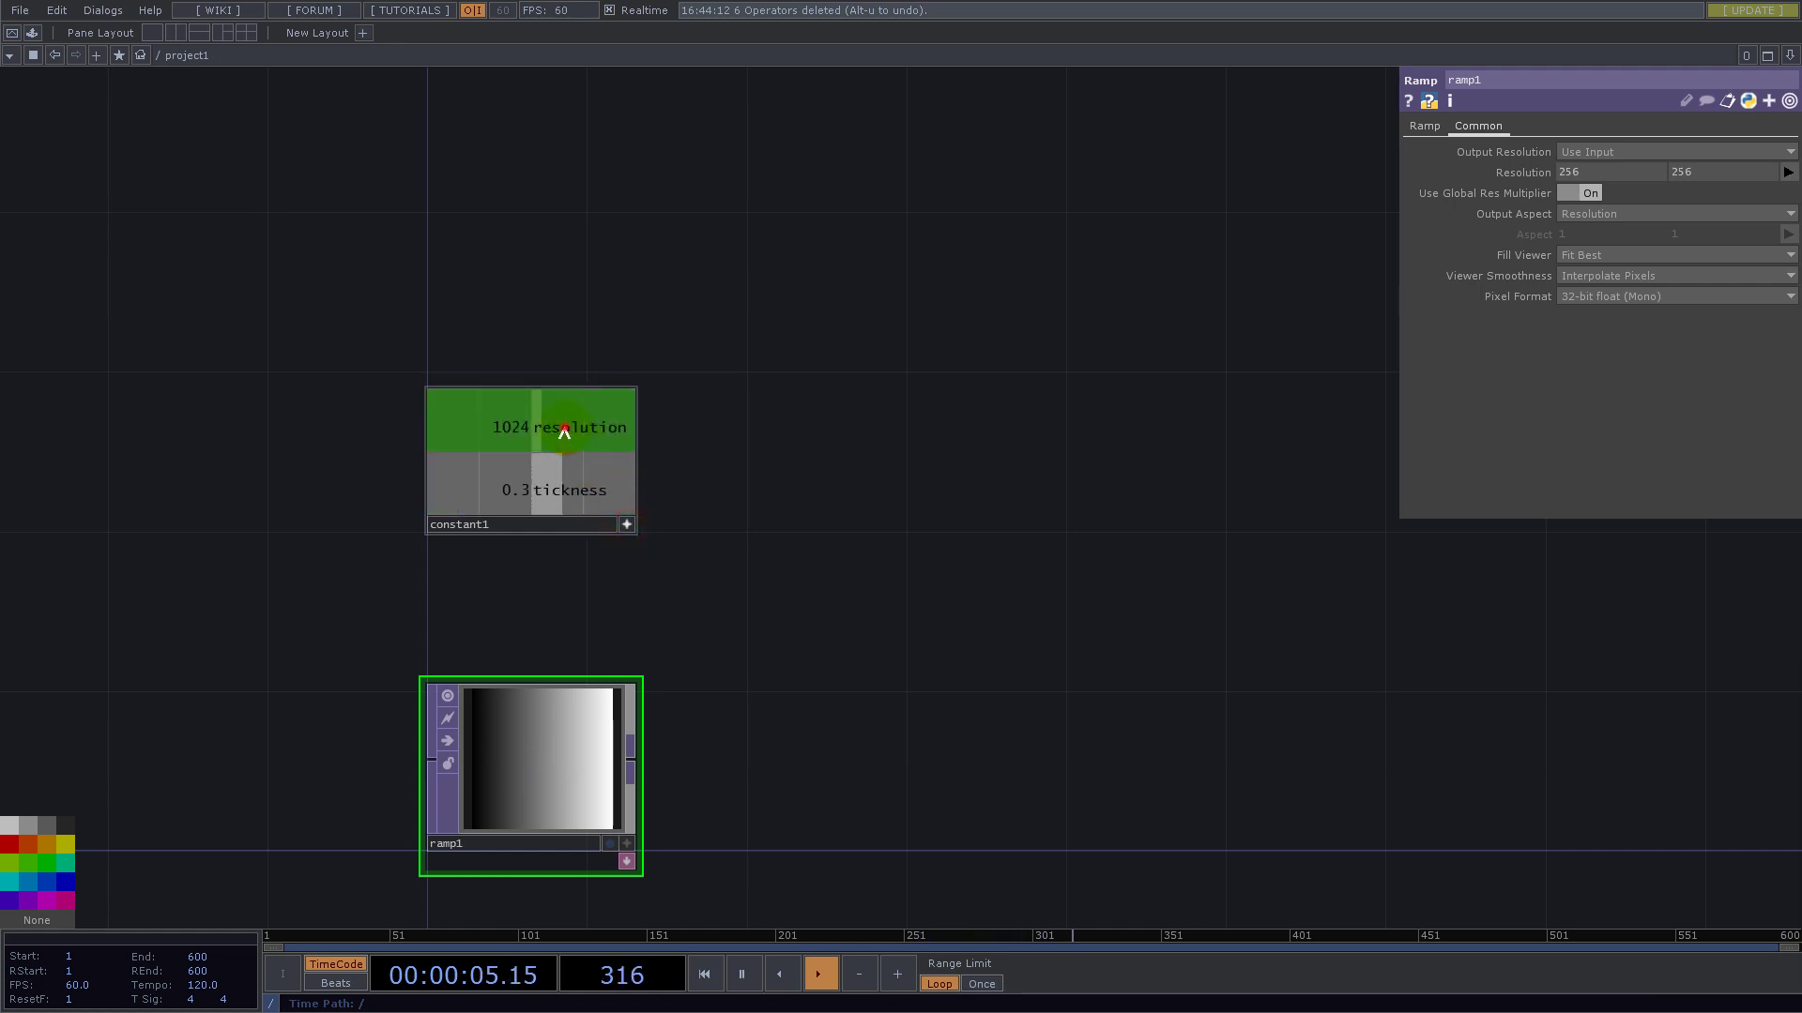
pyautogui.moveTo(563, 429); pyautogui.dragTo(1514, 173)
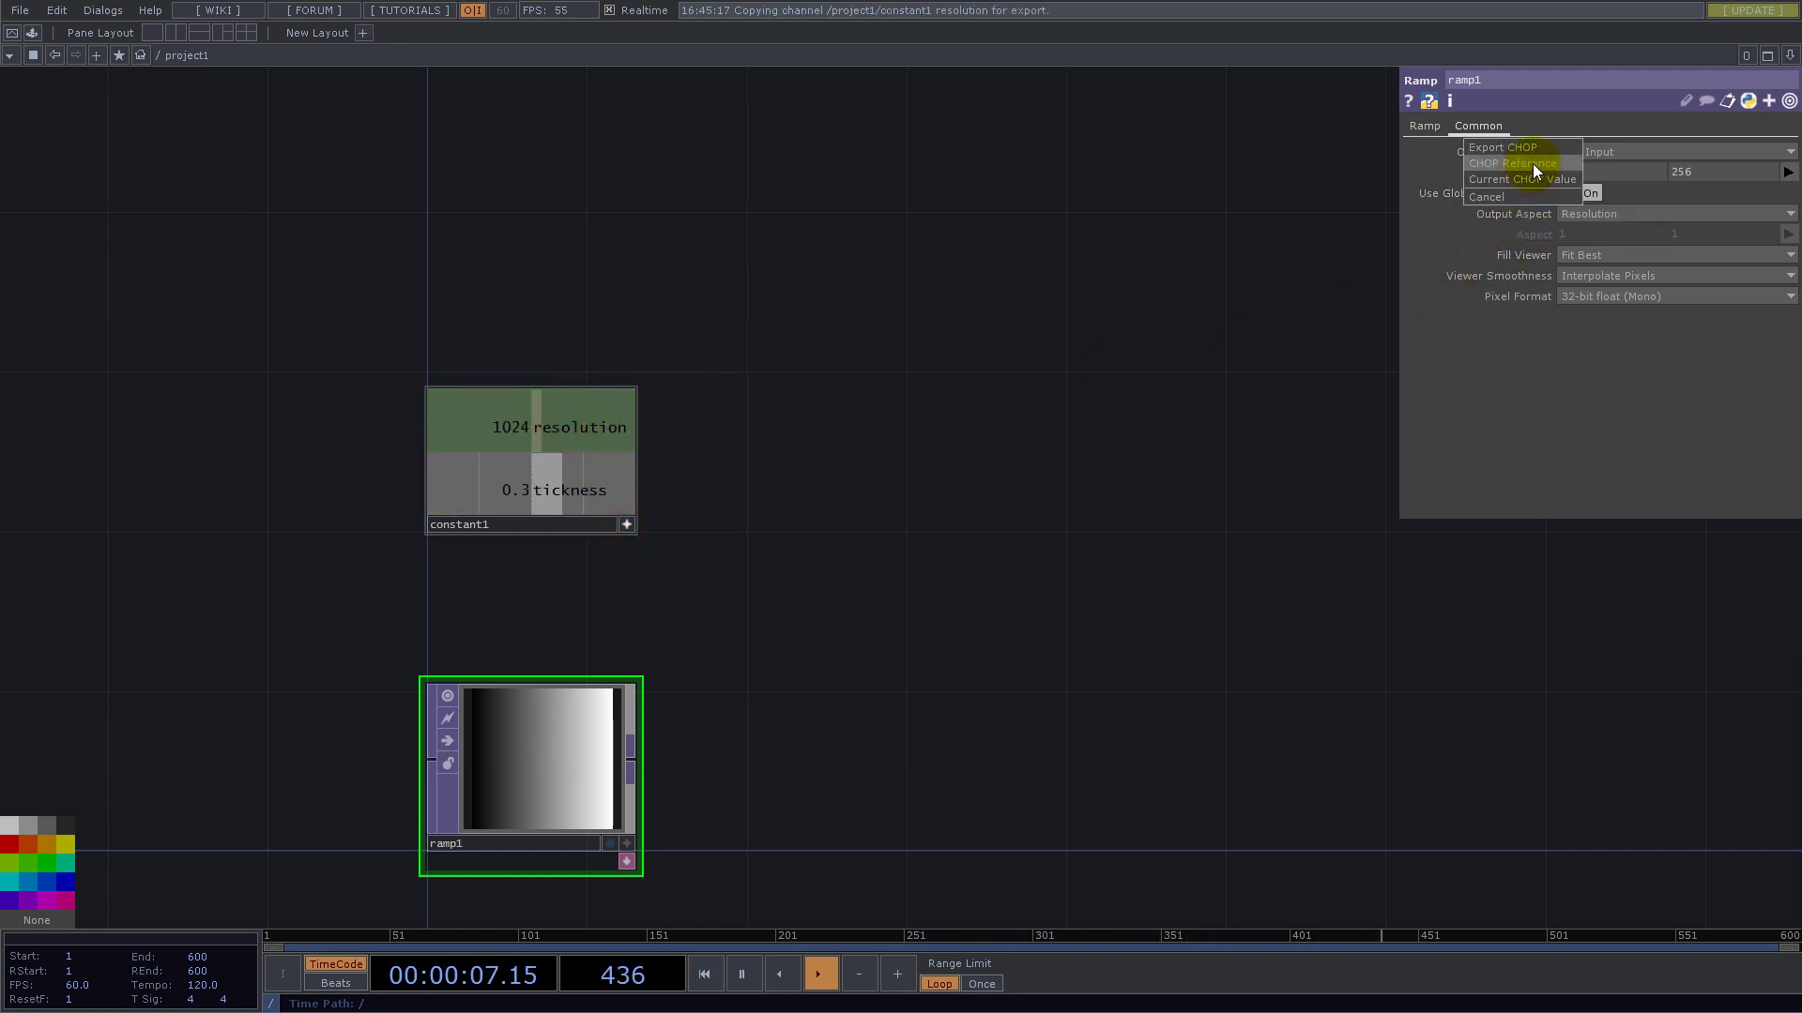
pyautogui.click(1533, 165)
# - Add a Flip TOP fed by the ramp, below and beside it, and set its Flop to Bottom Left
pyautogui.moveTo(1043, 673); pyautogui.dragTo(896, 349)
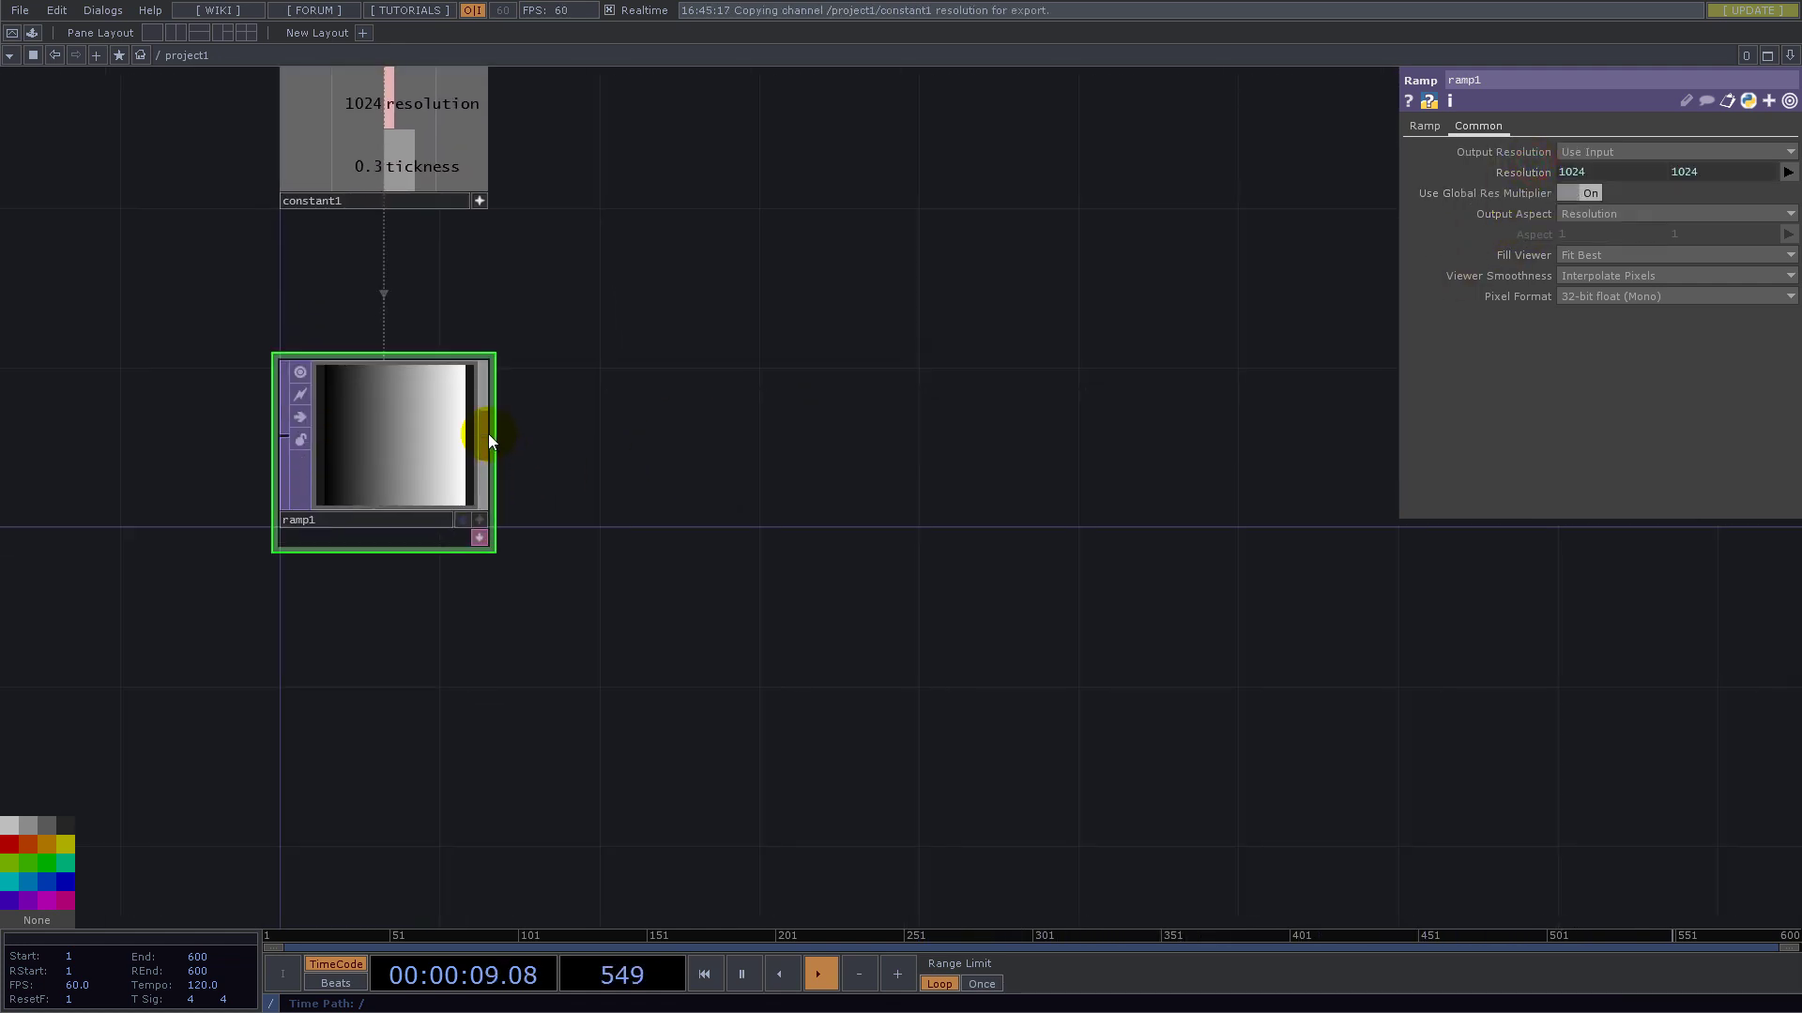
pyautogui.click(488, 434)
pyautogui.write('flip')
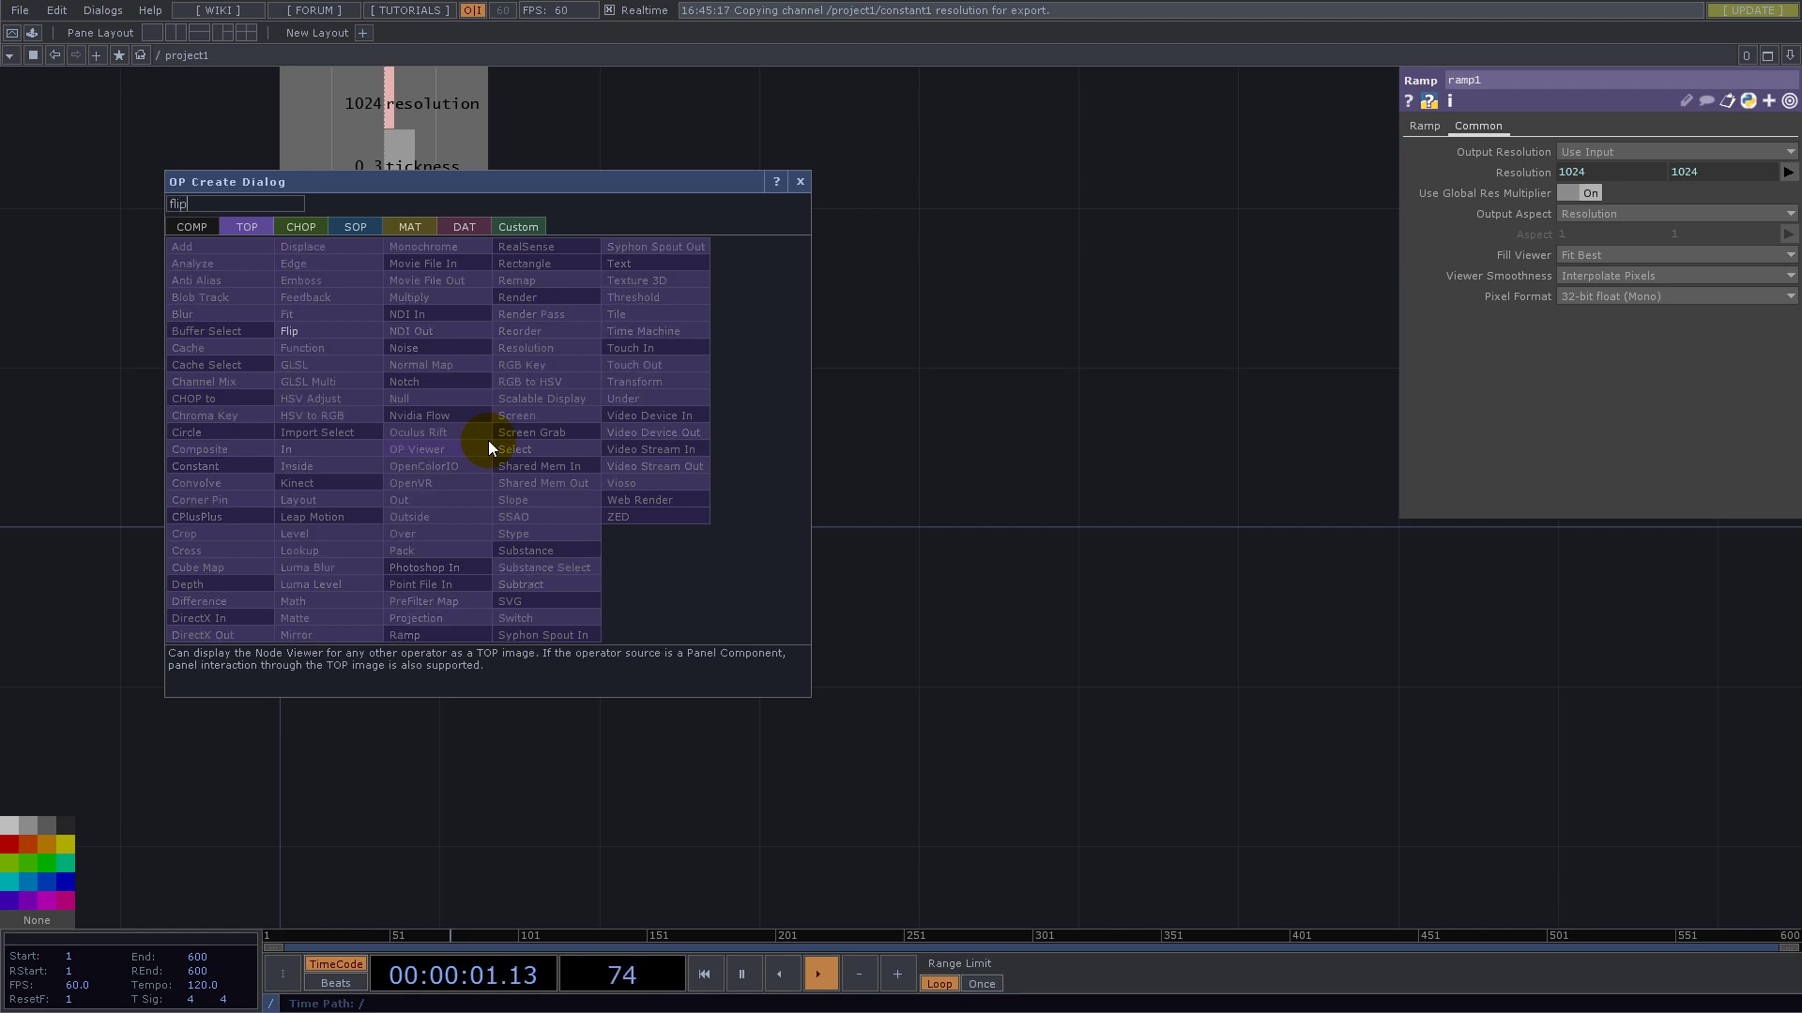
pyautogui.click(358, 331)
pyautogui.click(737, 563)
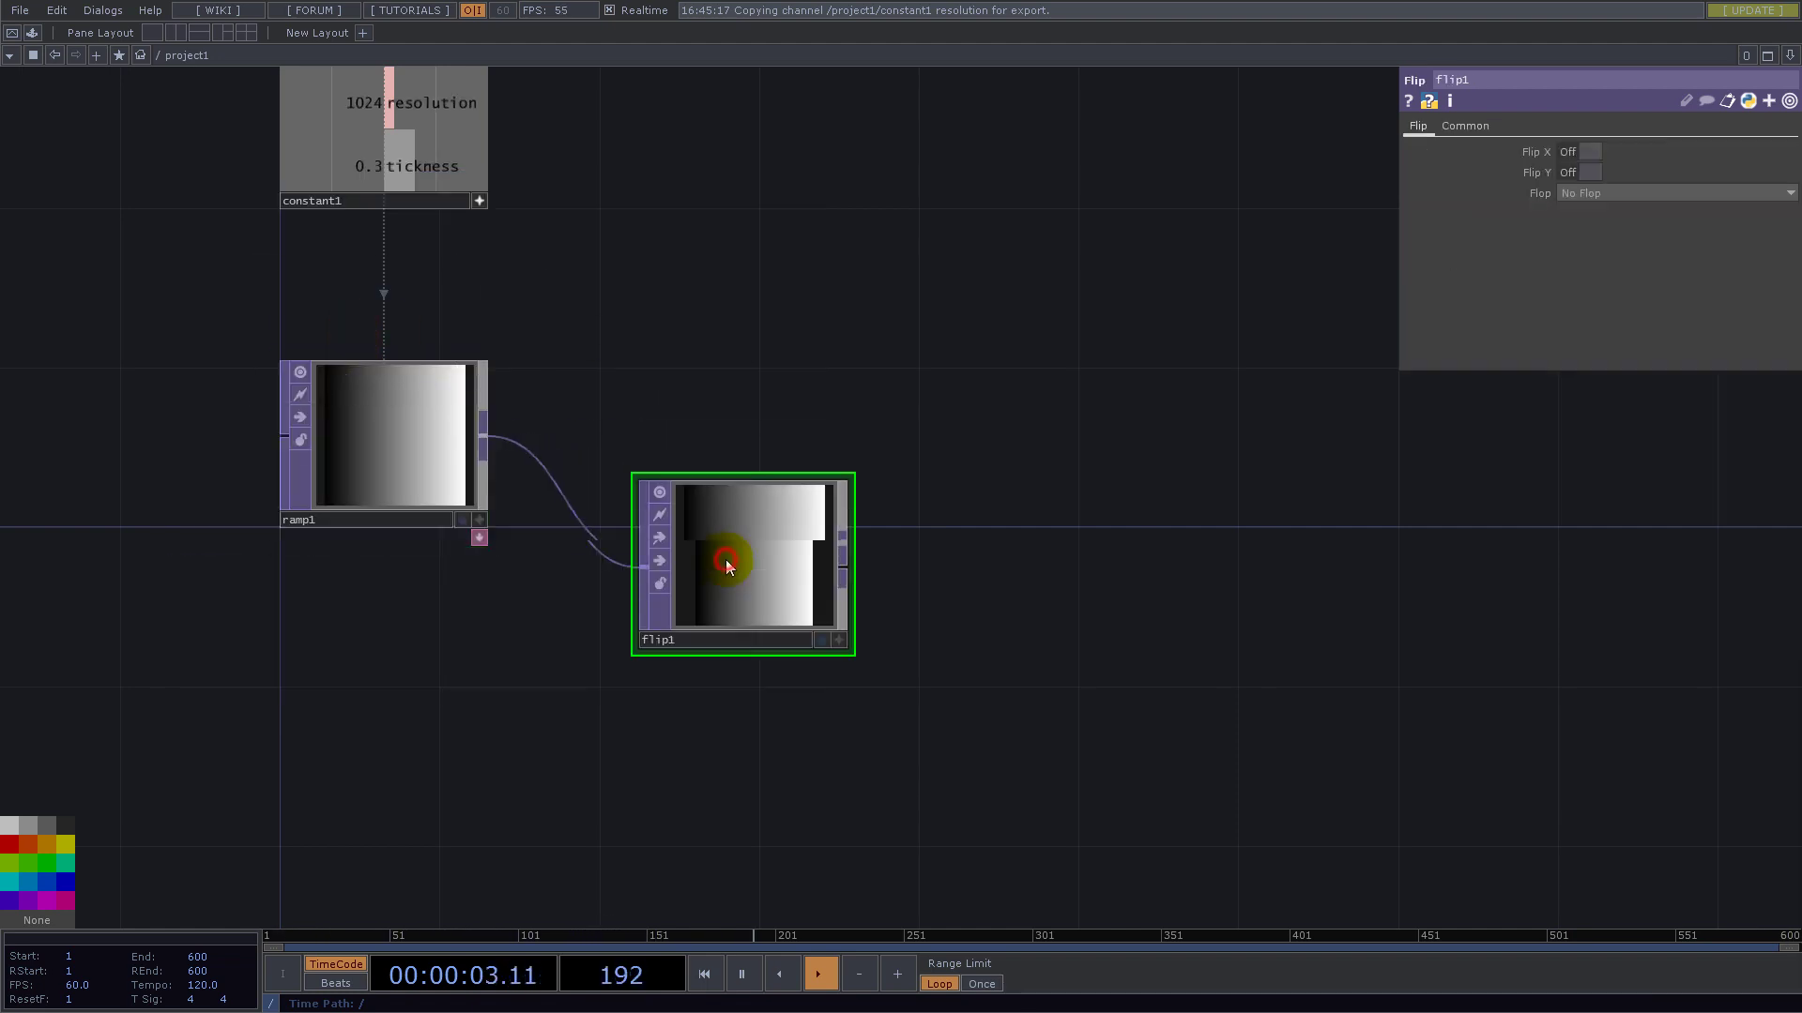
pyautogui.click(1585, 193)
pyautogui.click(1593, 227)
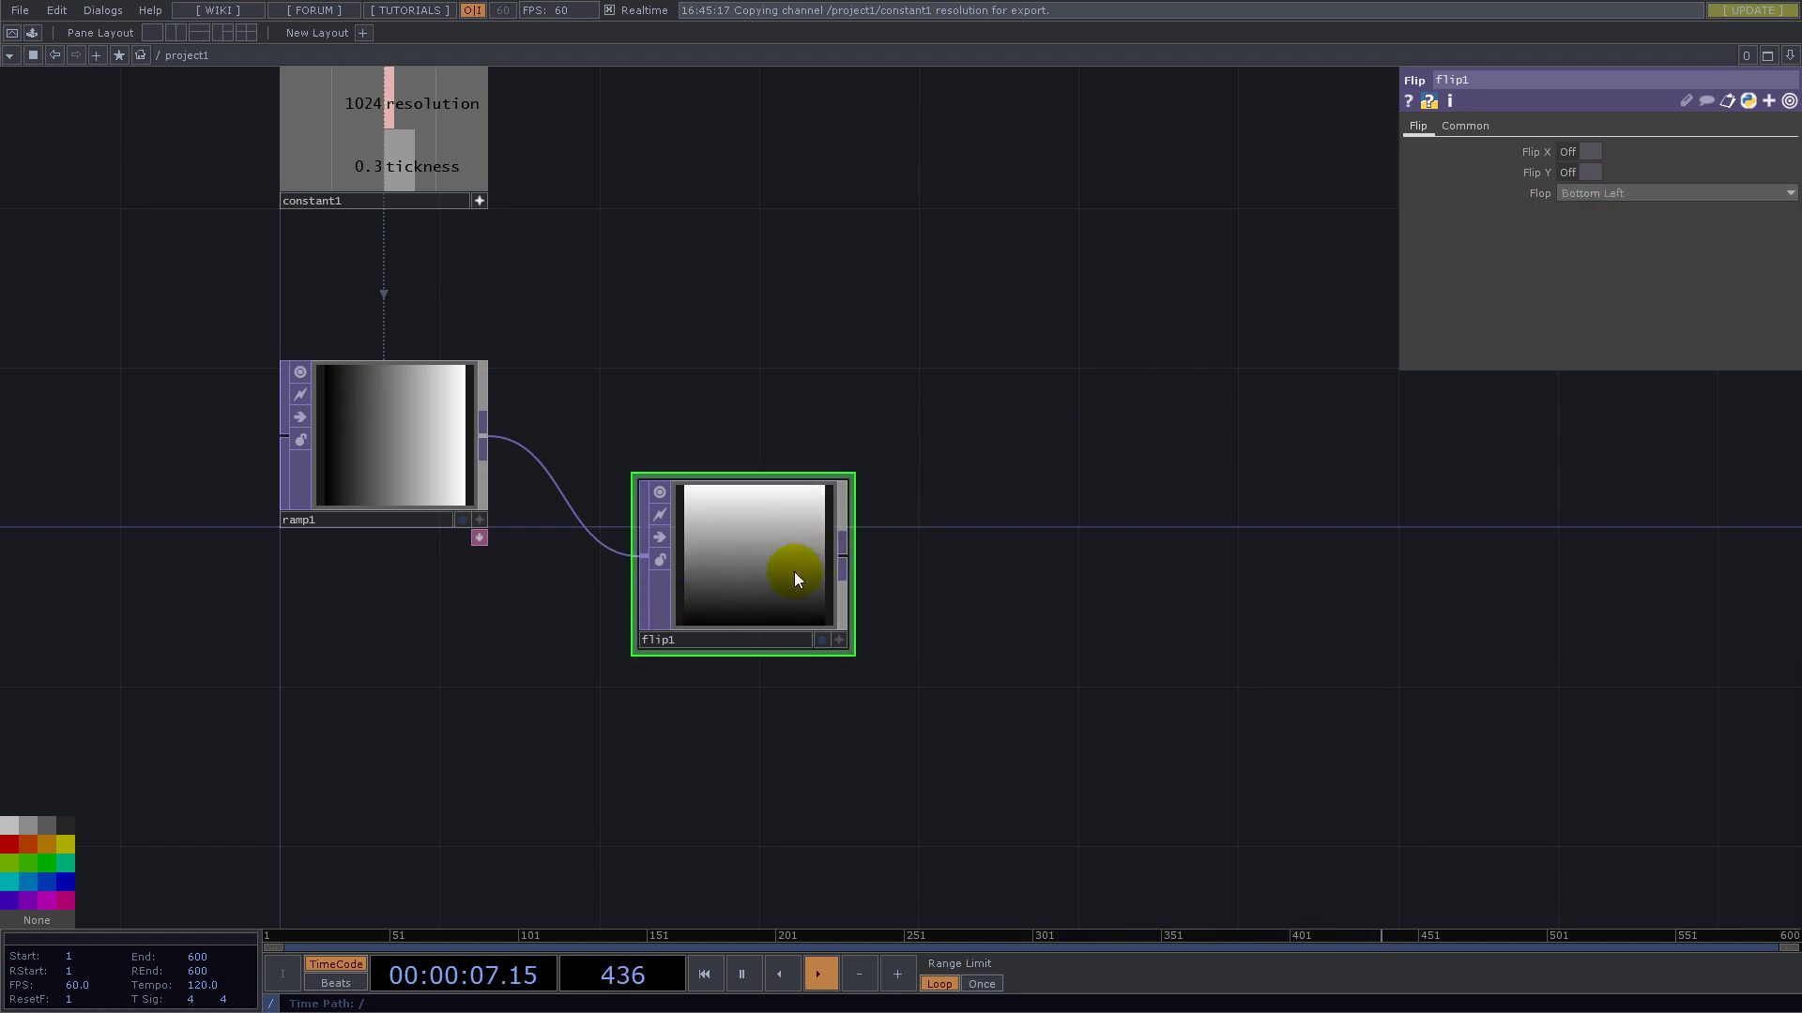
# - Add a Reorder TOP fed by the ramp and connect the Flip TOP to its second input
pyautogui.rightClick(485, 441)
pyautogui.write('reo')
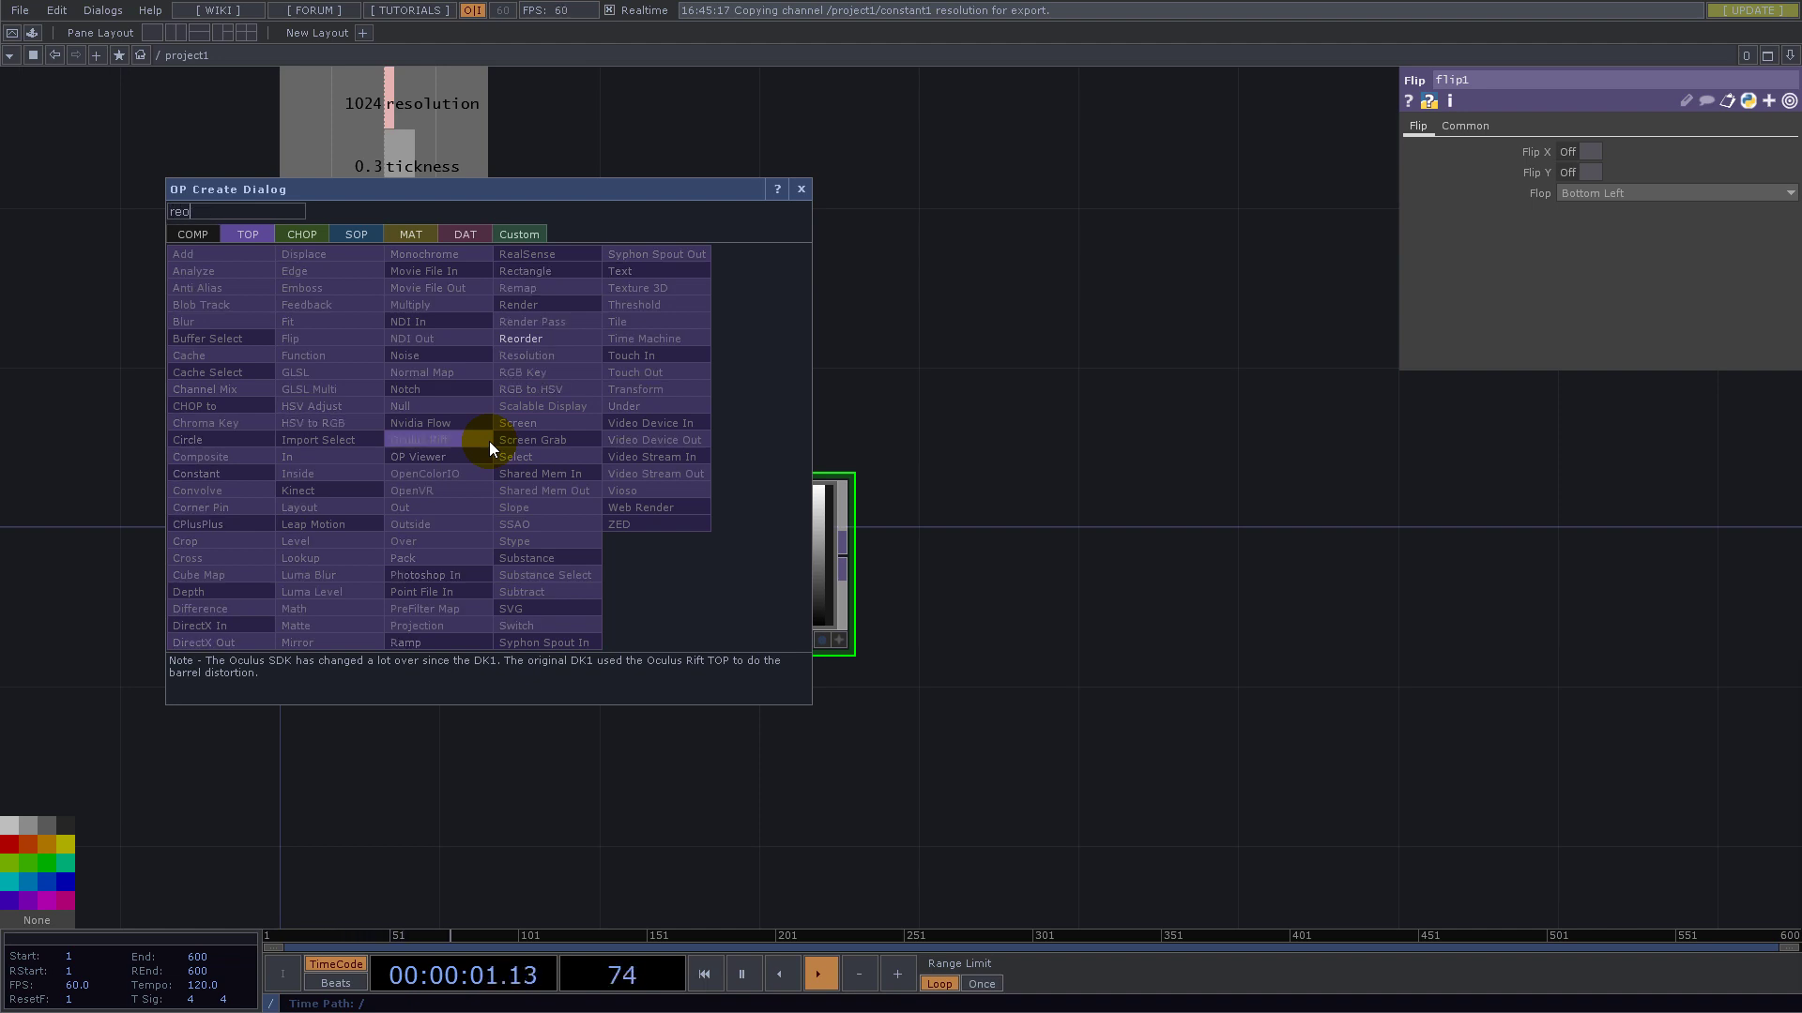
pyautogui.click(543, 340)
pyautogui.click(1036, 432)
pyautogui.click(842, 553)
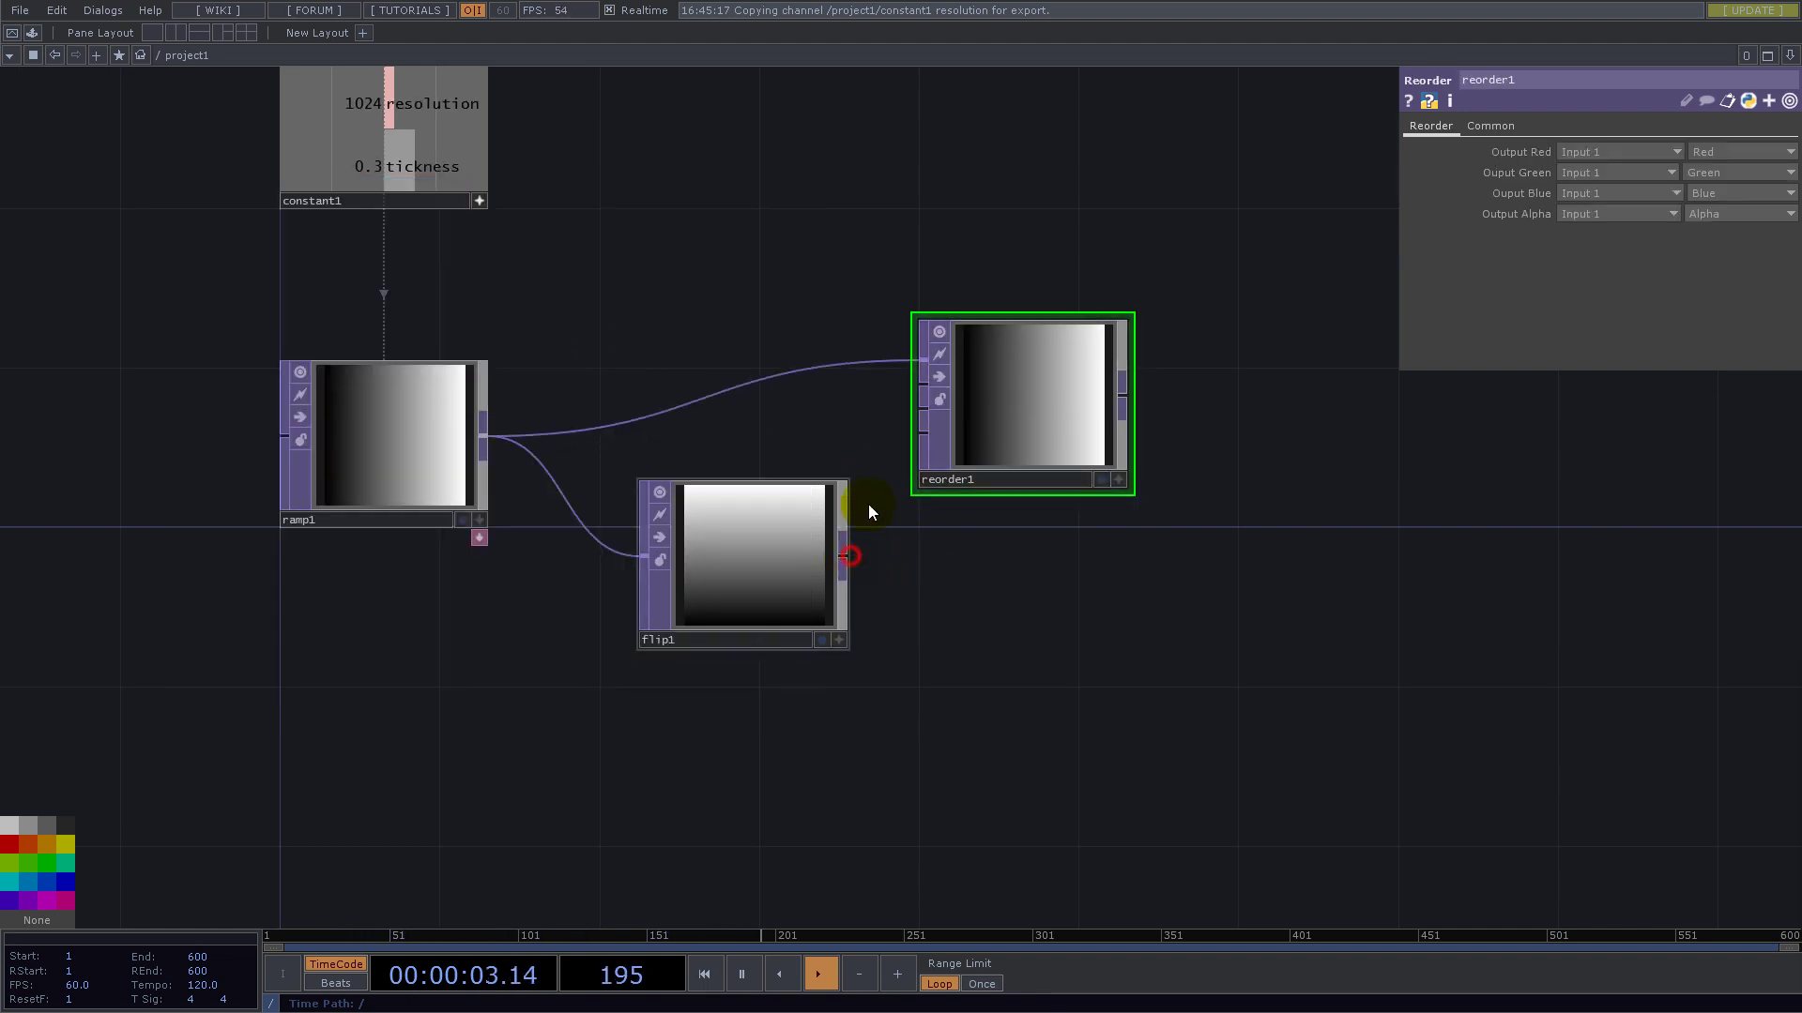
pyautogui.click(1030, 395)
# - Set the Reorder TOP's pixel format to 32-bit float (RGBA)
pyautogui.click(1490, 126)
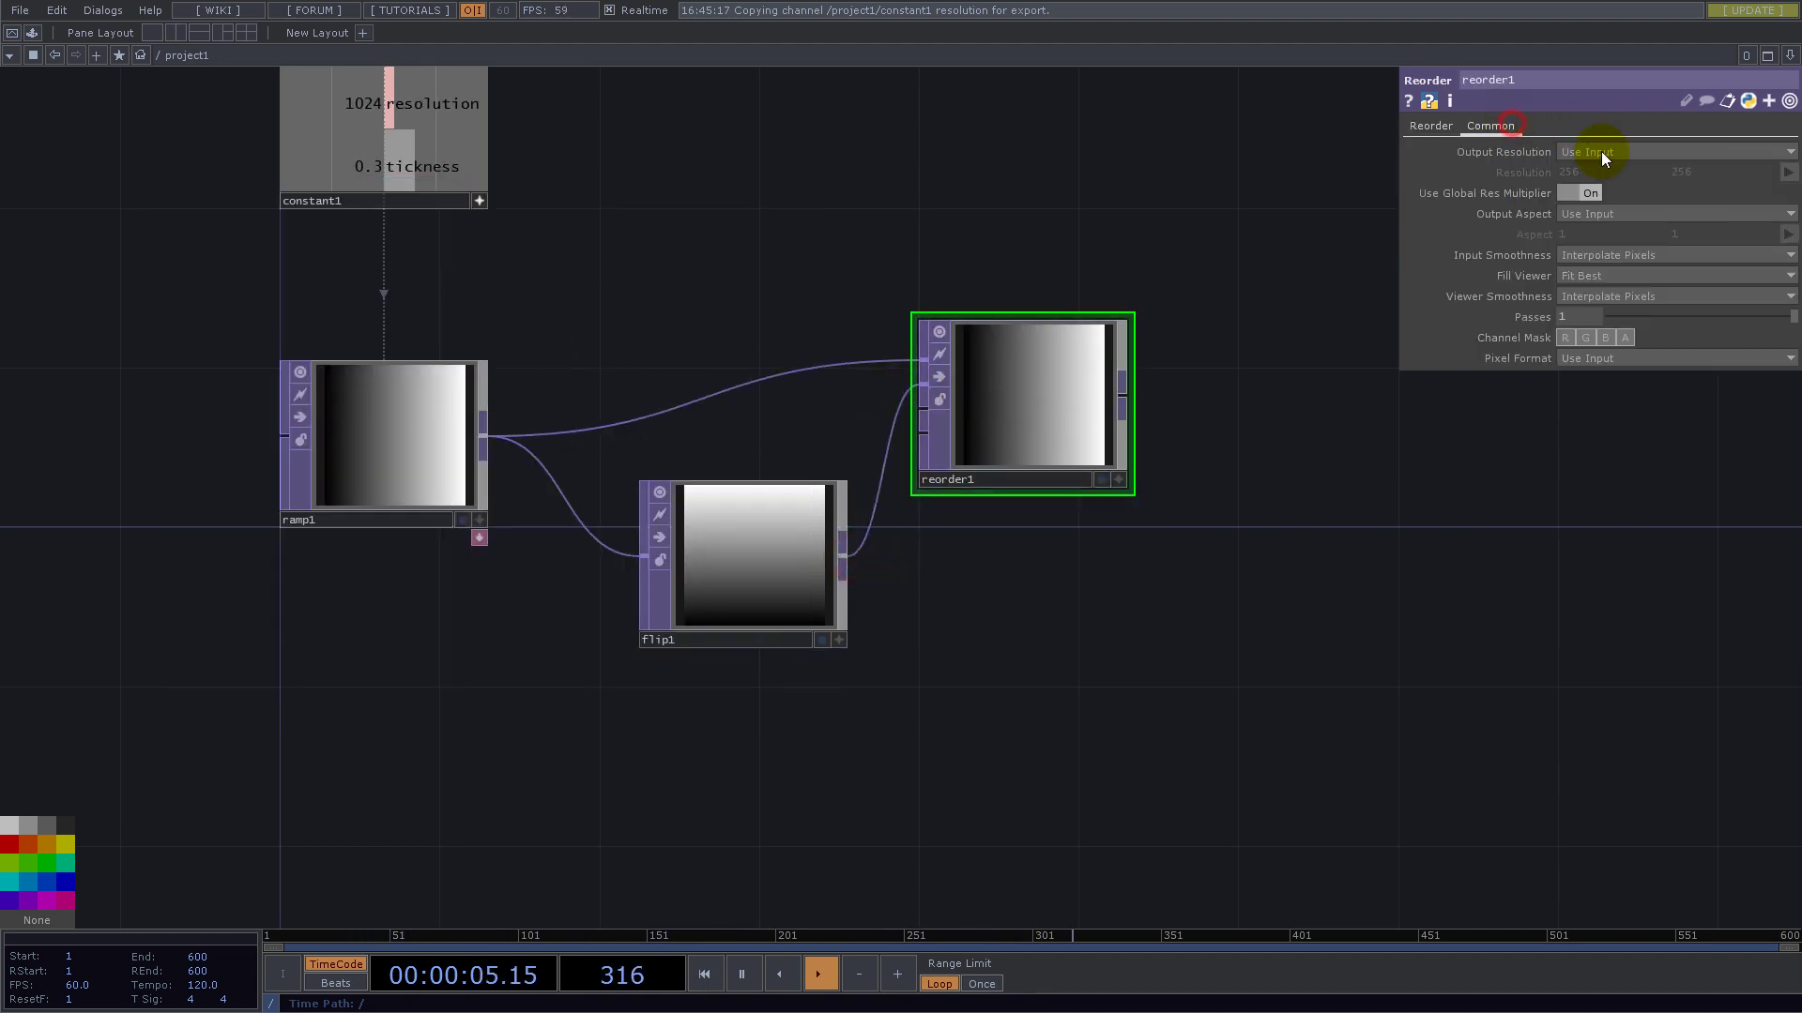
pyautogui.click(1648, 355)
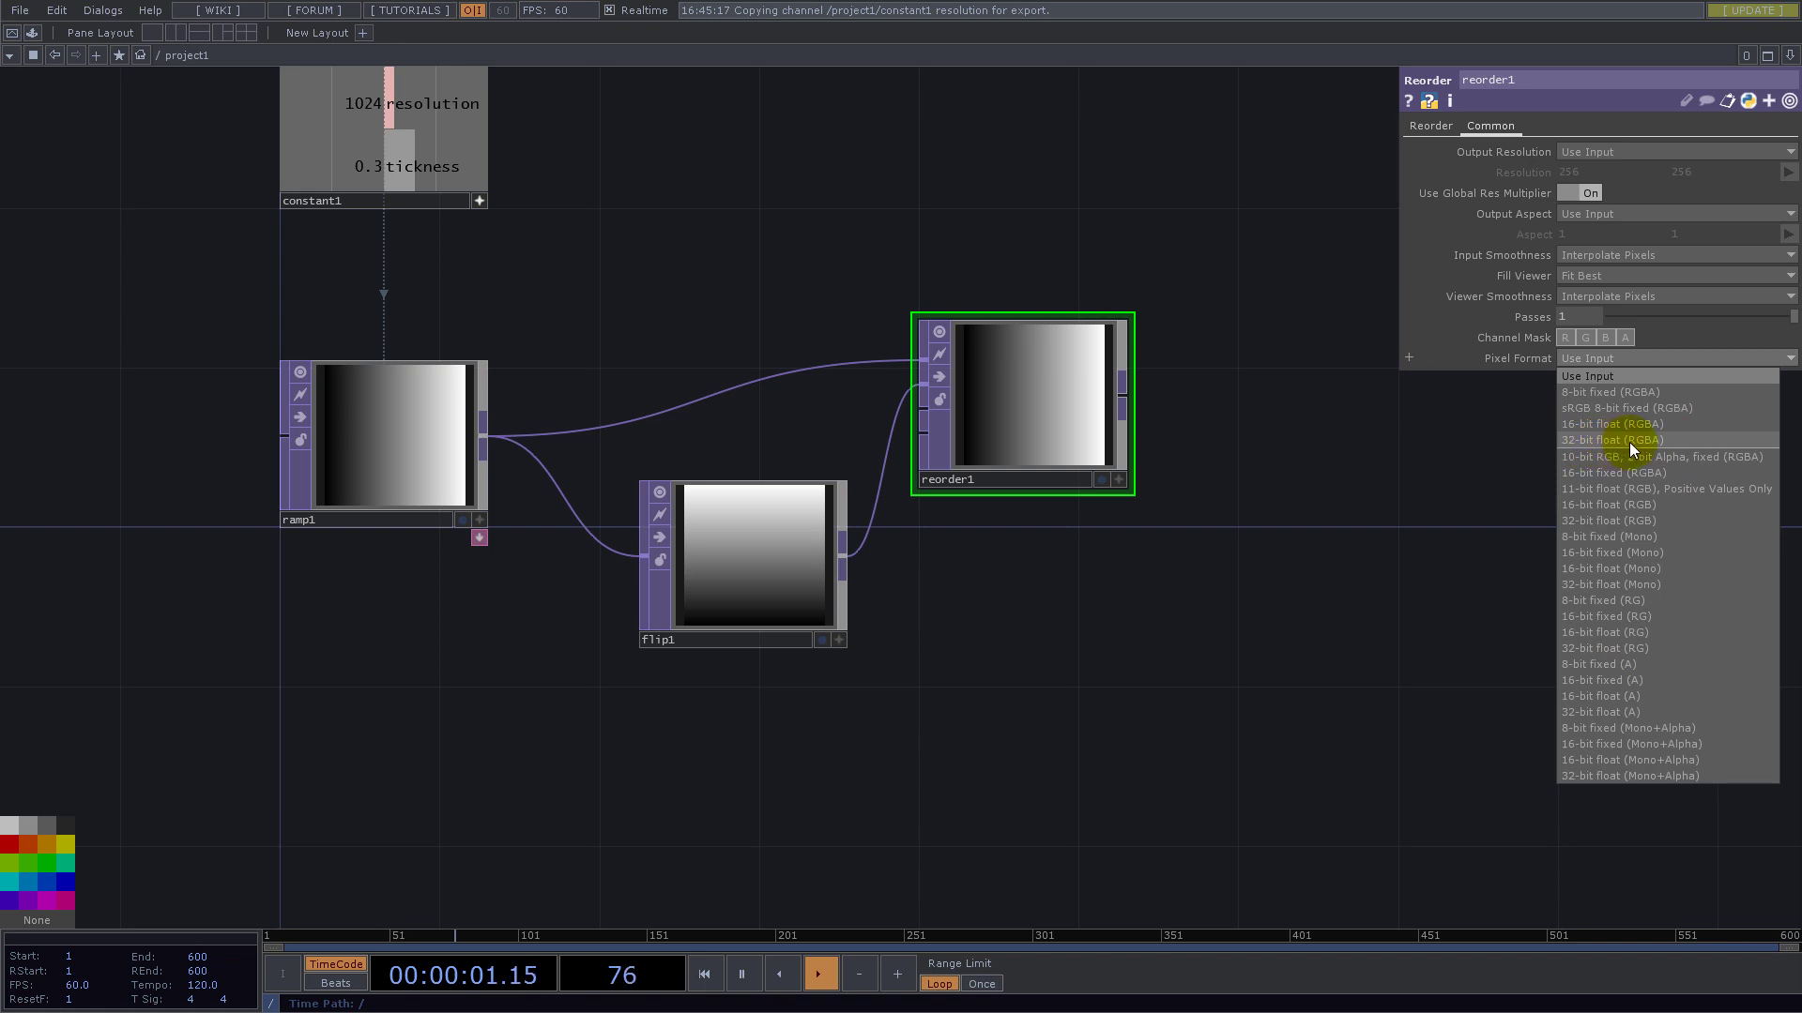
pyautogui.click(1657, 441)
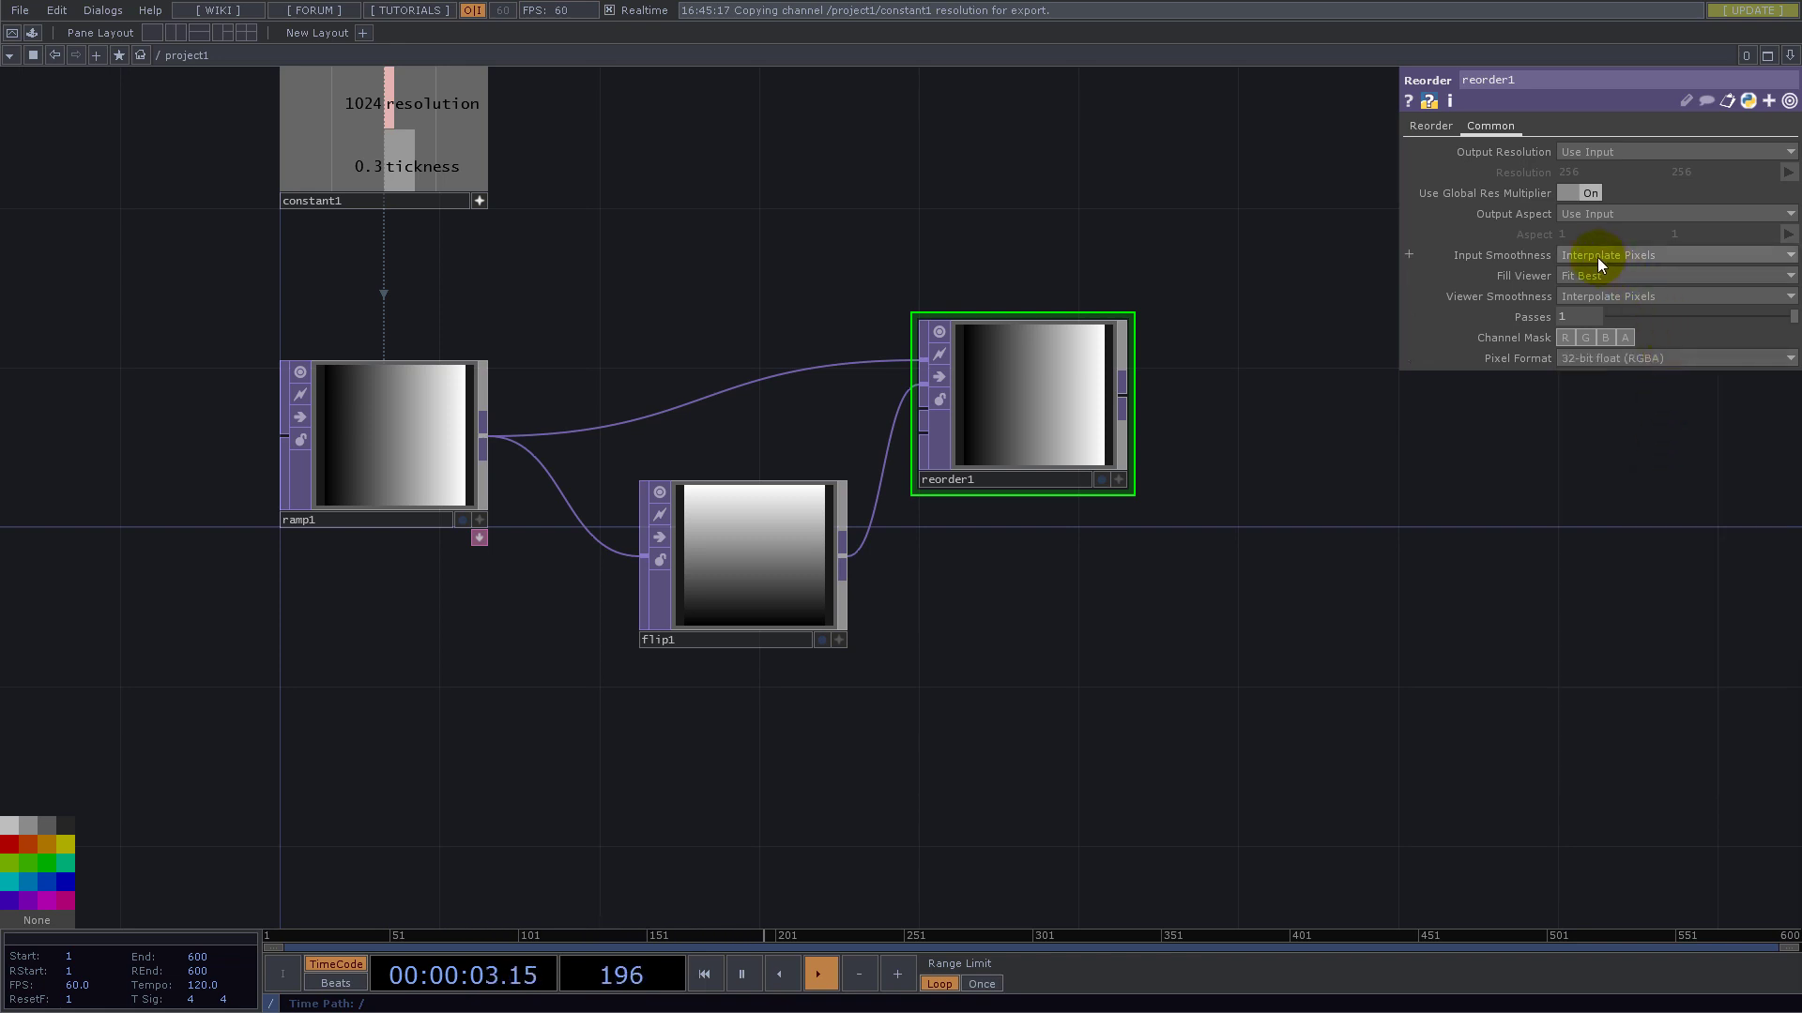
# - Take the Reorder TOP's green output from Input 2 and its blue output from Zero, and place the node slightly farther from the flip
pyautogui.click(1431, 126)
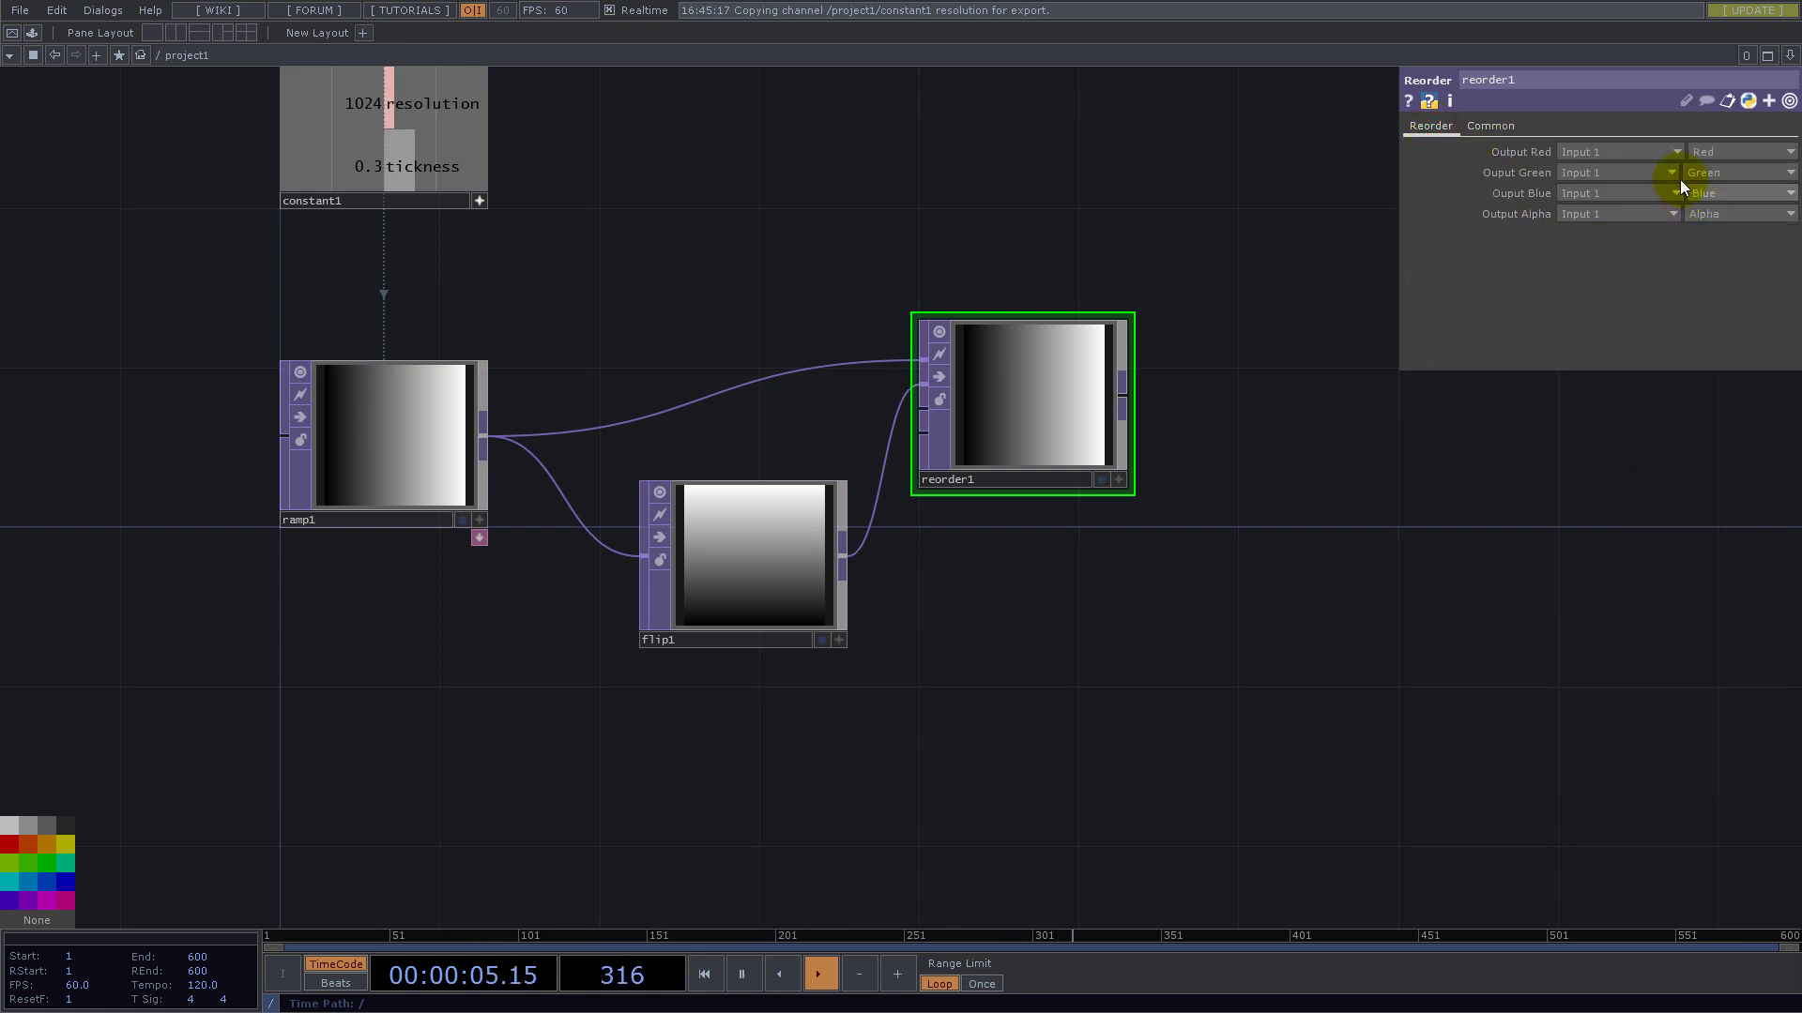
pyautogui.click(1584, 171)
pyautogui.click(1588, 209)
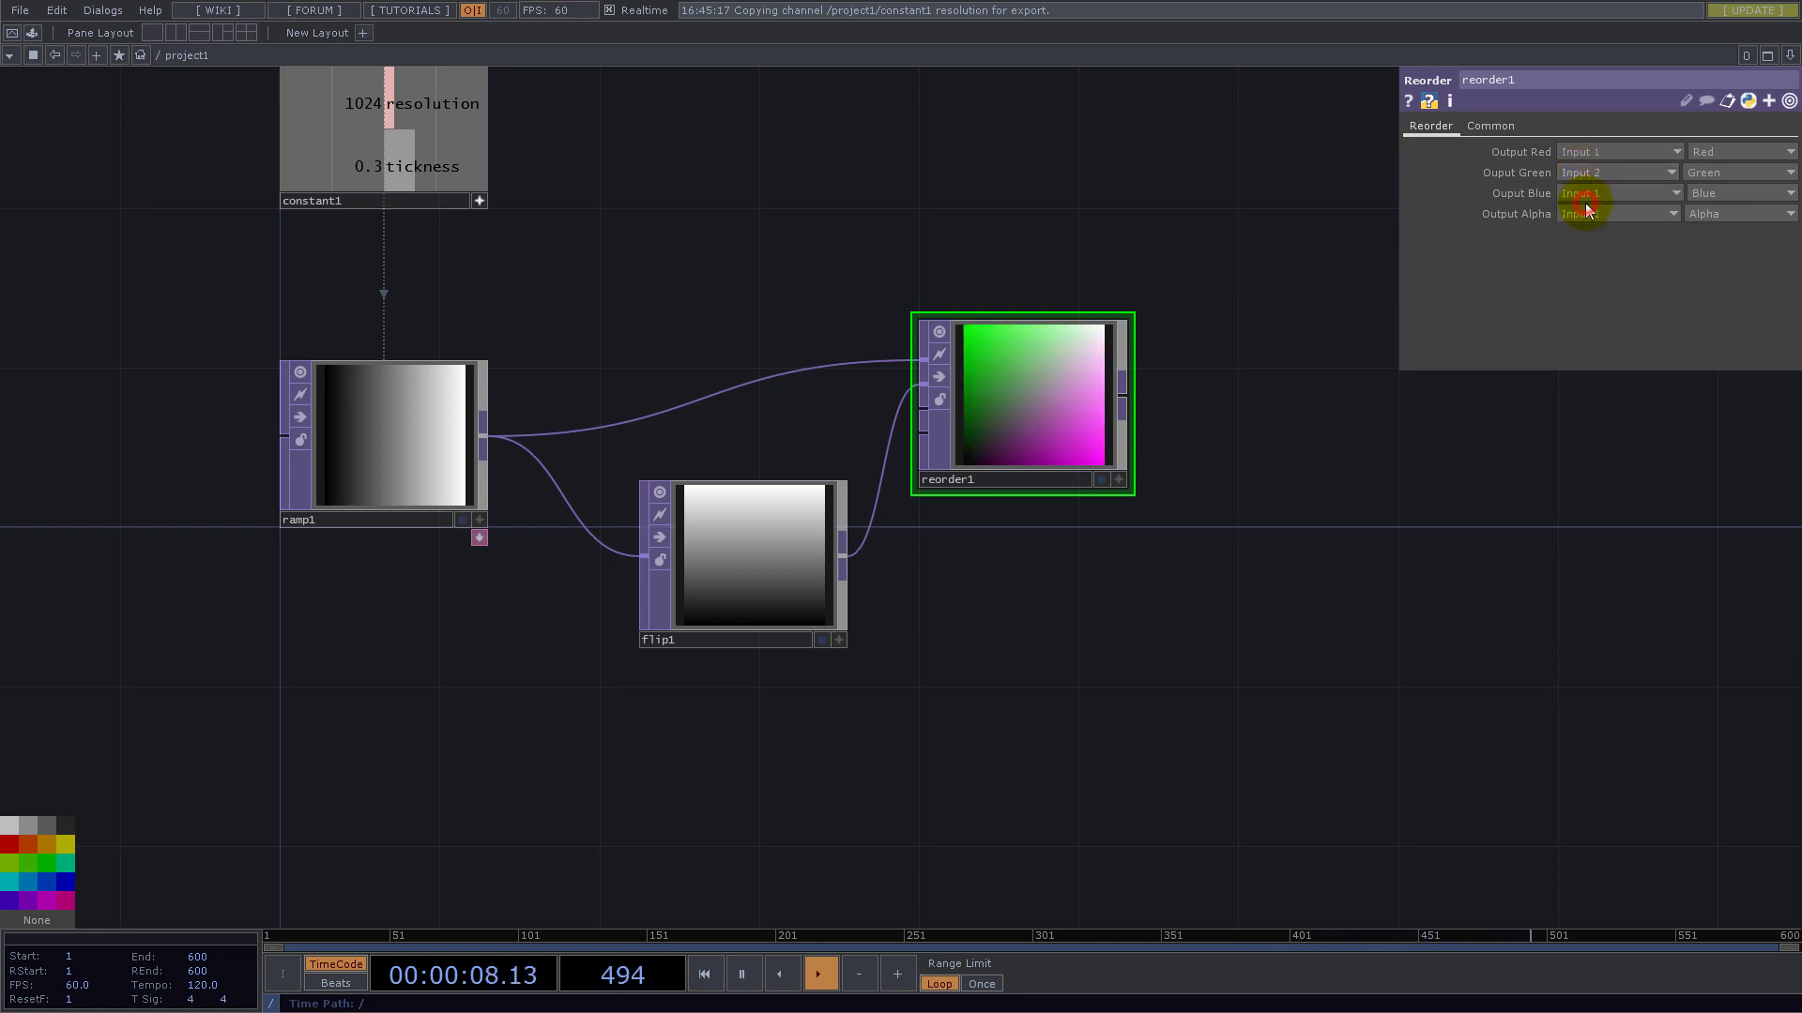
pyautogui.click(1703, 193)
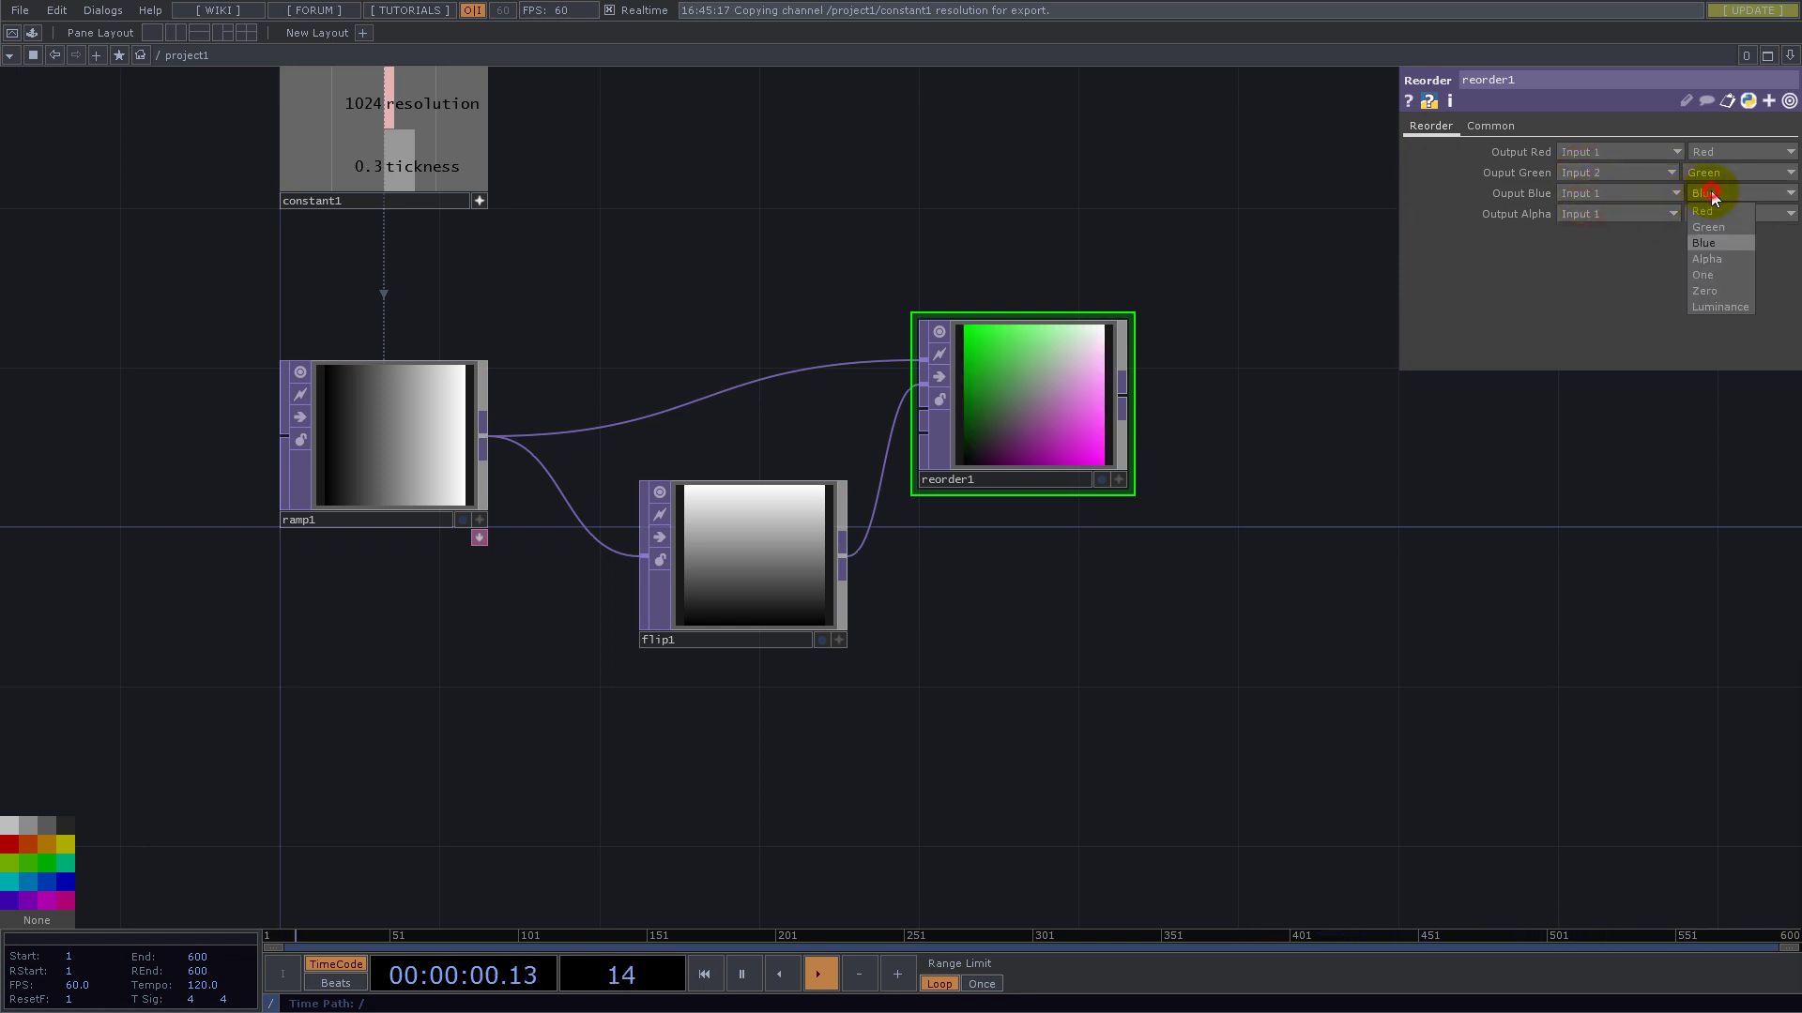
pyautogui.click(1714, 287)
pyautogui.moveTo(1263, 627); pyautogui.dragTo(978, 719)
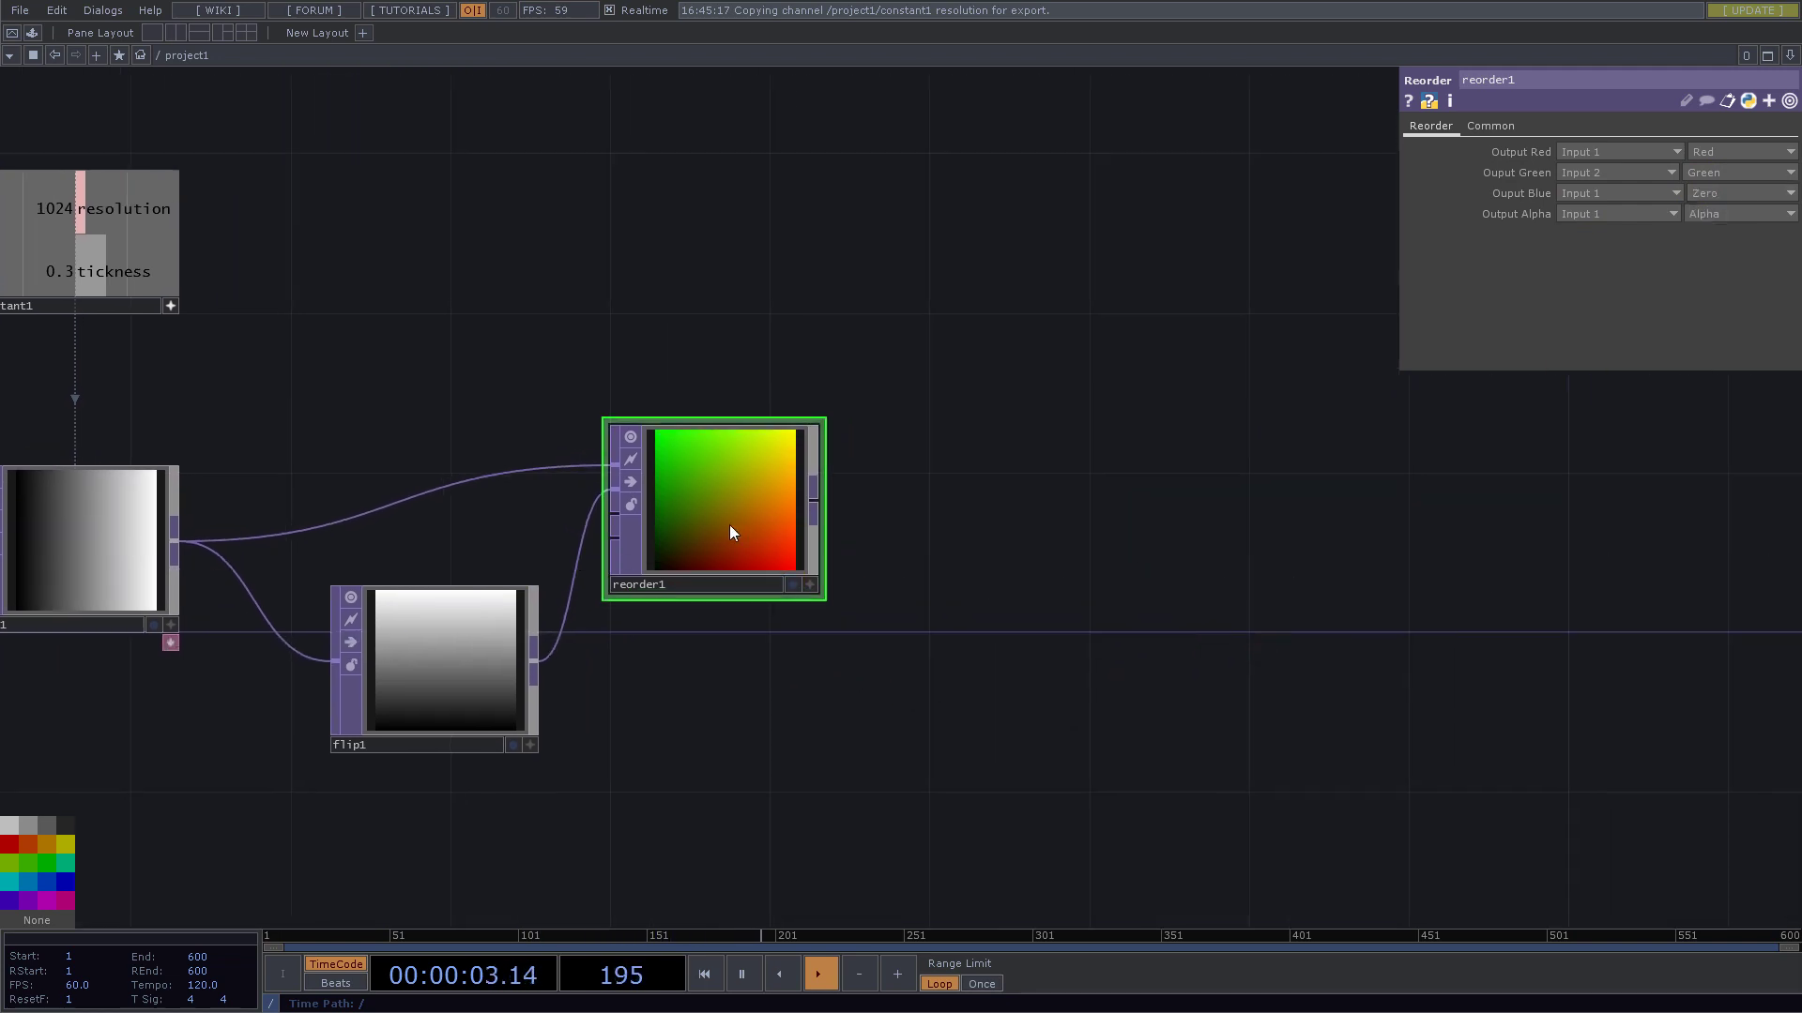
pyautogui.moveTo(729, 525); pyautogui.dragTo(798, 542)
pyautogui.moveTo(1054, 487); pyautogui.dragTo(1050, 612)
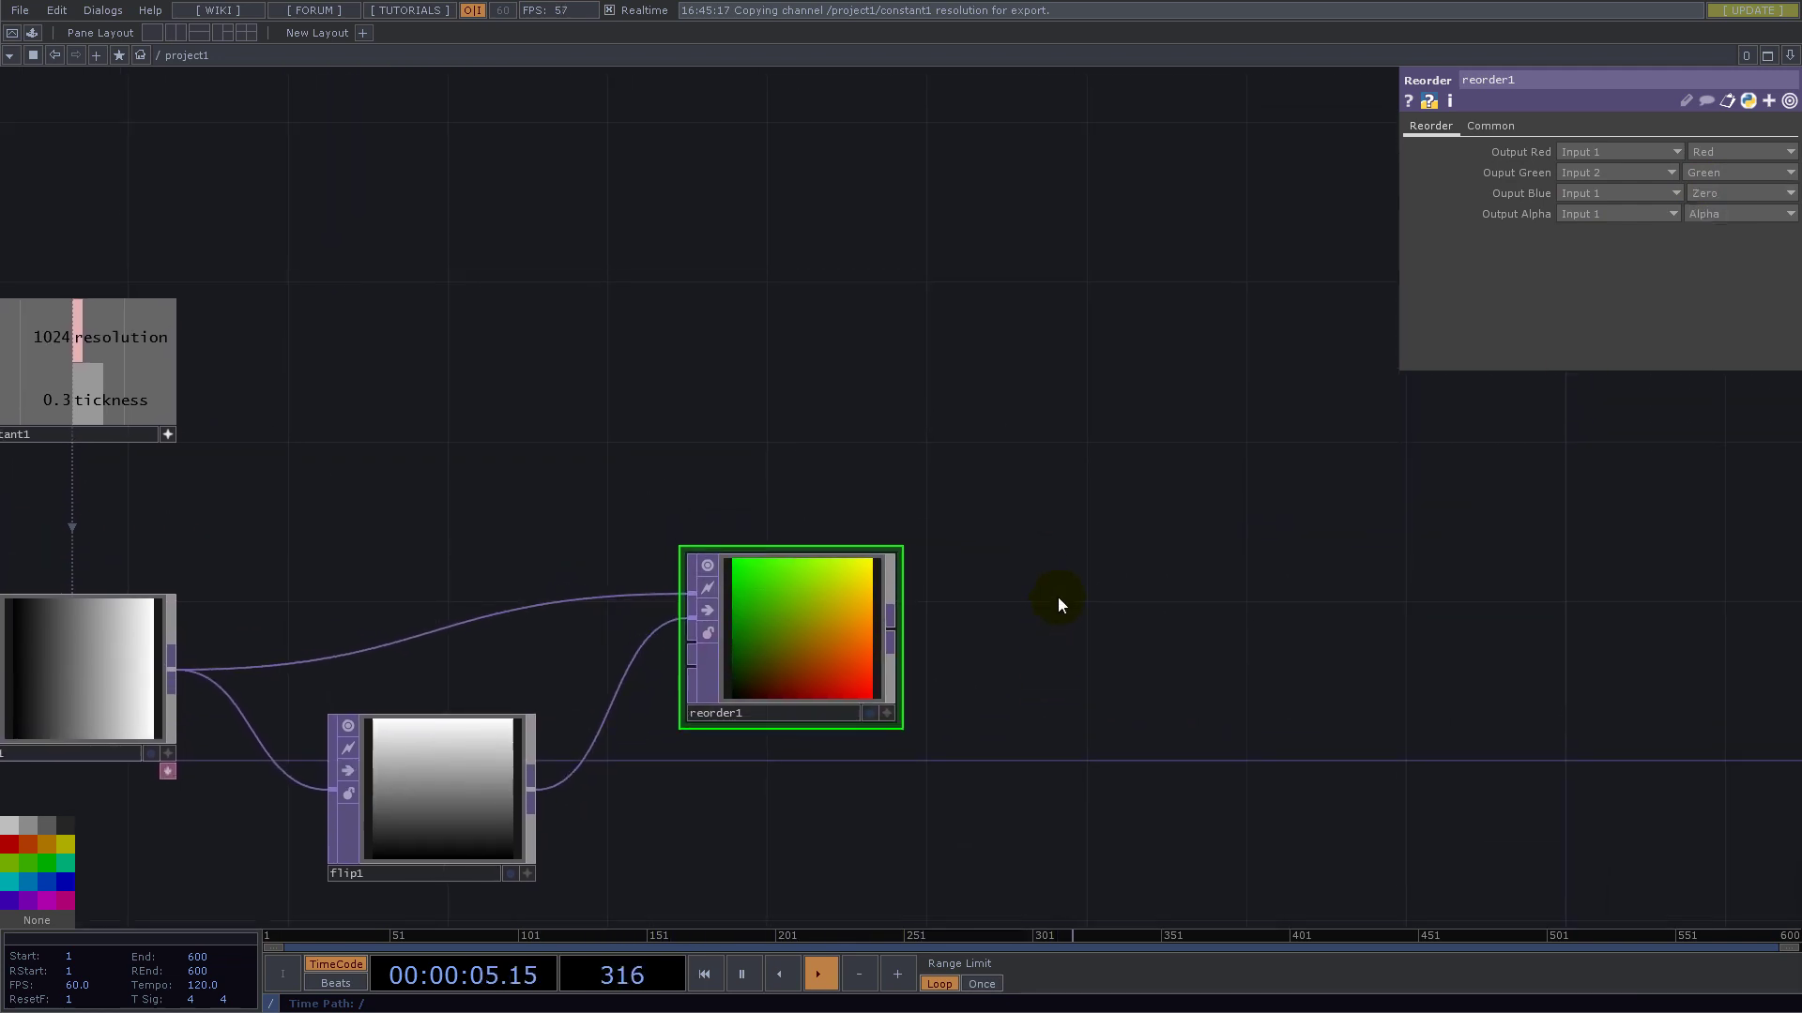
pyautogui.rightClick(894, 630)
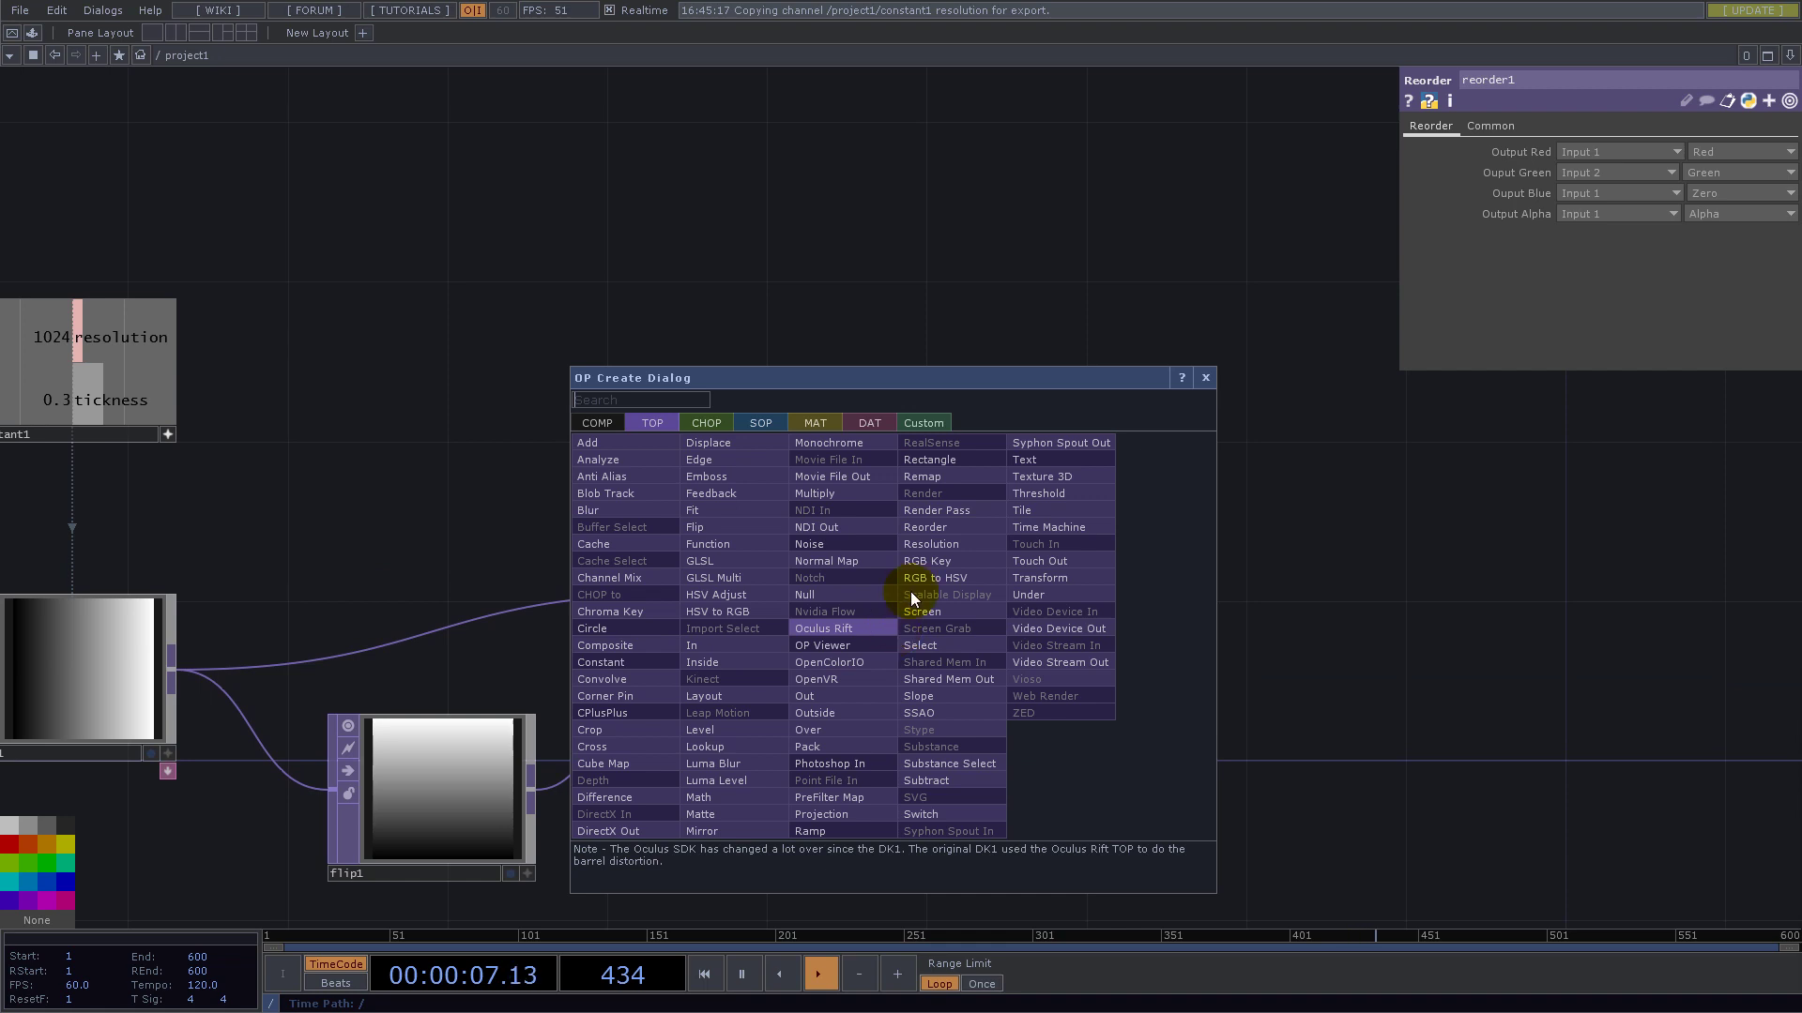
pyautogui.click(1028, 214)
pyautogui.click(1095, 520)
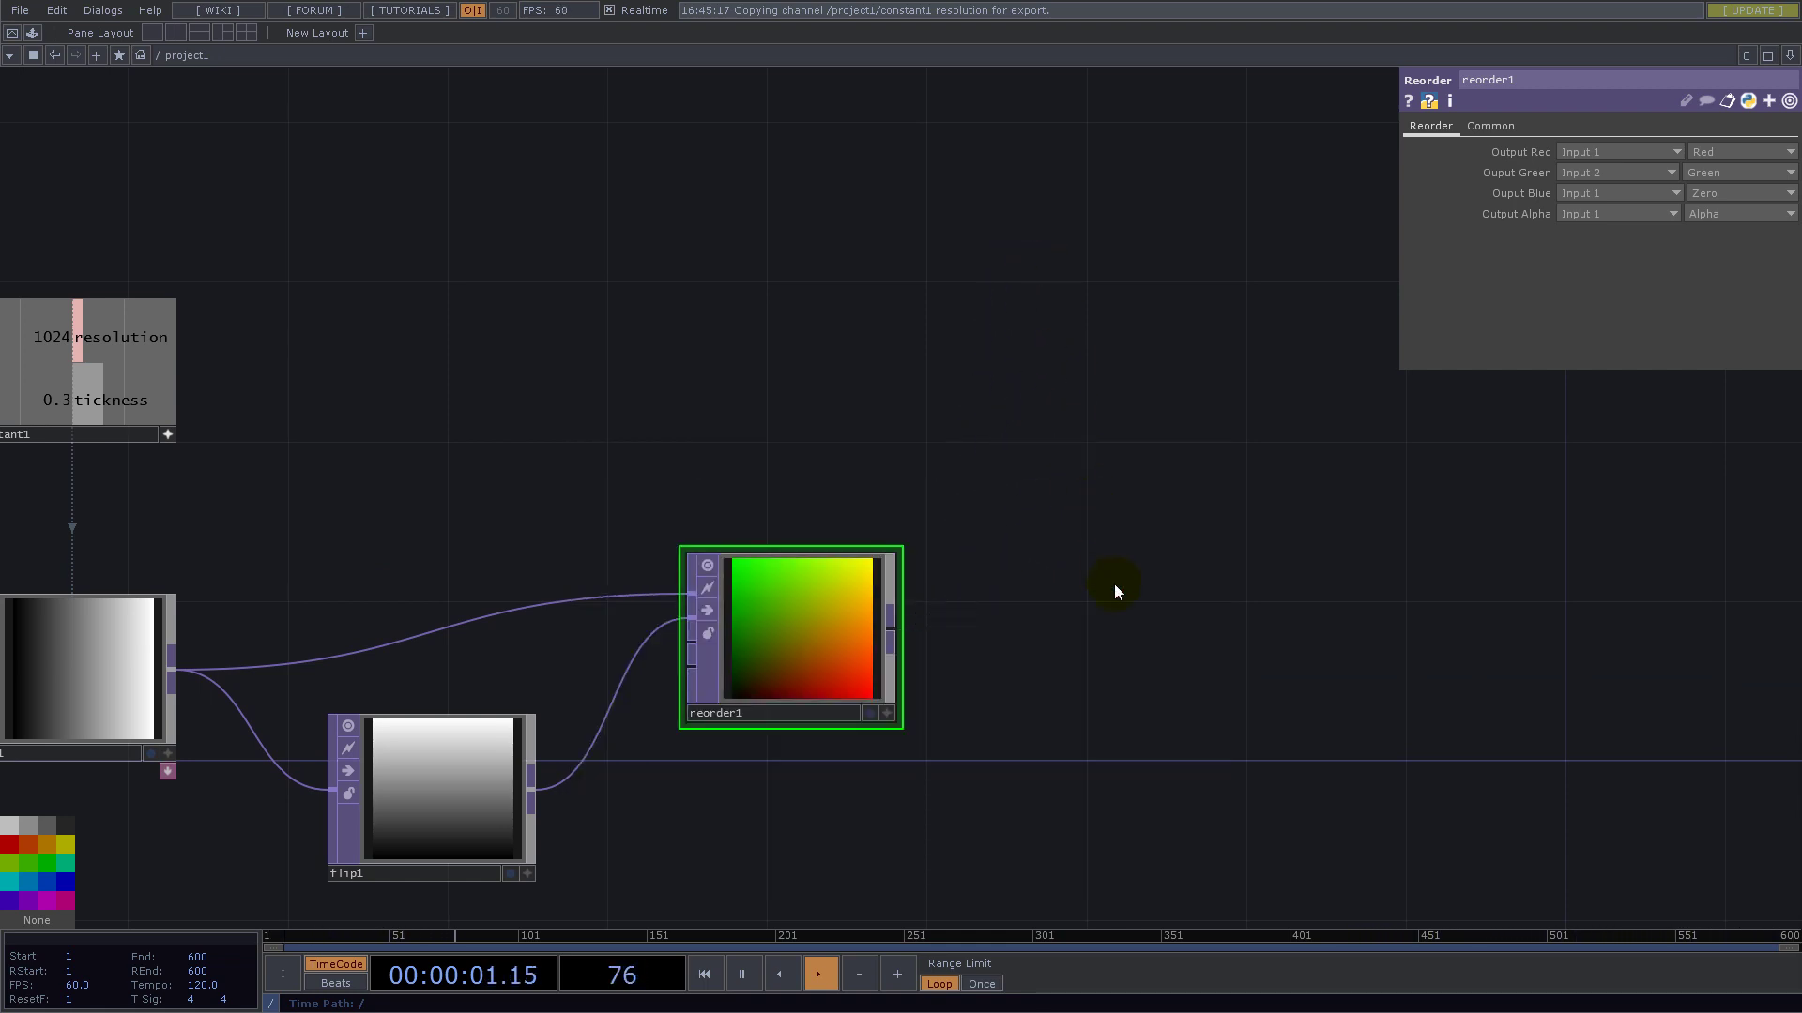
# - Try repeating the UV gradient by setting the Ramp TOP's period to 0.25, and inspect the resulting tiles in the reorder
pyautogui.click(122, 690)
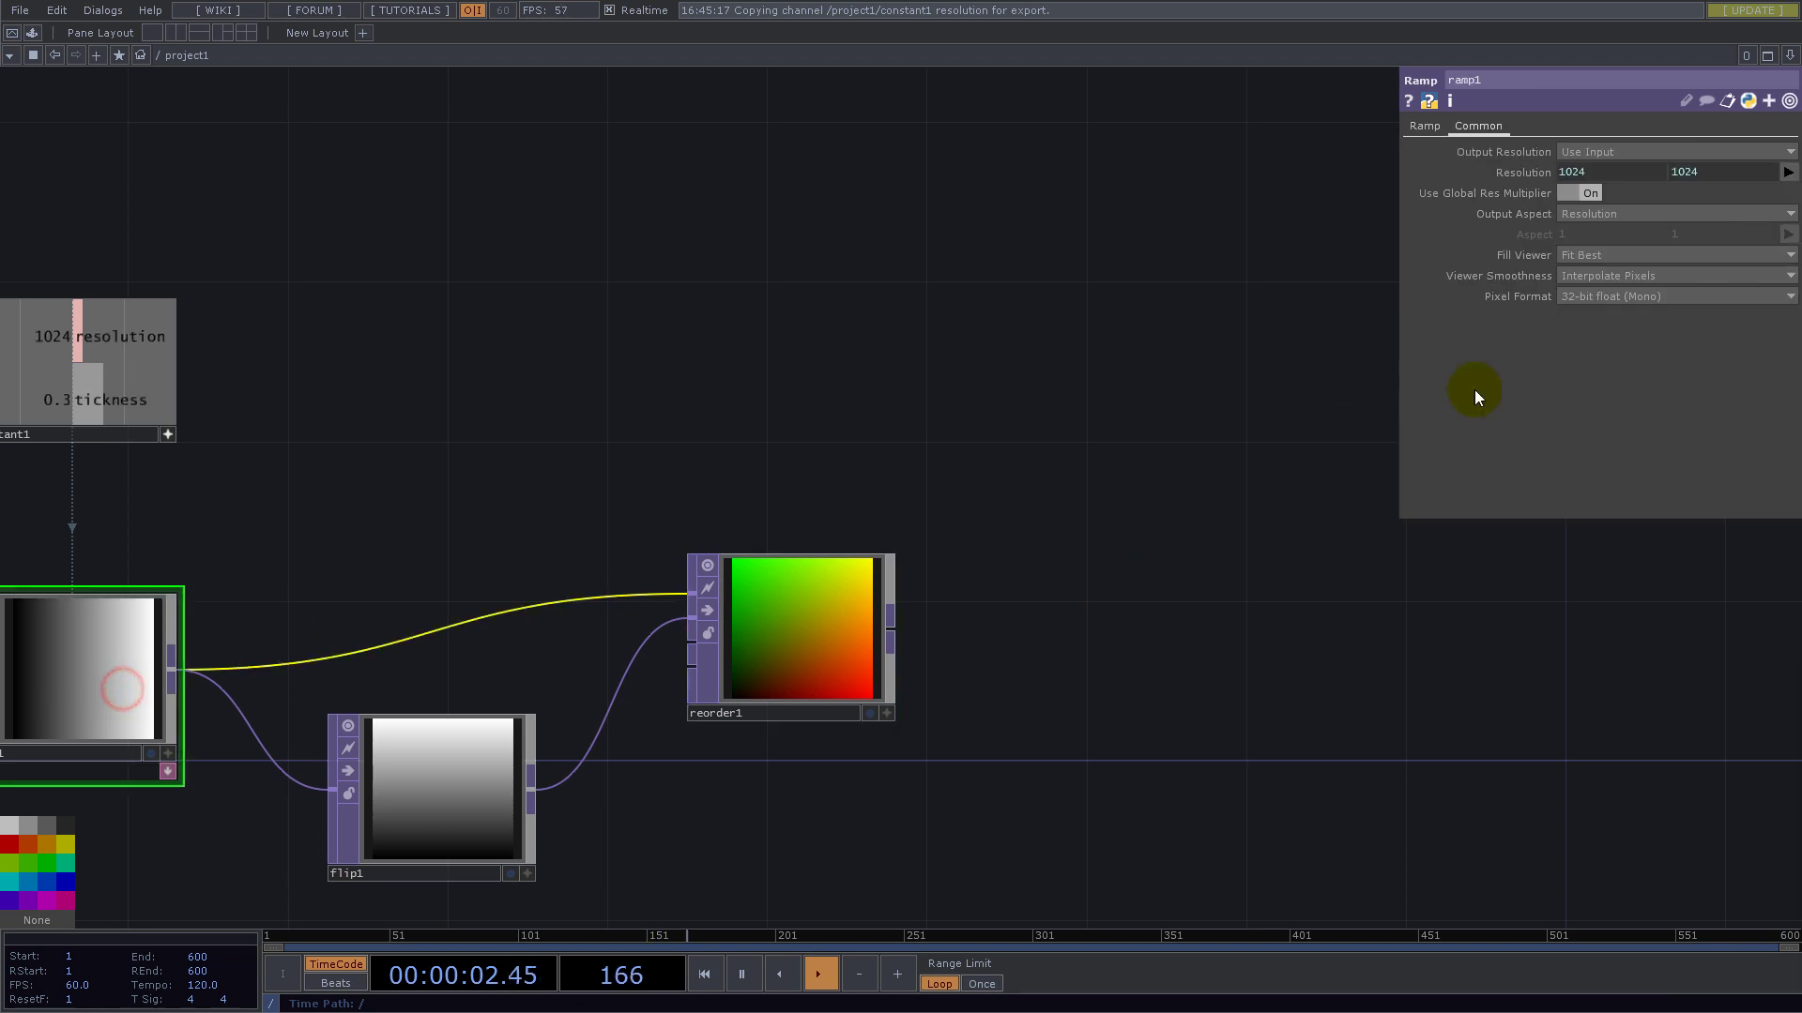
pyautogui.click(1423, 126)
pyautogui.moveTo(1628, 348); pyautogui.dragTo(1615, 350)
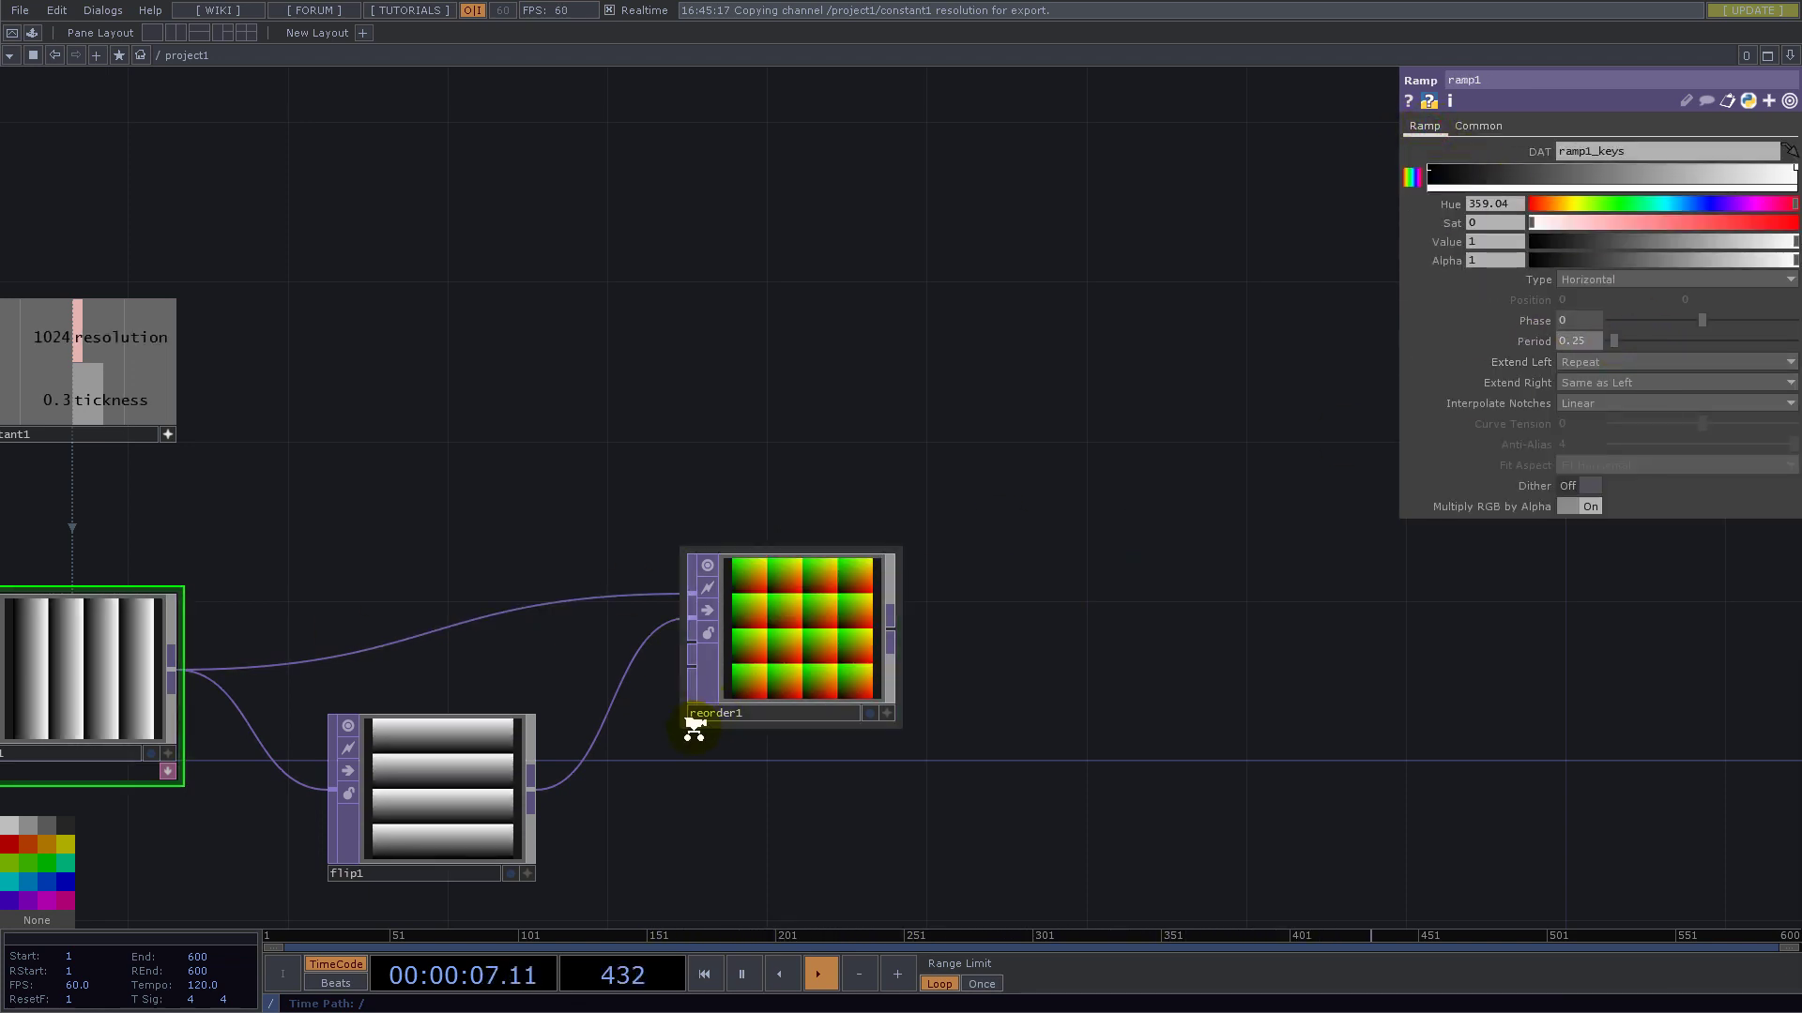
pyautogui.scroll(5, 692, 724)
pyautogui.moveTo(1074, 773); pyautogui.dragTo(692, 888)
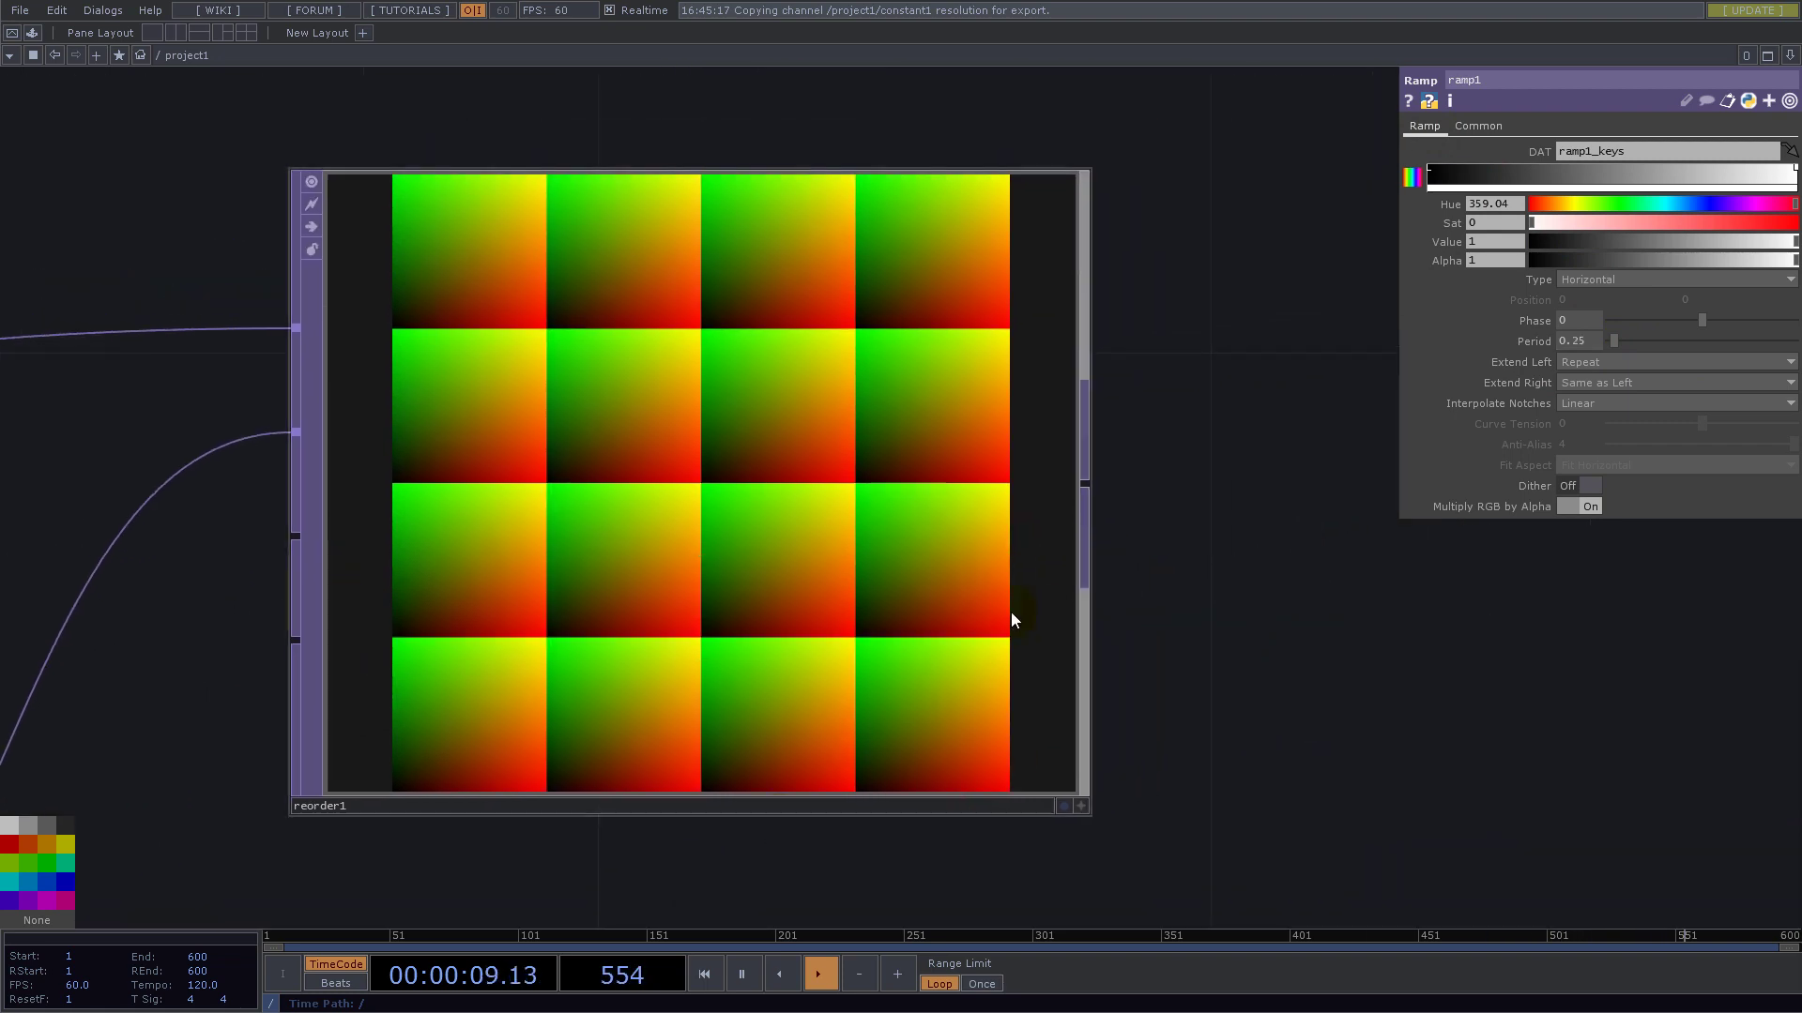
pyautogui.scroll(-5, 1011, 611)
# - Restore the Ramp TOP's period to 1
pyautogui.click(426, 631)
pyautogui.click(1600, 296)
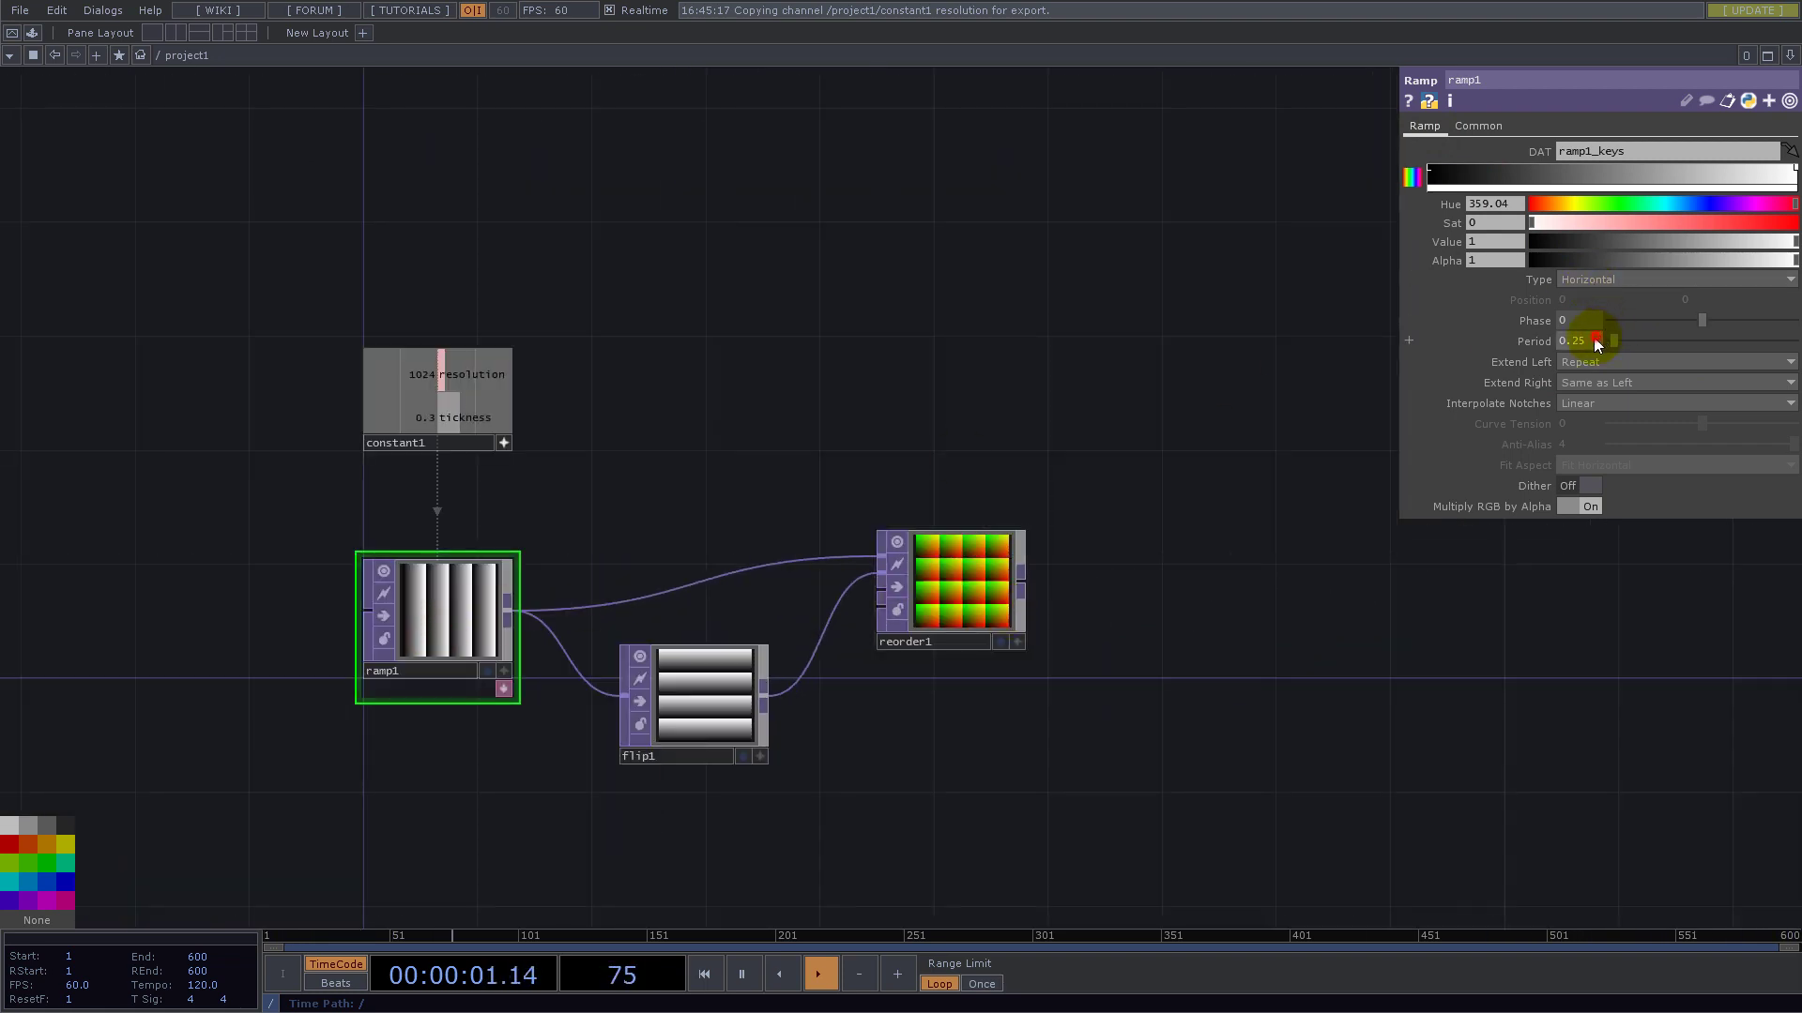
pyautogui.moveTo(1596, 341); pyautogui.dragTo(1488, 343)
pyautogui.write('1')
pyautogui.press('Return')
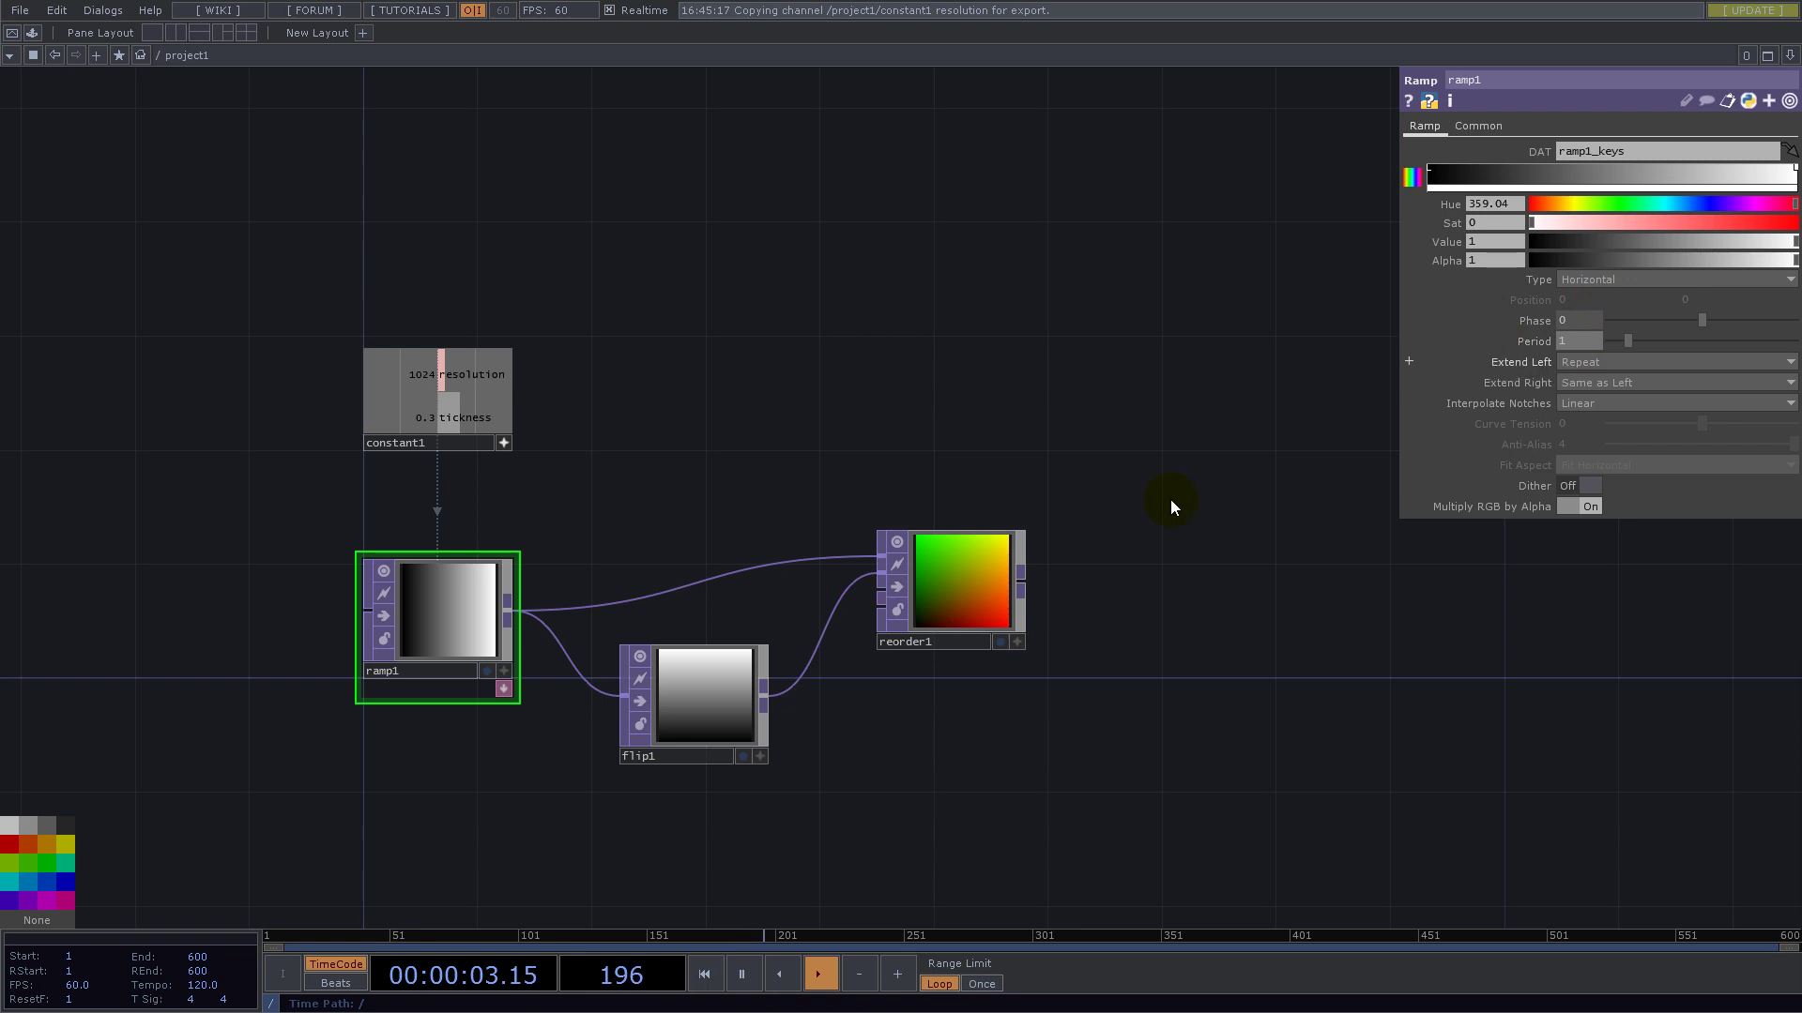
# - Add a Transform TOP fed by the reorder and place it beside it
pyautogui.rightClick(1023, 583)
pyautogui.write('tr')
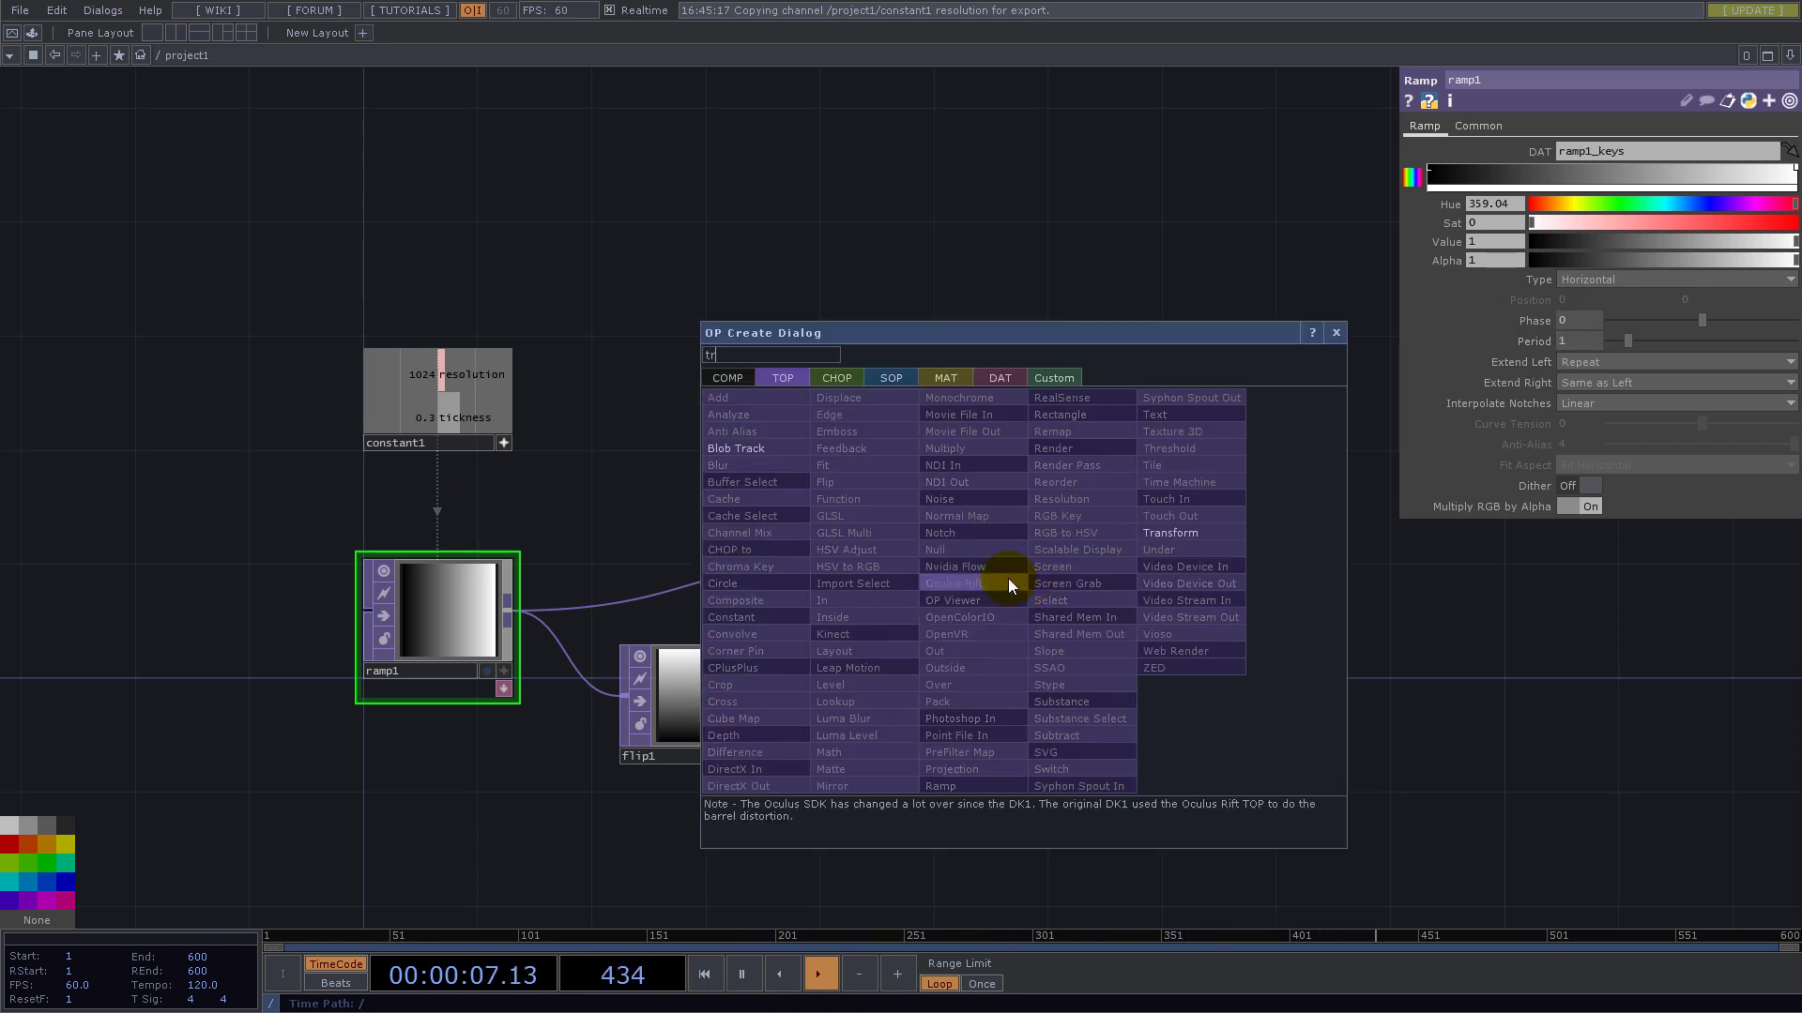
pyautogui.click(1168, 532)
pyautogui.click(1150, 593)
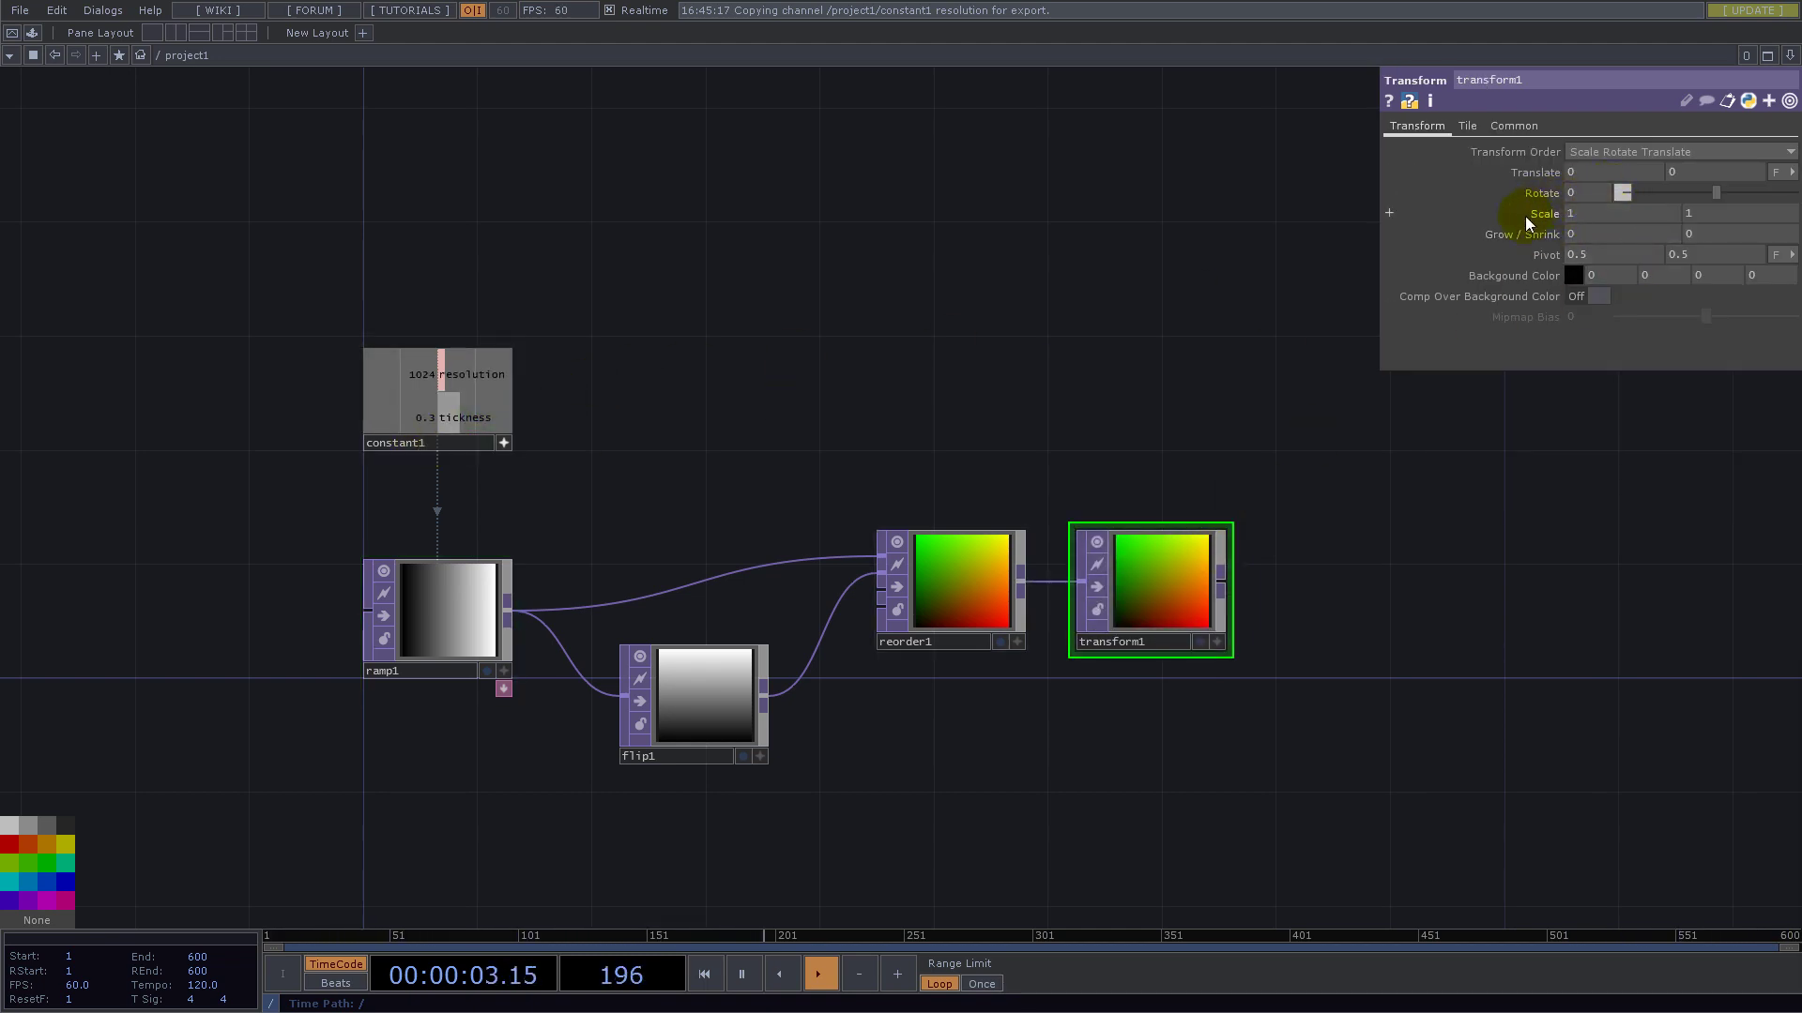
# - Add a third channel named grid to the Constant CHOP and set its value to 8
pyautogui.click(470, 445)
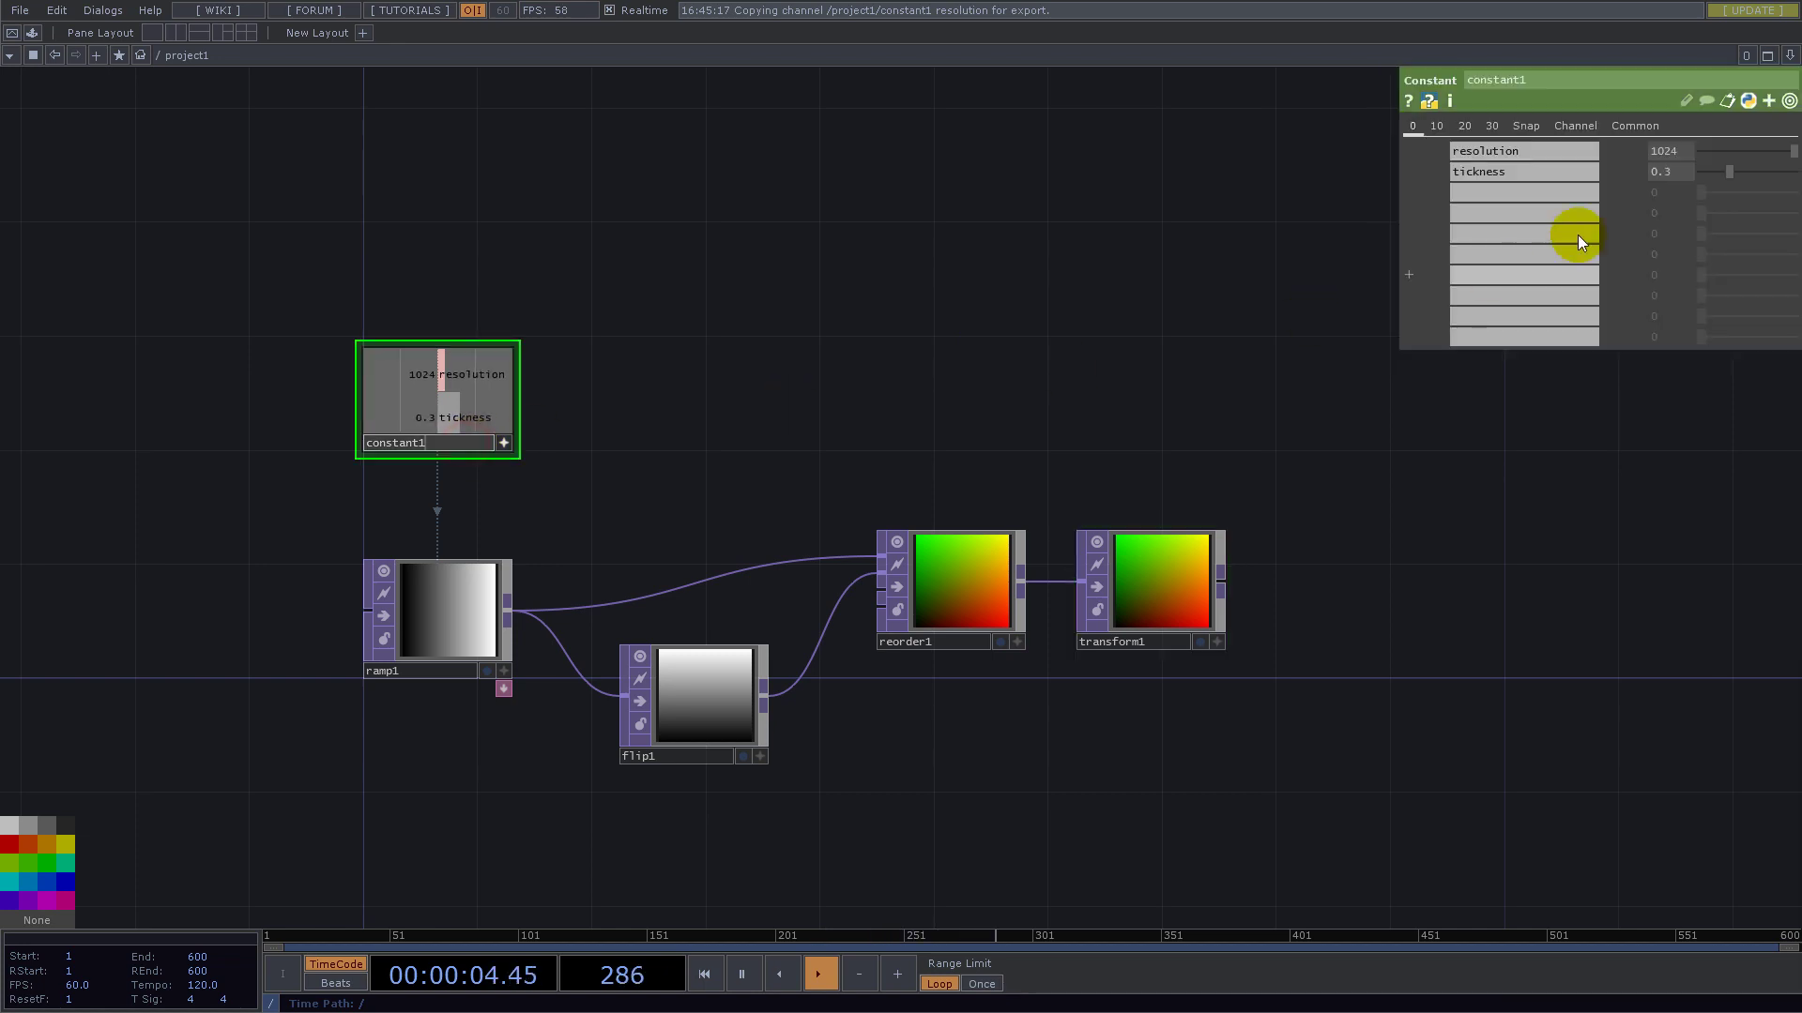
pyautogui.click(1514, 192)
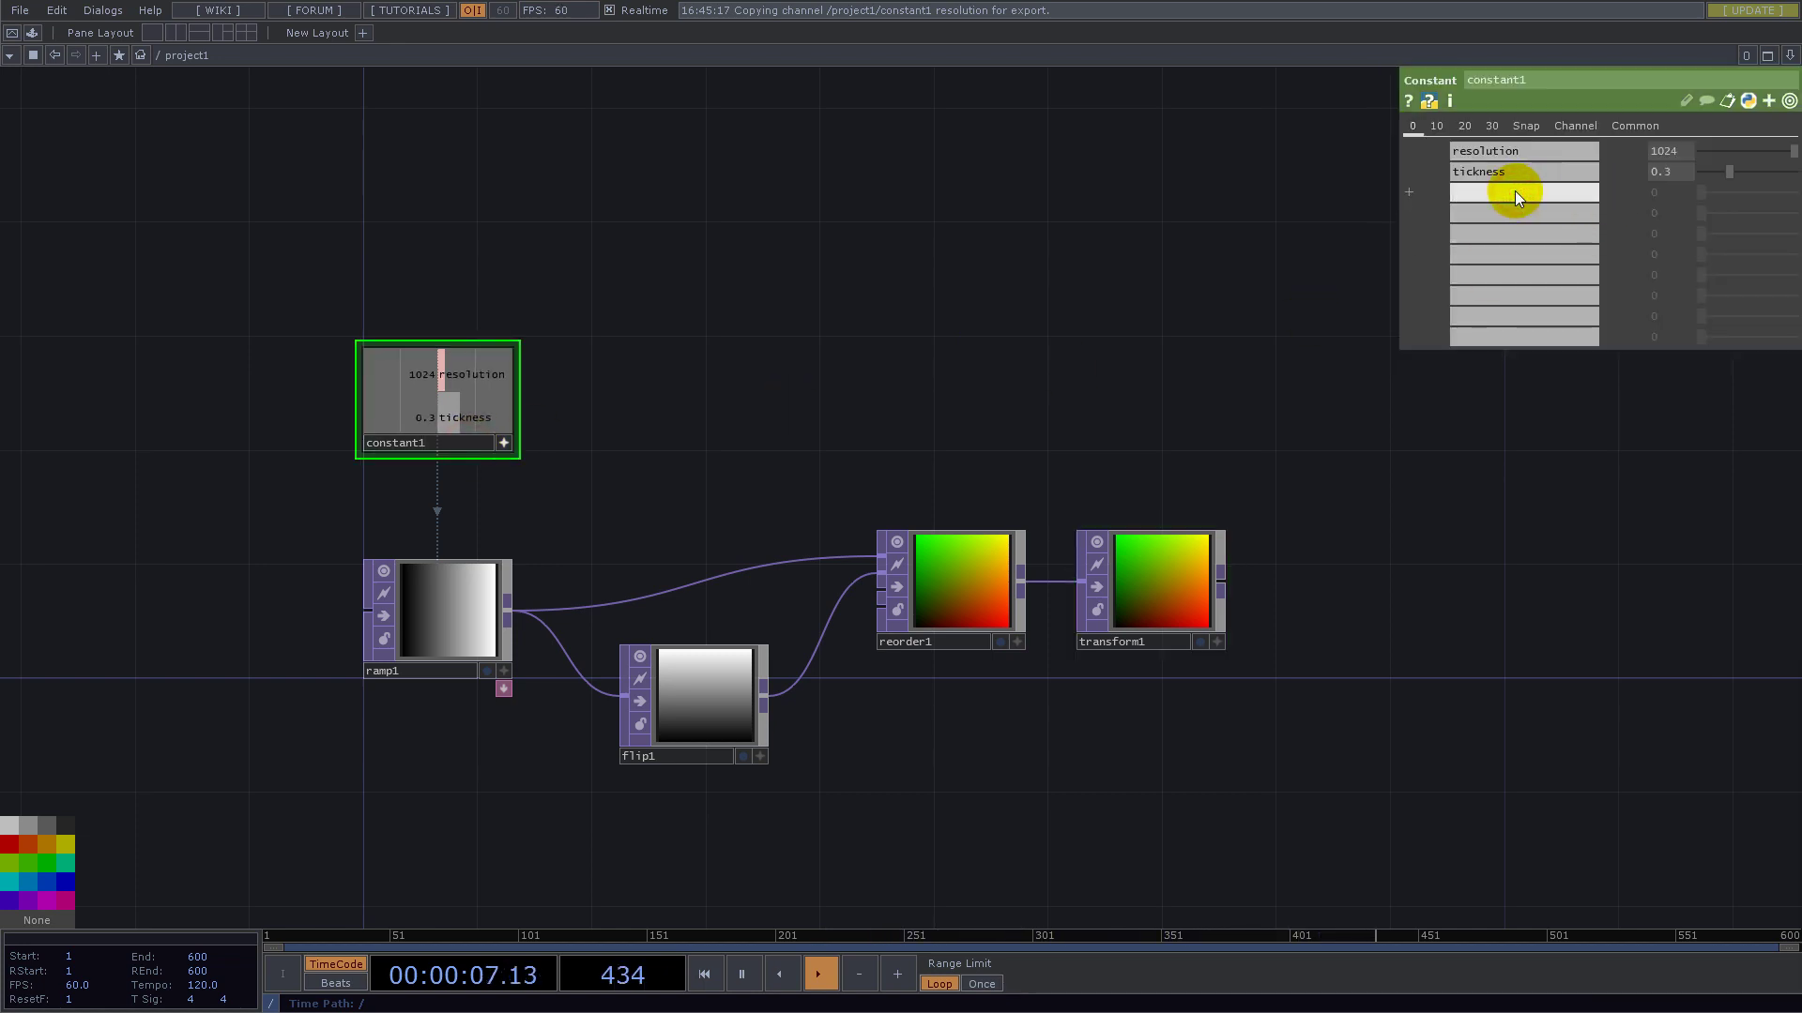
pyautogui.write('grid')
pyautogui.press('Return')
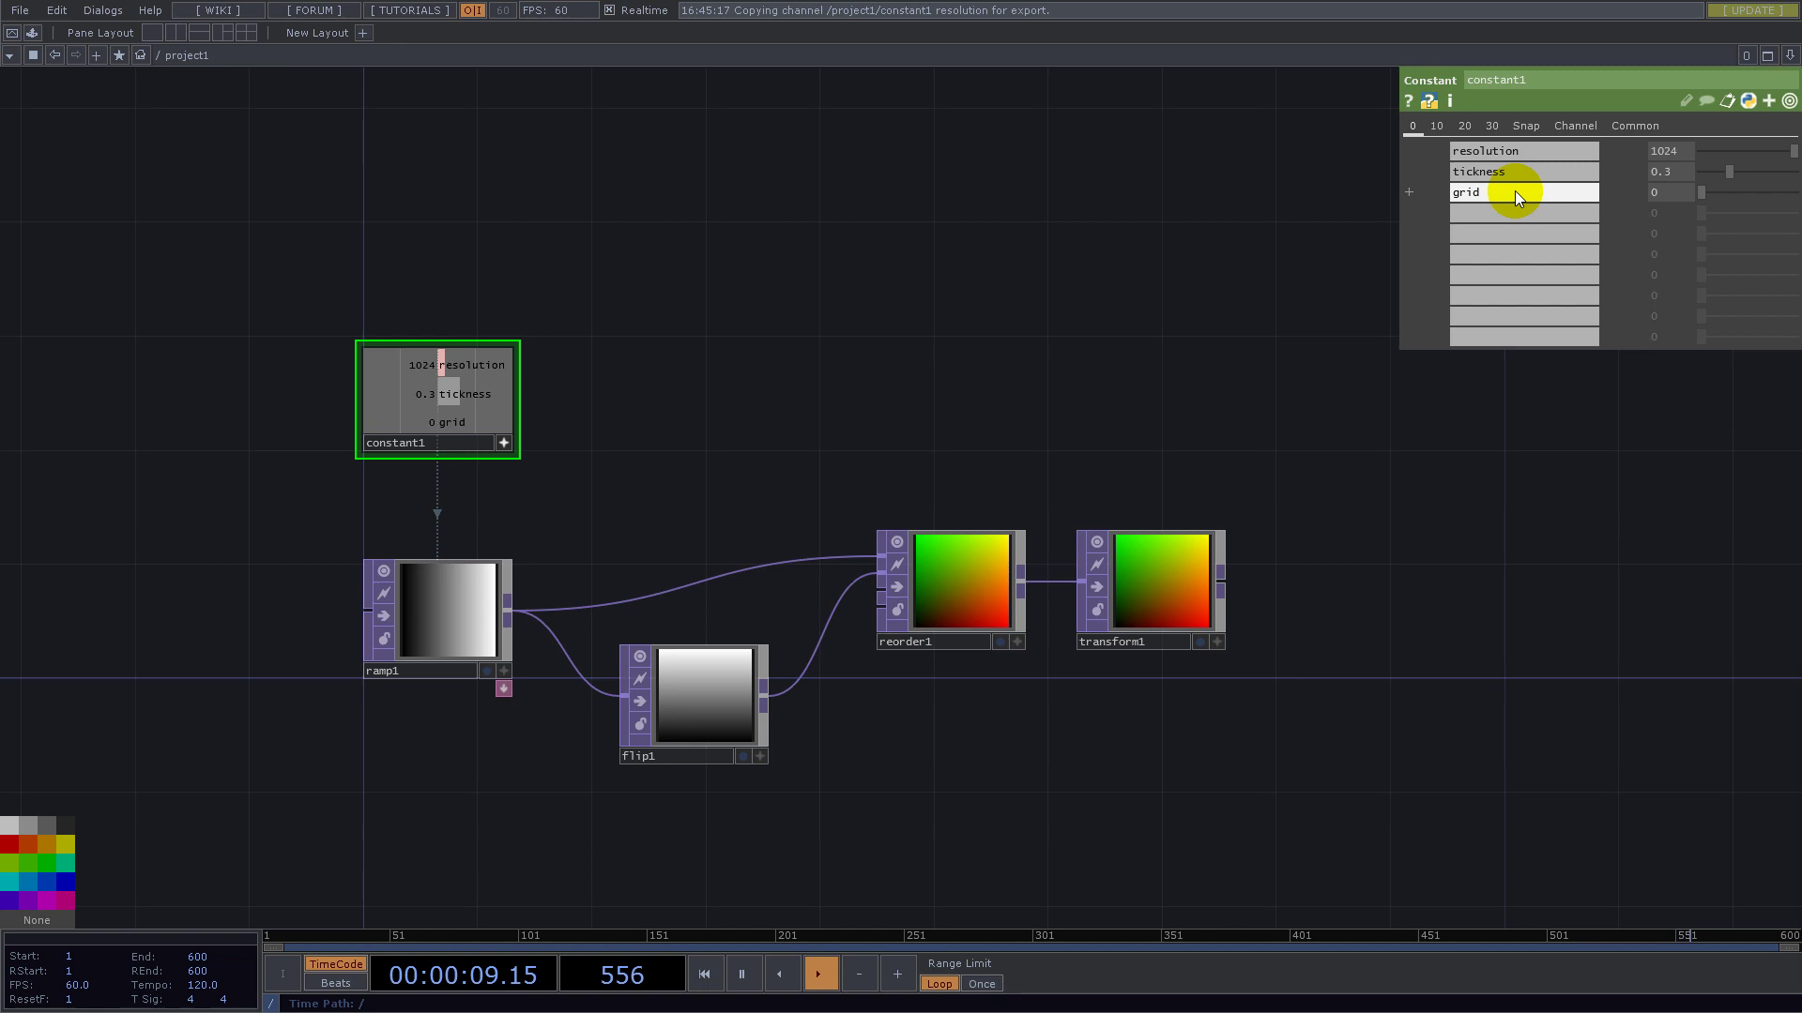
pyautogui.moveTo(1668, 193); pyautogui.dragTo(1625, 200)
pyautogui.write('8')
pyautogui.press('Return')
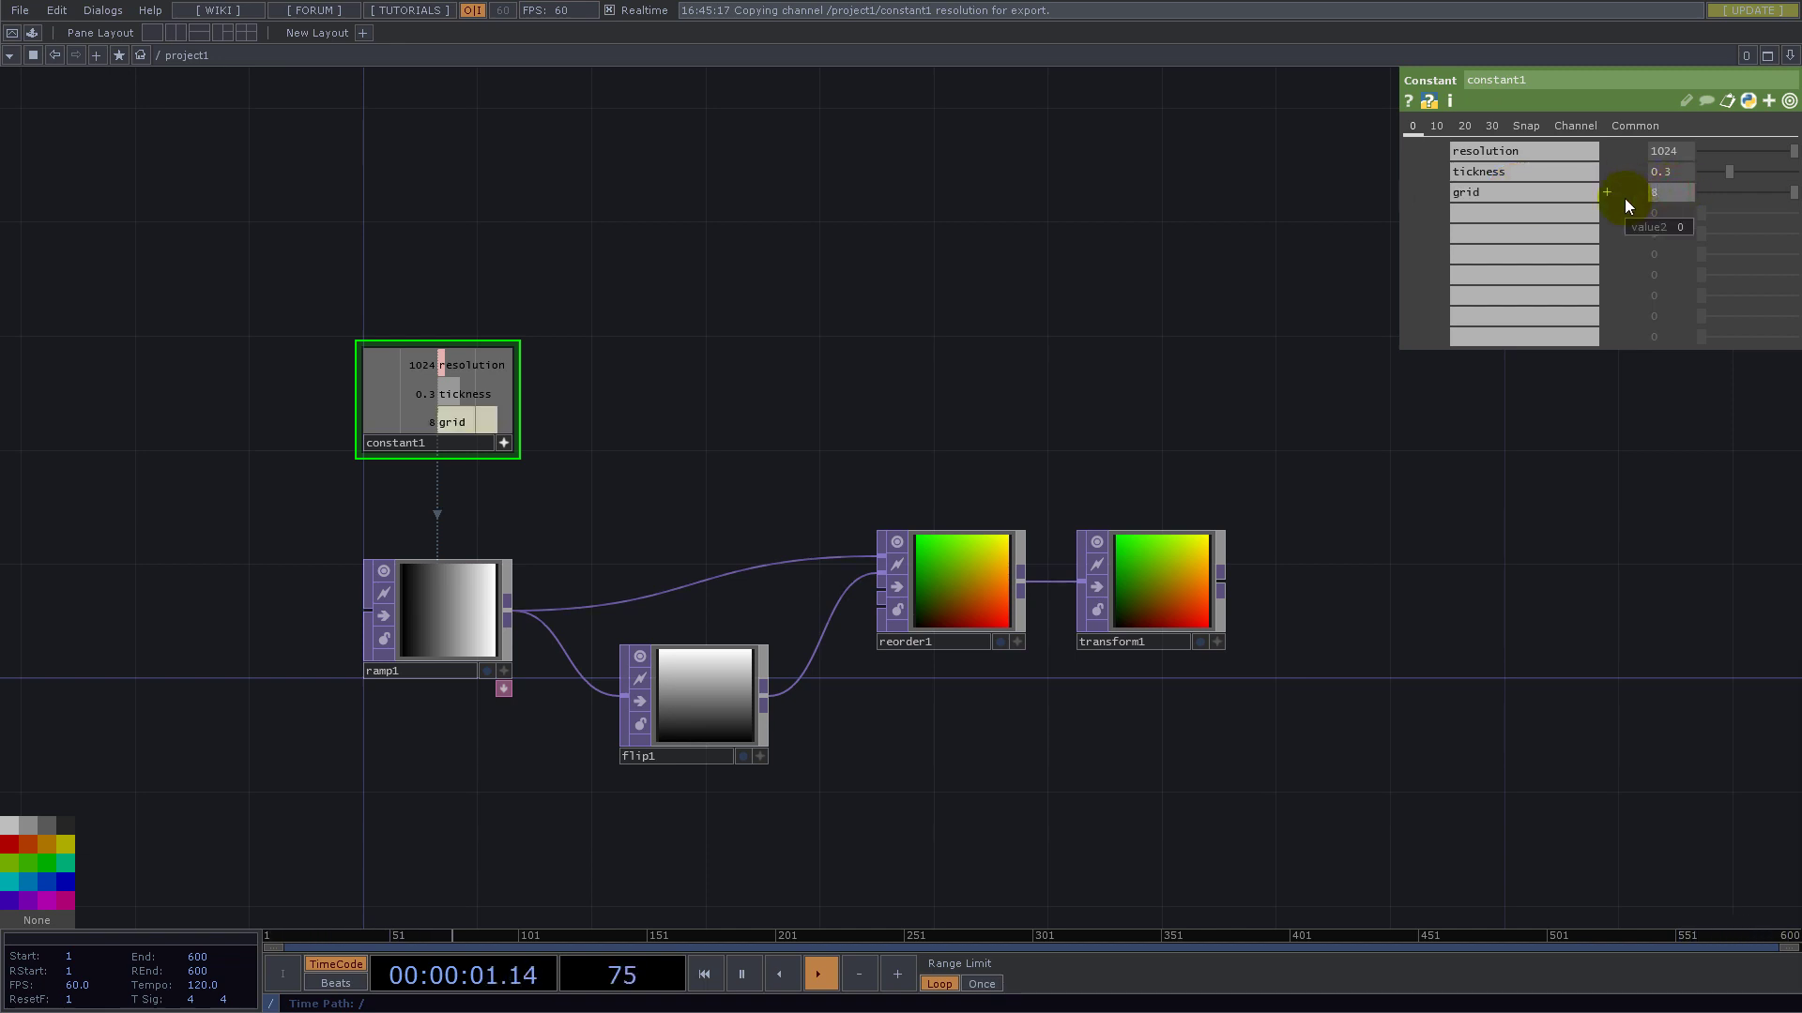
# - Link both scale values of the Transform TOP to the Constant's grid channel as a CHOP Reference
pyautogui.click(1164, 589)
pyautogui.moveTo(454, 420); pyautogui.dragTo(1534, 216)
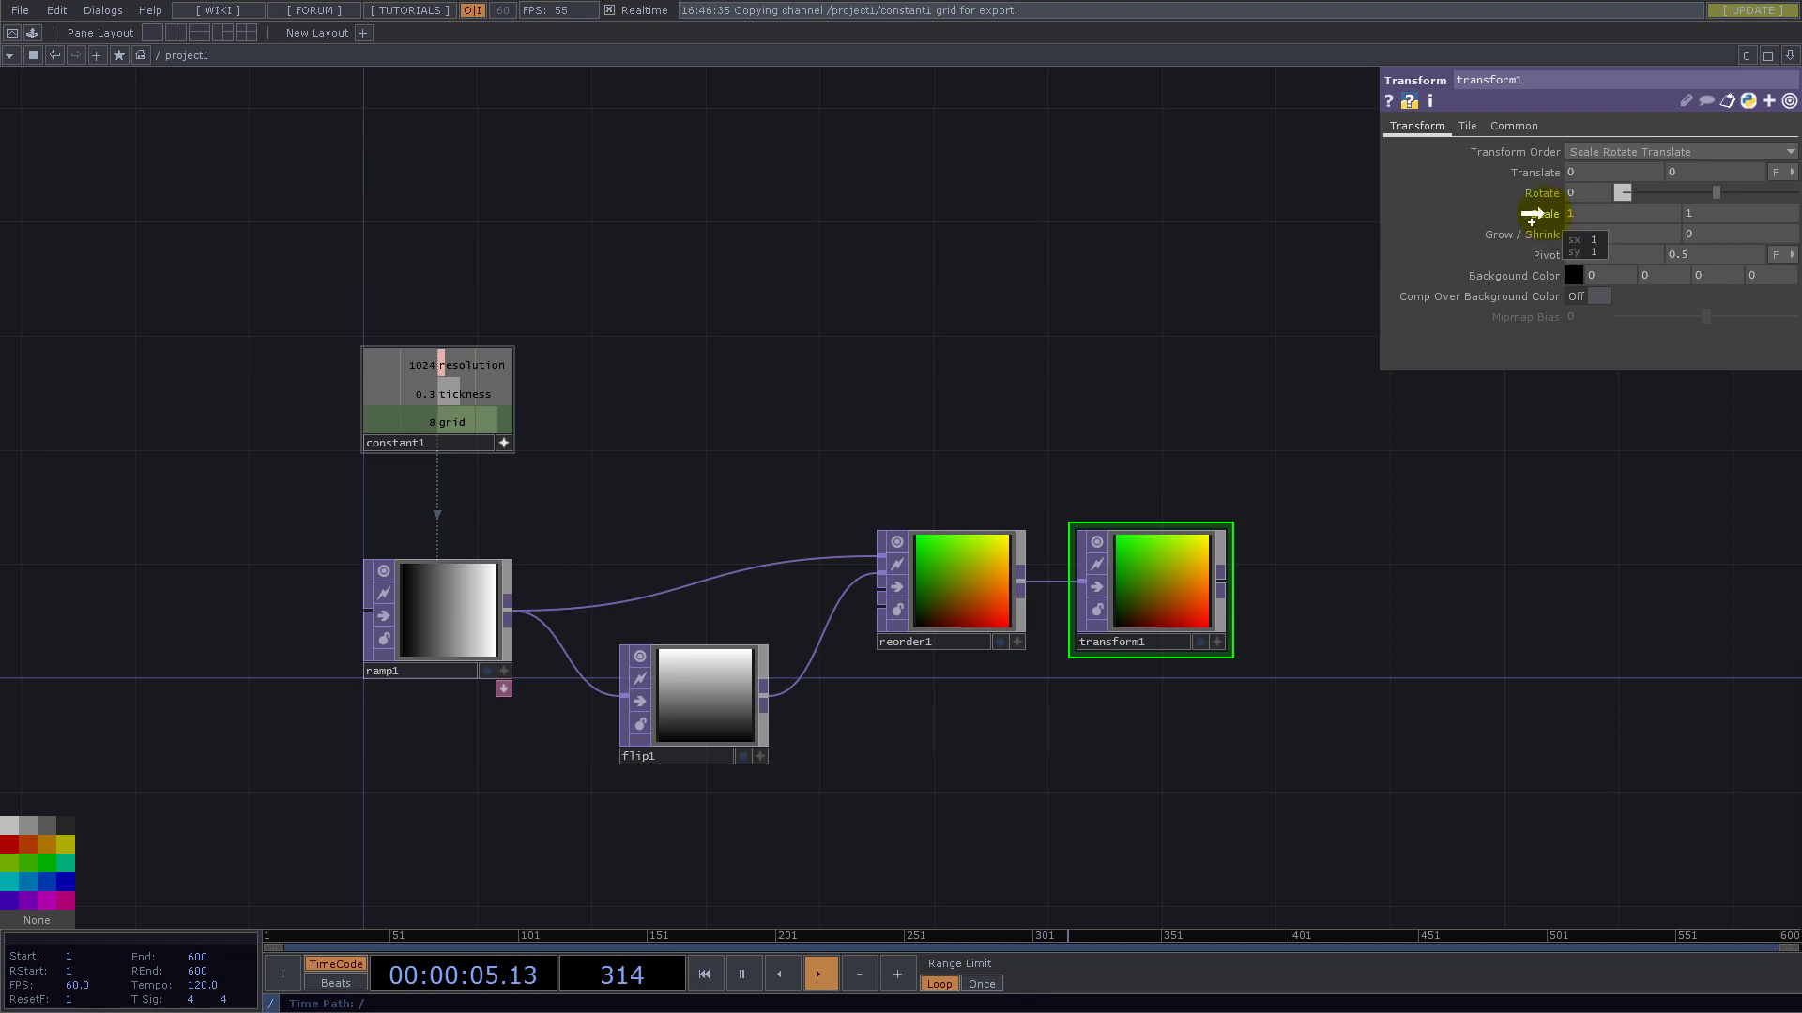
pyautogui.click(1550, 206)
pyautogui.click(1595, 218)
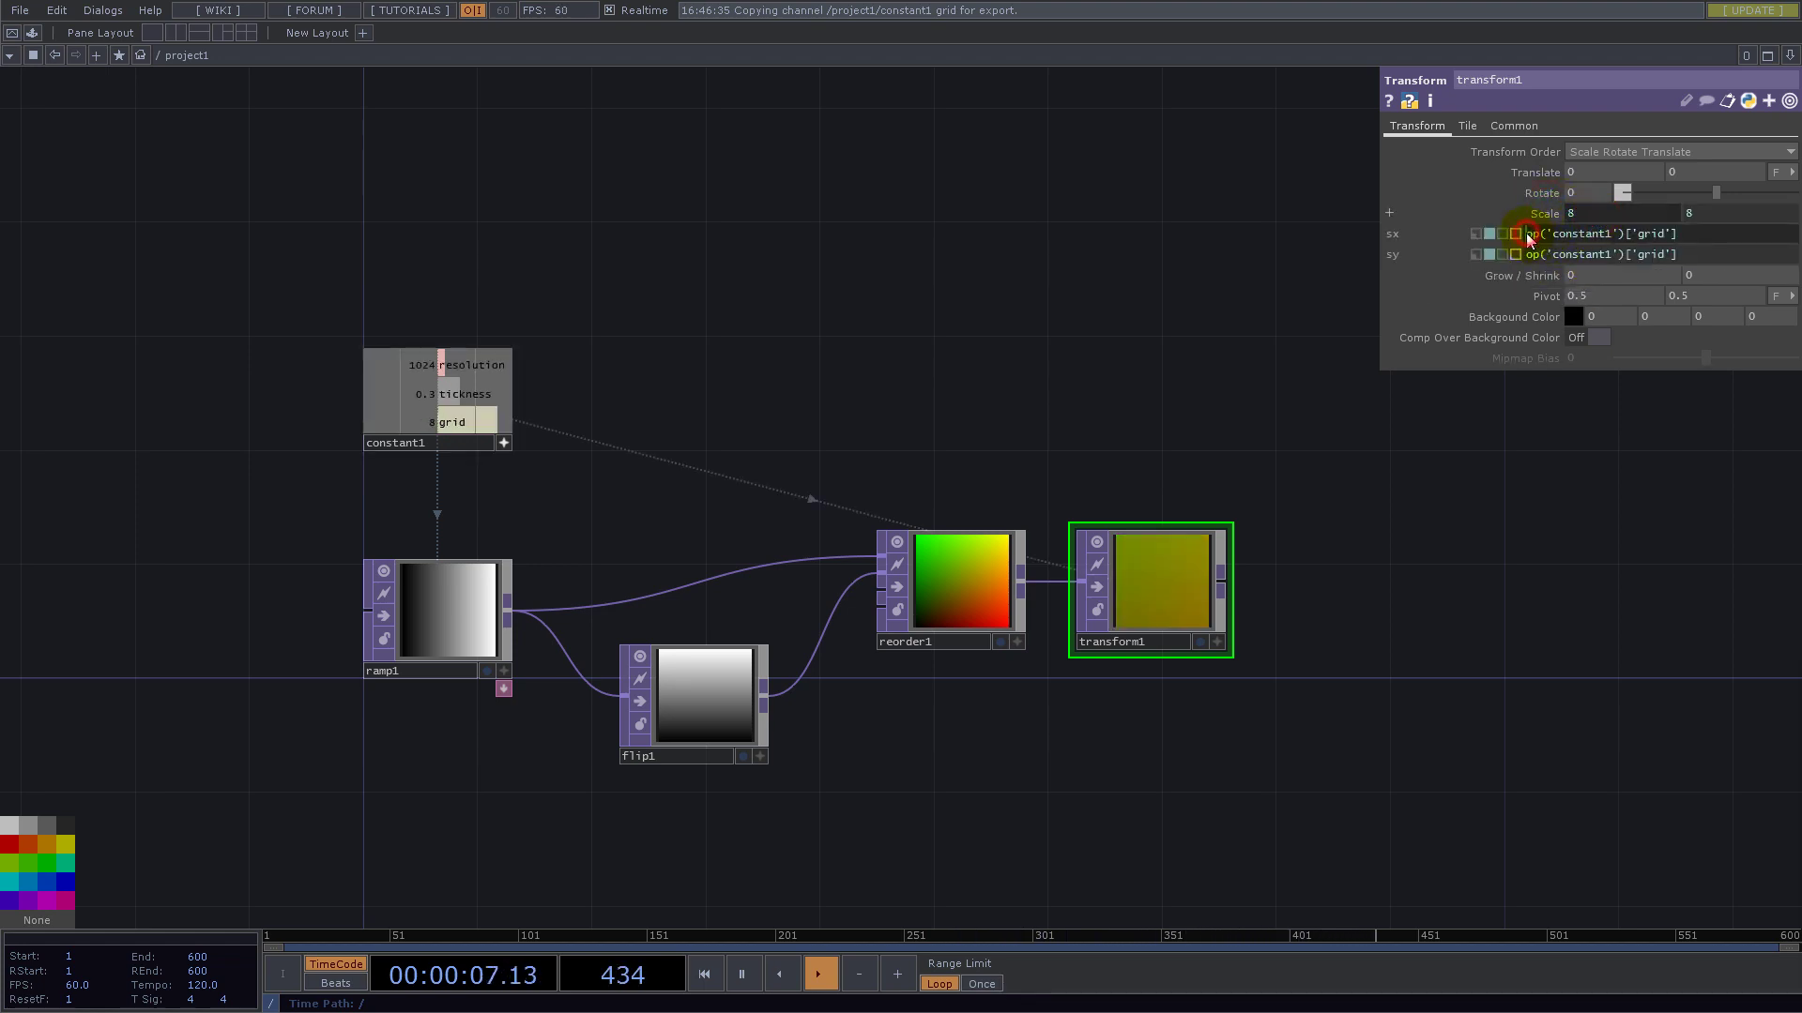
# - Change the Transform TOP's X and Y scale expressions to 1/op('constant1')['grid']
pyautogui.click(1525, 233)
pyautogui.write('1/')
pyautogui.press('Return')
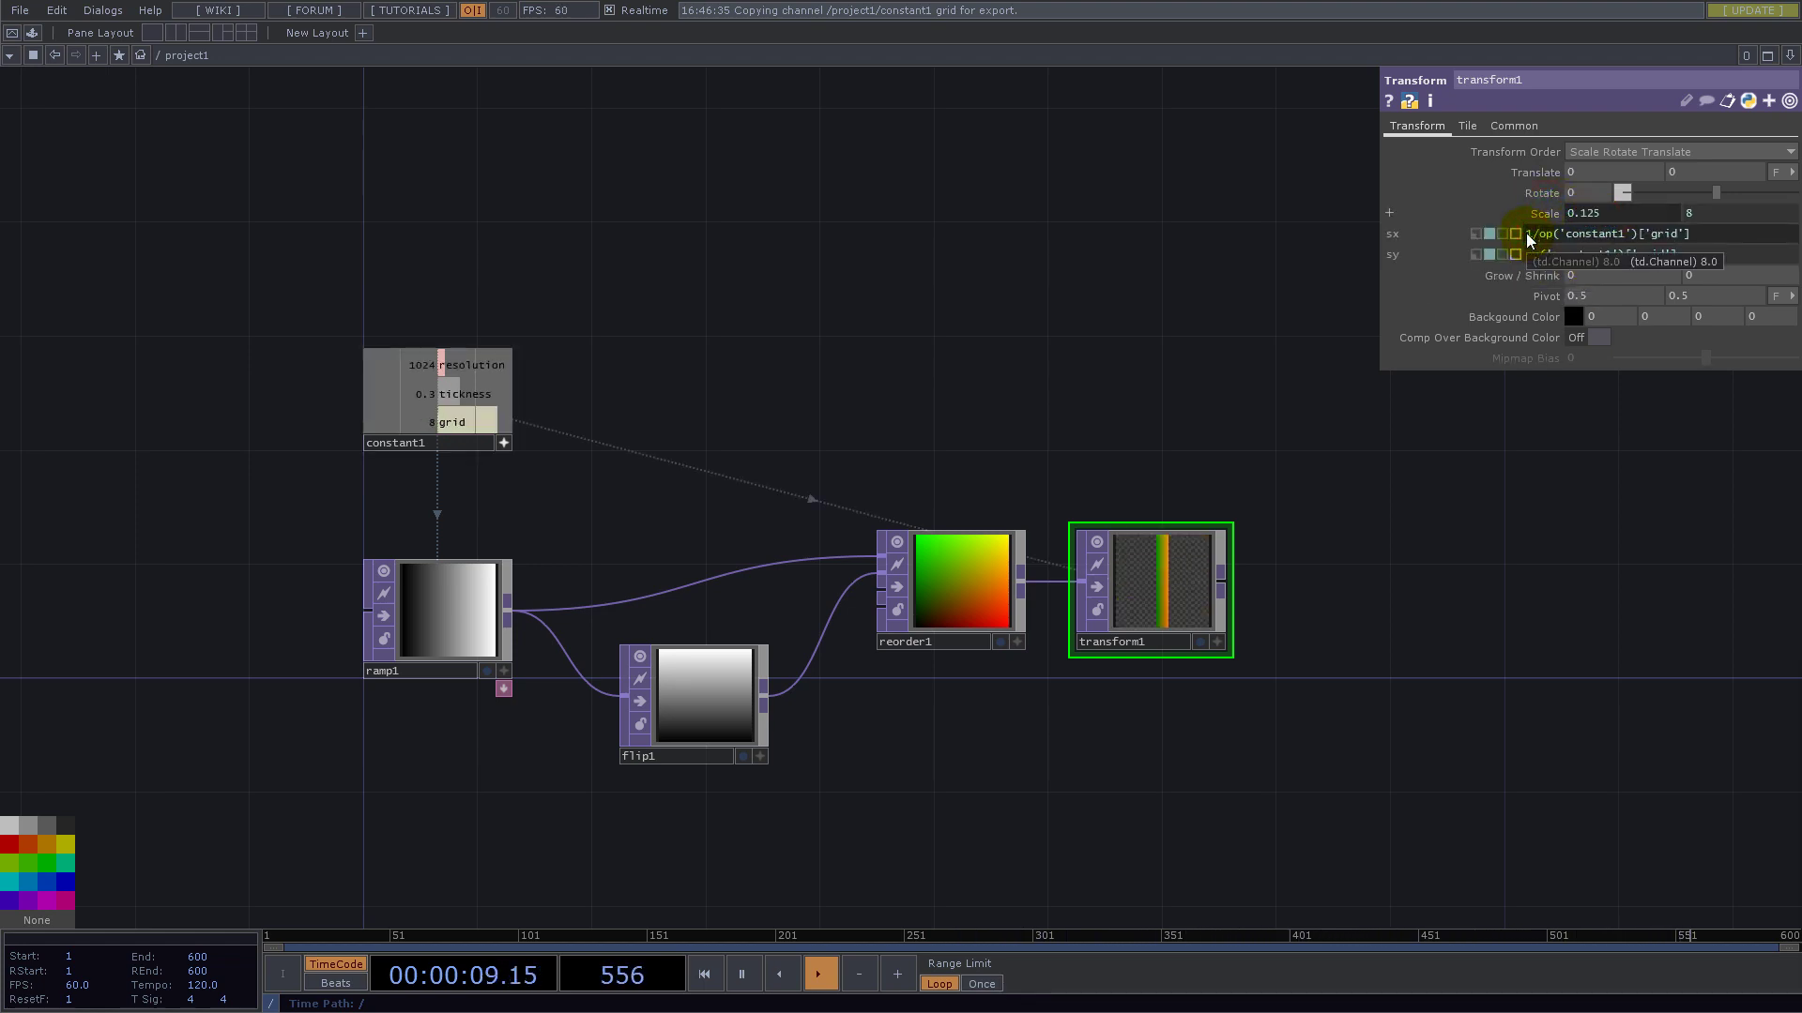
pyautogui.click(1529, 259)
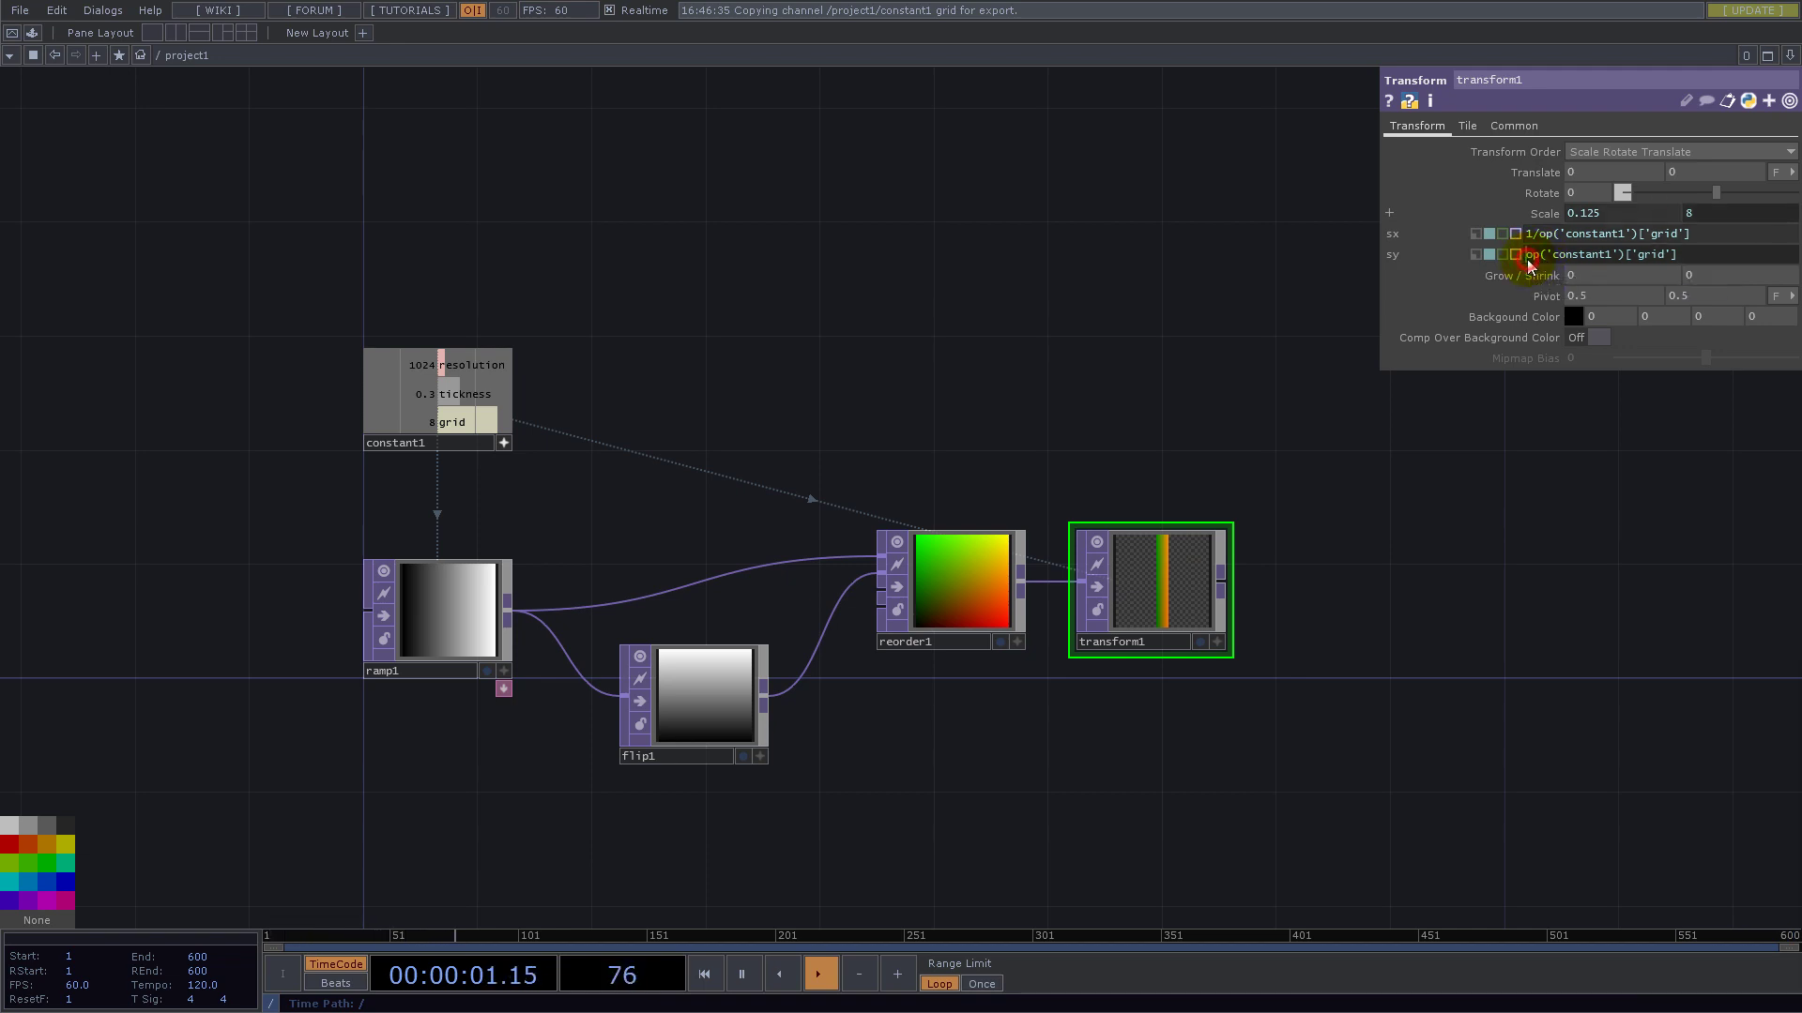
pyautogui.write('1/')
pyautogui.press('Return')
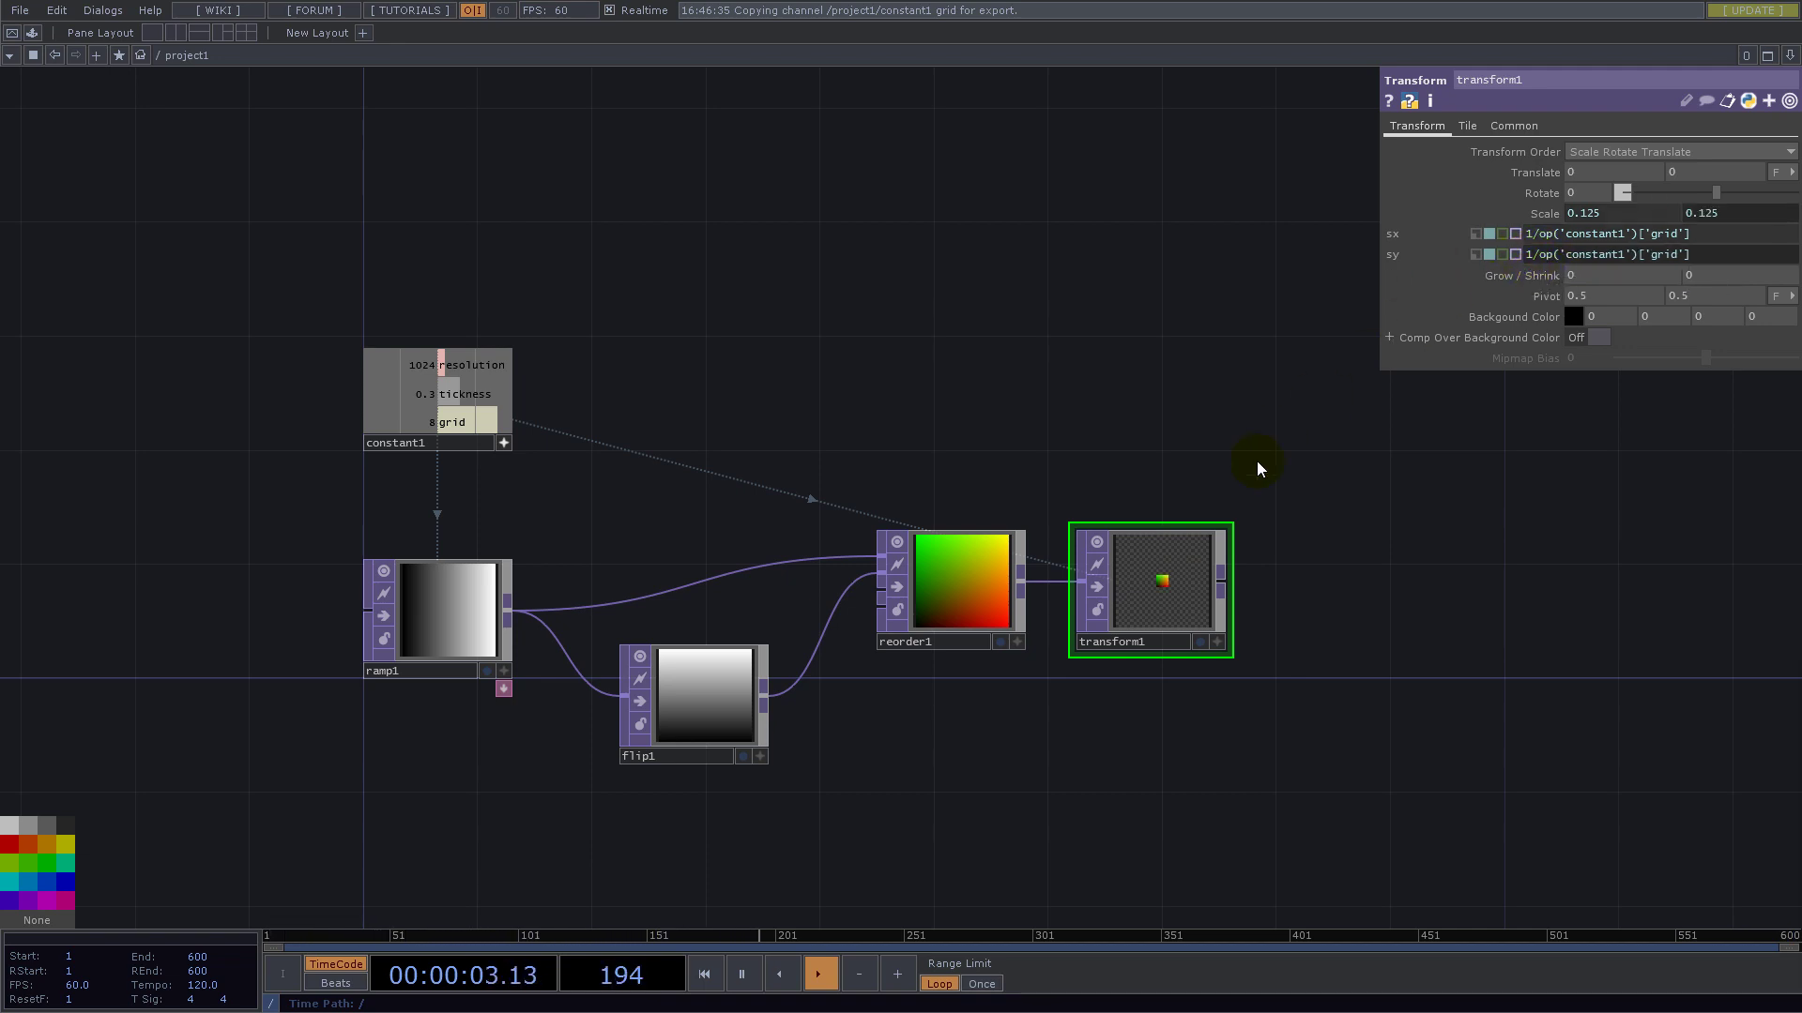
# - Set the Transform TOP's tile Extend mode to Repeat
pyautogui.click(1466, 126)
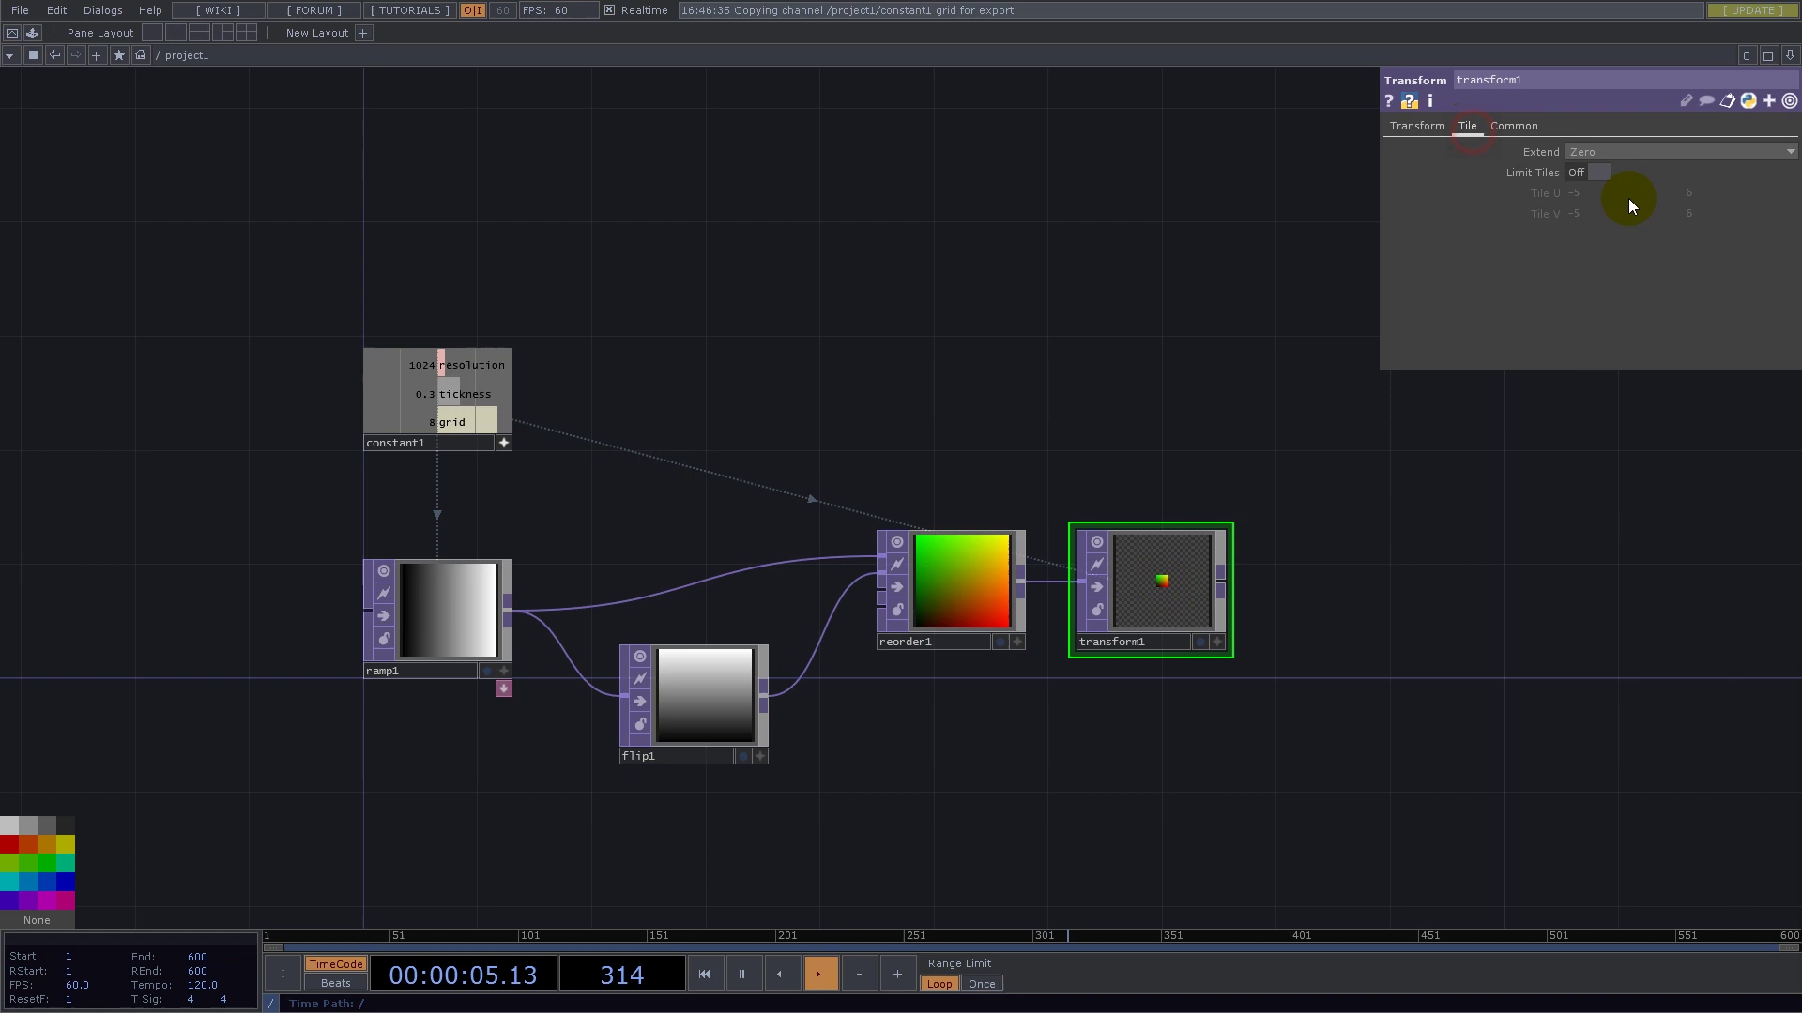
pyautogui.click(1595, 154)
pyautogui.click(1587, 203)
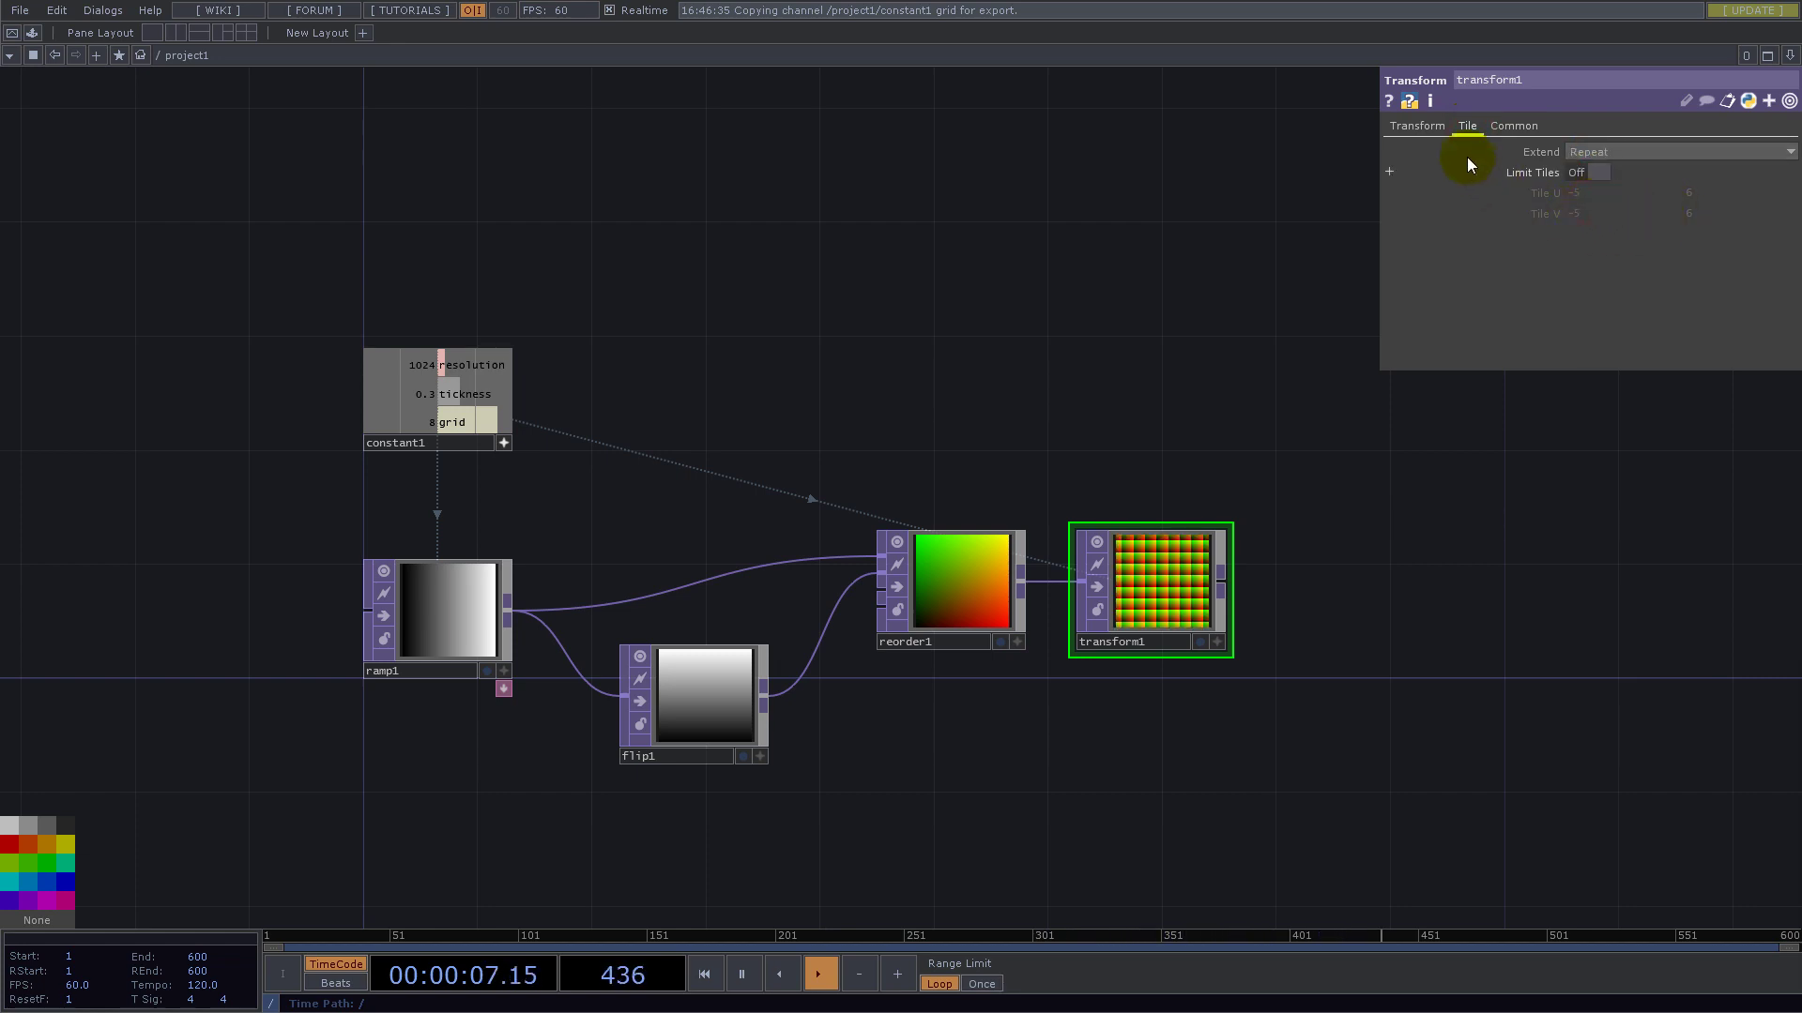
# - Set the Transform TOP's pivot to 0 on both axes so the tiles start at the corner
pyautogui.scroll(5, 1179, 650)
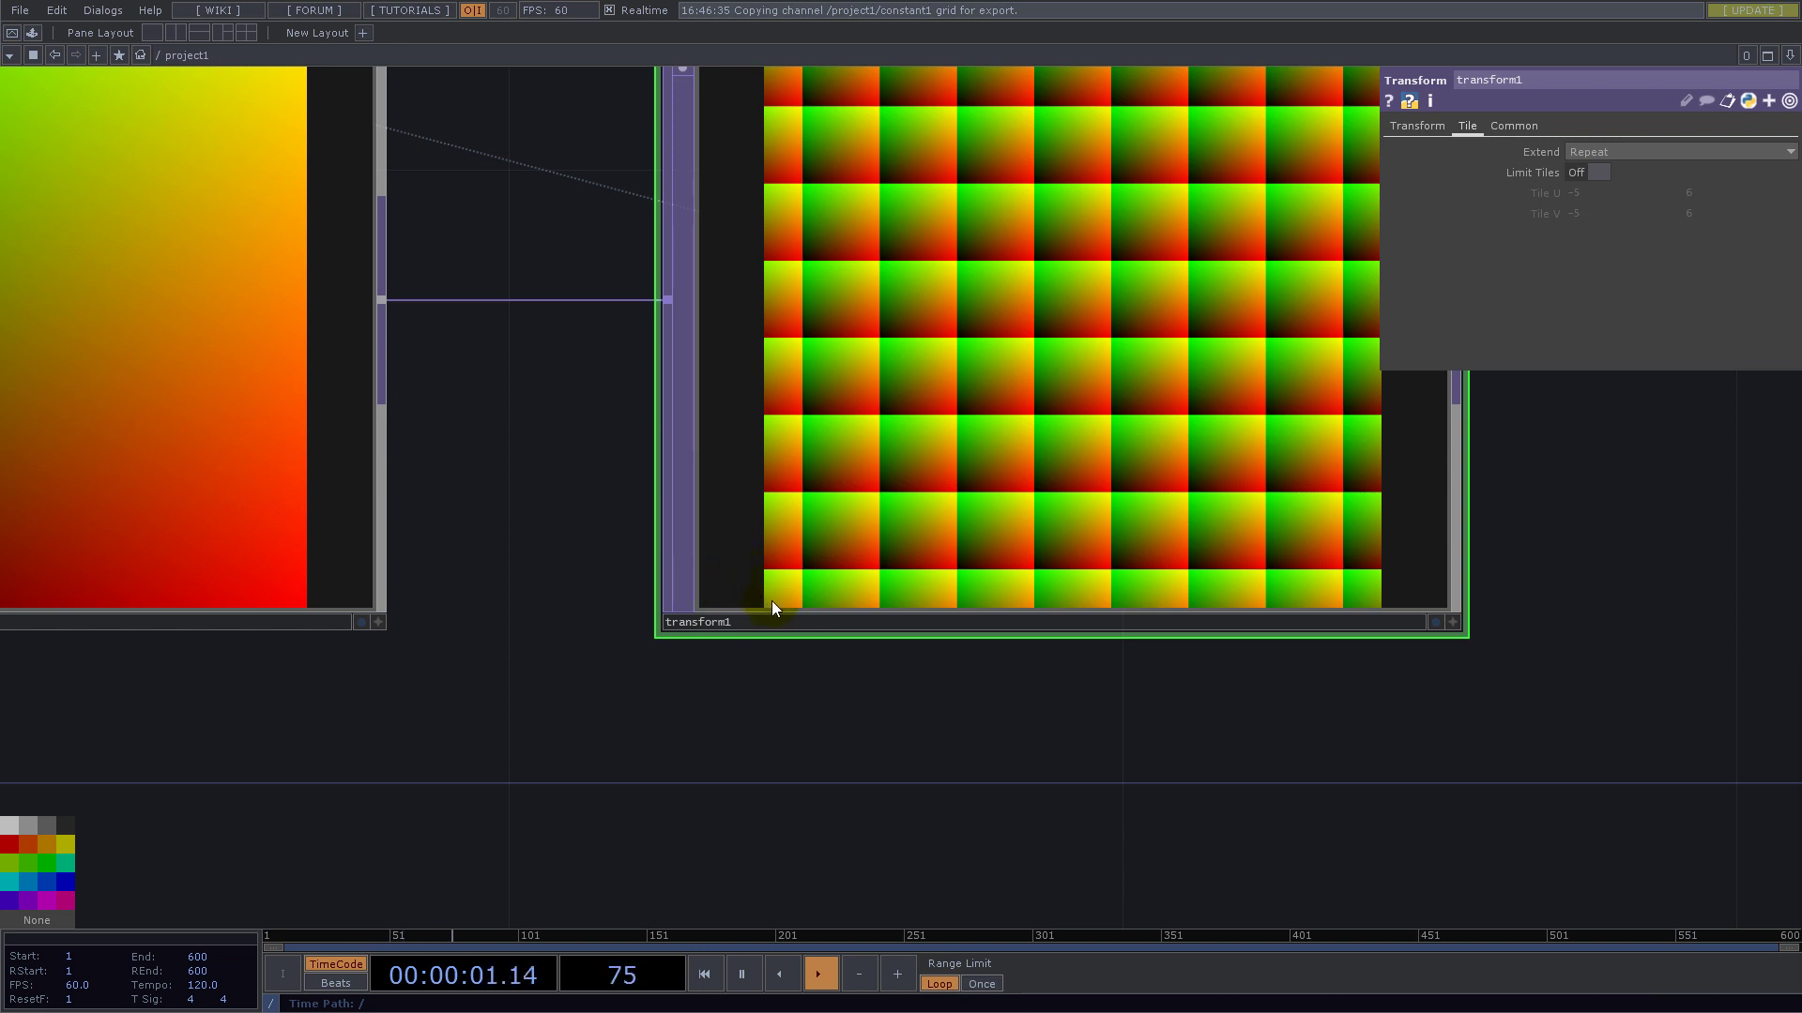
pyautogui.click(1418, 126)
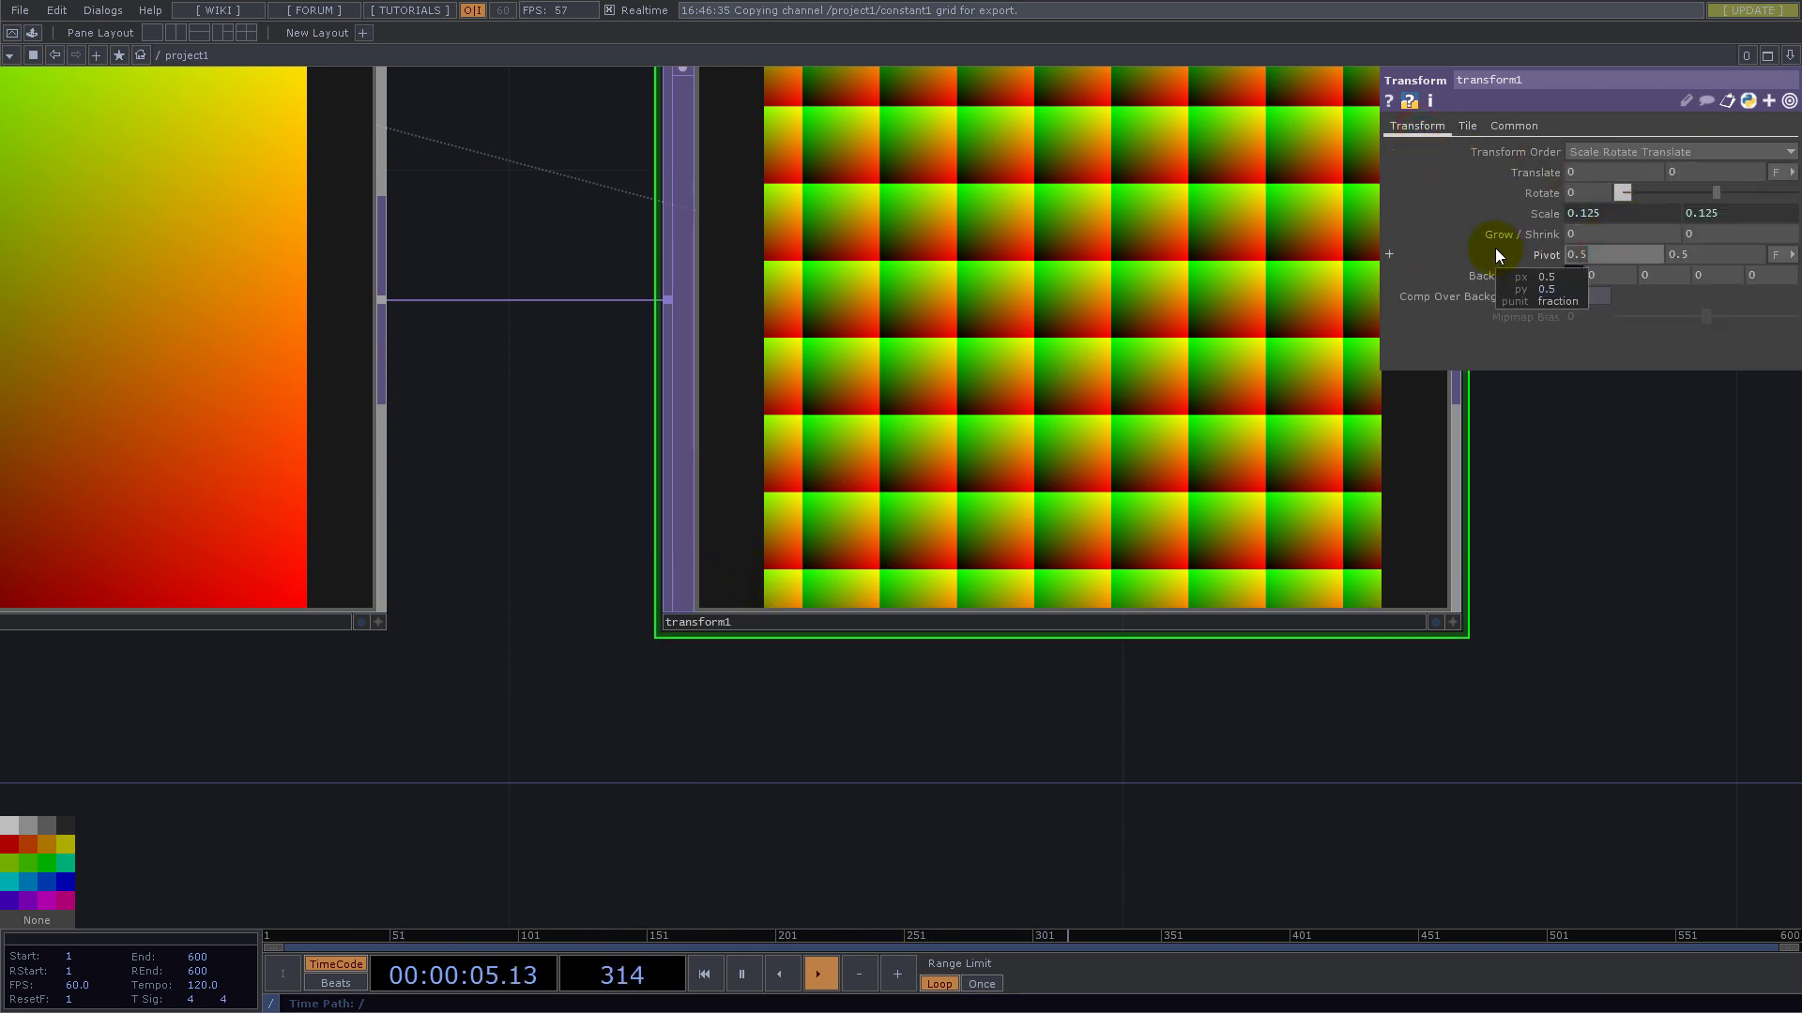
pyautogui.write('0')
pyautogui.press('Tab')
pyautogui.write('00')
pyautogui.press('Return')
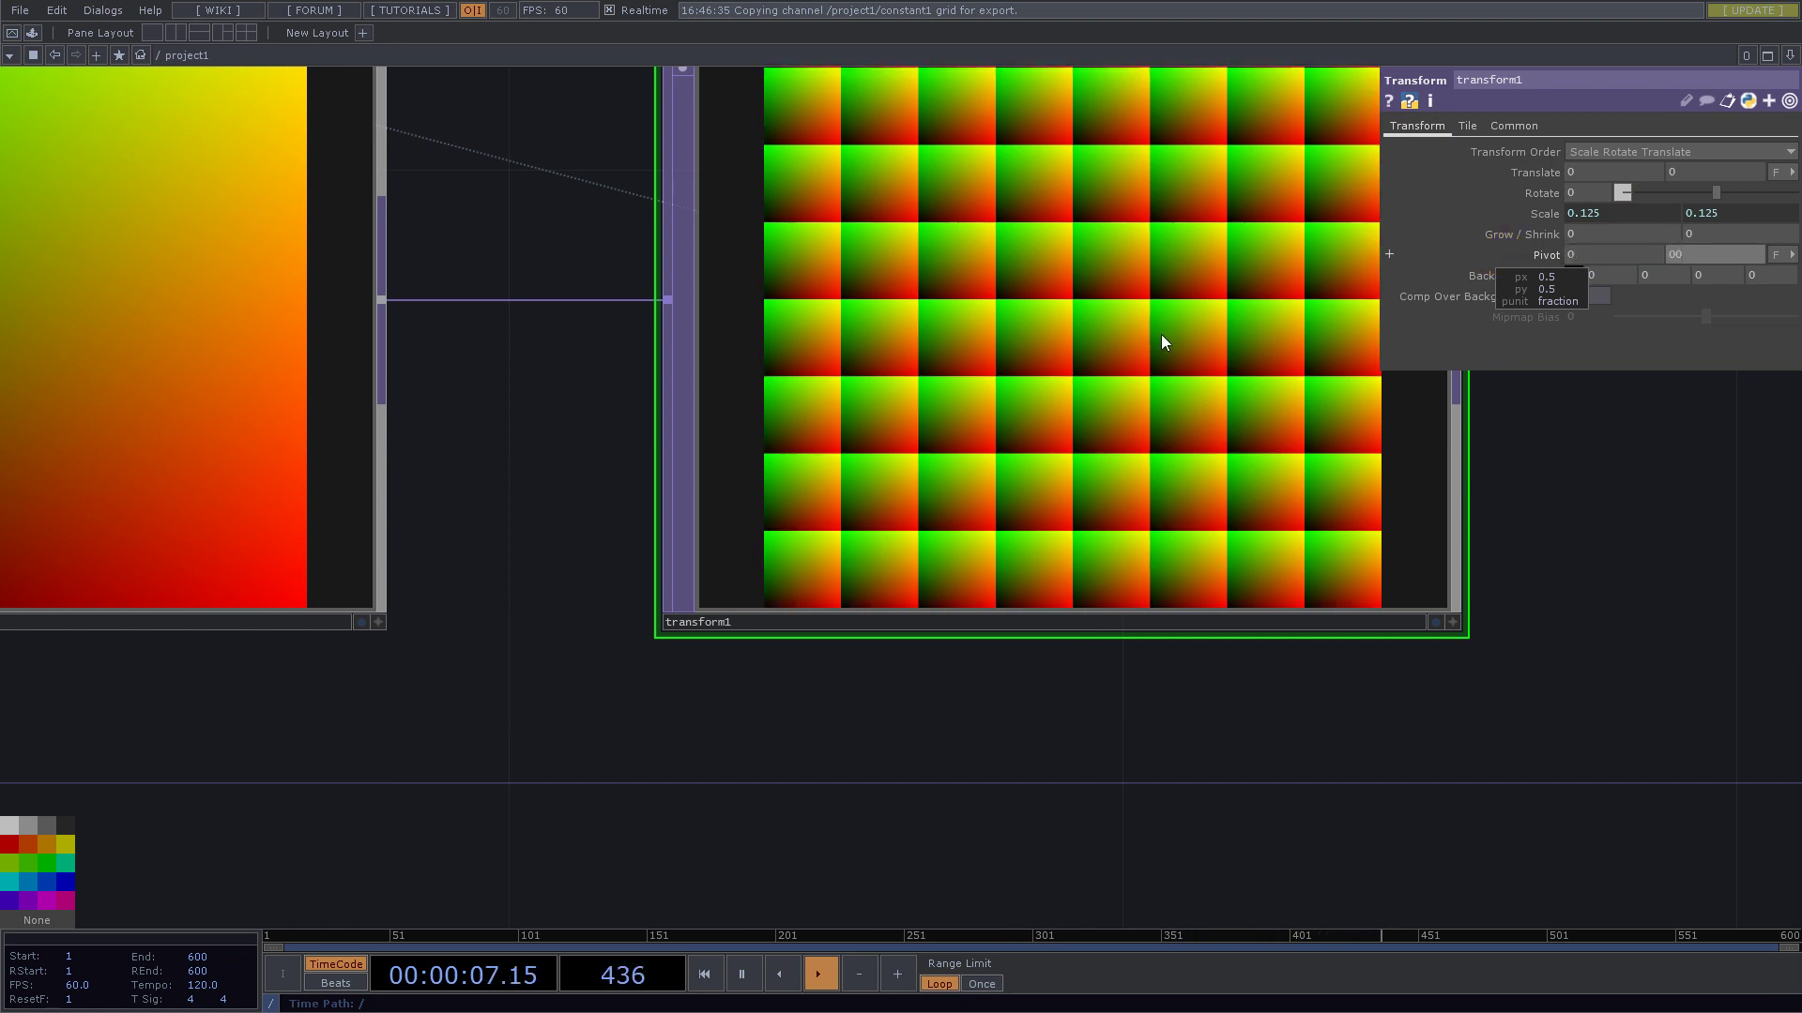
# - Add a Math TOP fed by the Transform TOP and place it beside it
pyautogui.scroll(-6, 728, 422)
pyautogui.scroll(-3, 728, 423)
pyautogui.moveTo(1142, 354); pyautogui.dragTo(1039, 480)
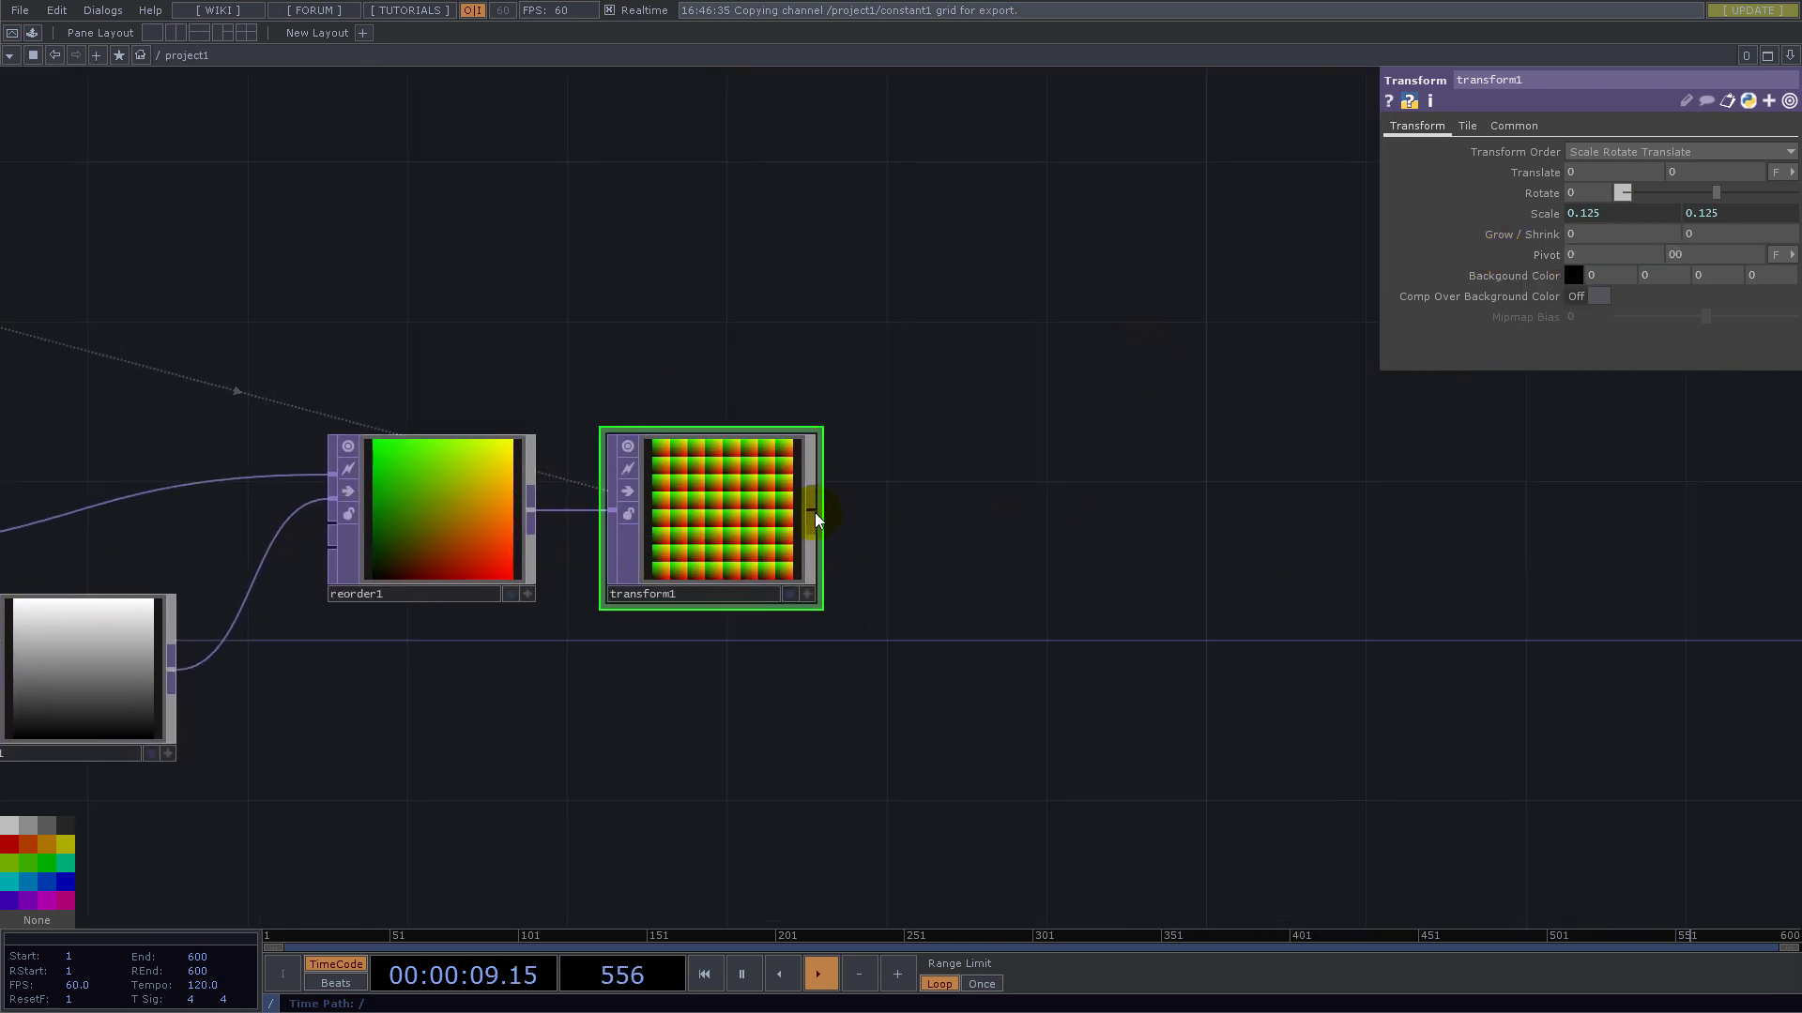
pyautogui.rightClick(814, 512)
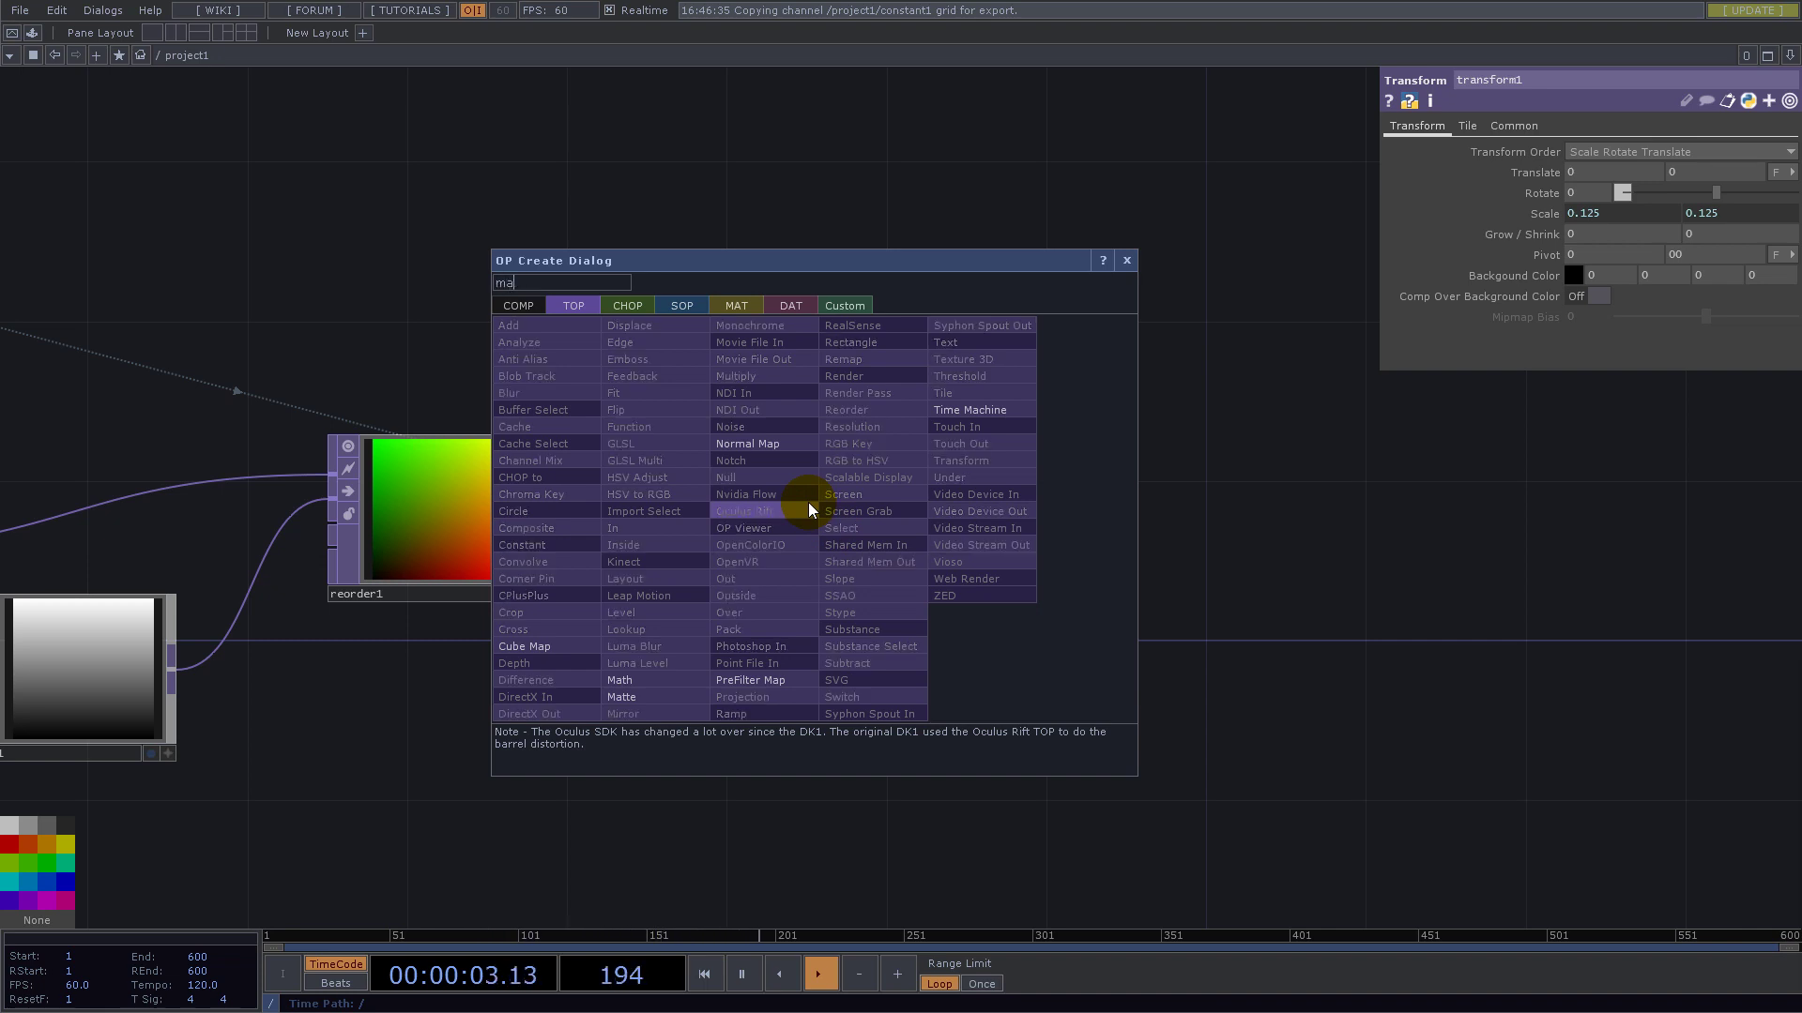
pyautogui.write('t')
pyautogui.click(641, 677)
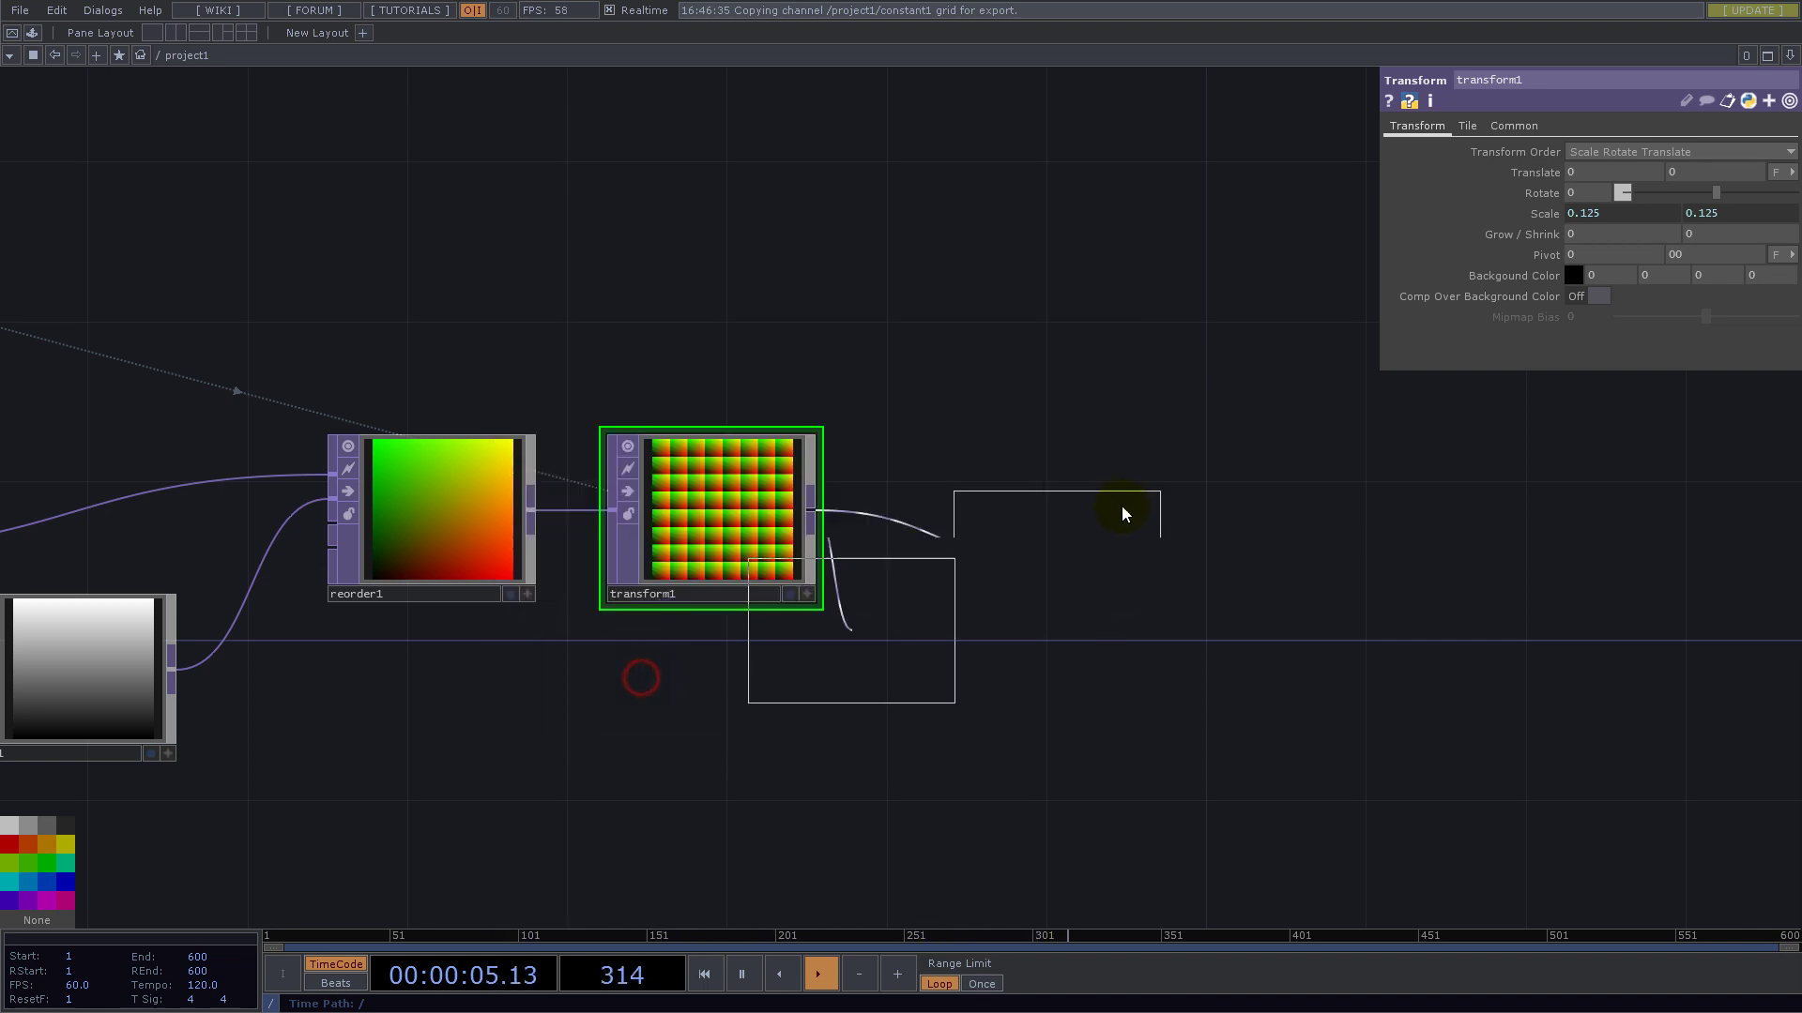
pyautogui.click(1061, 516)
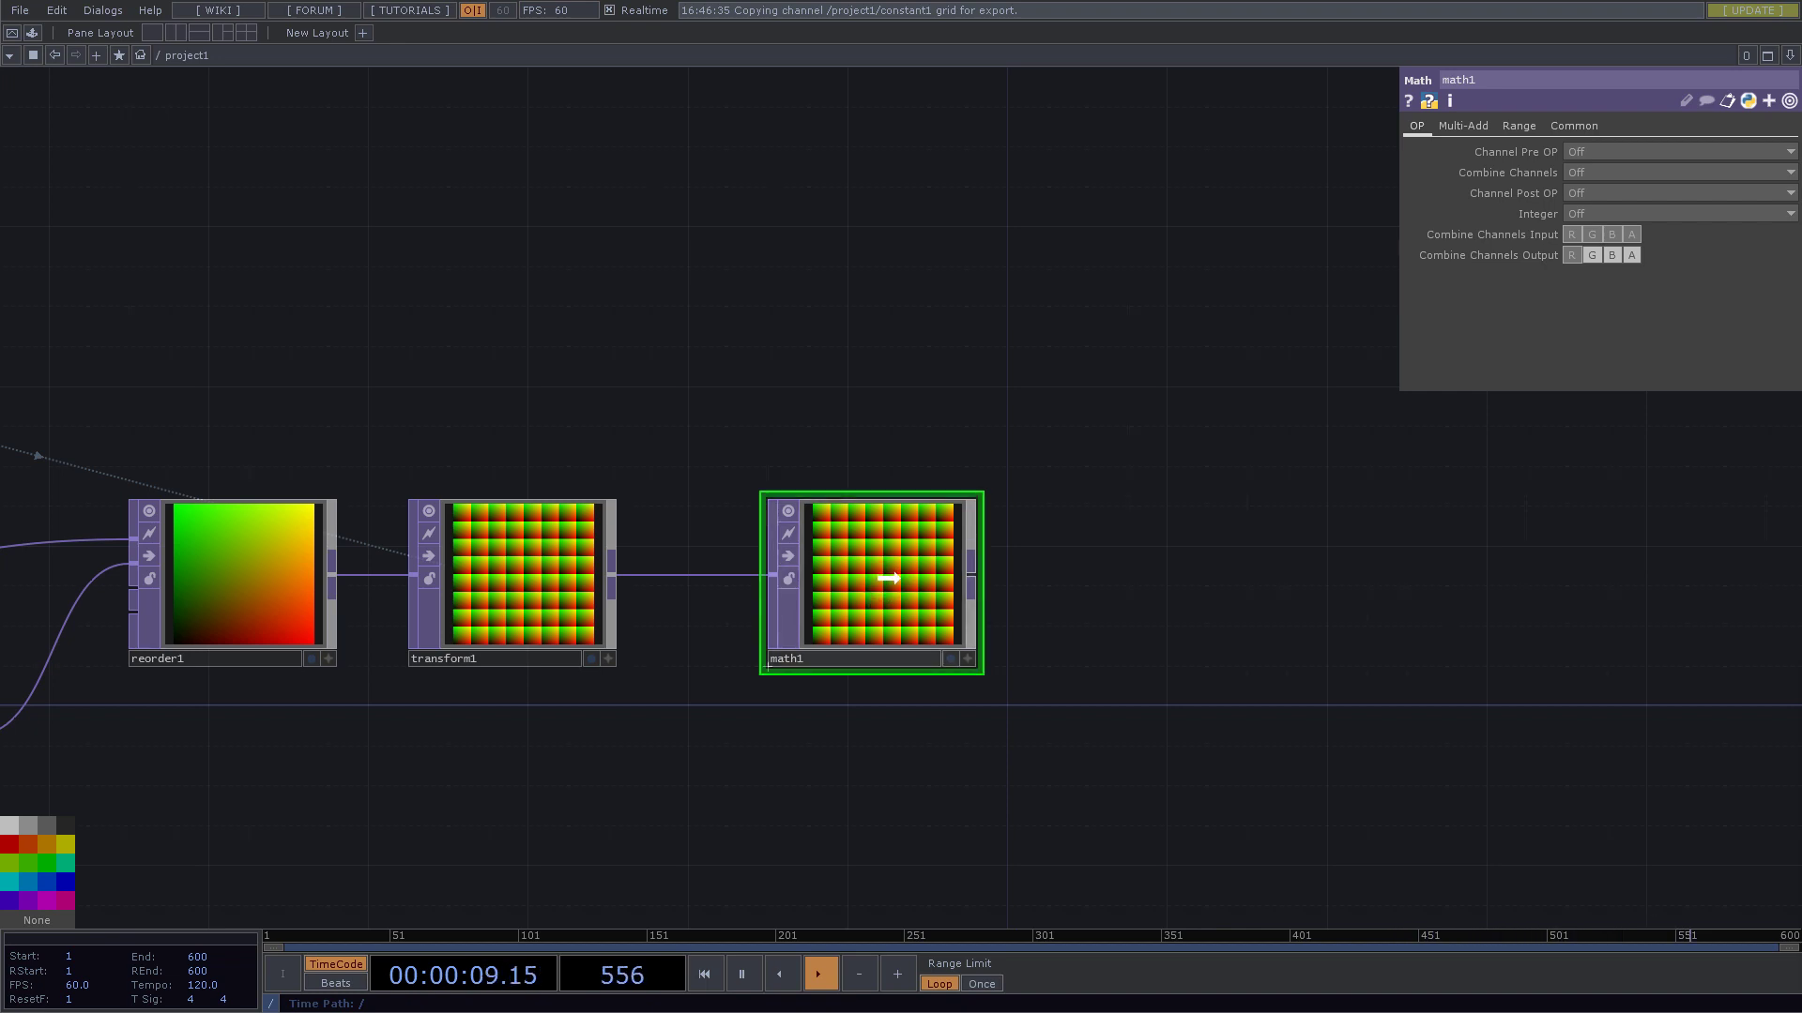
# - Set the Math TOP's pixel format to 32-bit float (Mono)
pyautogui.click(1579, 131)
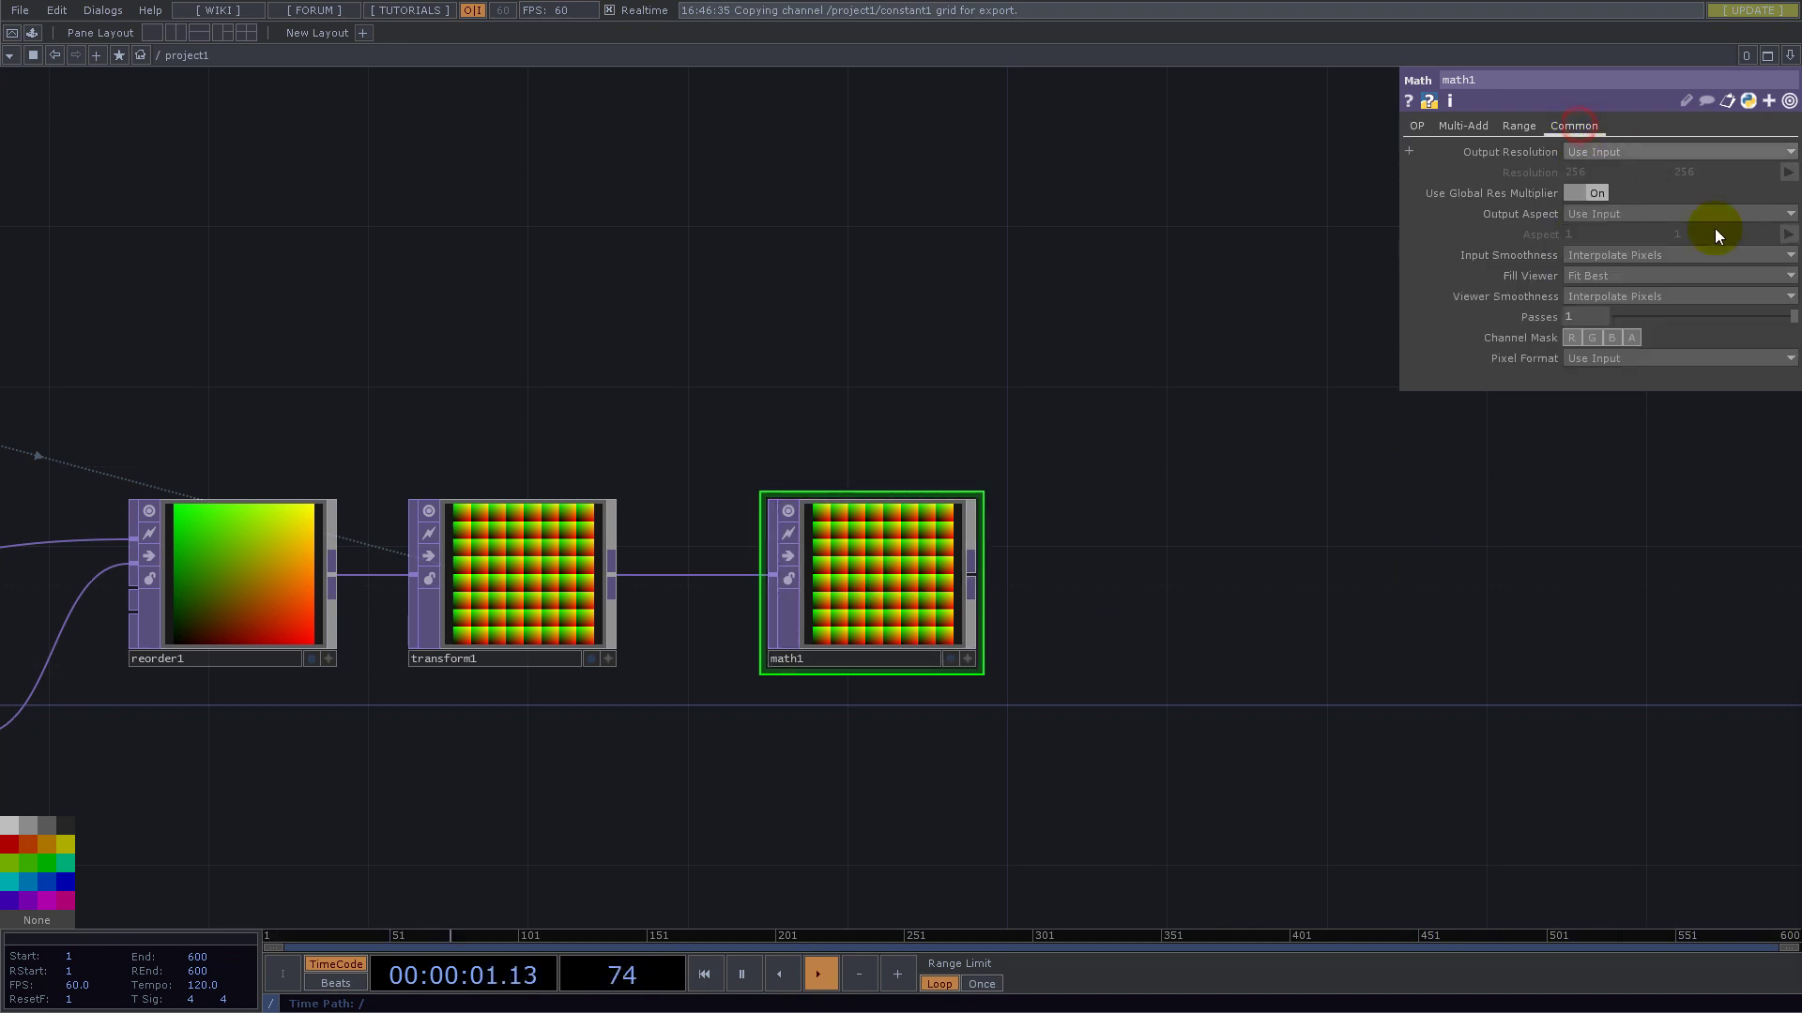
pyautogui.click(1636, 359)
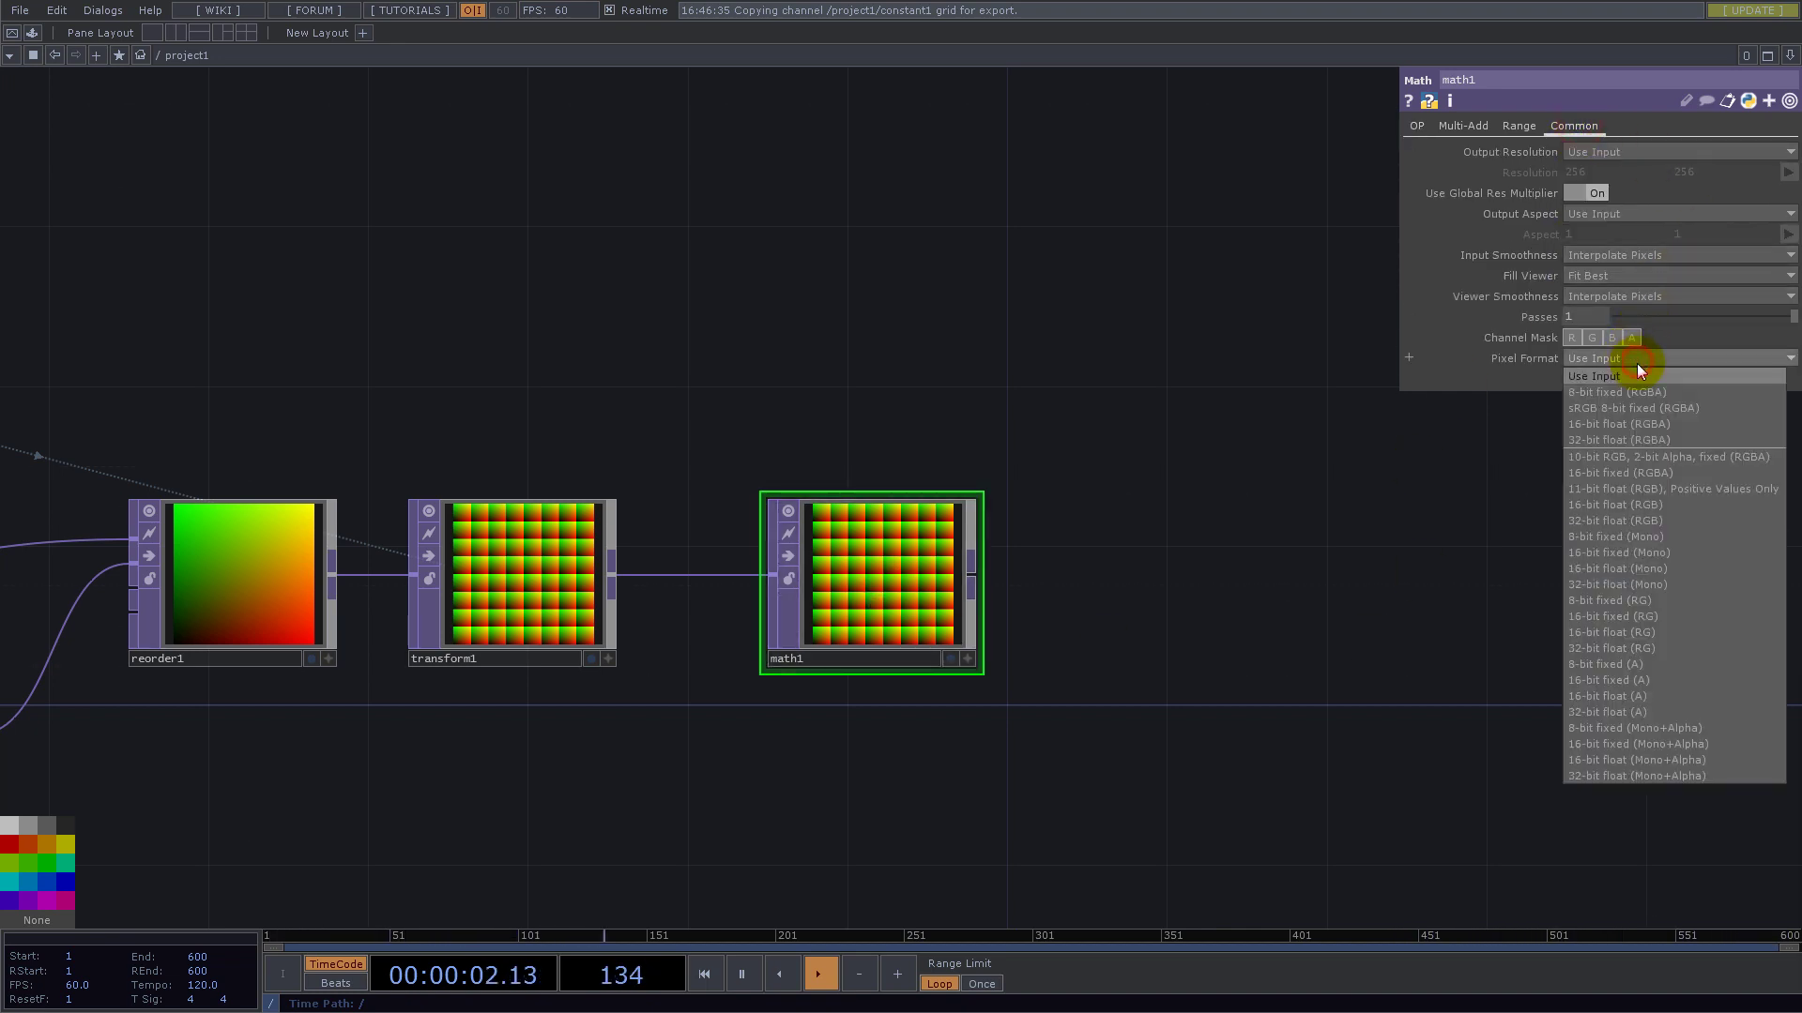
pyautogui.click(1653, 582)
# - Set the Math TOP to combine channels with Add, using only the red and green channels as input
pyautogui.click(1411, 127)
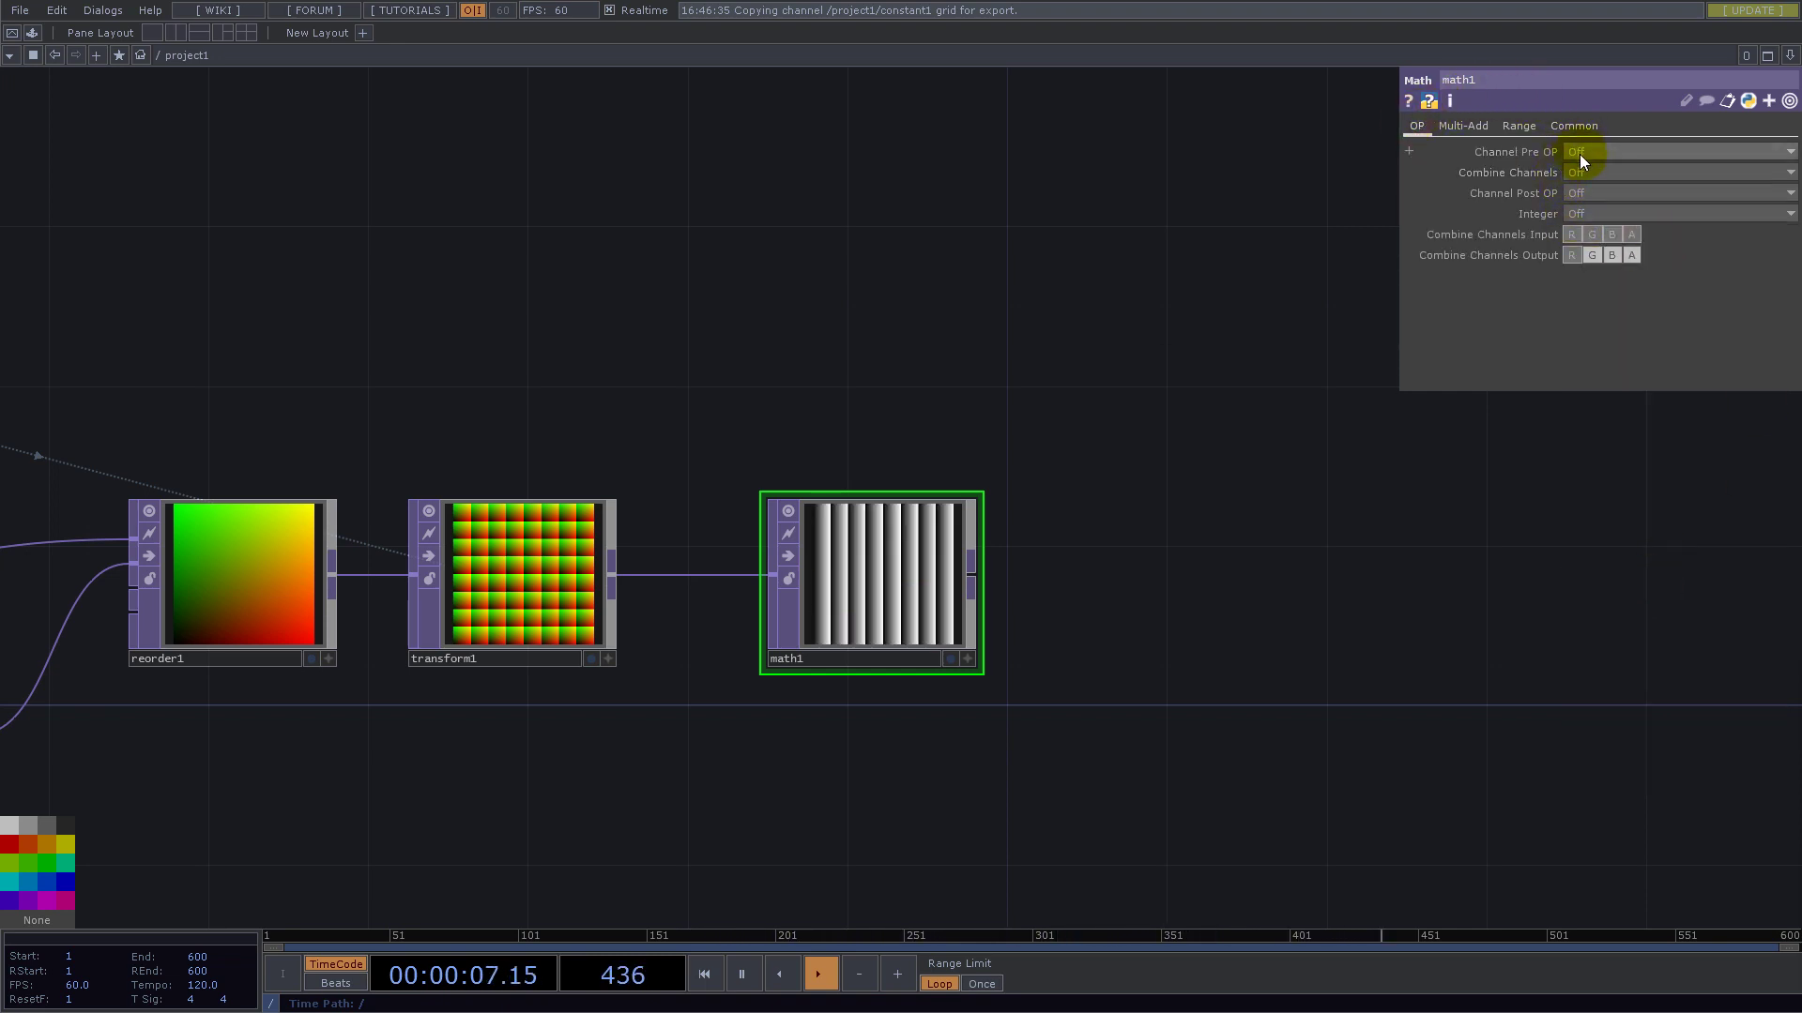
pyautogui.click(1597, 173)
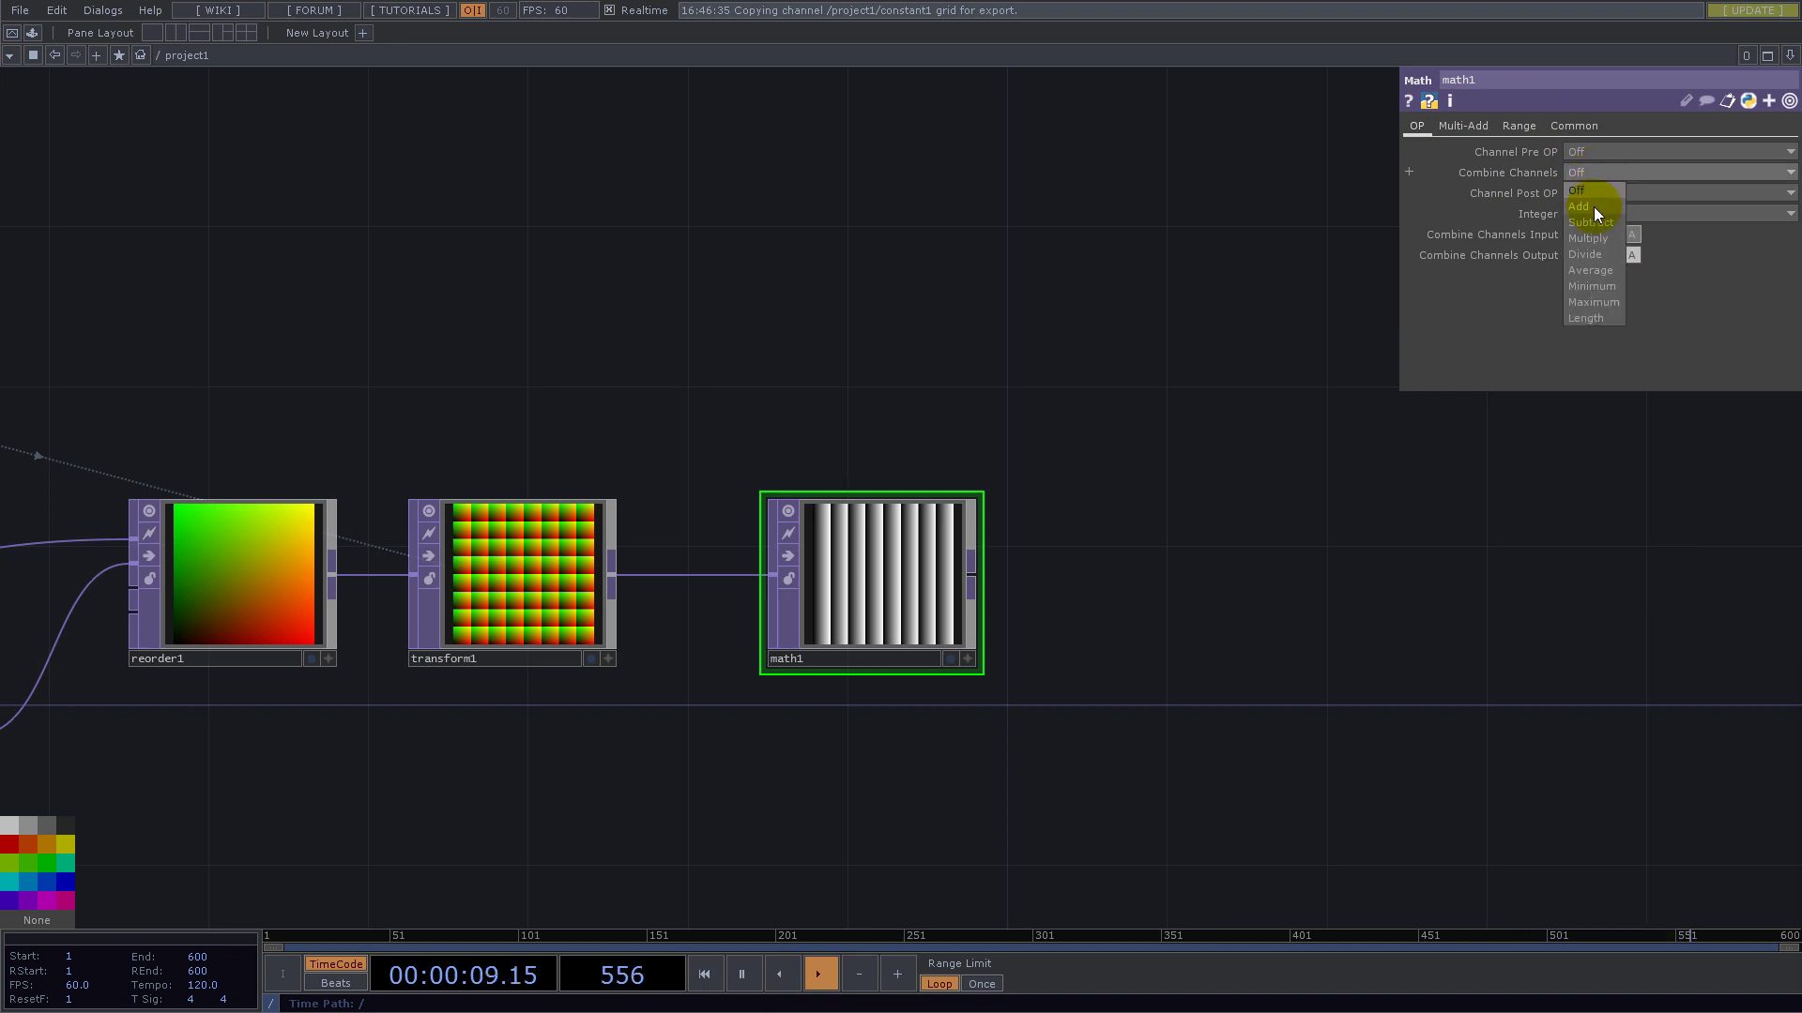
pyautogui.click(1593, 207)
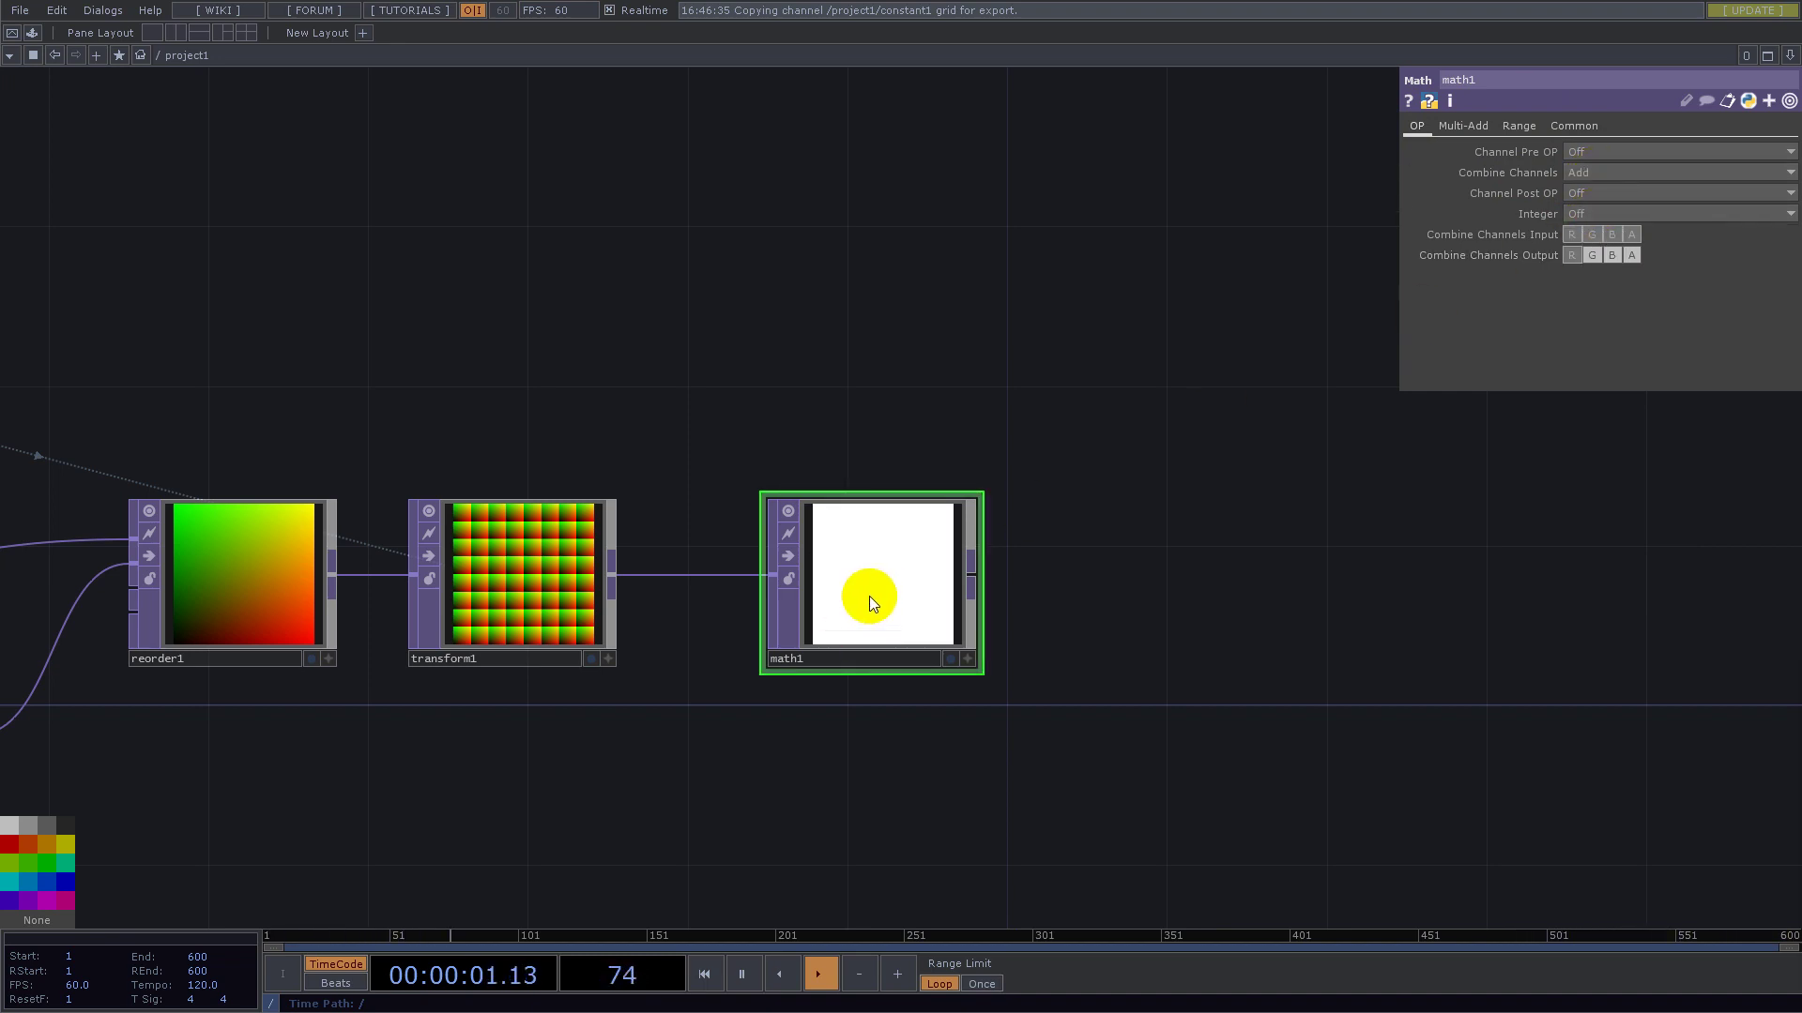
pyautogui.click(1632, 234)
pyautogui.click(1612, 235)
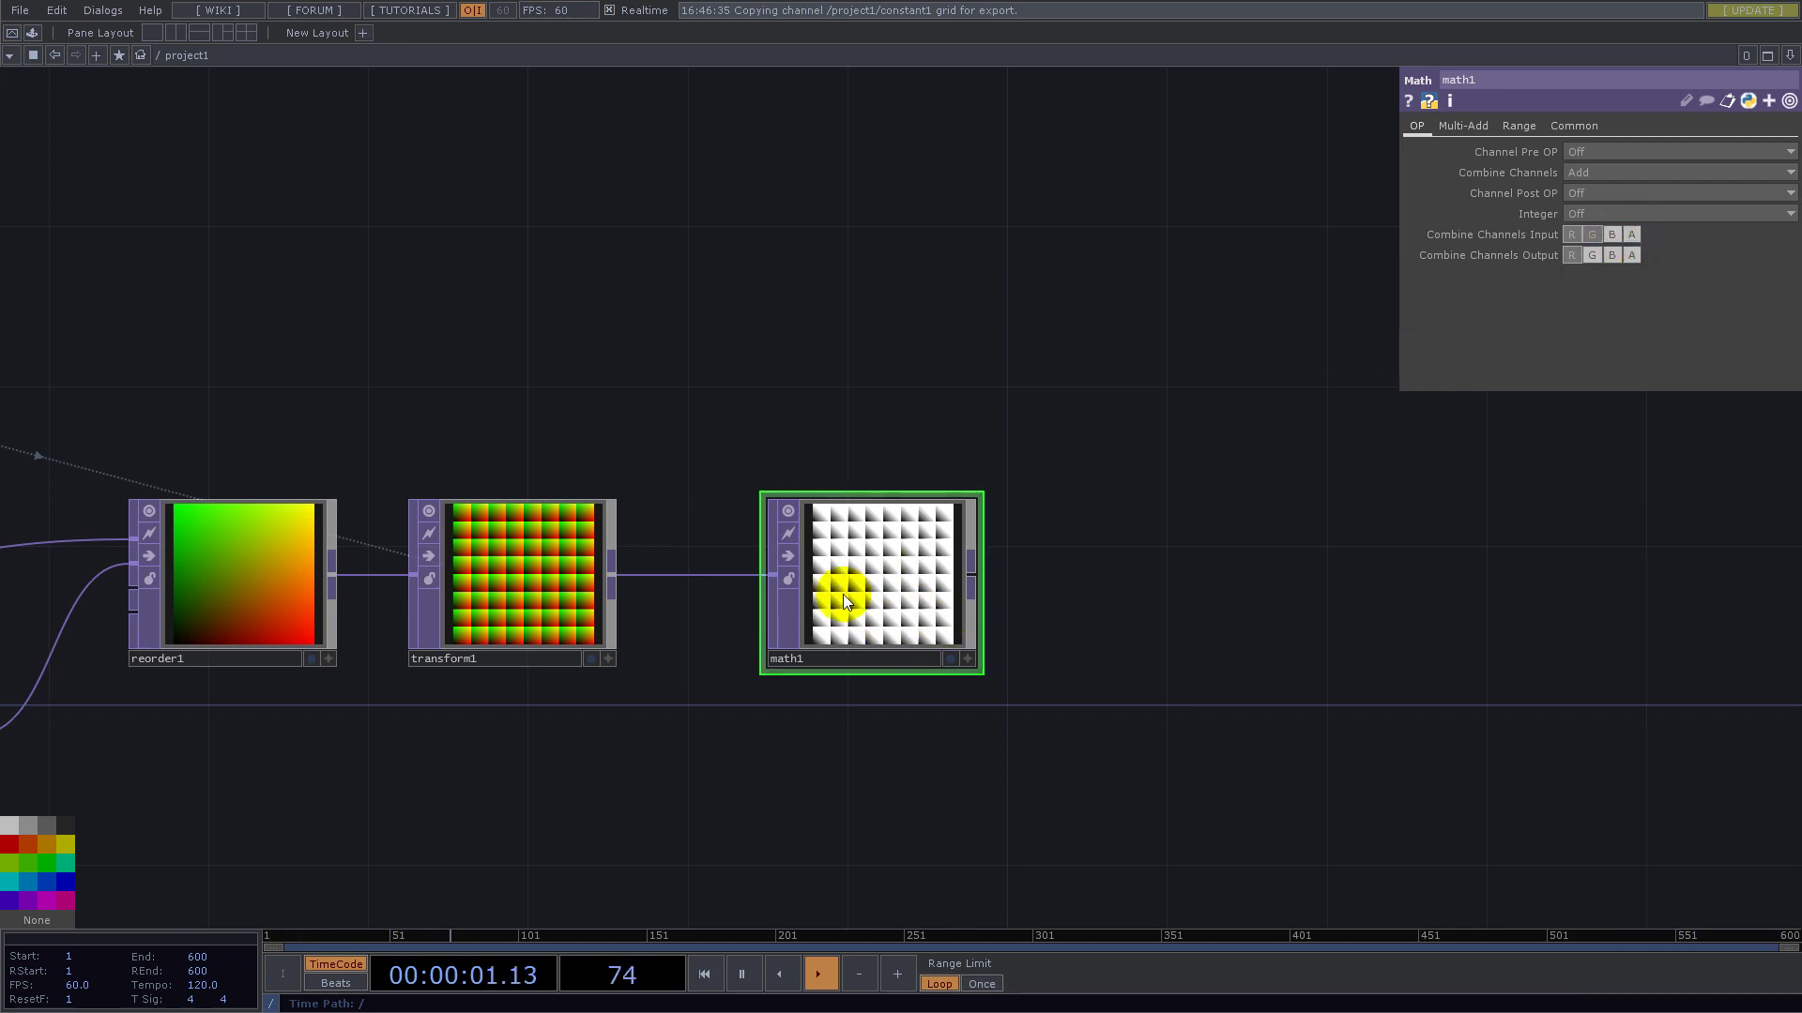
pyautogui.scroll(3, 841, 596)
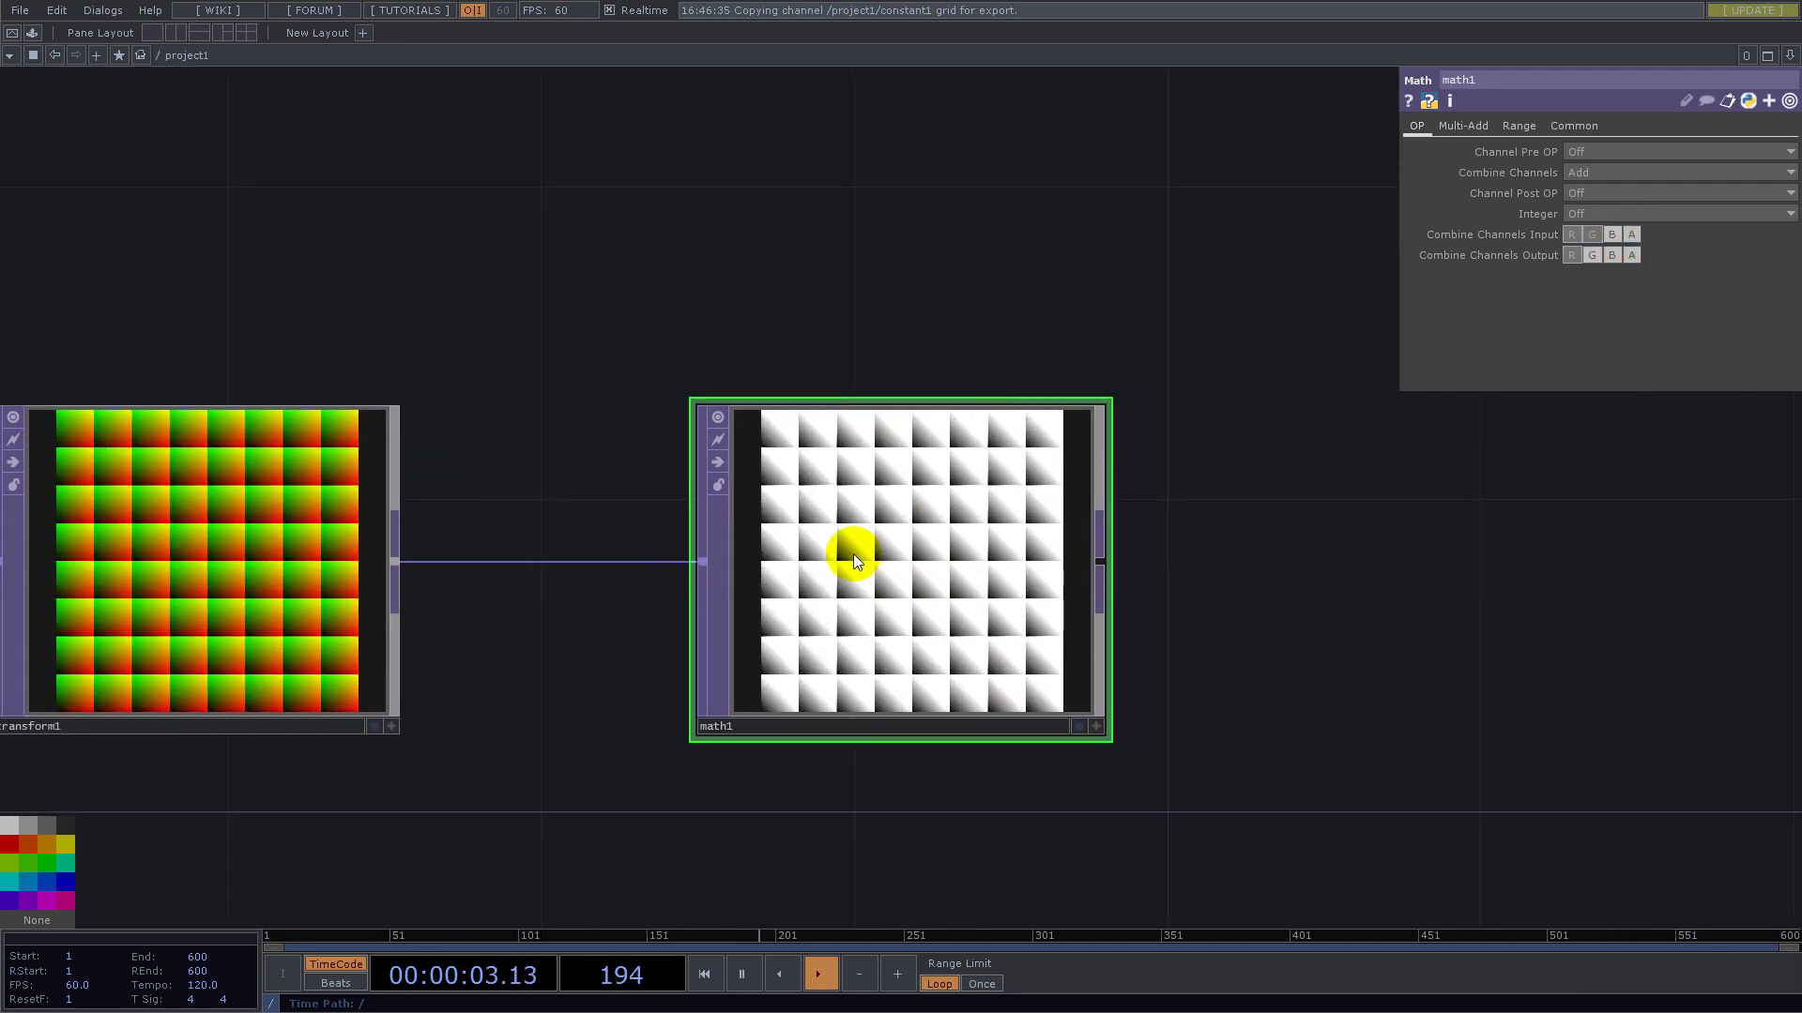
pyautogui.scroll(-5, 1034, 594)
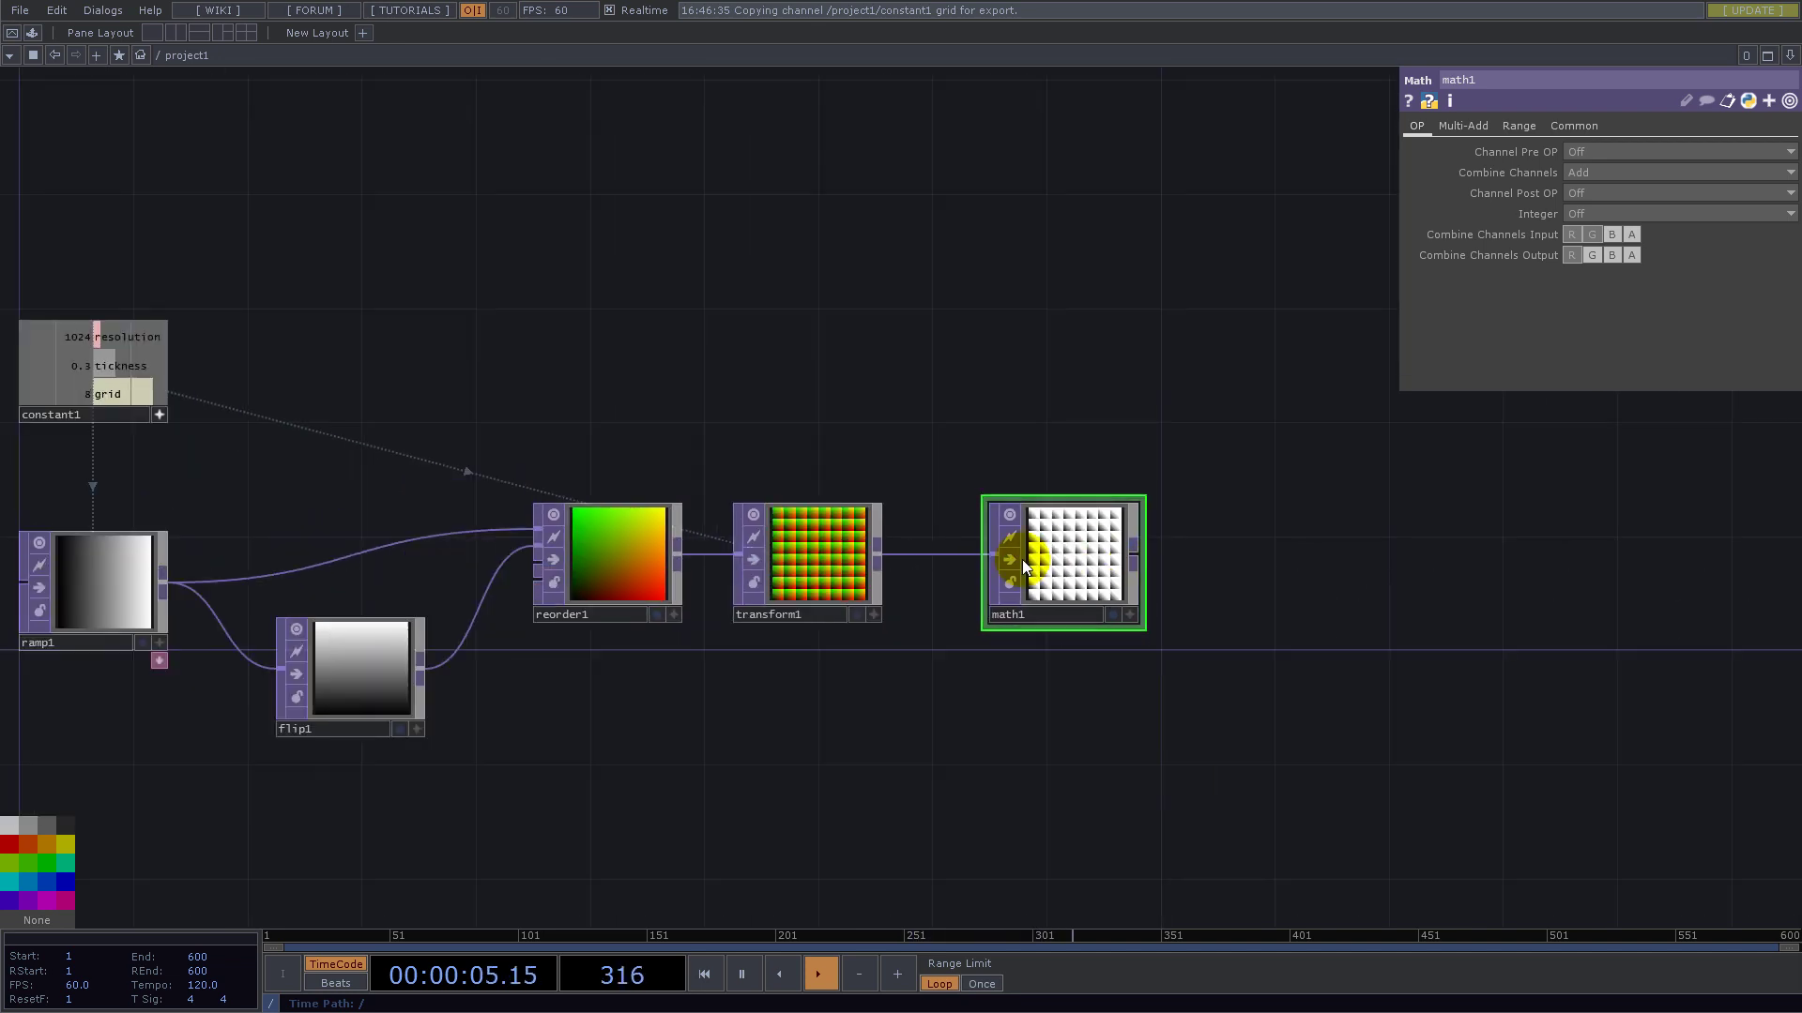
# - Move the Math TOP aside and add a Reorder TOP fed by the Transform TOP, placed above the main chain
pyautogui.moveTo(1046, 397); pyautogui.dragTo(899, 497)
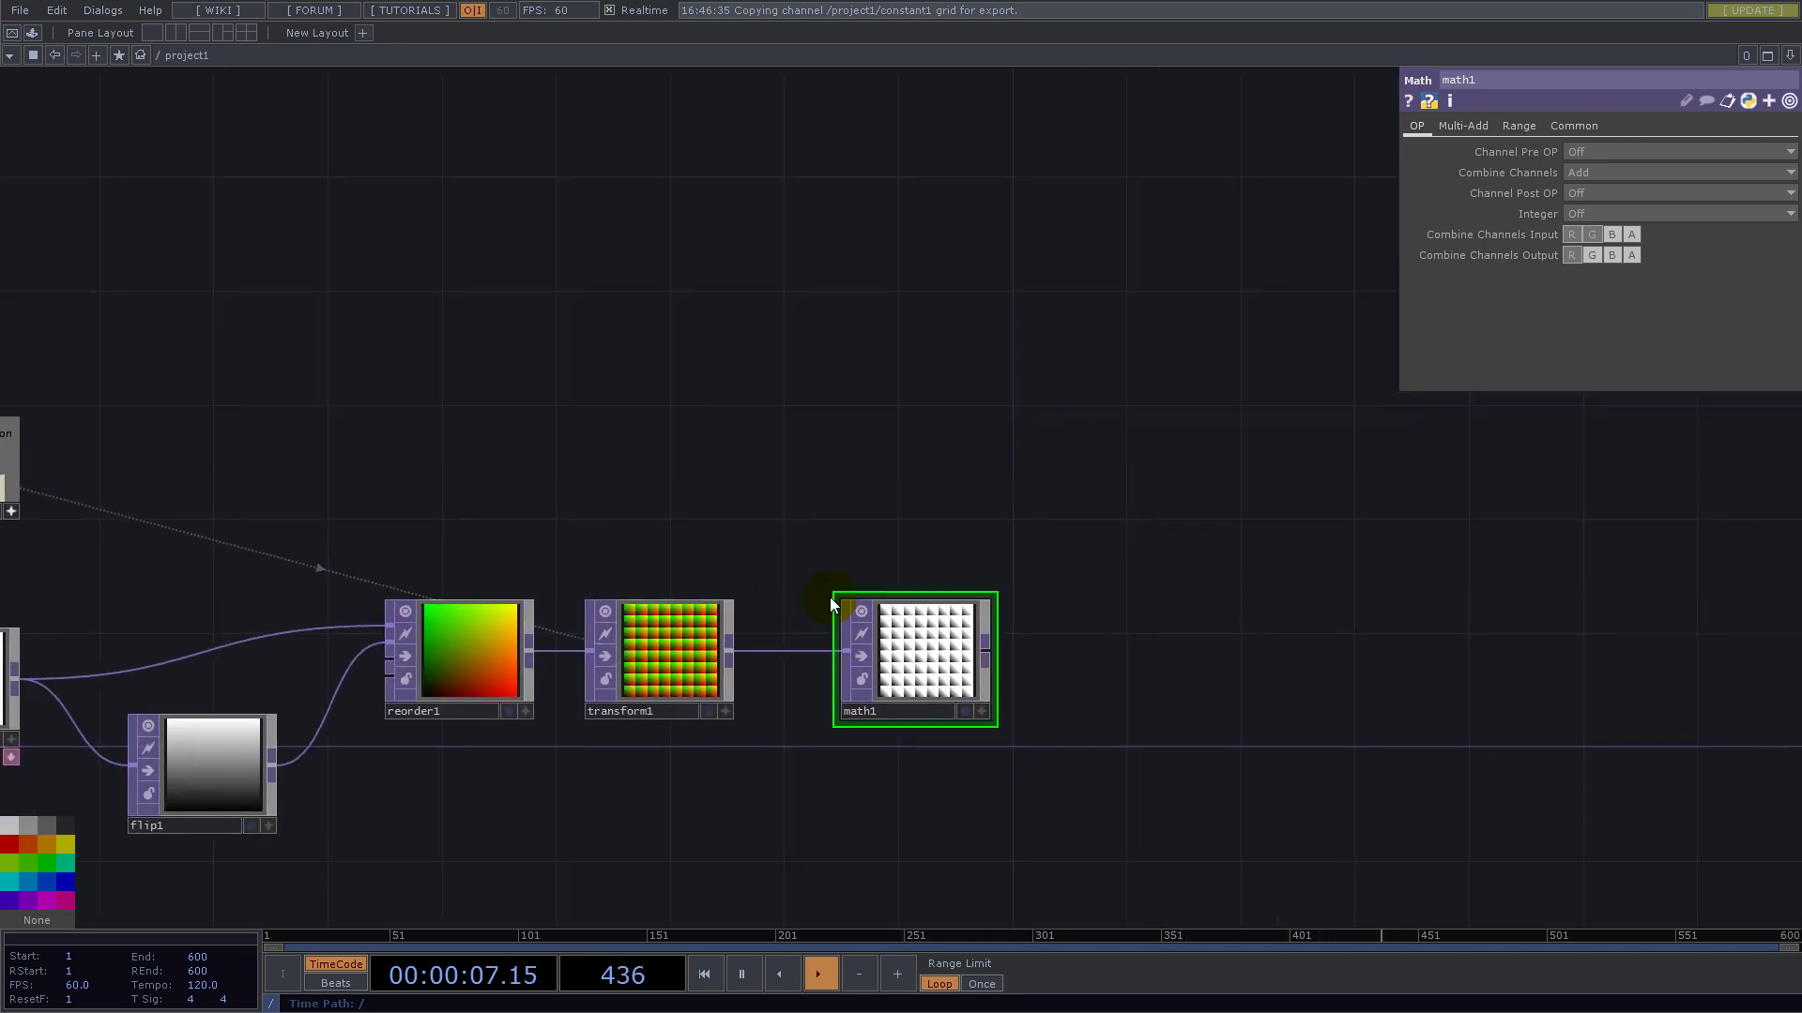
pyautogui.scroll(3, 829, 597)
pyautogui.moveTo(982, 684); pyautogui.dragTo(1207, 672)
pyautogui.moveTo(1078, 454); pyautogui.dragTo(966, 394)
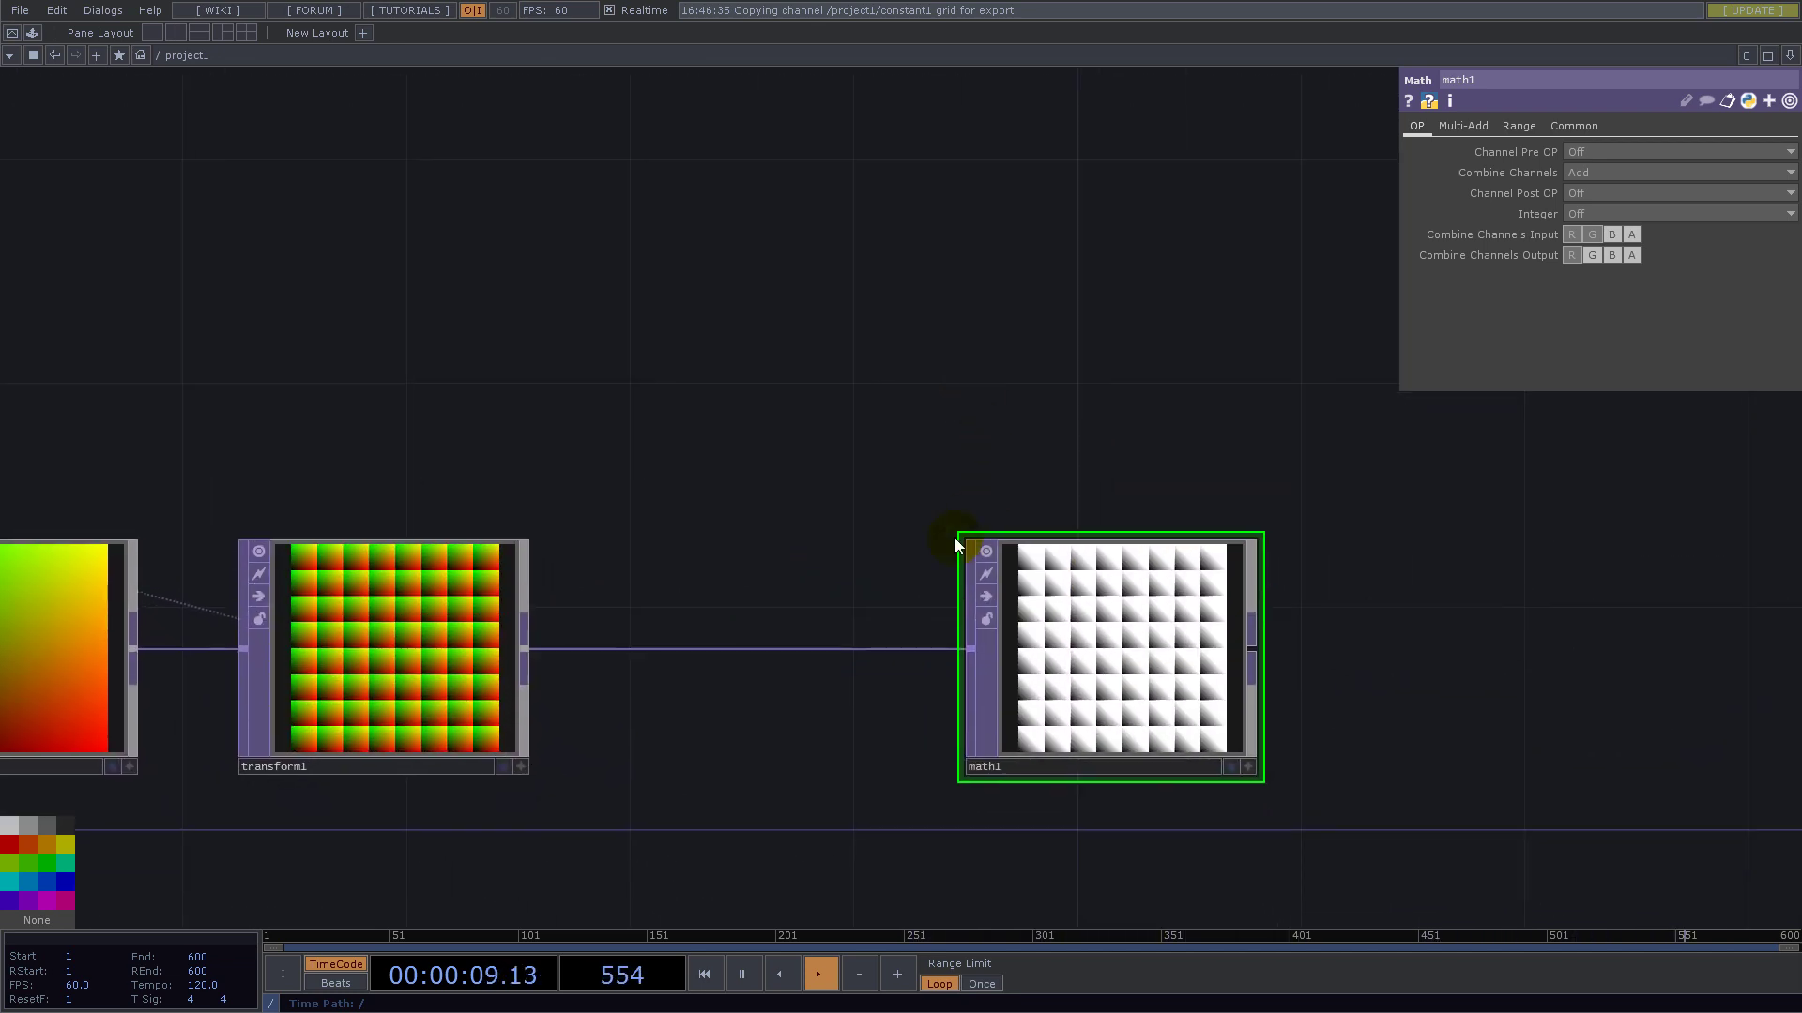
pyautogui.rightClick(530, 647)
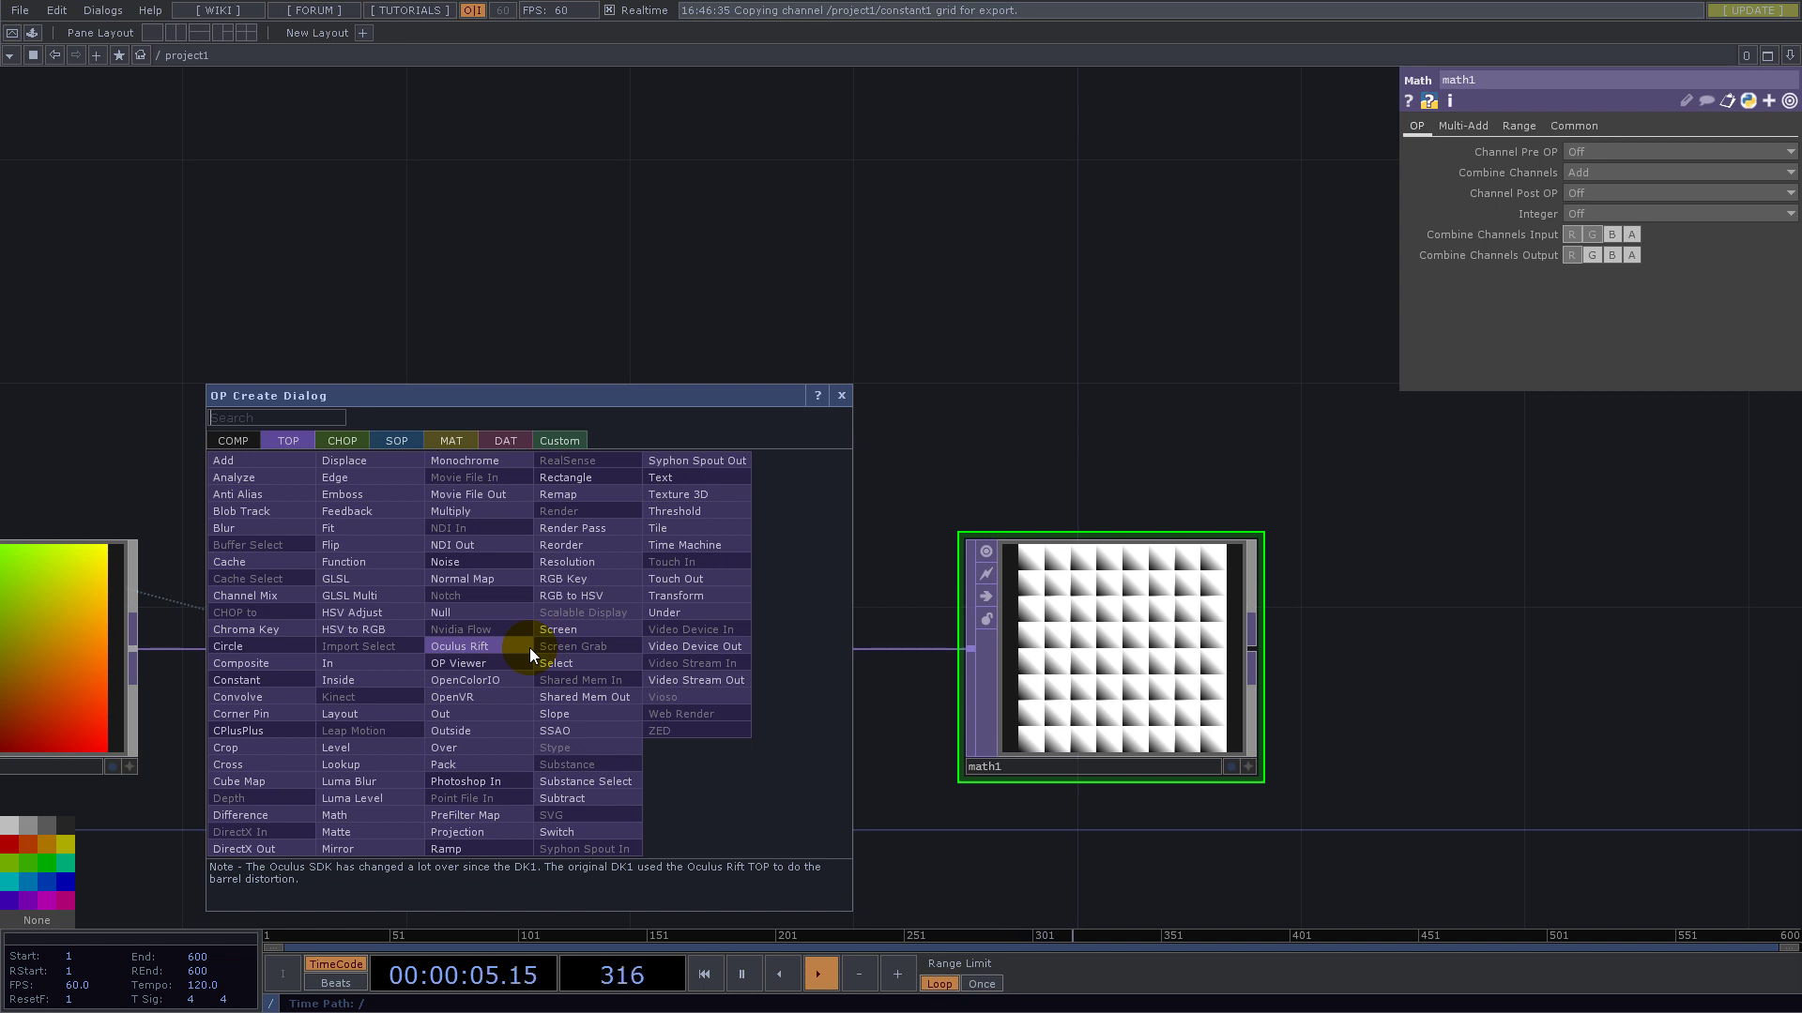
pyautogui.click(579, 545)
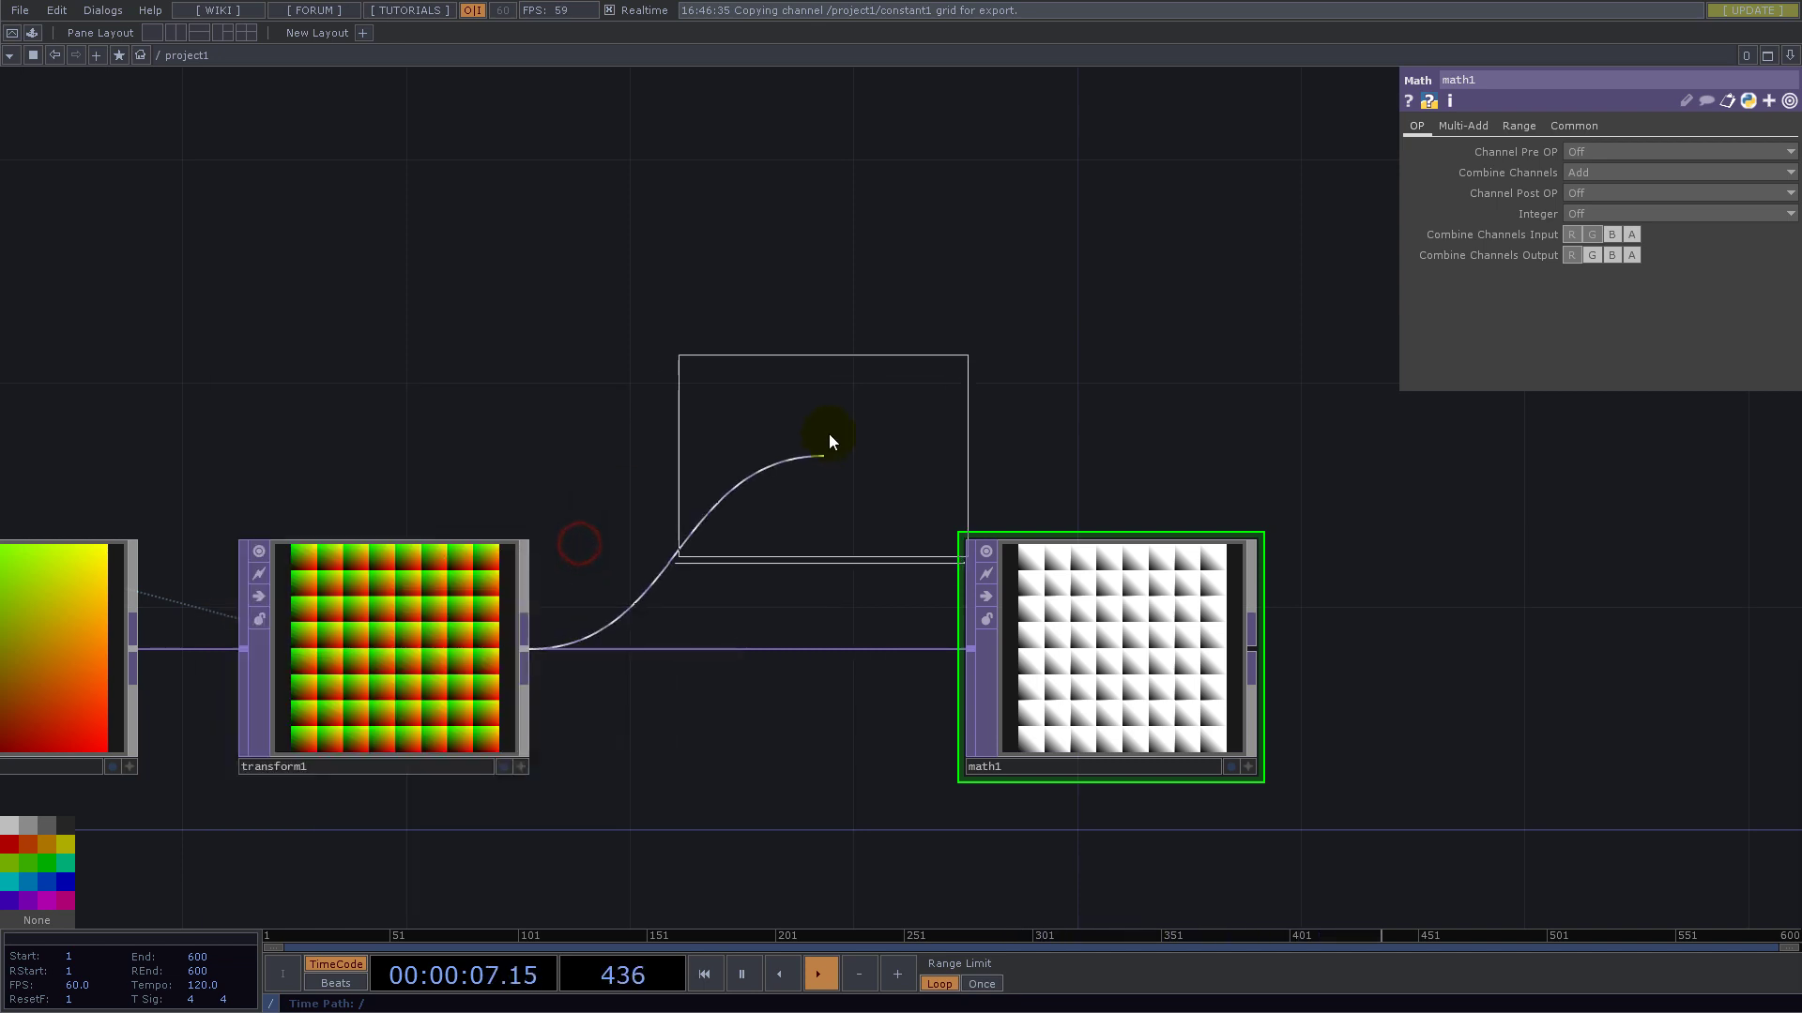
pyautogui.click(850, 361)
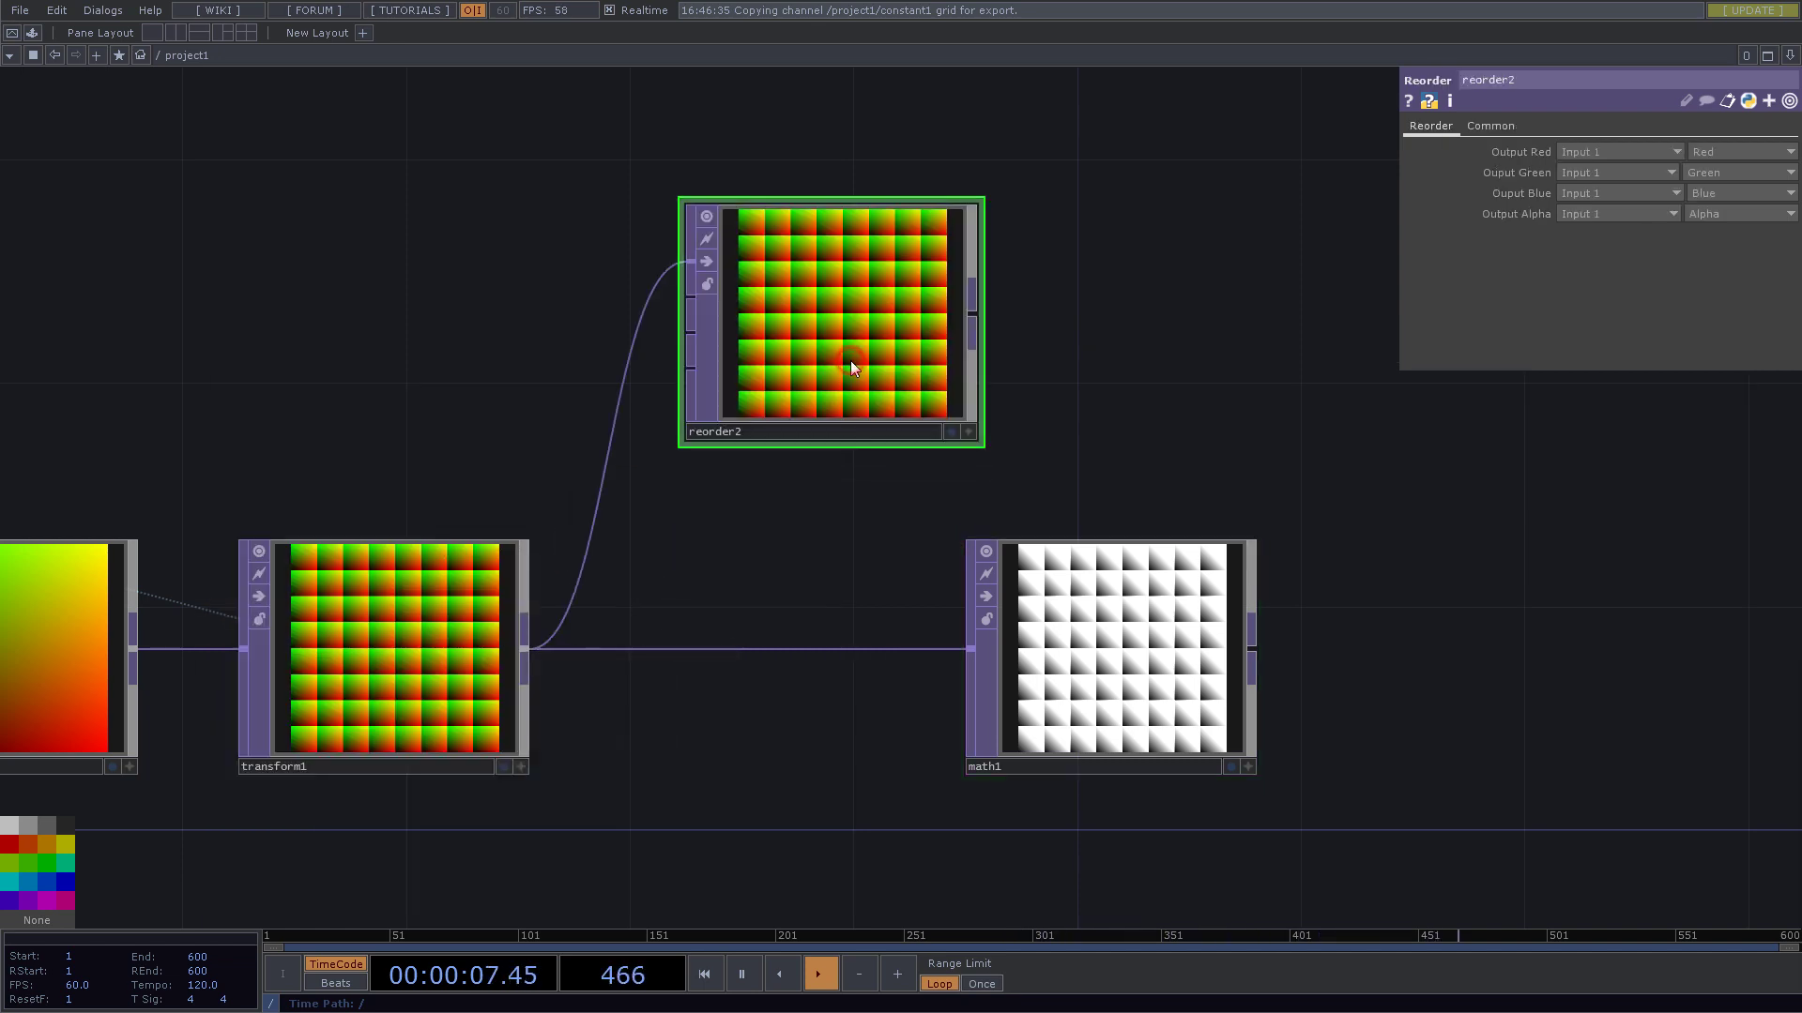
# - Set the new Reorder TOP's pixel format to 32-bit float (Mono) and colour its node red, moving the Math TOP further along
pyautogui.click(1501, 129)
pyautogui.click(1656, 359)
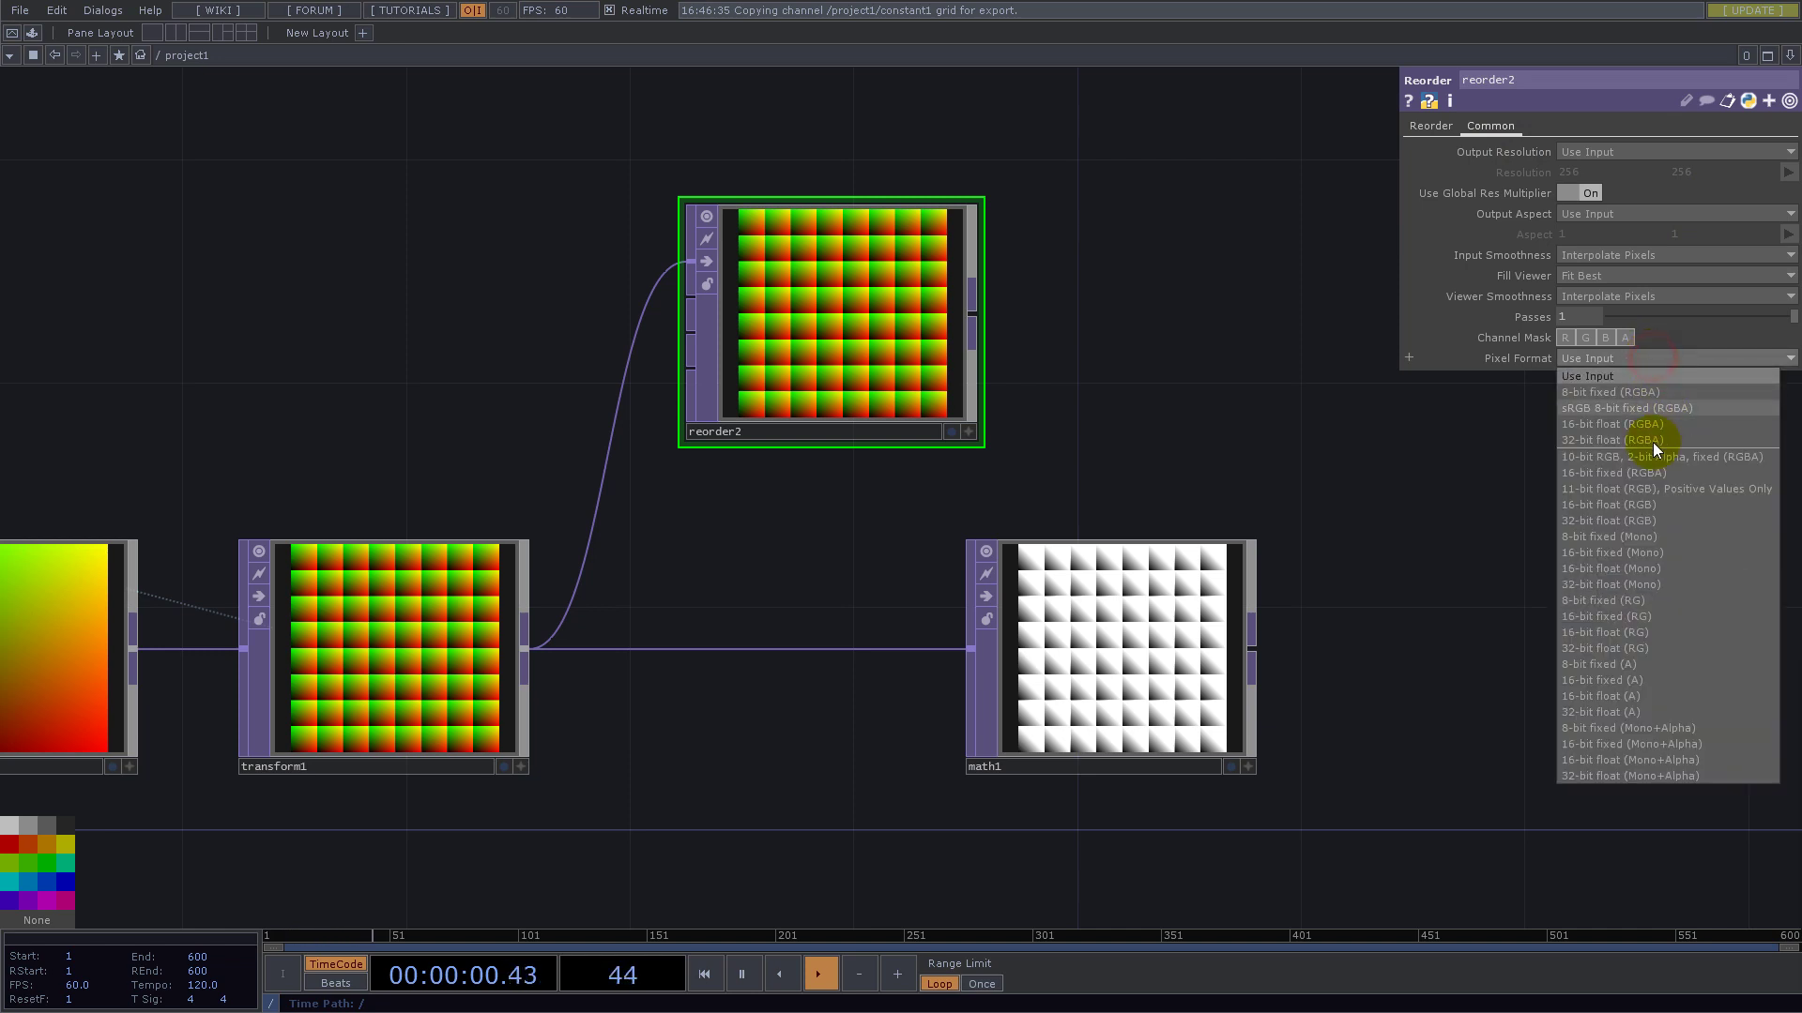
pyautogui.click(1661, 586)
pyautogui.click(1450, 126)
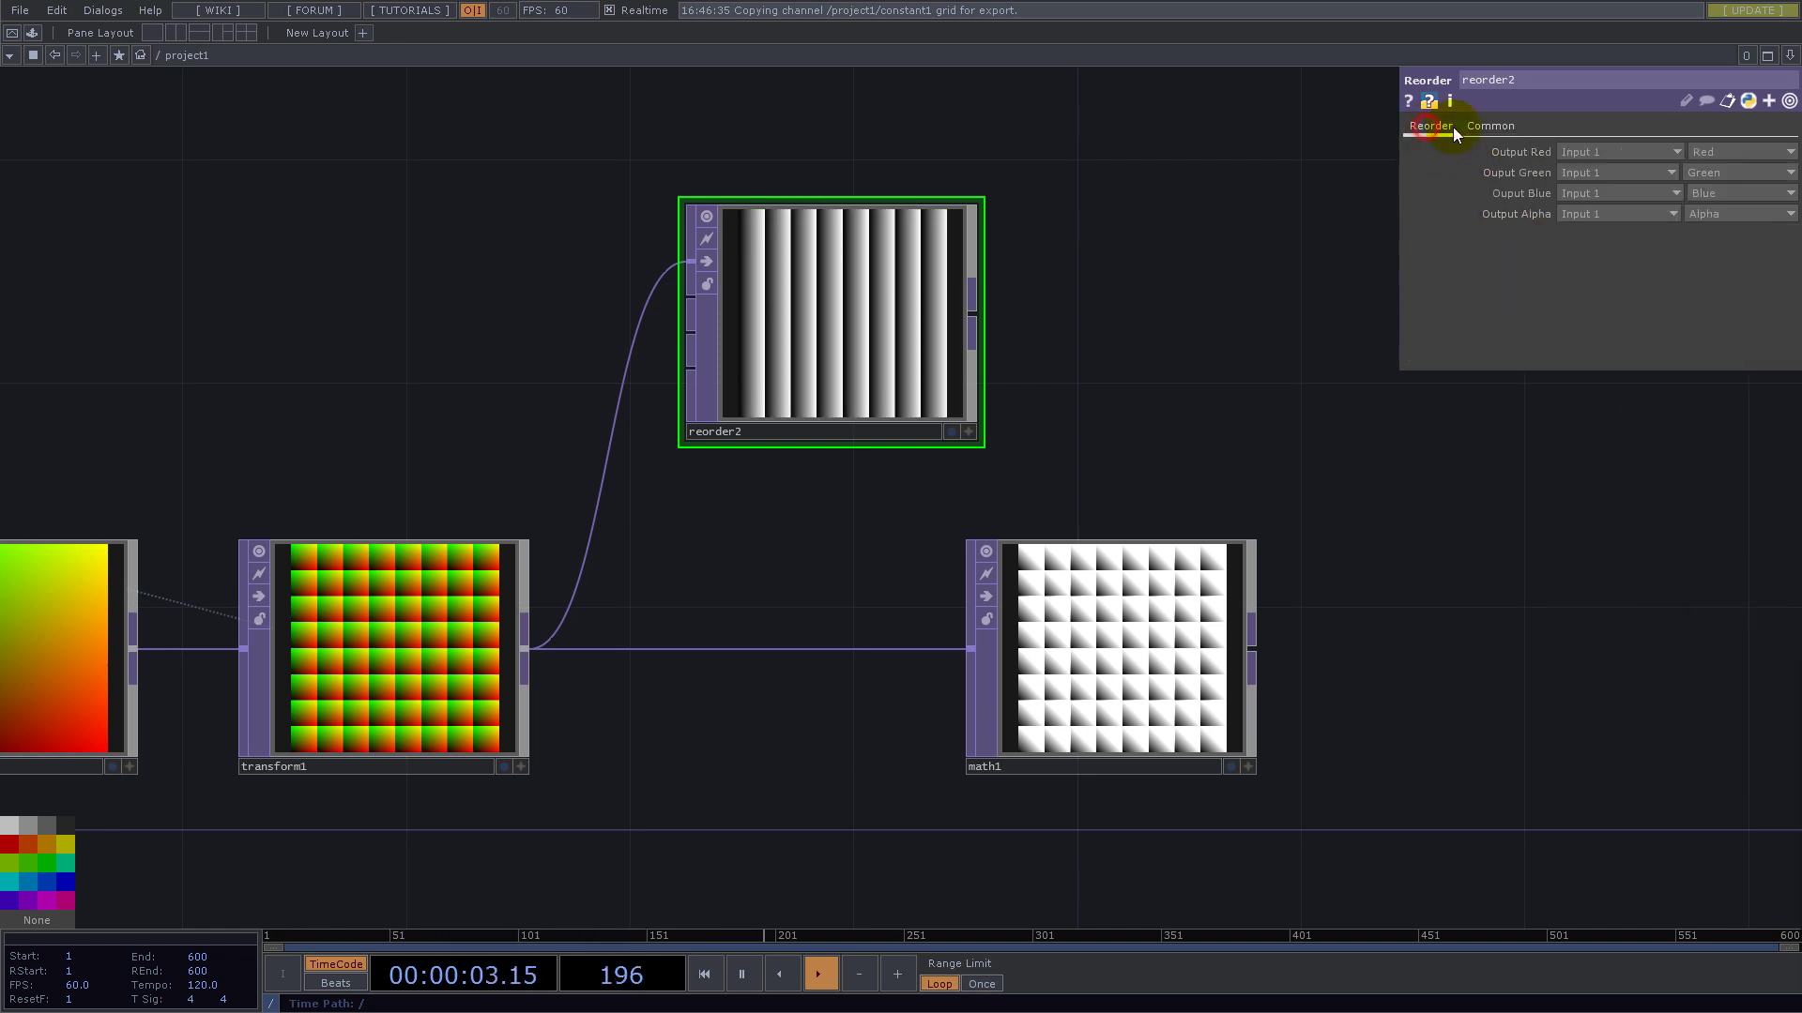
pyautogui.click(816, 308)
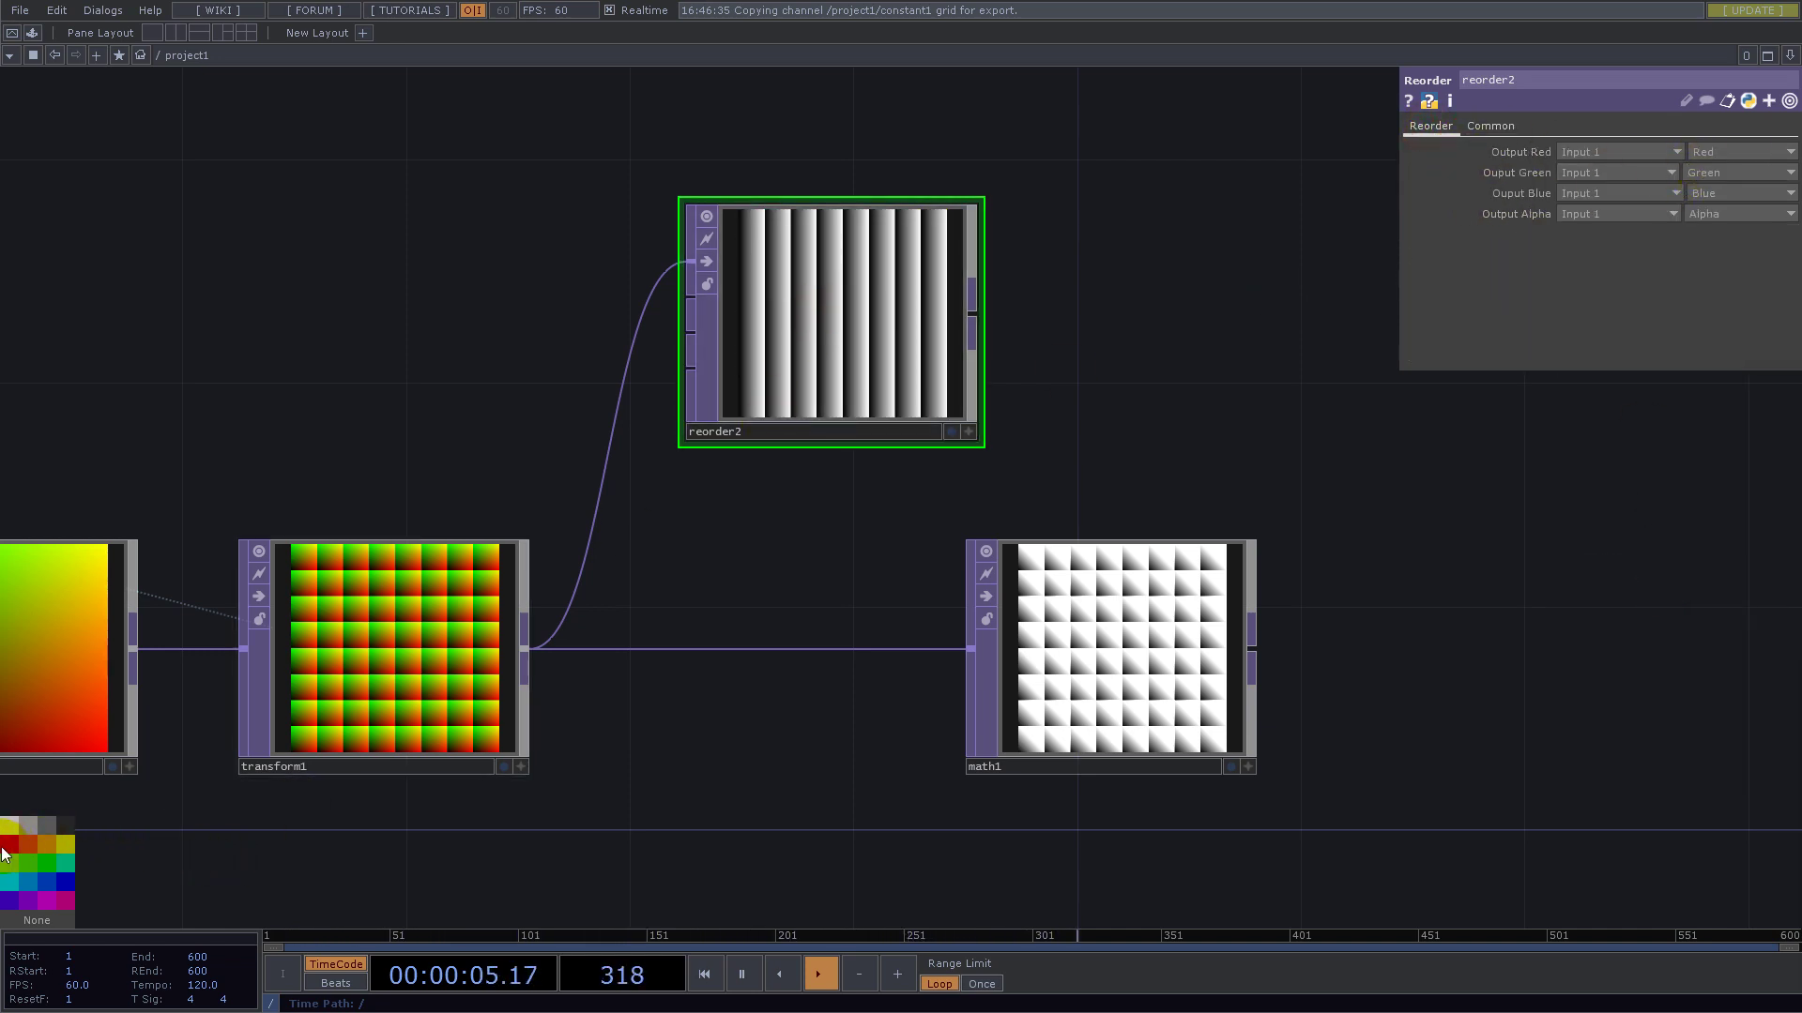
pyautogui.click(1076, 680)
pyautogui.moveTo(1317, 670); pyautogui.dragTo(1190, 672)
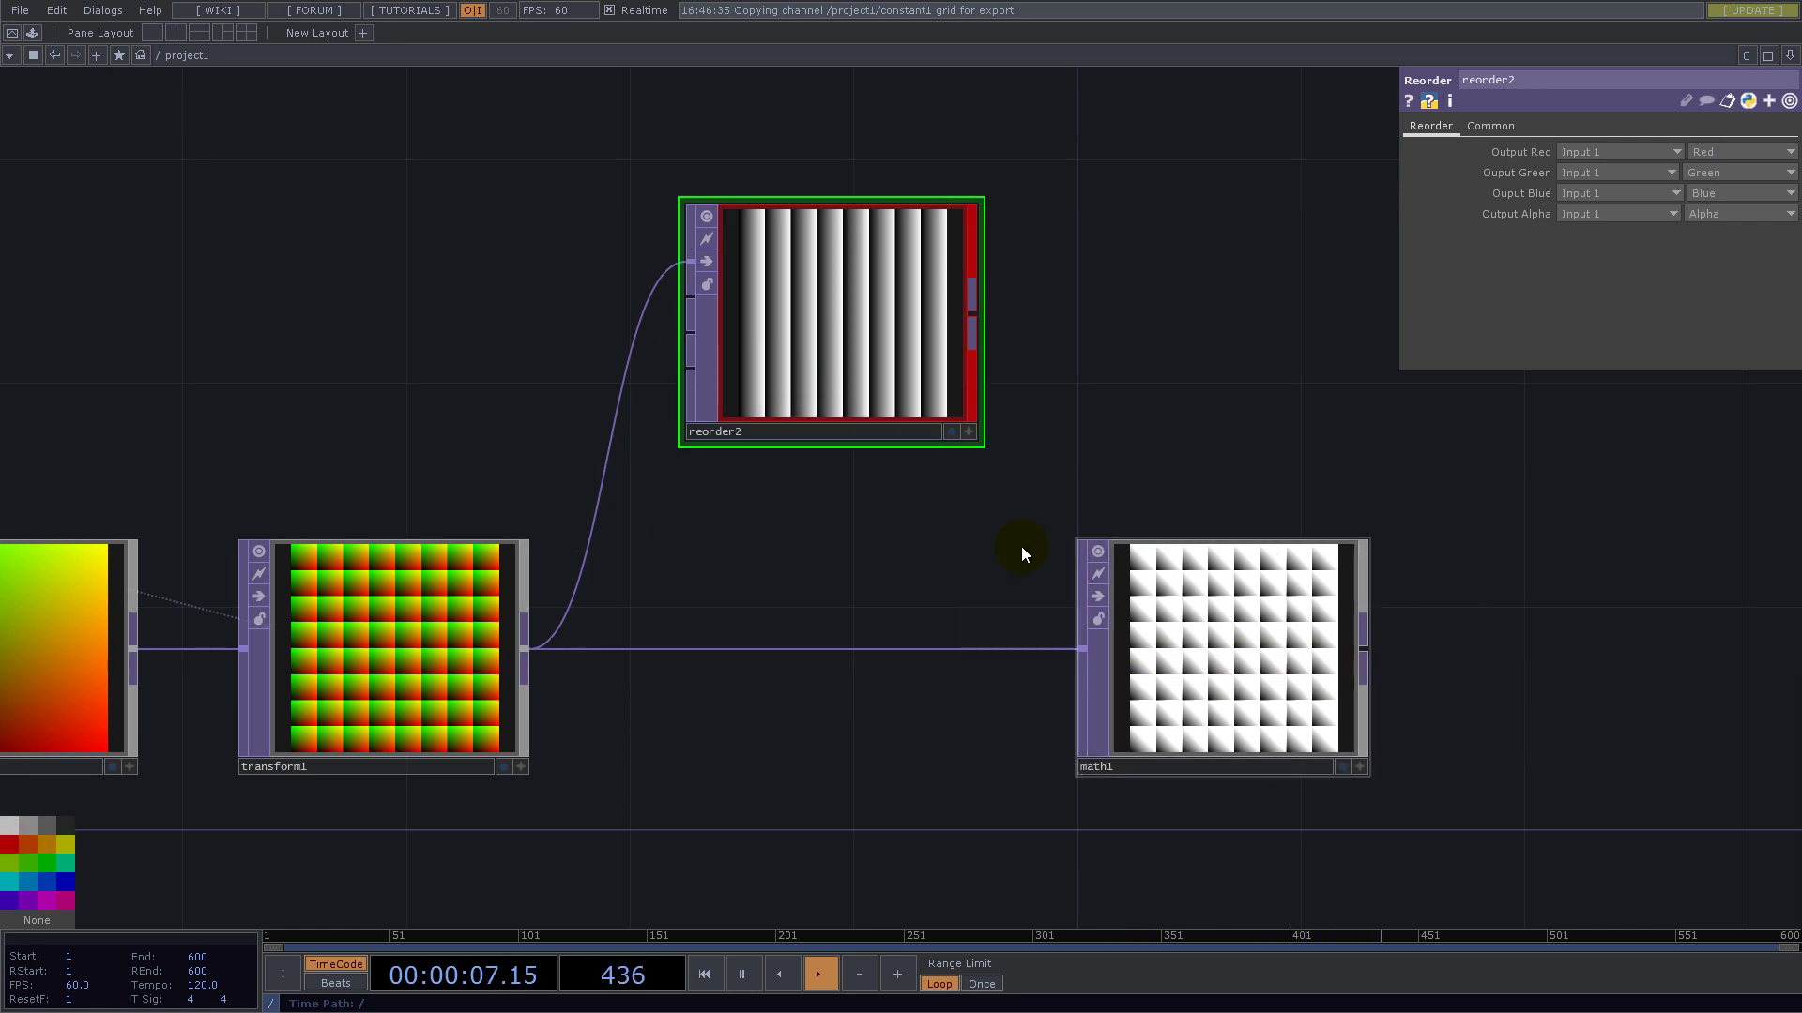
# - Duplicate the red Reorder TOP and place the copy below the main chain, fed by the Transform TOP
pyautogui.click(791, 321)
pyautogui.hotkey('ctrl', 'c')
pyautogui.hotkey('ctrl', 'v')
pyautogui.moveTo(860, 576); pyautogui.dragTo(845, 816)
pyautogui.scroll(-3, 1158, 189)
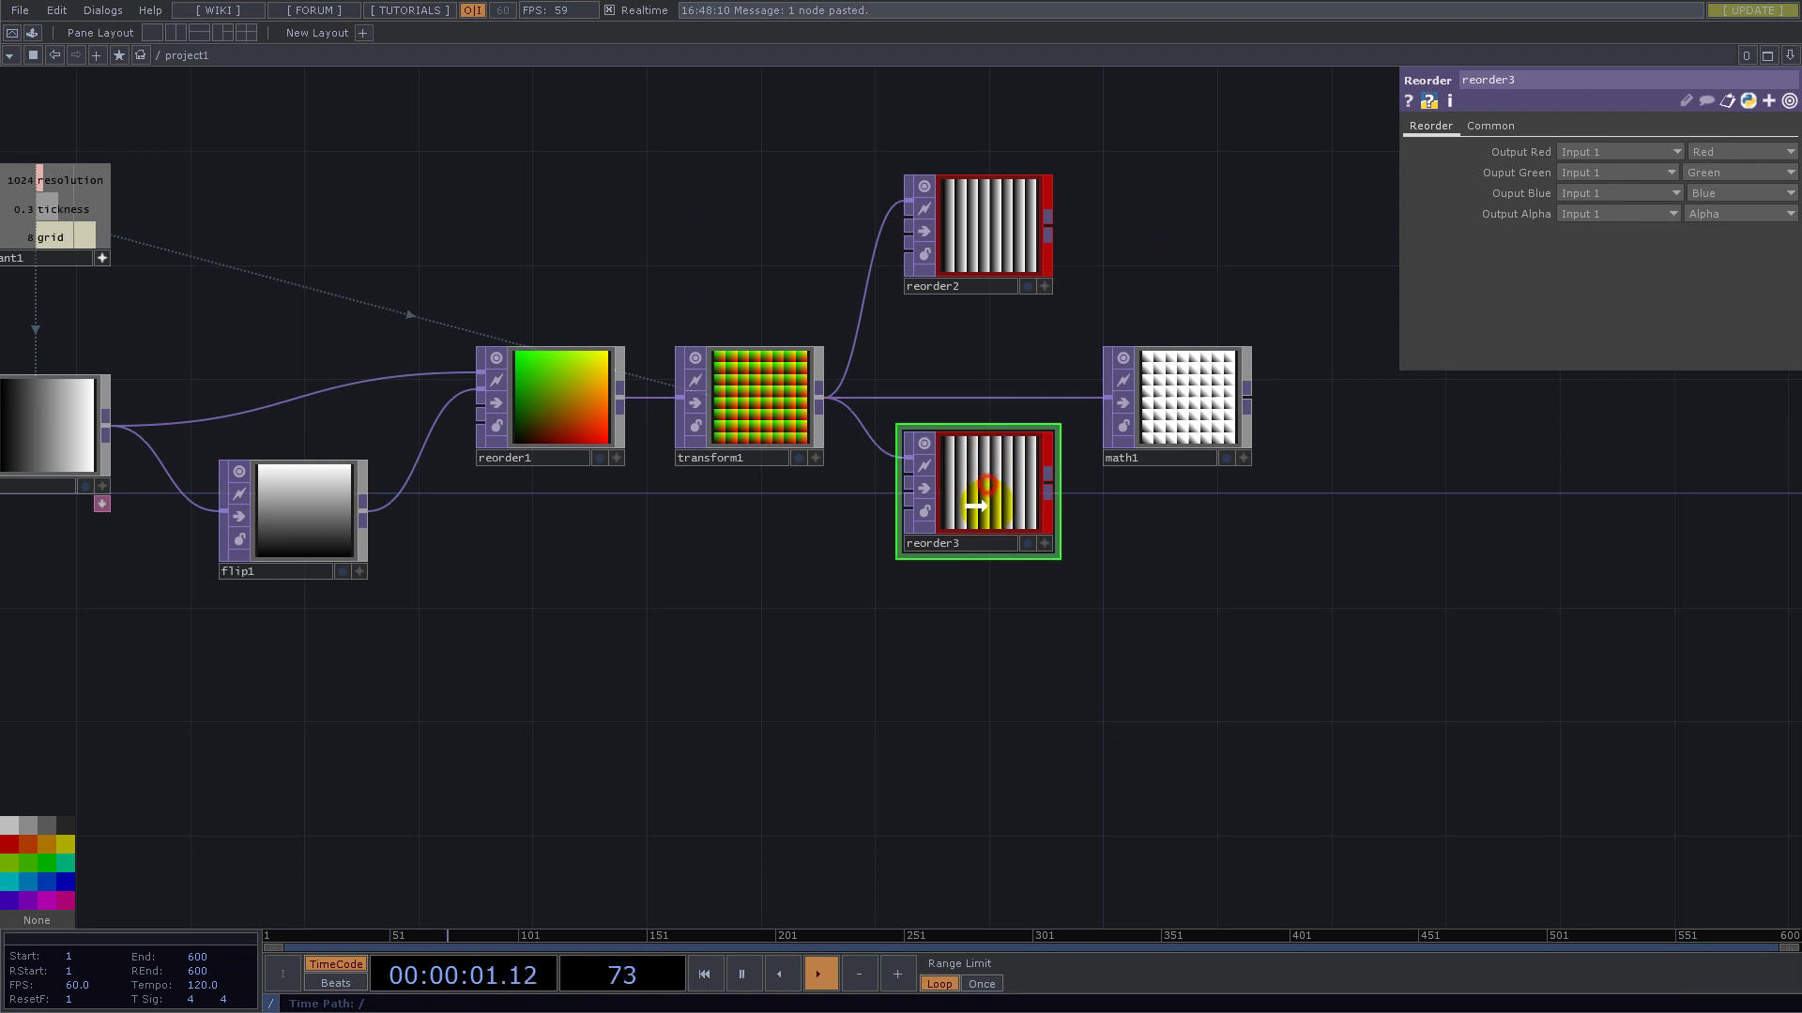
pyautogui.moveTo(977, 498); pyautogui.dragTo(976, 554)
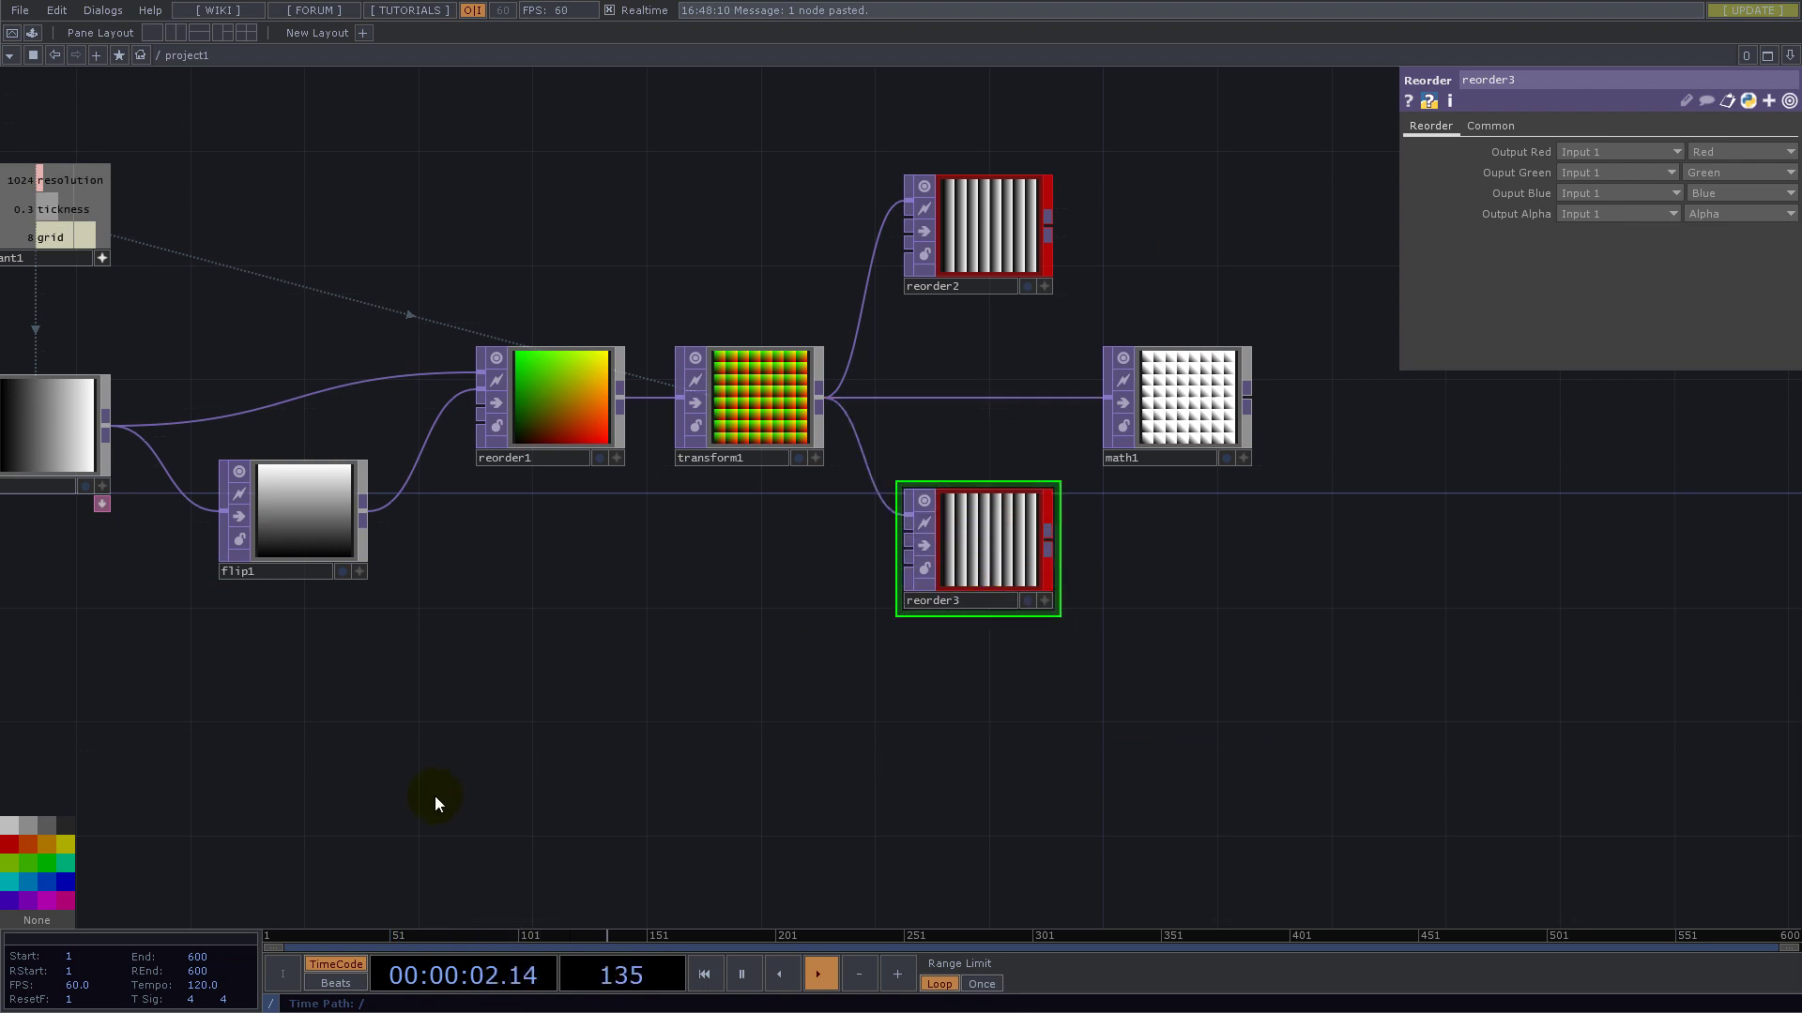
# - Colour the copied Reorder TOP's node green and set its Output Red to the Green channel
pyautogui.click(28, 868)
pyautogui.click(1704, 150)
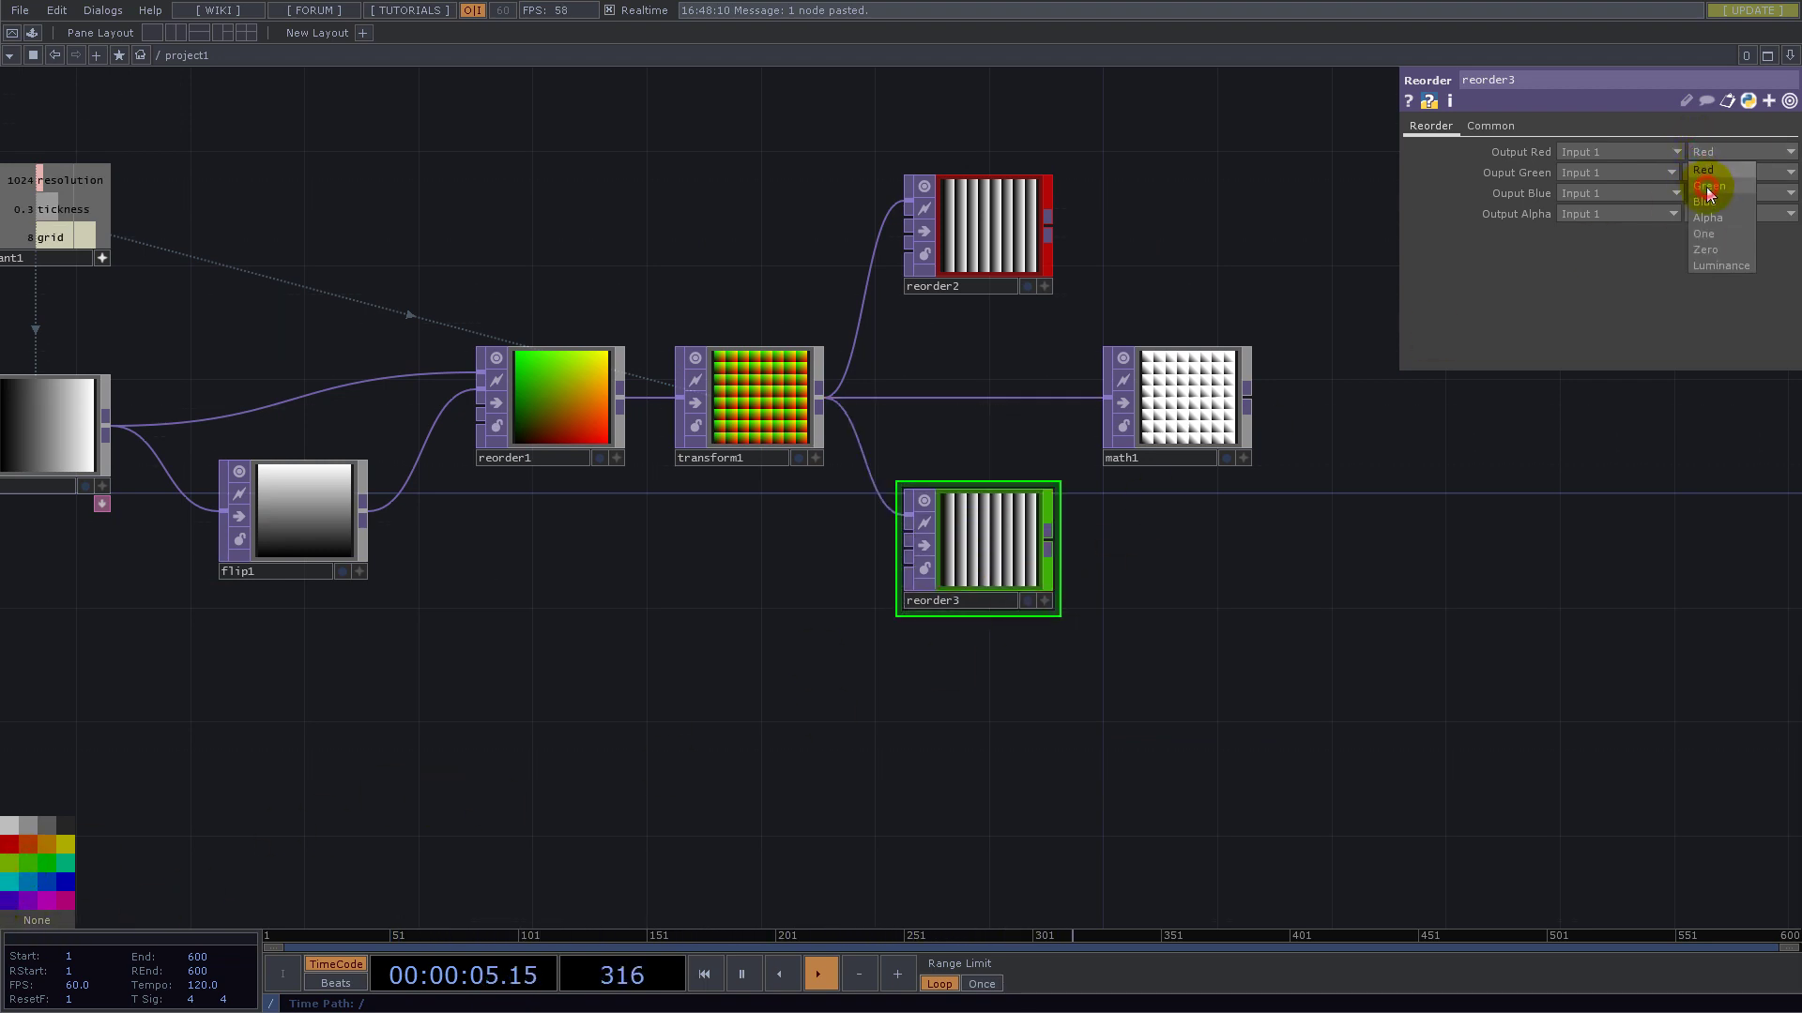
pyautogui.click(1707, 187)
# - Make room by the Math TOP and add an Add TOP combining the outputs of the red and green Reorder TOPs
pyautogui.moveTo(1151, 259); pyautogui.dragTo(831, 366)
pyautogui.moveTo(828, 507); pyautogui.dragTo(1086, 535)
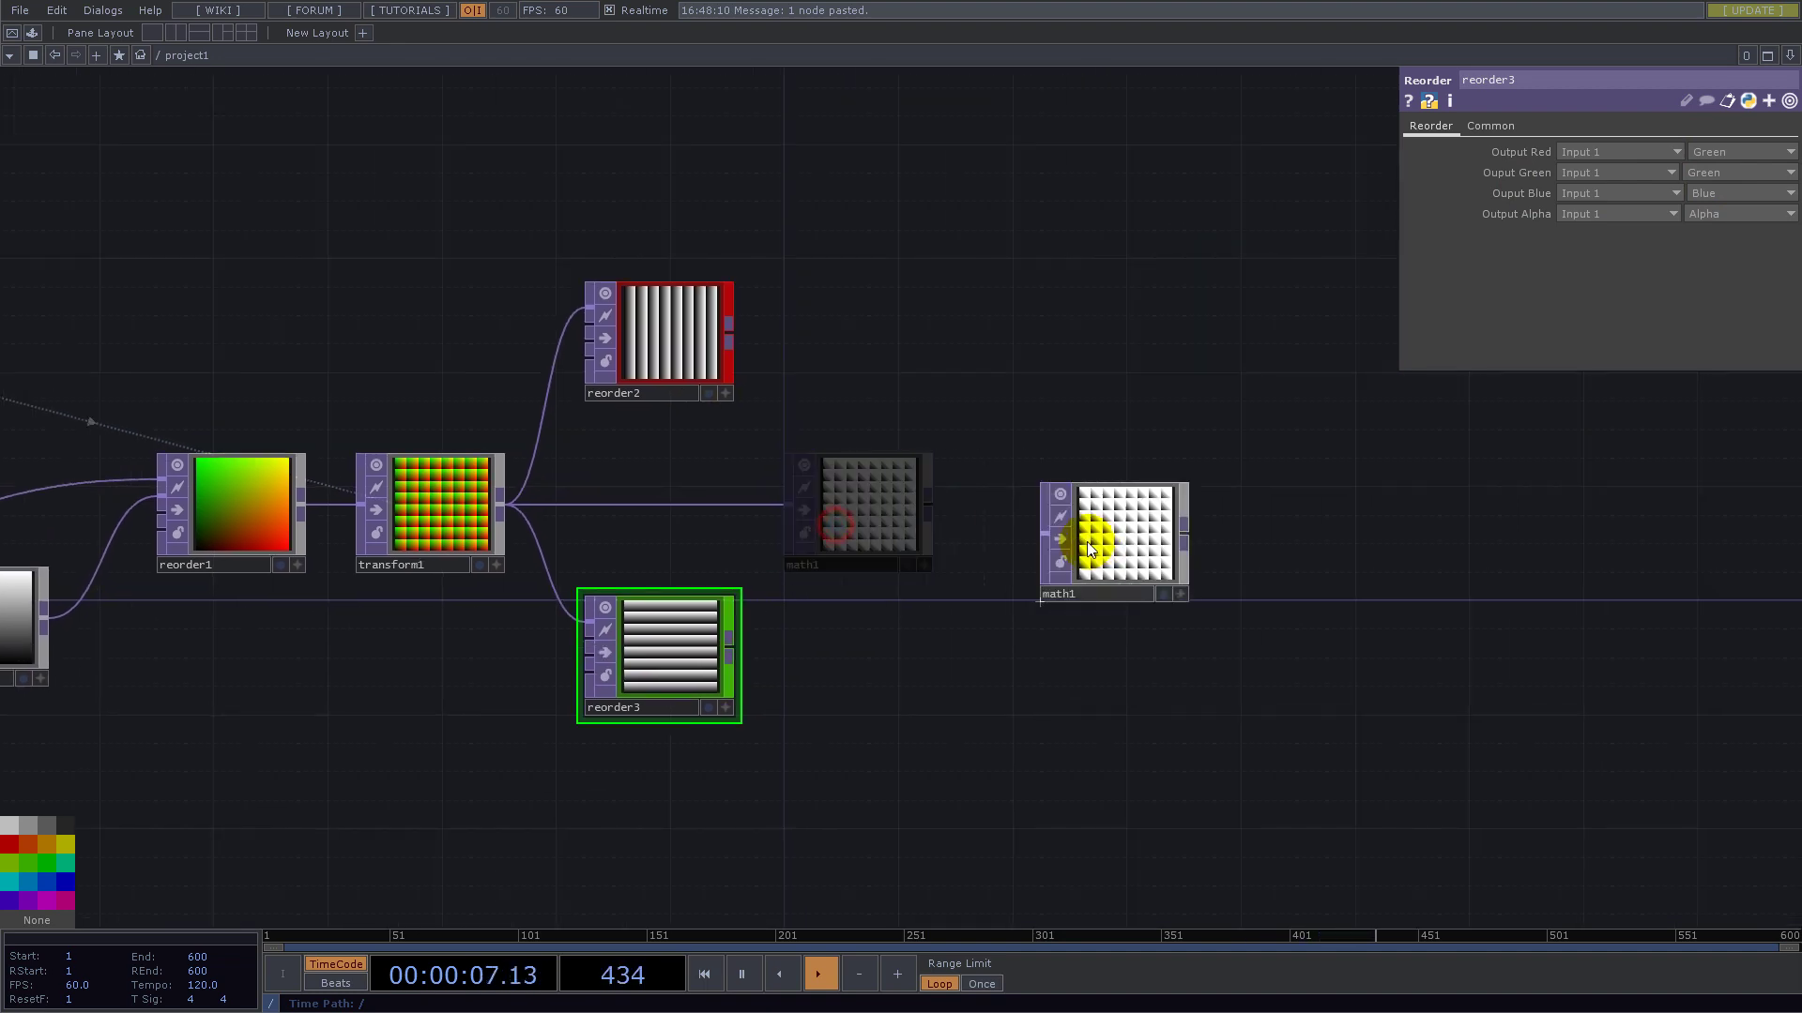
pyautogui.rightClick(735, 334)
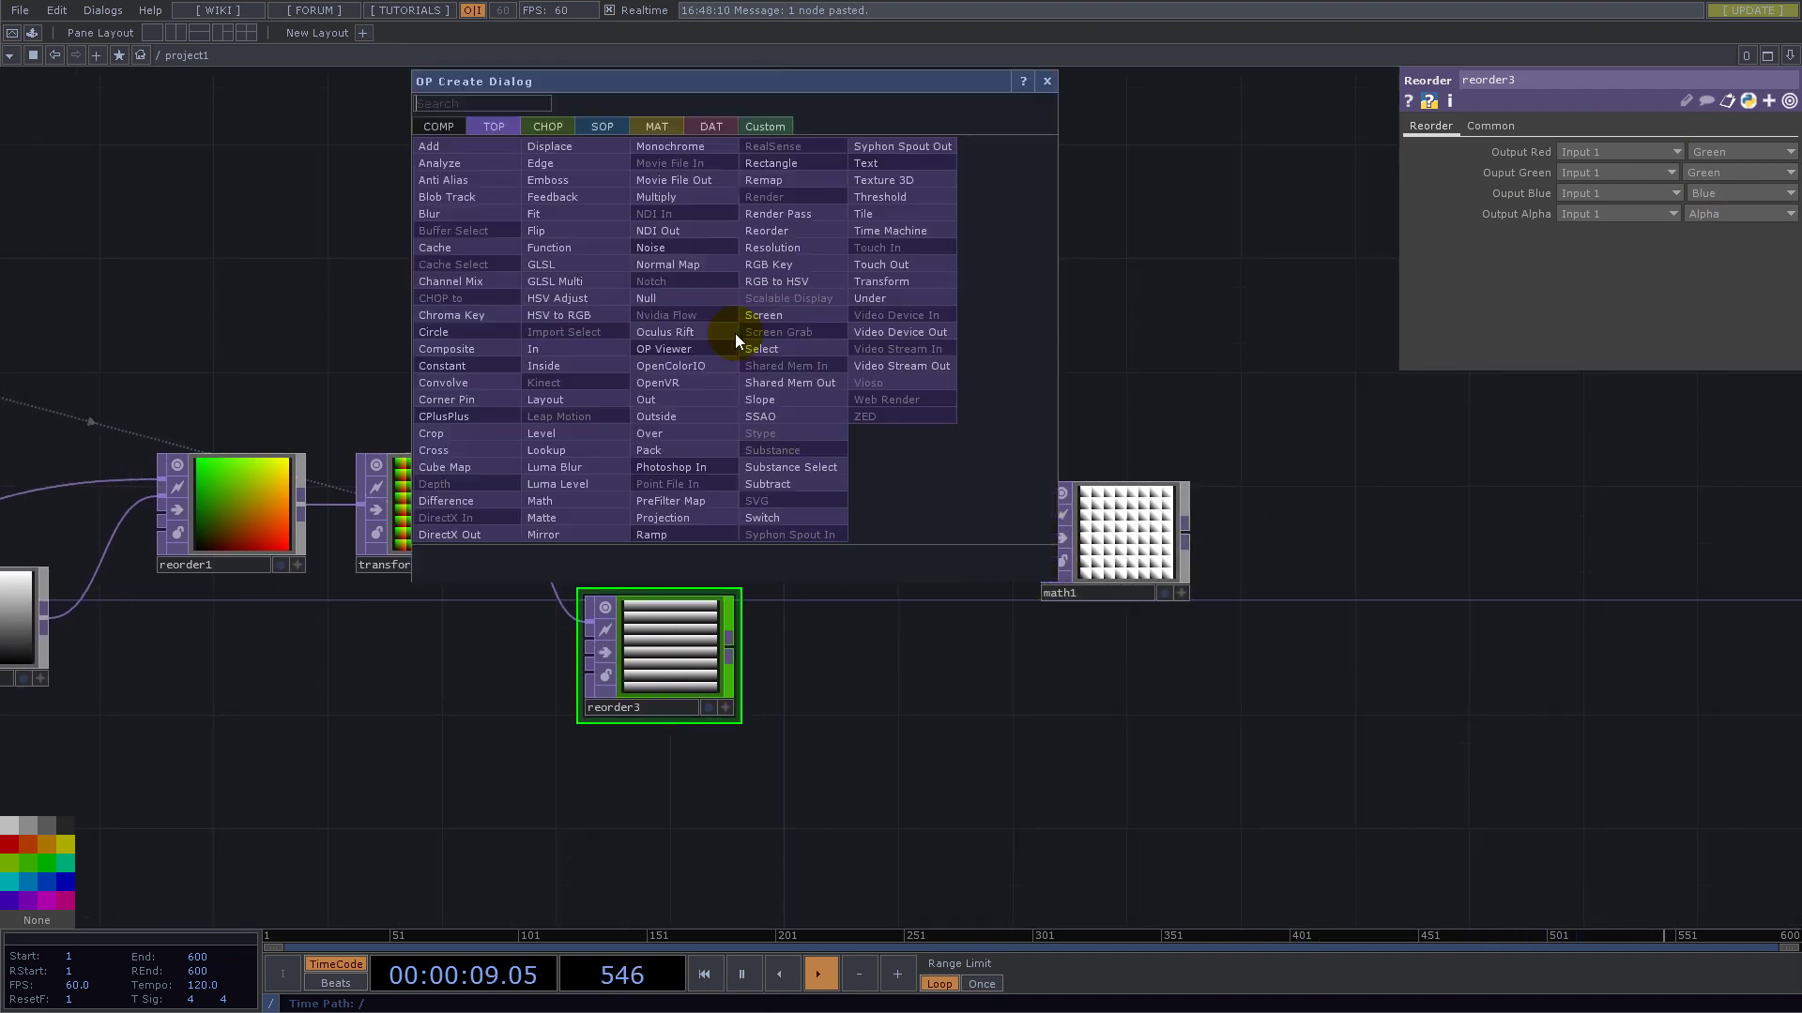
pyautogui.write('add')
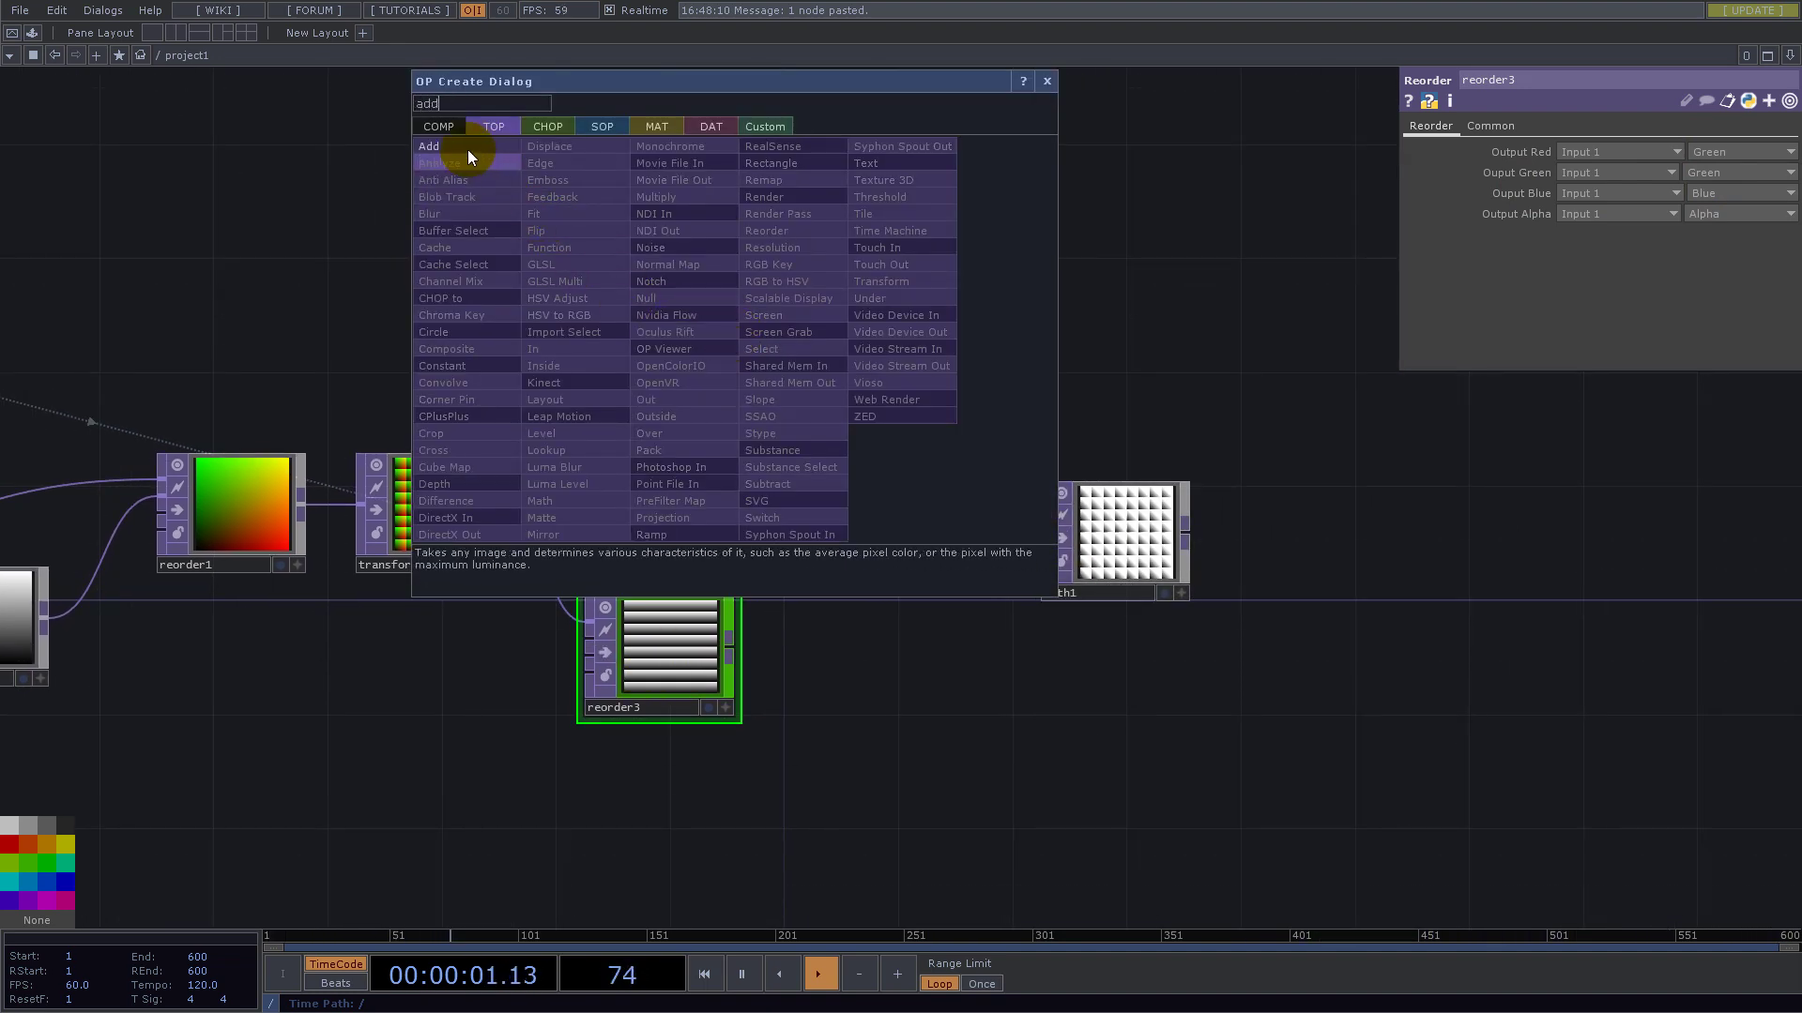
pyautogui.click(468, 148)
pyautogui.click(938, 395)
pyautogui.moveTo(730, 651); pyautogui.dragTo(978, 369)
# - Compare the Add TOP's pattern with the Math TOP's, then delete the Math TOP
pyautogui.scroll(5, 984, 375)
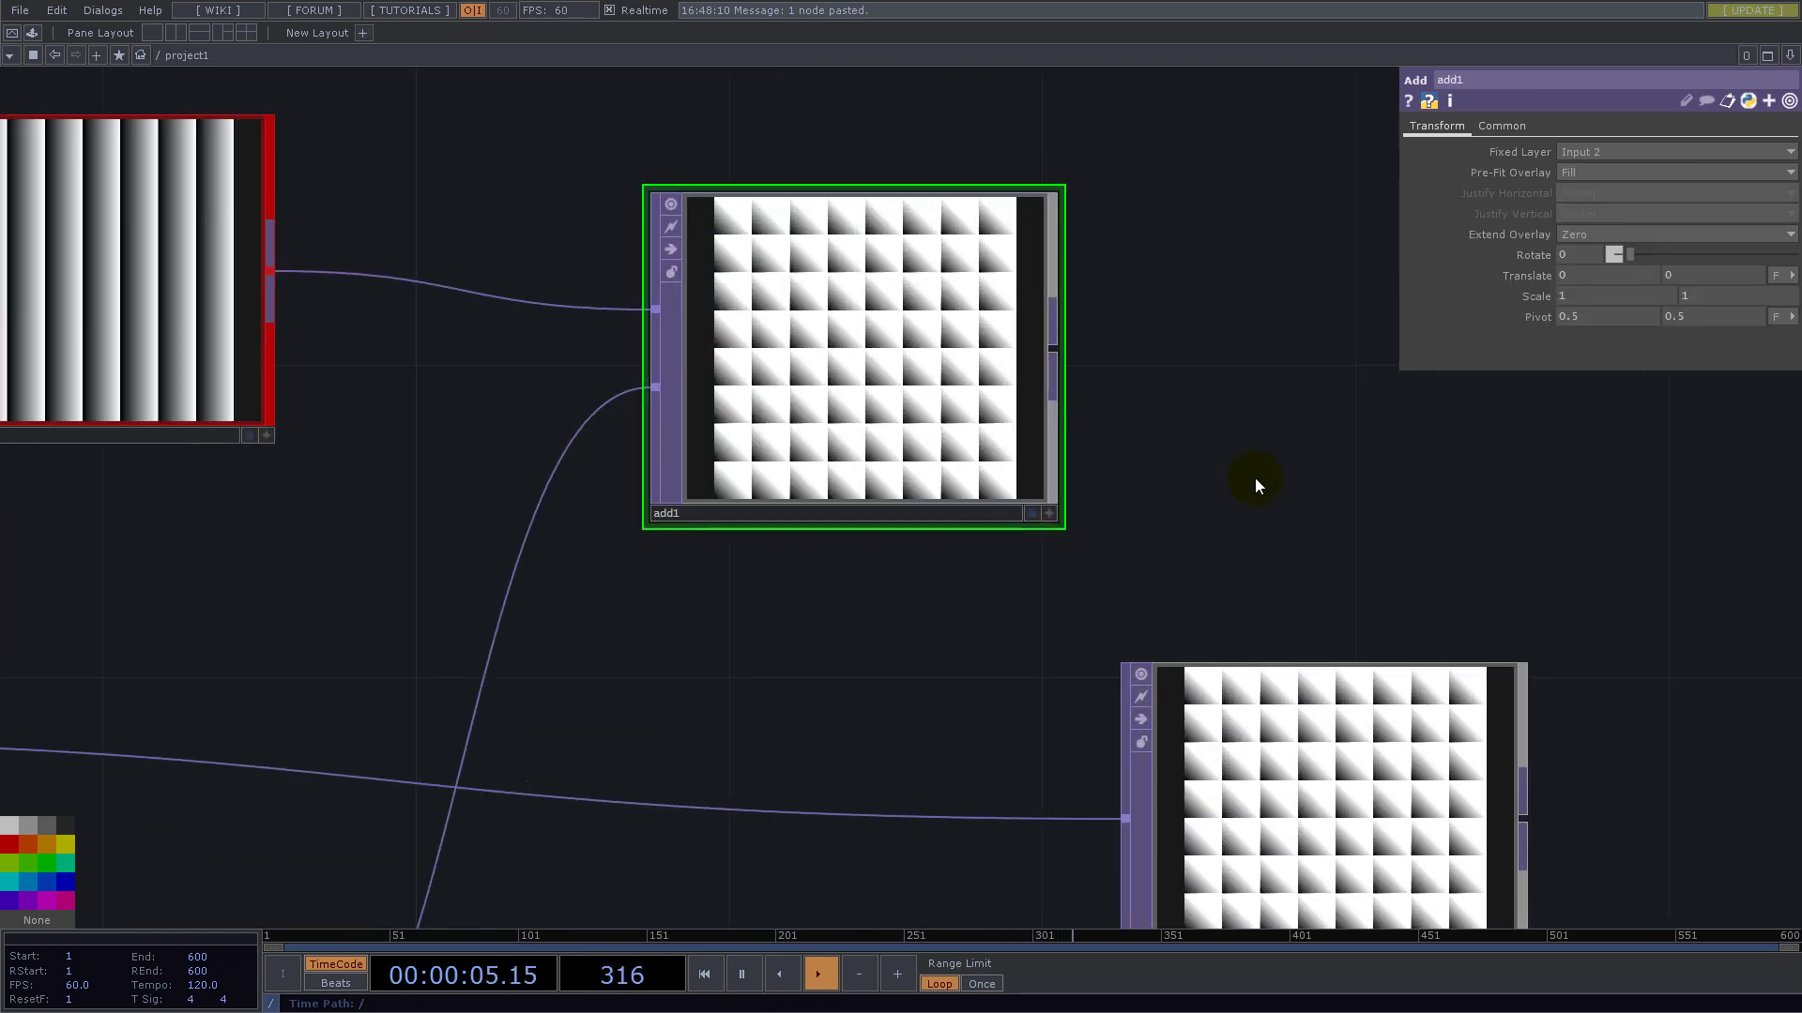
pyautogui.scroll(-5, 1256, 483)
pyautogui.click(1211, 549)
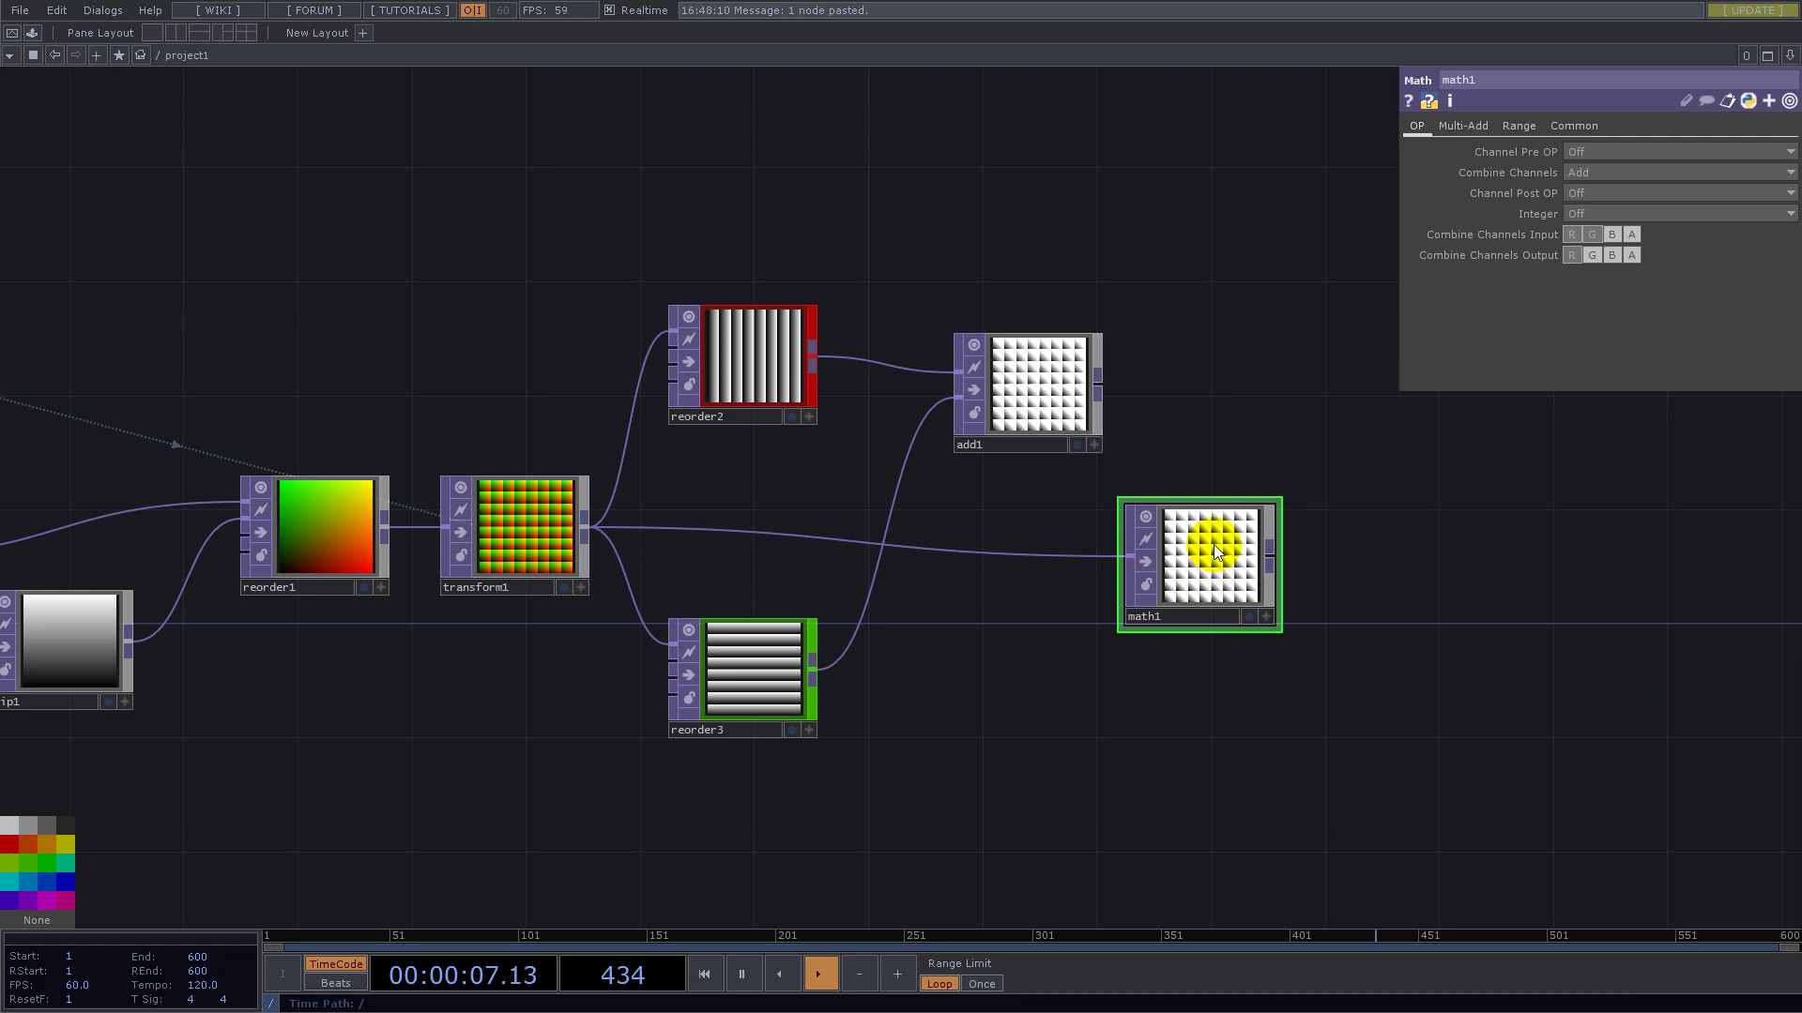
pyautogui.press('Delete')
pyautogui.moveTo(1035, 397); pyautogui.dragTo(1021, 362)
# - Select the Constant CHOP and the Ramp TOP together and move them away from the Flip TOP to free space
pyautogui.moveTo(1010, 628); pyautogui.dragTo(1548, 538)
pyautogui.scroll(-5, 1351, 567)
pyautogui.scroll(3, 1348, 569)
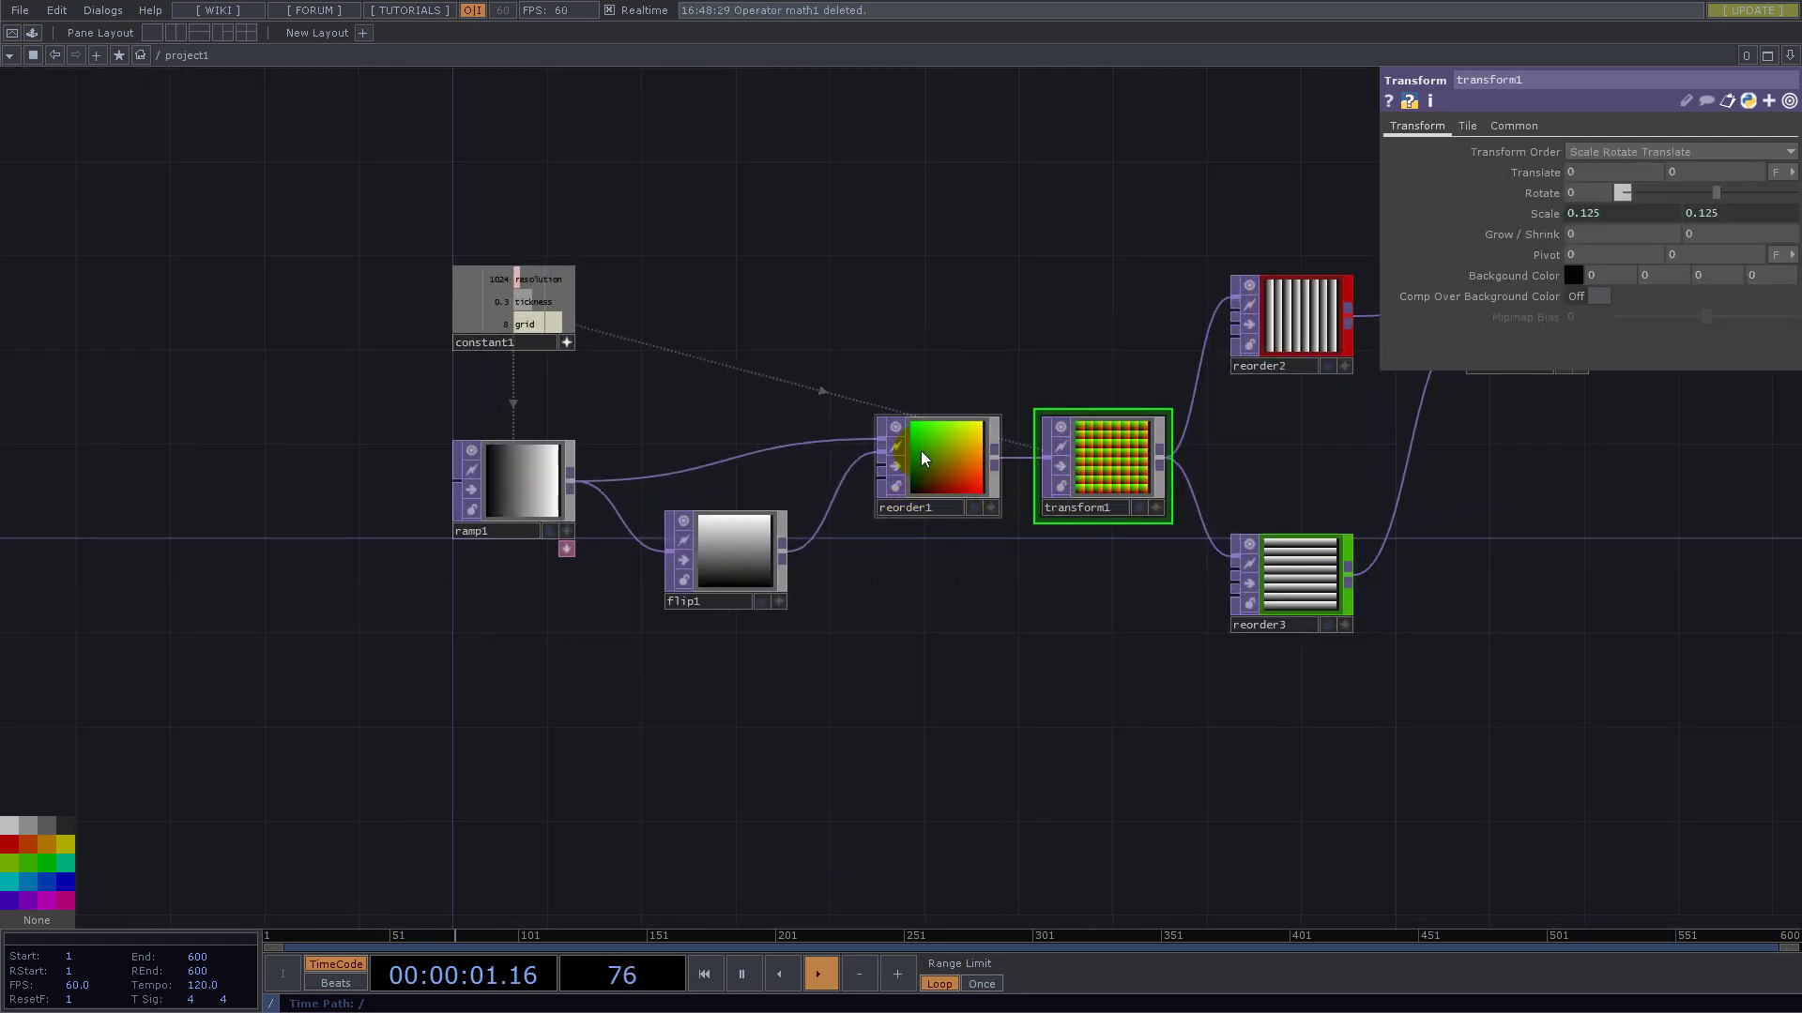
pyautogui.scroll(3, 923, 456)
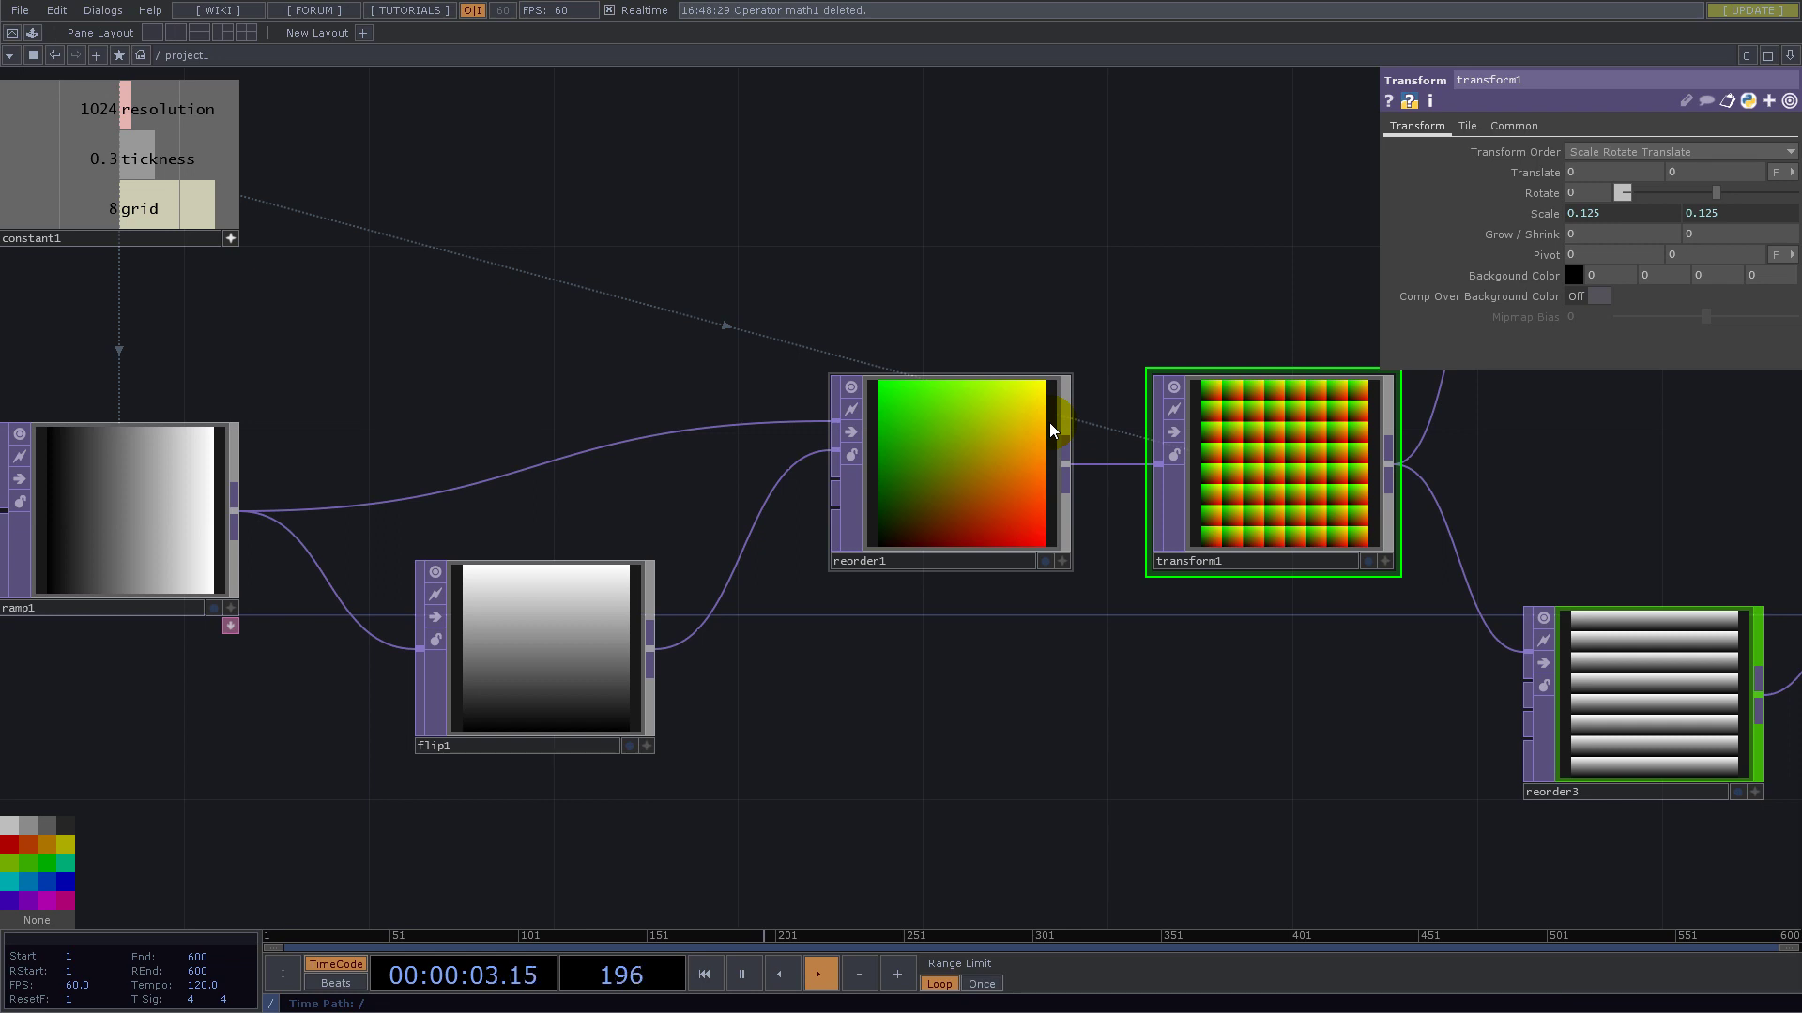
pyautogui.scroll(-4, 637, 358)
pyautogui.moveTo(532, 349); pyautogui.dragTo(1070, 357)
pyautogui.moveTo(765, 137); pyautogui.dragTo(959, 502, button='right')
pyautogui.moveTo(904, 438); pyautogui.dragTo(477, 439)
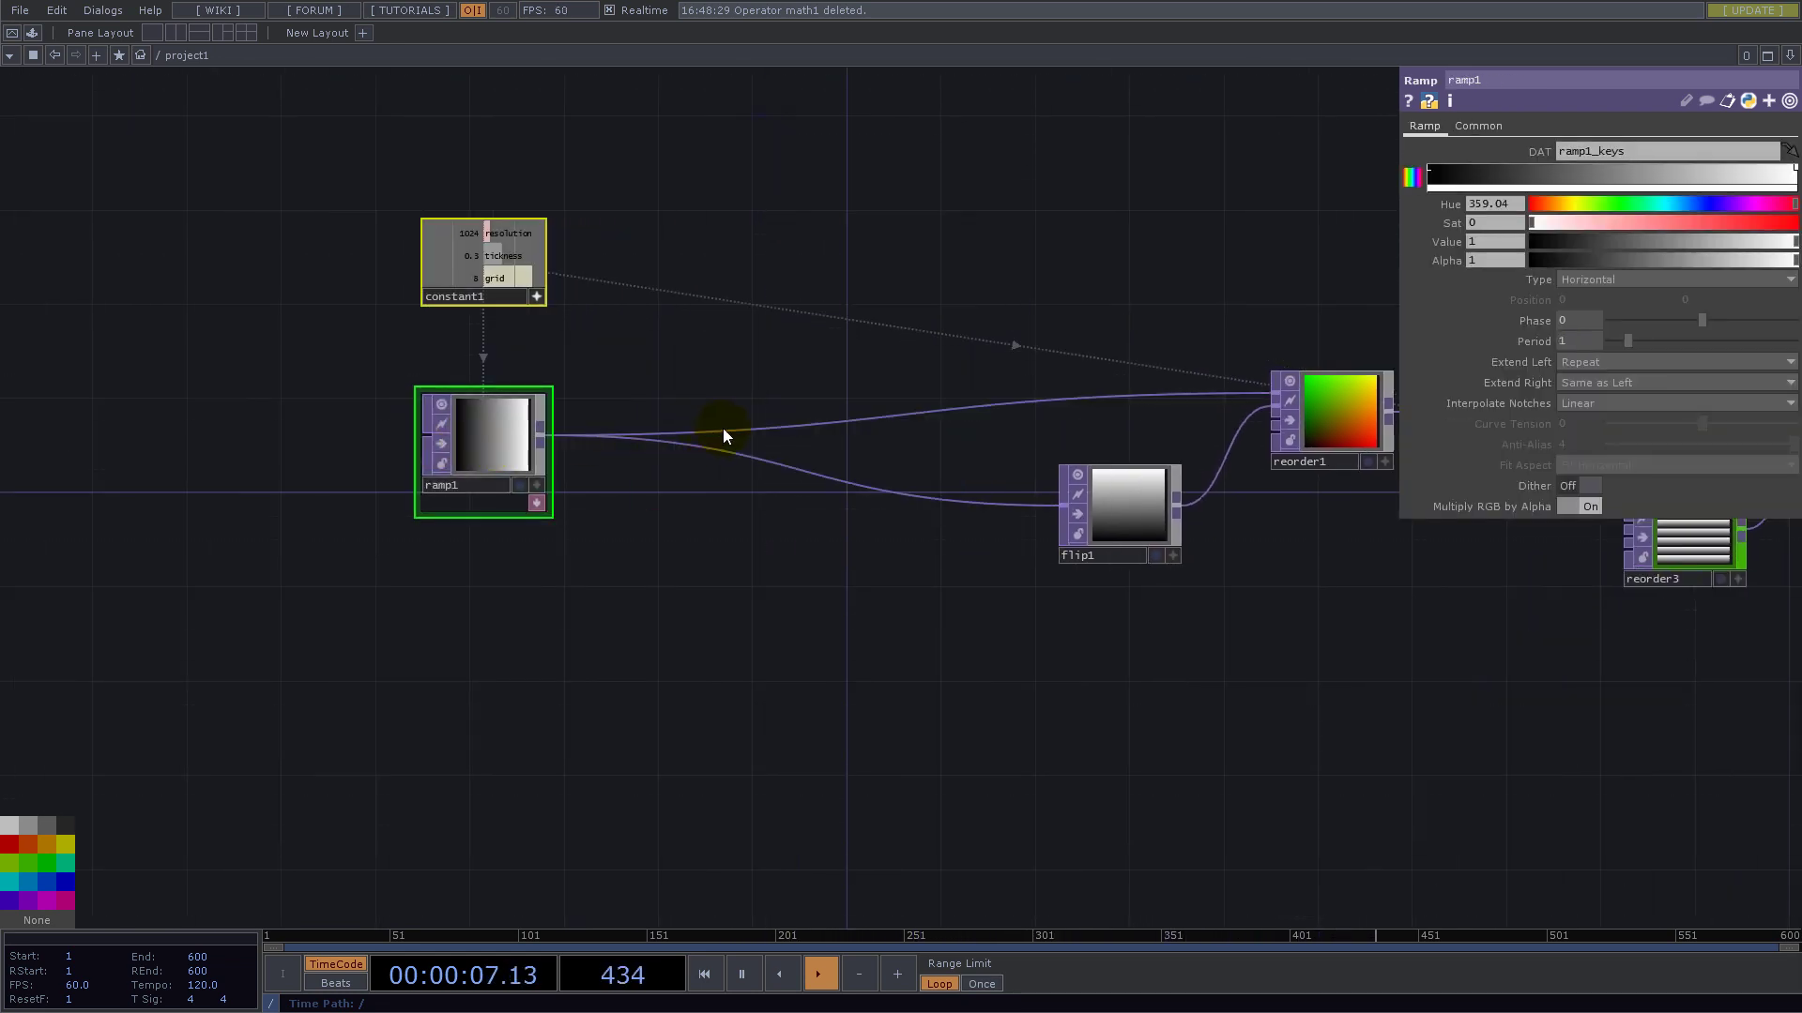
# - Insert a Math TOP after the Ramp TOP so that it feeds both the first Reorder TOP and the Flip TOP
pyautogui.rightClick(730, 428)
pyautogui.click(763, 407)
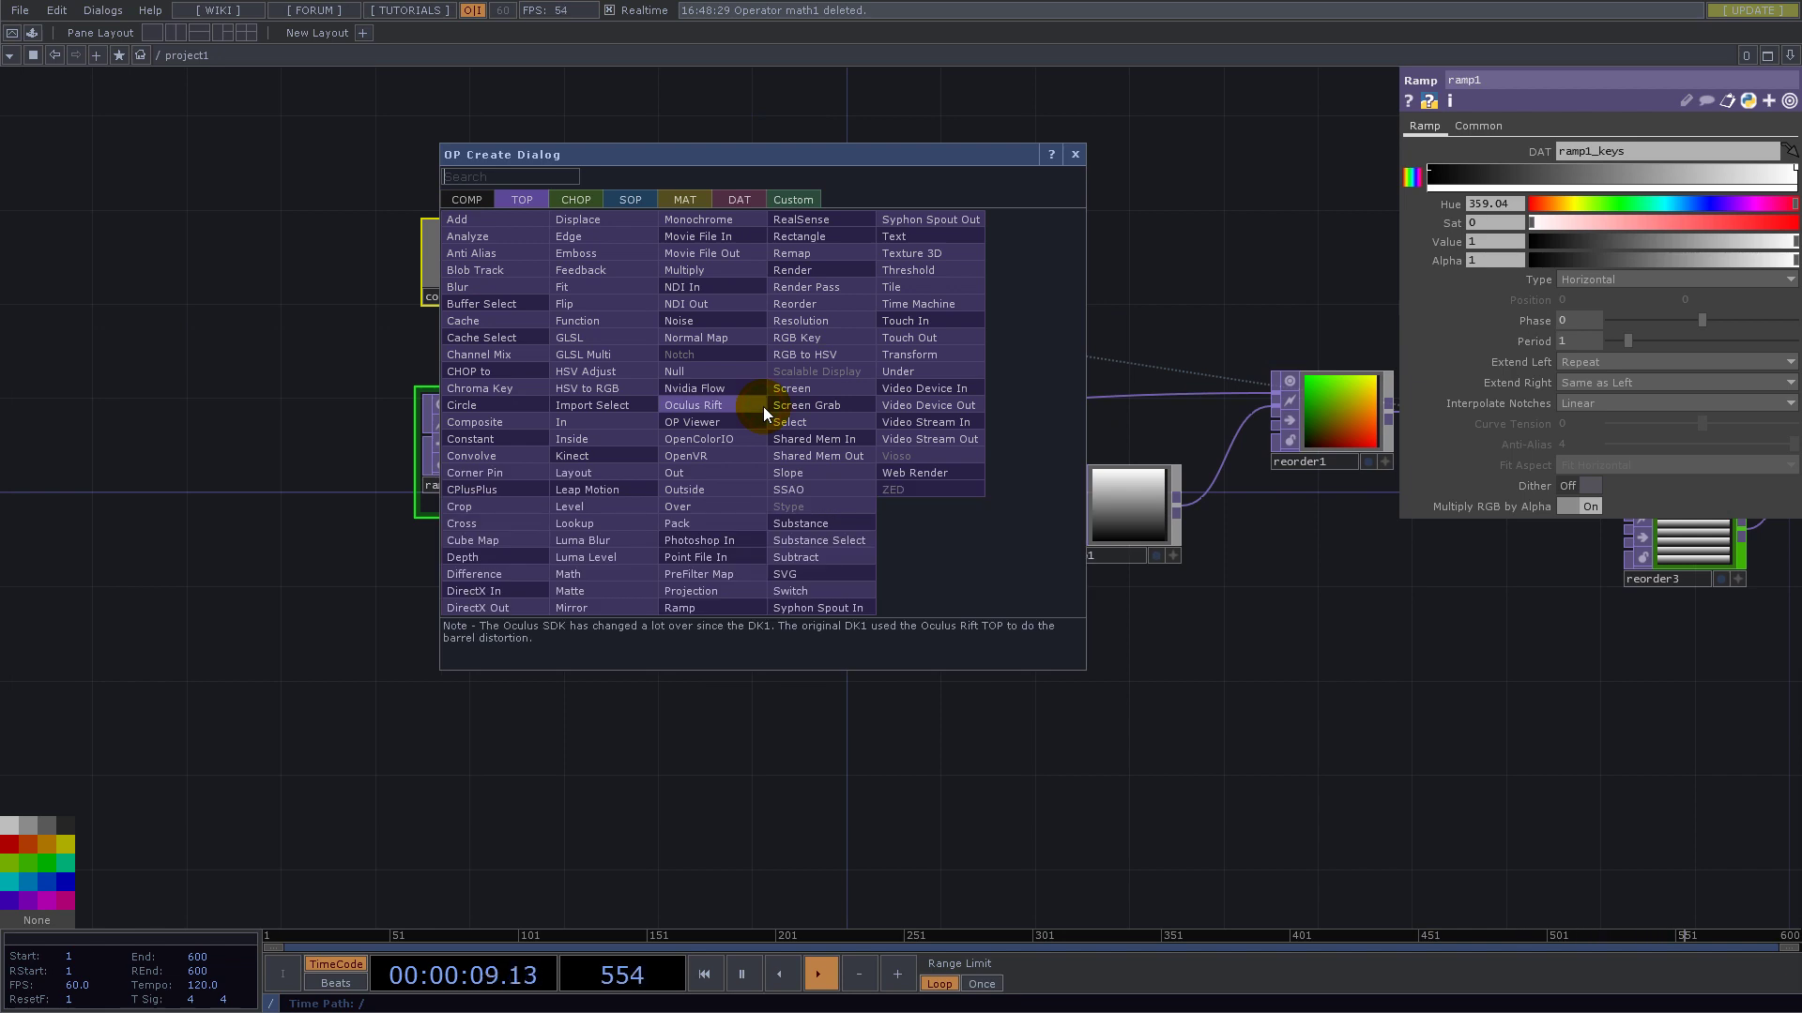
pyautogui.write('math')
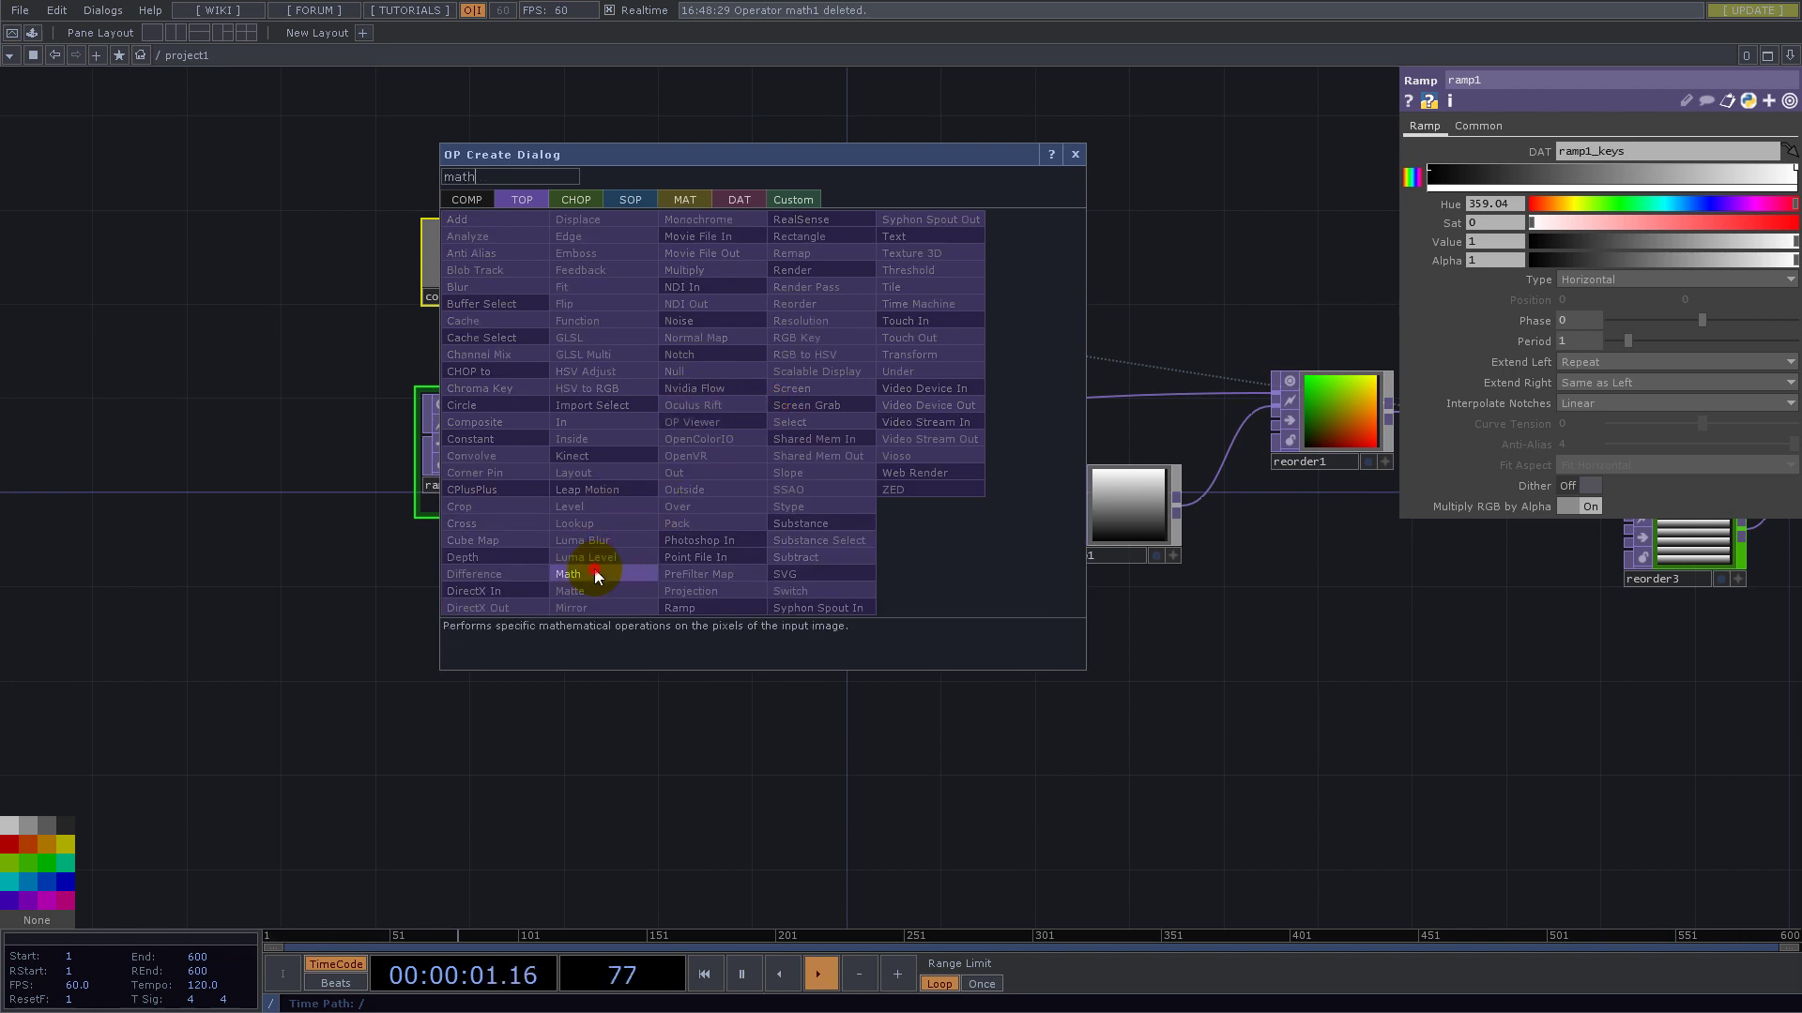
pyautogui.click(594, 575)
pyautogui.click(813, 433)
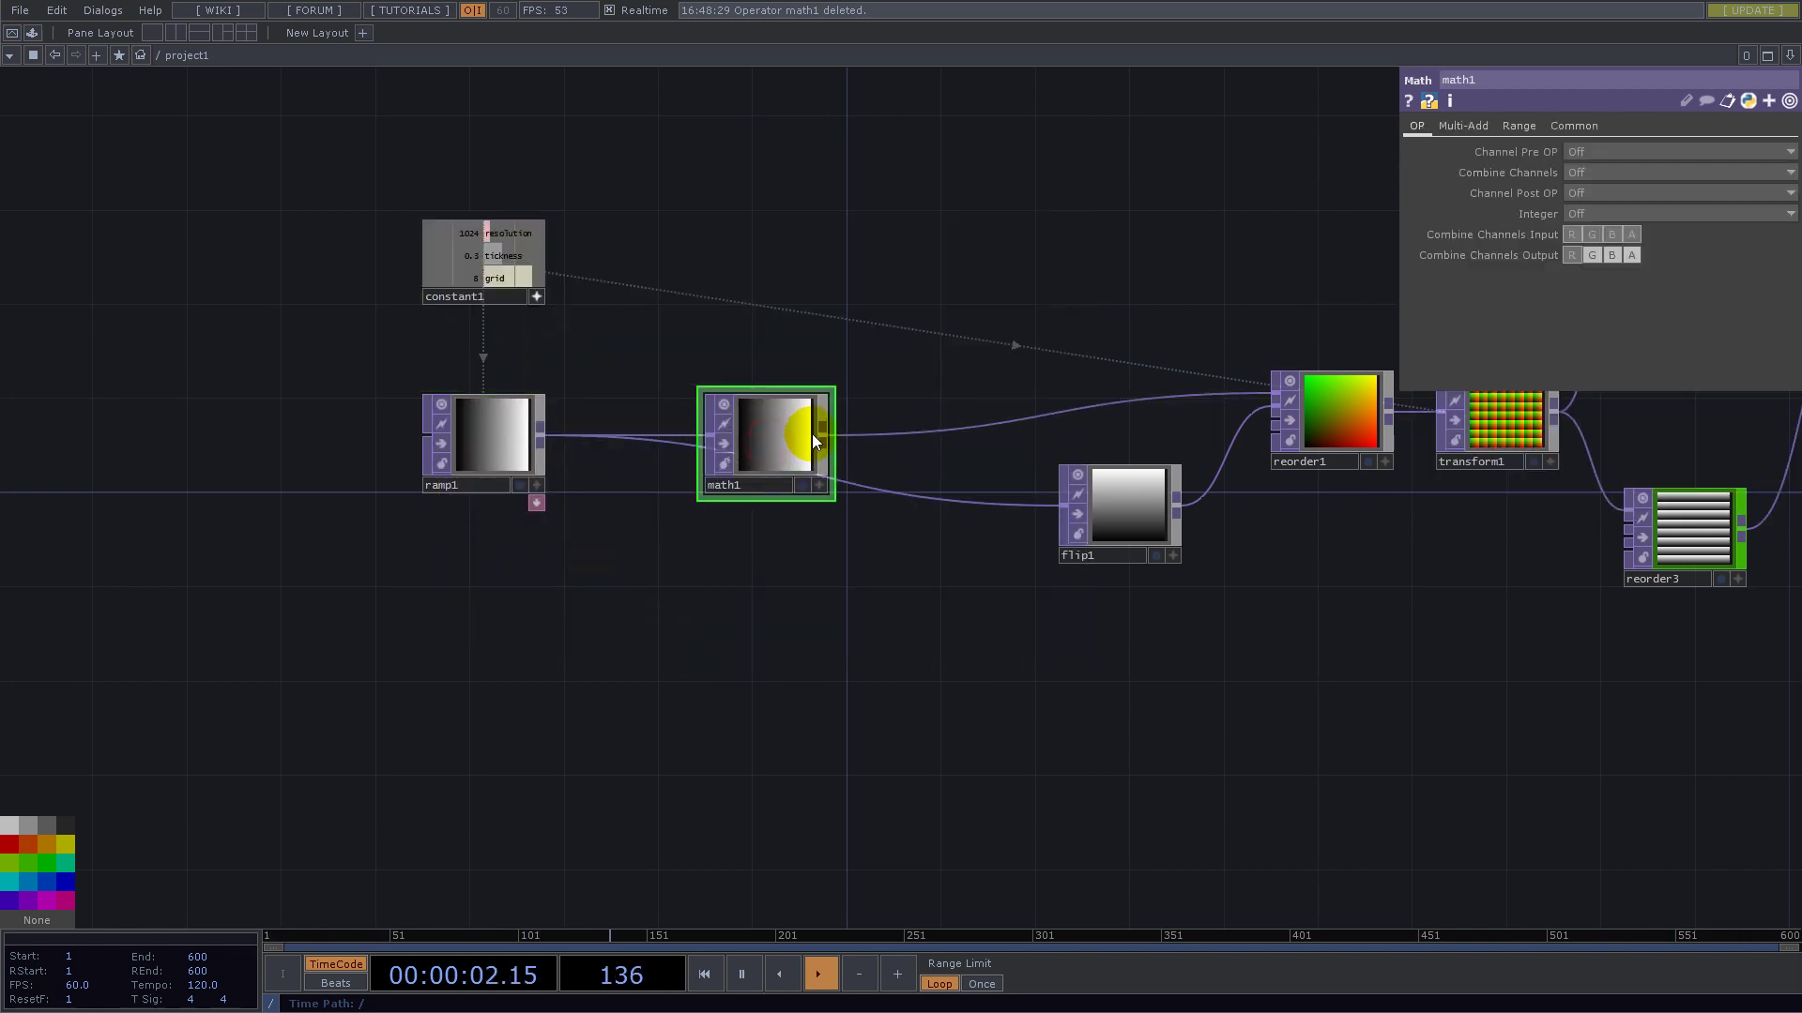
pyautogui.click(872, 489)
pyautogui.moveTo(937, 350); pyautogui.dragTo(834, 455)
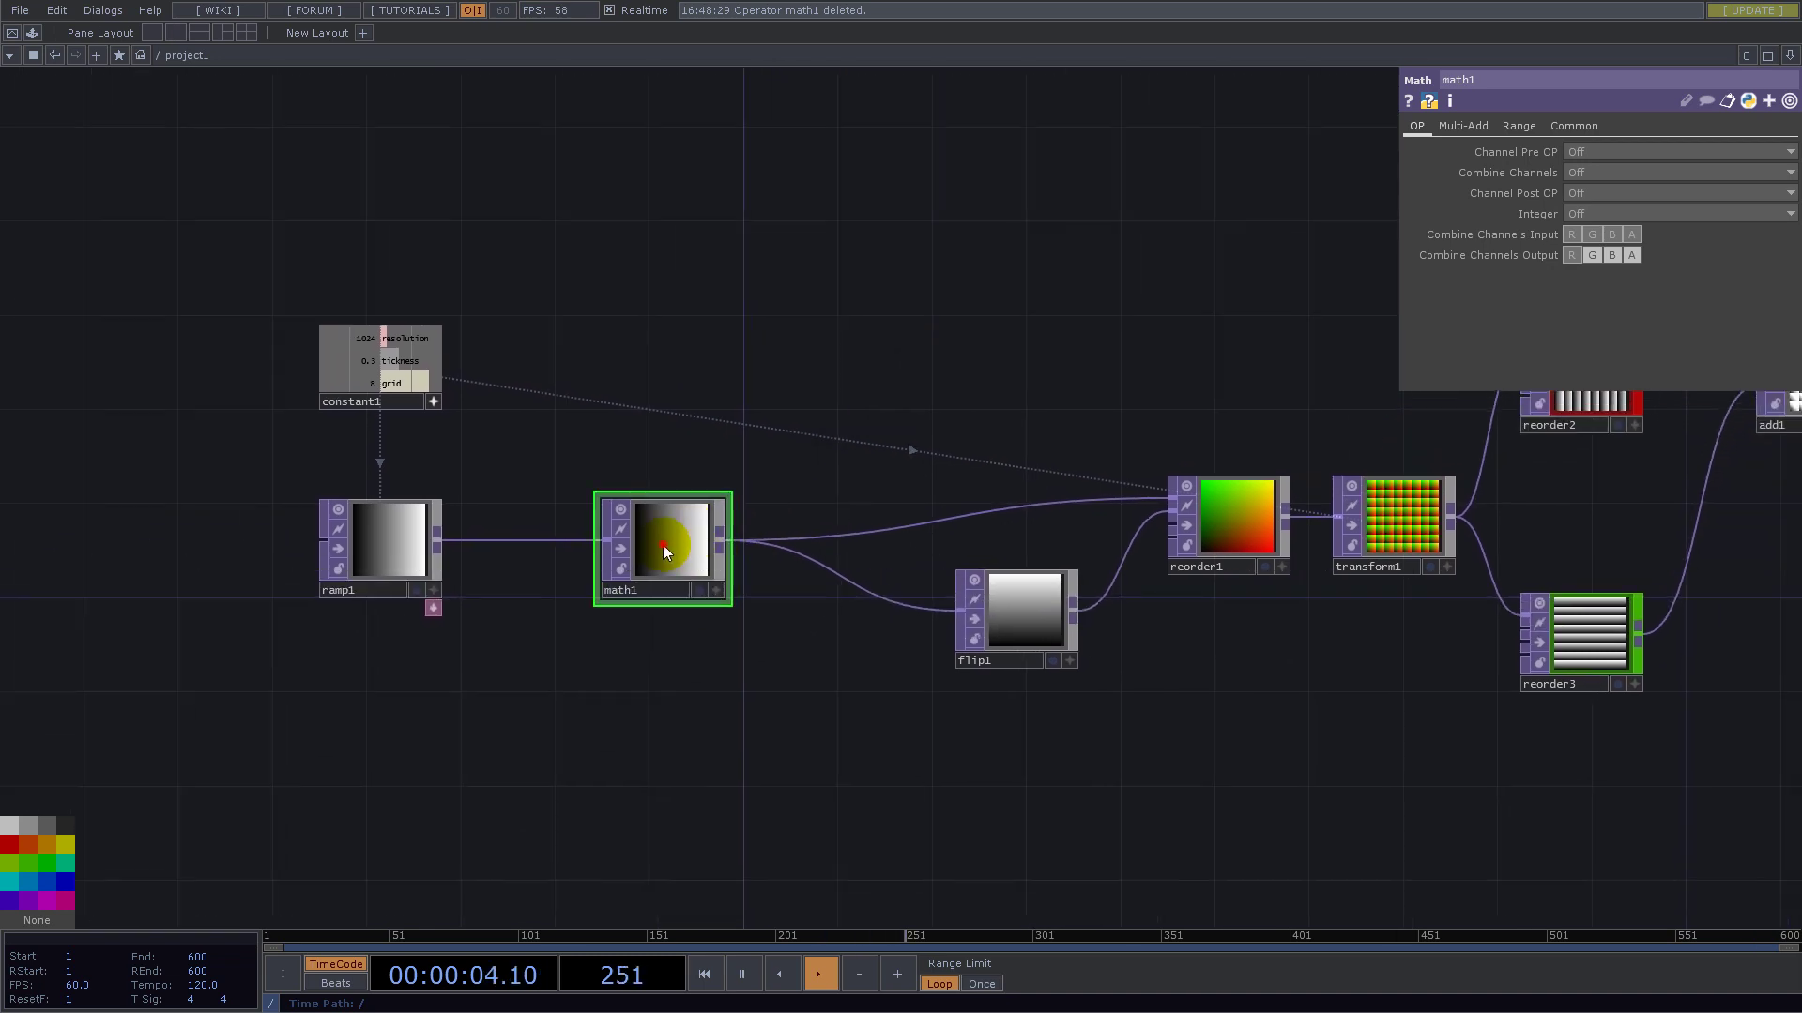
# - Set the To Range of the Math TOP after the Ramp TOP to -0.5 and 0.5
pyautogui.click(1518, 126)
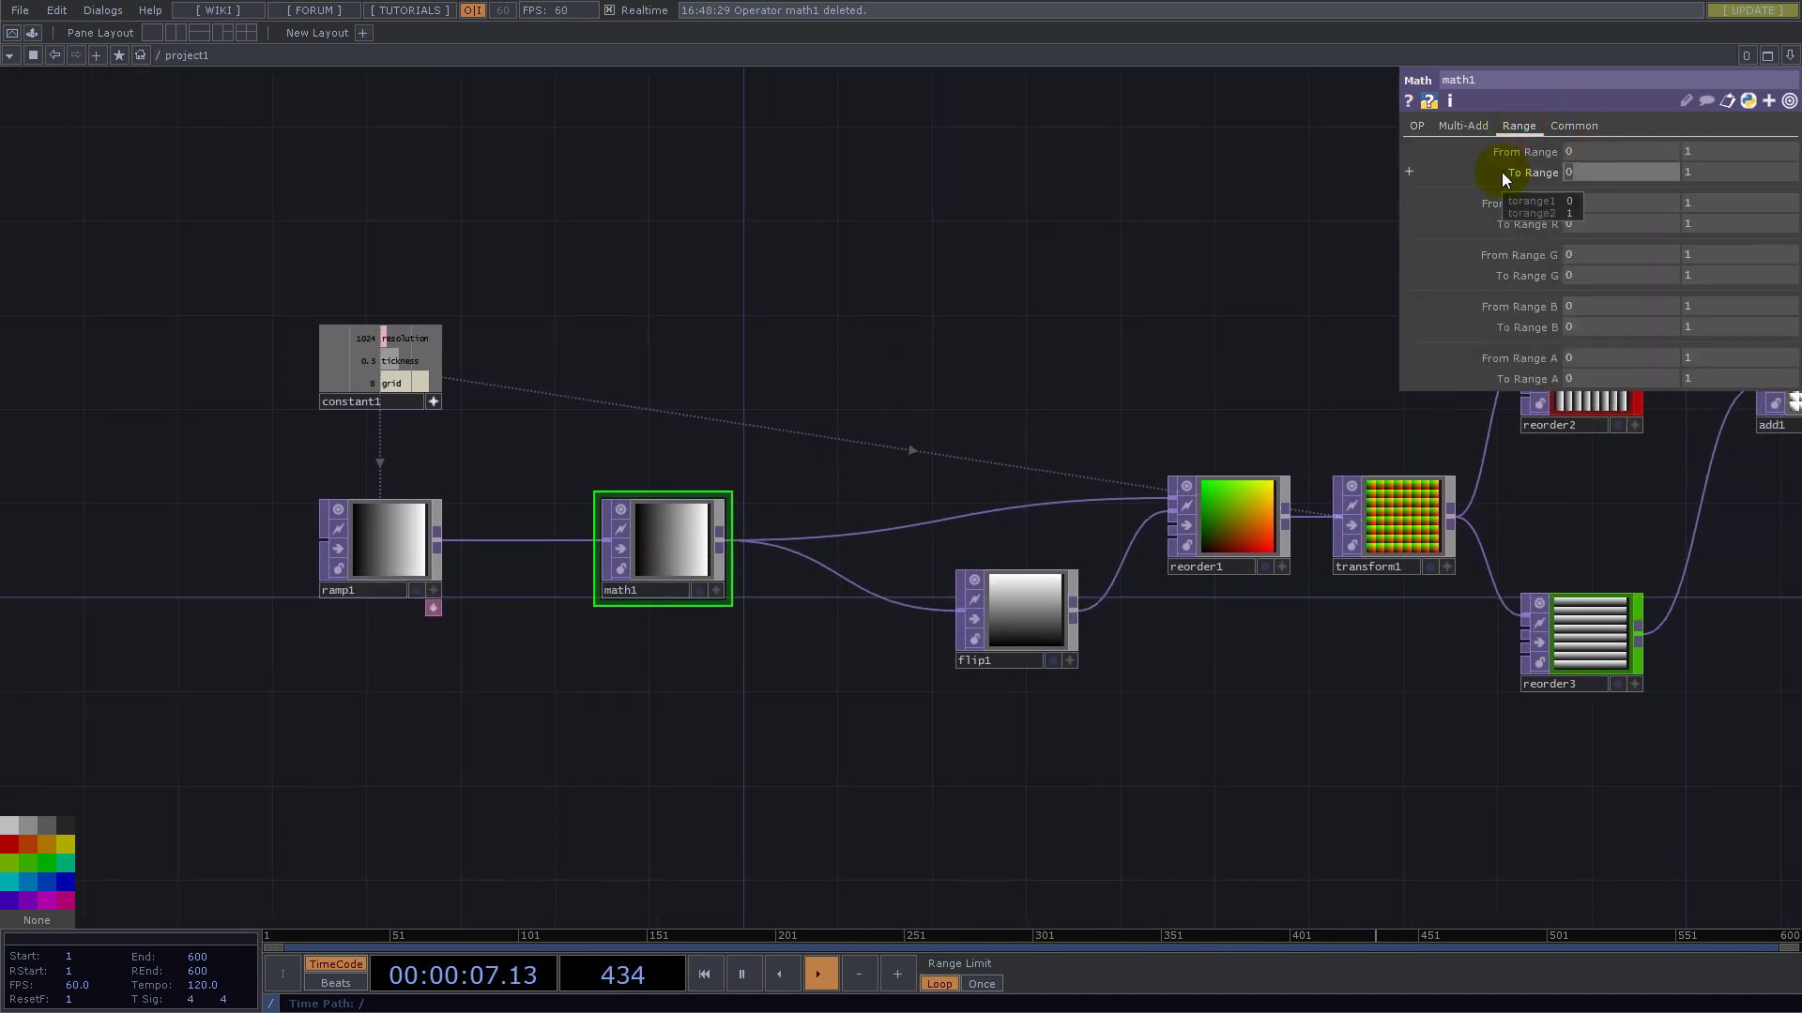
pyautogui.write('-0.5')
pyautogui.press('Tab')
pyautogui.write('0.0')
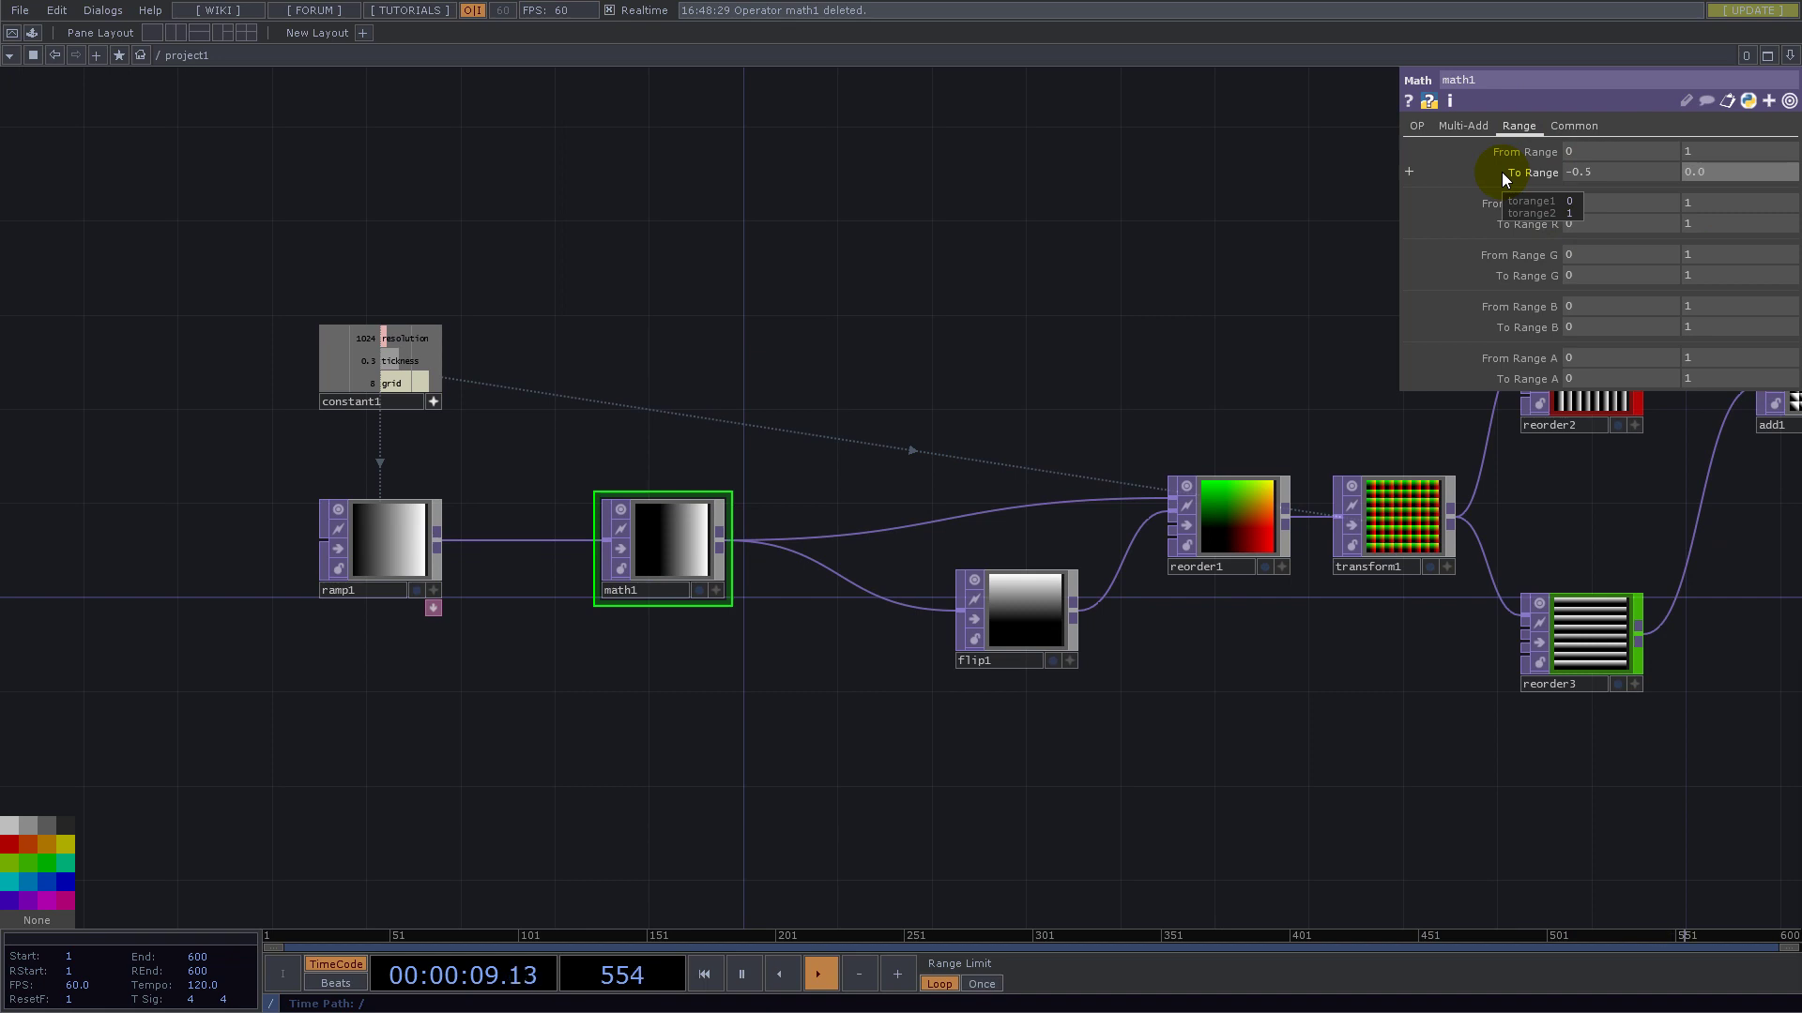
pyautogui.write('5')
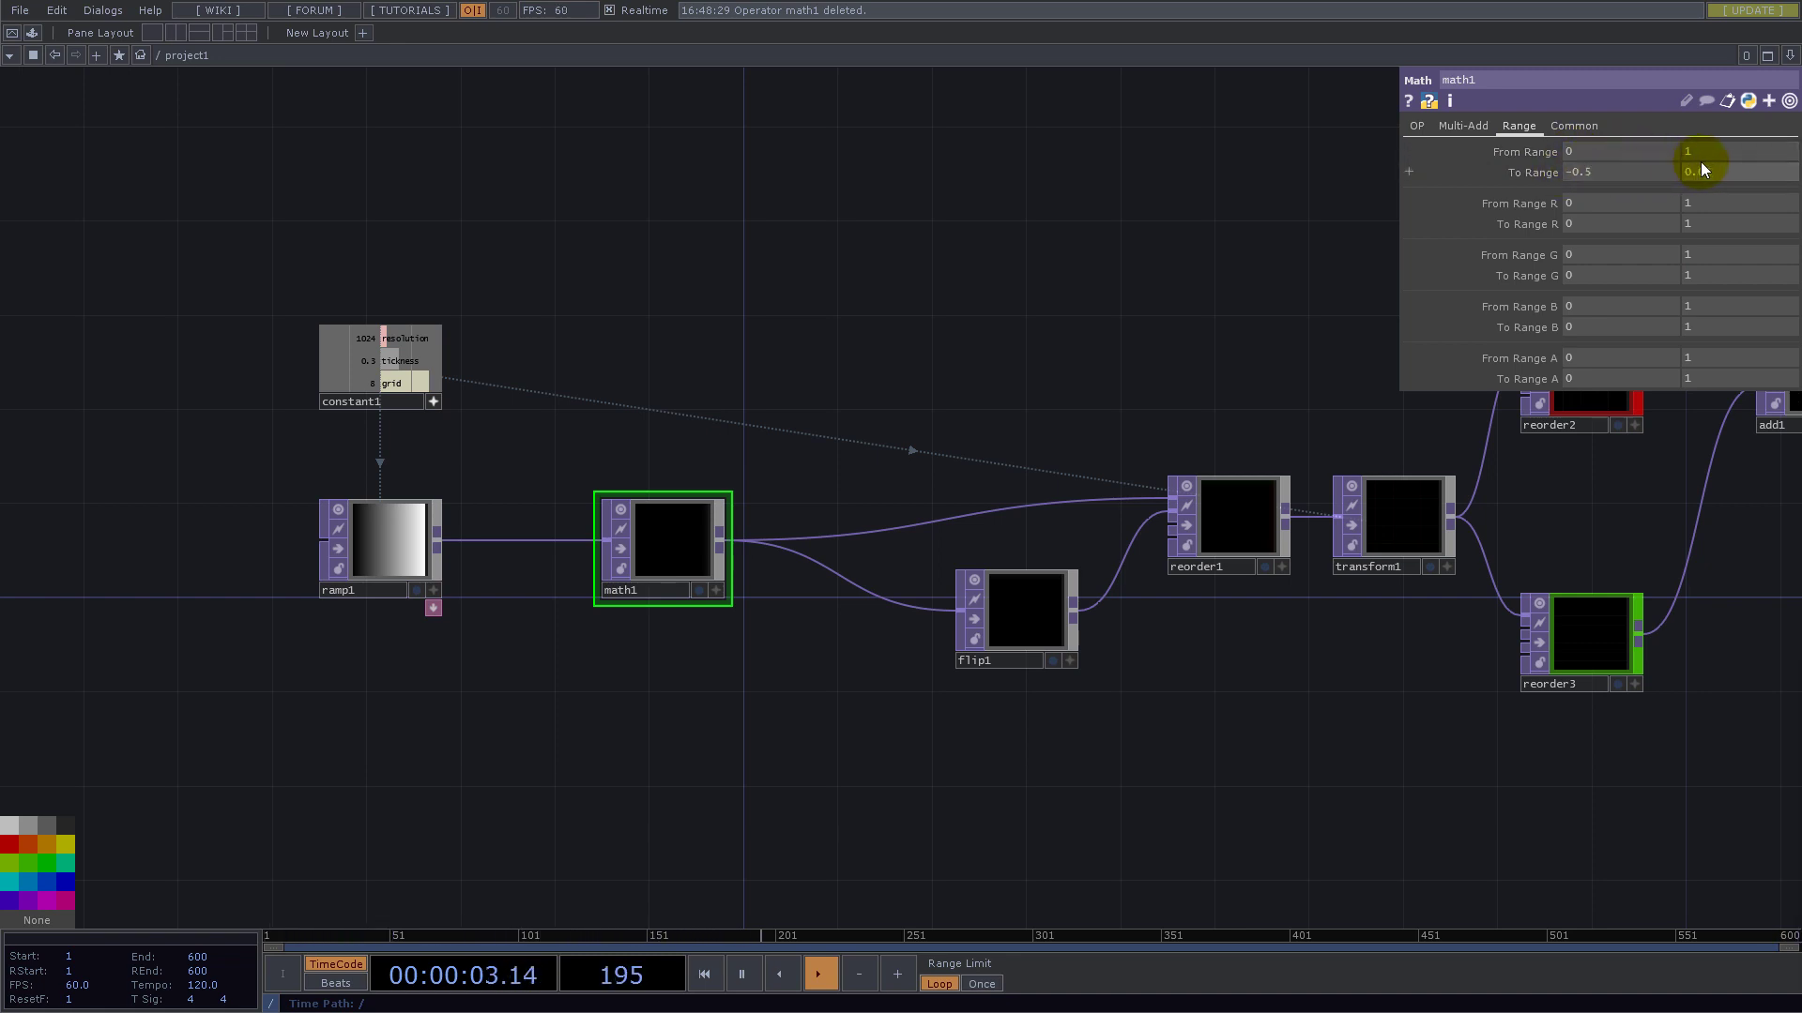
pyautogui.moveTo(1260, 189); pyautogui.dragTo(1006, 235)
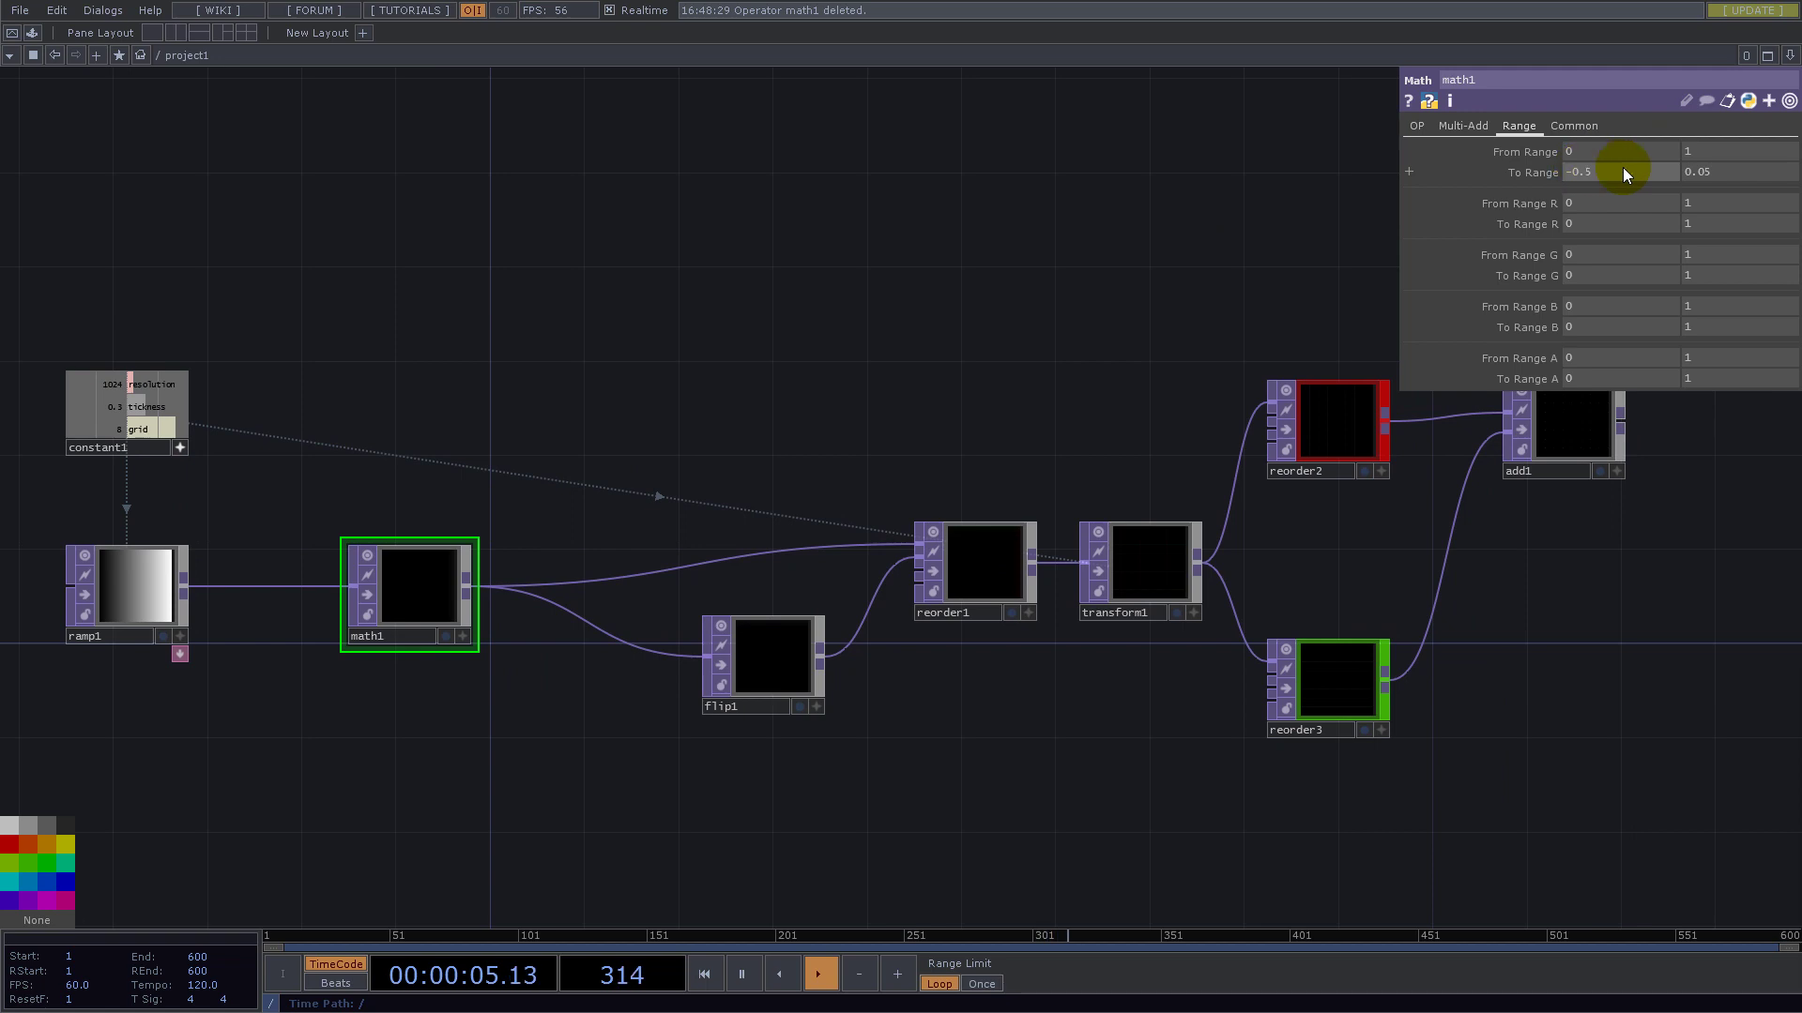
pyautogui.moveTo(930, 385); pyautogui.dragTo(892, 273)
pyautogui.moveTo(603, 353); pyautogui.dragTo(899, 325)
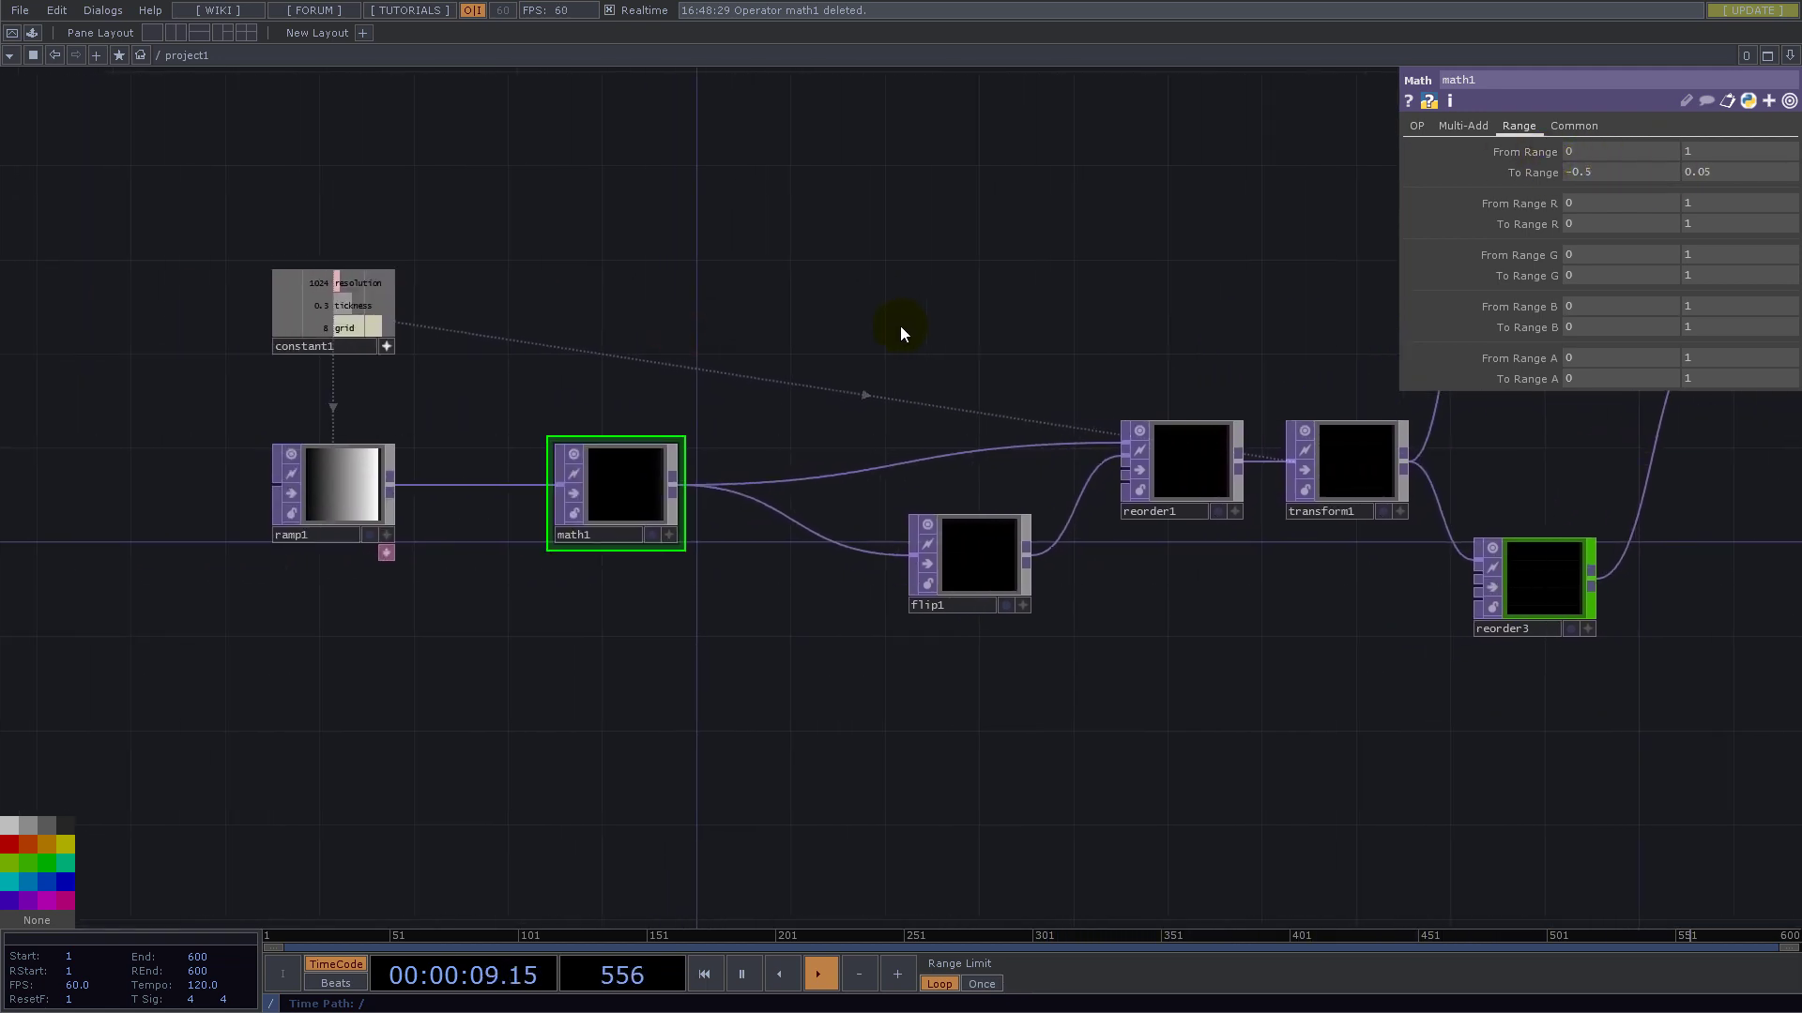
pyautogui.click(1701, 173)
pyautogui.press('BackSpace')
pyautogui.press('Return')
# - Examine the remapped patterns on the first Reorder, Transform, red Reorder and Add TOPs
pyautogui.moveTo(996, 319); pyautogui.dragTo(499, 402)
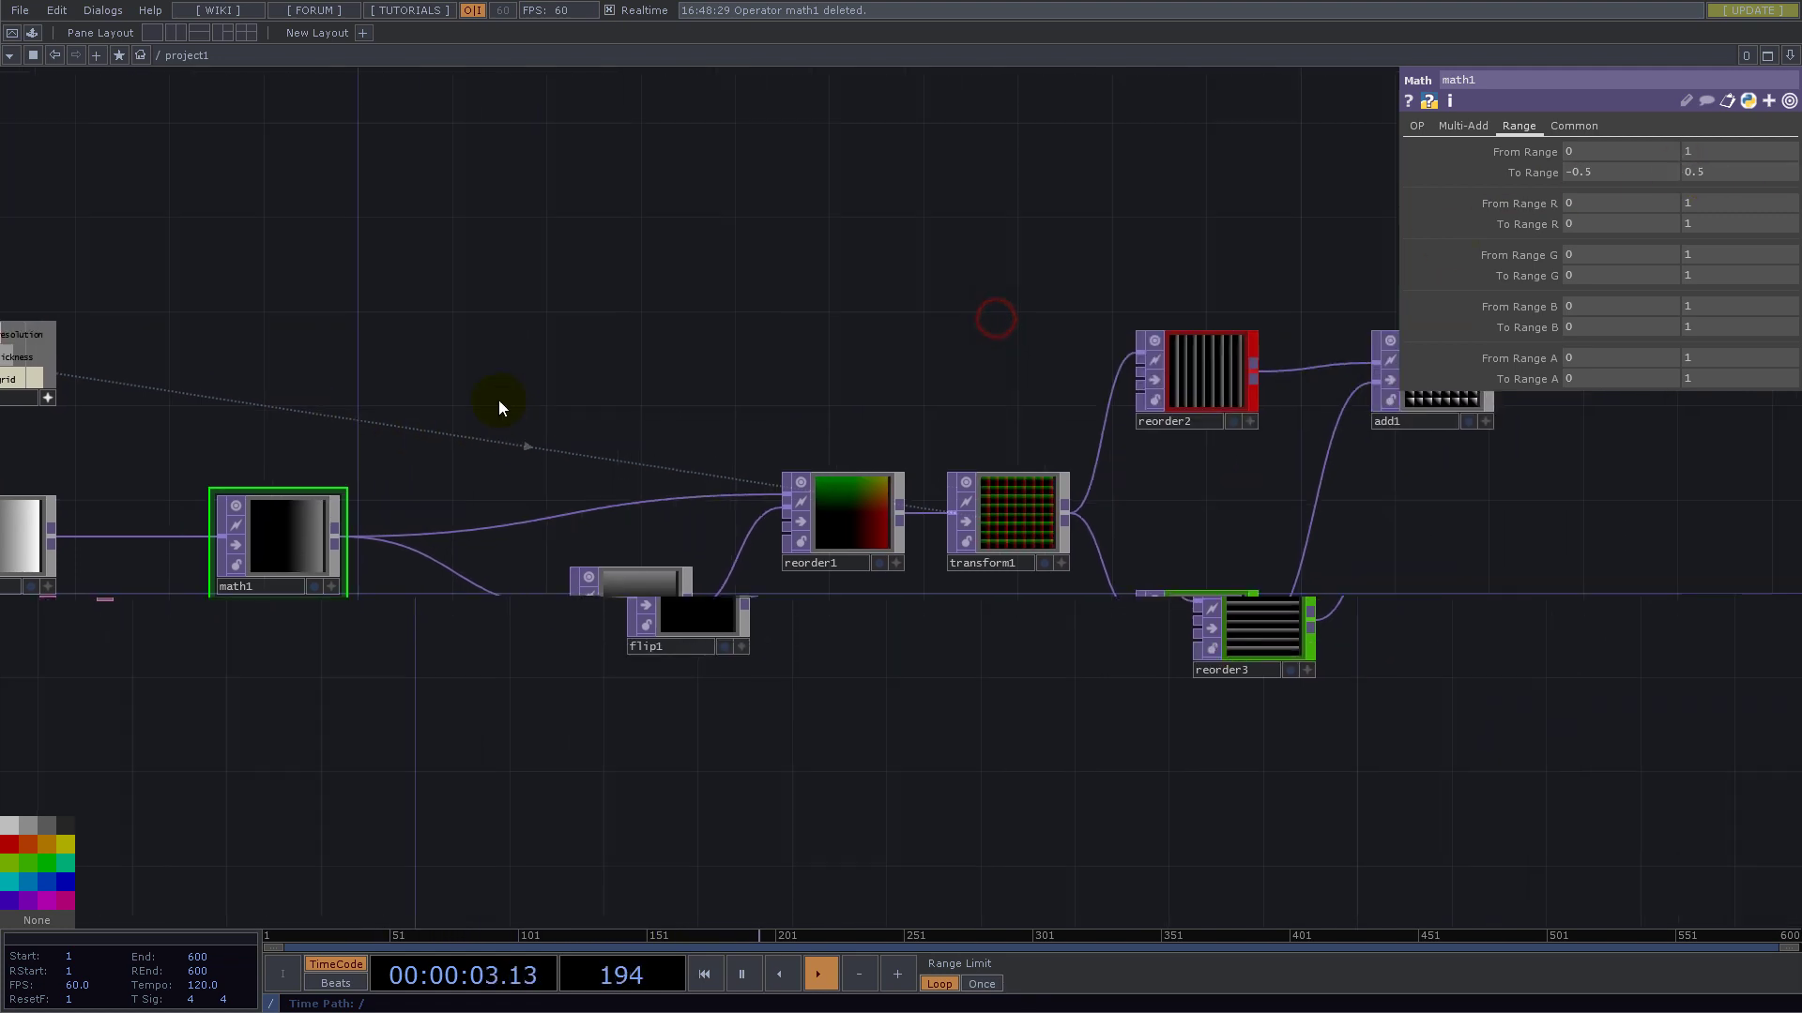
pyautogui.scroll(-3, 526, 432)
pyautogui.scroll(8, 563, 507)
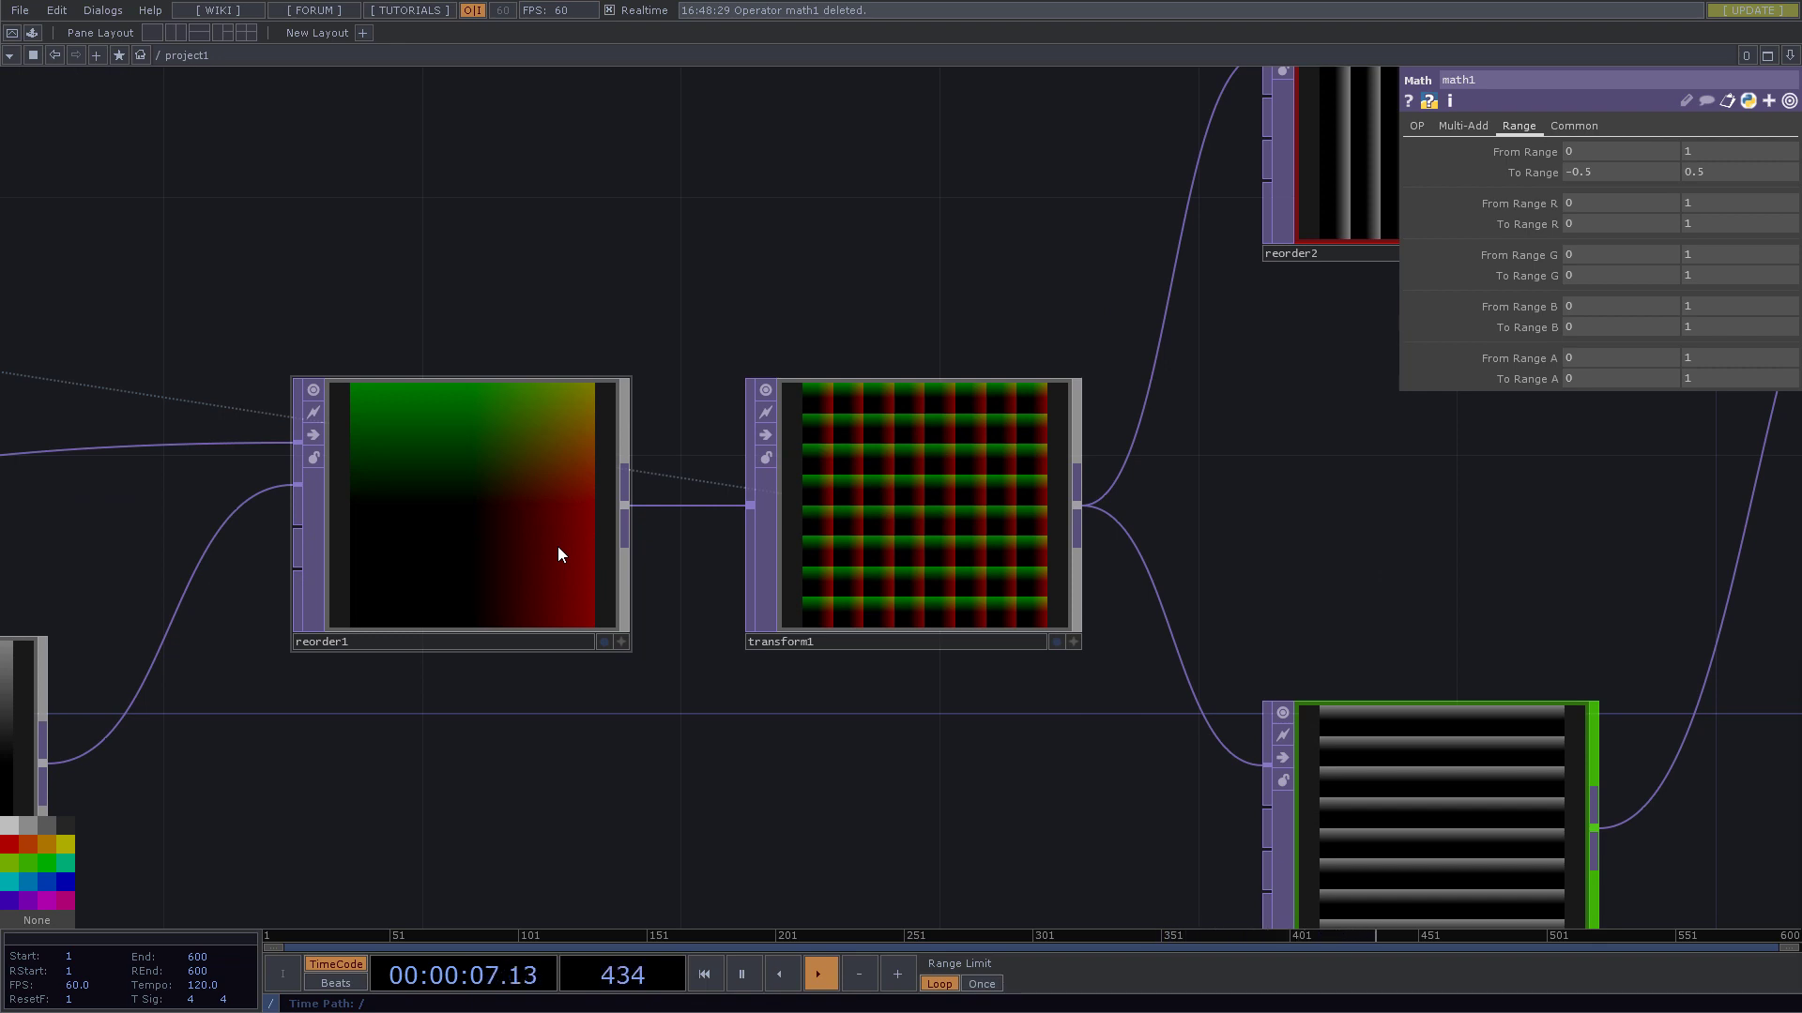
pyautogui.scroll(-5, 558, 546)
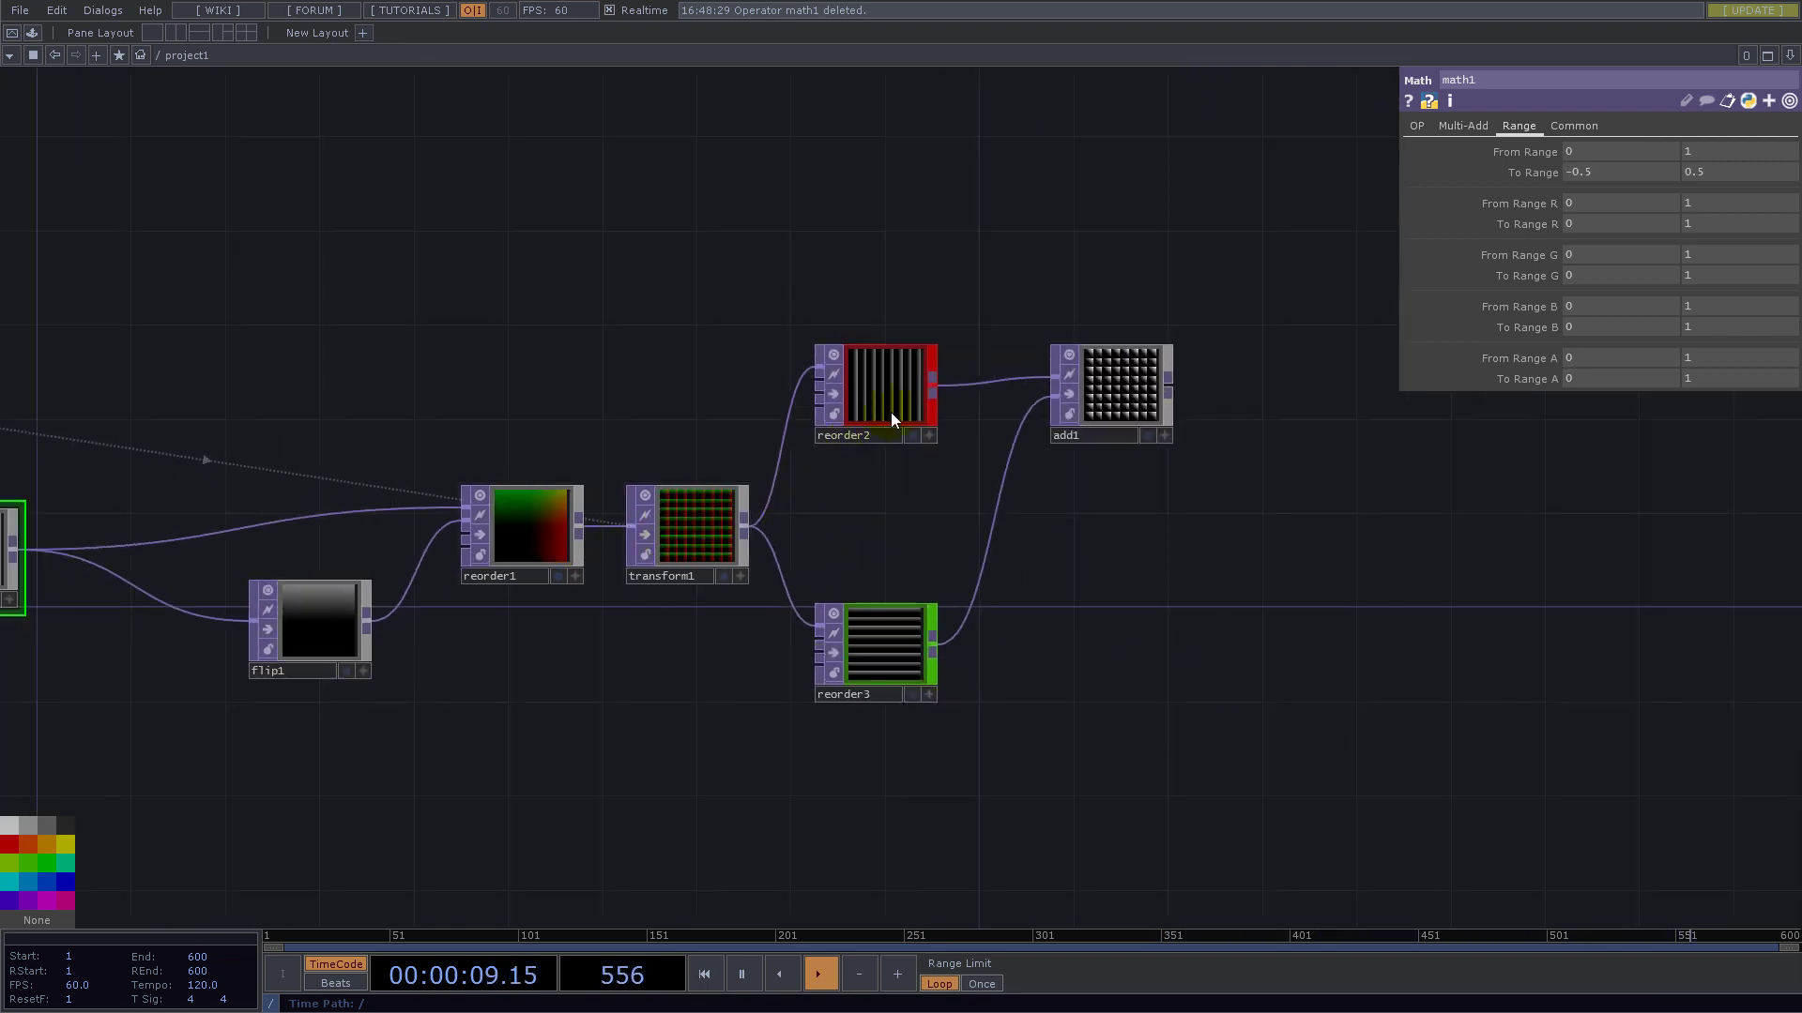
pyautogui.scroll(4, 1053, 394)
pyautogui.moveTo(733, 592); pyautogui.dragTo(305, 549)
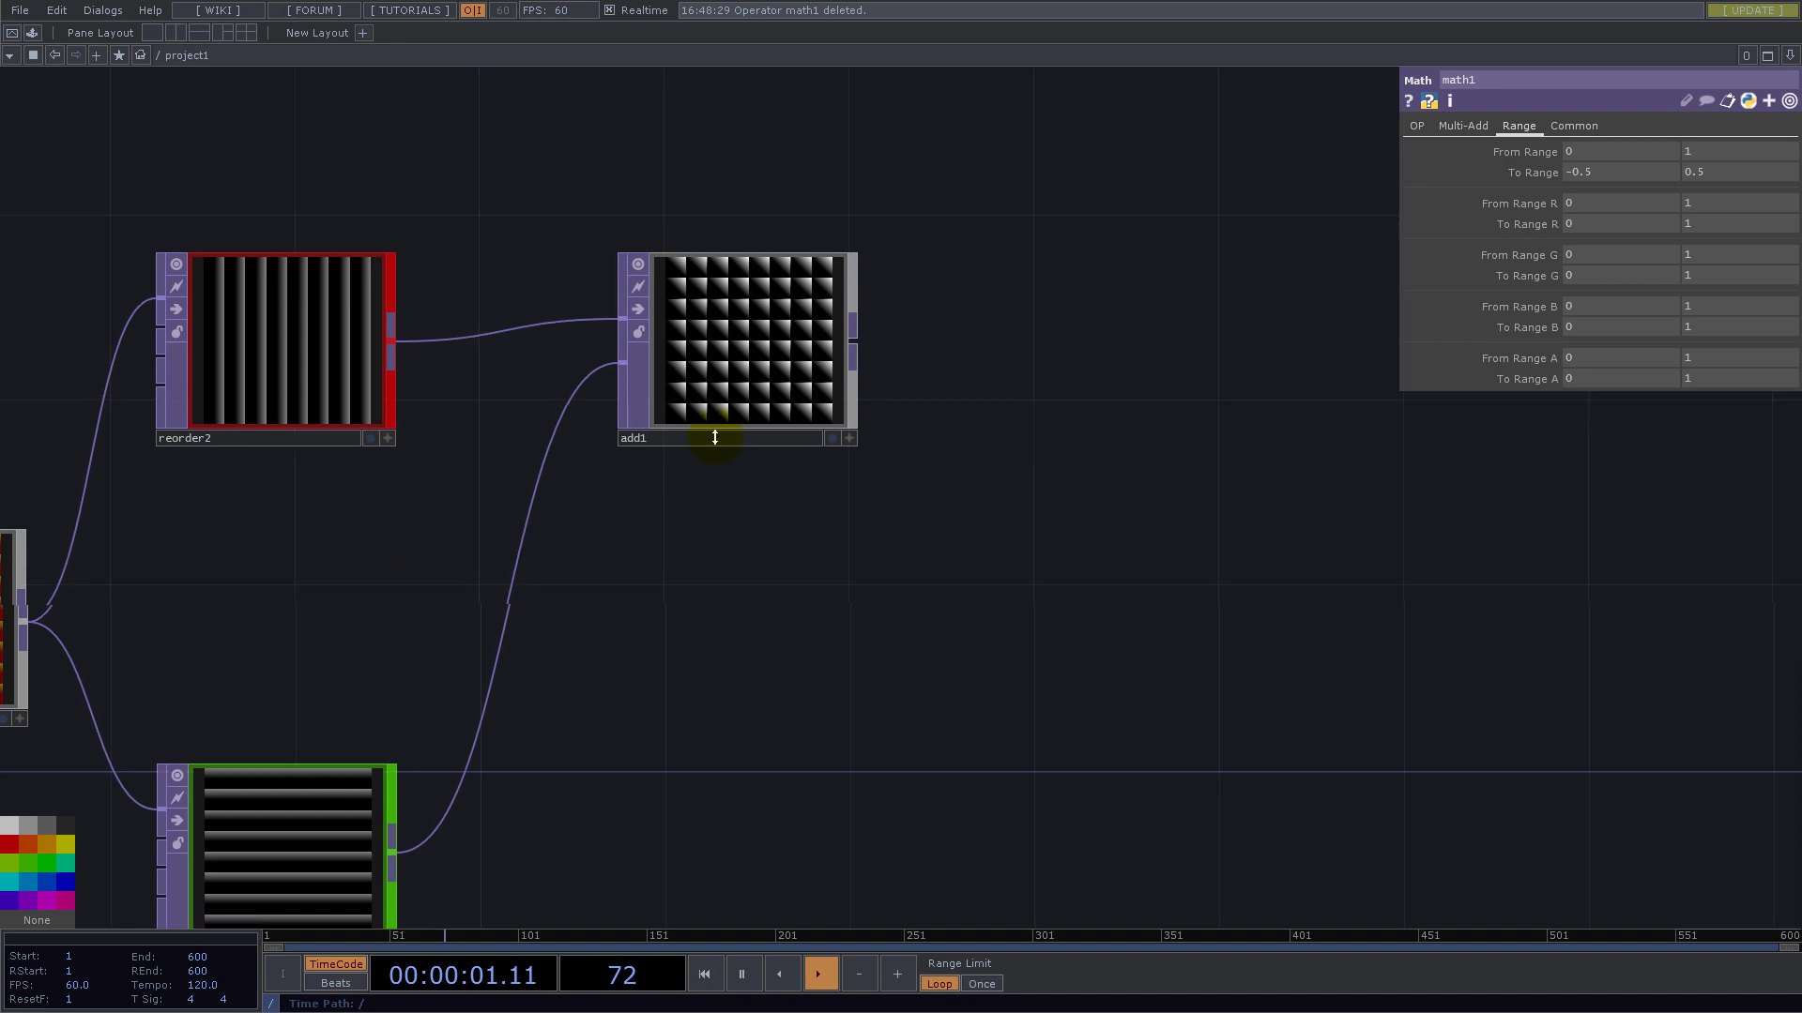
pyautogui.scroll(5, 795, 313)
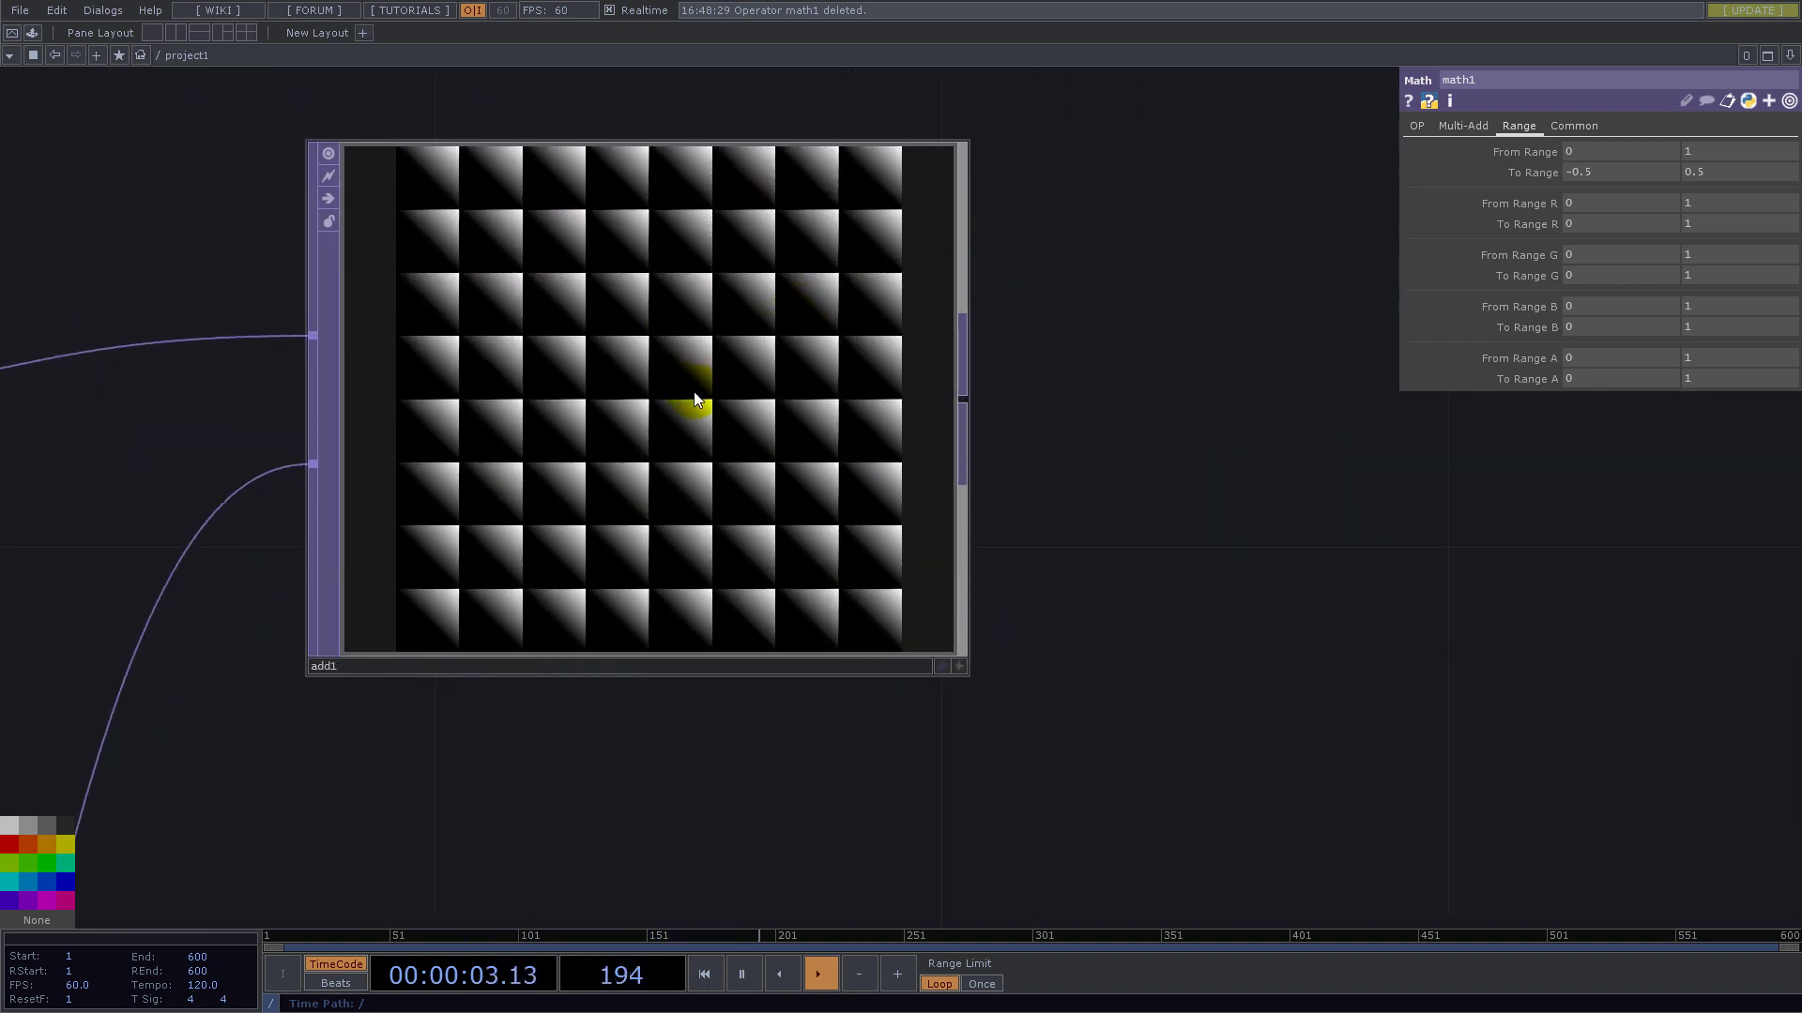
# - Add a Math TOP after the Add TOP and set its Channel Post OP to Positive
pyautogui.scroll(-3, 614, 423)
pyautogui.rightClick(798, 405)
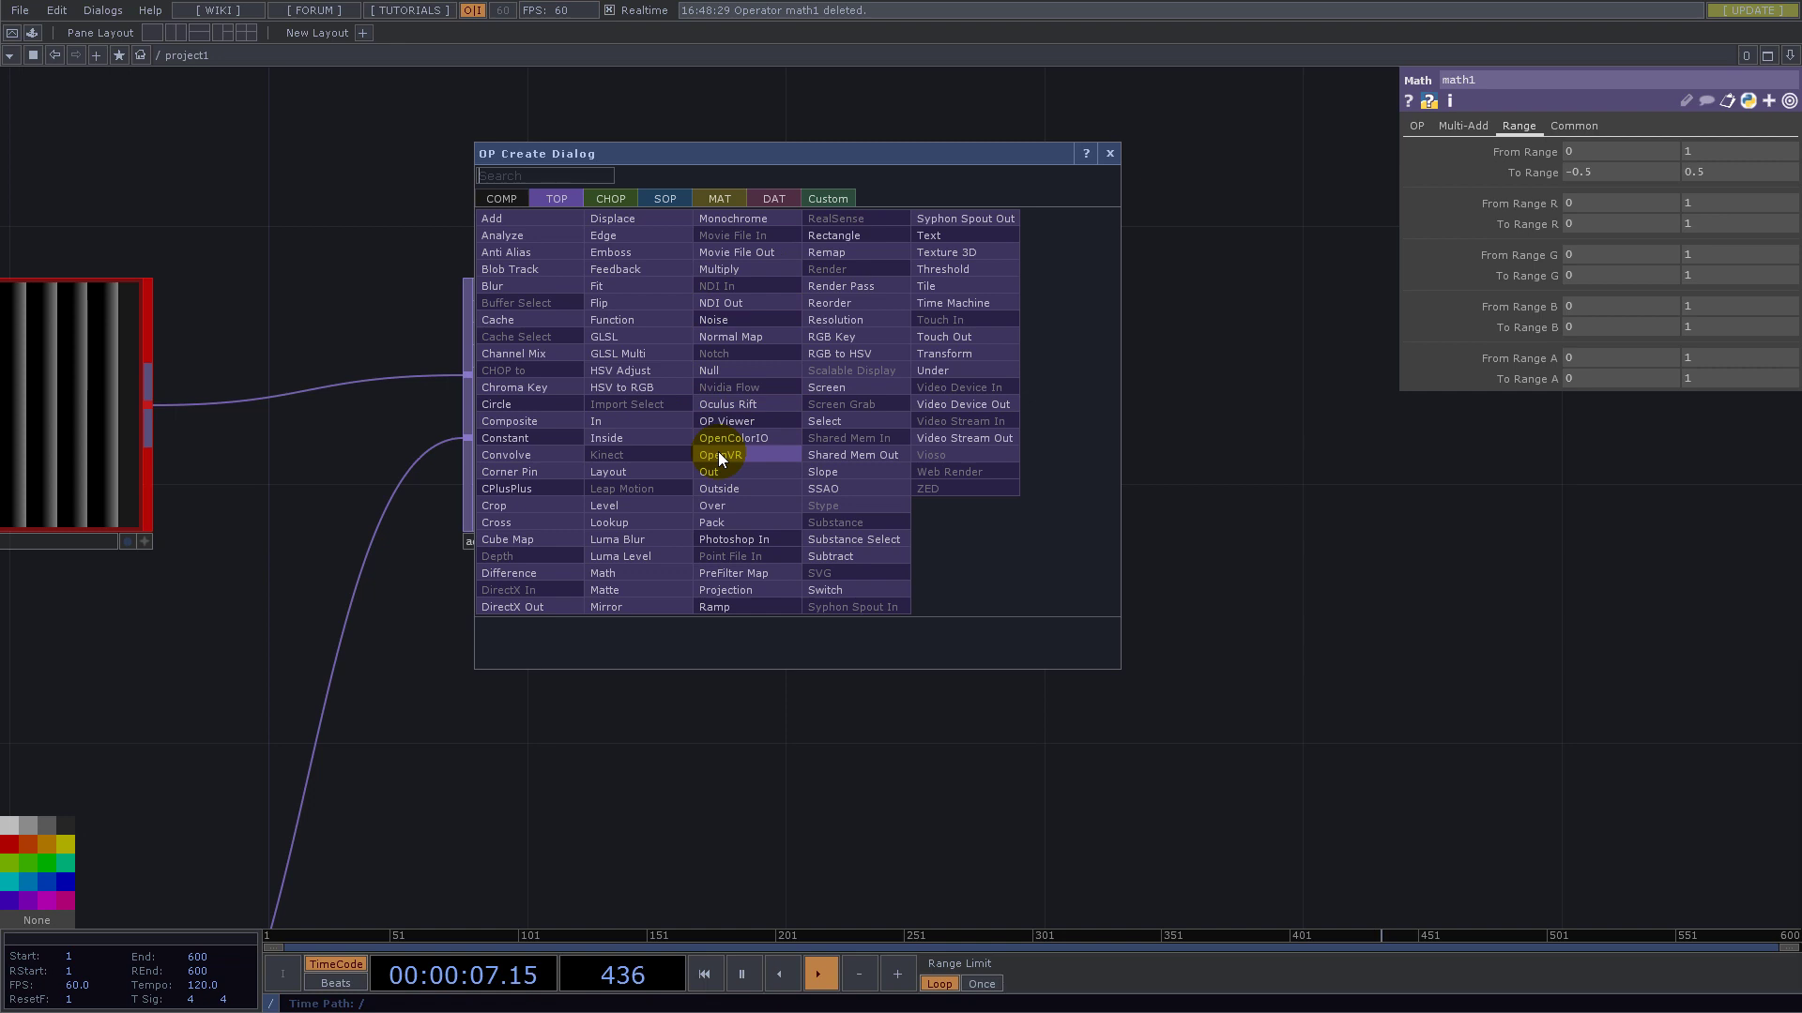
pyautogui.write('math')
pyautogui.press('Return')
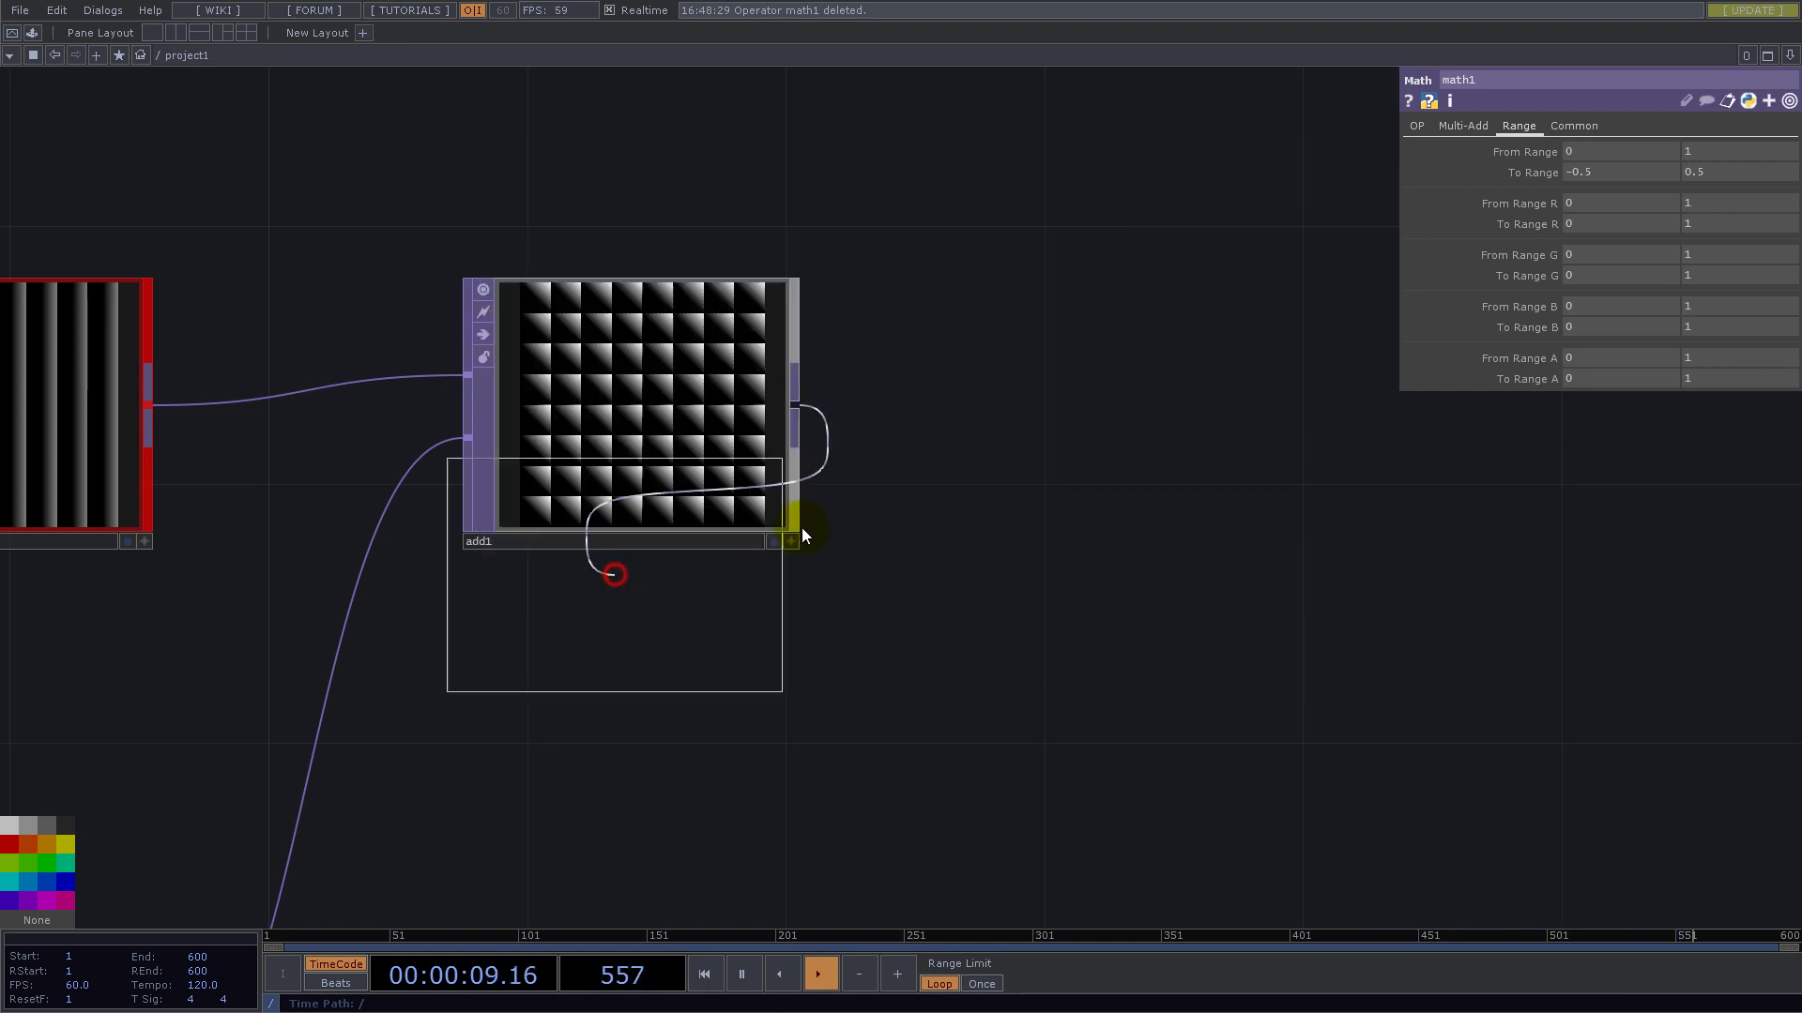
pyautogui.click(1053, 412)
pyautogui.click(1595, 193)
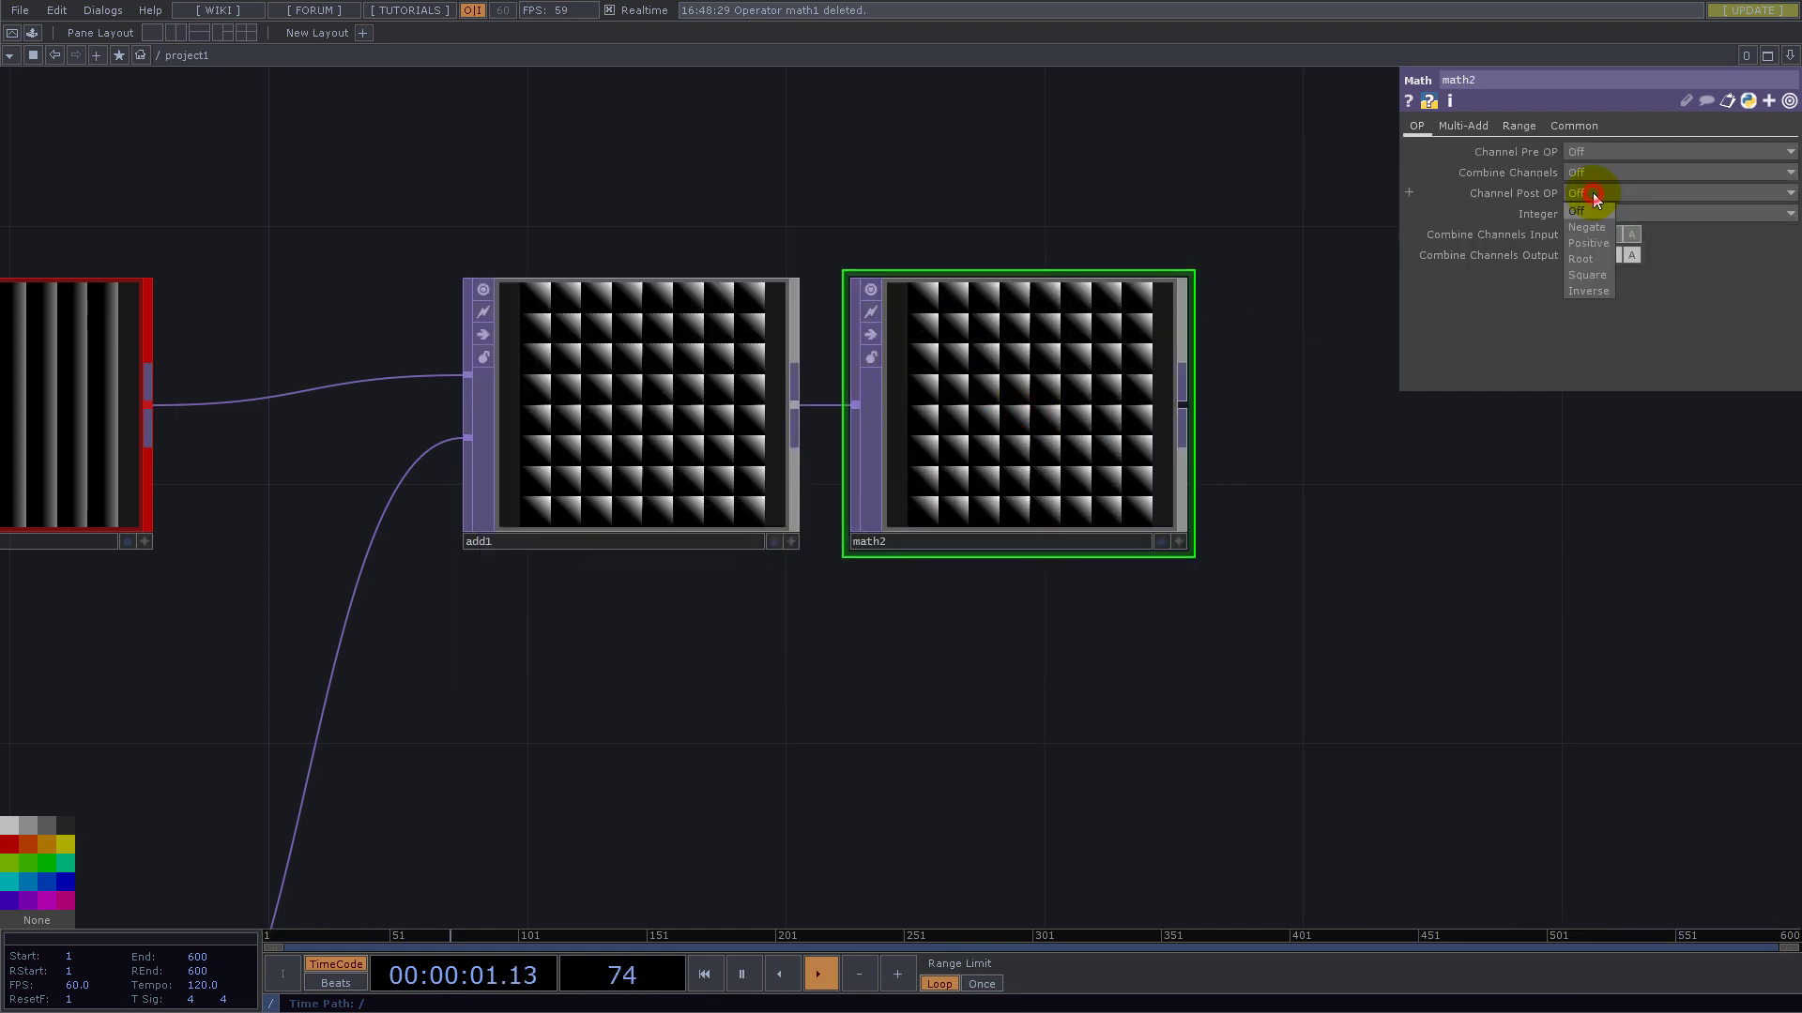
pyautogui.click(1600, 252)
# - Inspect the new Math TOP's pattern and add a Chroma Key TOP after it
pyautogui.moveTo(1029, 641); pyautogui.dragTo(508, 693)
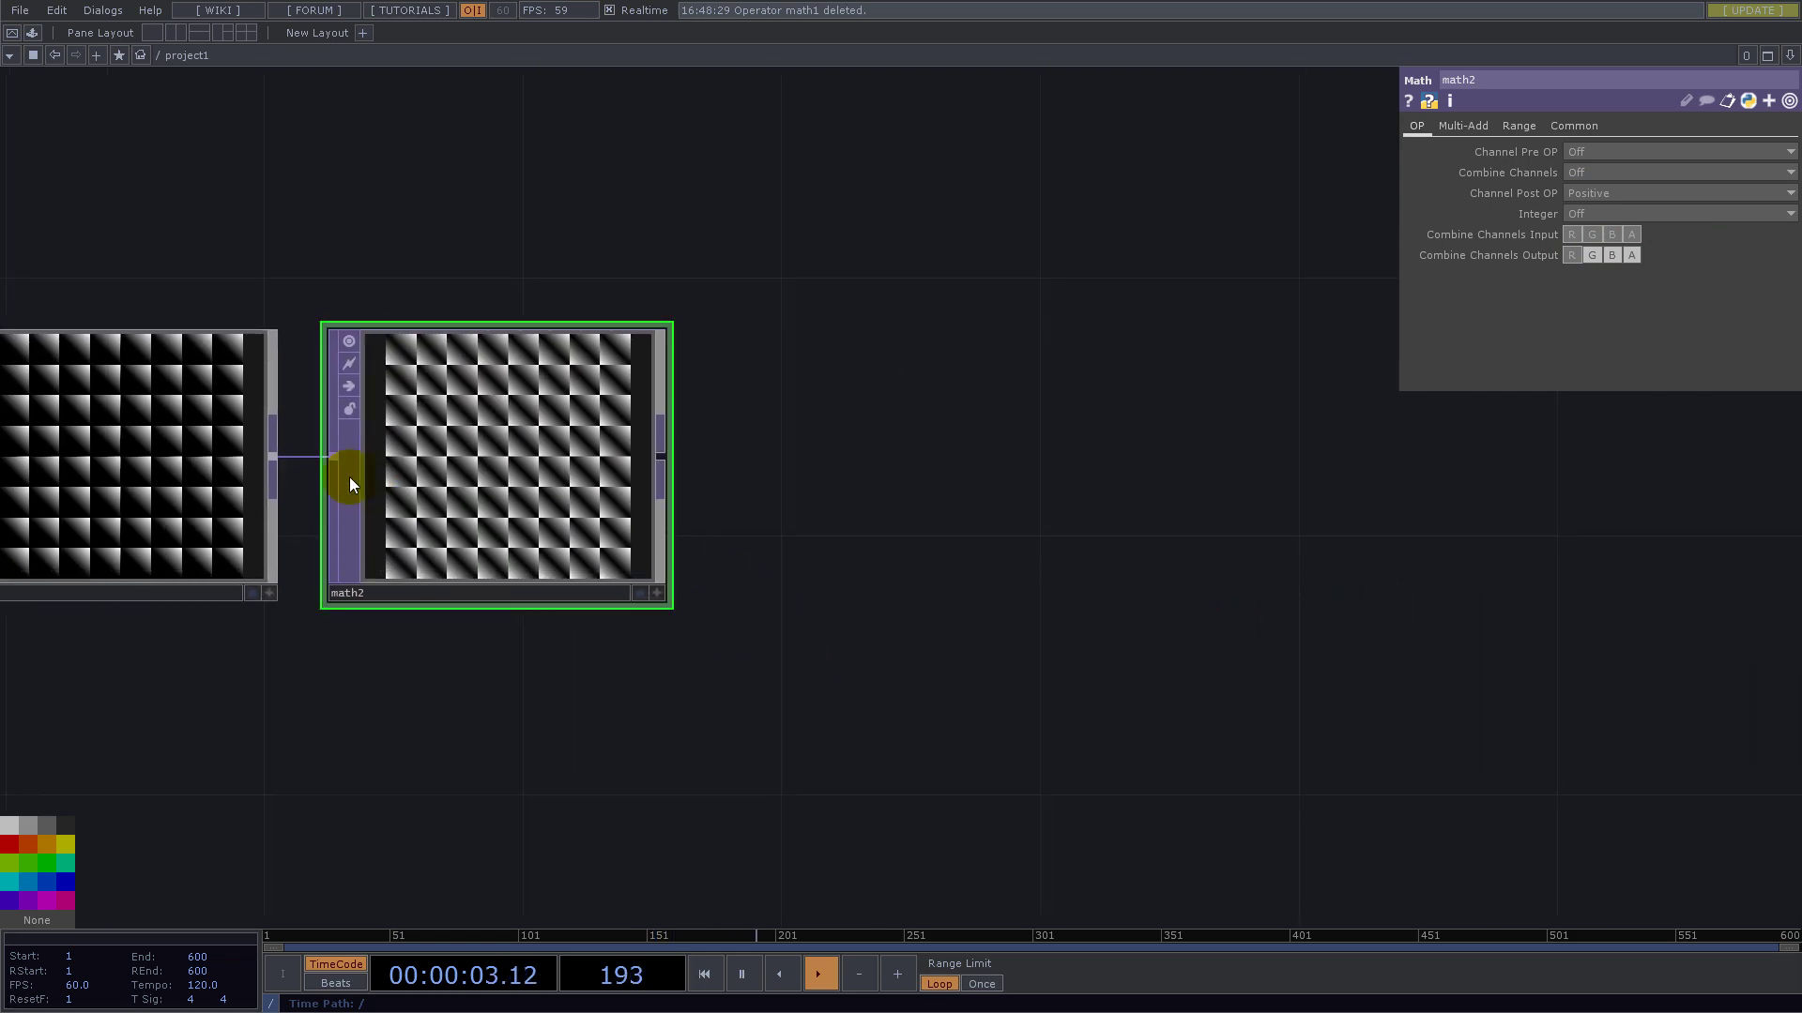
pyautogui.scroll(10, 560, 455)
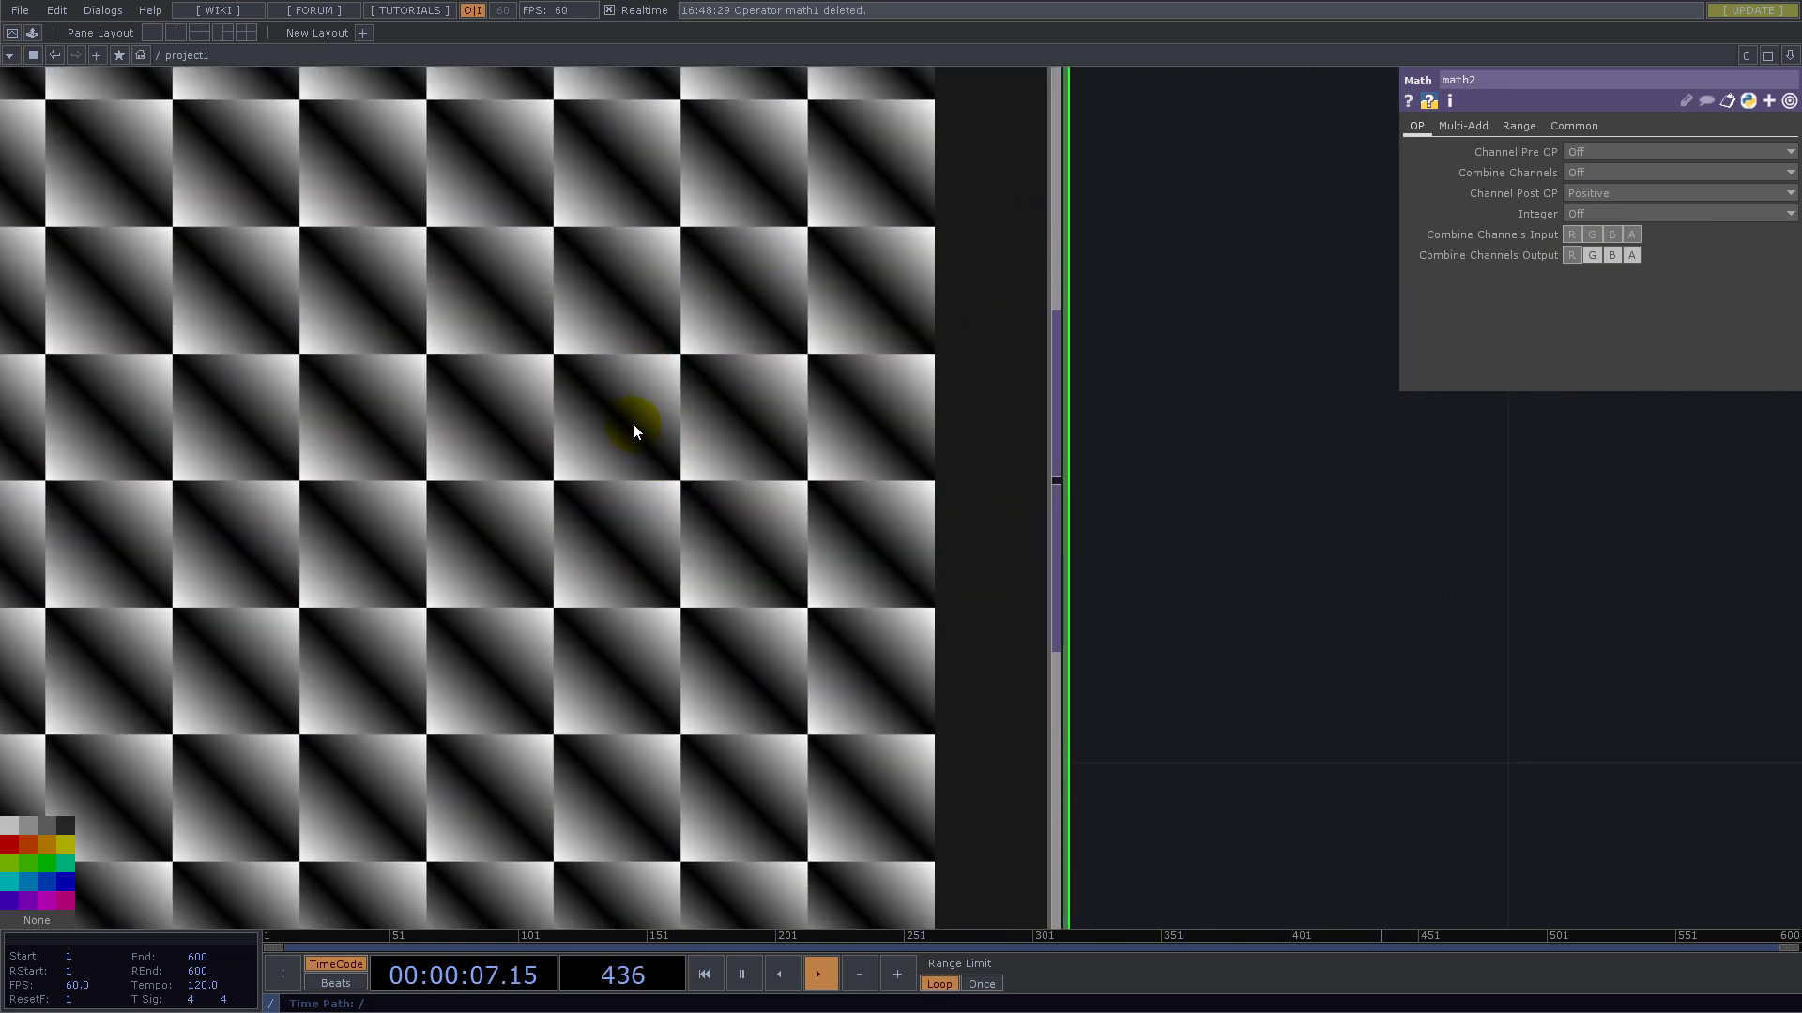
pyautogui.scroll(-5, 632, 422)
pyautogui.rightClick(786, 435)
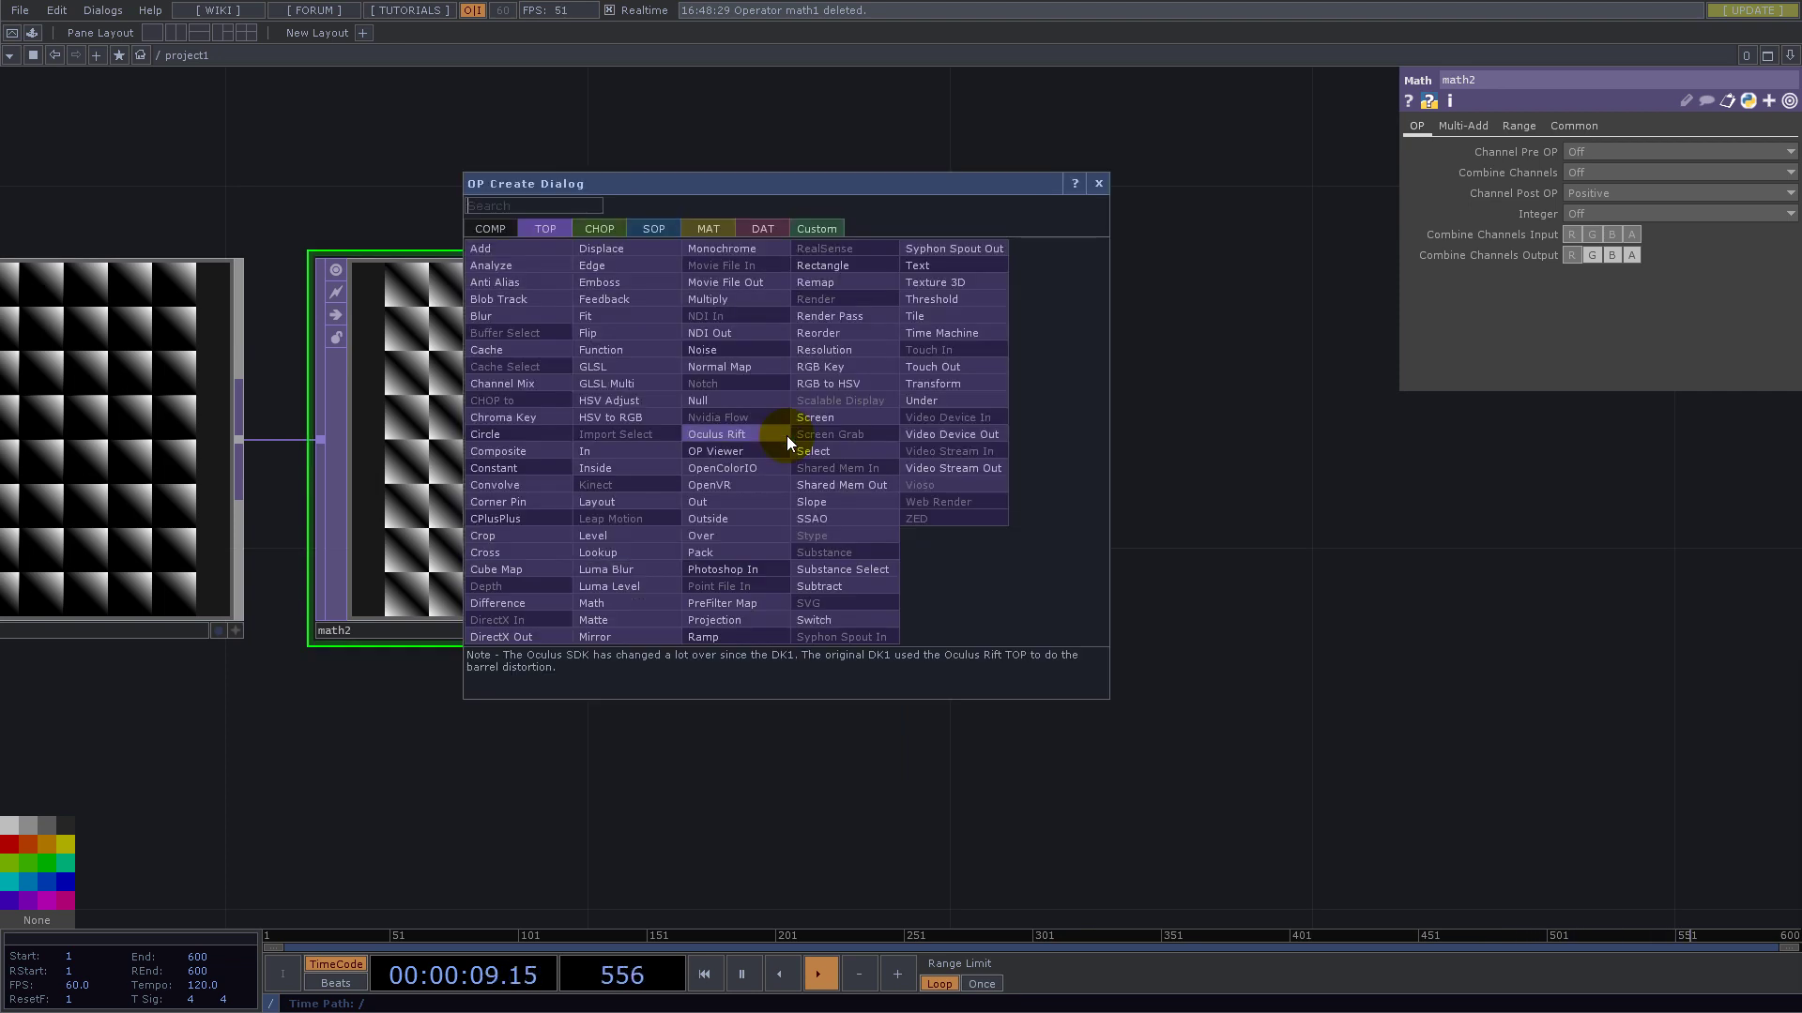
pyautogui.write('c')
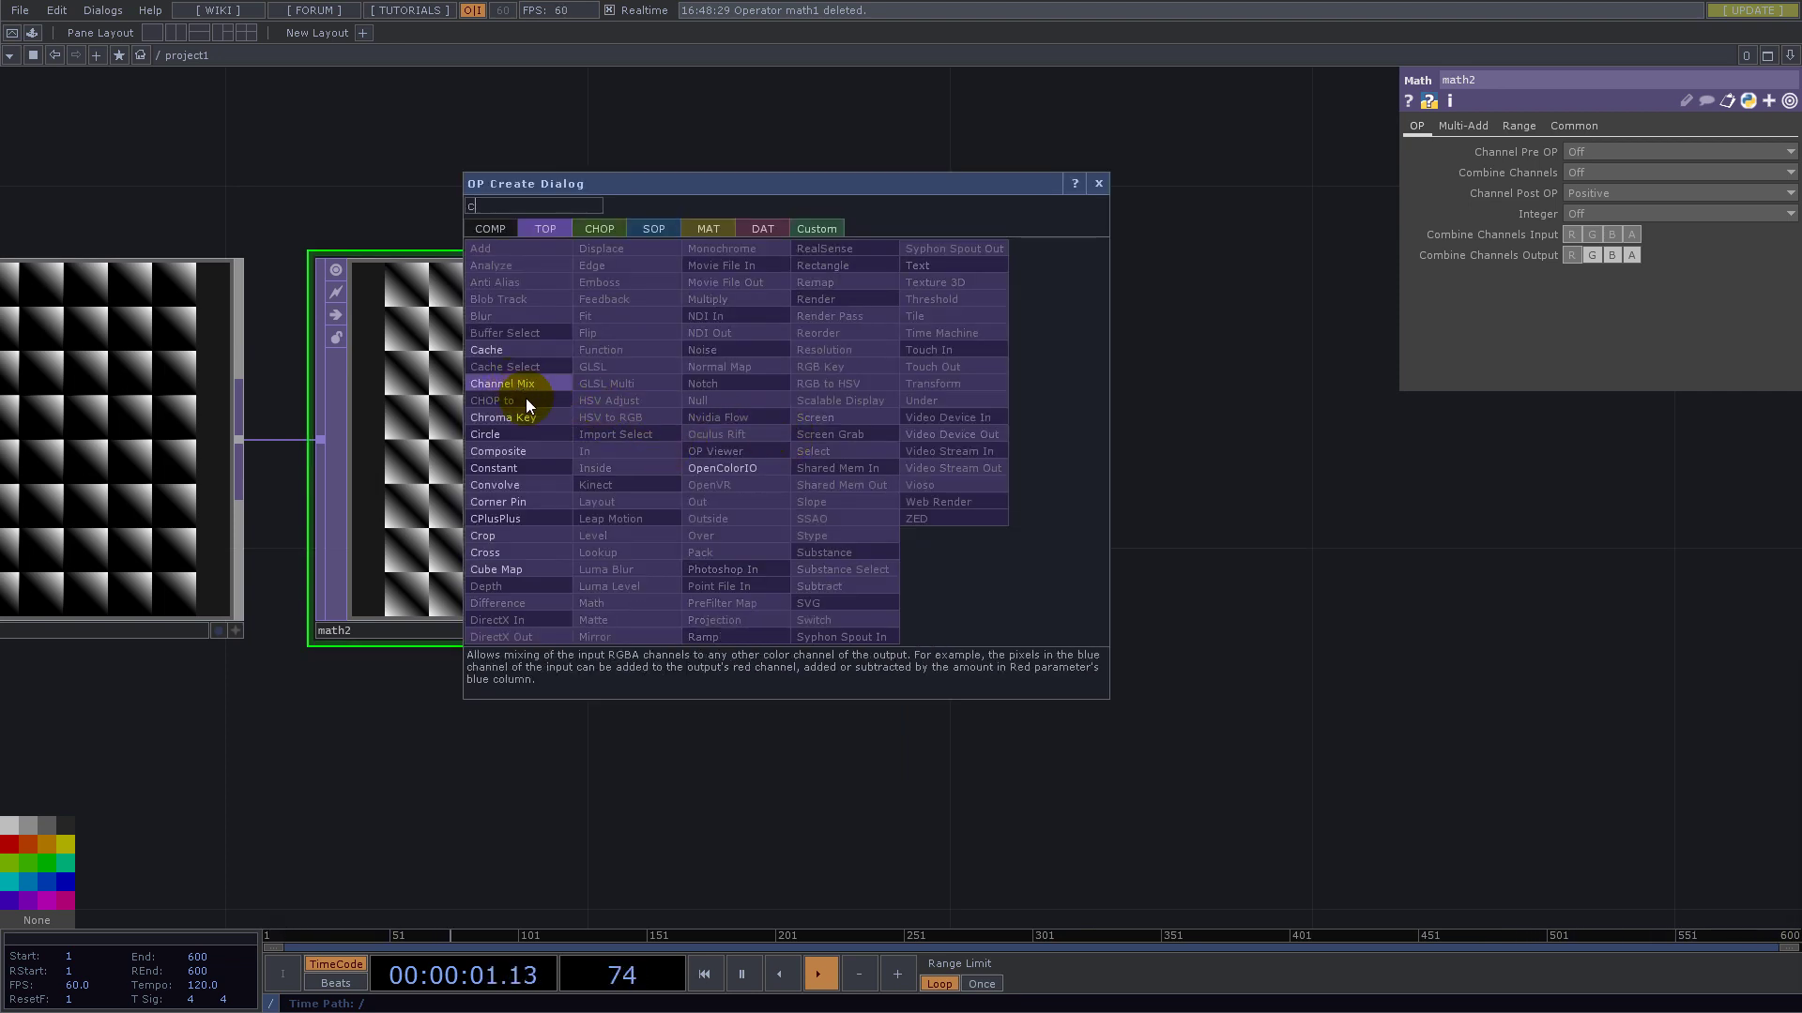
pyautogui.click(503, 417)
pyautogui.click(1117, 449)
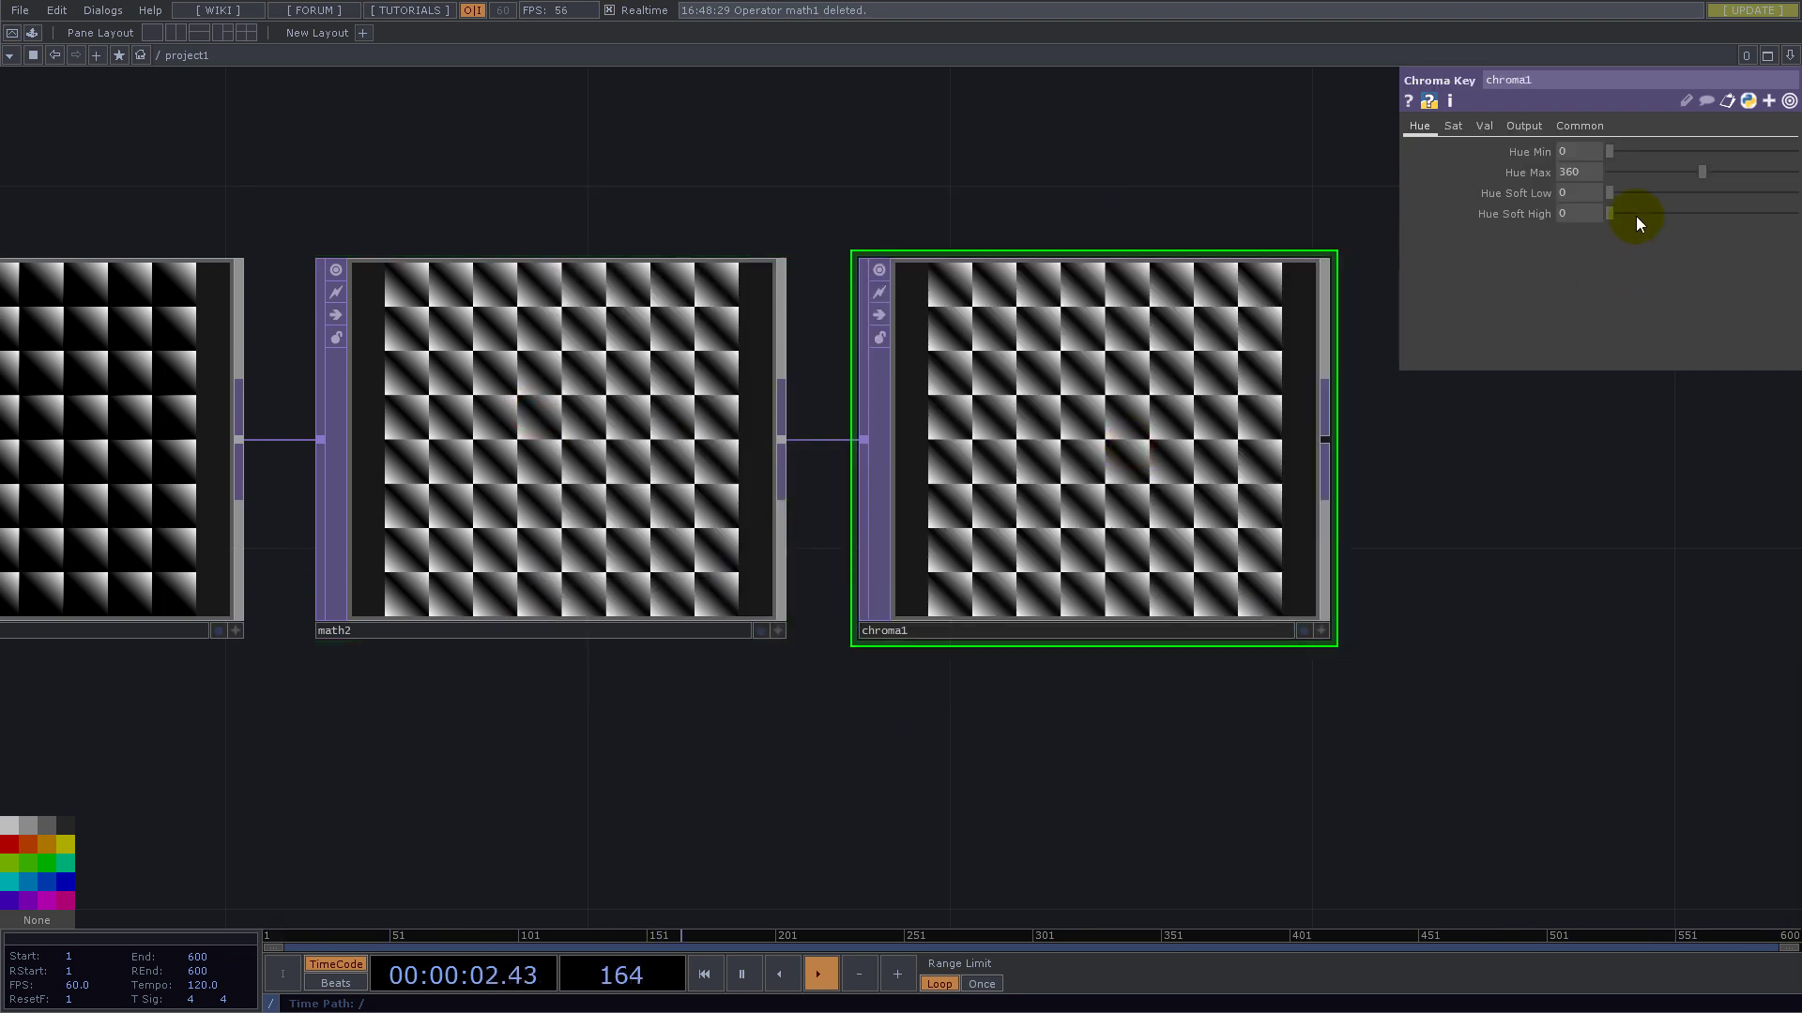
# - Set the Chroma Key TOP's Val Min to 0.4 and Val Max to 0.6, and inspect its pattern
pyautogui.click(1483, 126)
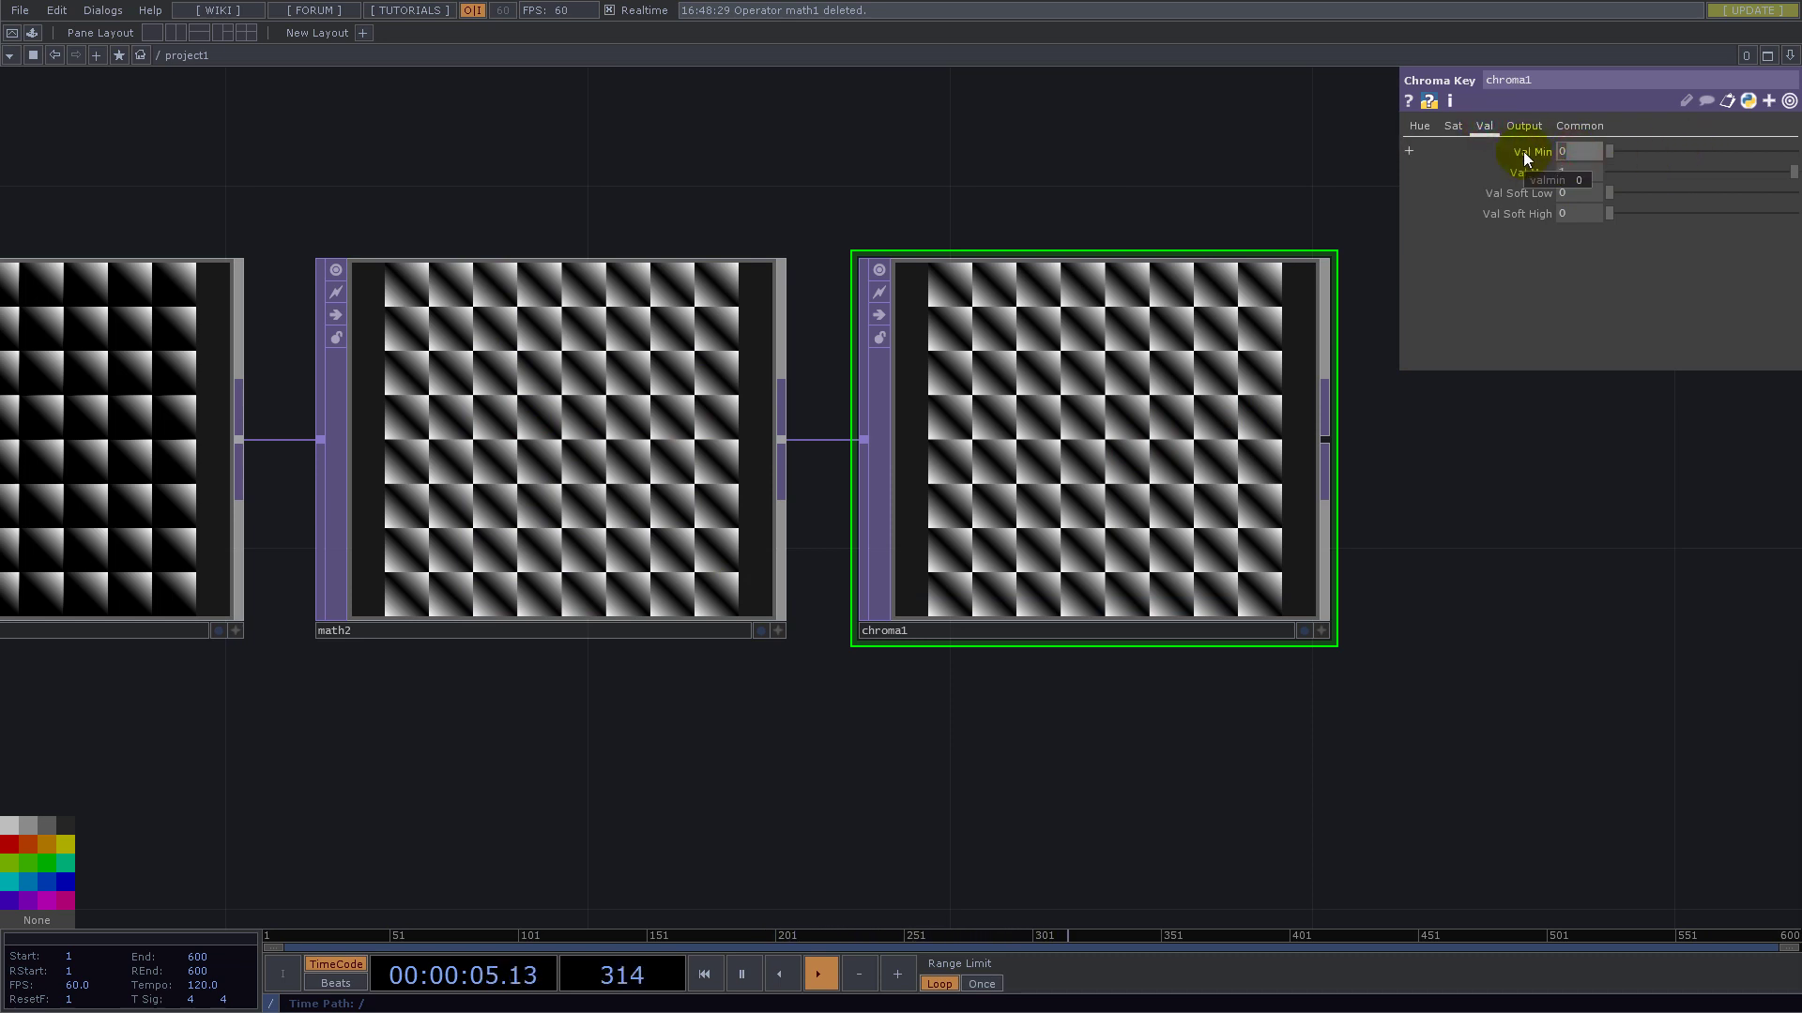
pyautogui.write('.4')
pyautogui.press('Return')
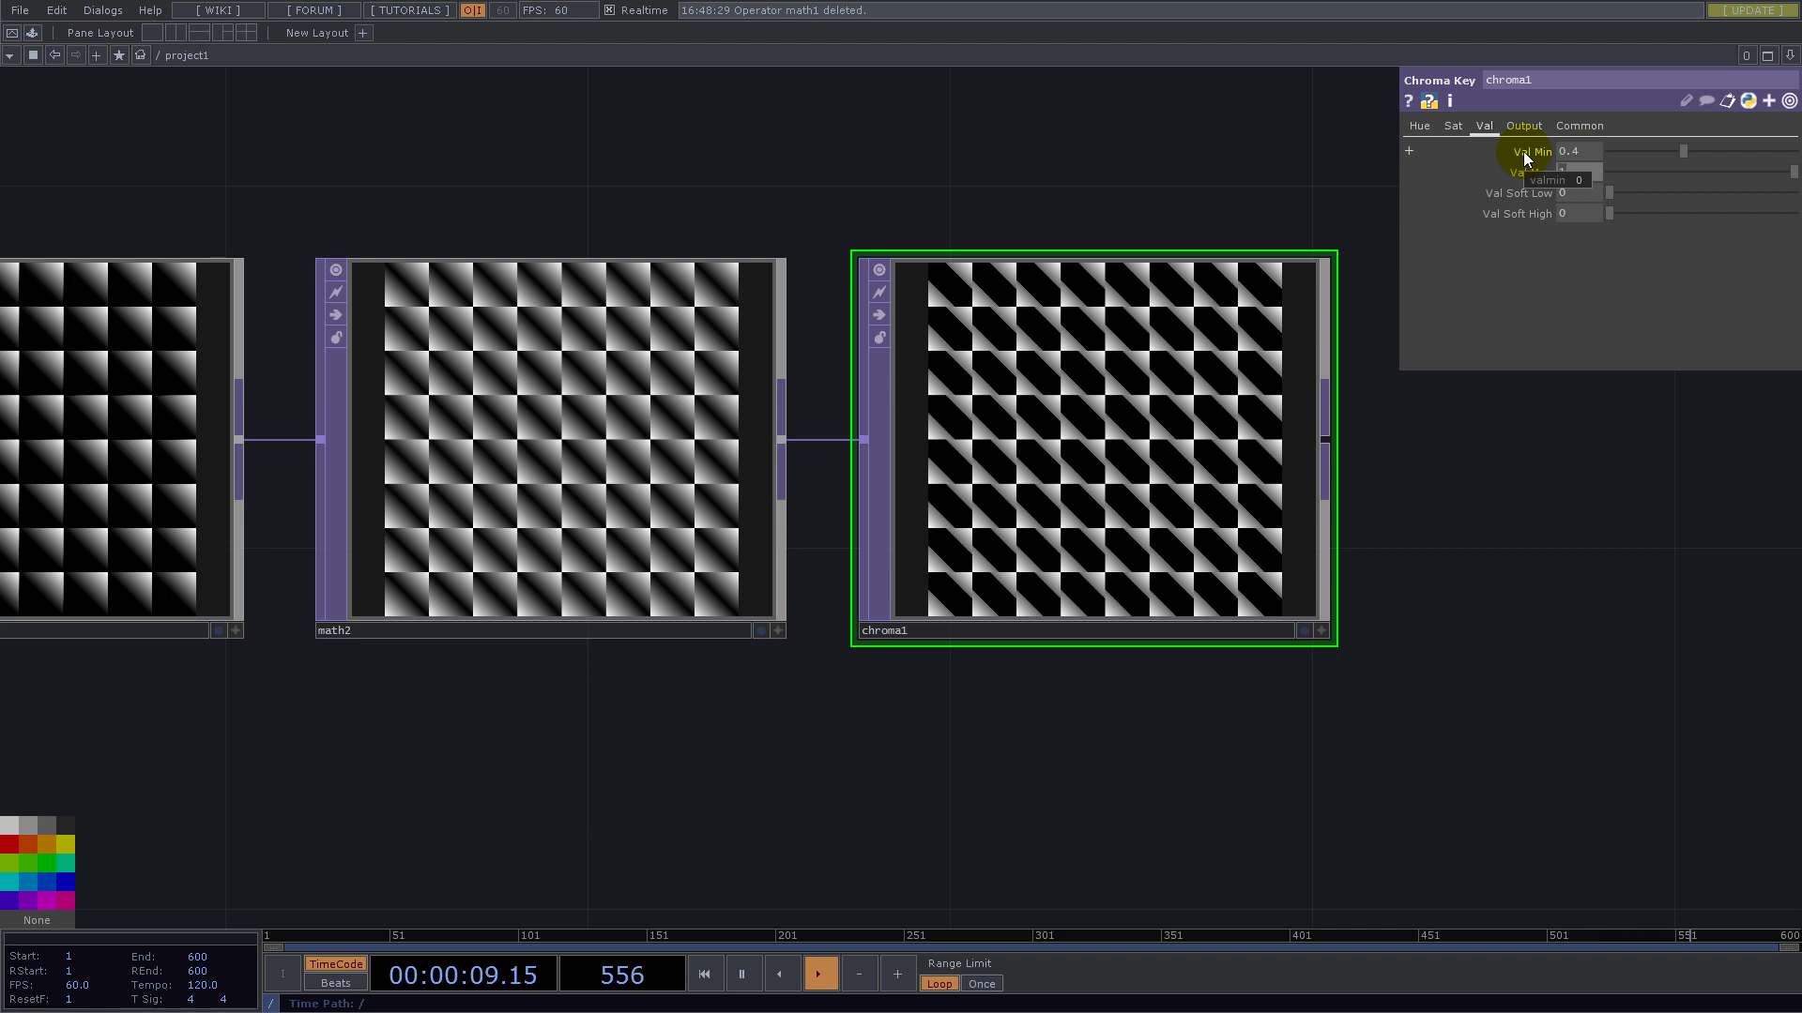
pyautogui.write('0.6')
pyautogui.press('Return')
pyautogui.scroll(6, 1035, 574)
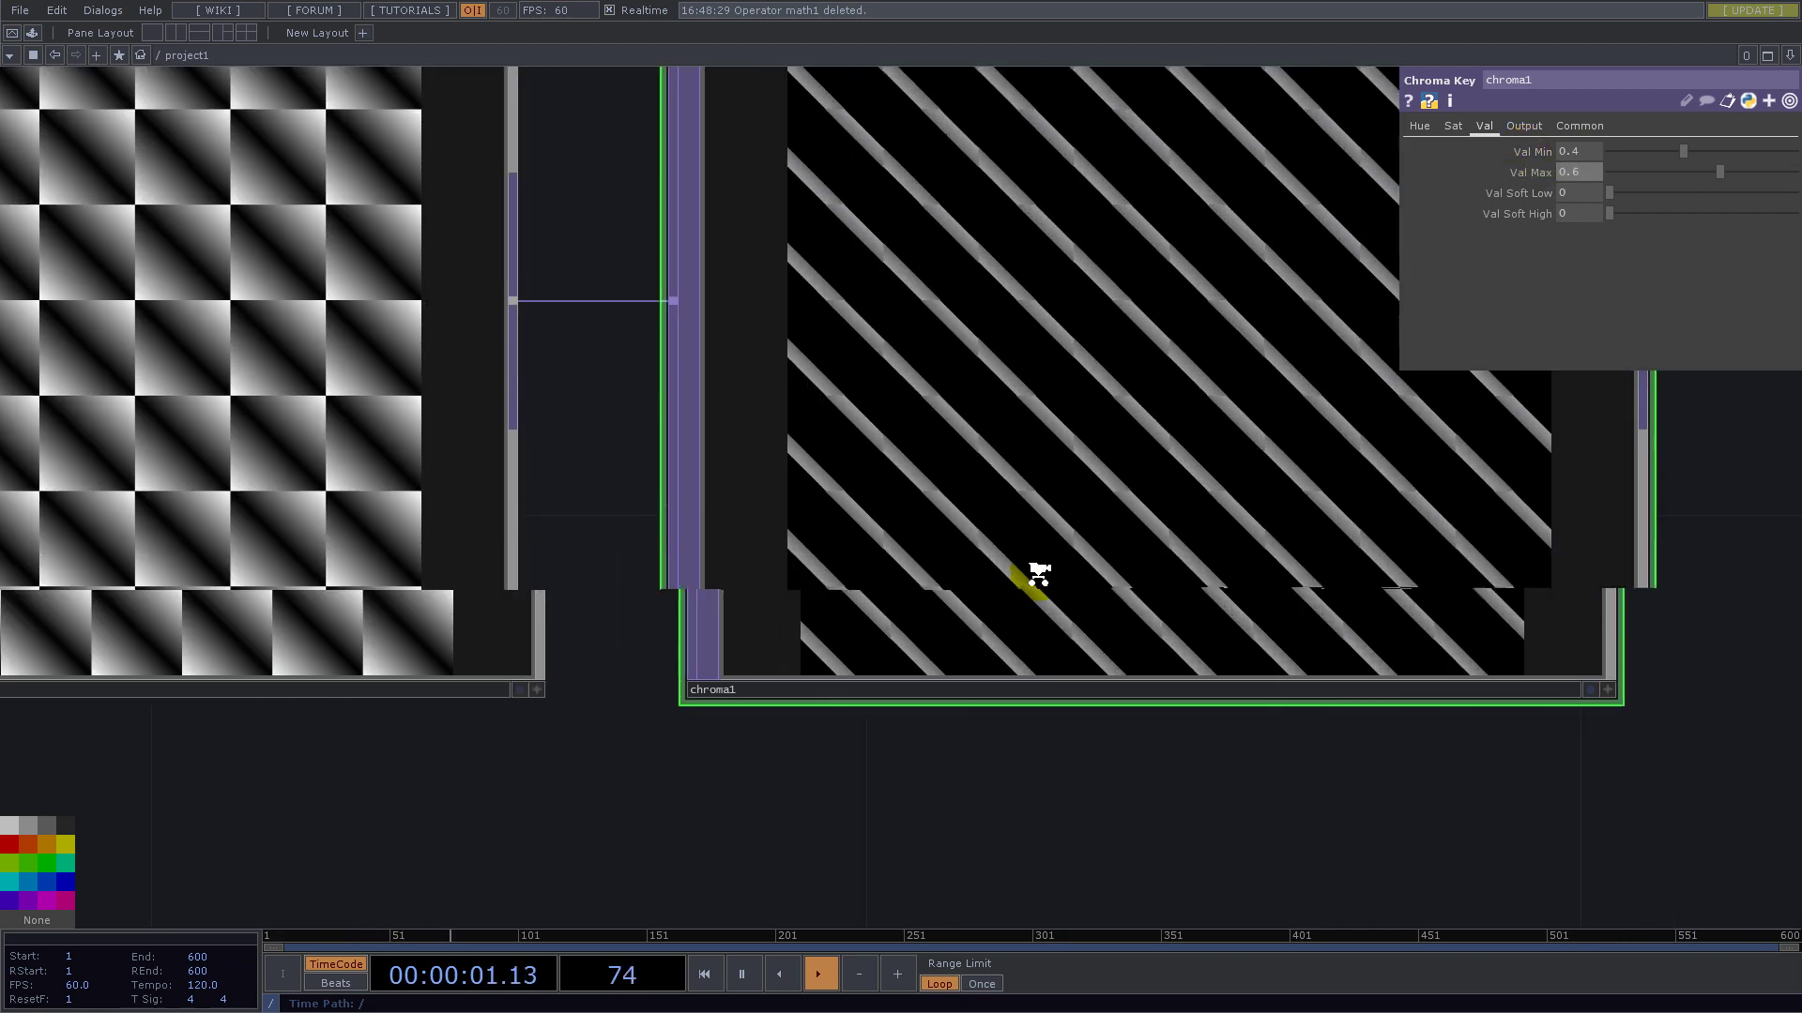
pyautogui.scroll(-2, 1038, 575)
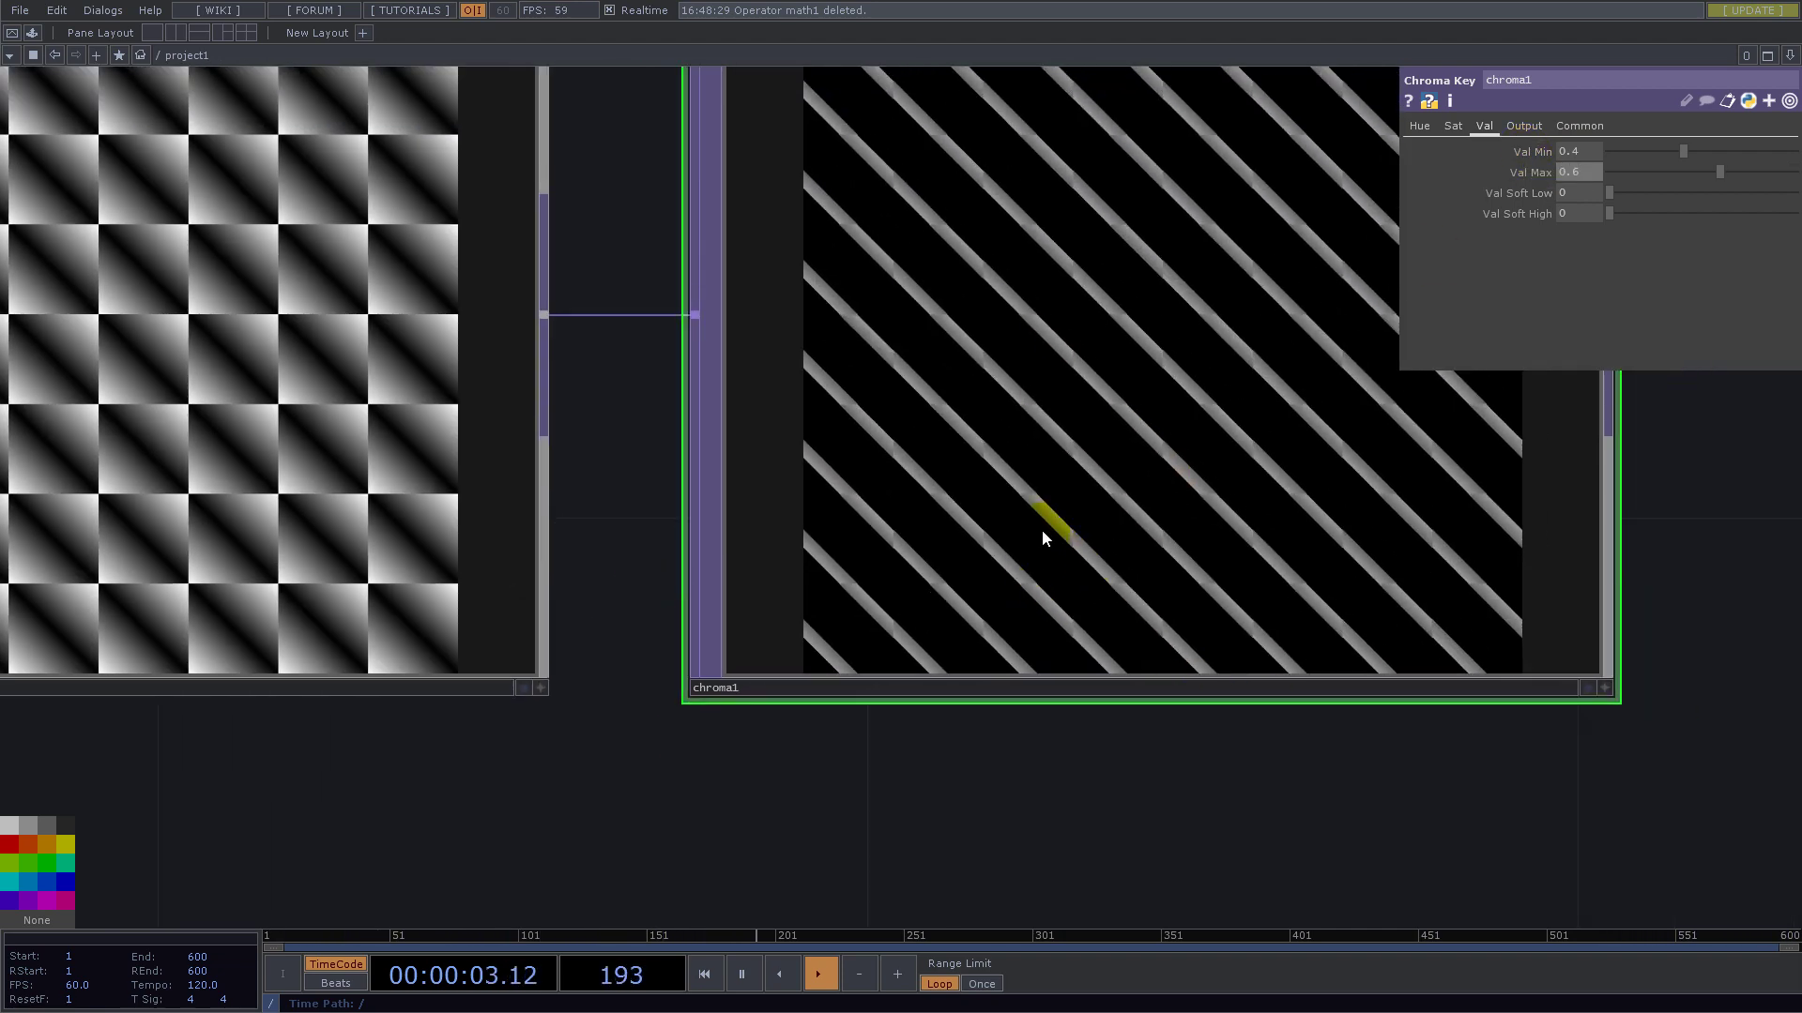
# - Add an Edge TOP fed by the Transform TOP and align it between the red and green Reorder TOPs
pyautogui.scroll(-8, 1037, 528)
pyautogui.moveTo(944, 642); pyautogui.dragTo(1359, 584)
pyautogui.scroll(5, 478, 629)
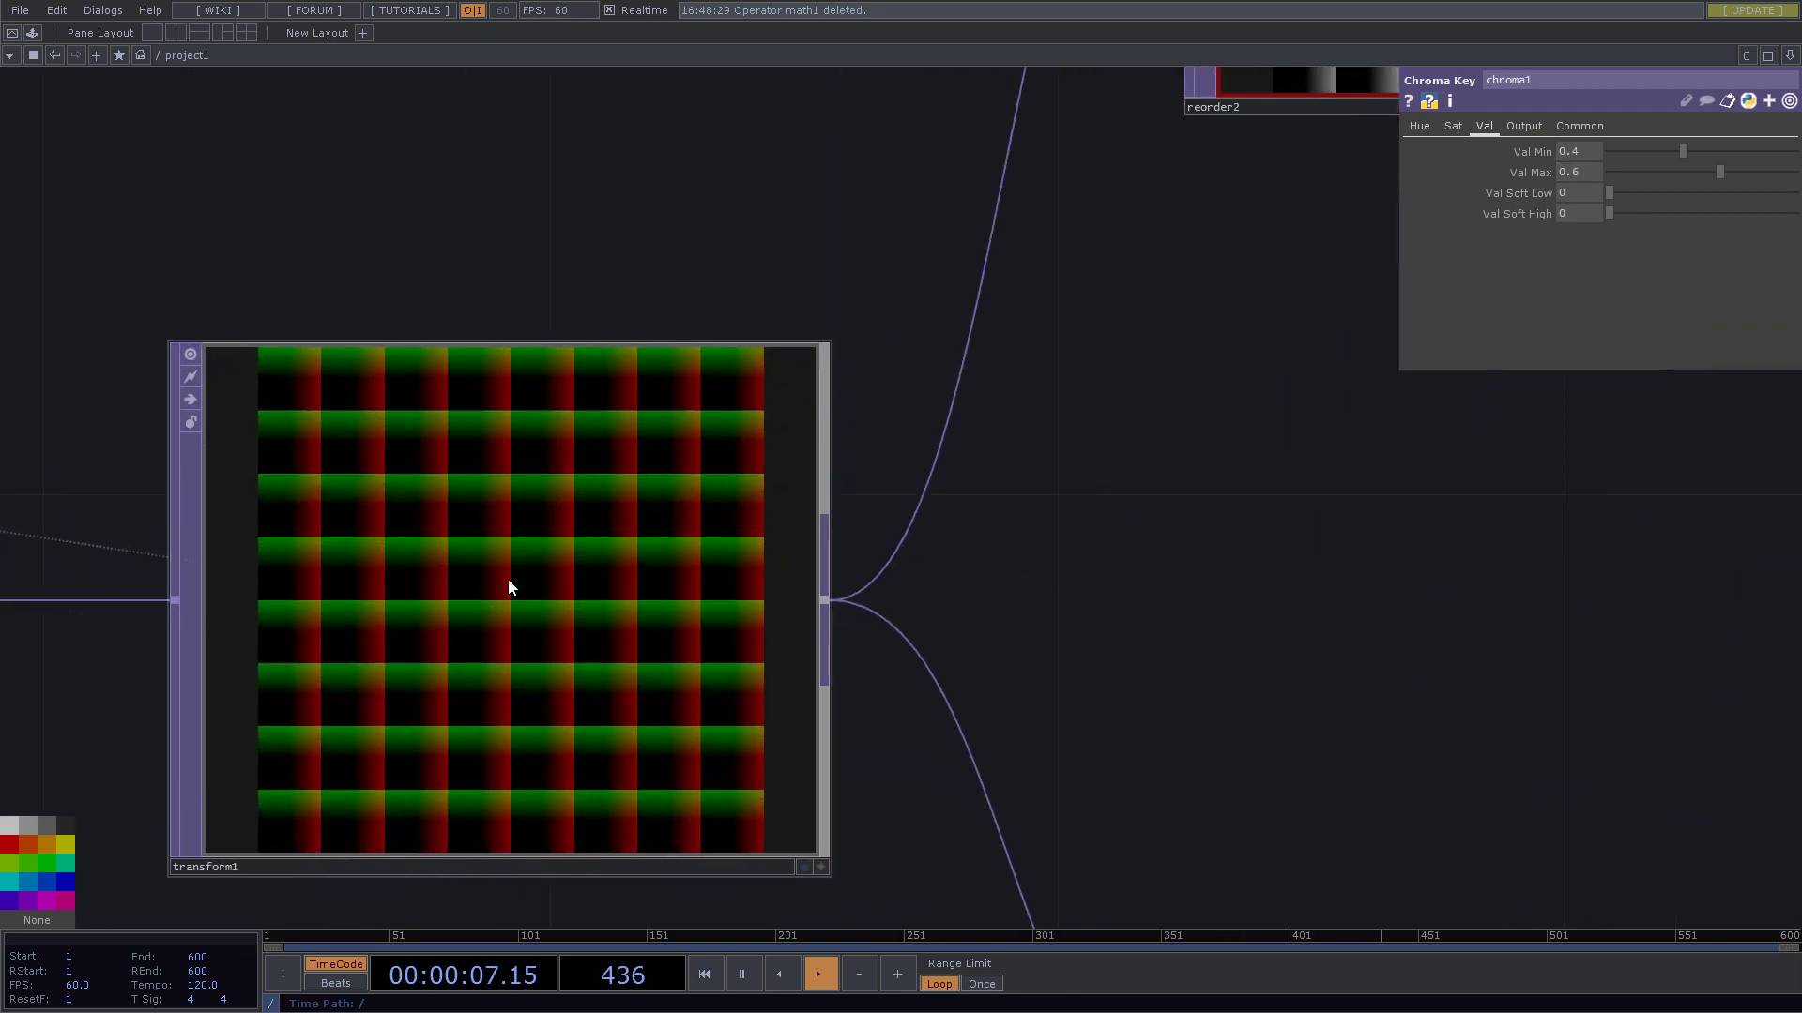
pyautogui.scroll(-5, 463, 603)
pyautogui.scroll(3, 567, 611)
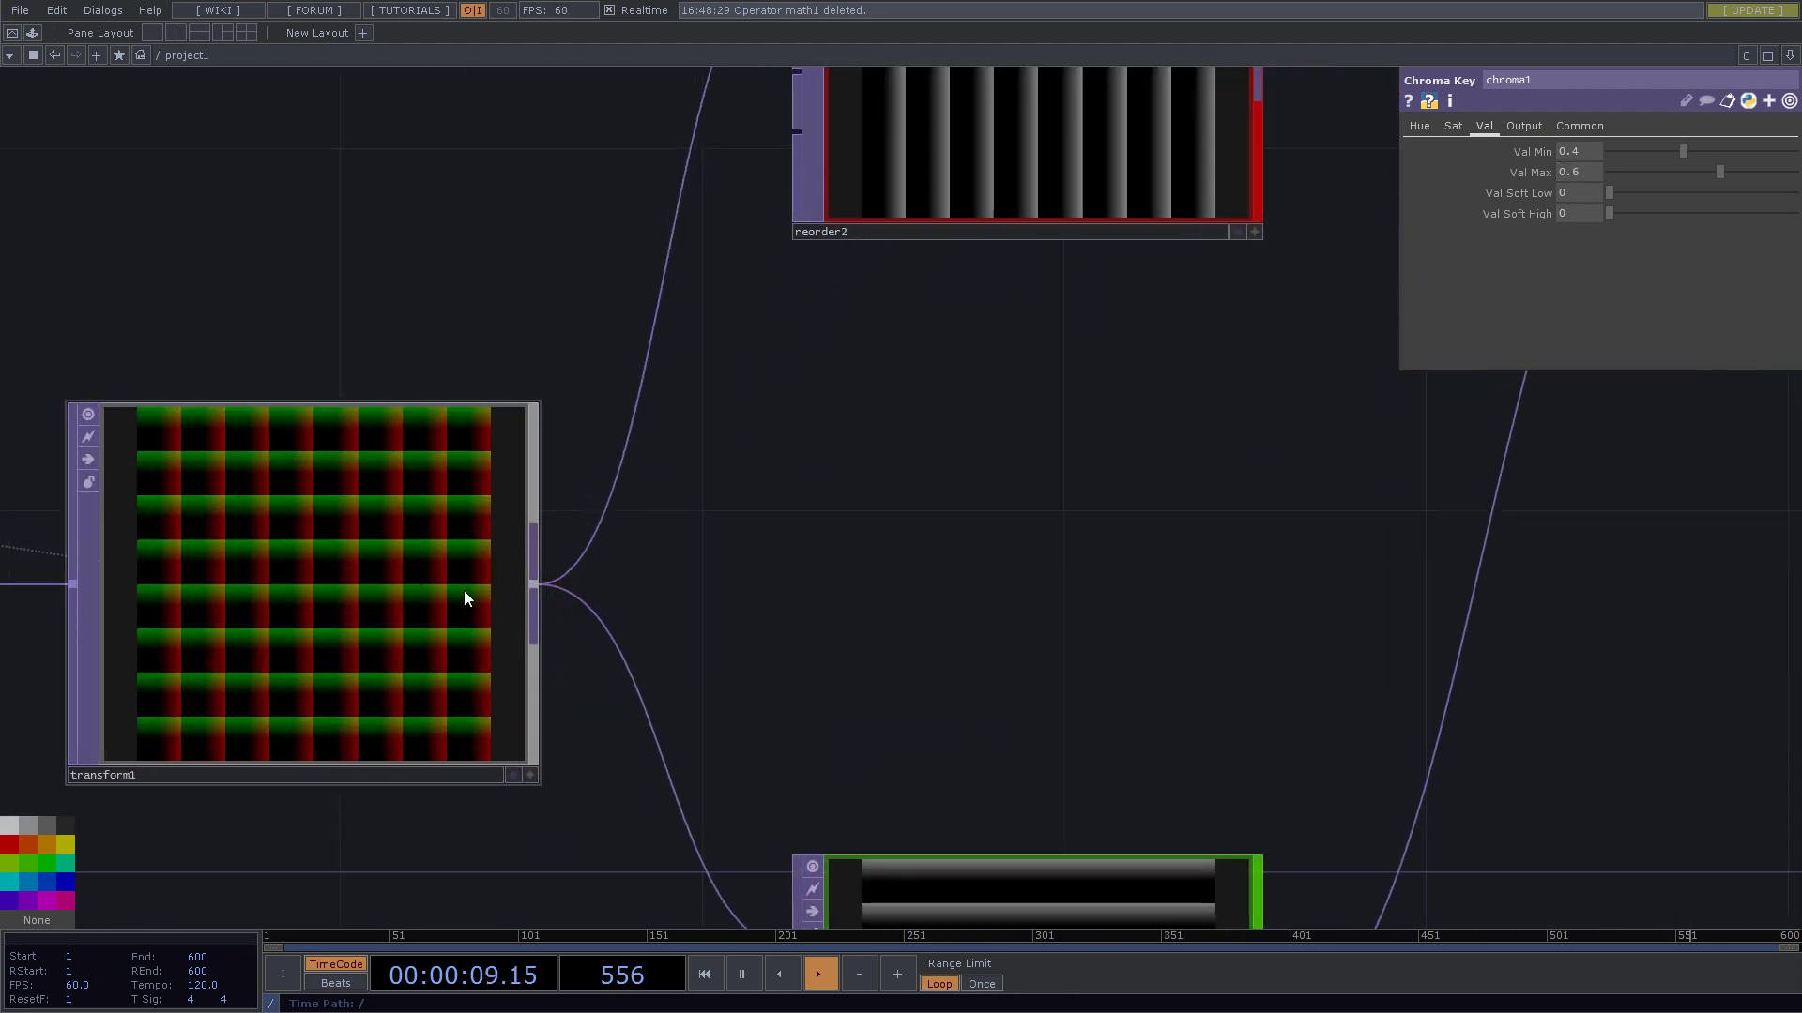
pyautogui.rightClick(539, 589)
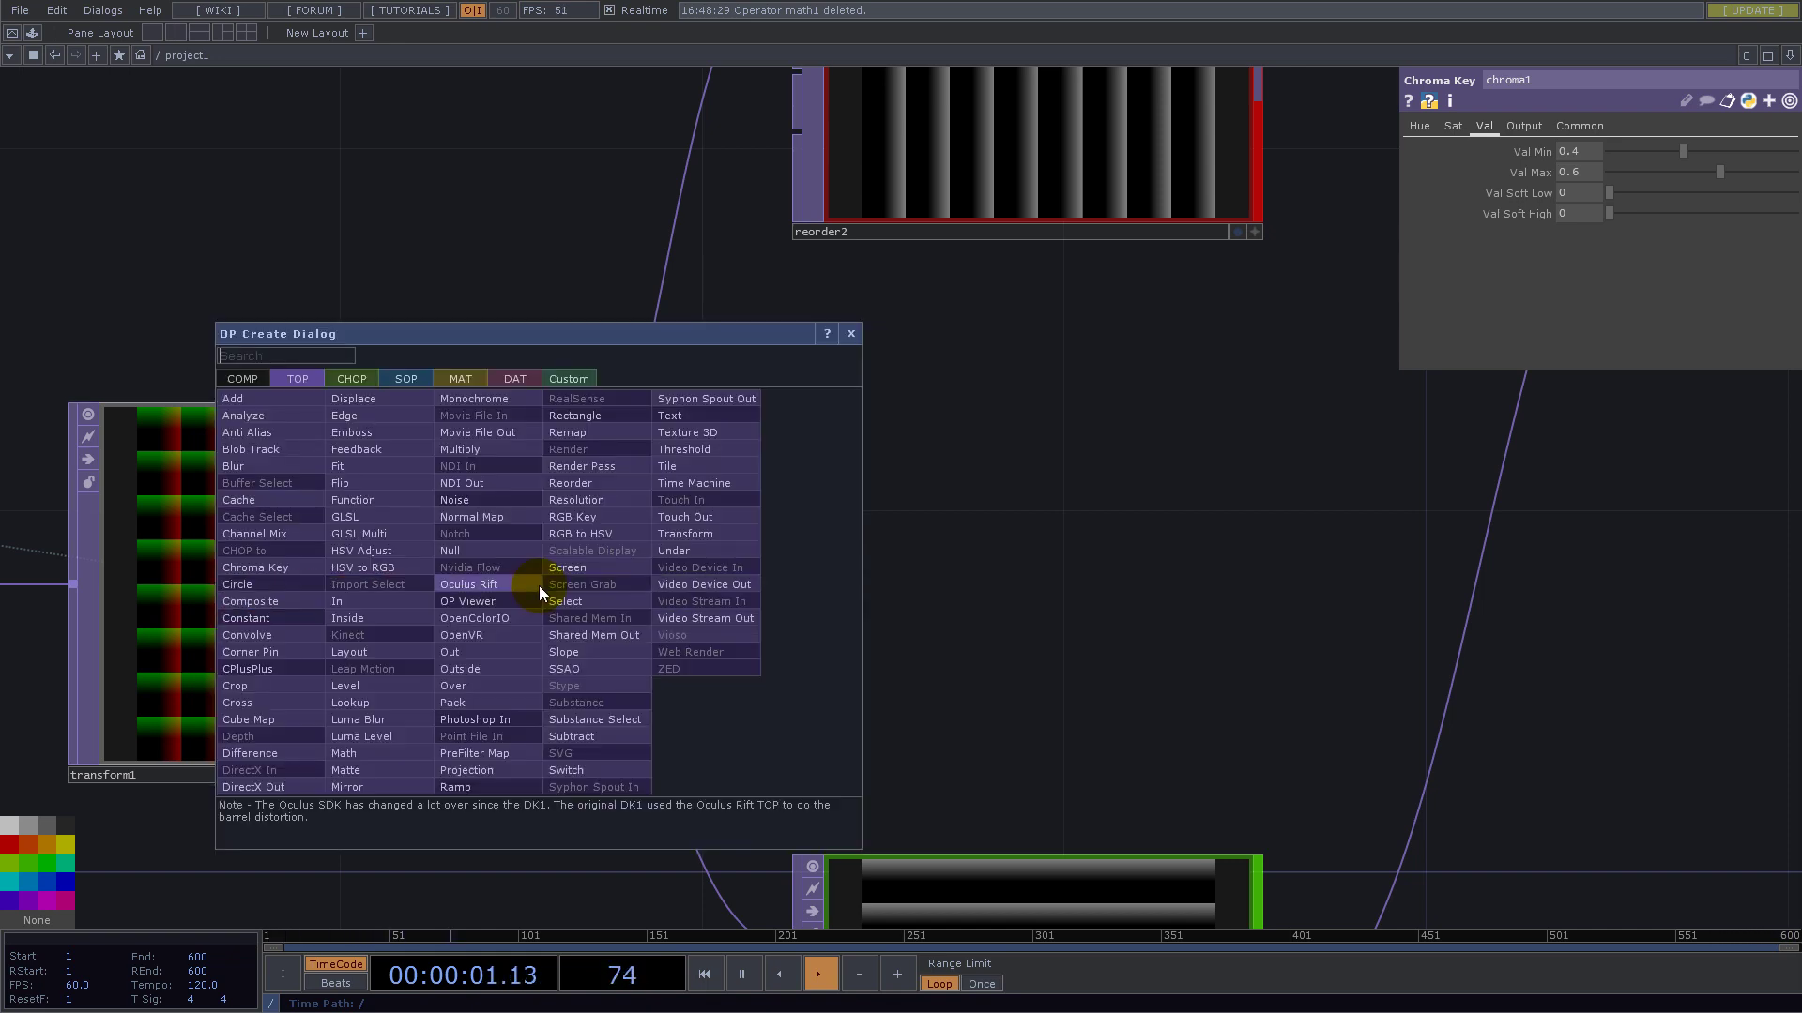
pyautogui.write('edg')
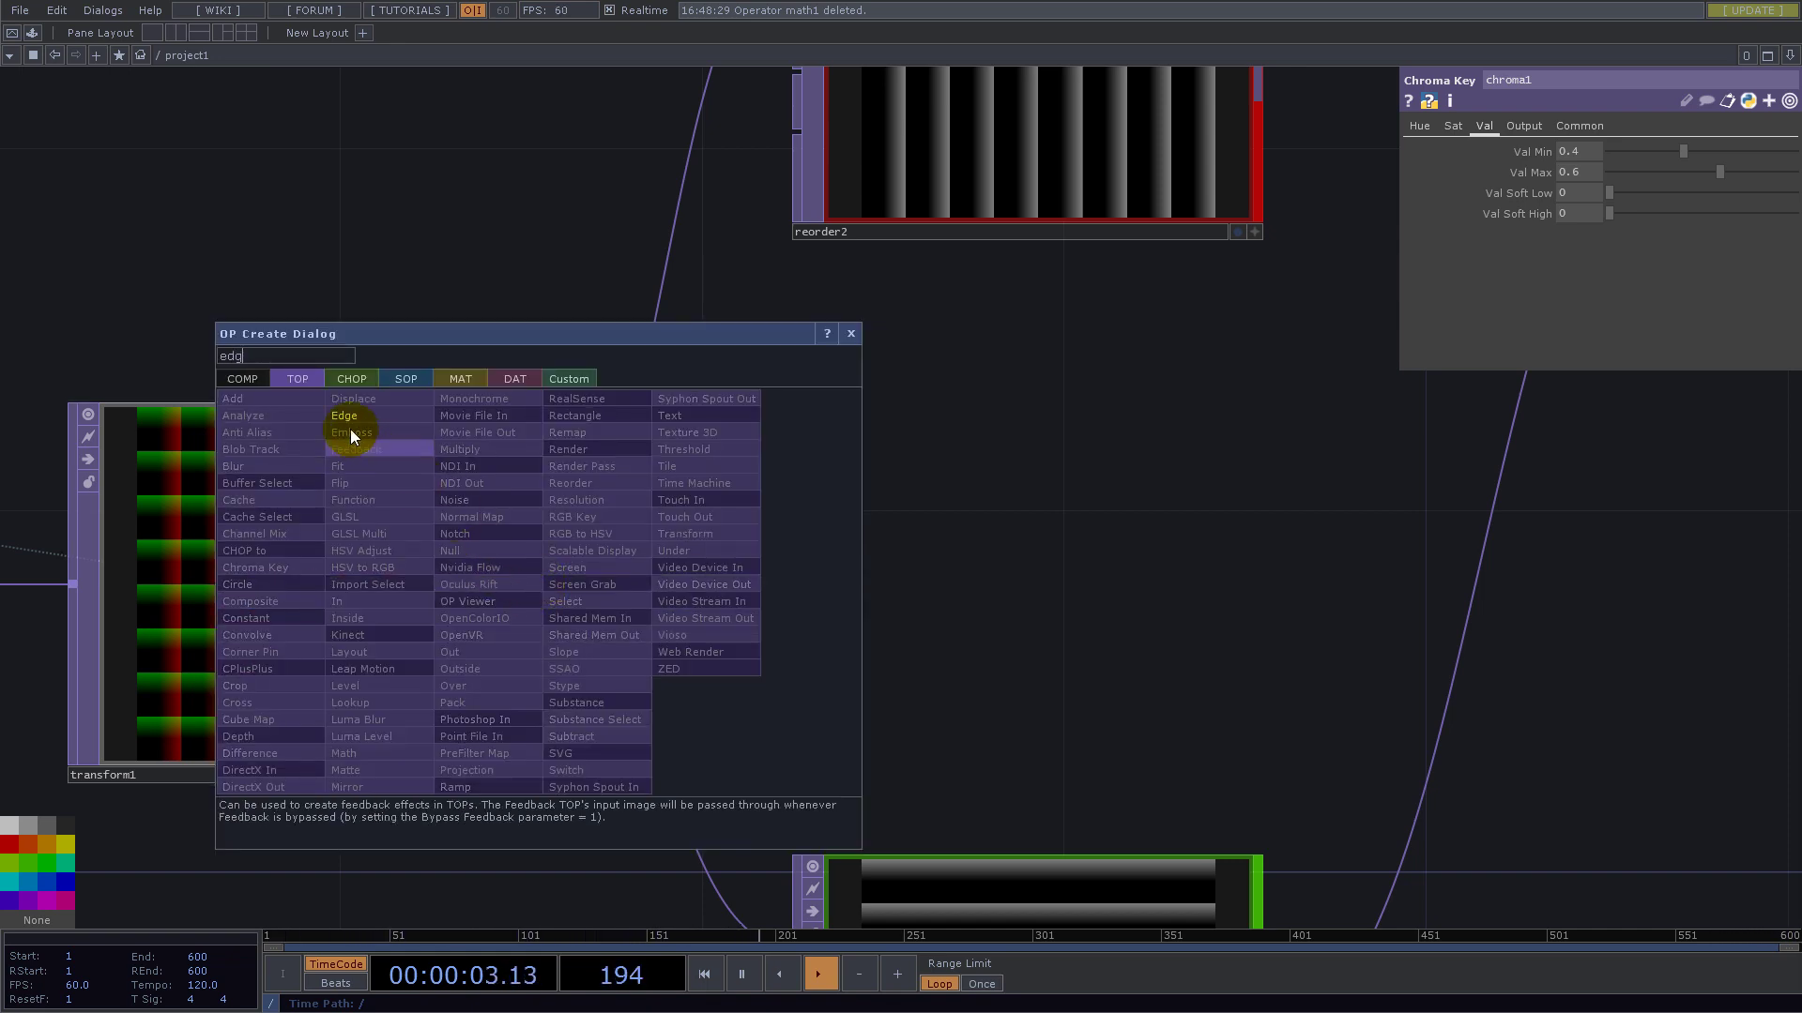
pyautogui.click(351, 424)
pyautogui.click(1075, 556)
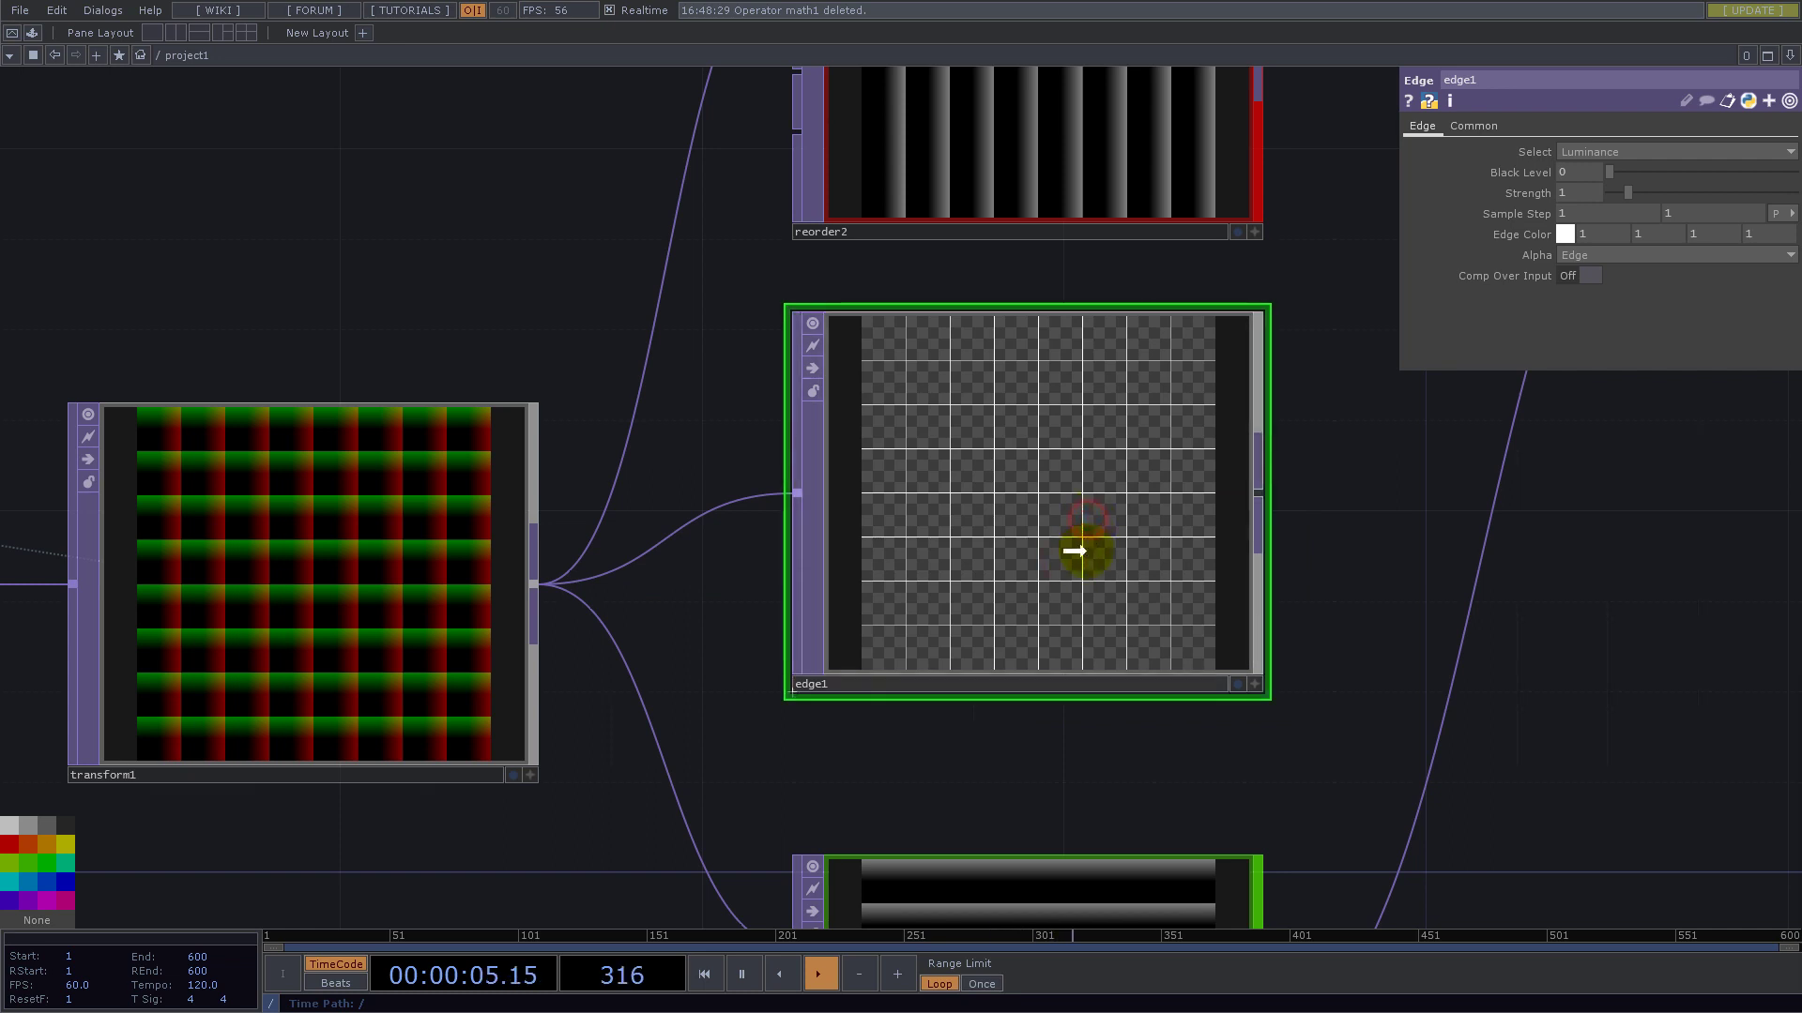
pyautogui.moveTo(1075, 551); pyautogui.dragTo(1078, 588)
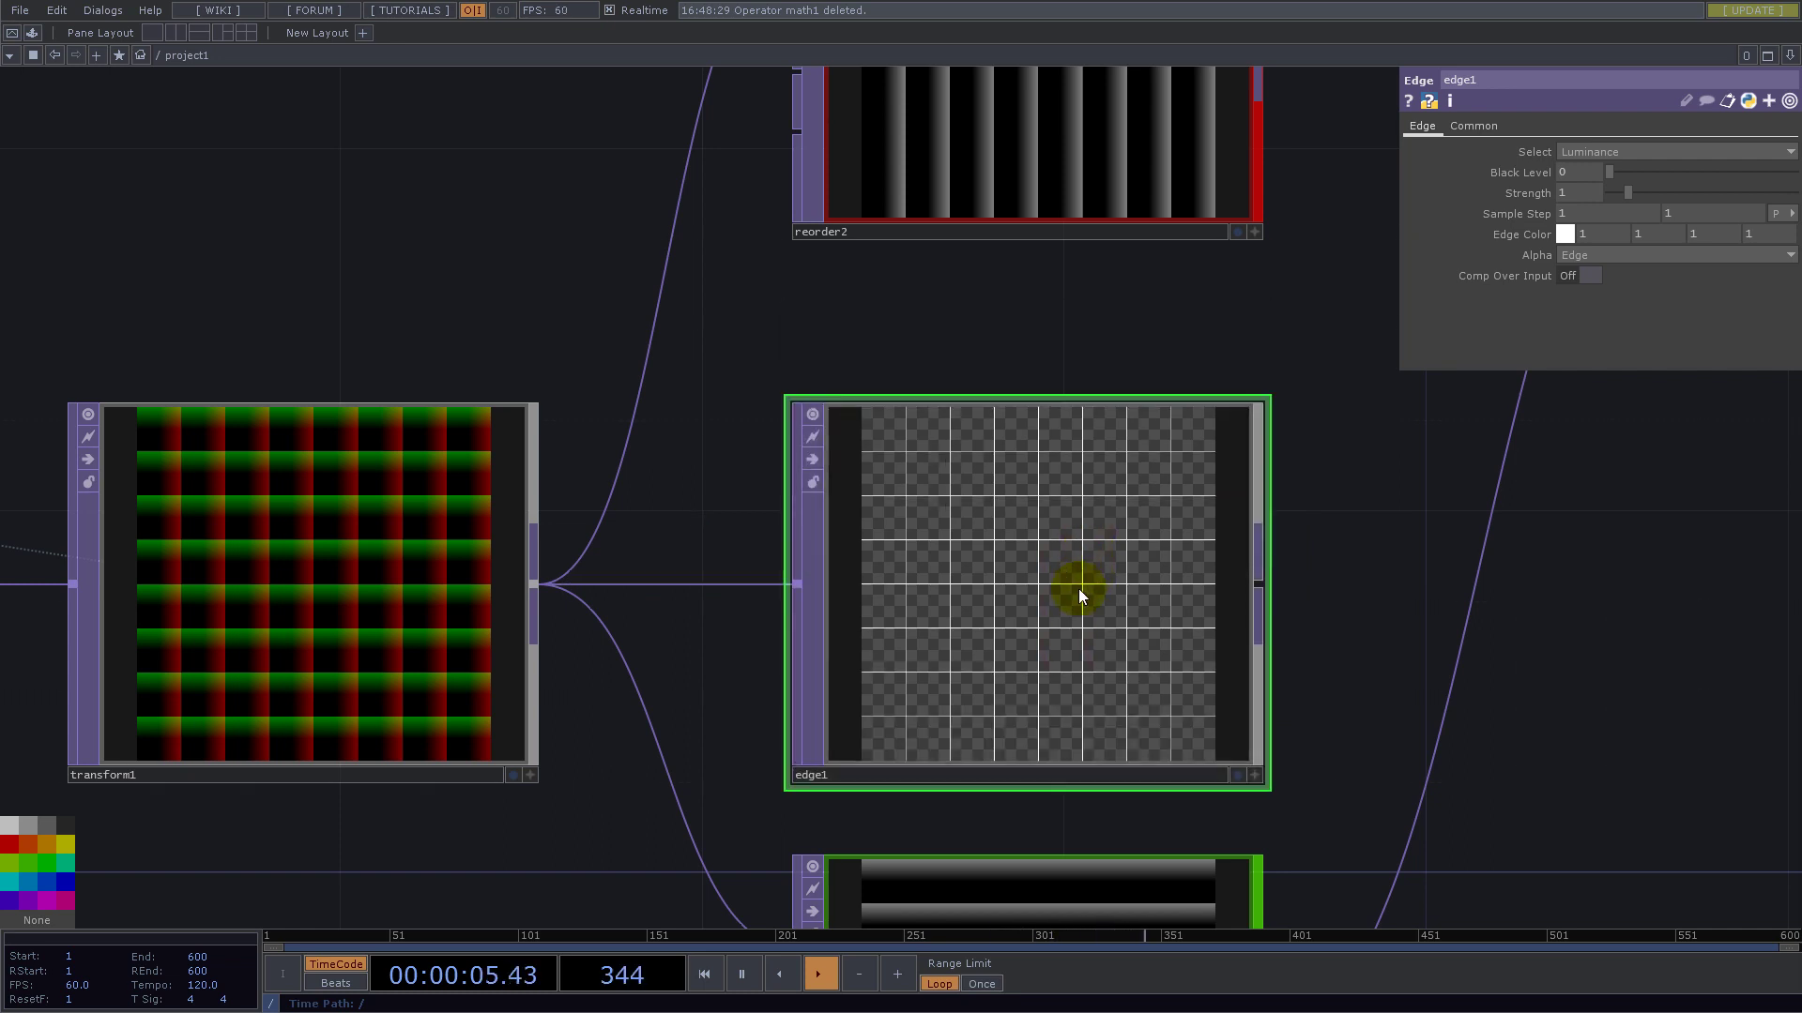
# - Try the 32-bit float (Mono) pixel format on the Edge TOP and undo the change
pyautogui.click(1477, 130)
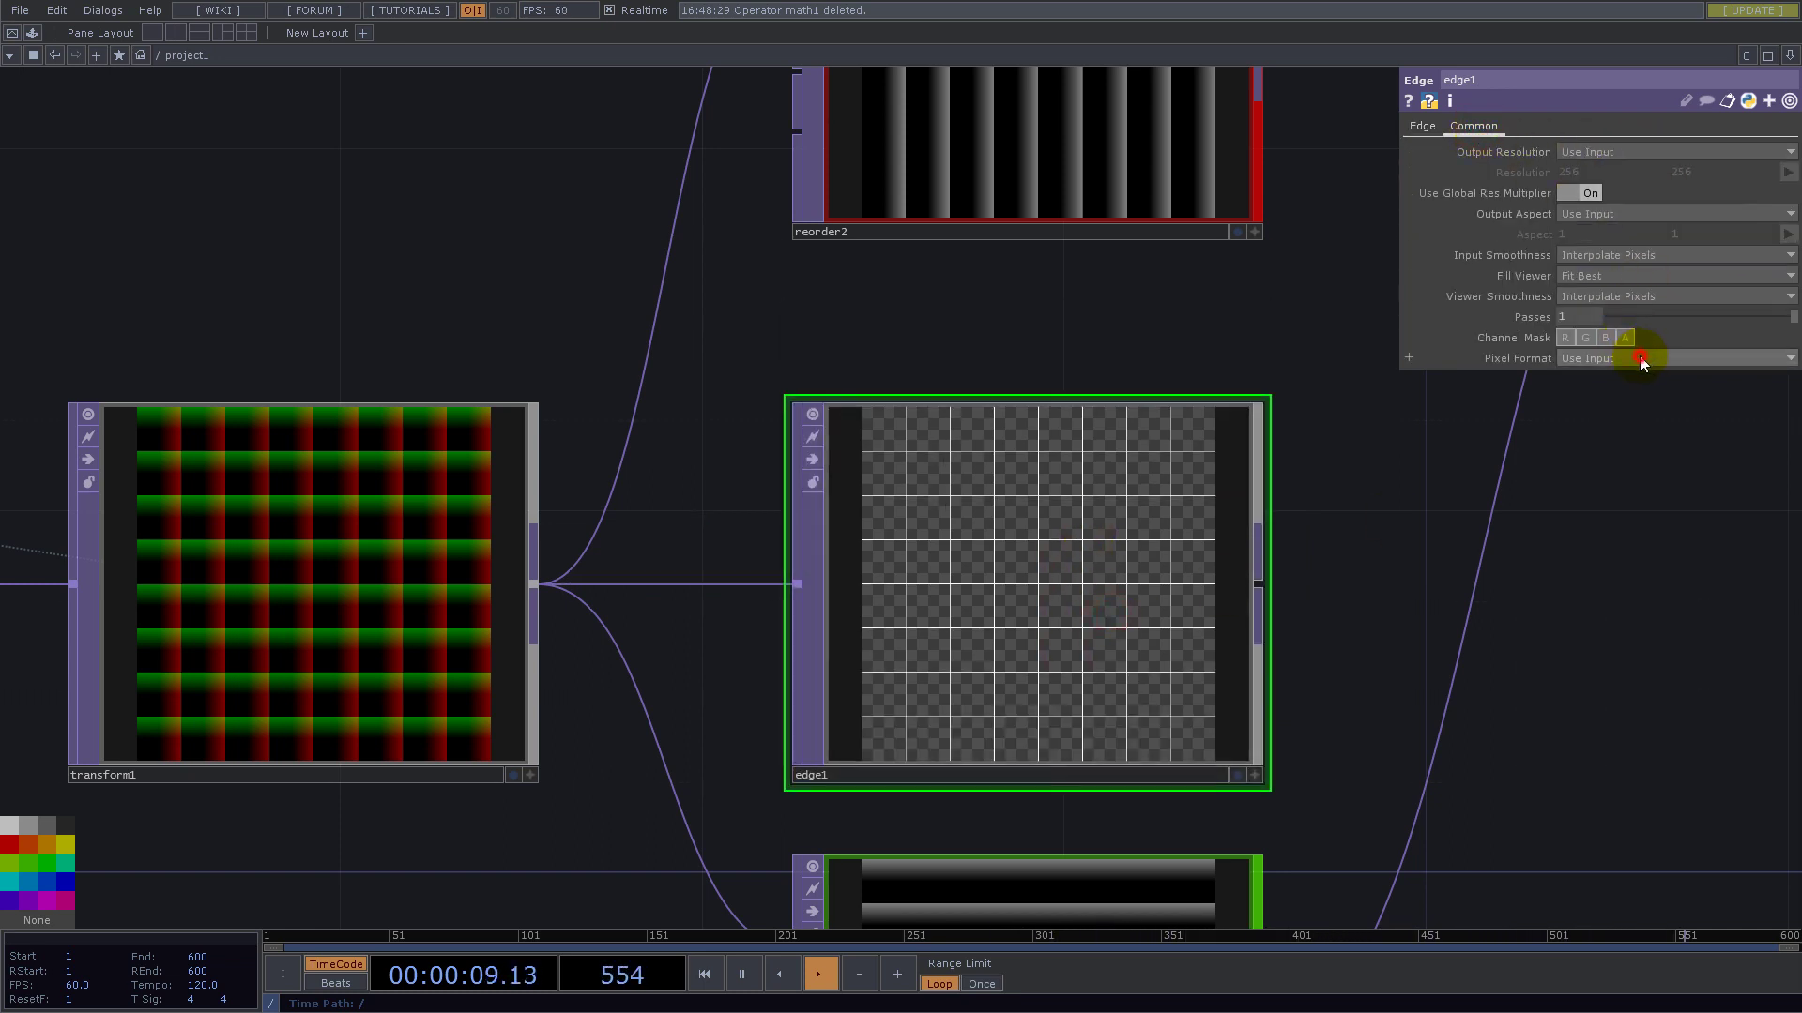
pyautogui.click(1636, 357)
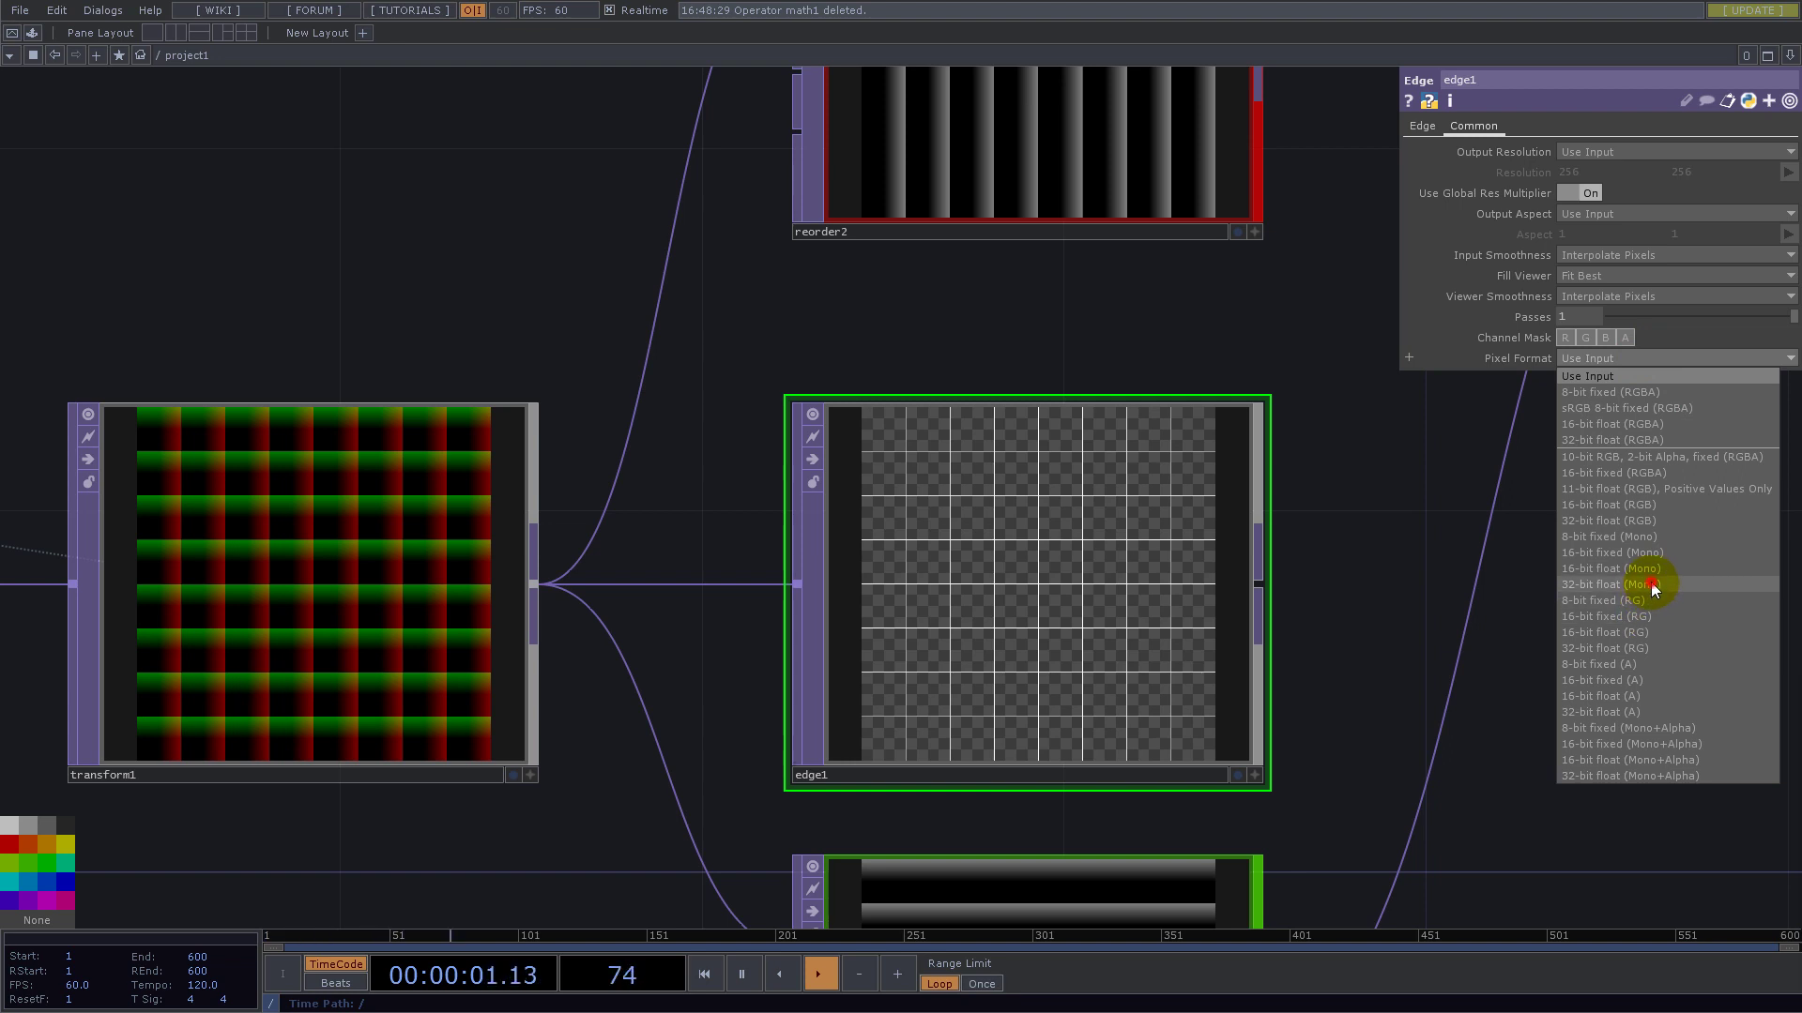
pyautogui.click(1652, 583)
pyautogui.click(1113, 582)
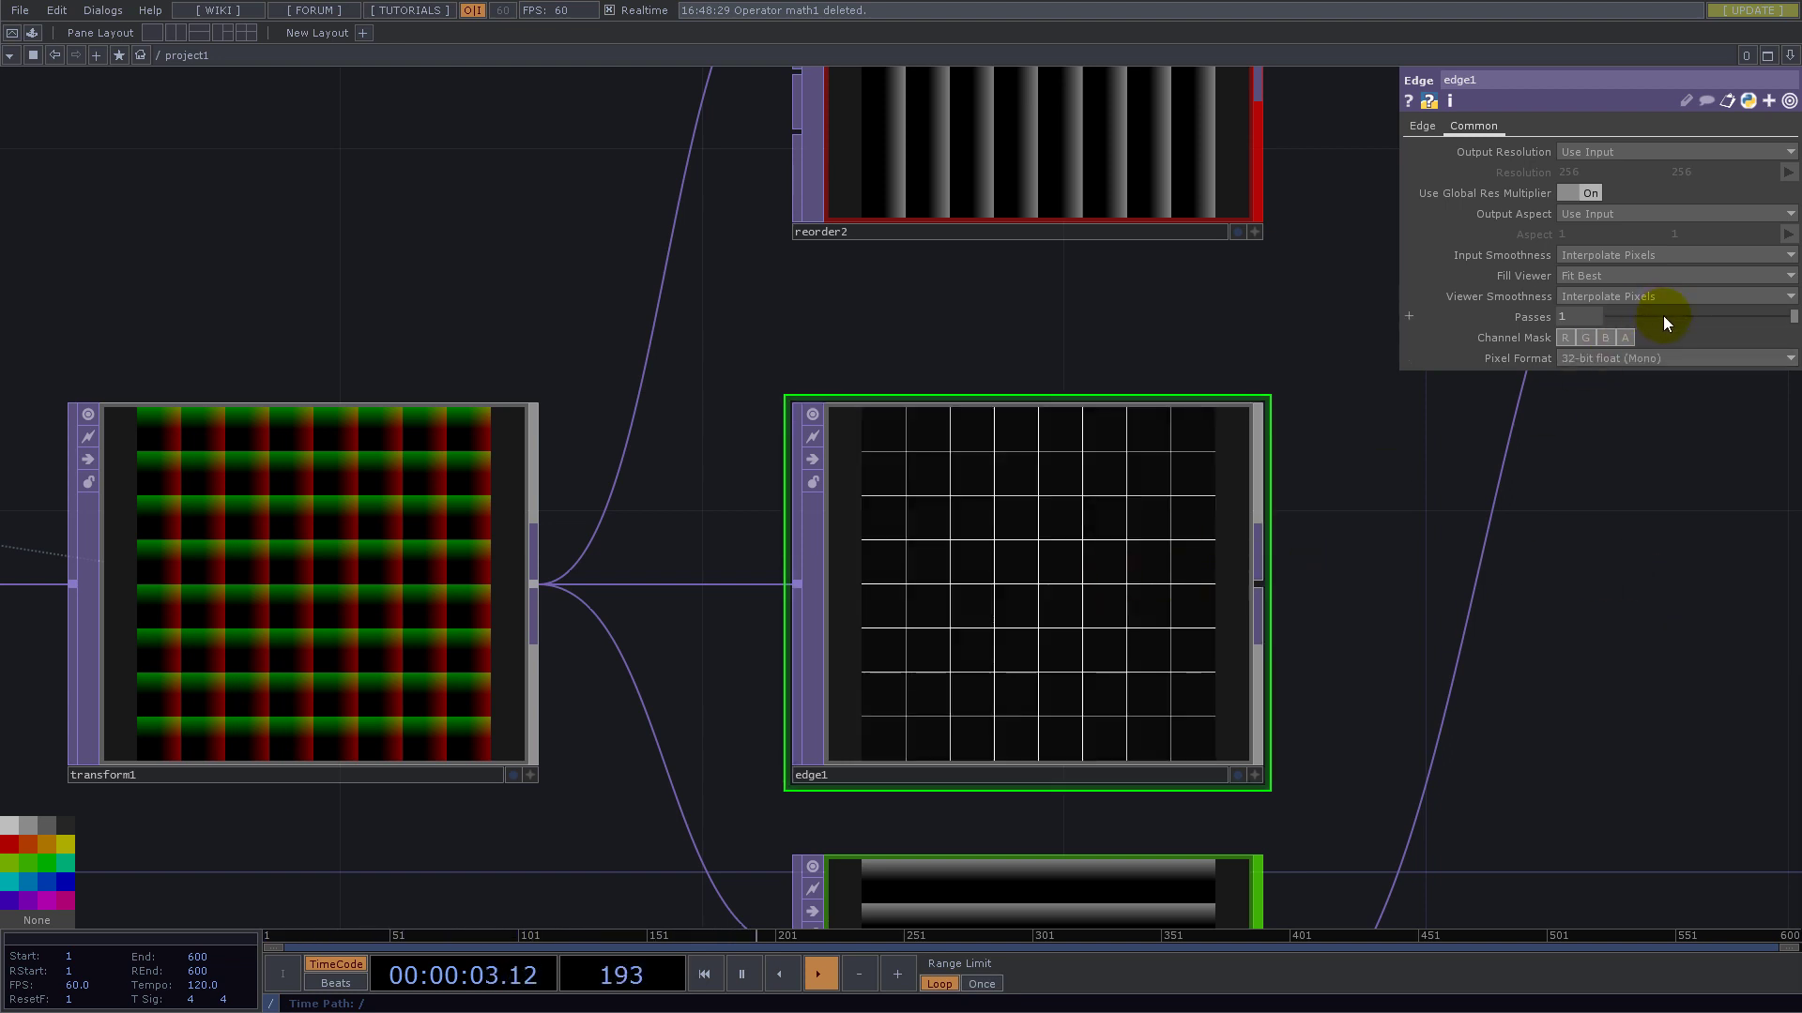
pyautogui.hotkey('ctrl', 'z')
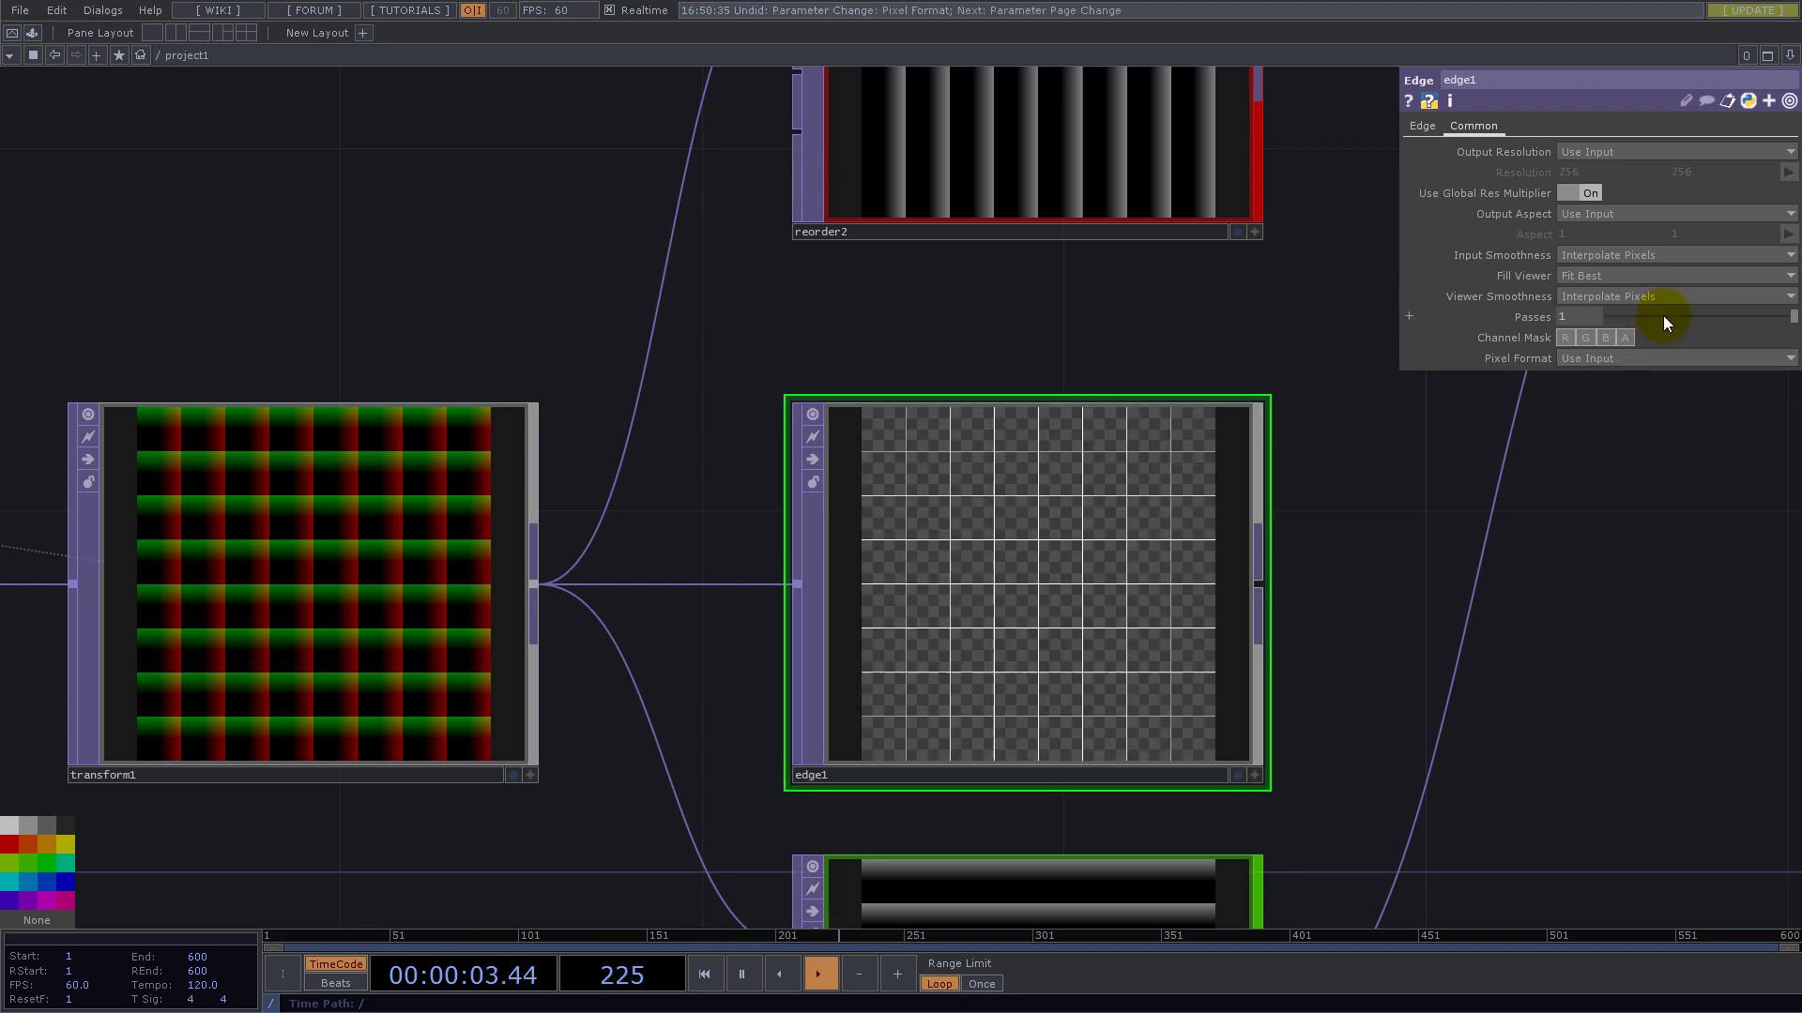
# - Set the Edge TOP's edge color to pure red
pyautogui.click(1424, 126)
pyautogui.click(1567, 235)
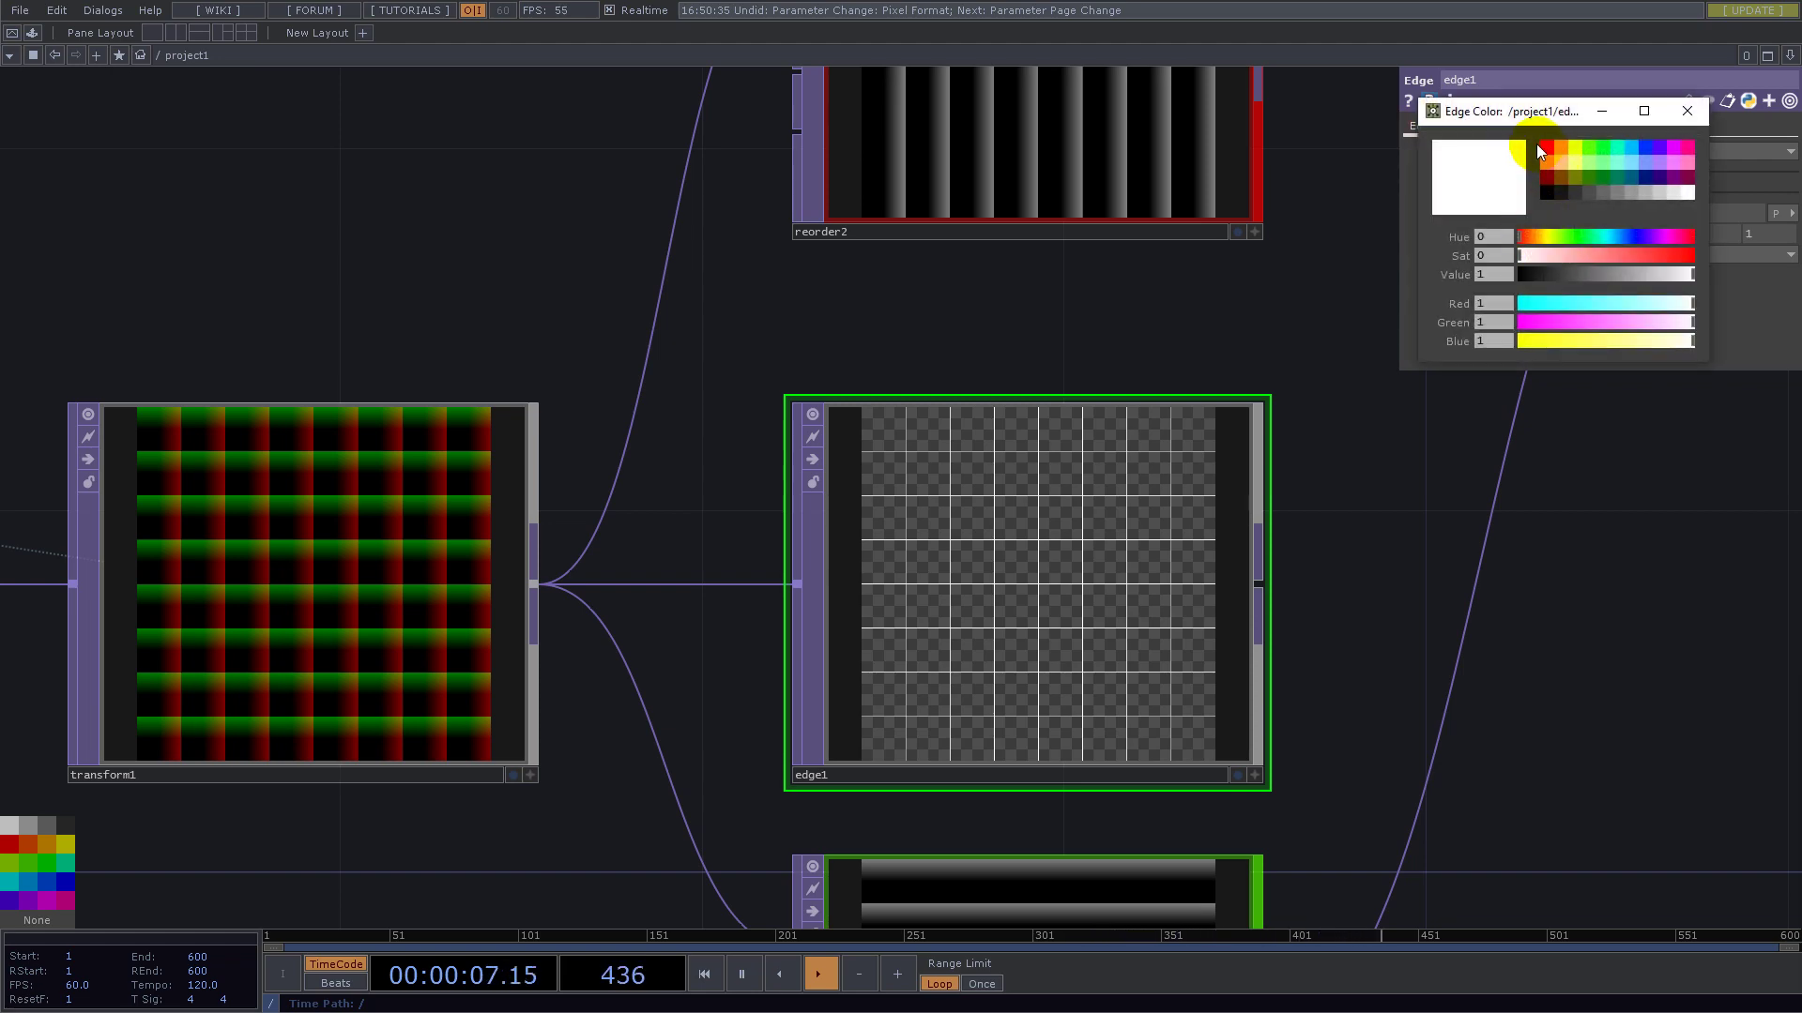
pyautogui.click(1541, 147)
pyautogui.click(1685, 111)
# - Add a Null TOP fed by the Chroma Key TOP and place it well beyond the end of the chain
pyautogui.moveTo(1395, 619); pyautogui.dragTo(934, 538)
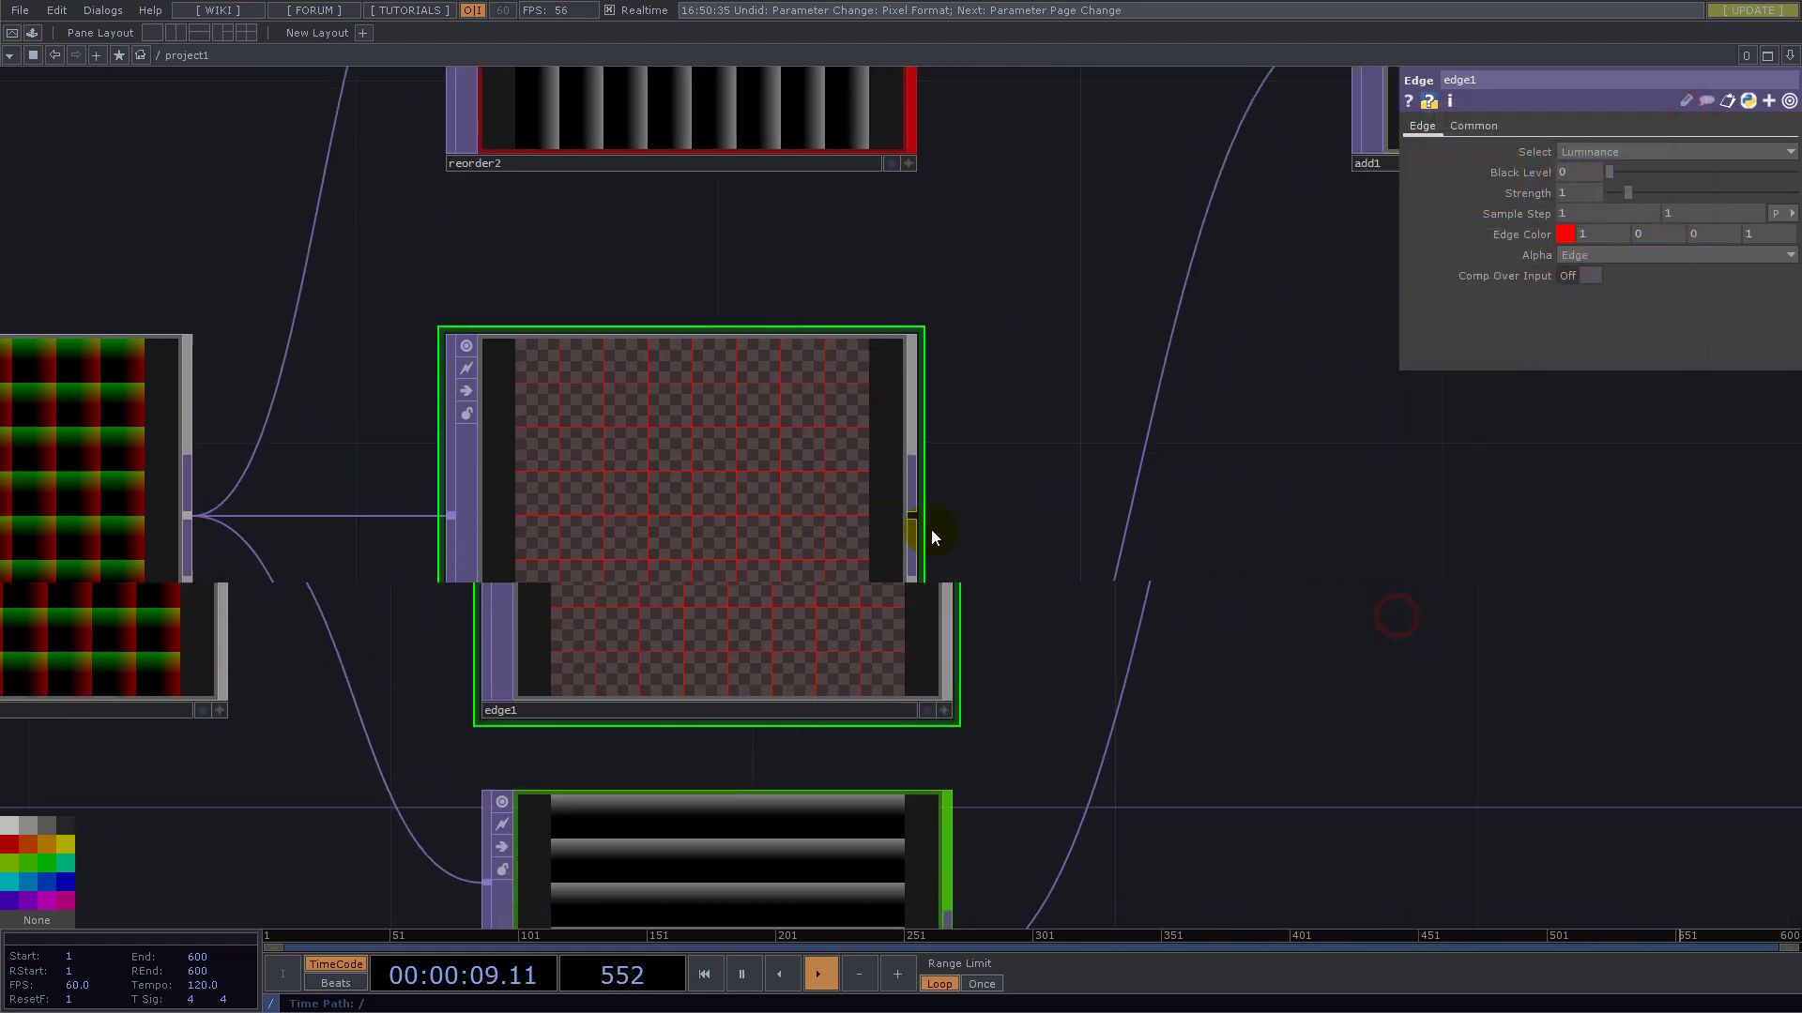
pyautogui.scroll(-6, 932, 537)
pyautogui.moveTo(1160, 667); pyautogui.dragTo(771, 615)
pyautogui.scroll(-4, 864, 595)
pyautogui.moveTo(1142, 585); pyautogui.dragTo(683, 607)
pyautogui.click(820, 426)
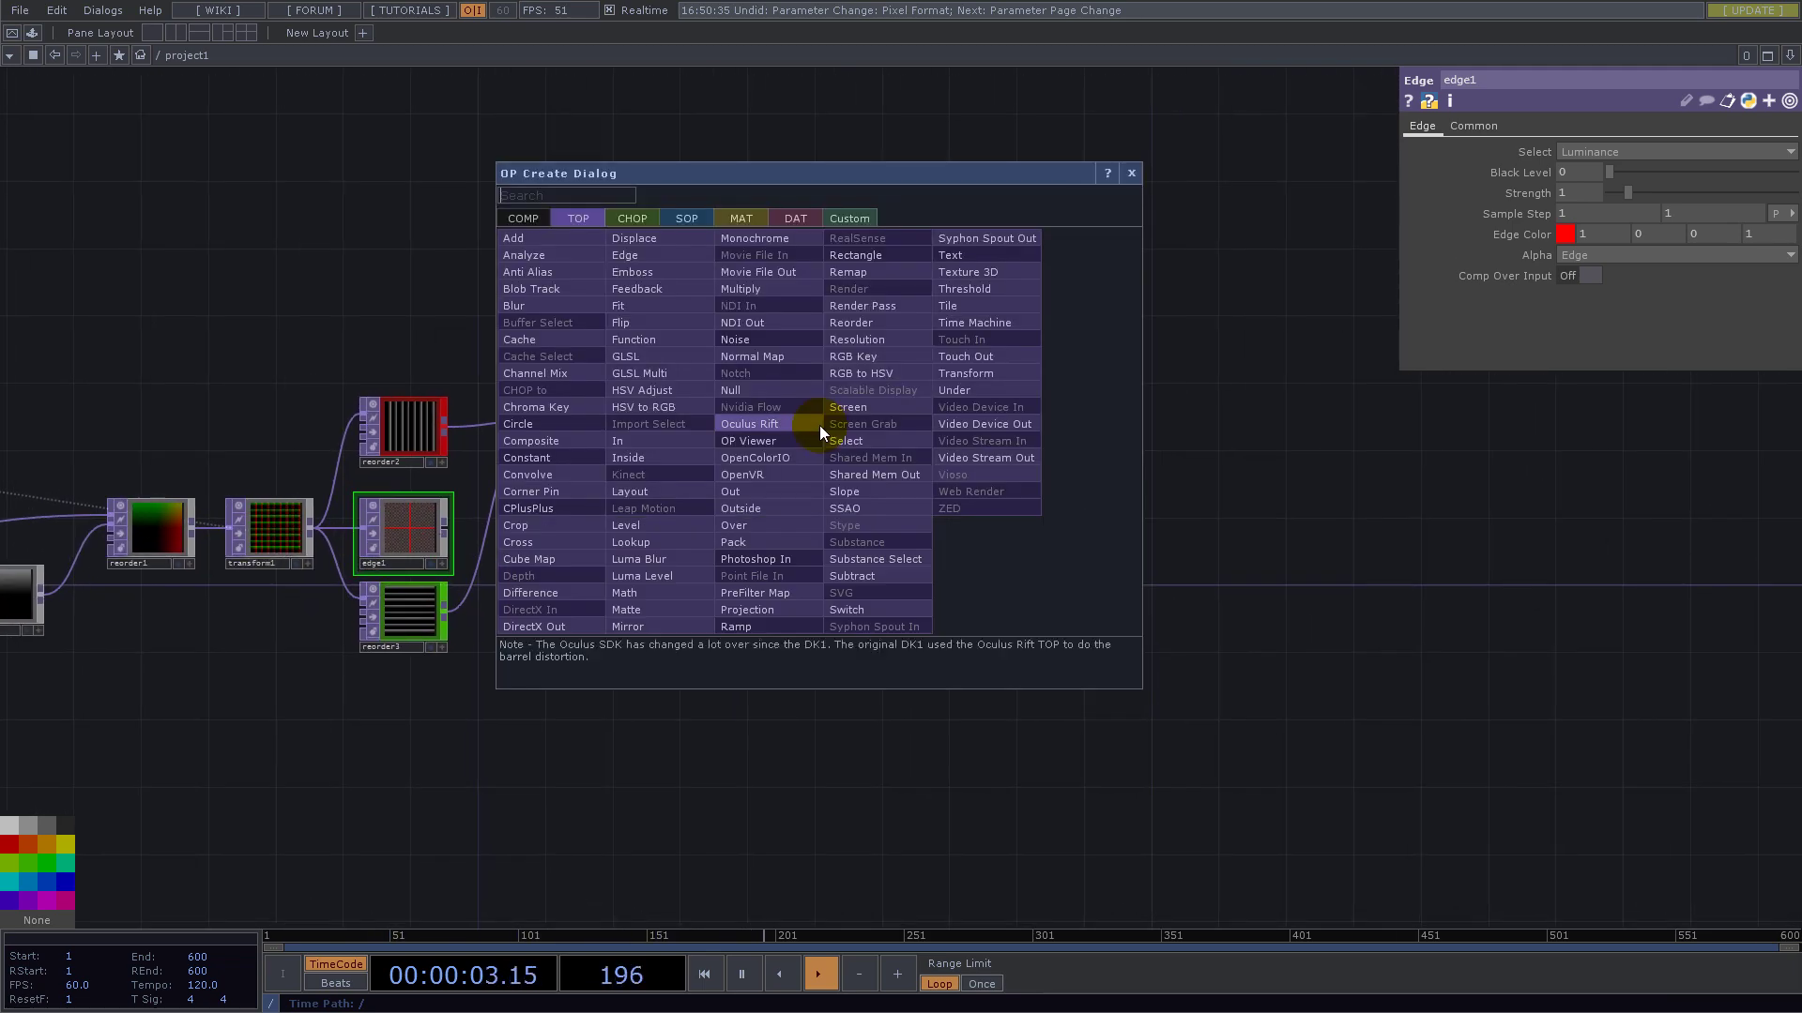
pyautogui.write('null')
pyautogui.click(776, 386)
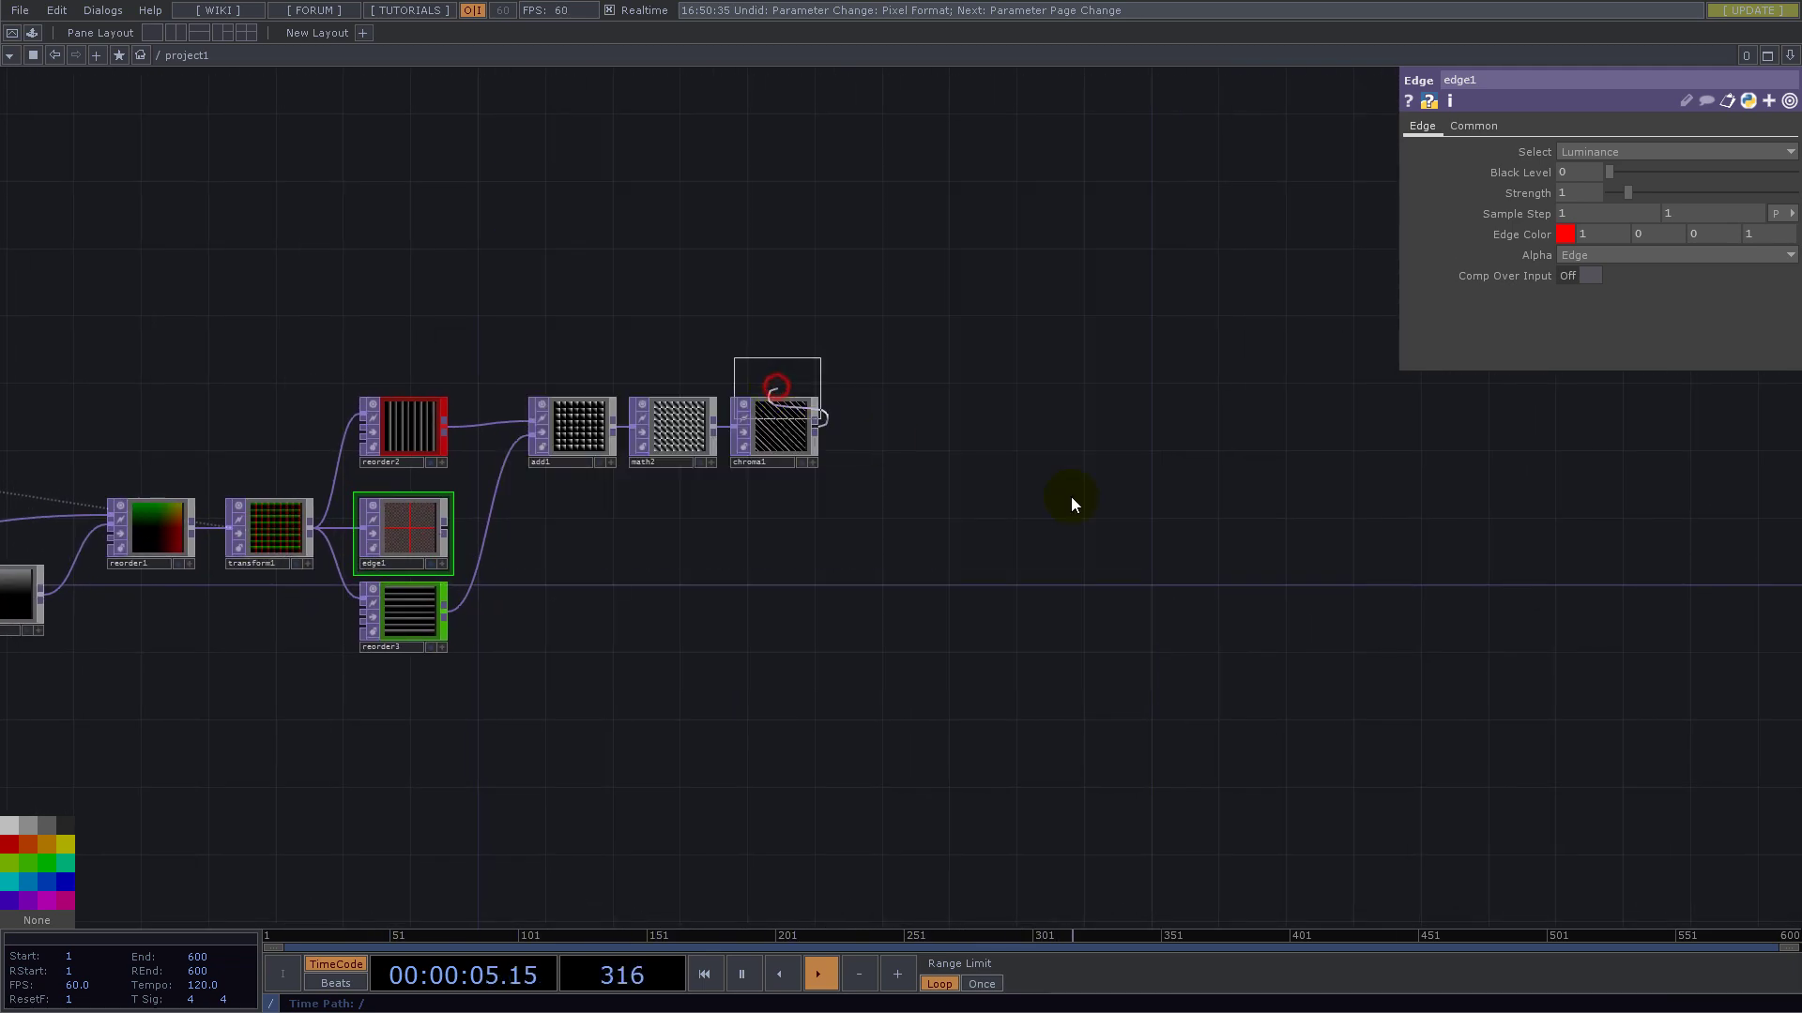
pyautogui.click(1334, 537)
pyautogui.moveTo(1342, 636); pyautogui.dragTo(1036, 629)
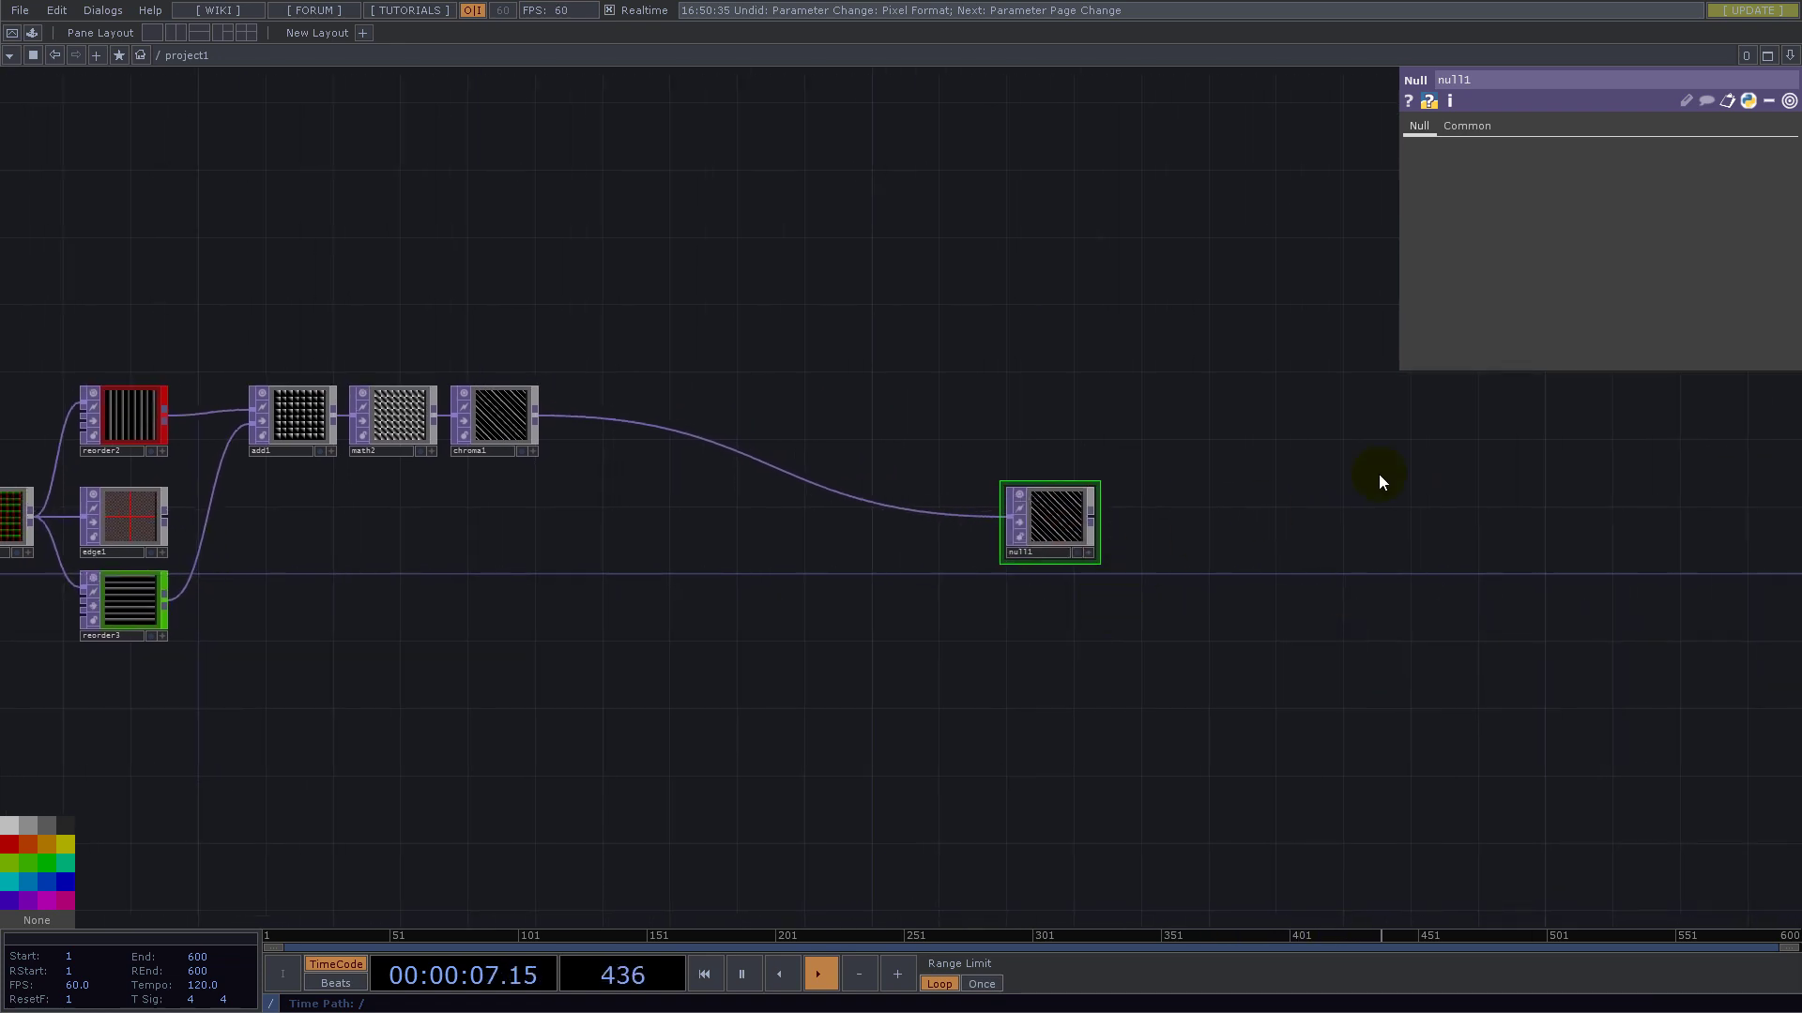
# - Turn on the Null TOP's display flag and enable Backdrop TOPs in the network editor
pyautogui.click(1064, 541)
pyautogui.rightClick(1224, 667)
pyautogui.moveTo(1376, 556)
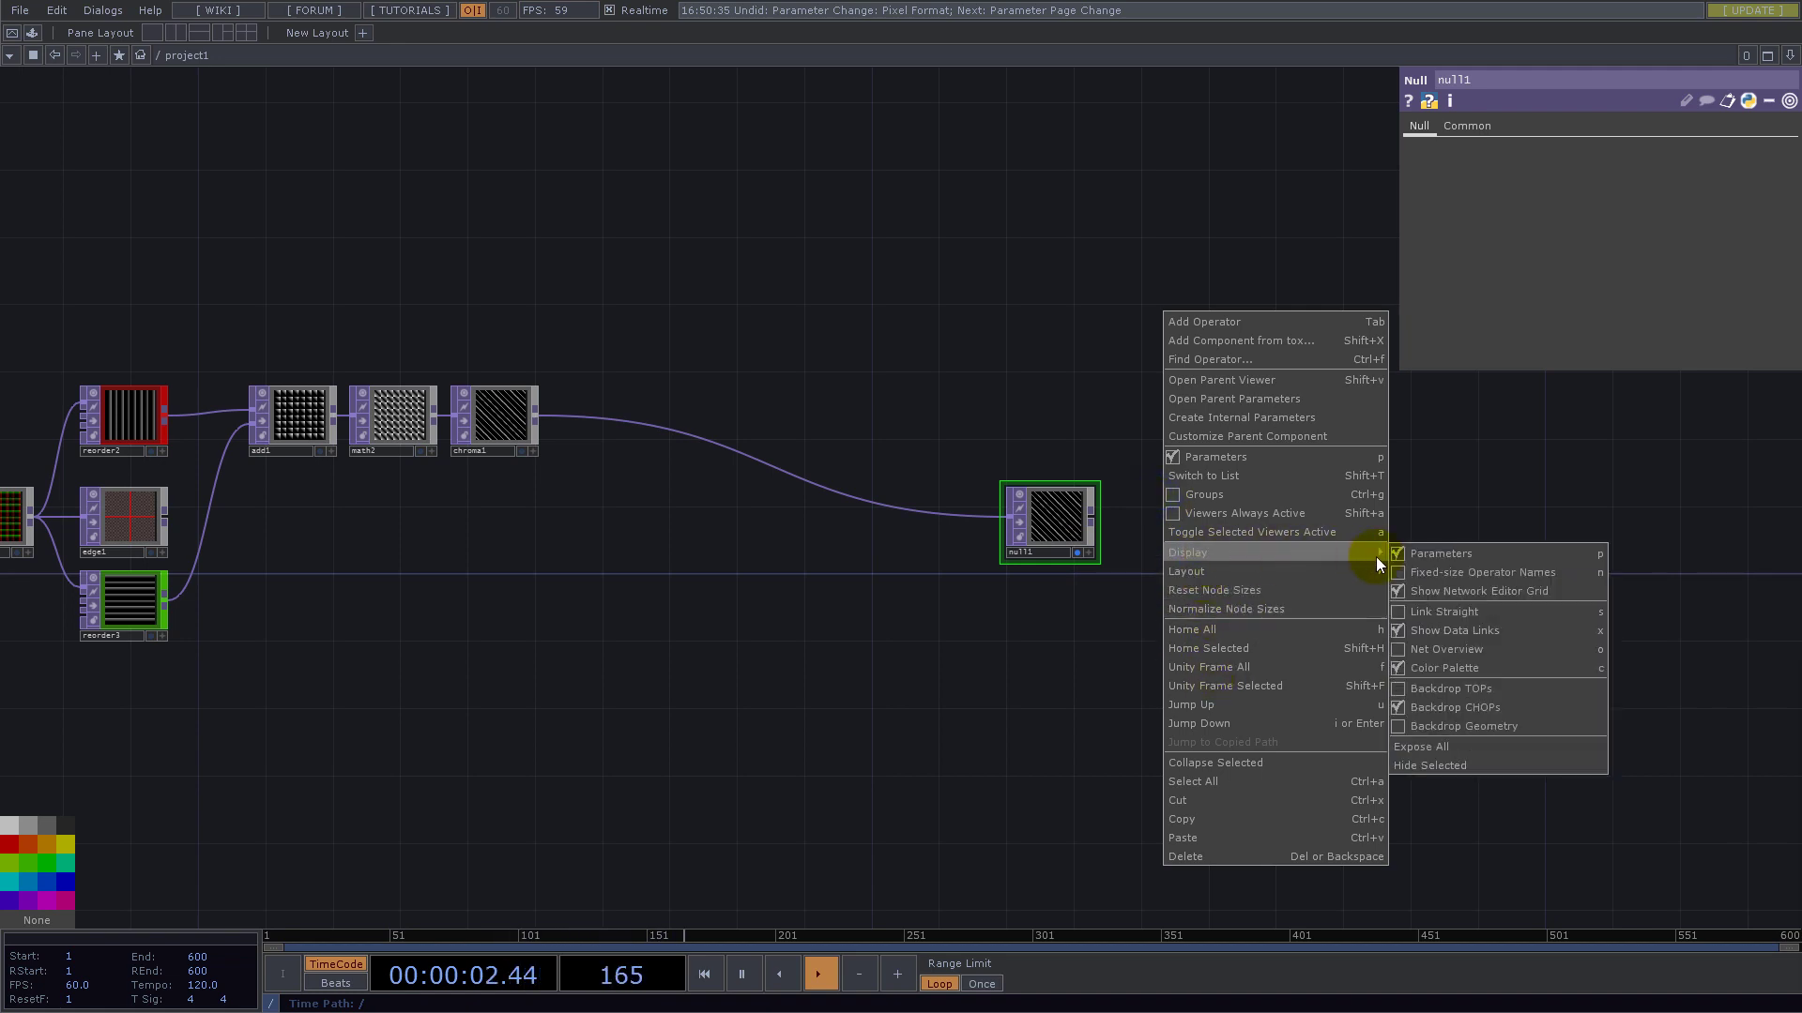
pyautogui.click(1427, 692)
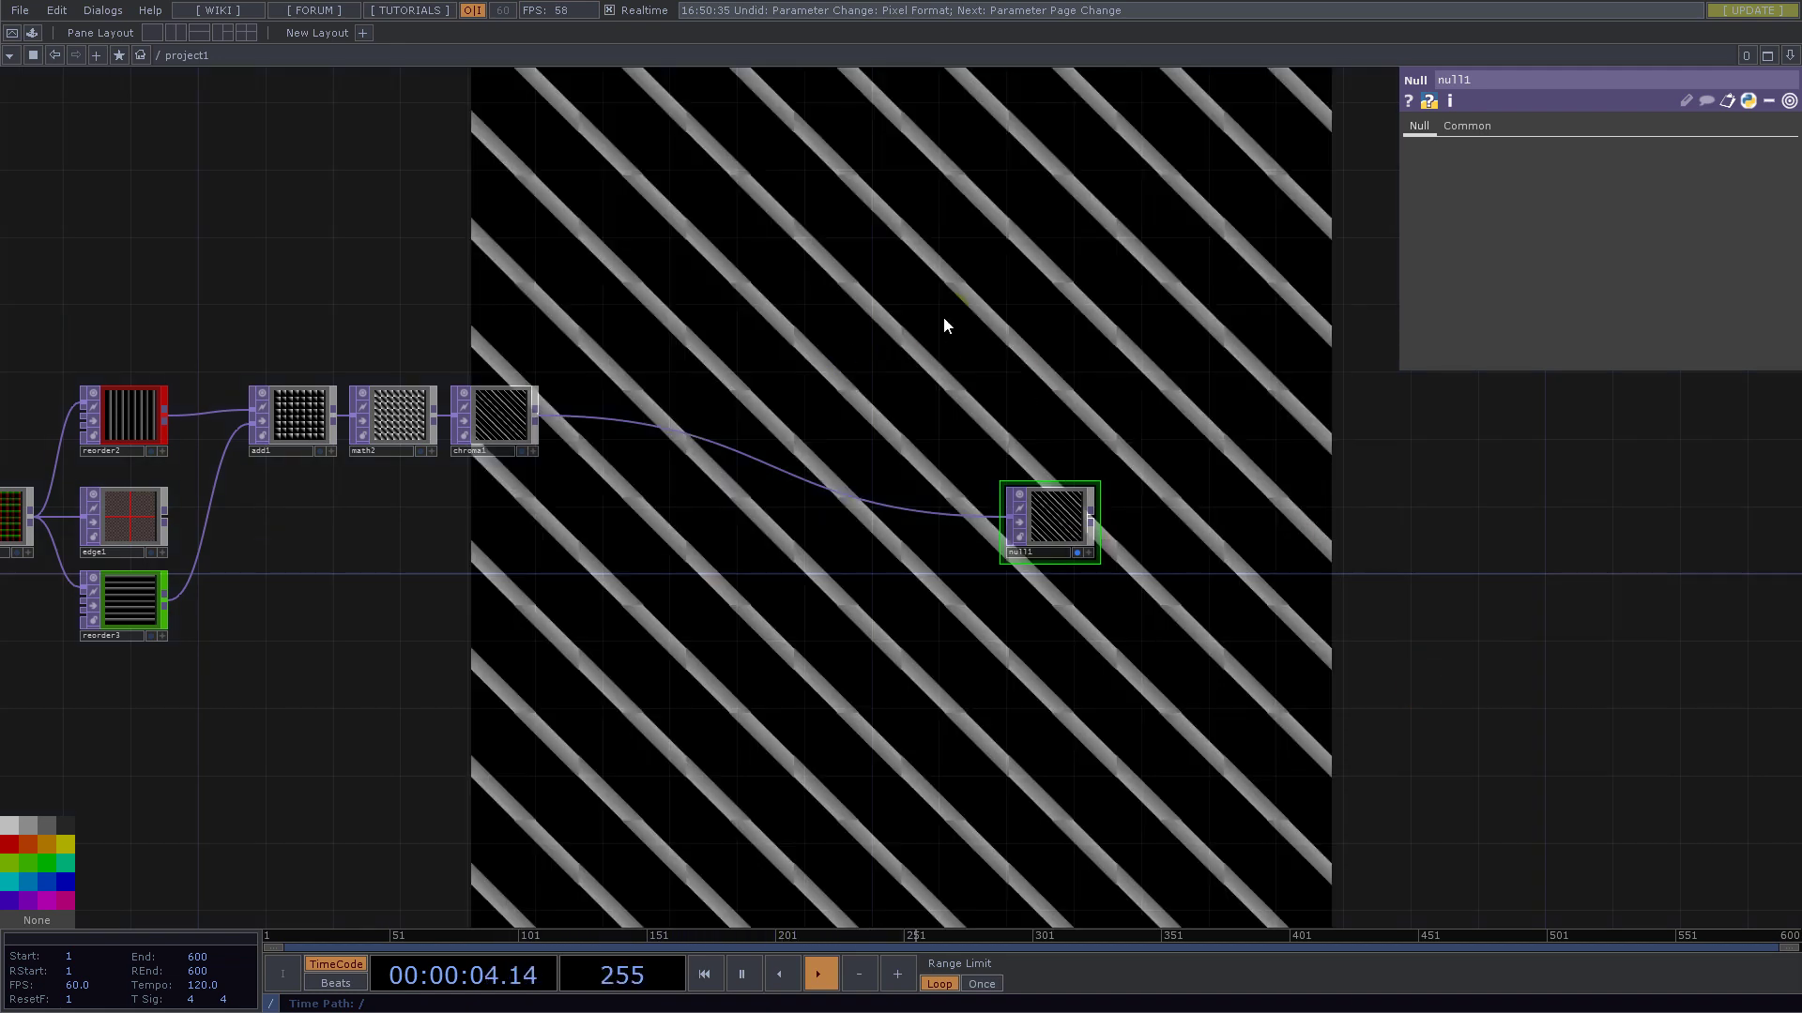
# - Split the network editor into two side-by-side panes, make the second show only the output image, and slightly widen the network pane
pyautogui.click(1790, 54)
pyautogui.click(1656, 96)
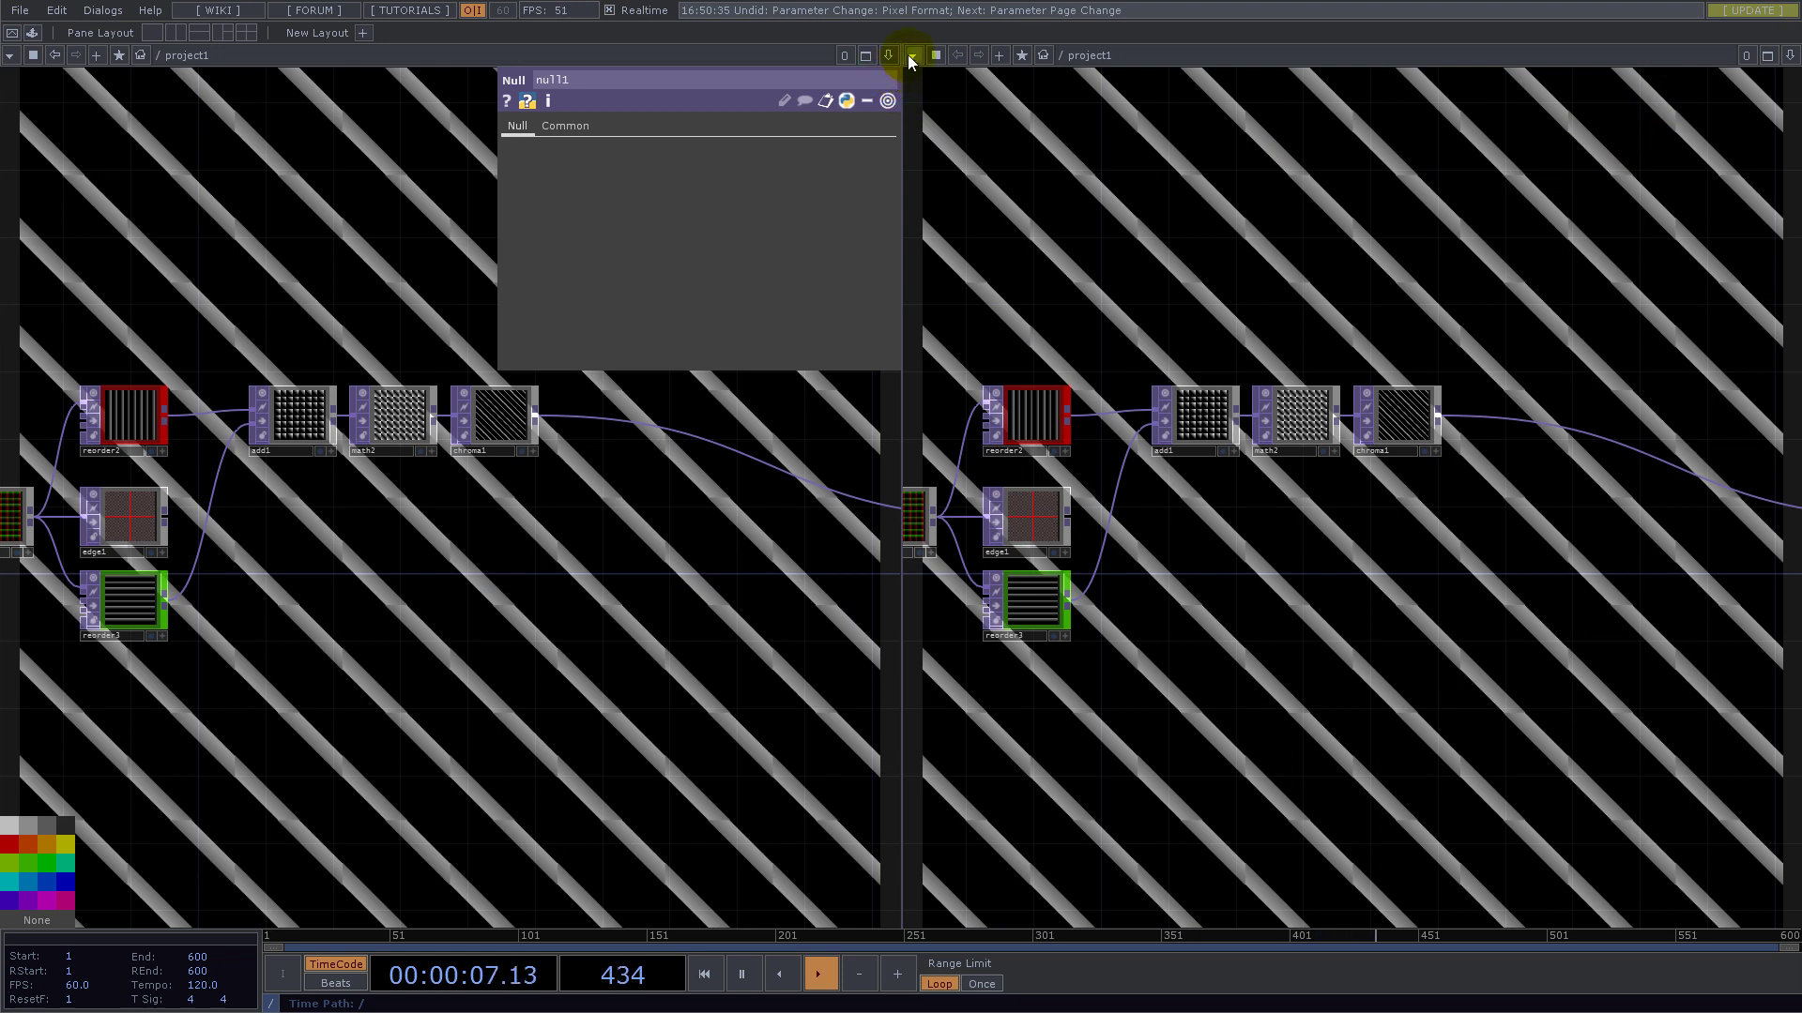
pyautogui.click(910, 55)
pyautogui.click(939, 141)
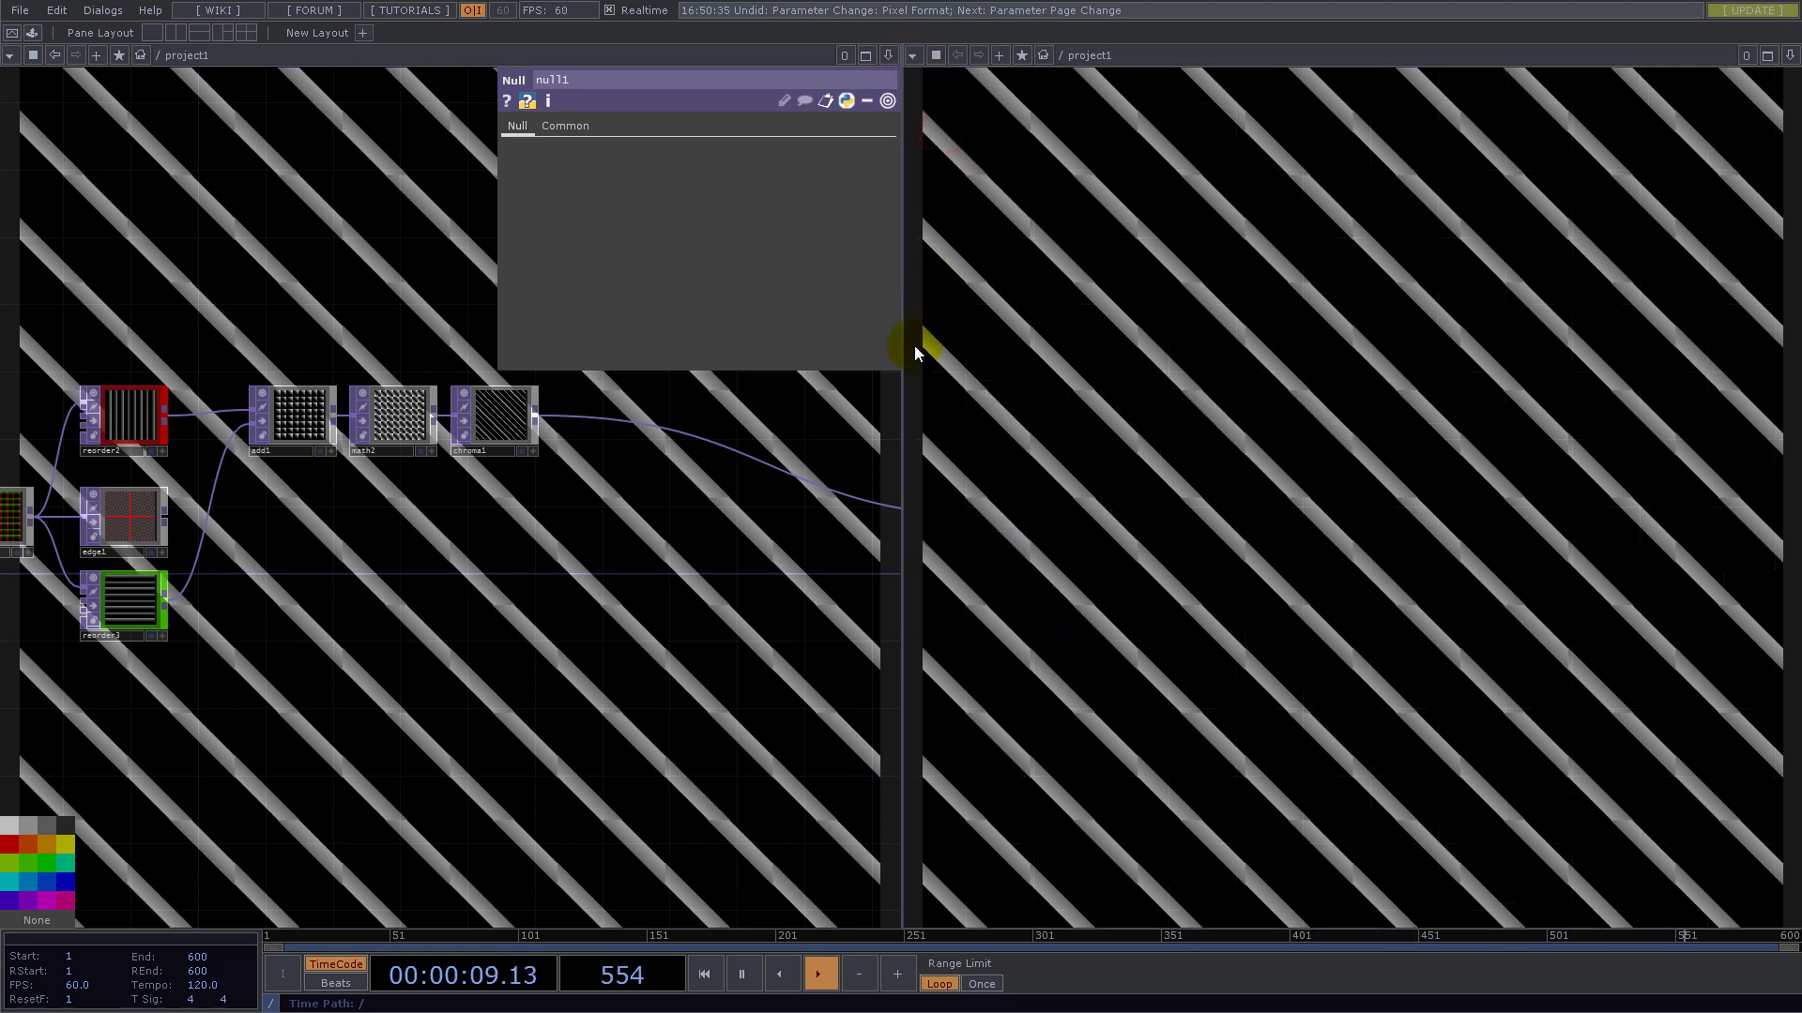
pyautogui.moveTo(903, 362); pyautogui.dragTo(937, 354)
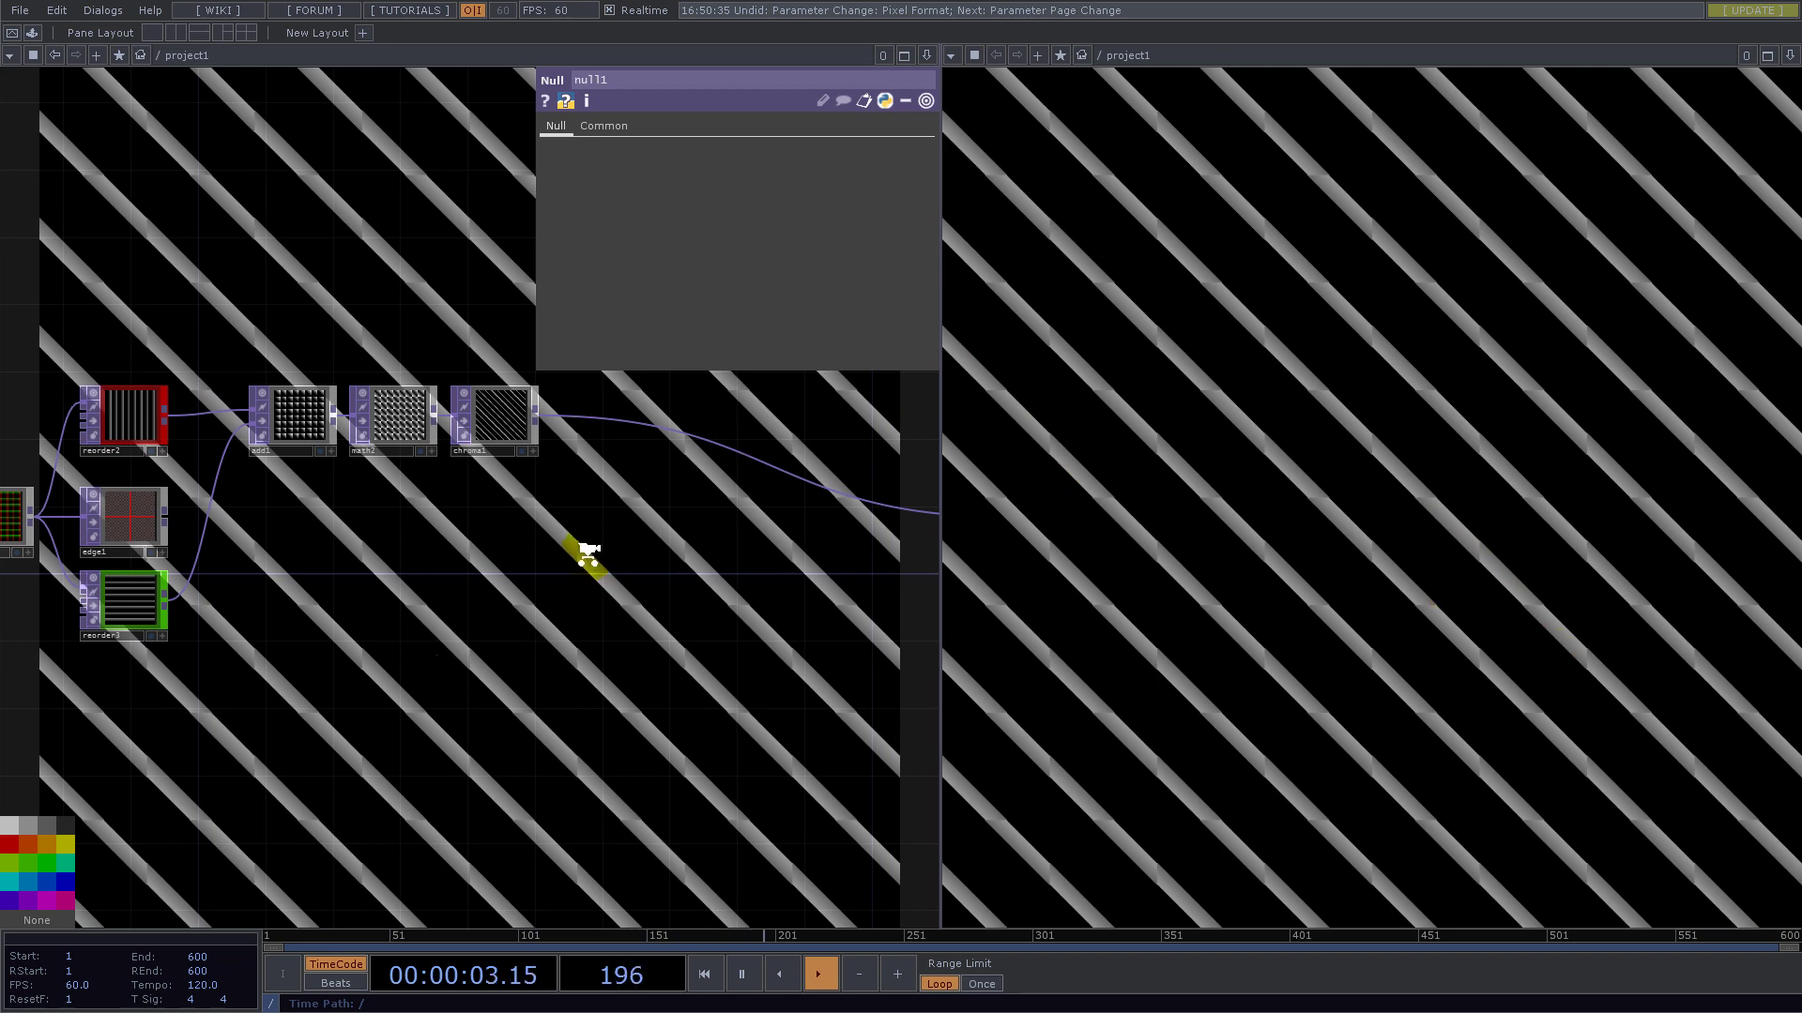
# - Turn off Backdrop TOPs in the network pane while keeping the output pane's image
pyautogui.scroll(-5, 588, 555)
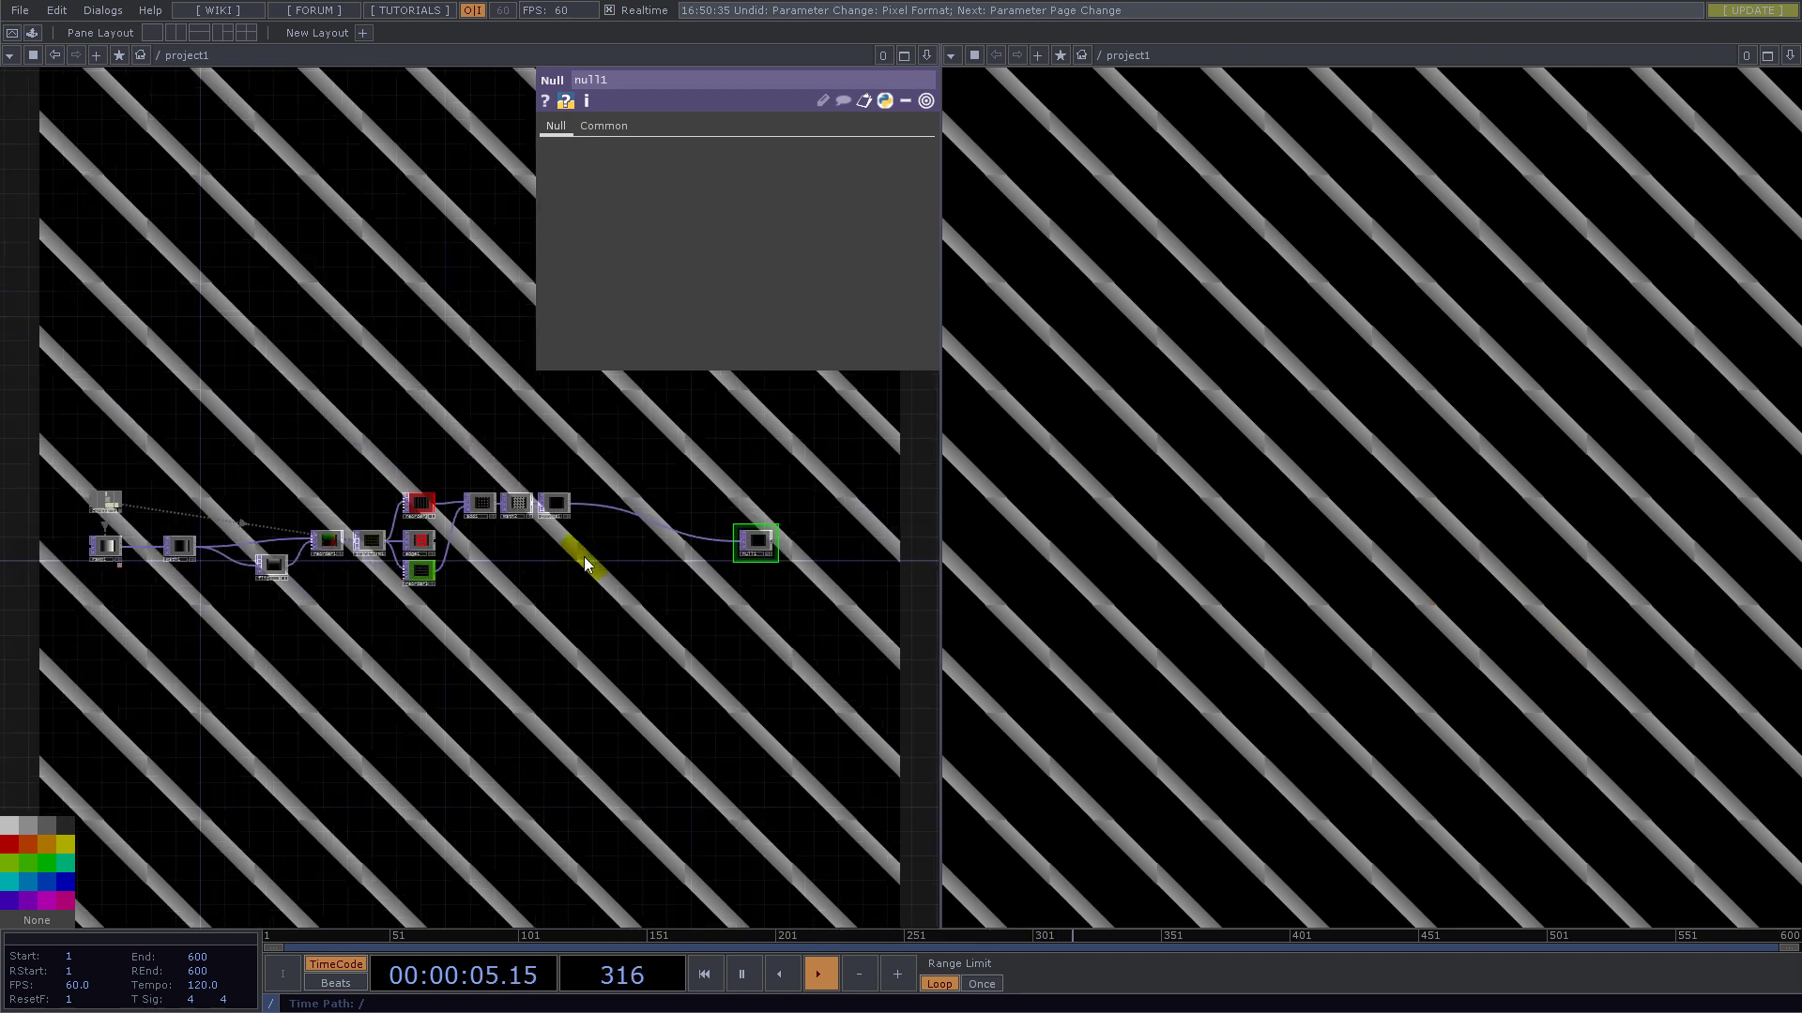
pyautogui.rightClick(627, 459)
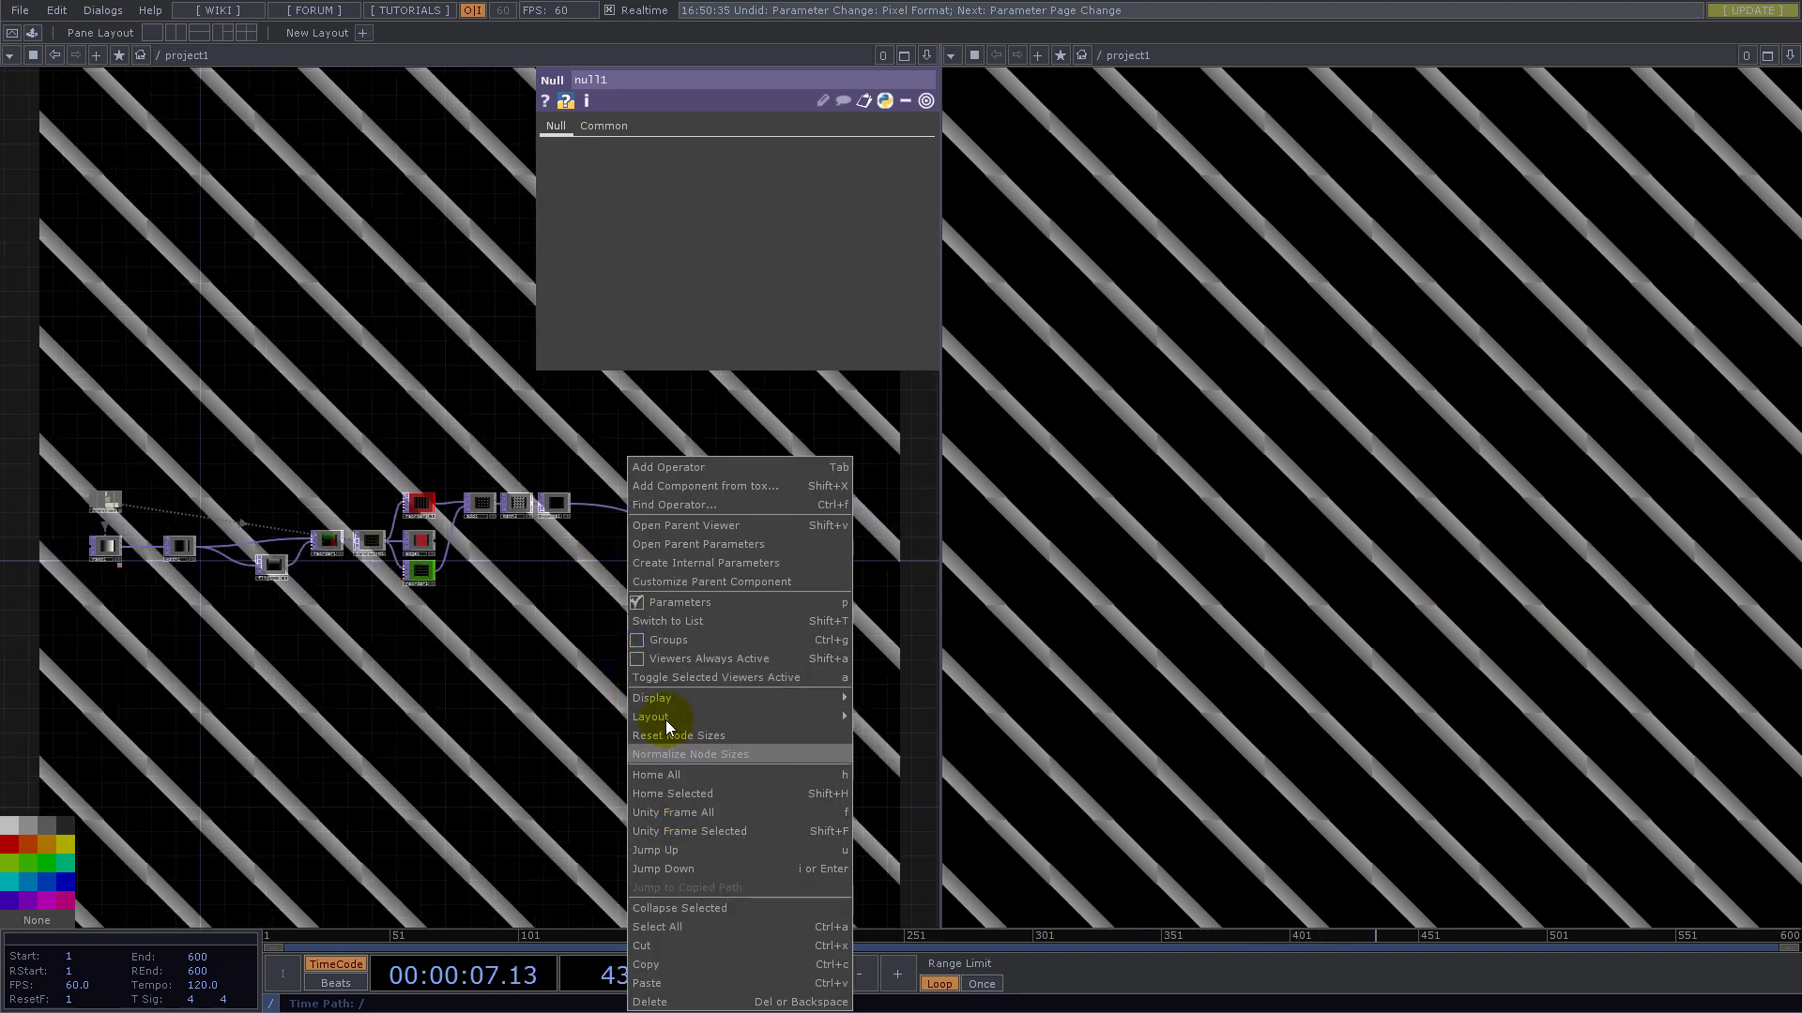
pyautogui.moveTo(810, 699)
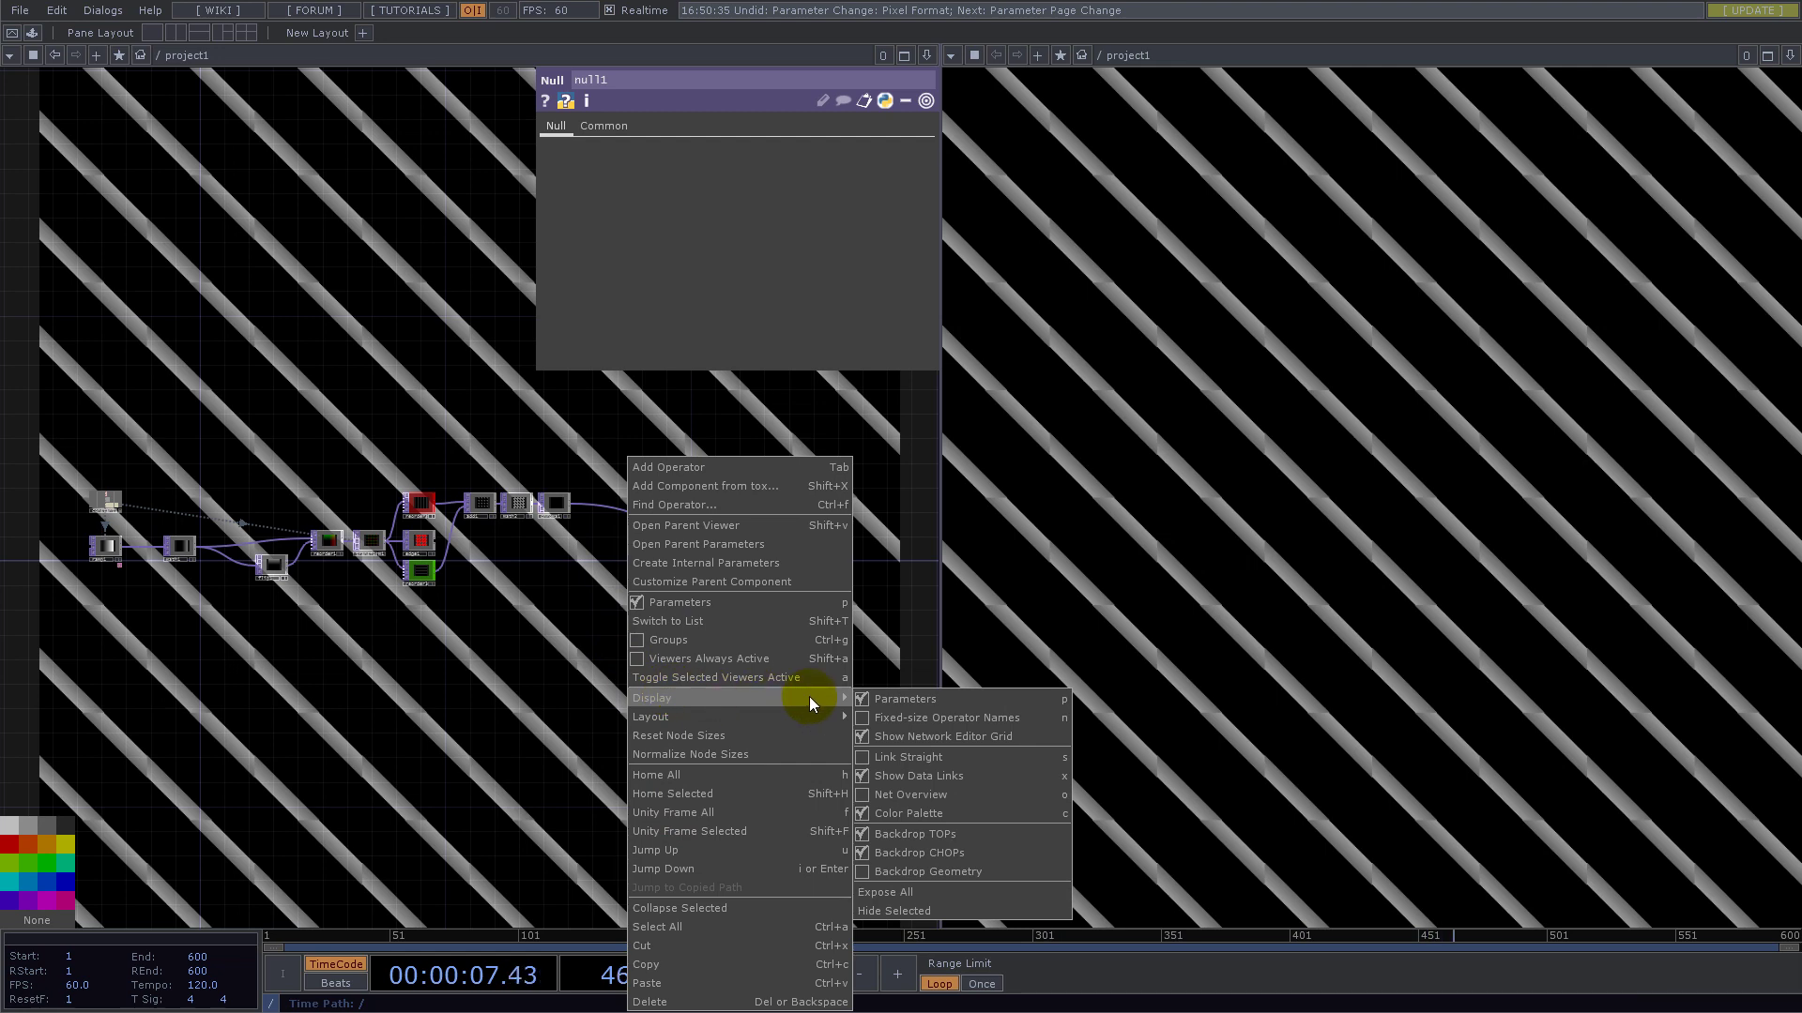
pyautogui.click(886, 837)
pyautogui.scroll(-5, 701, 657)
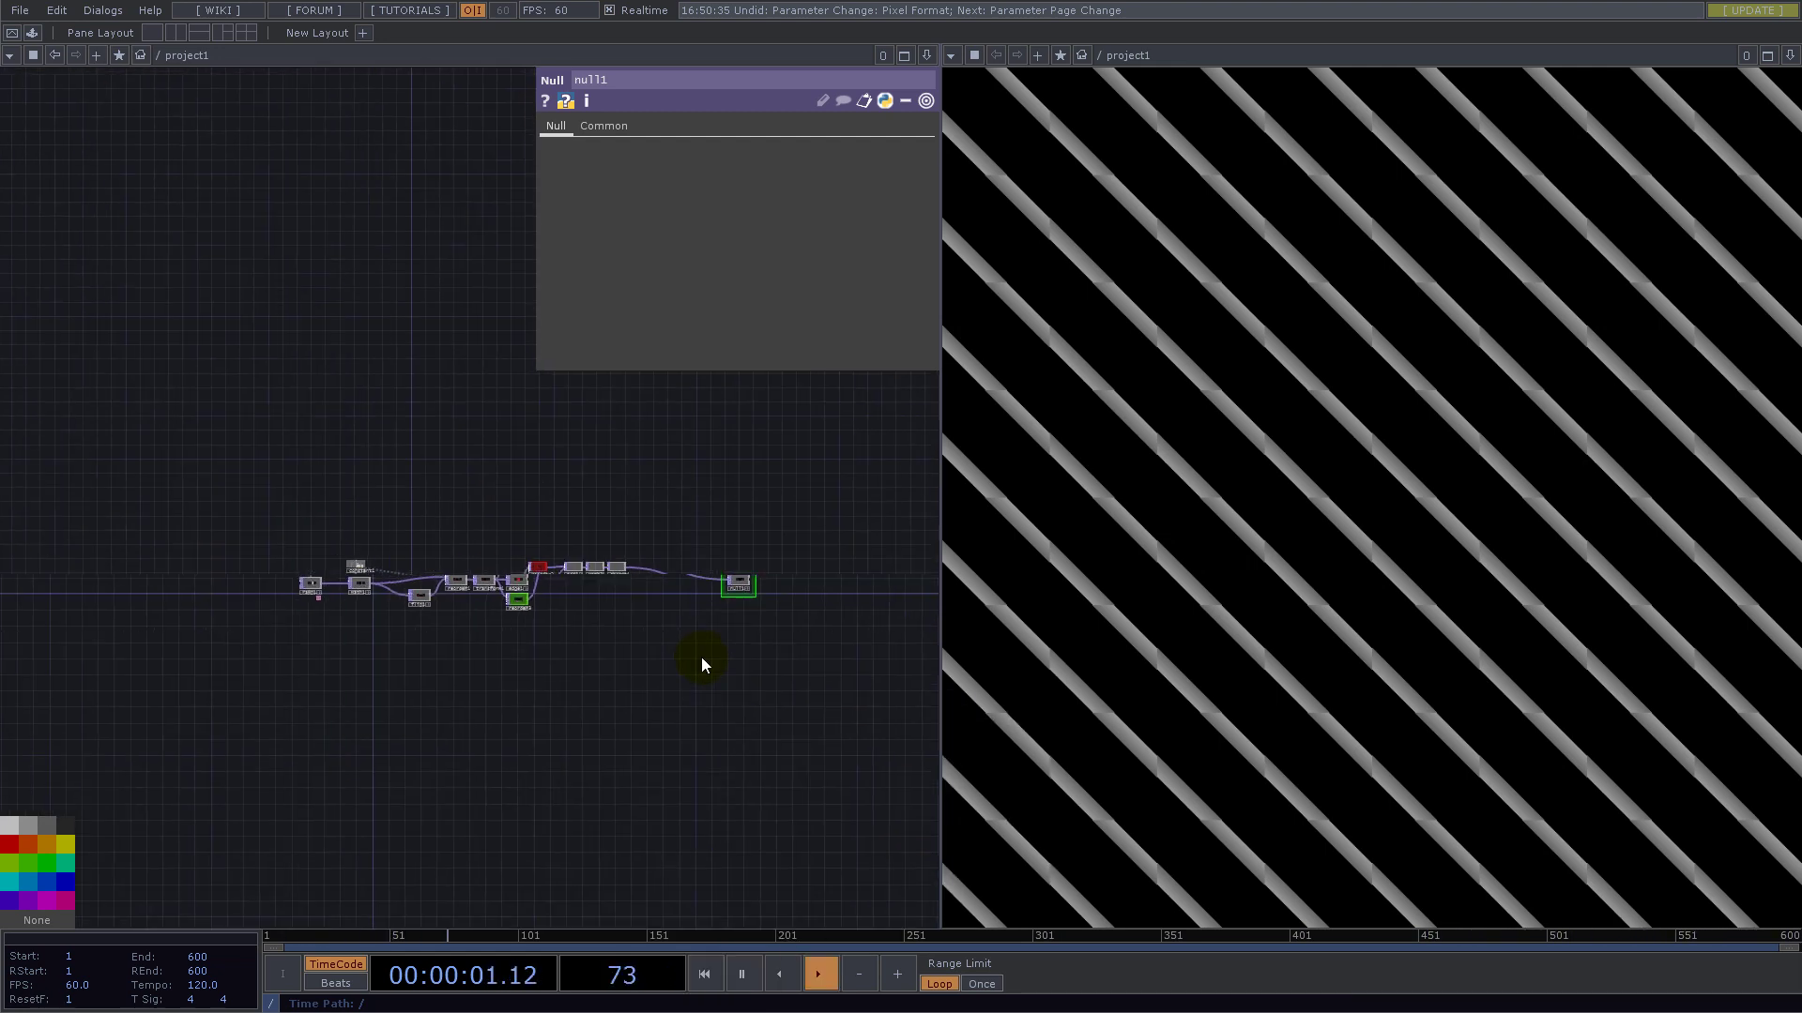
# - Insert a Math TOP on the wire between the Chroma Key TOP and the Null TOP
pyautogui.moveTo(797, 566); pyautogui.dragTo(403, 584, button='middle')
pyautogui.scroll(10, 404, 584)
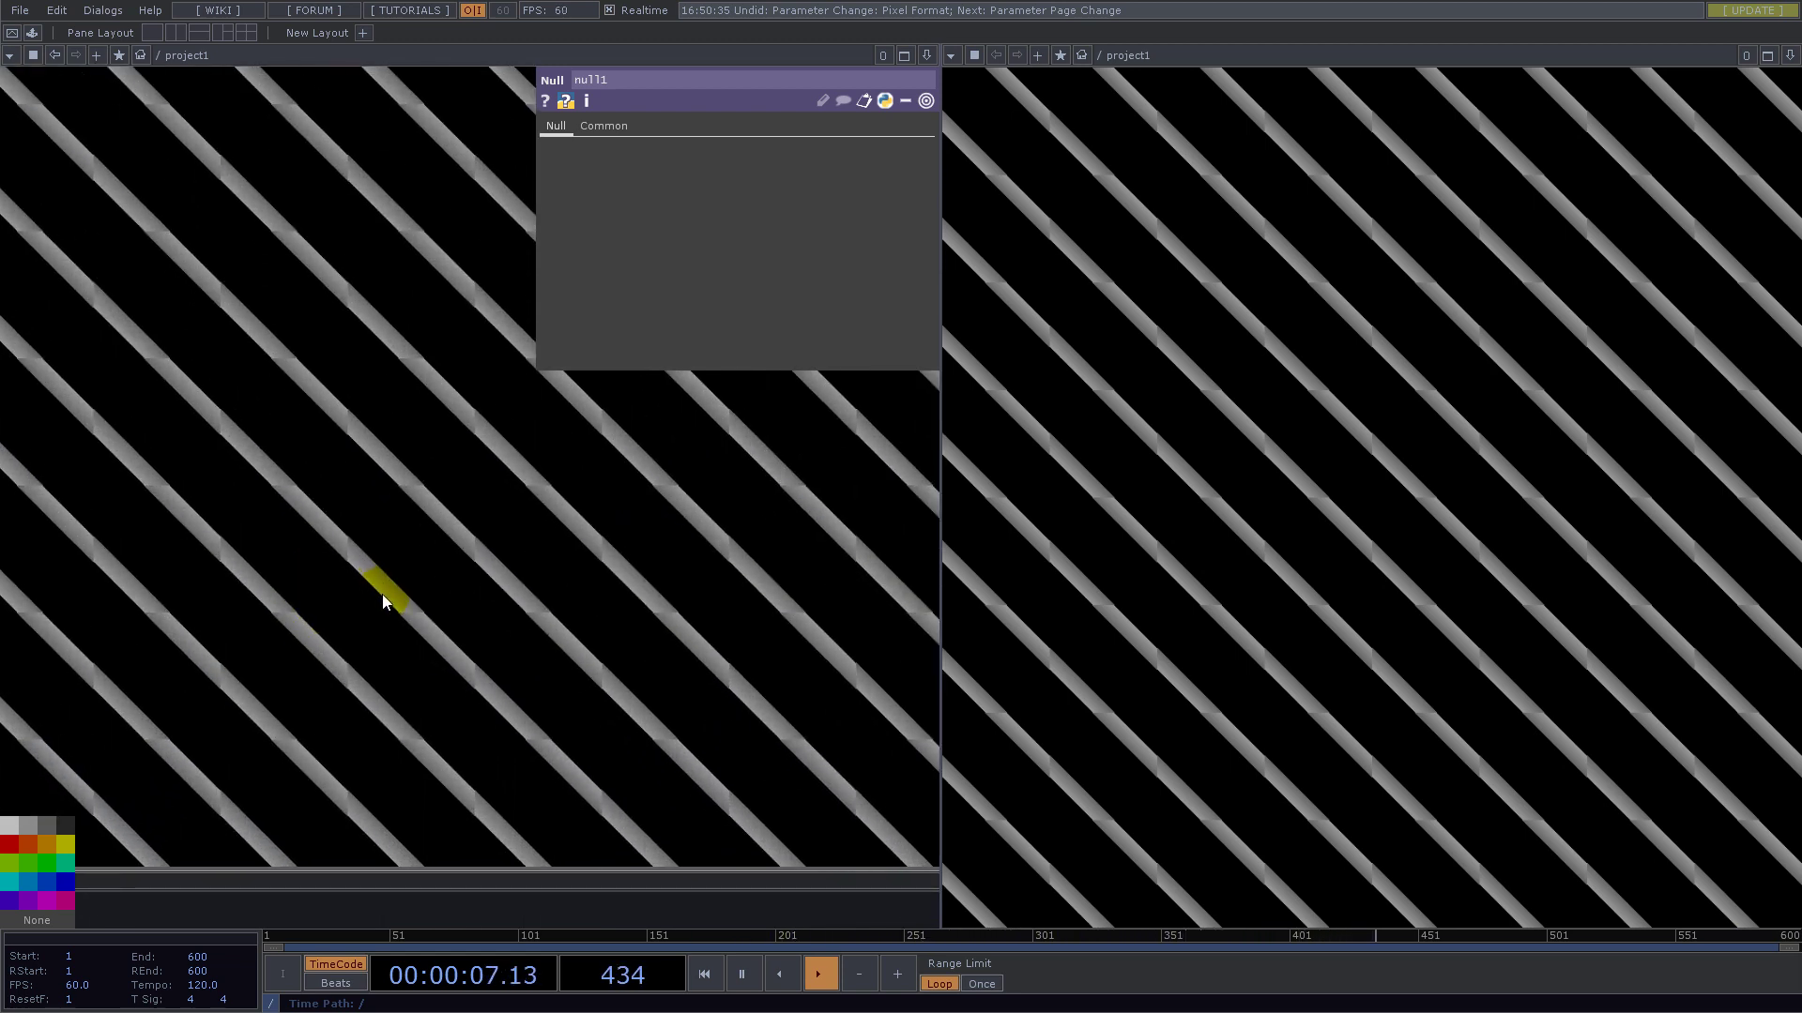
pyautogui.scroll(-5, 394, 540)
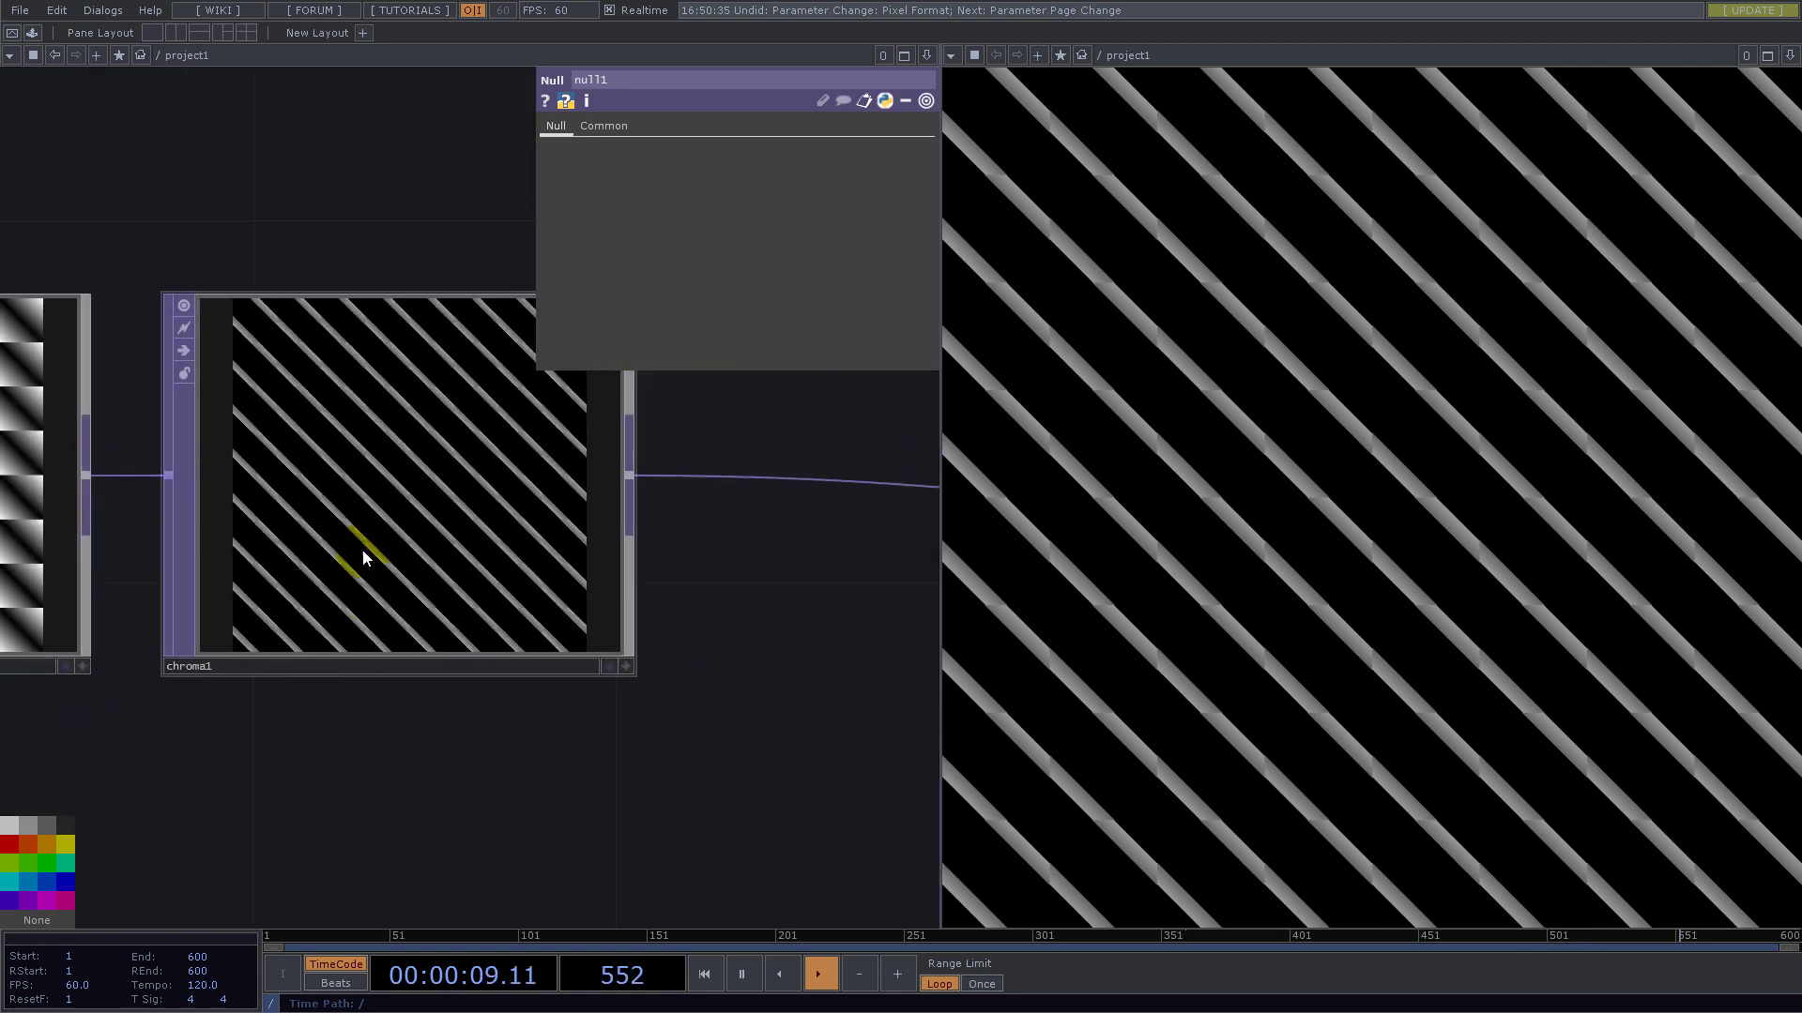
pyautogui.scroll(-2, 419, 530)
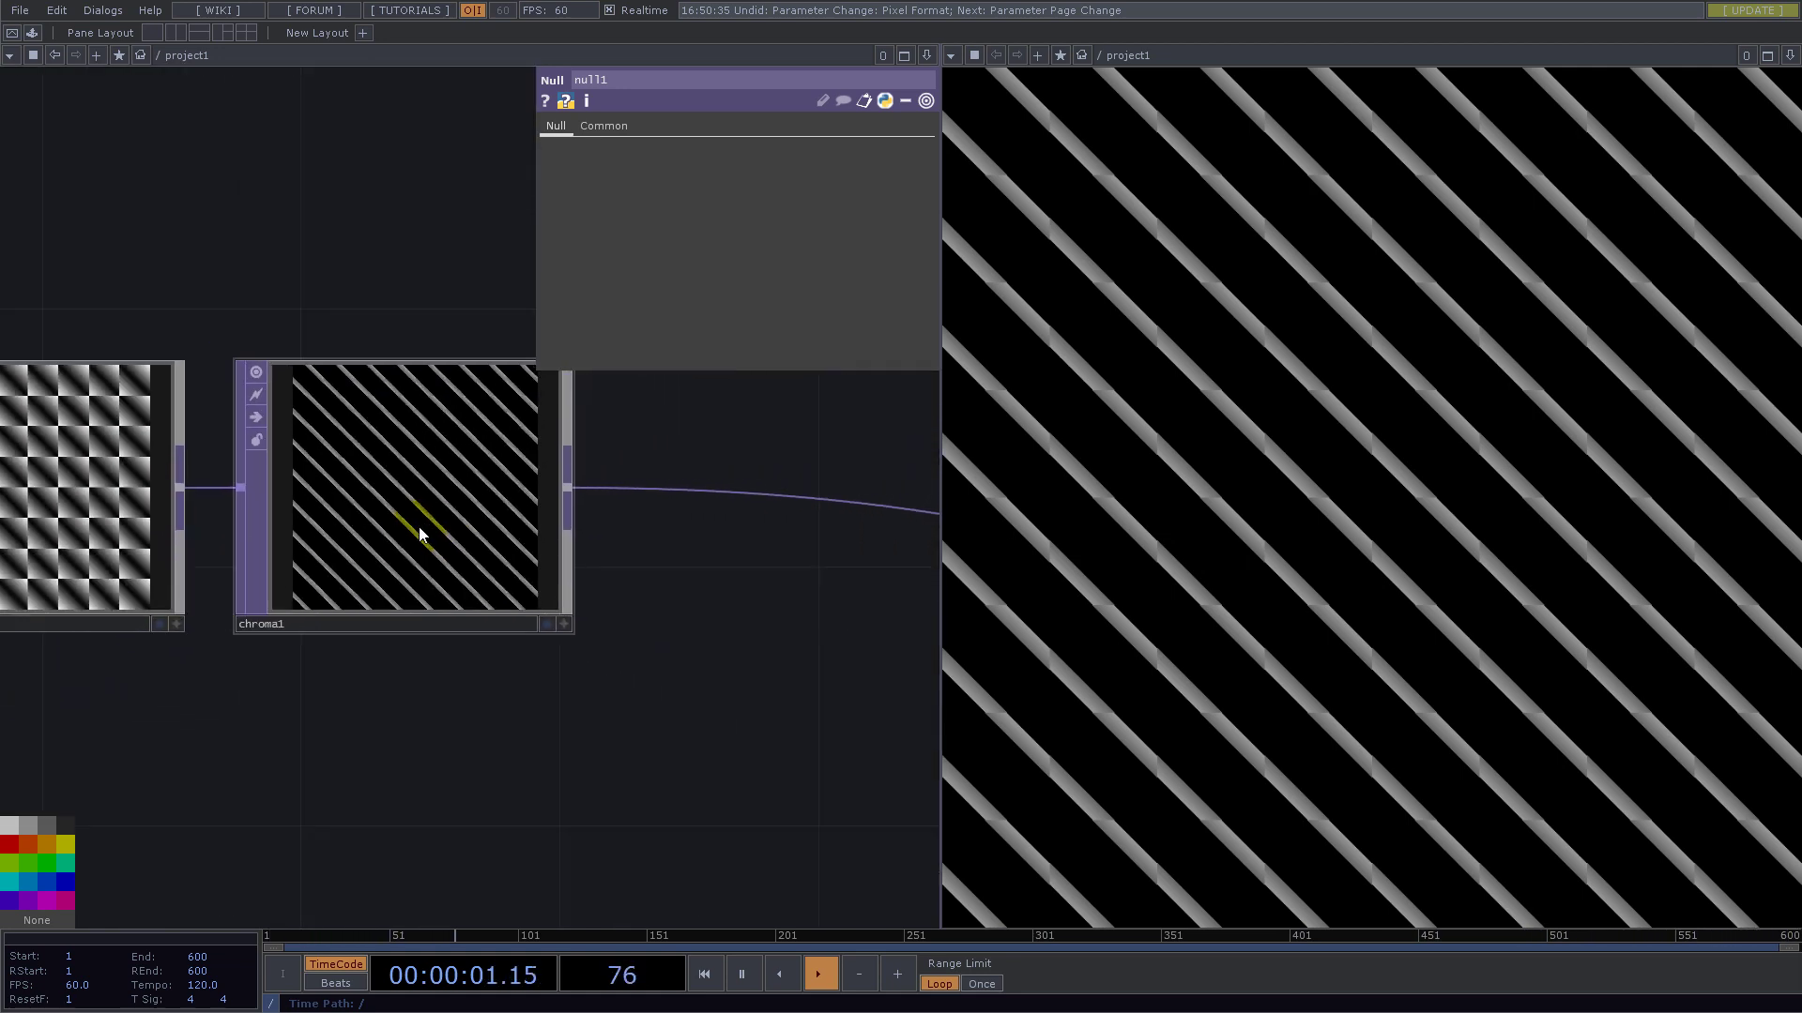
pyautogui.scroll(-5, 419, 526)
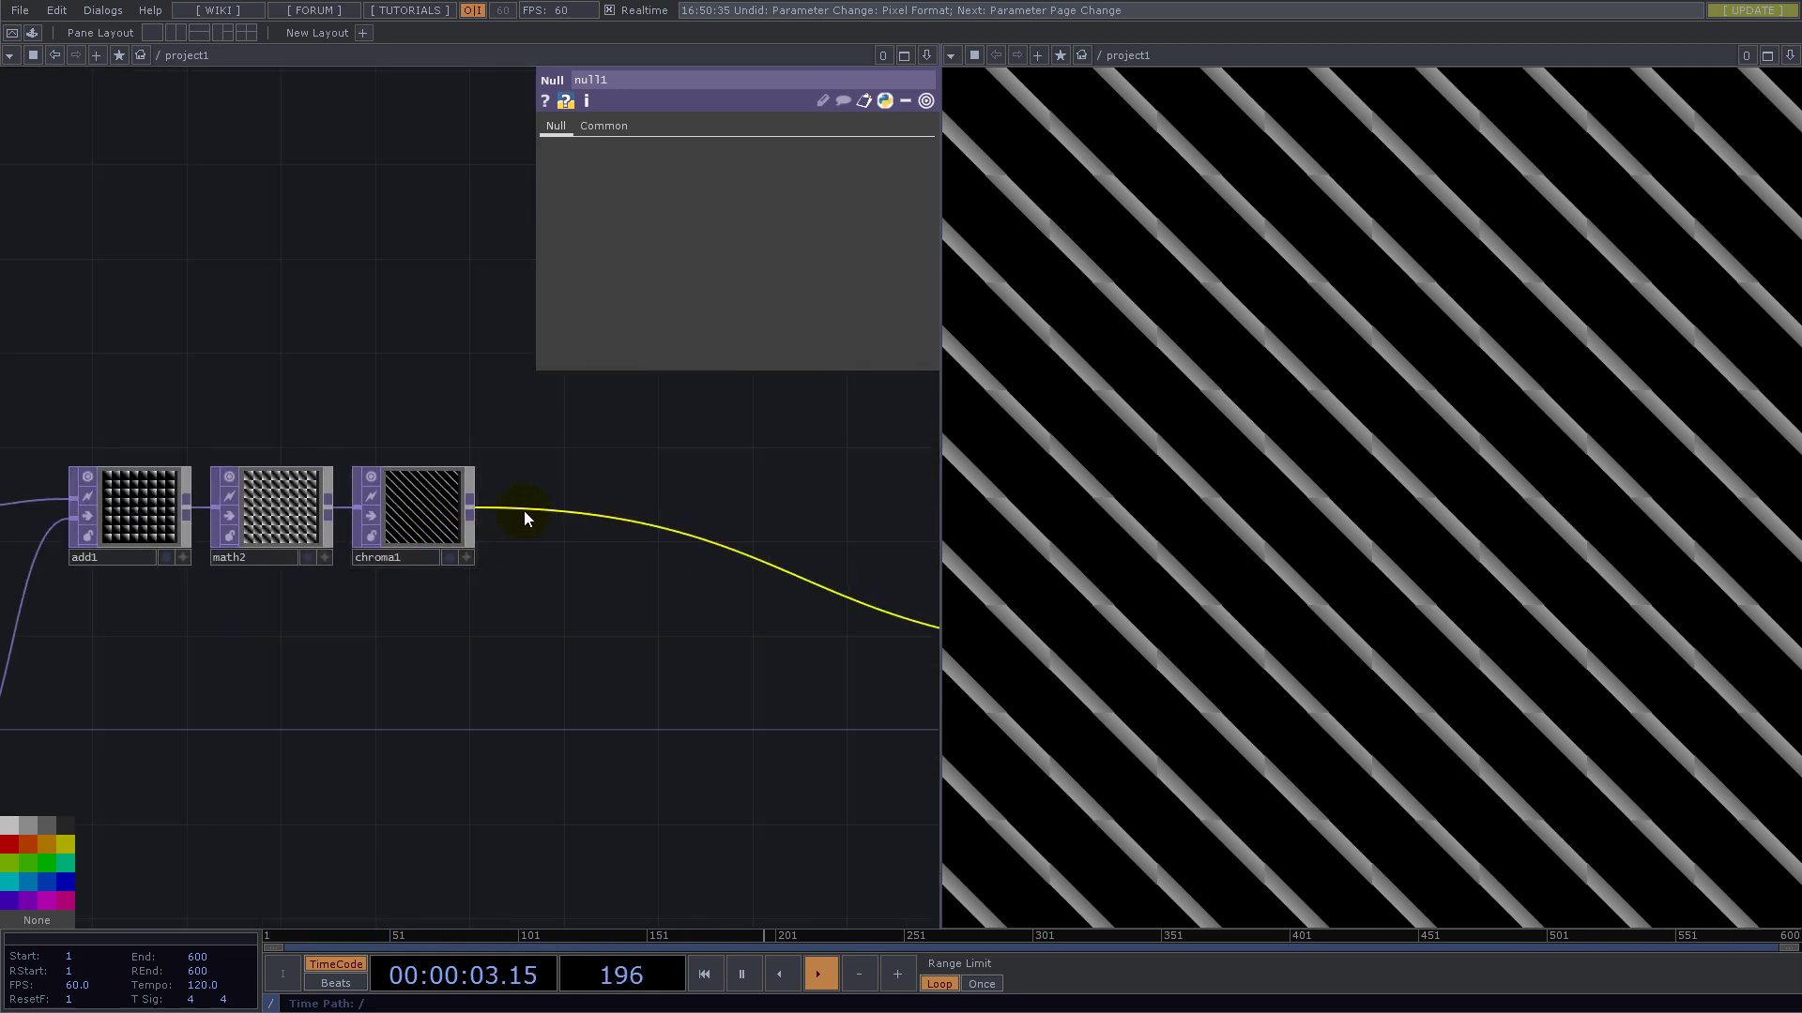
pyautogui.rightClick(525, 510)
pyautogui.click(541, 491)
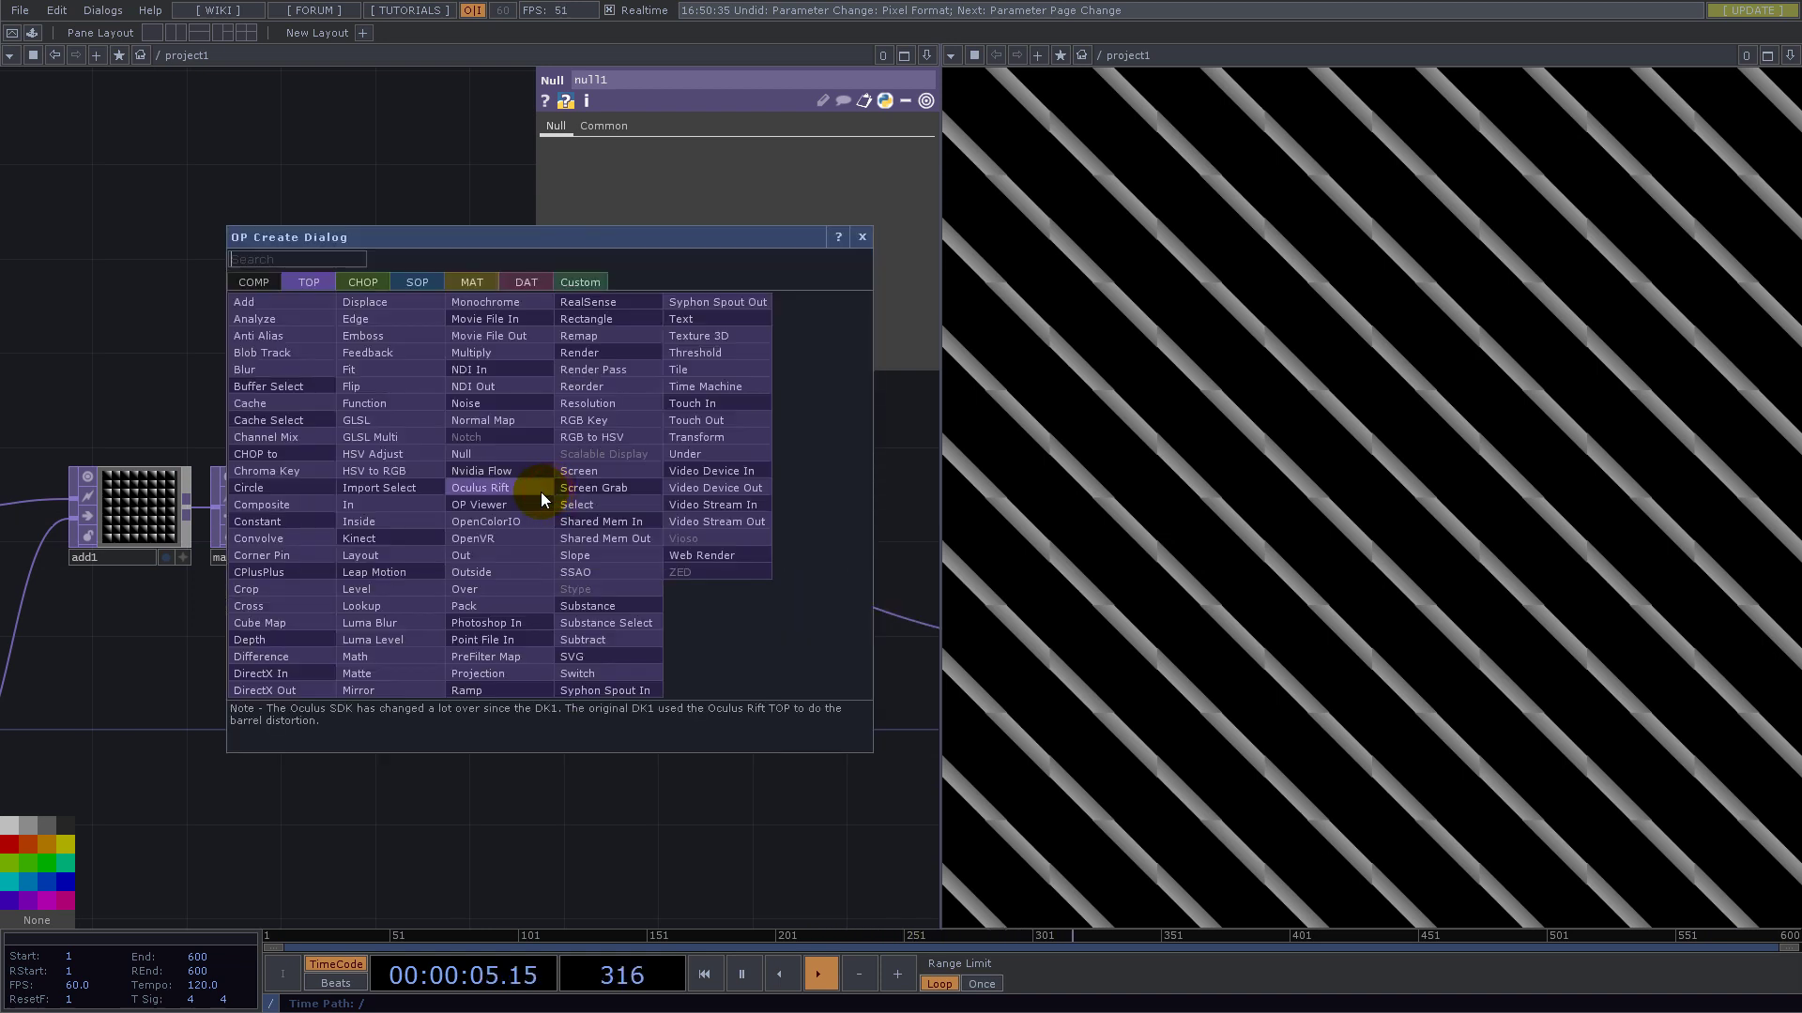
pyautogui.write('math')
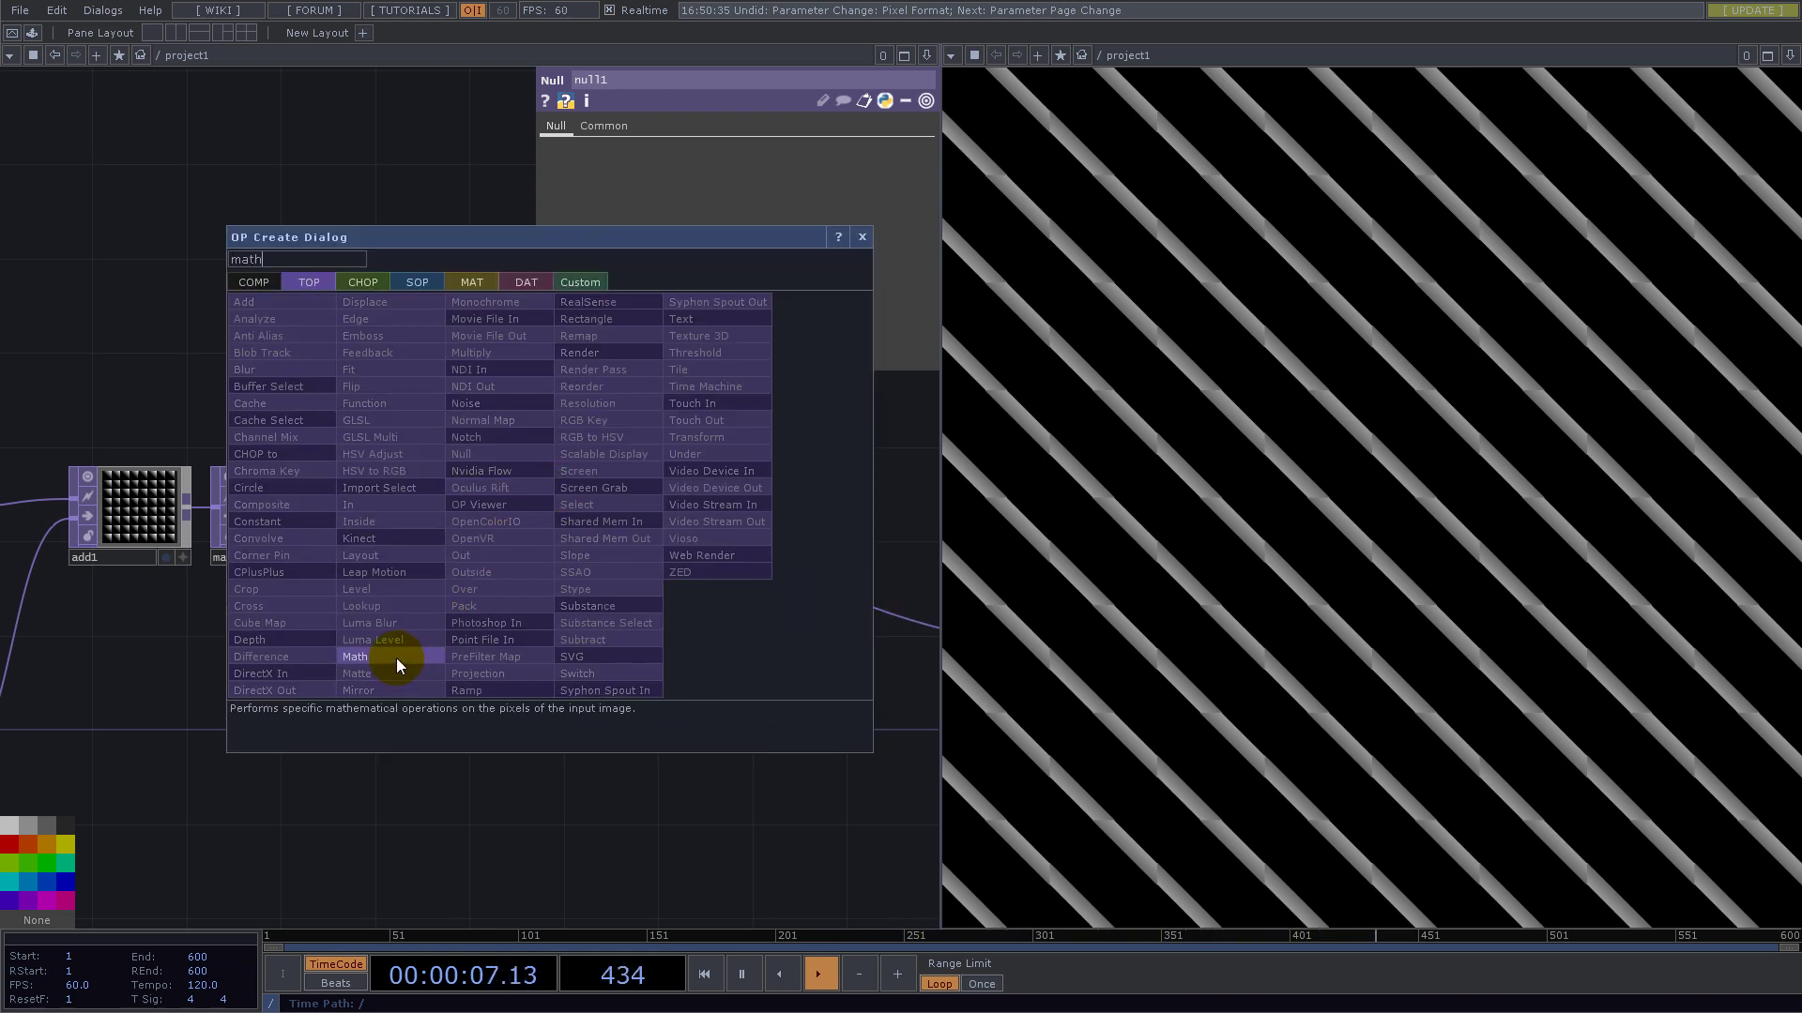
pyautogui.click(396, 657)
pyautogui.click(576, 518)
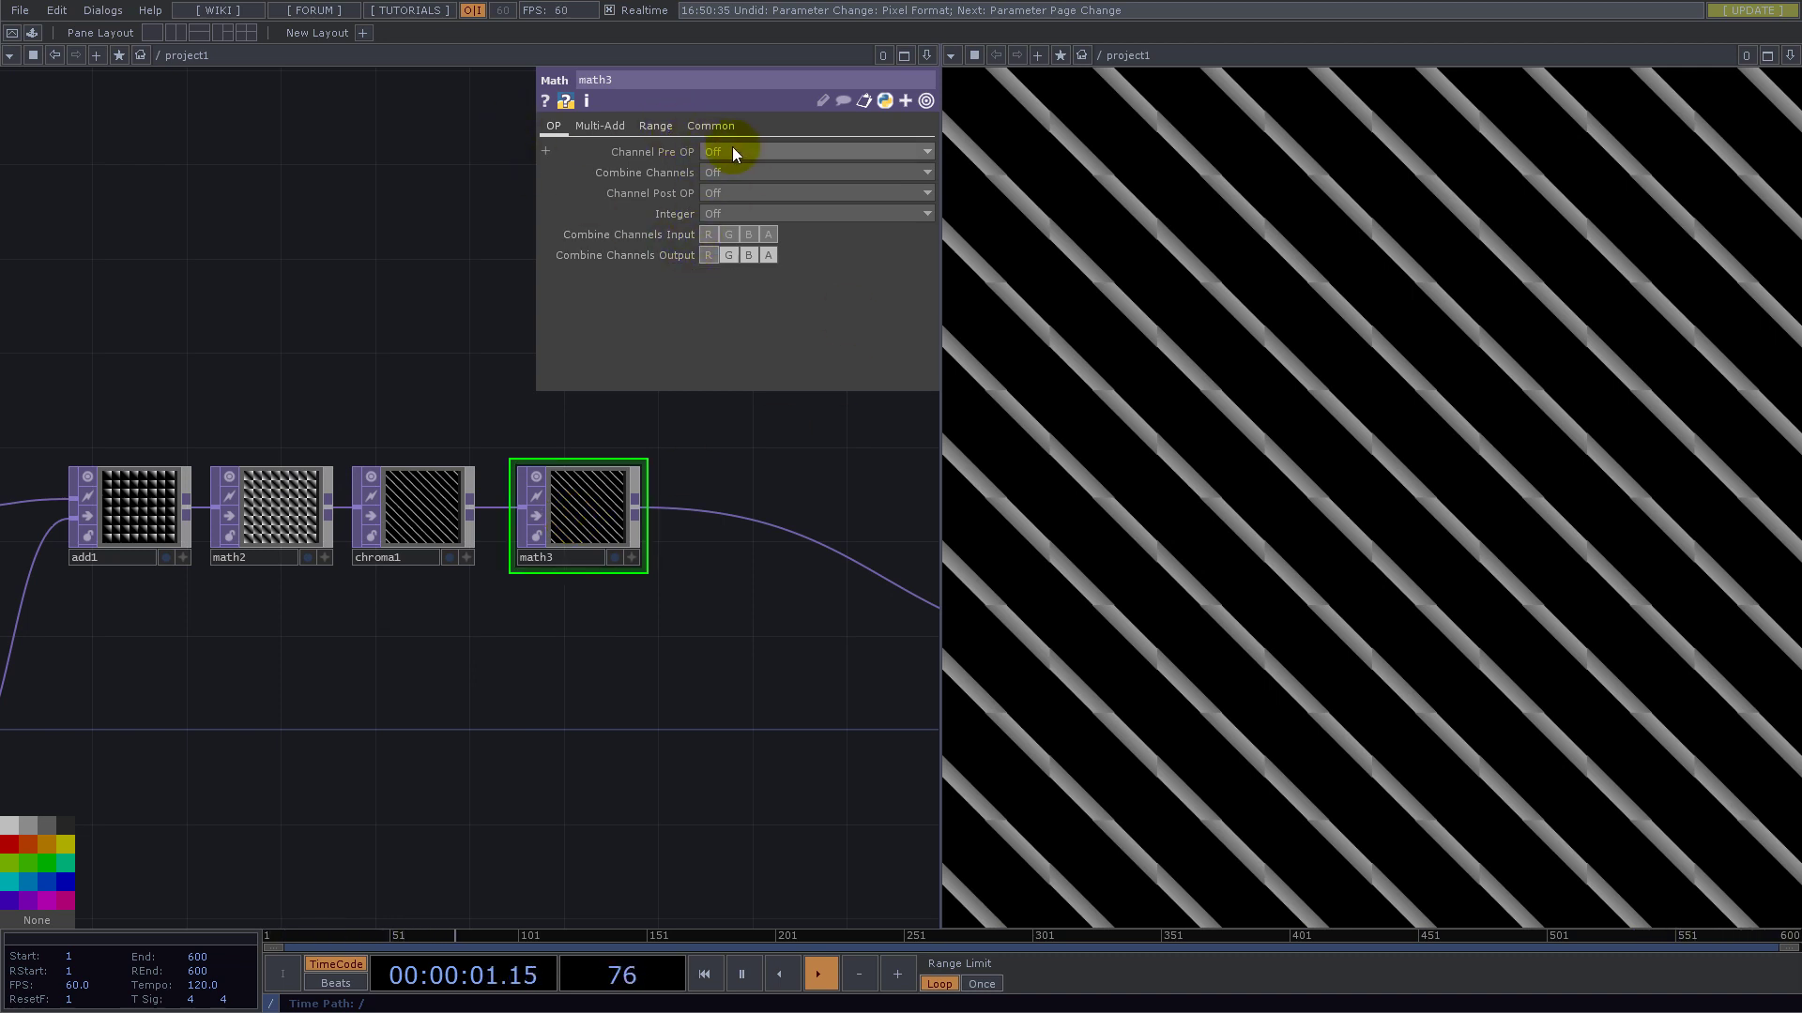
# - Set the new Math TOP's Integer option to Ceiling
pyautogui.click(718, 213)
pyautogui.click(723, 248)
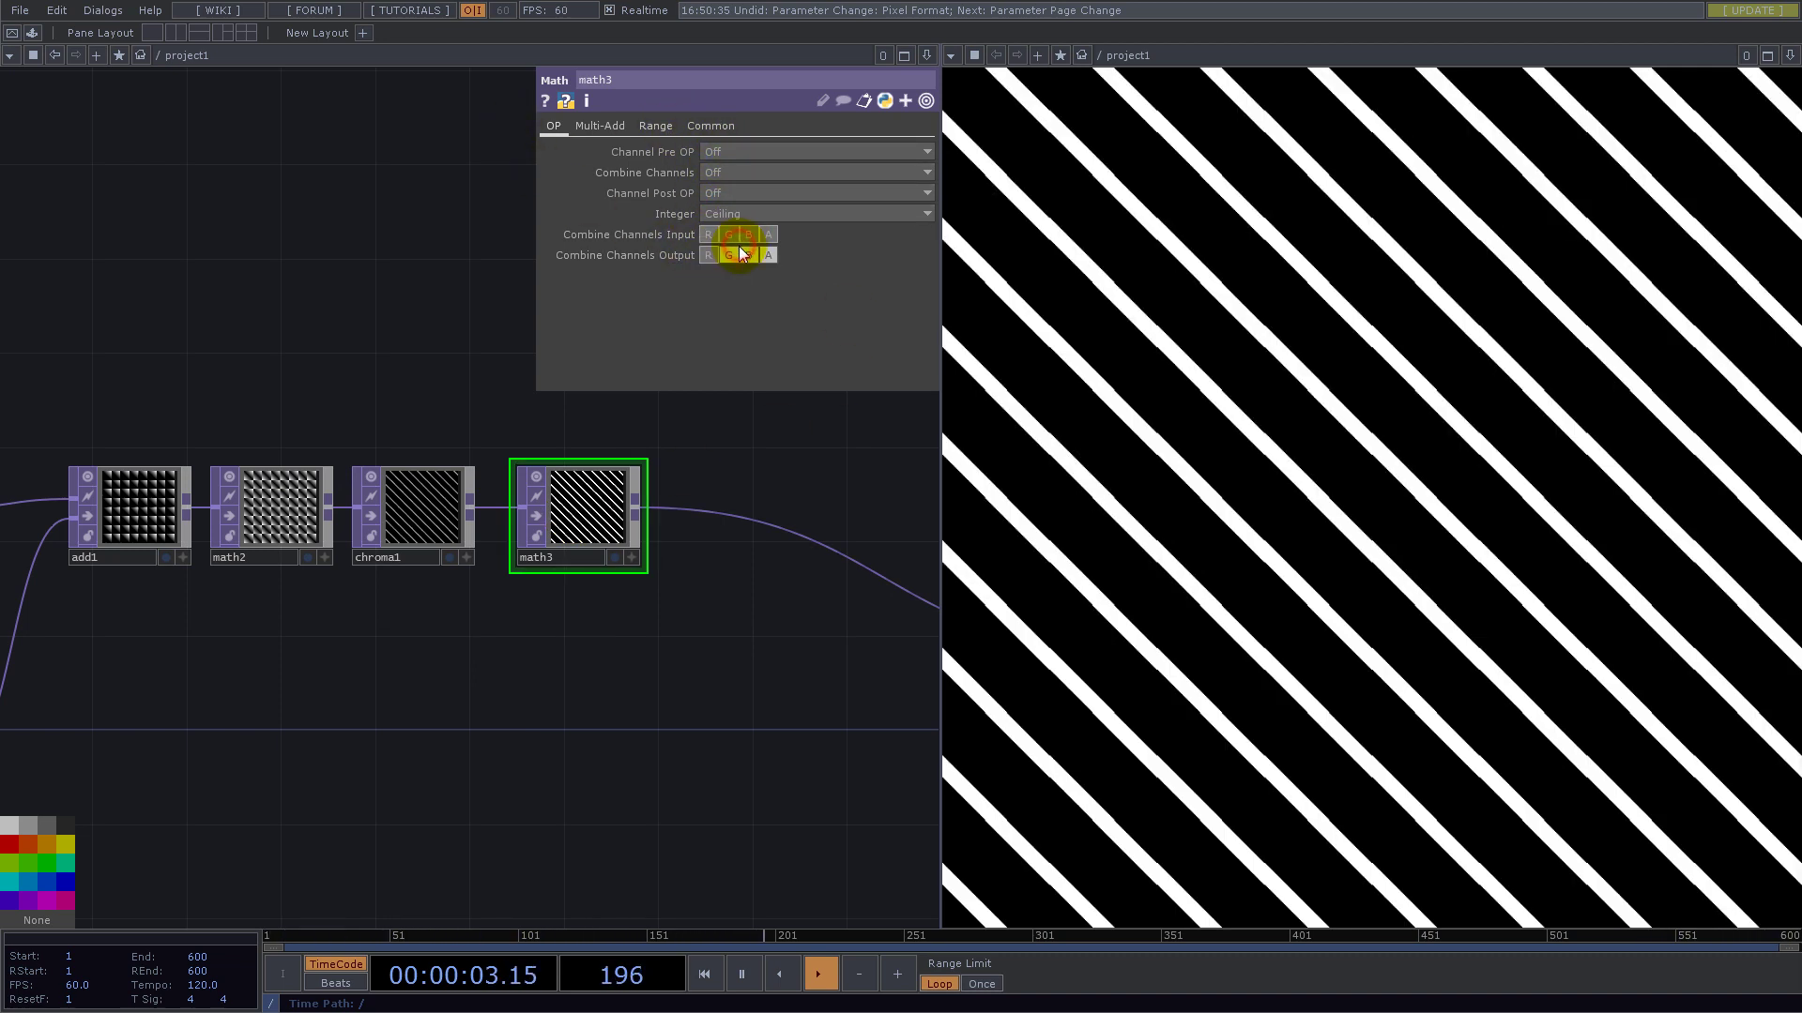
pyautogui.scroll(-4, 567, 548)
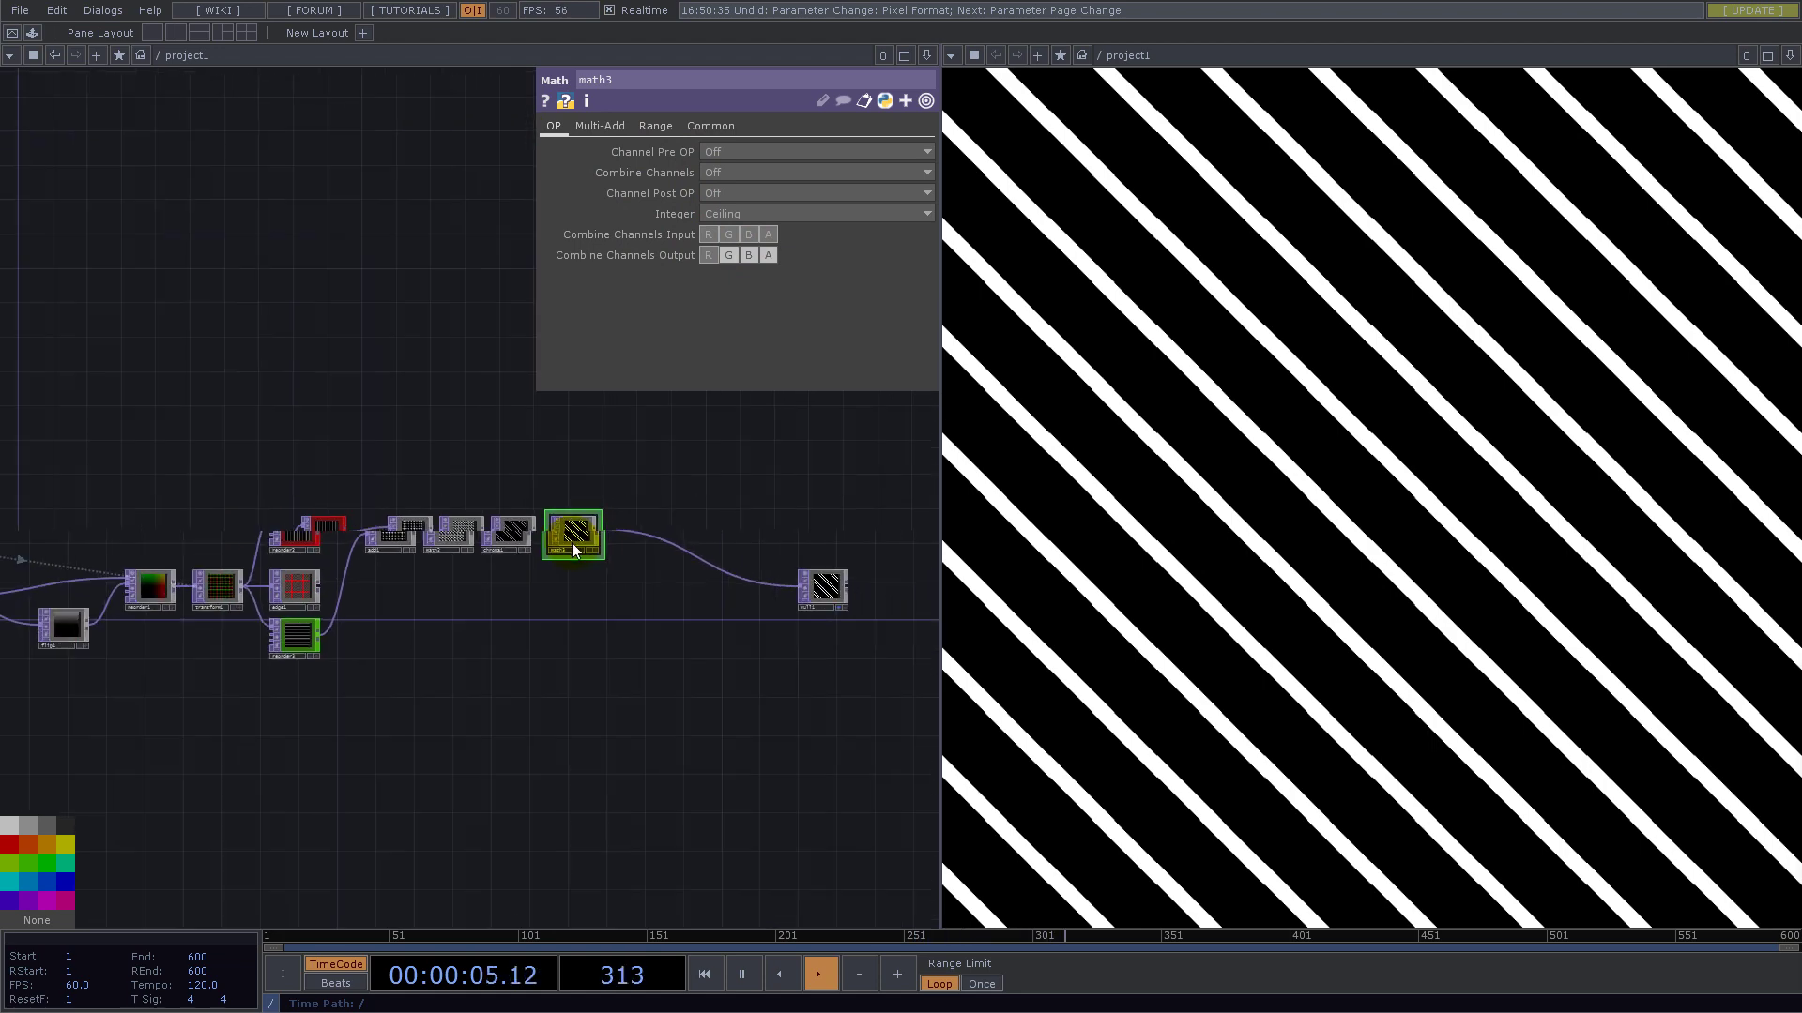
pyautogui.scroll(4, 571, 544)
# - Move the Null TOP farther from the Math TOP to make room for more operators
pyautogui.moveTo(406, 679); pyautogui.dragTo(541, 597, button='middle')
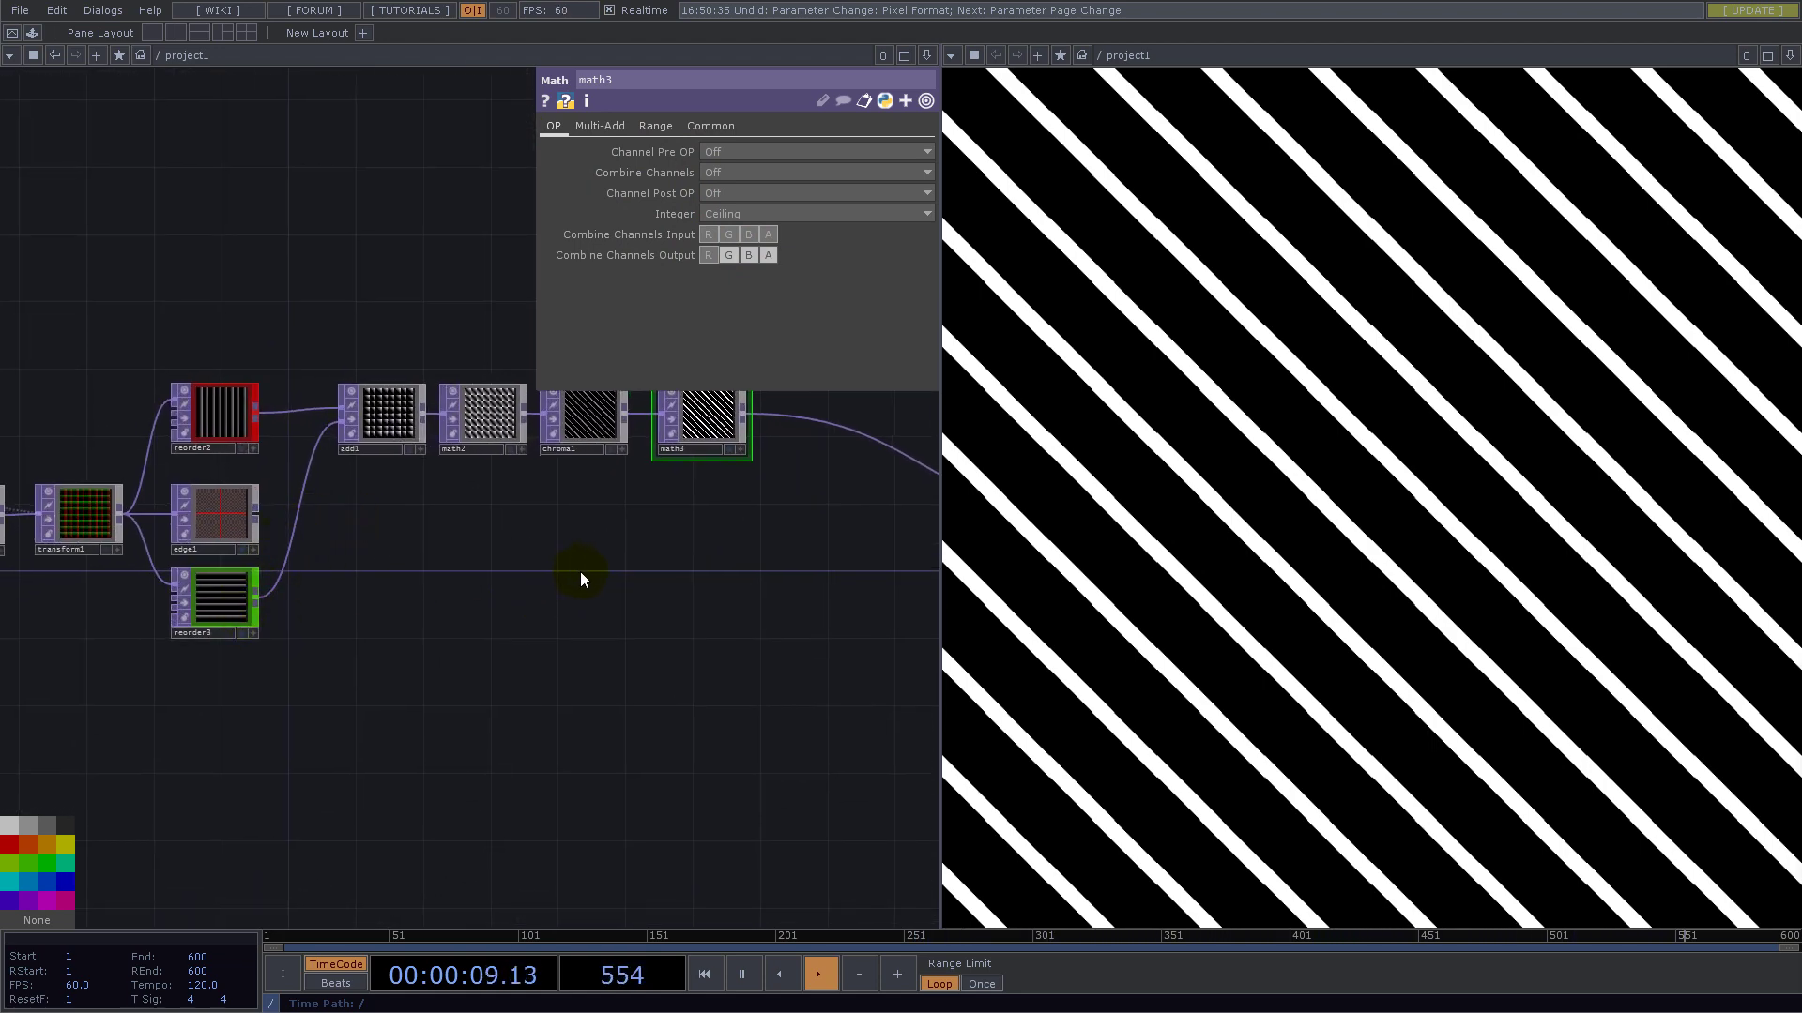
pyautogui.moveTo(615, 520); pyautogui.dragTo(627, 520)
pyautogui.moveTo(403, 531); pyautogui.dragTo(91, 528)
pyautogui.moveTo(665, 628); pyautogui.dragTo(498, 608)
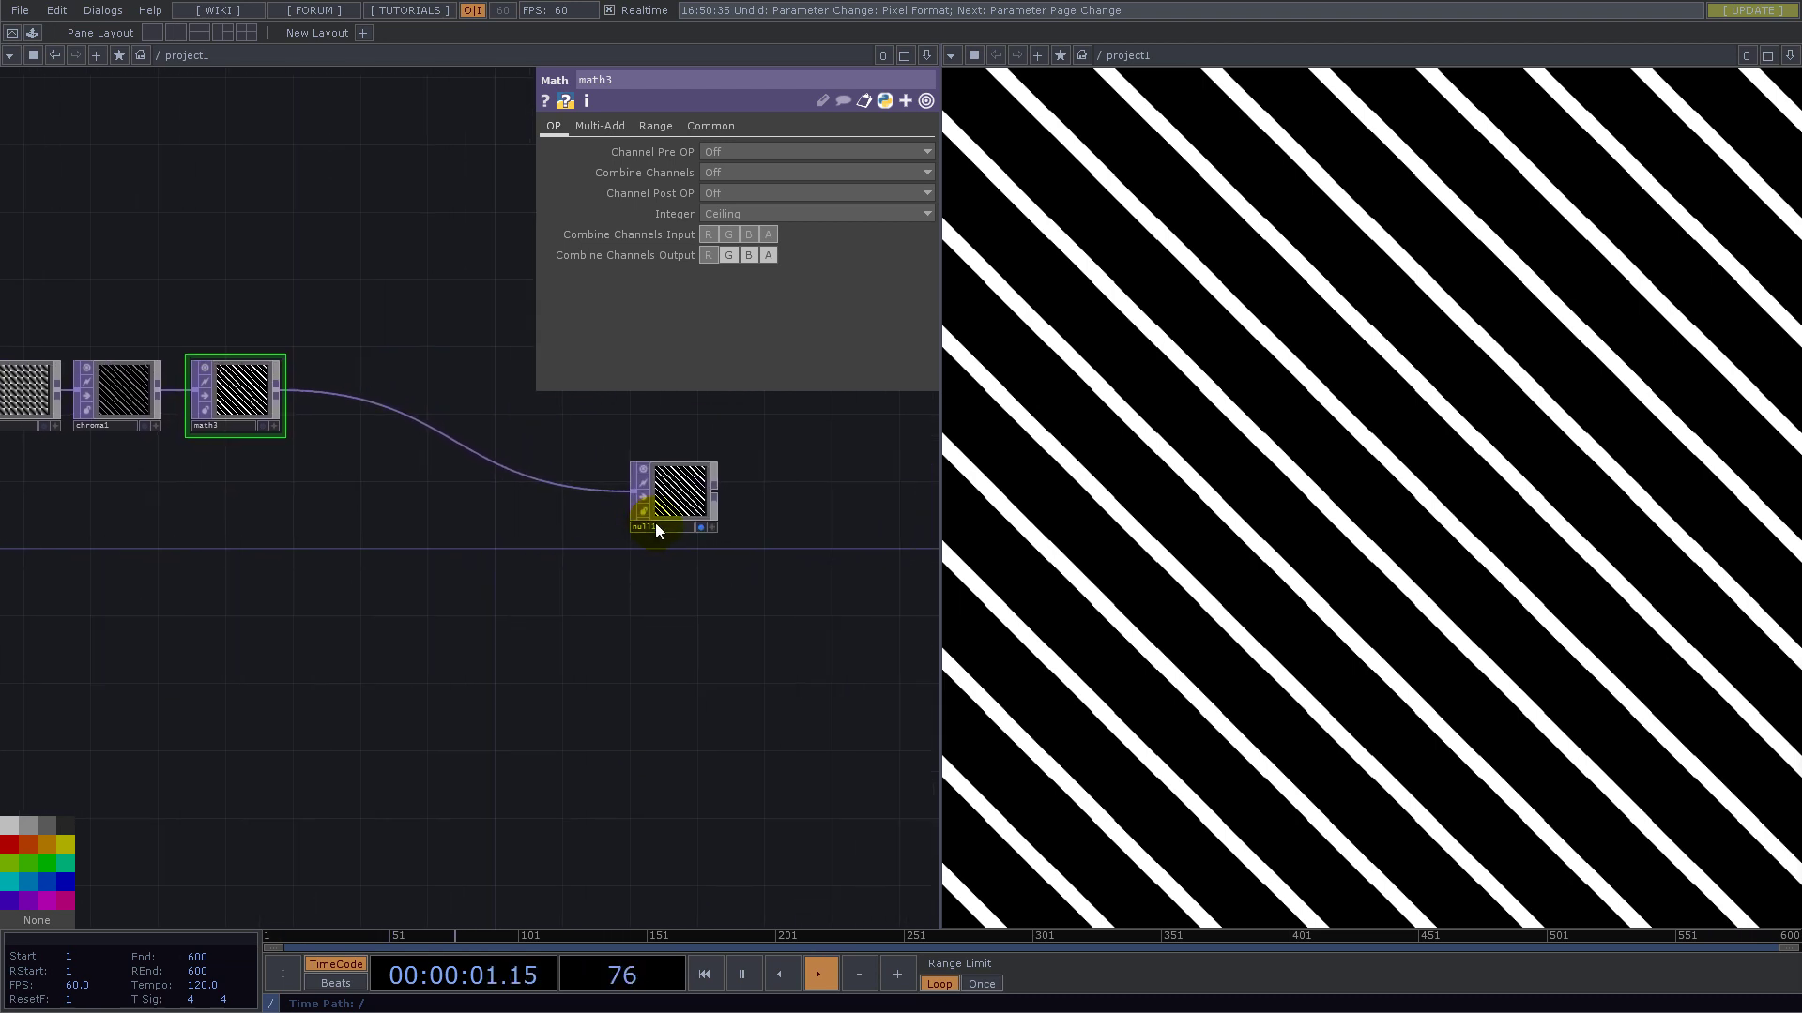
pyautogui.moveTo(669, 502); pyautogui.dragTo(886, 521)
# - Add an unconnected Select TOP in the empty area below the last Math TOP
pyautogui.moveTo(607, 619); pyautogui.dragTo(764, 523, button='middle')
pyautogui.doubleClick(435, 631)
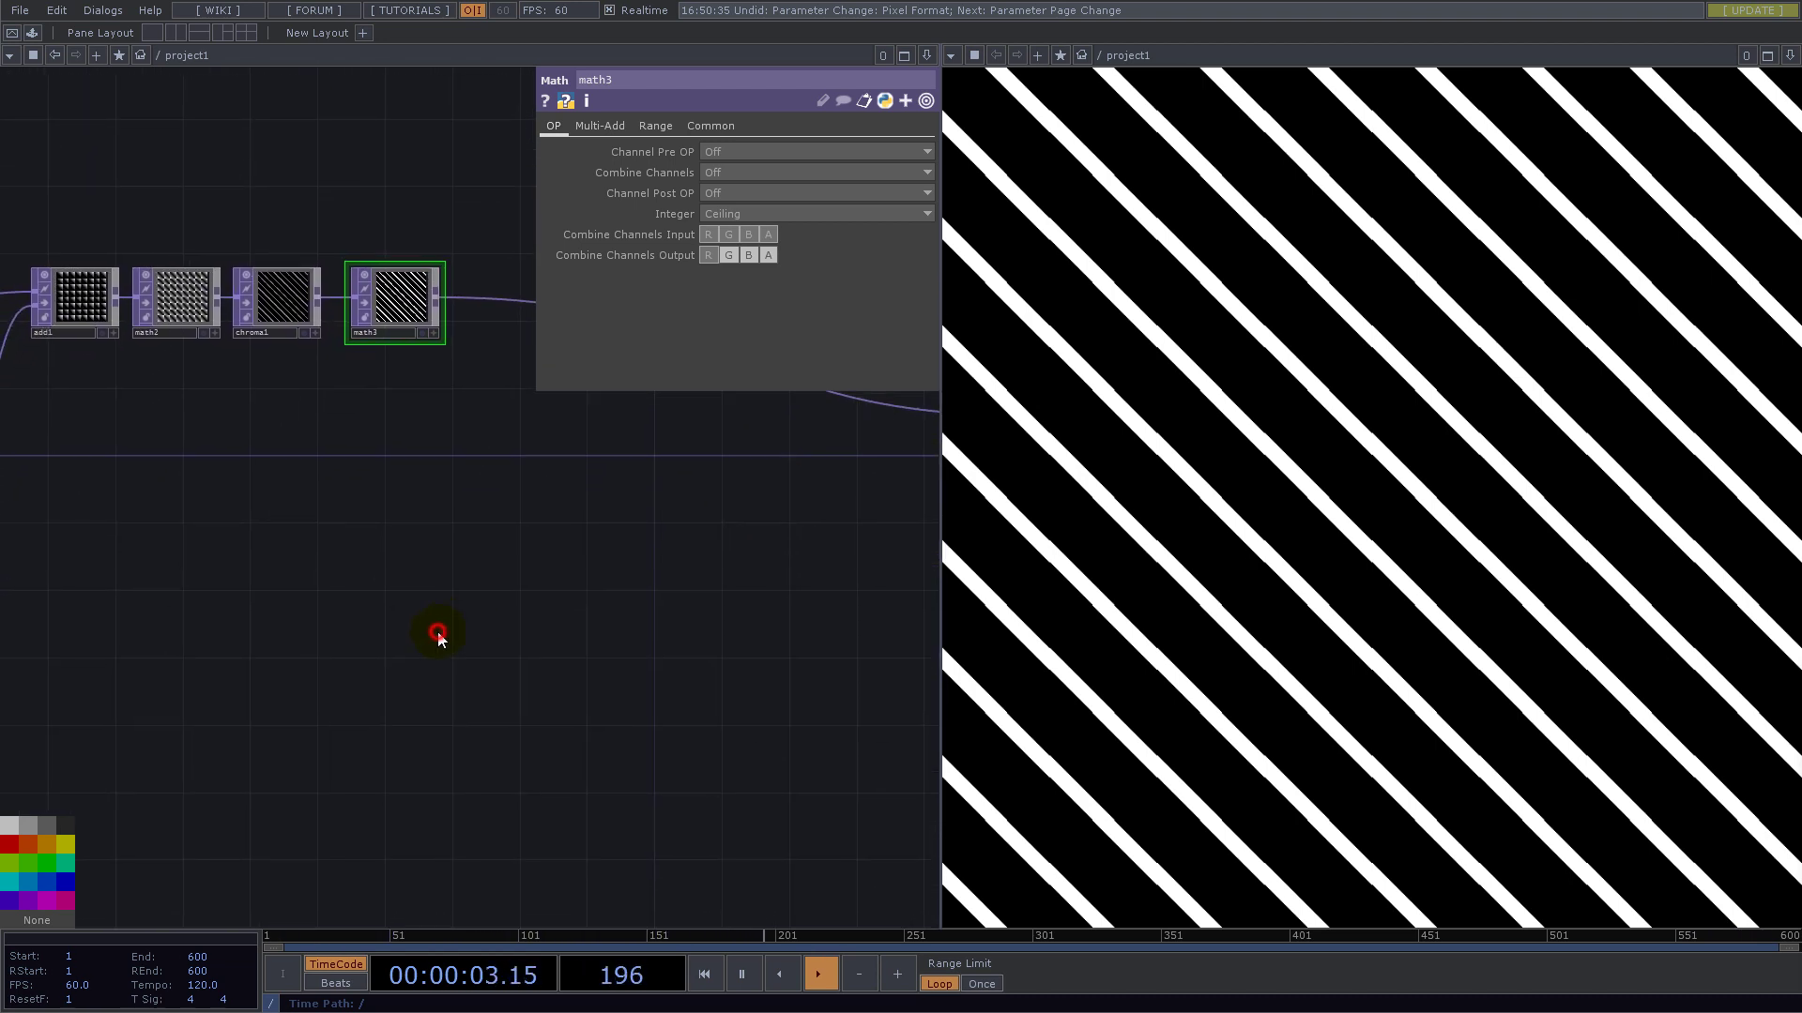
pyautogui.write('selec')
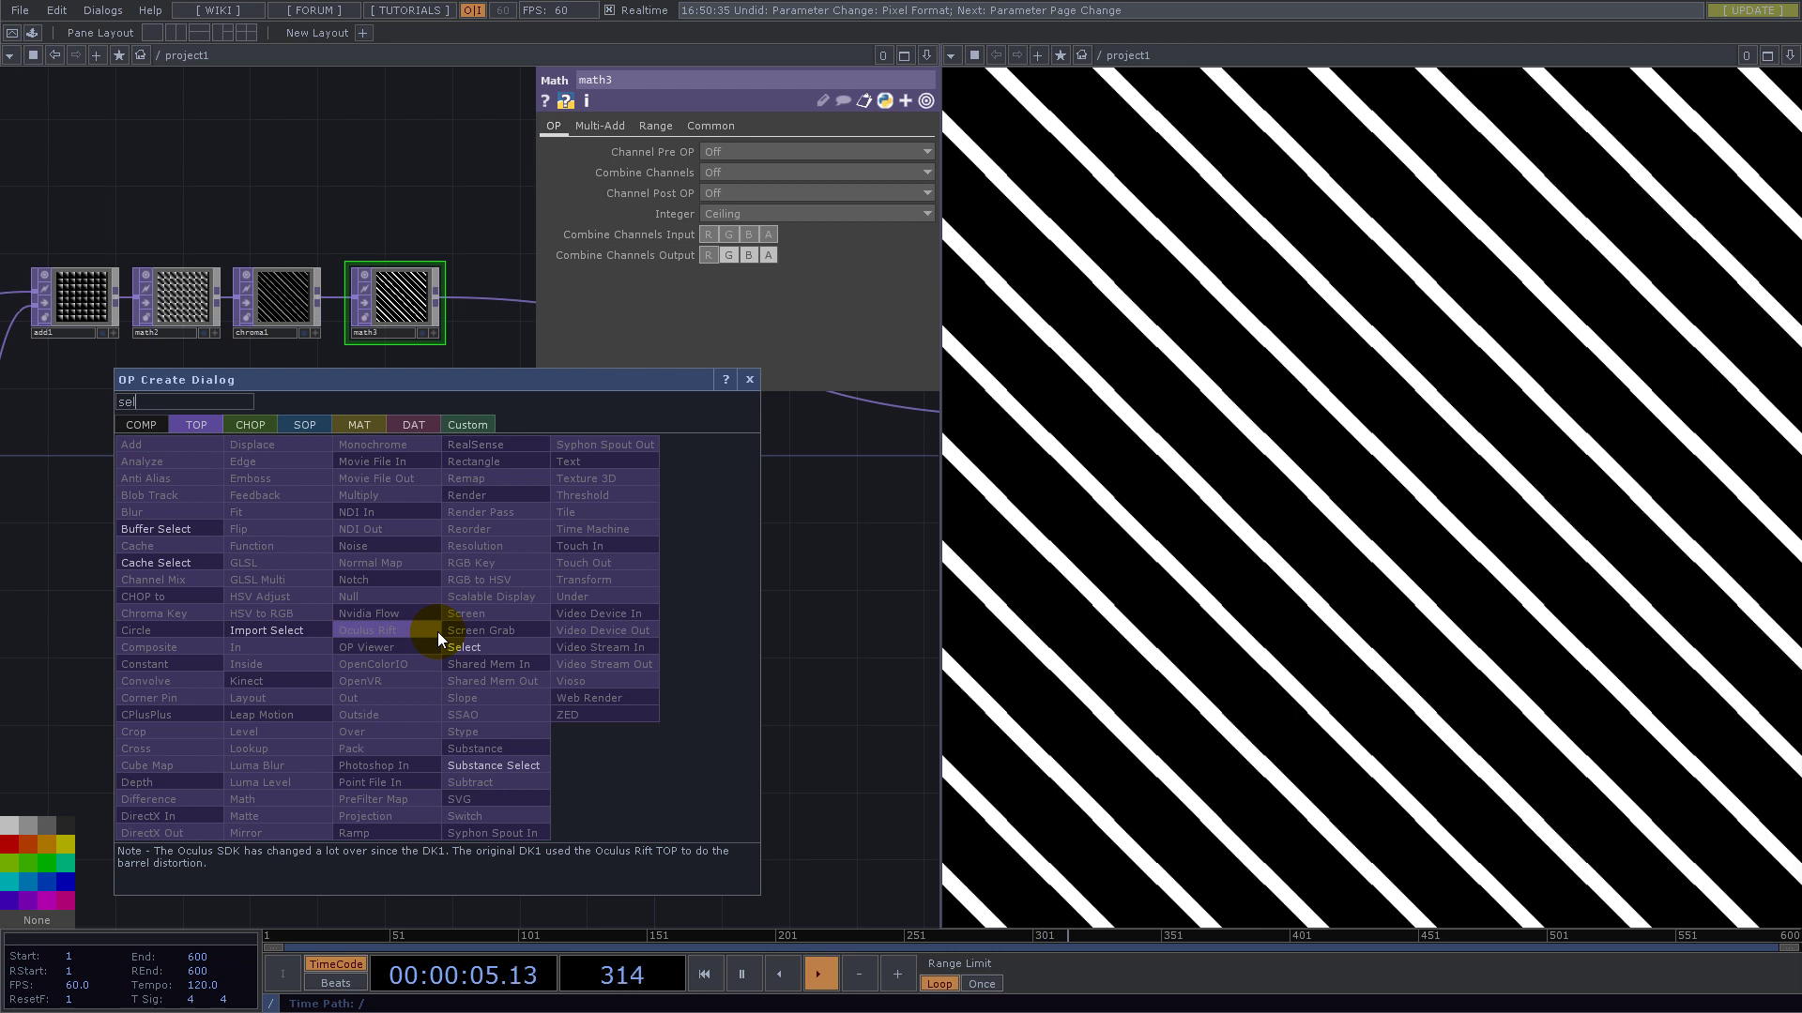
pyautogui.click(463, 646)
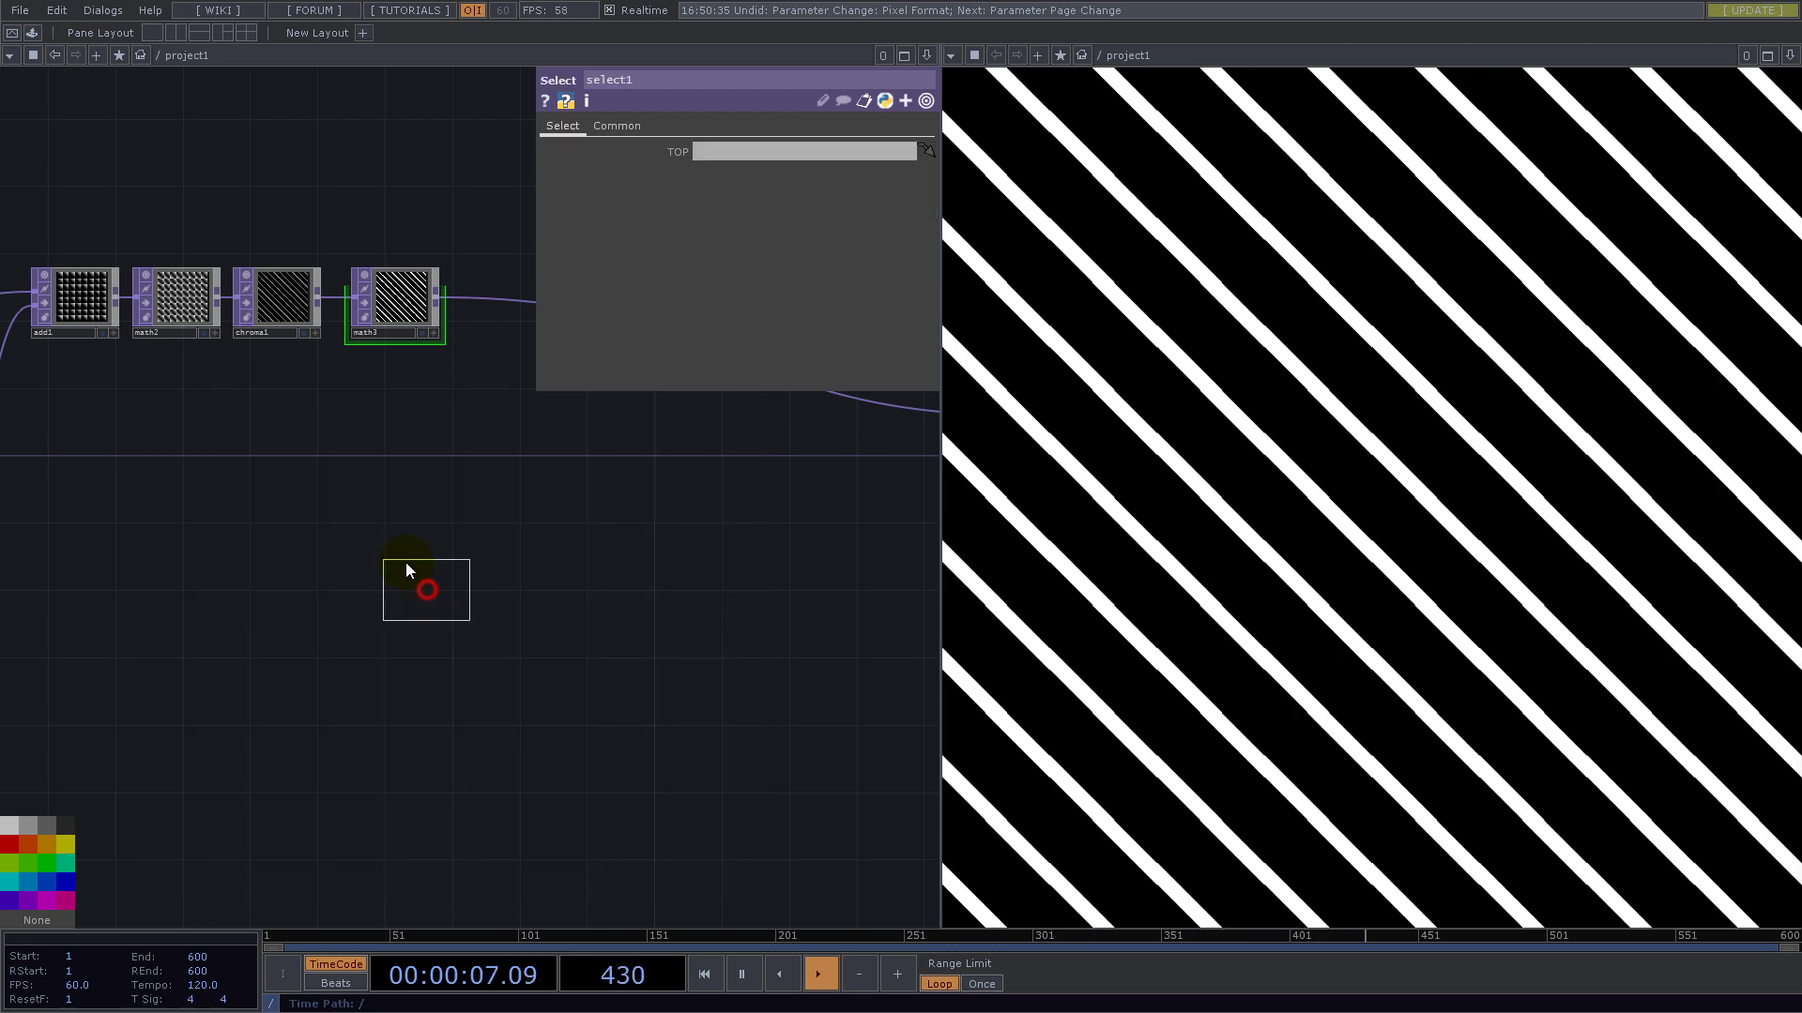
pyautogui.click(413, 573)
# - Set edge1 as the Select TOP's source and move the node above the wire leading to the Null TOP
pyautogui.moveTo(420, 466); pyautogui.dragTo(695, 530, button='middle')
pyautogui.scroll(-2, 696, 530)
pyautogui.moveTo(410, 502); pyautogui.dragTo(777, 153)
pyautogui.click(388, 483)
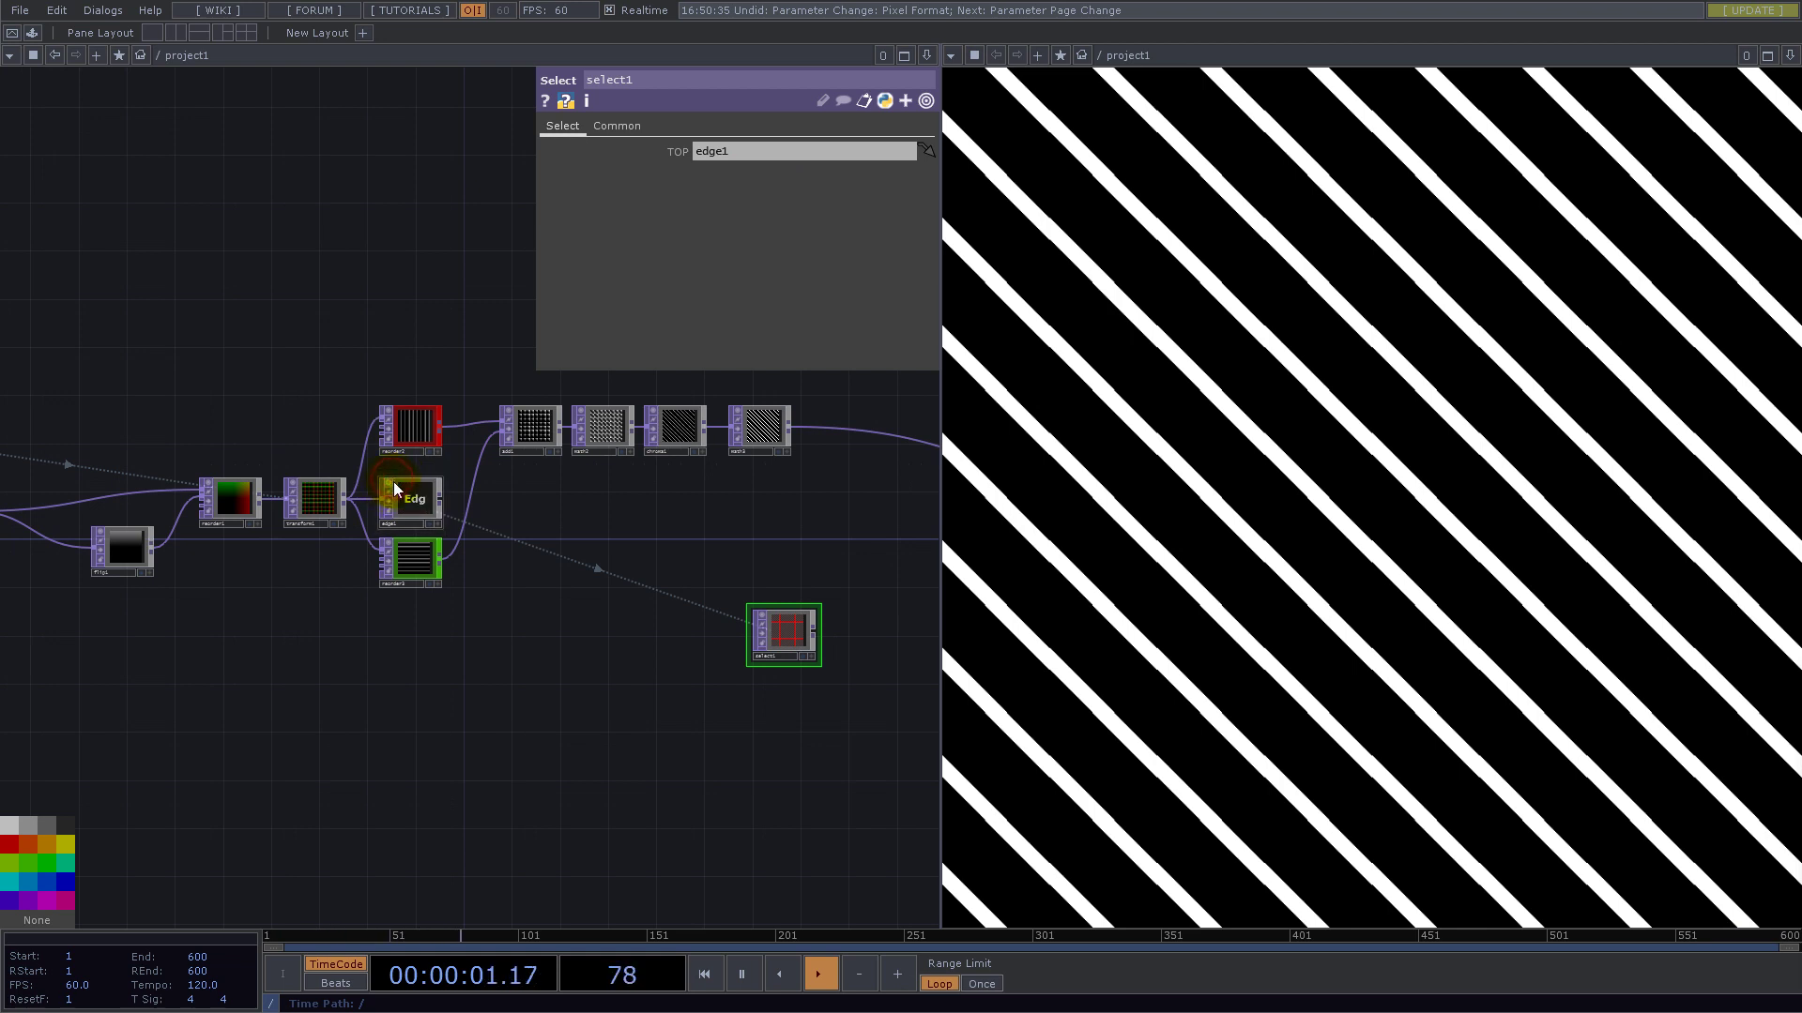
pyautogui.moveTo(691, 527); pyautogui.dragTo(271, 584)
pyautogui.moveTo(370, 691); pyautogui.dragTo(584, 450)
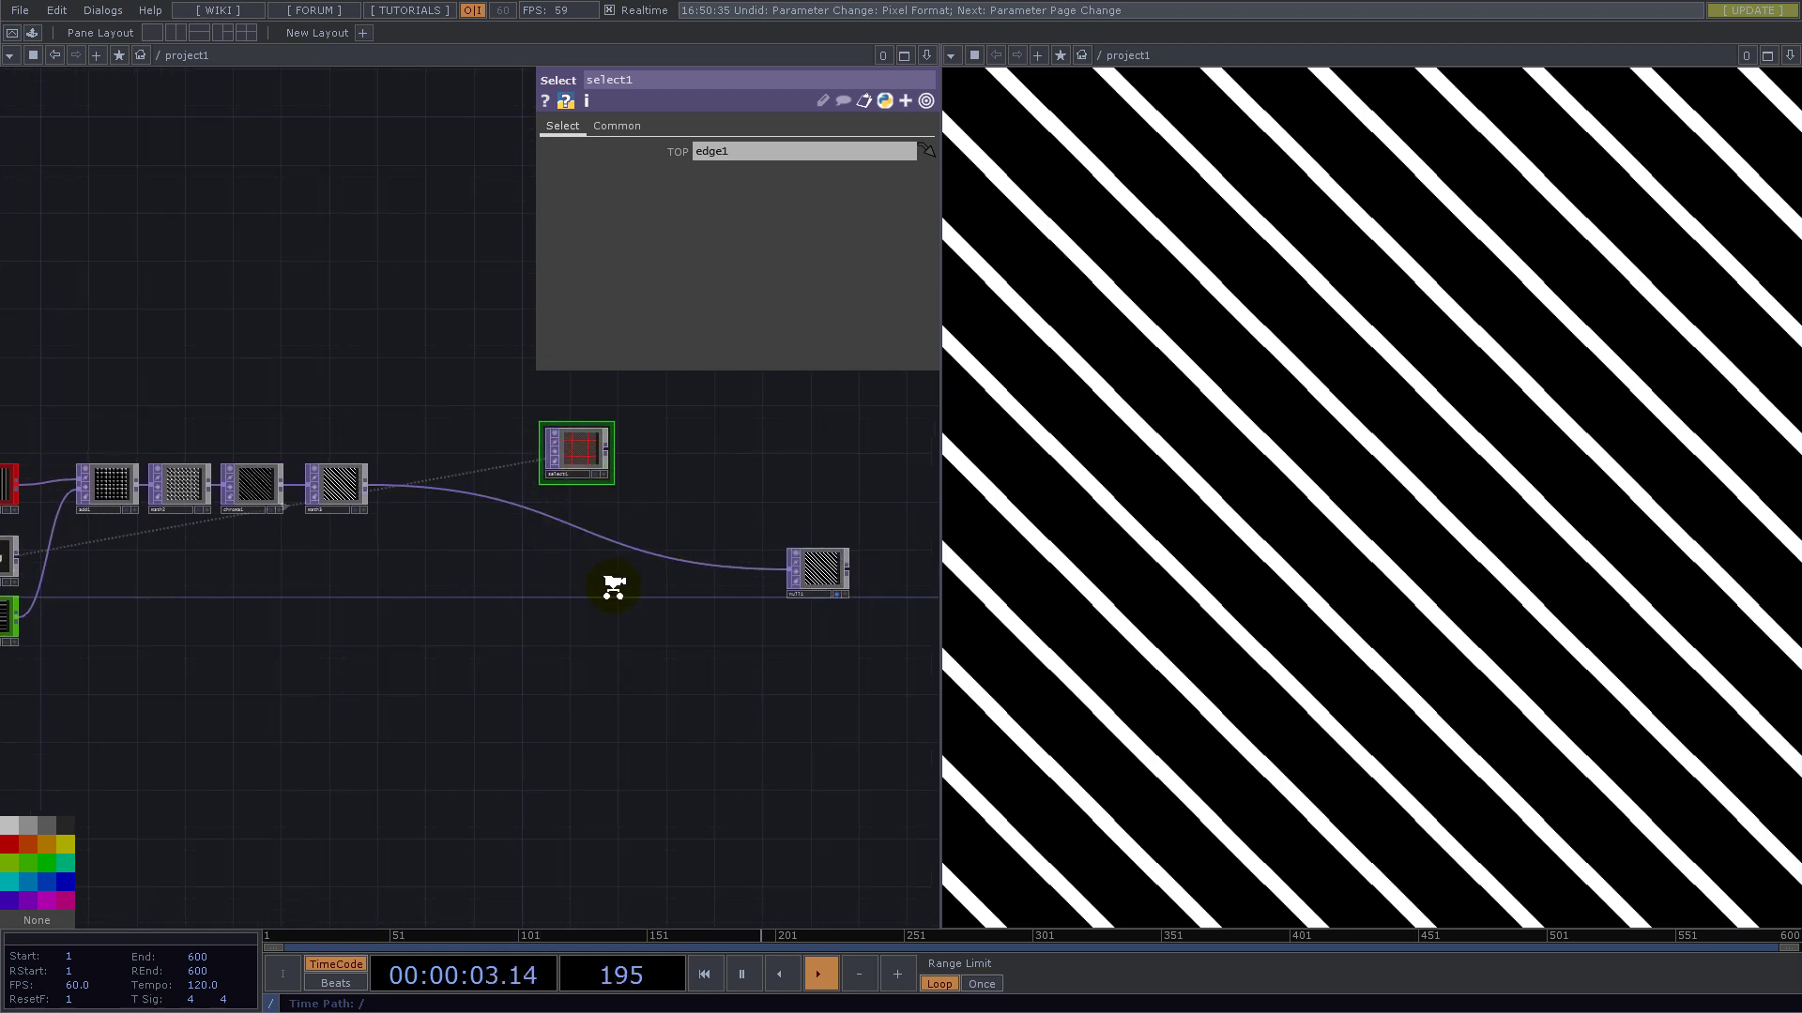
# - Add an Over TOP with the Select TOP as first input and the last Math TOP's diagonal lines as second input
pyautogui.scroll(3, 613, 585)
pyautogui.moveTo(667, 422); pyautogui.dragTo(494, 588, button='middle')
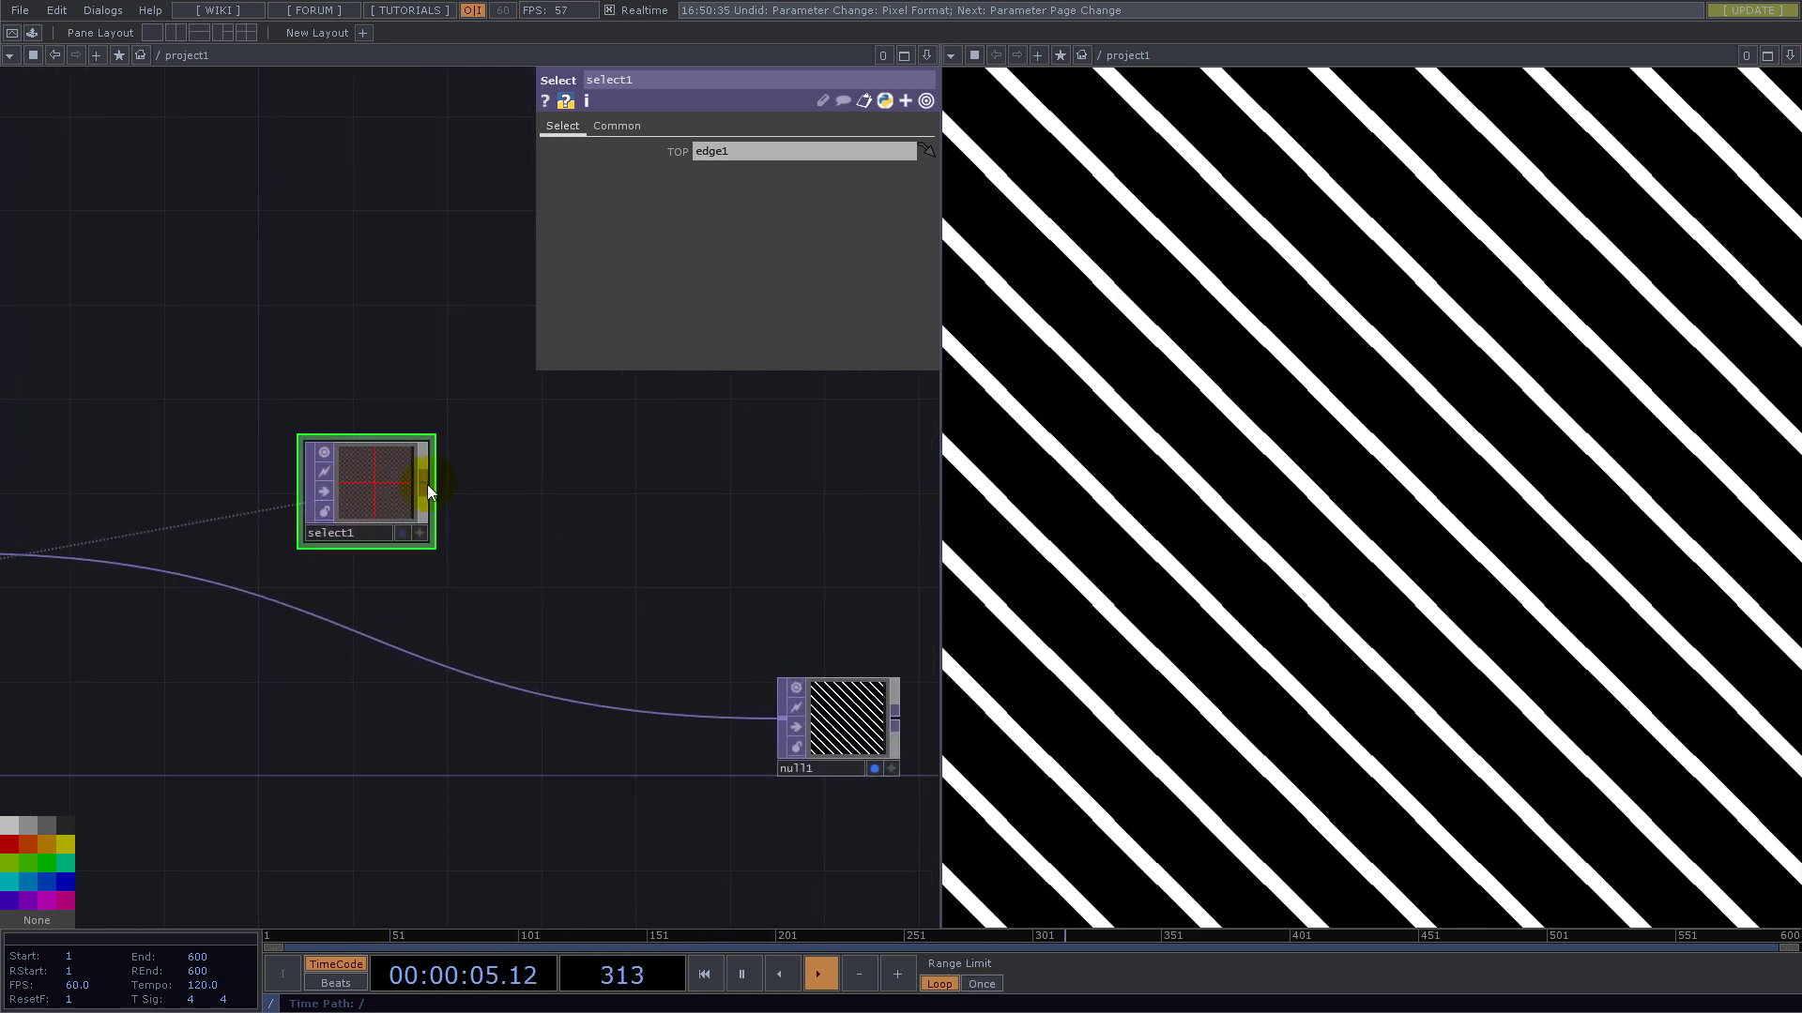
pyautogui.doubleClick(426, 484)
pyautogui.write('over')
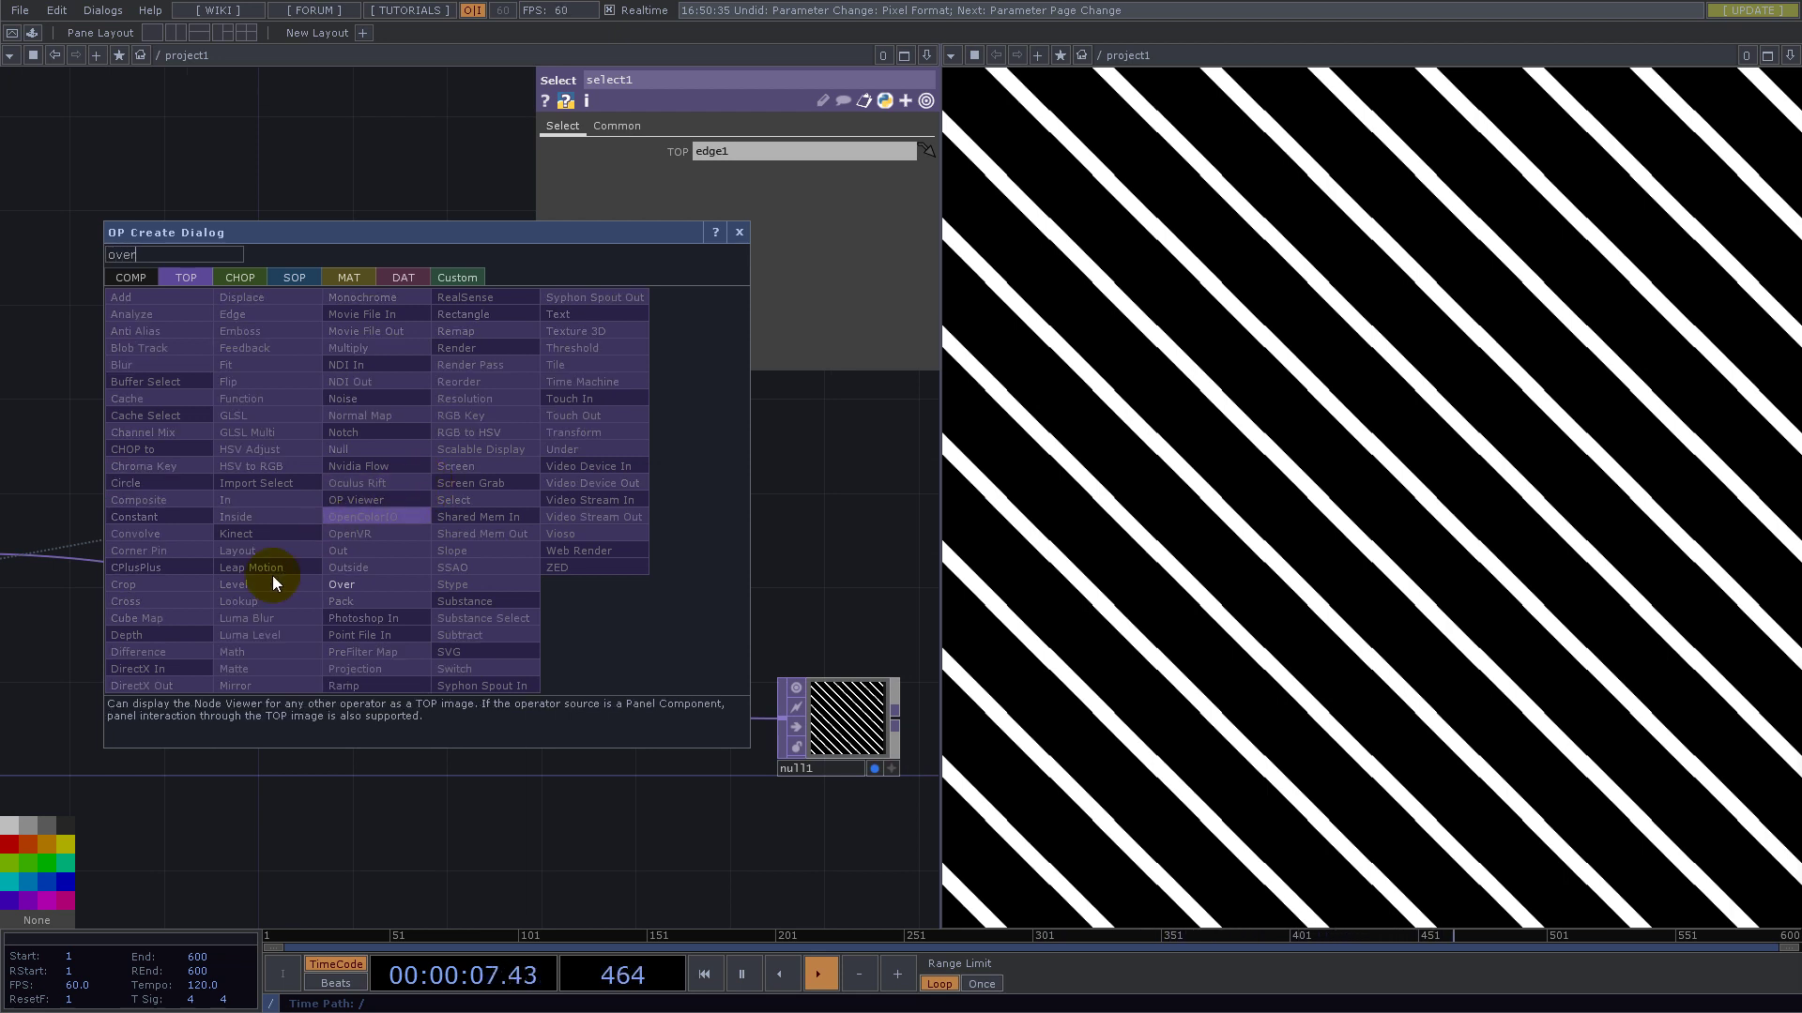
pyautogui.click(347, 583)
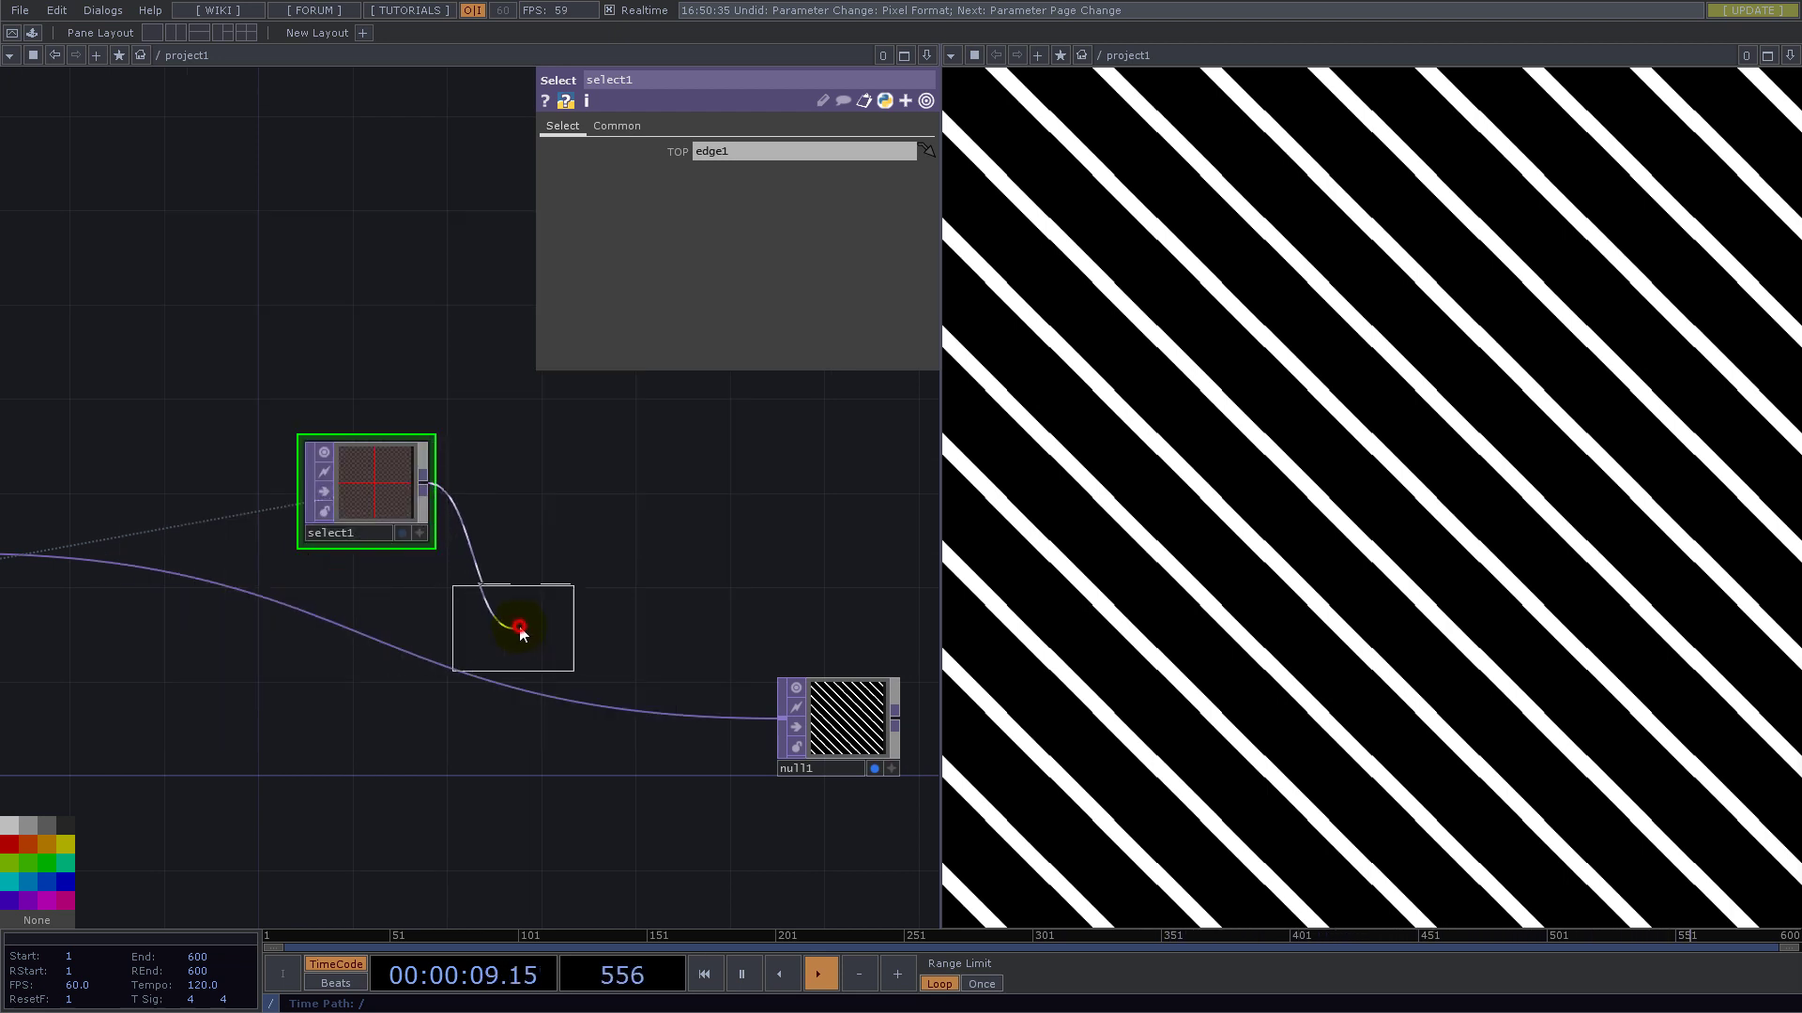
pyautogui.click(514, 619)
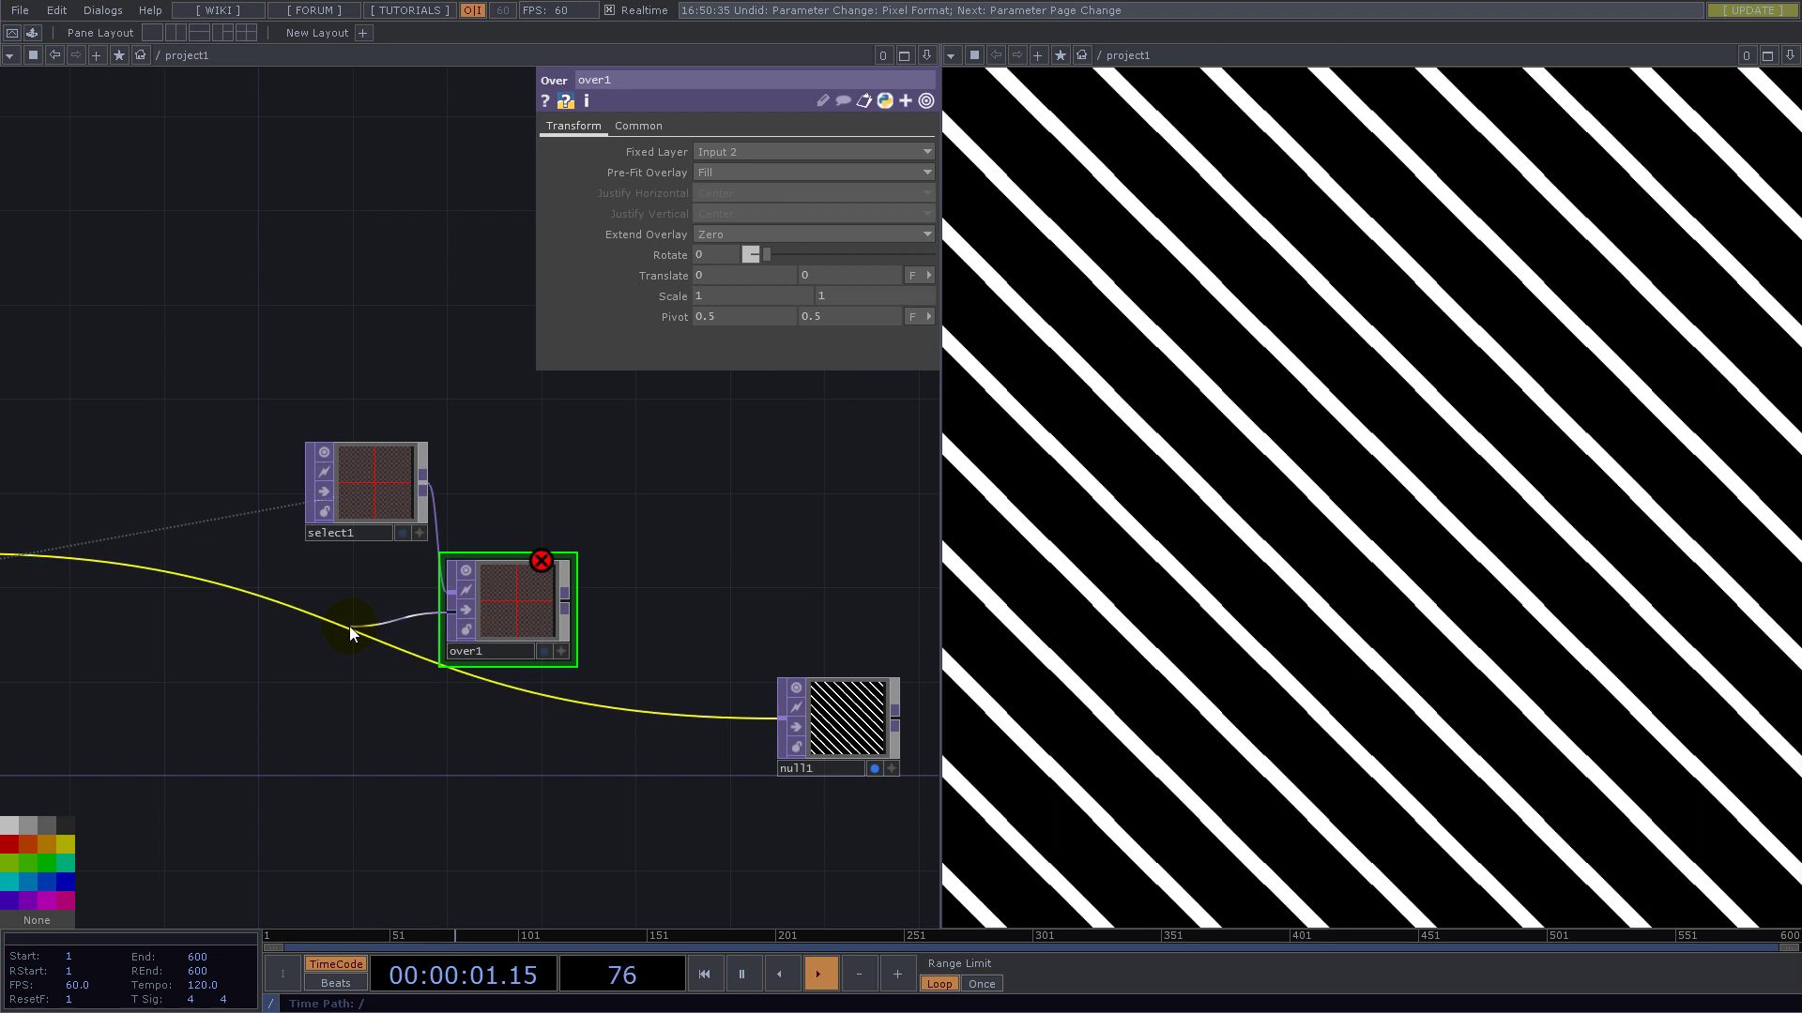
pyautogui.moveTo(349, 627); pyautogui.dragTo(514, 615)
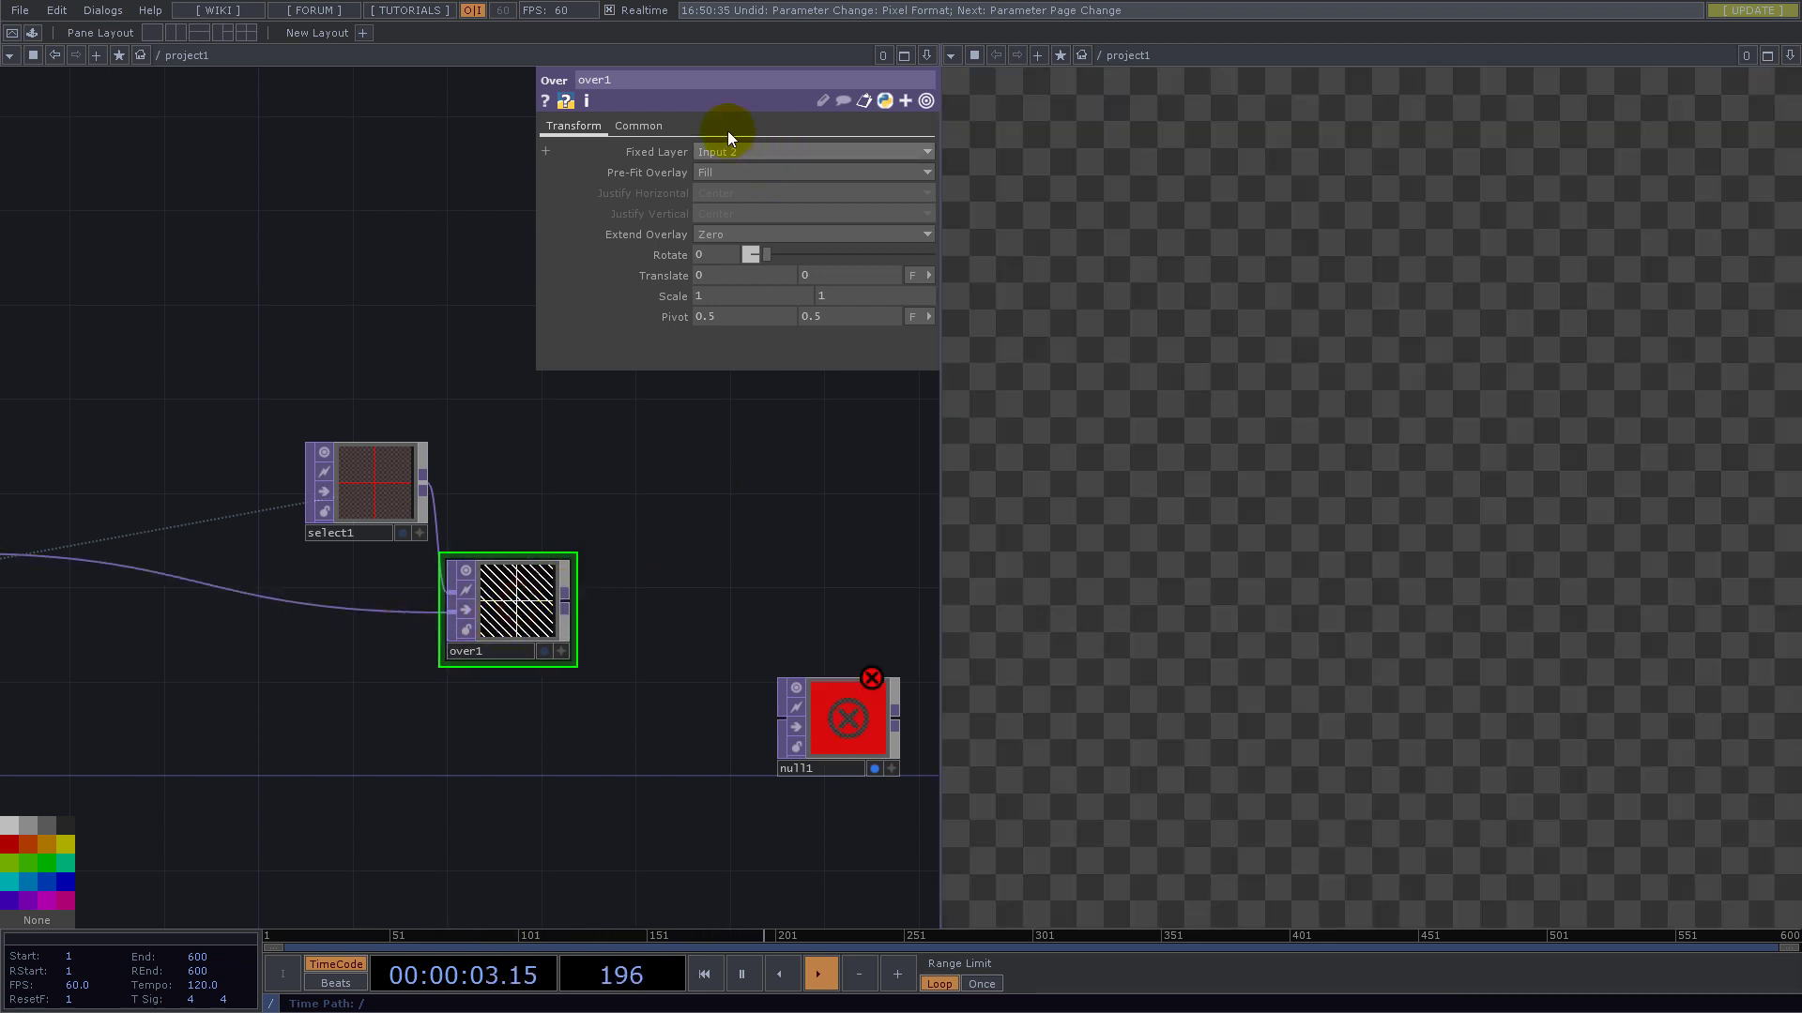
# - Set the Over TOP's pixel format to 32-bit float (RGBA) and connect its output to the Null TOP
pyautogui.click(642, 128)
pyautogui.click(784, 352)
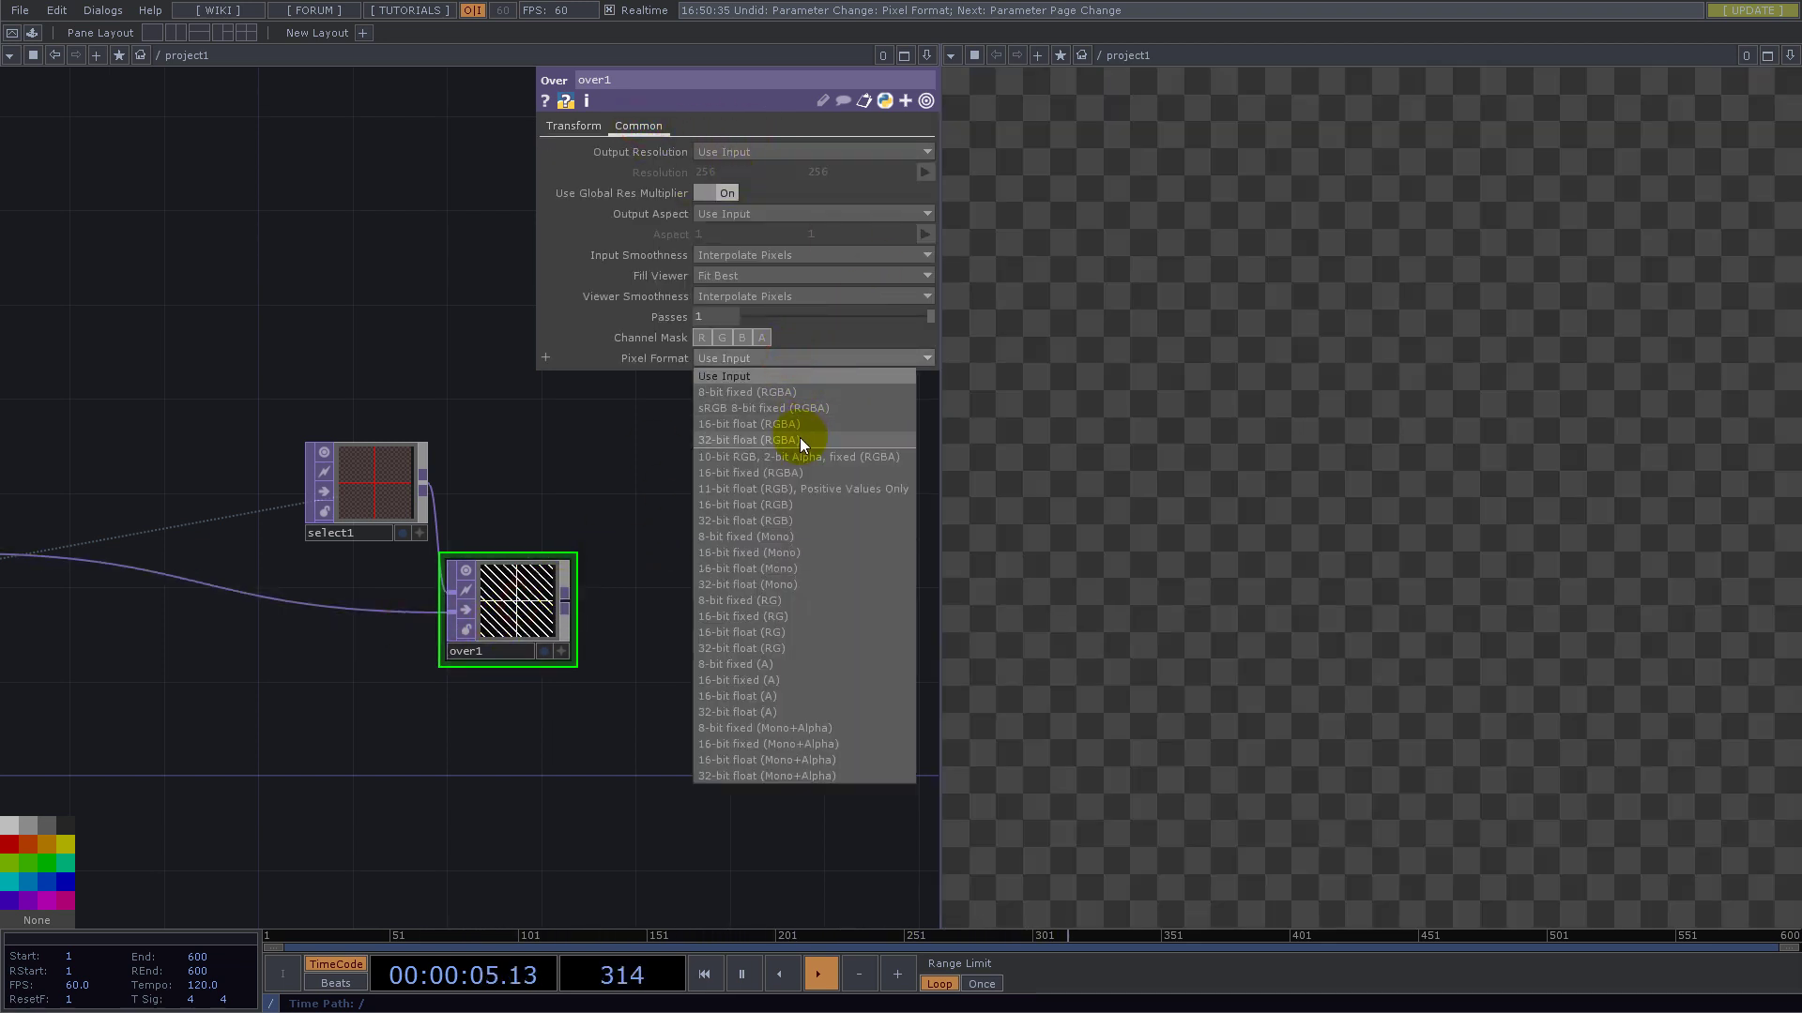
pyautogui.click(800, 437)
pyautogui.moveTo(566, 600); pyautogui.dragTo(782, 719)
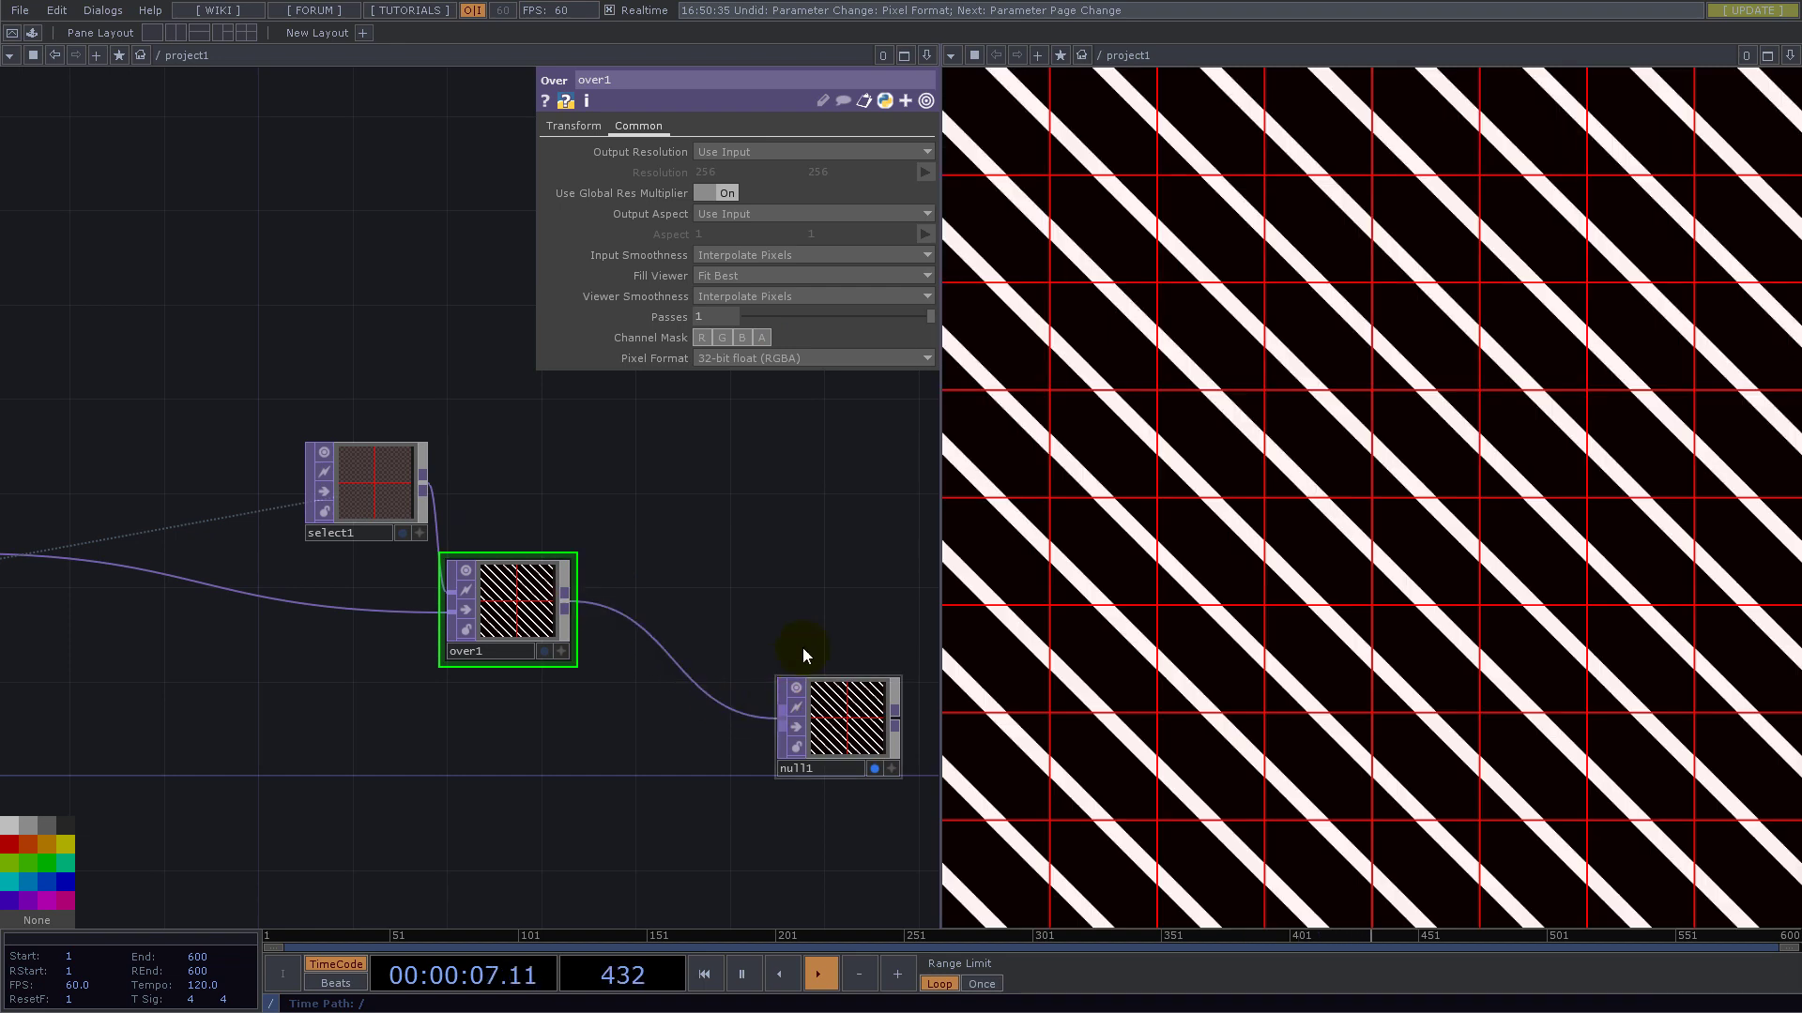
pyautogui.click(1338, 638)
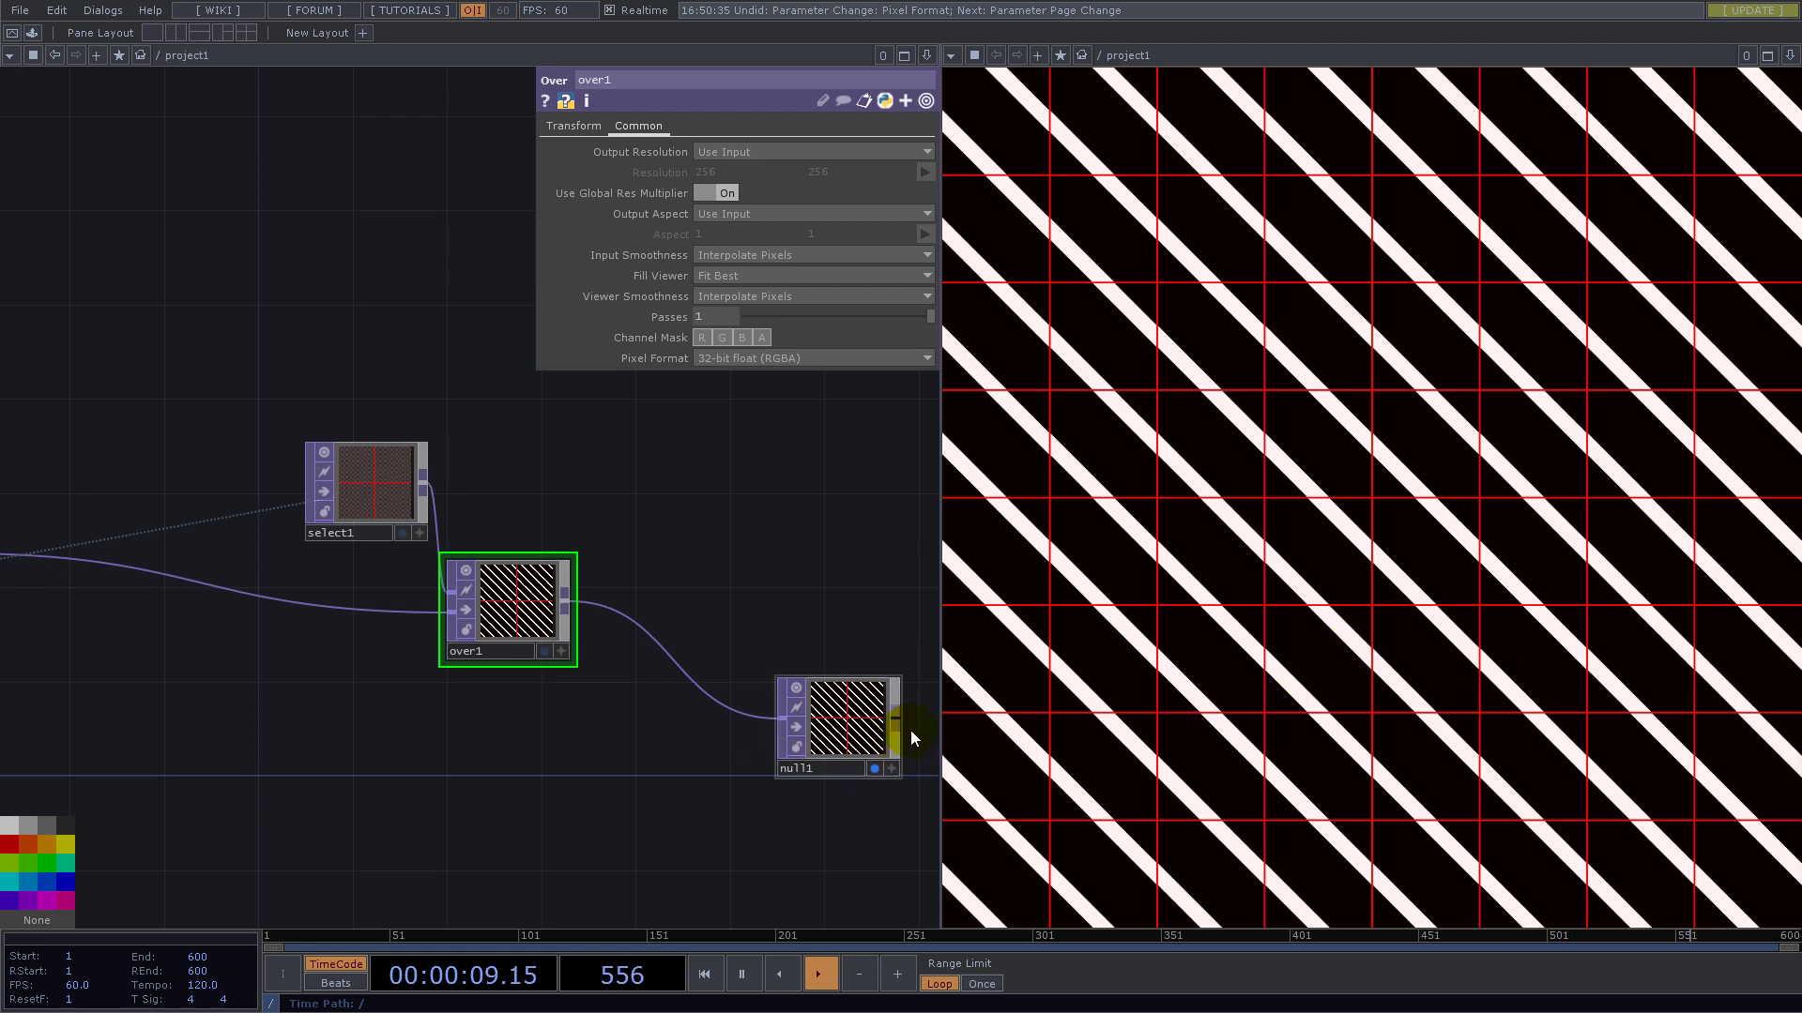
# - Add a Subtract TOP below add1, with the red Reorder TOP as first input and the green Reorder TOP as second input
pyautogui.scroll(-3, 849, 572)
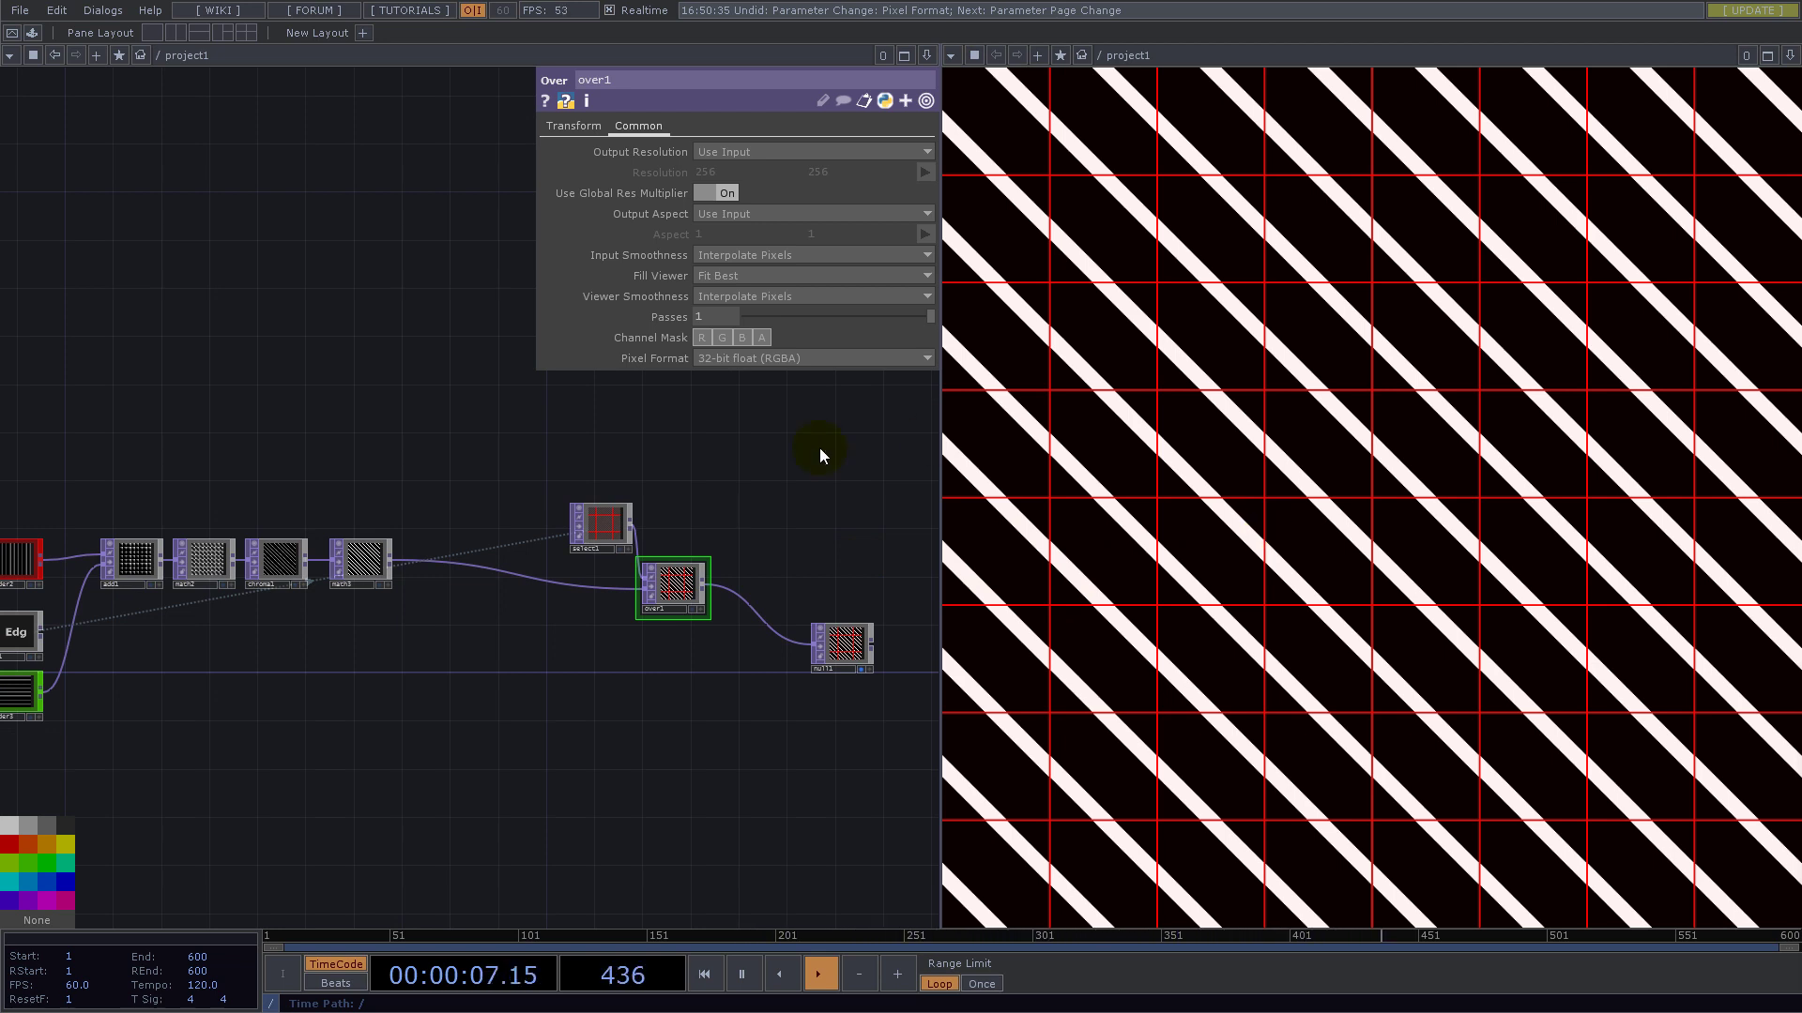
pyautogui.moveTo(283, 692); pyautogui.dragTo(418, 639)
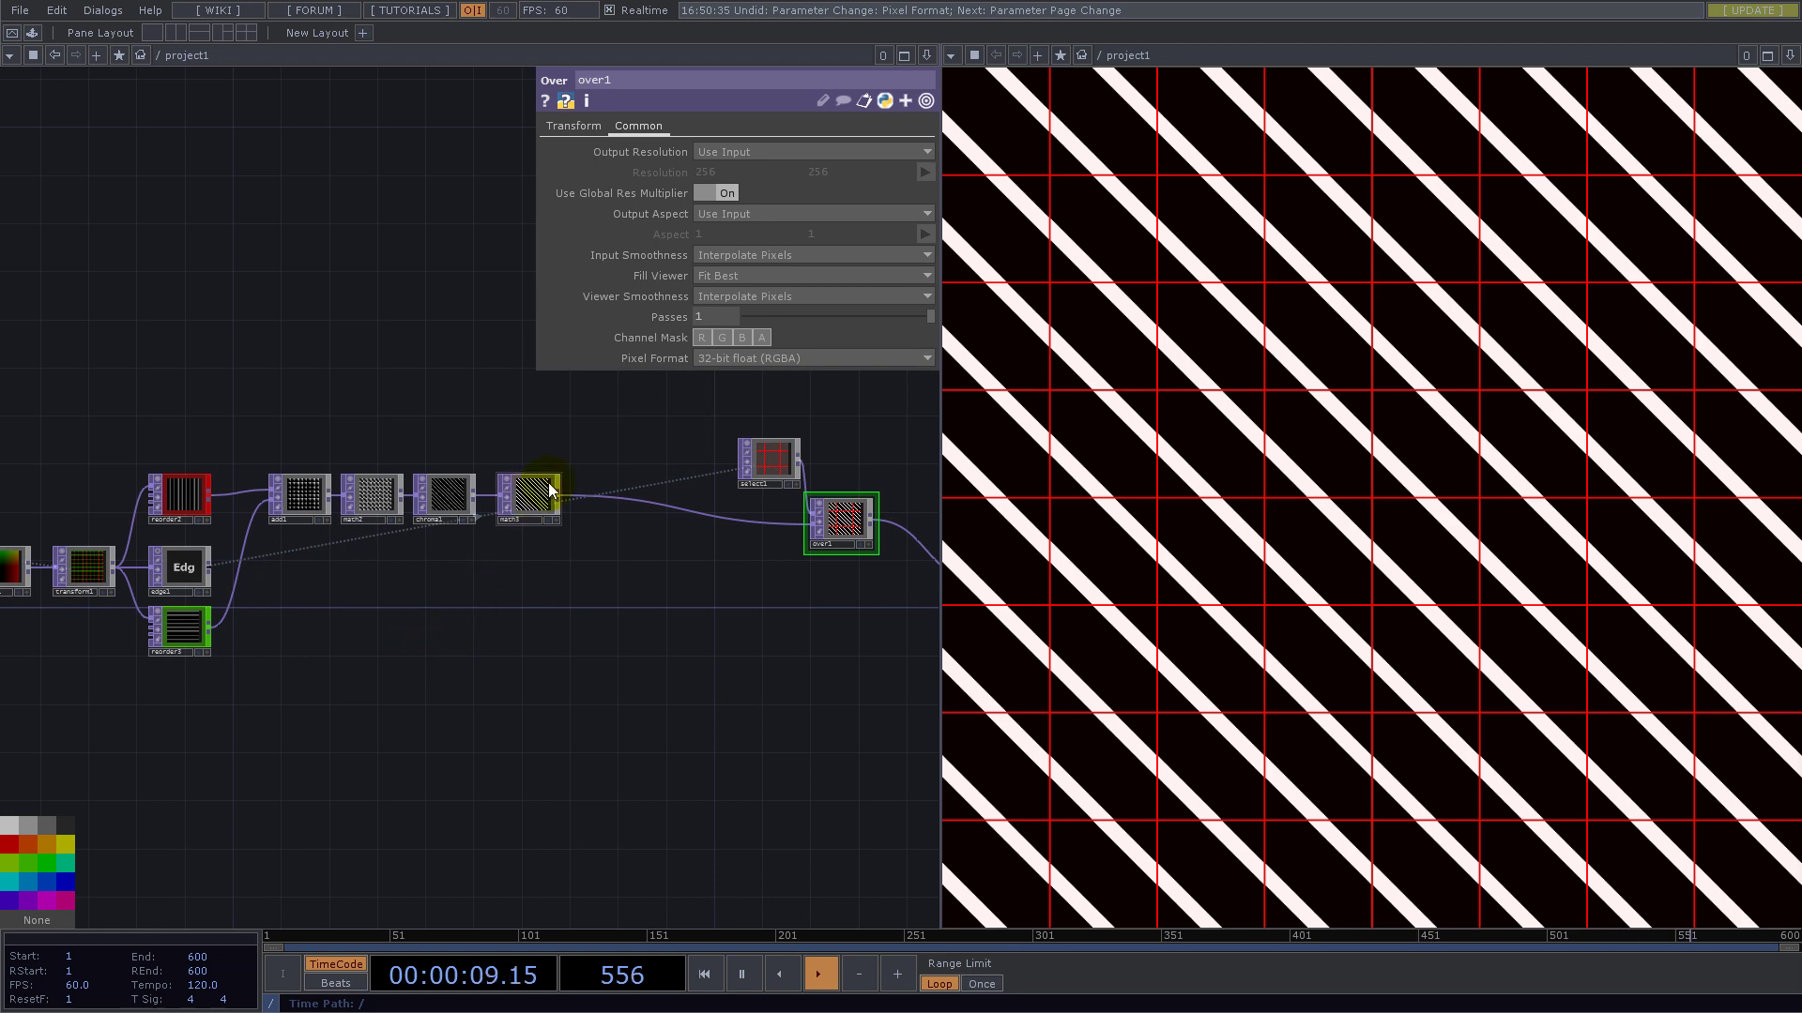
pyautogui.scroll(5, 540, 502)
pyautogui.click(507, 554)
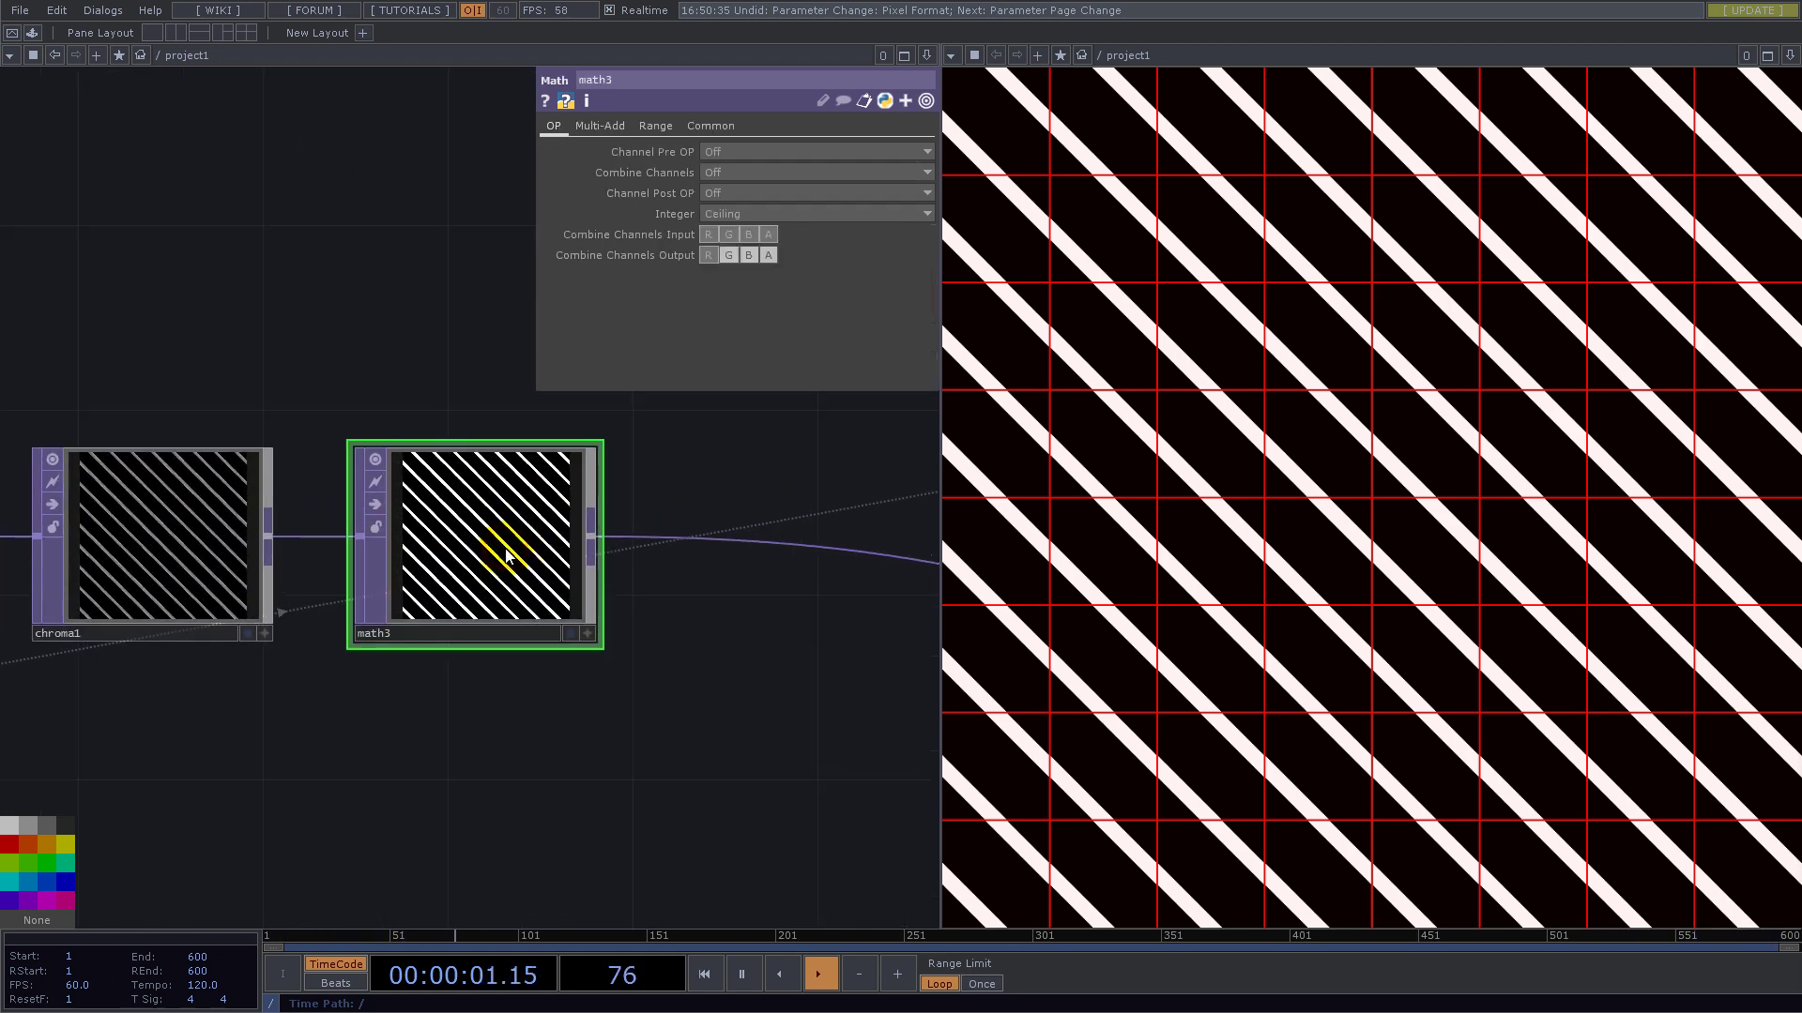
pyautogui.scroll(-9, 540, 518)
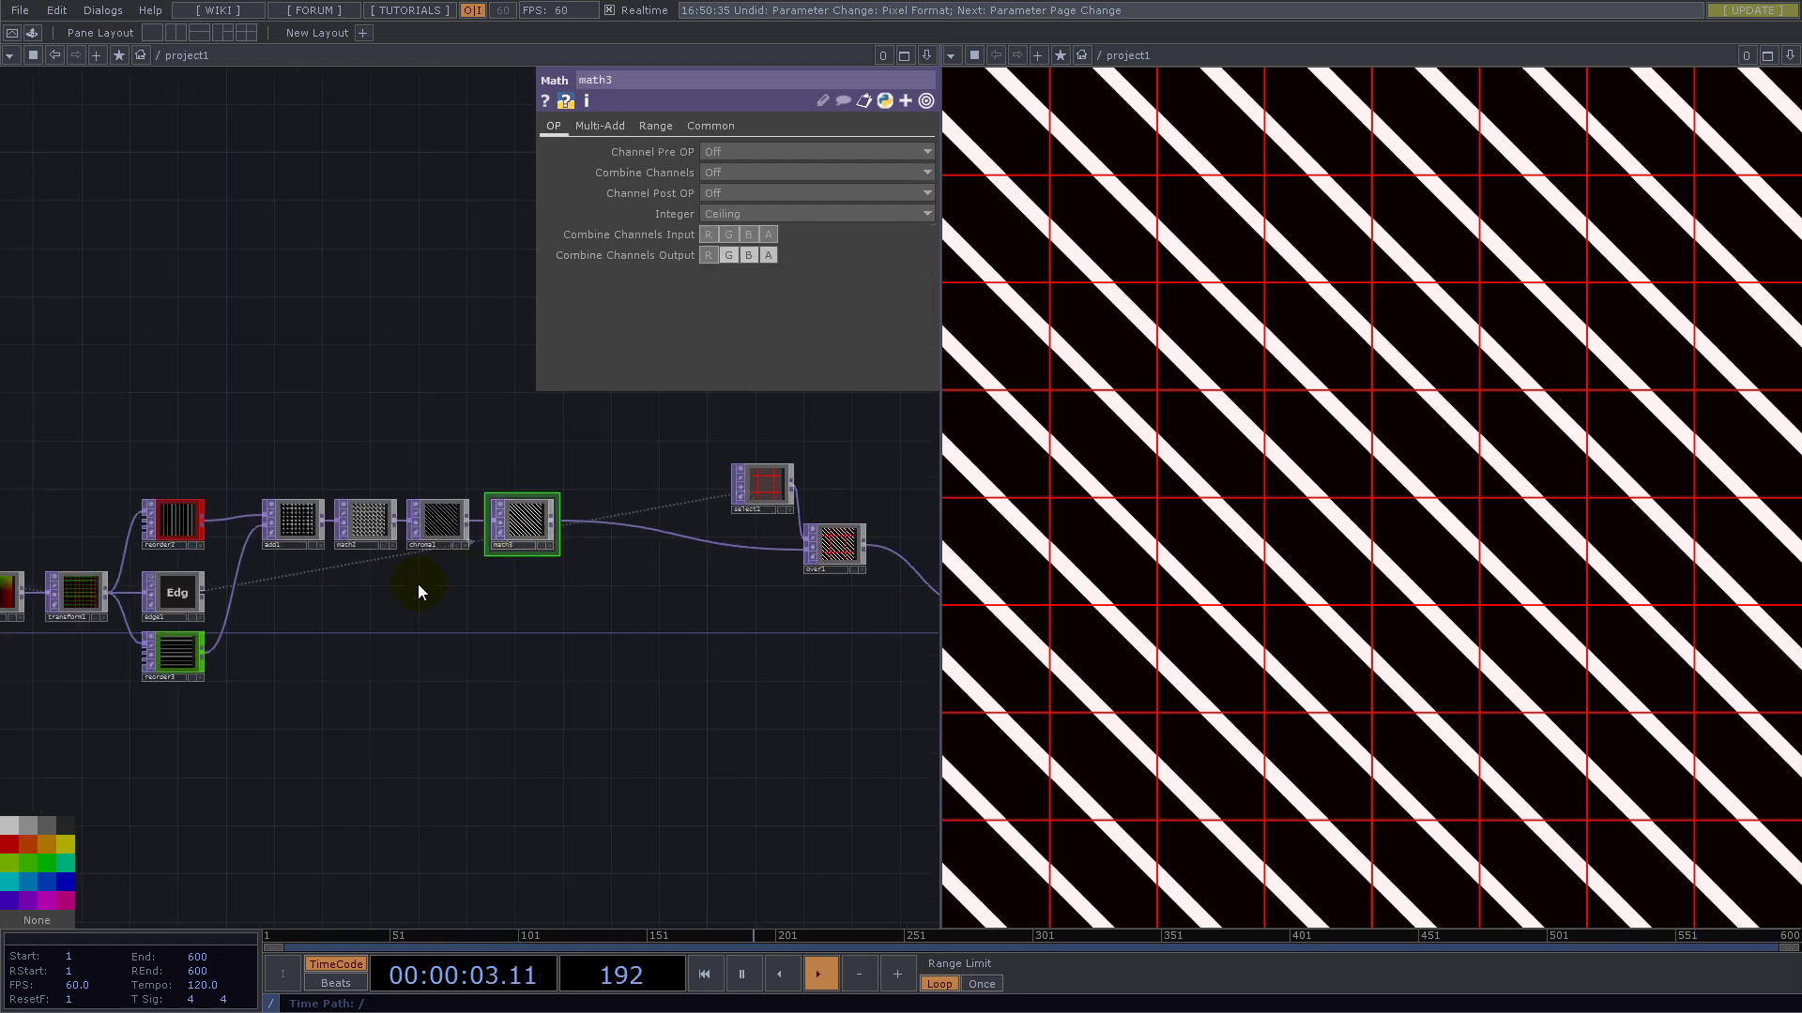
pyautogui.moveTo(351, 630); pyautogui.dragTo(513, 538)
pyautogui.scroll(5, 430, 456)
pyautogui.scroll(2, 430, 455)
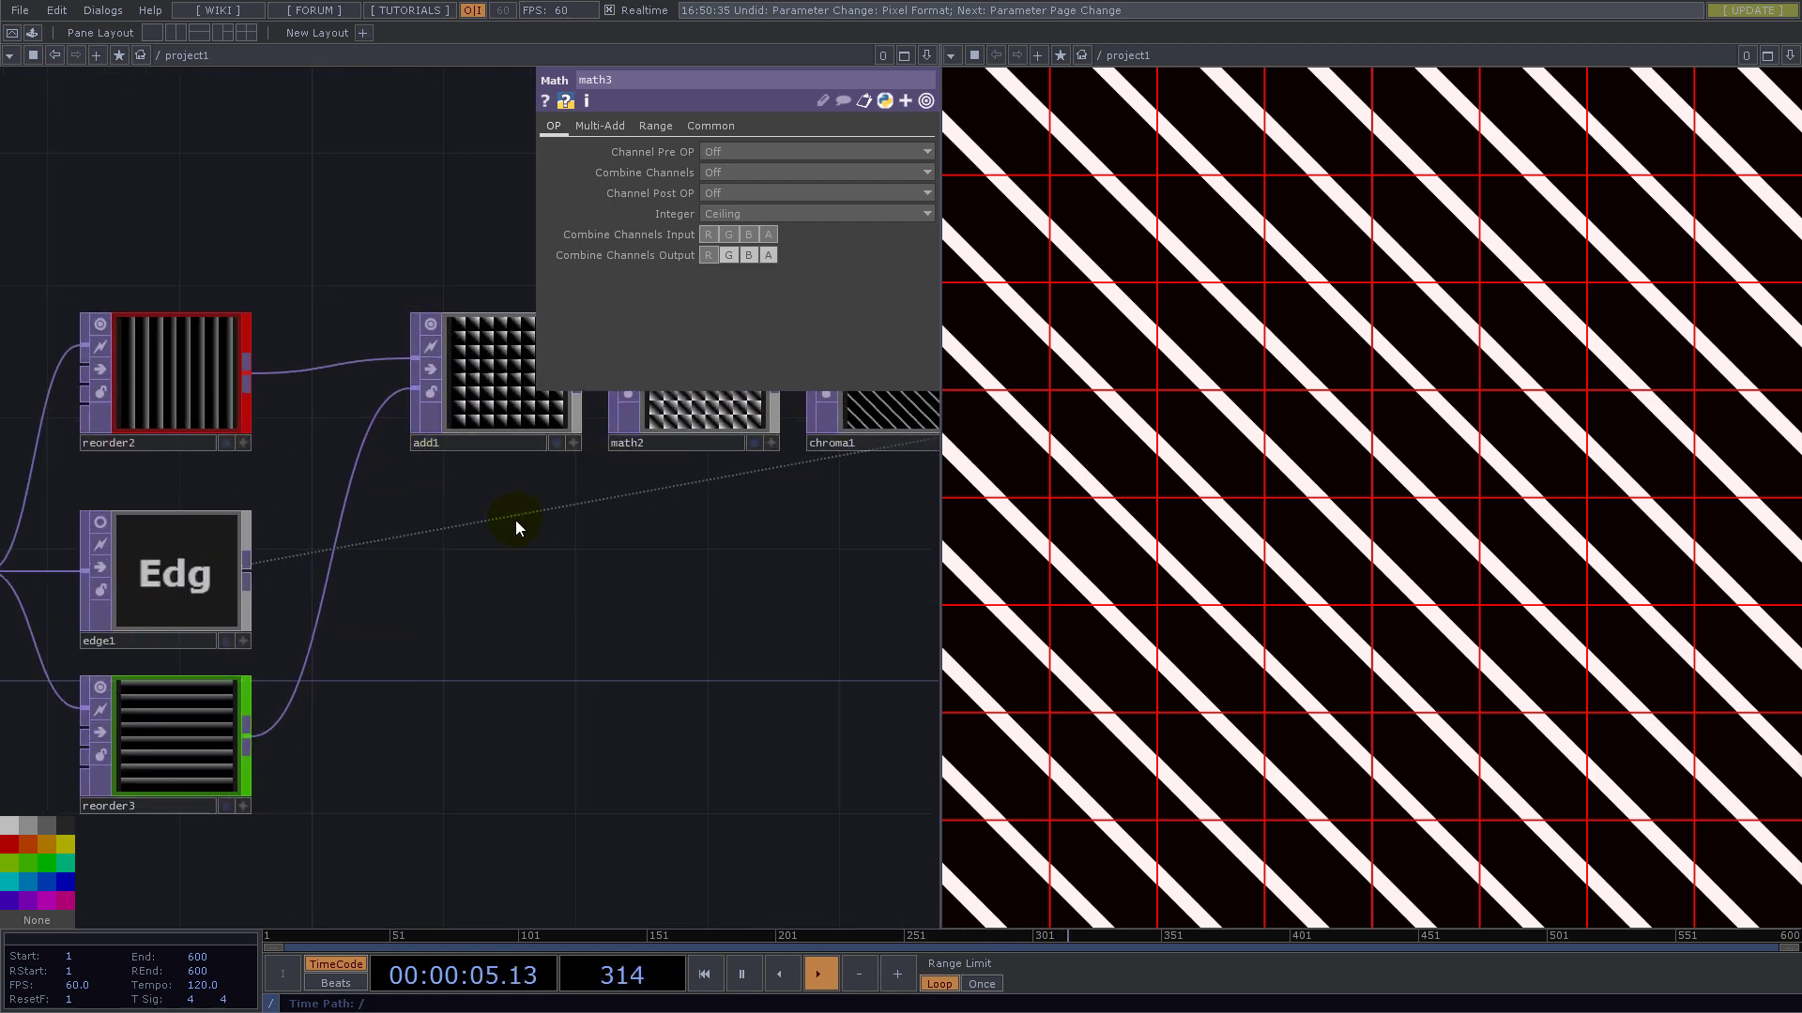
pyautogui.moveTo(575, 542); pyautogui.dragTo(438, 587)
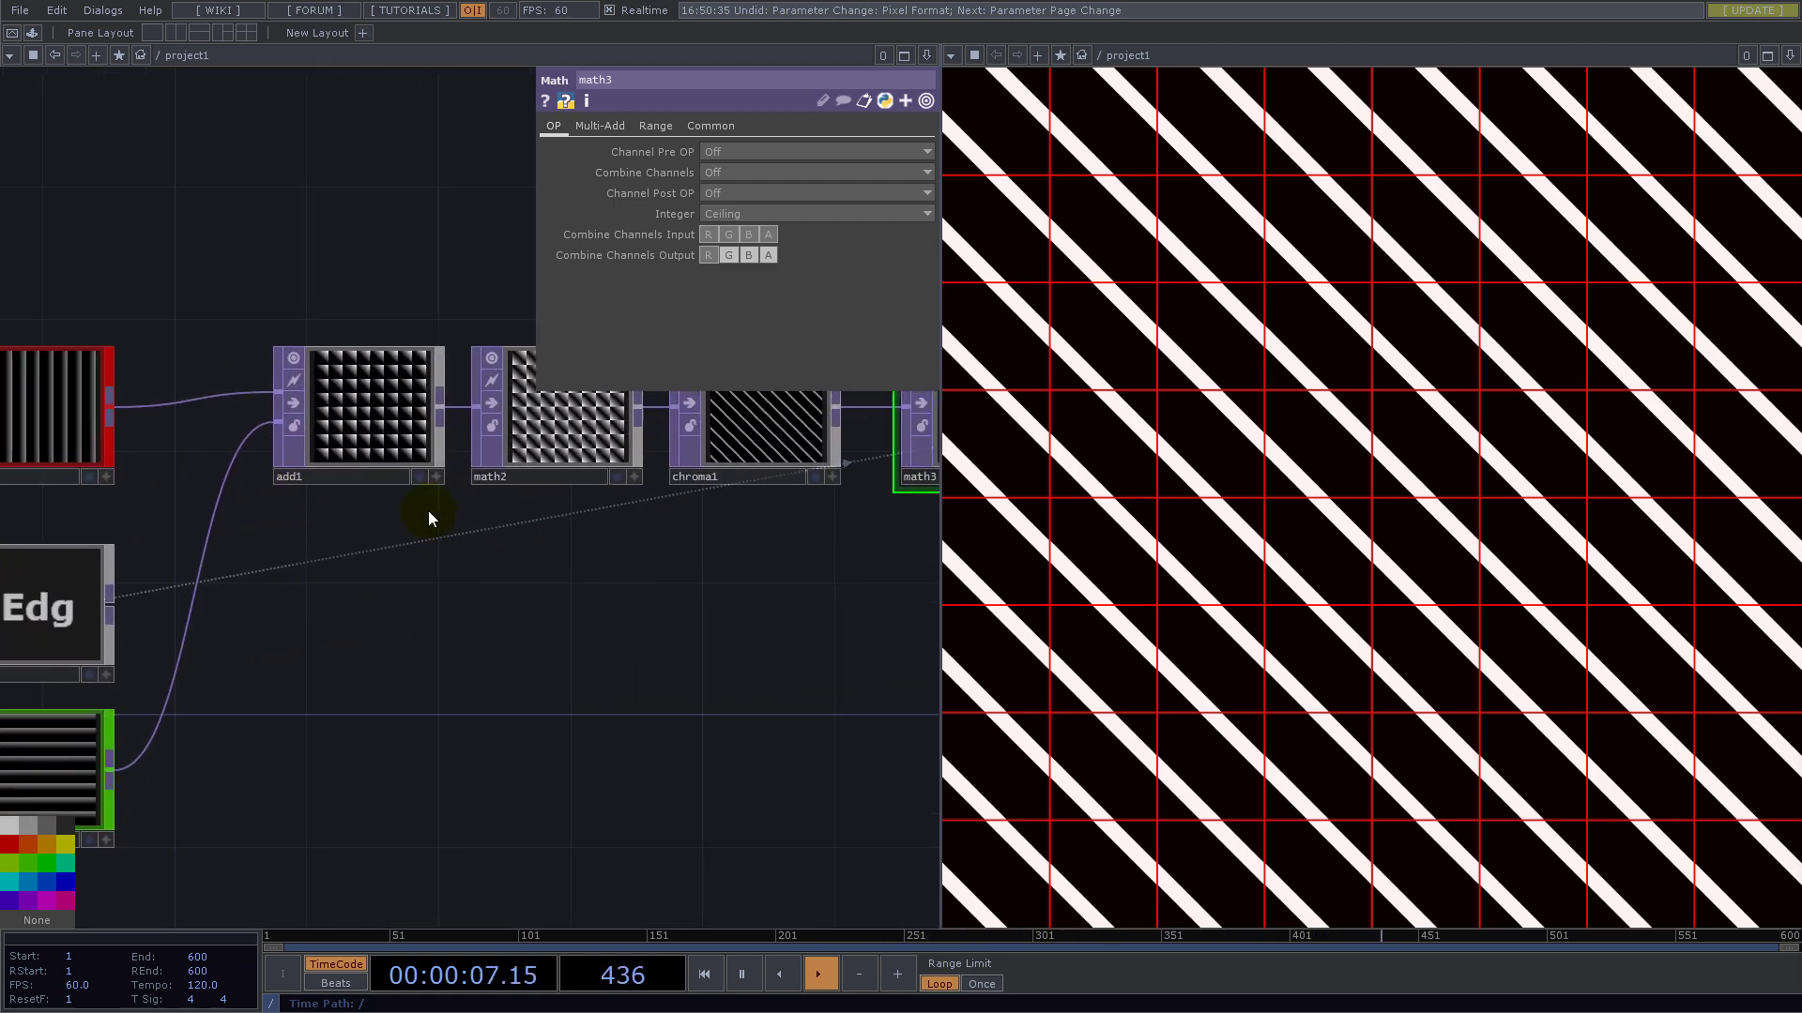
pyautogui.rightClick(120, 404)
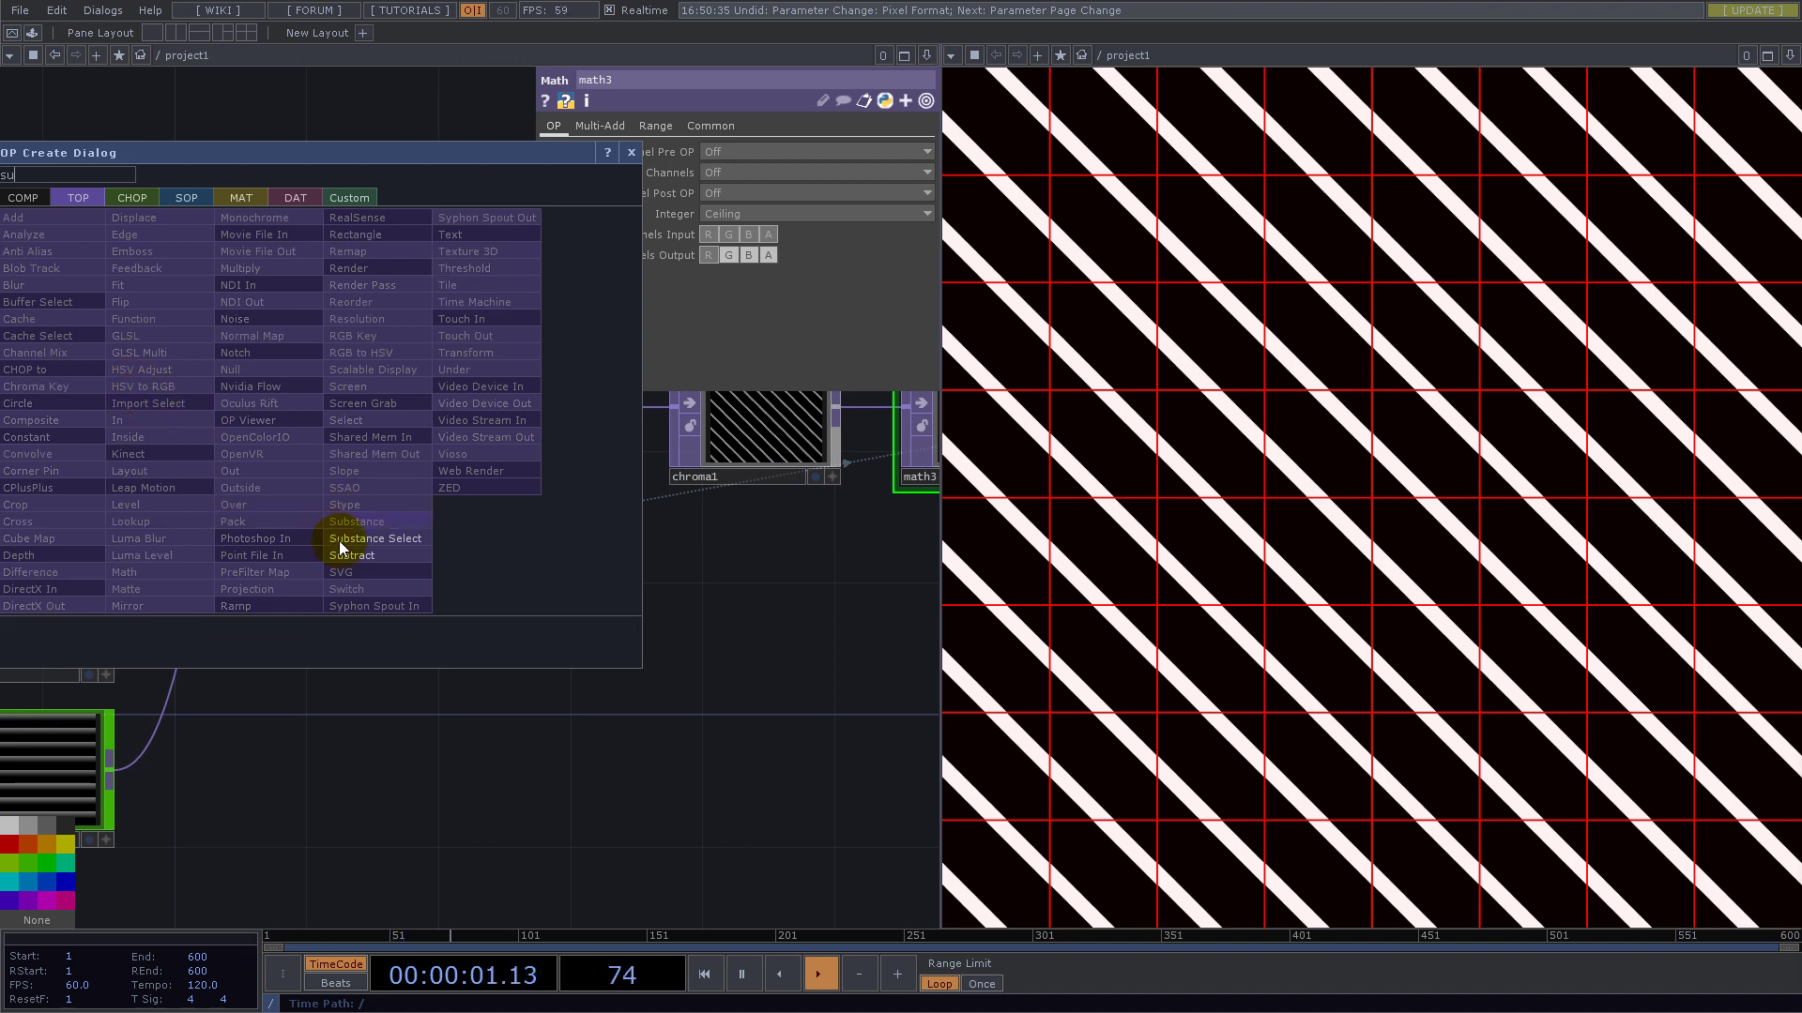
pyautogui.click(364, 590)
pyautogui.click(324, 671)
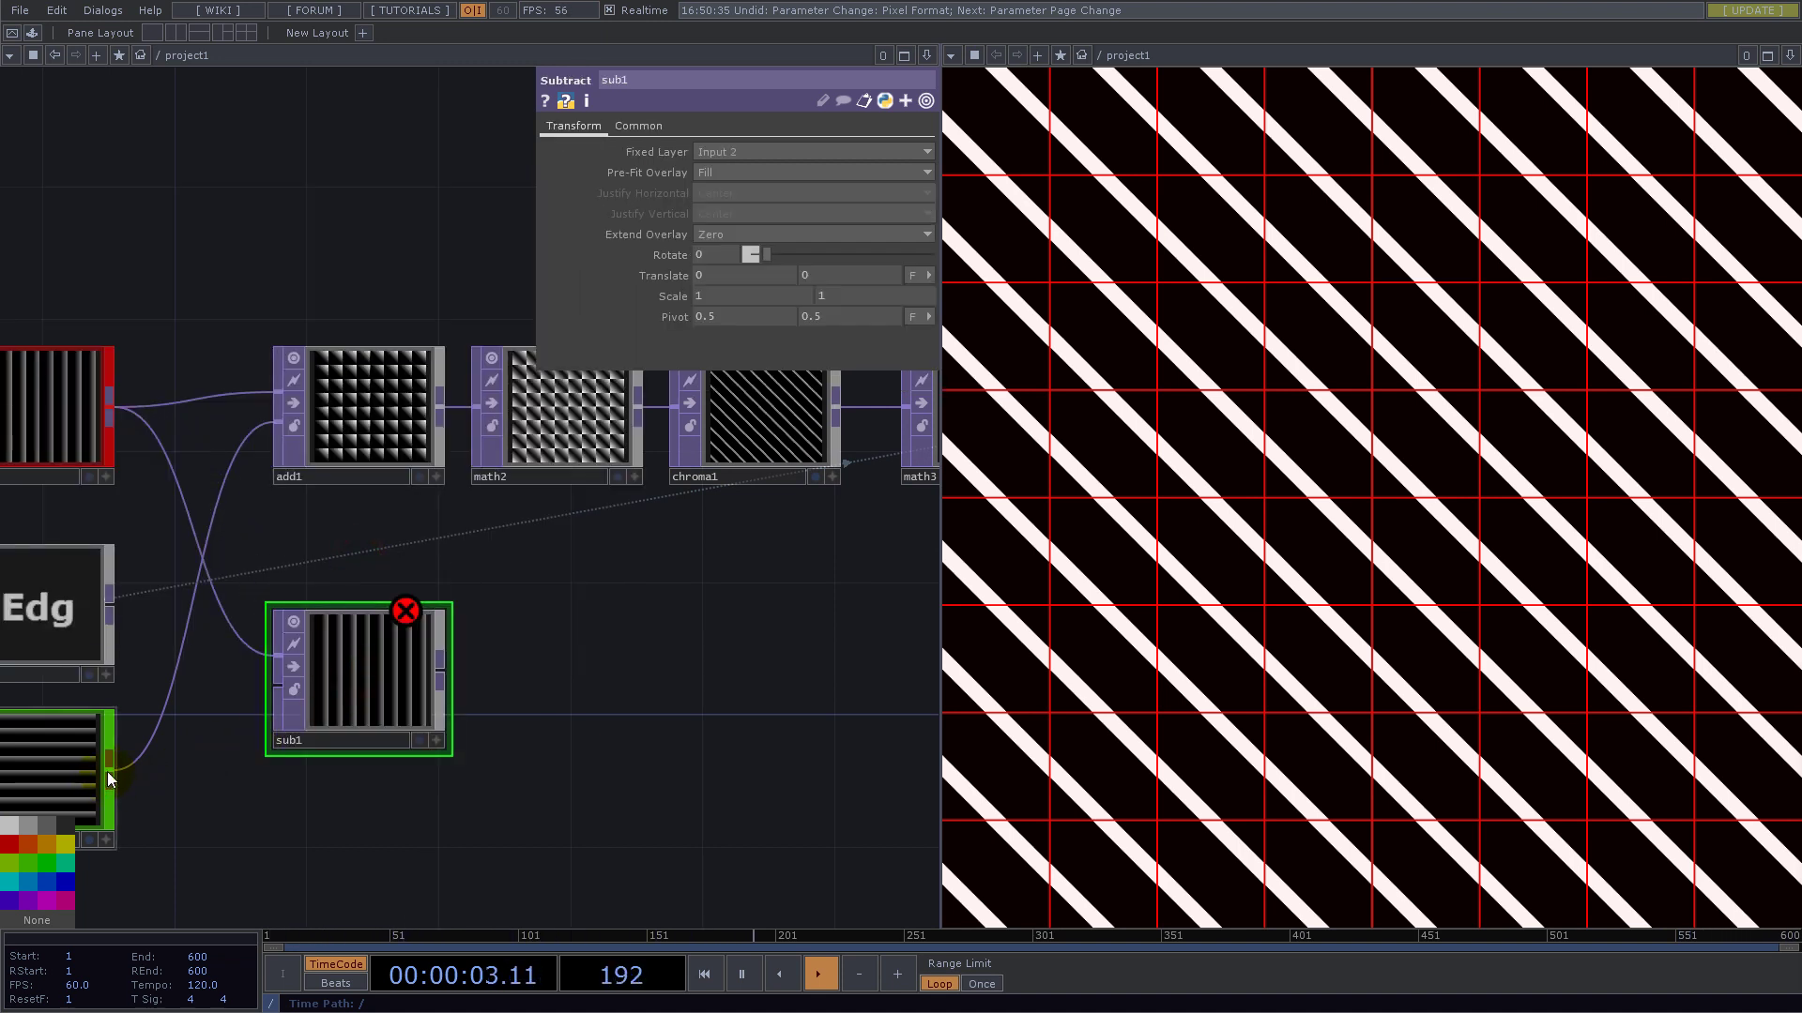
pyautogui.moveTo(107, 771); pyautogui.dragTo(274, 696)
# - Duplicate the math2, chroma1 and math3 chain and place the copies beside the Subtract TOP
pyautogui.scroll(4, 426, 656)
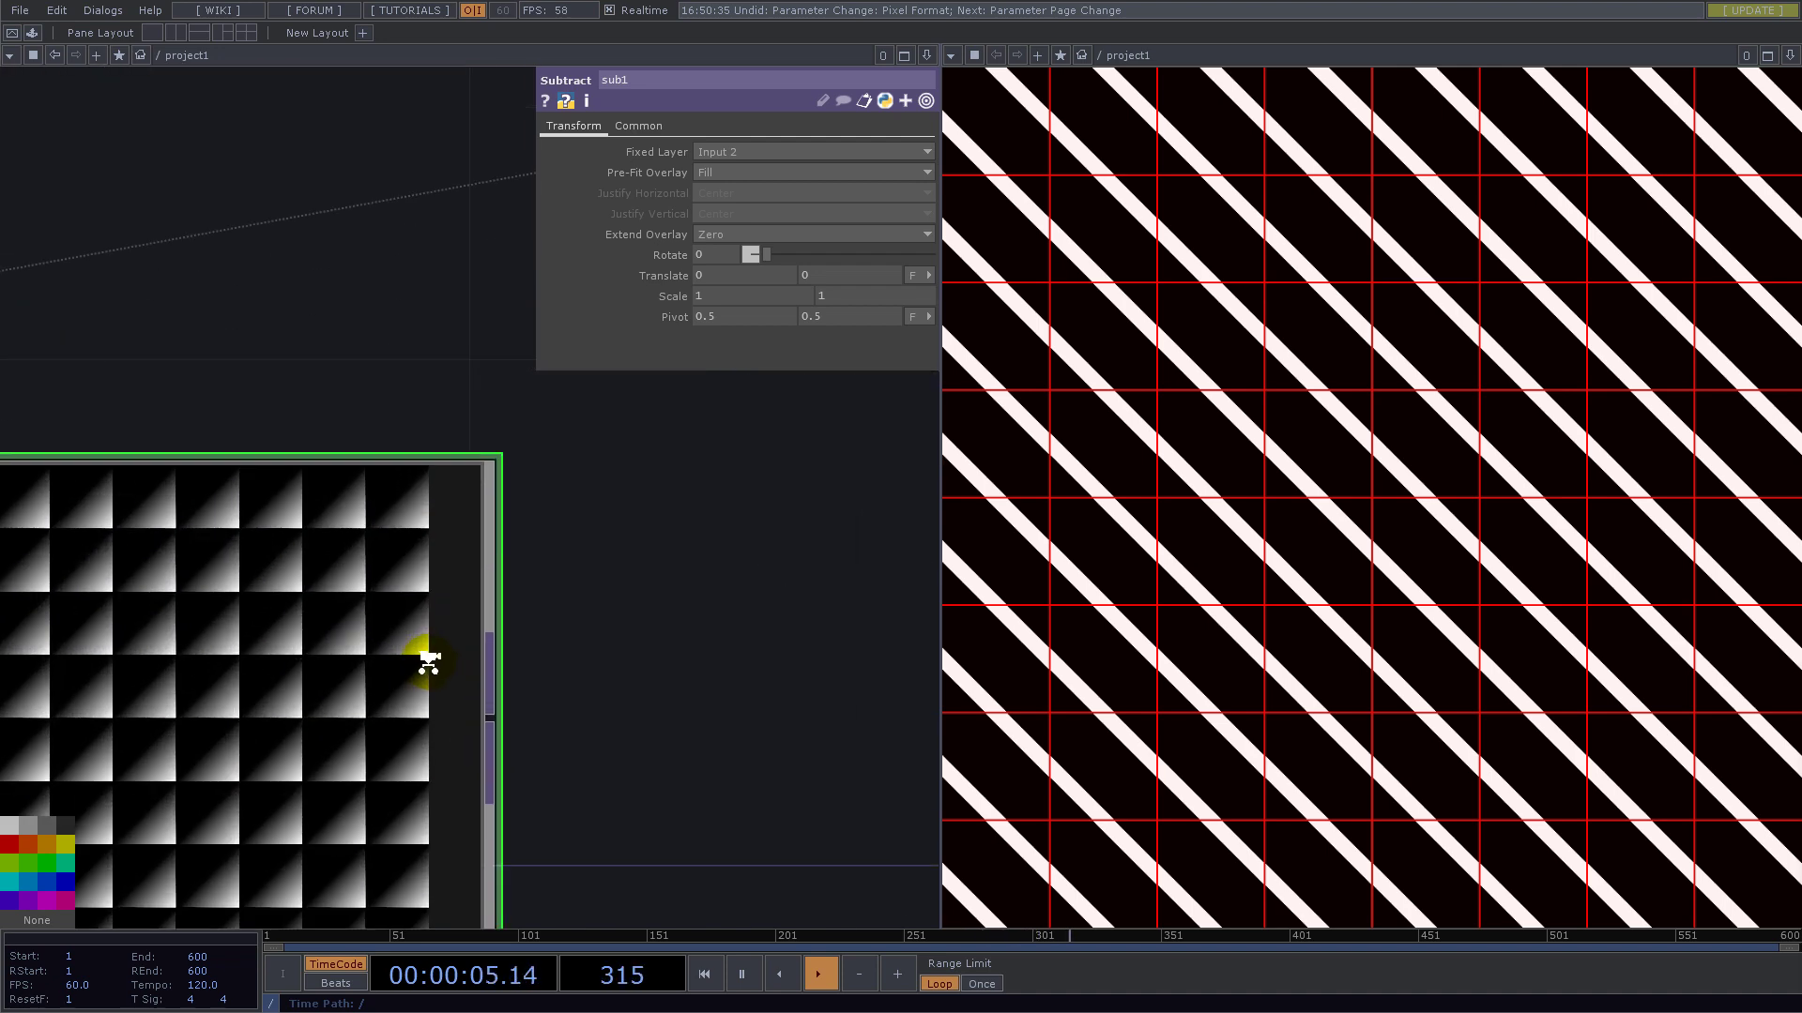
pyautogui.scroll(-2, 374, 456)
pyautogui.moveTo(374, 449); pyautogui.dragTo(403, 510)
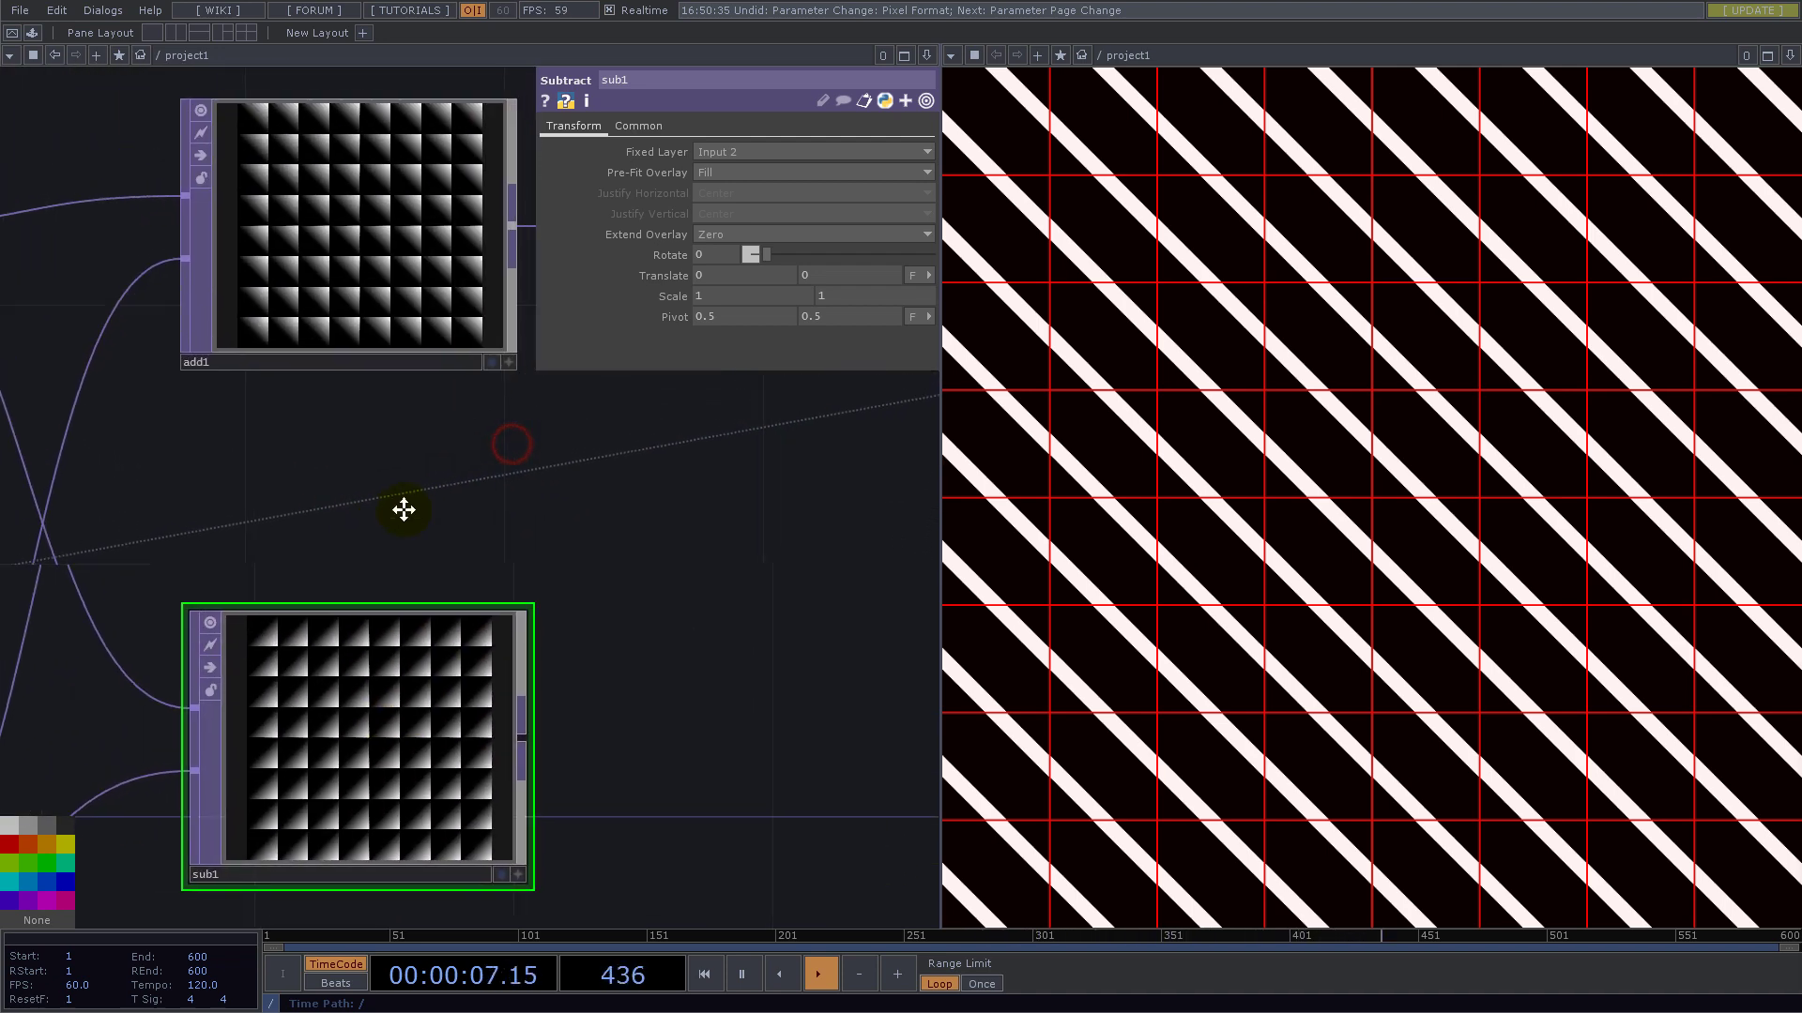
pyautogui.click(371, 693)
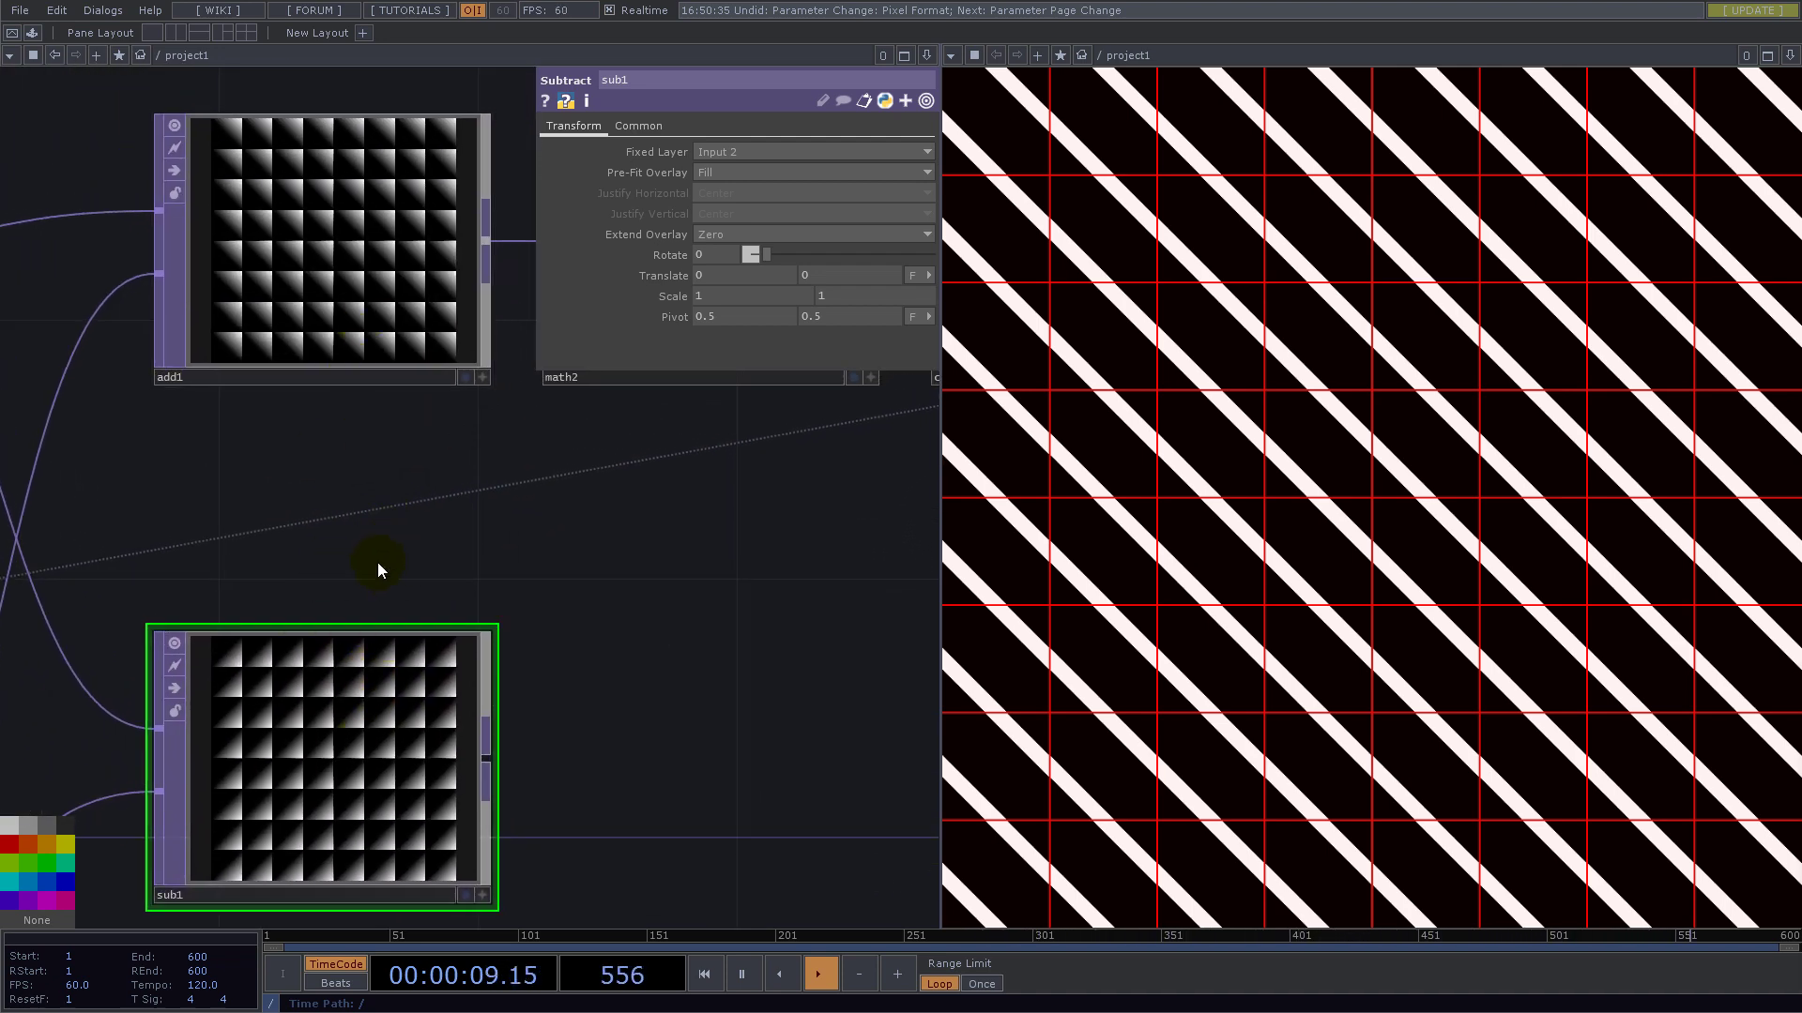
pyautogui.moveTo(563, 516); pyautogui.dragTo(335, 484)
pyautogui.scroll(-3, 335, 484)
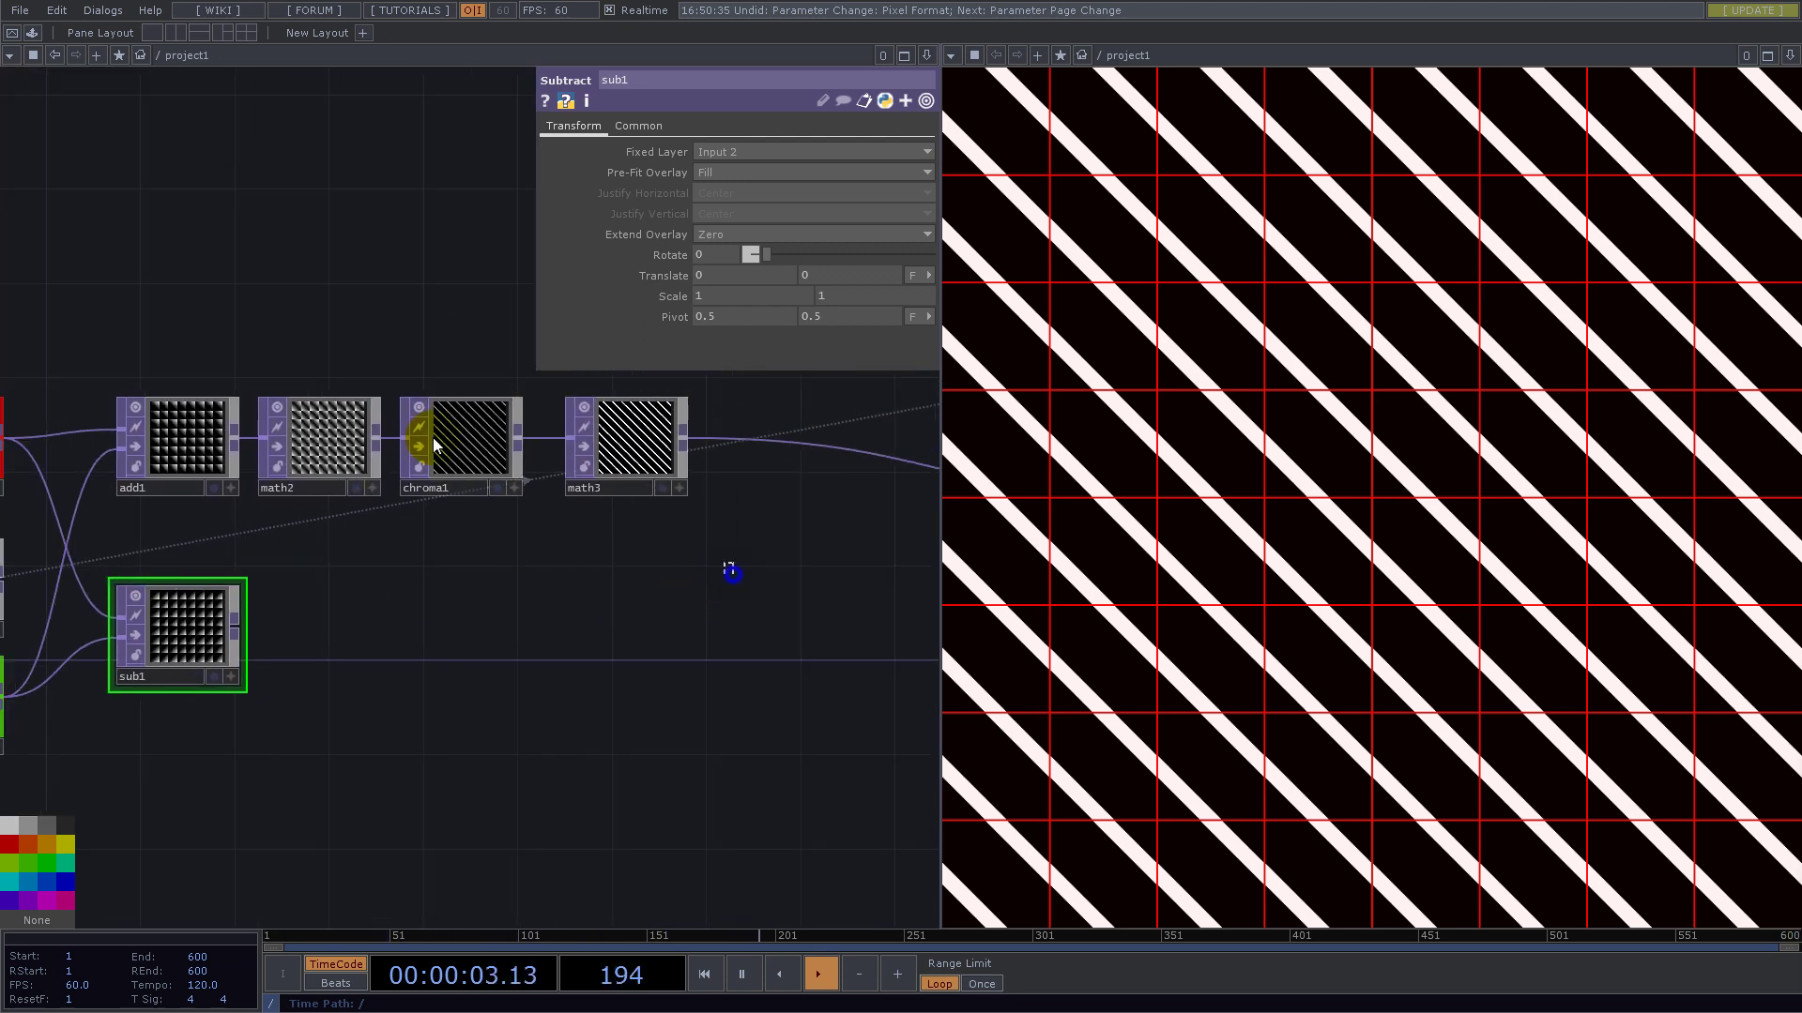
pyautogui.moveTo(733, 577); pyautogui.dragTo(306, 345)
pyautogui.hotkey('ctrl', 'c')
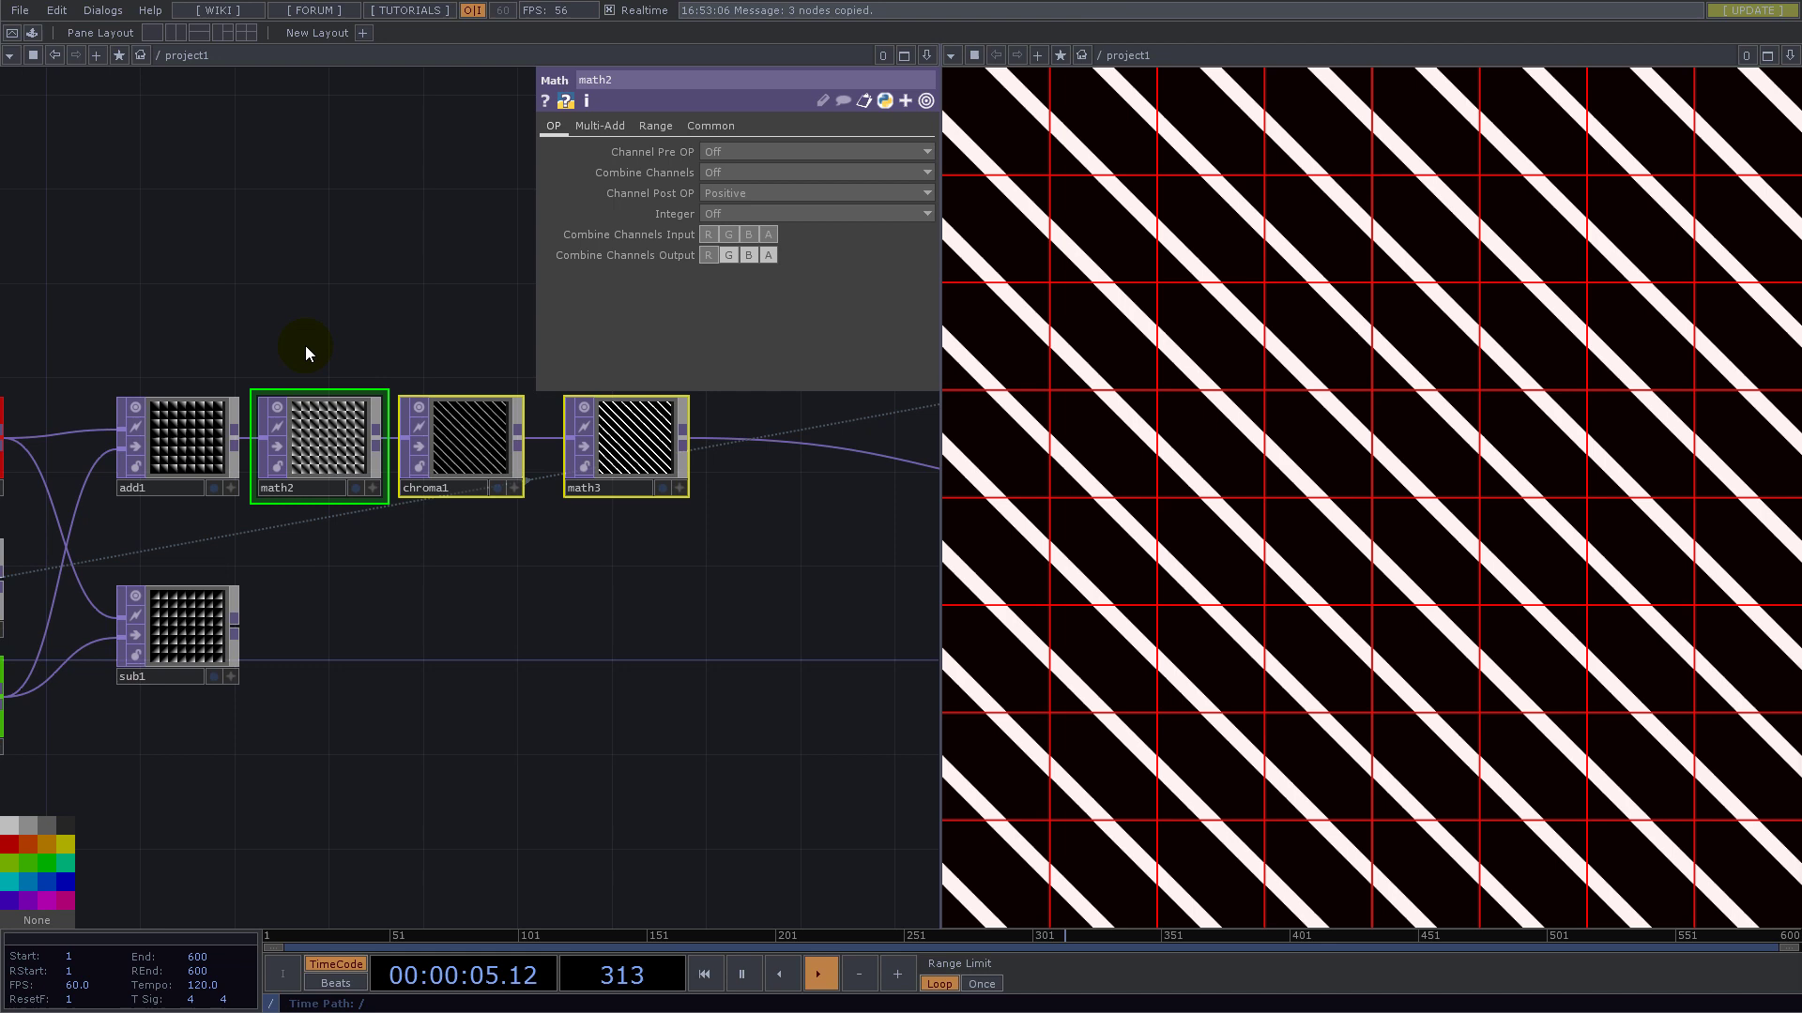
pyautogui.hotkey('ctrl', 'v')
pyautogui.click(310, 566)
pyautogui.moveTo(309, 563); pyautogui.dragTo(353, 633)
pyautogui.moveTo(313, 529); pyautogui.dragTo(305, 534)
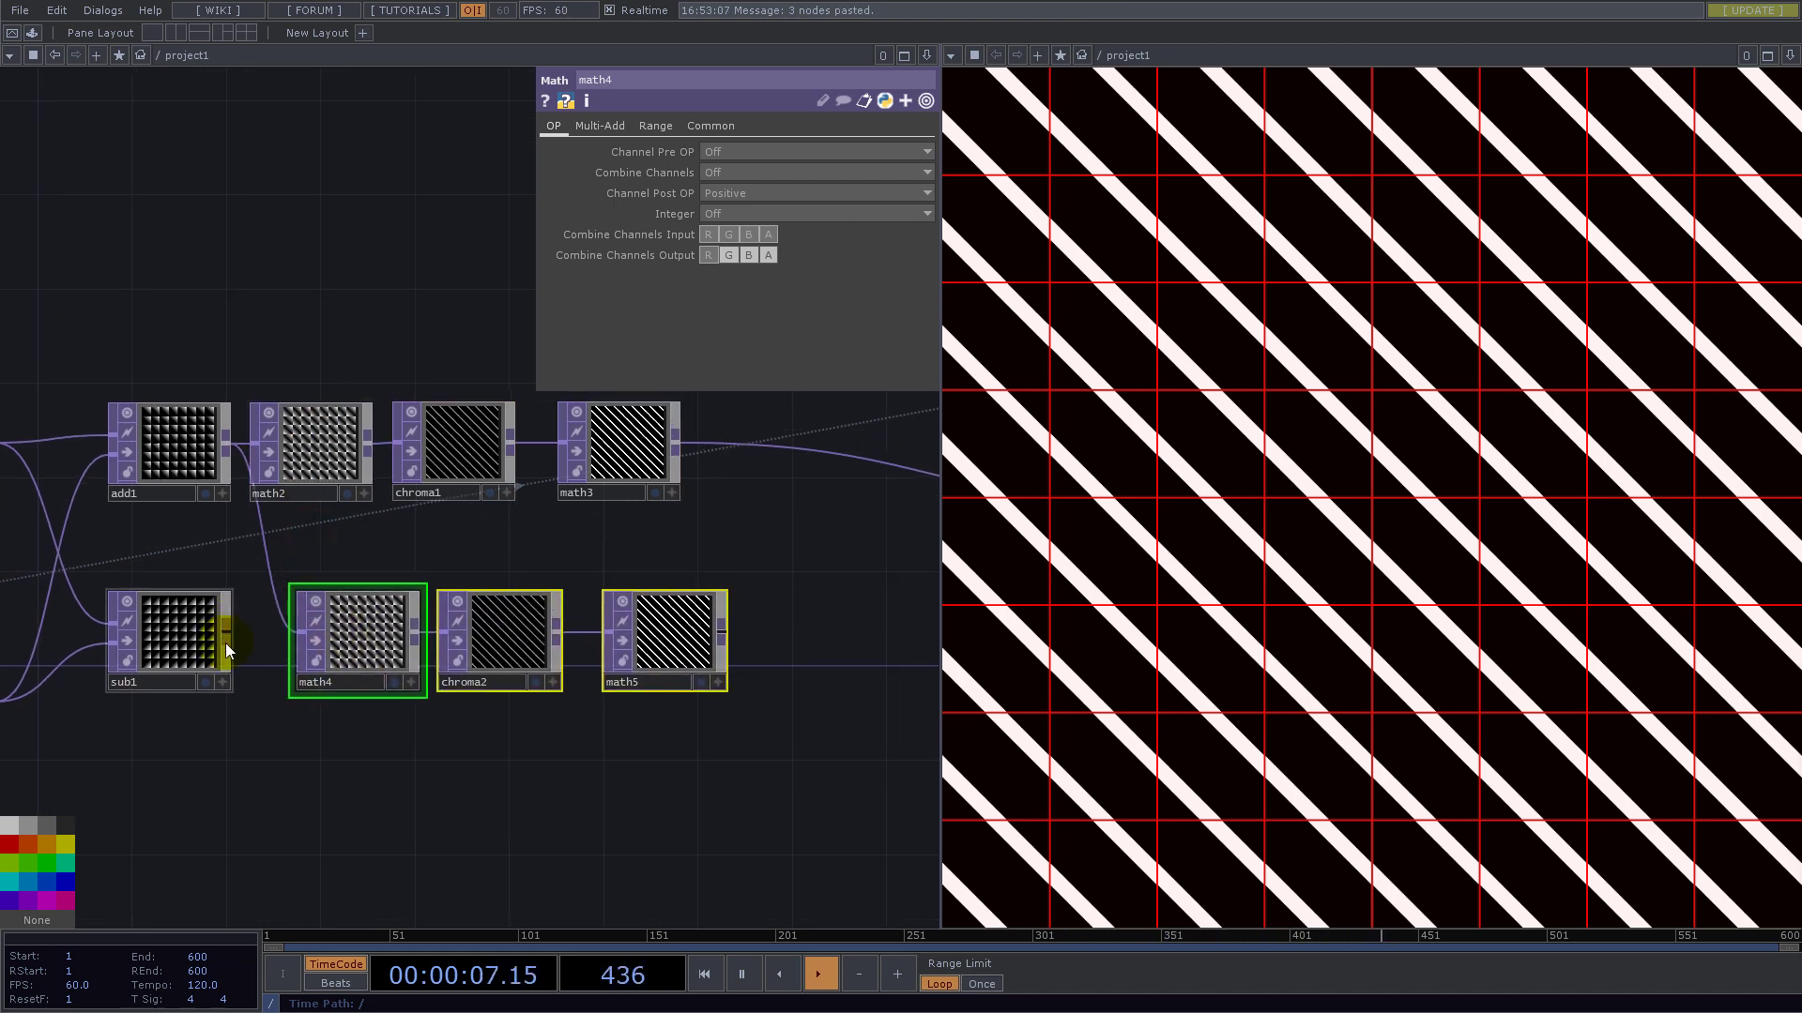
# - Feed the duplicated chain's first Math TOP from the Subtract TOP's output
pyautogui.click(227, 634)
pyautogui.click(268, 576)
pyautogui.scroll(3, 764, 591)
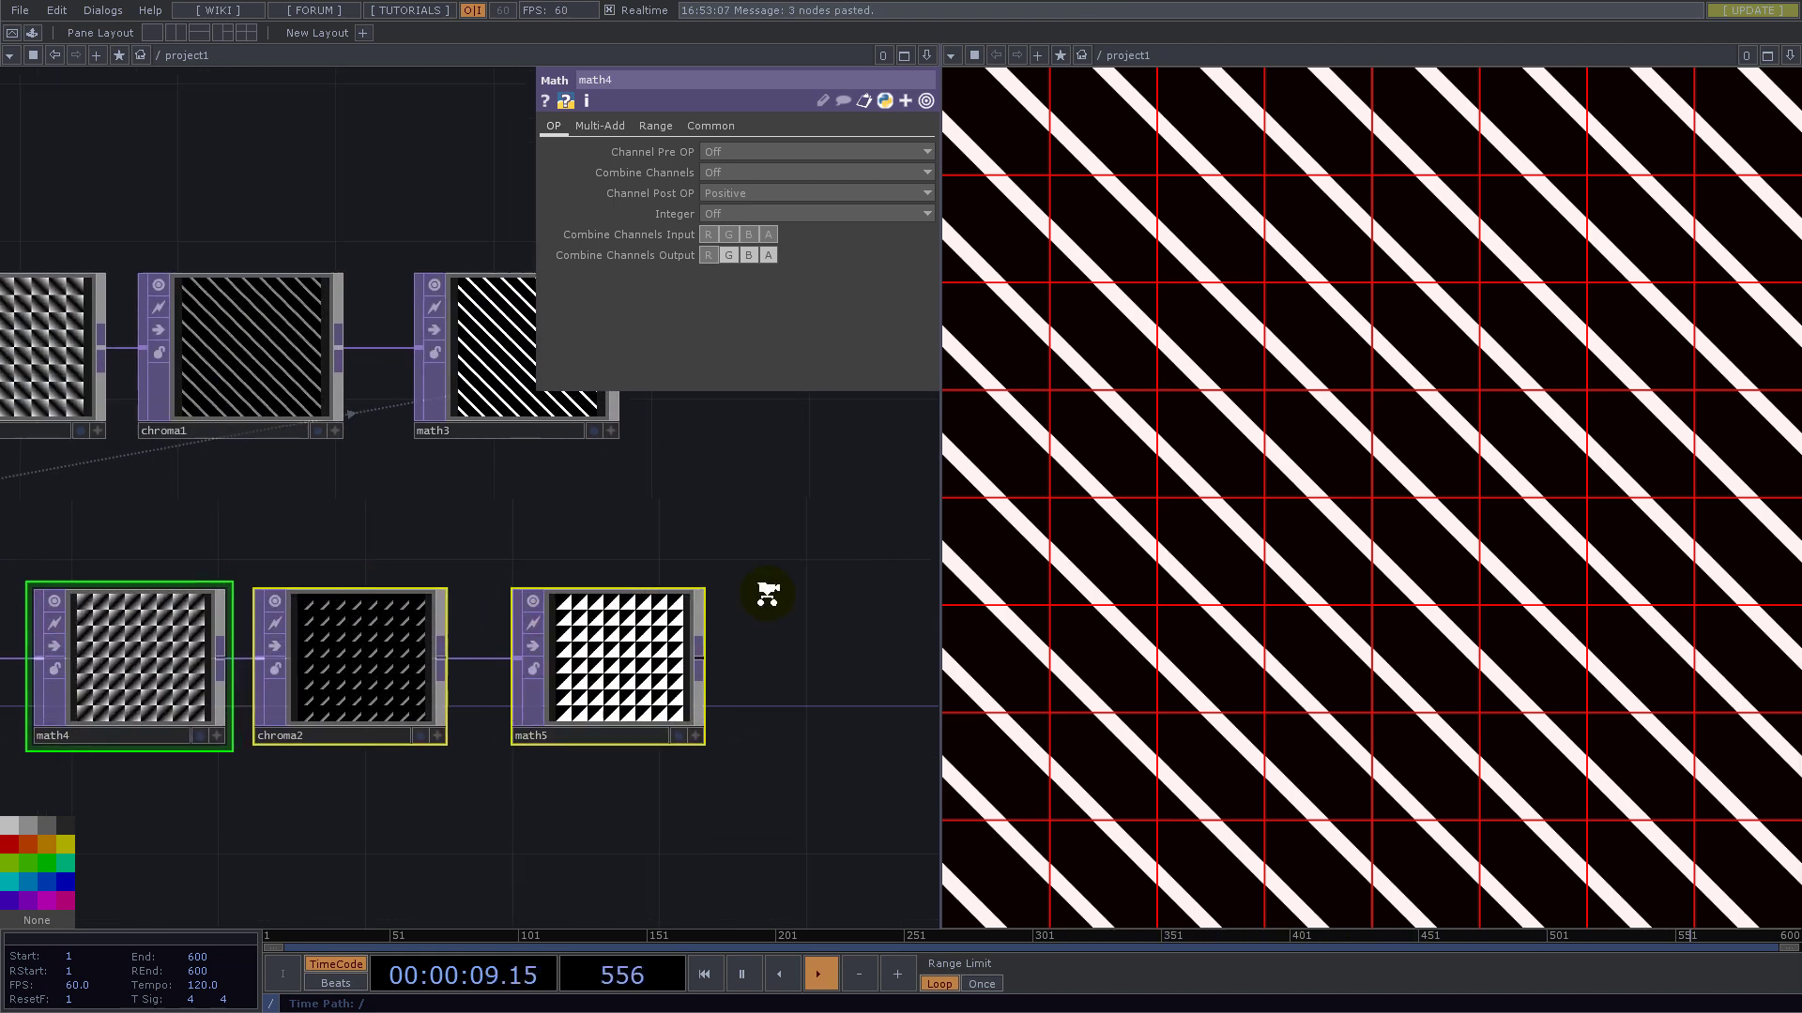
pyautogui.moveTo(394, 512); pyautogui.dragTo(728, 513)
# - Delete the duplicated Chroma Key TOP from the lower chain
pyautogui.rightClick(544, 700)
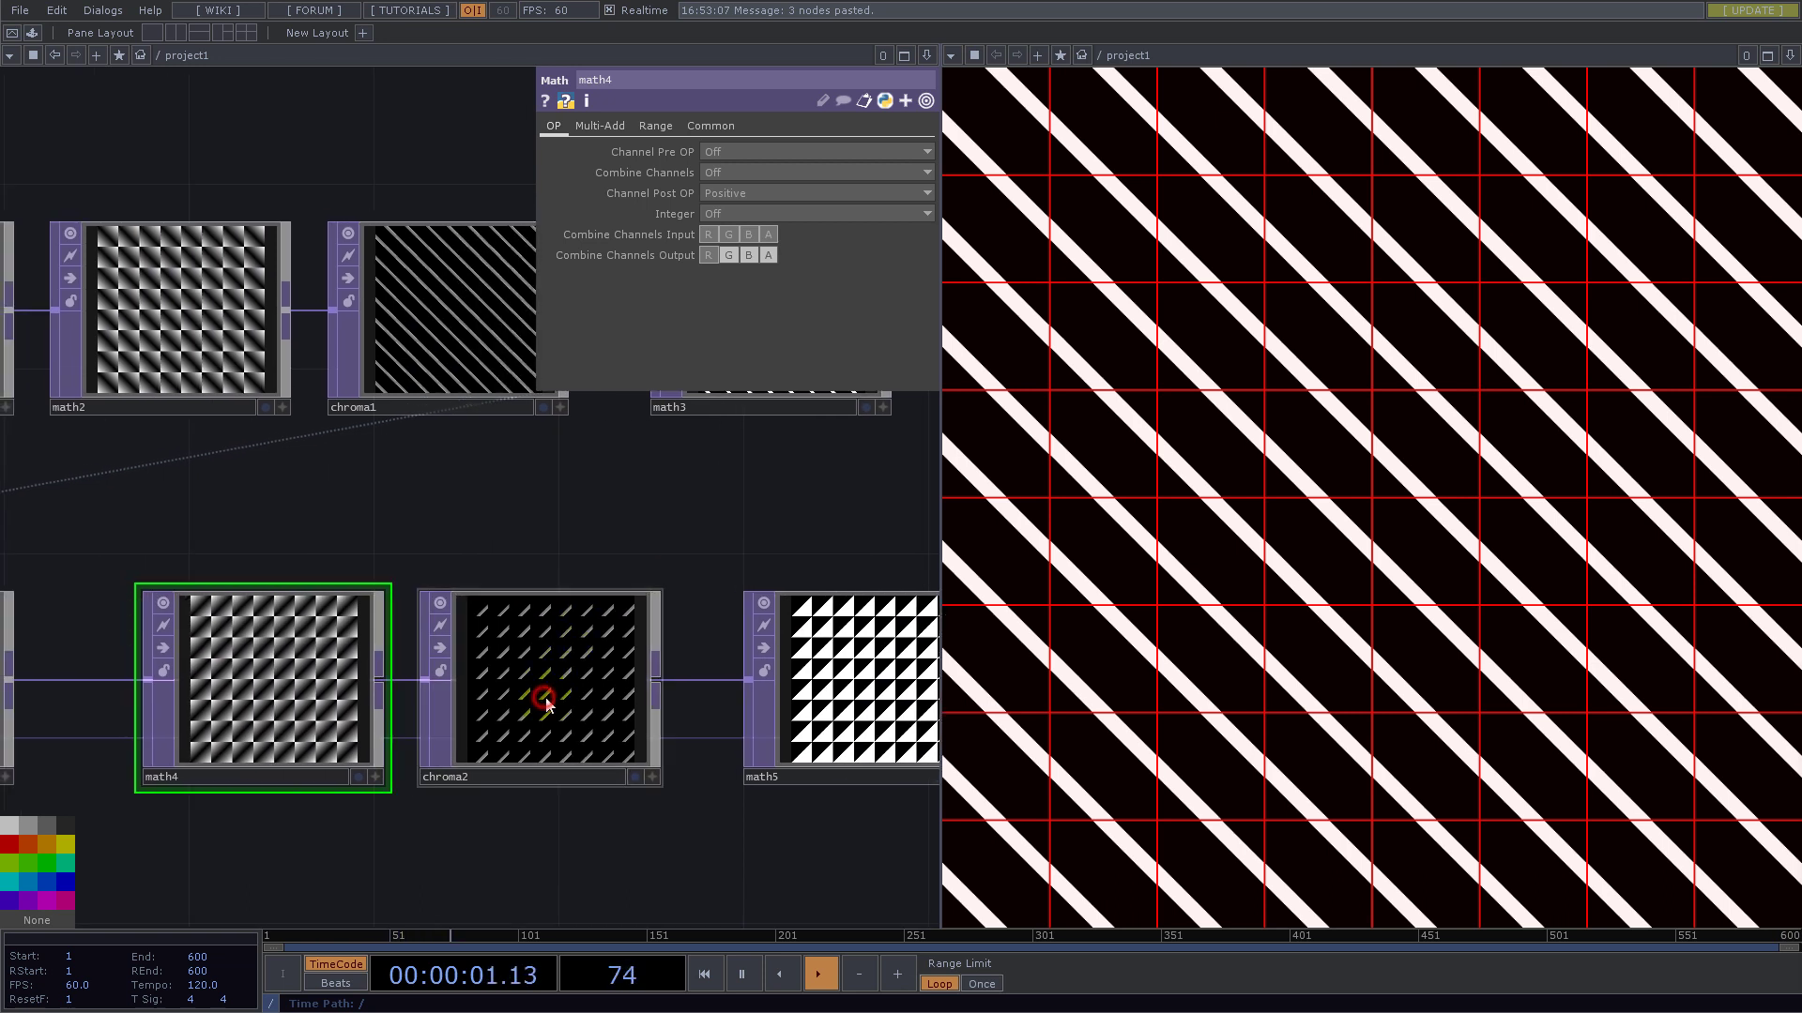
pyautogui.click(591, 827)
pyautogui.click(551, 674)
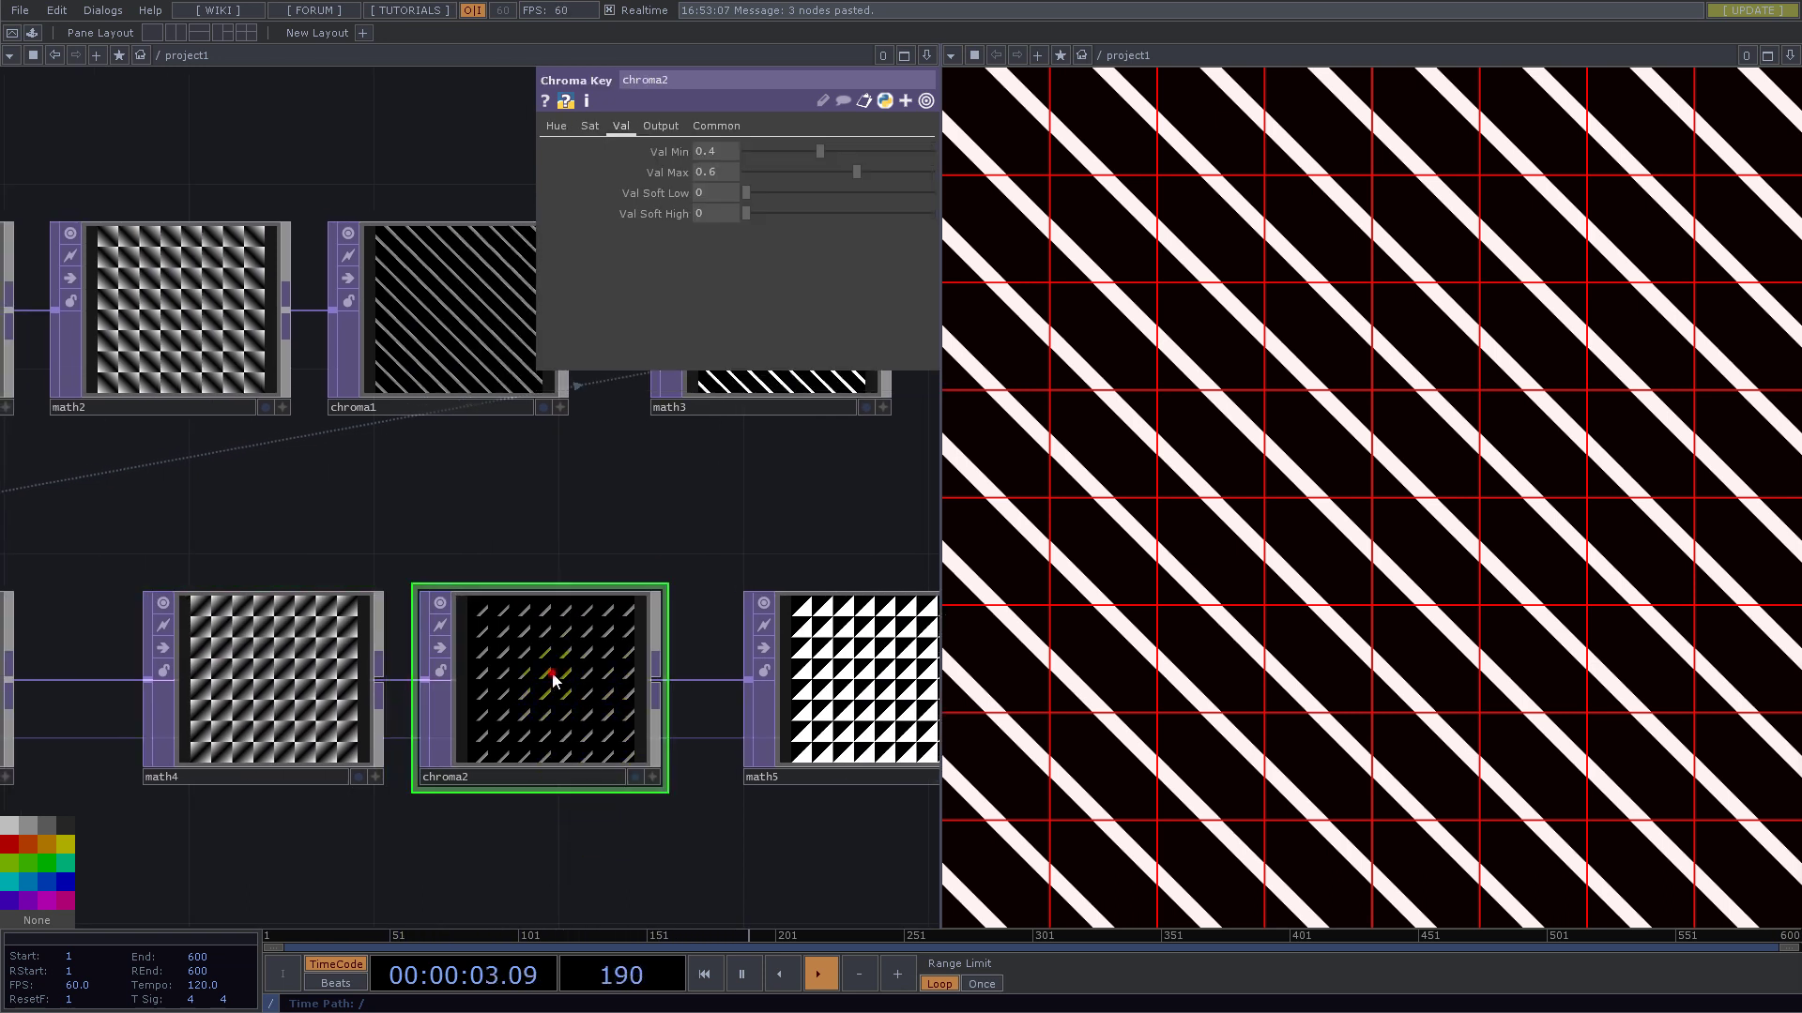
pyautogui.press('Delete')
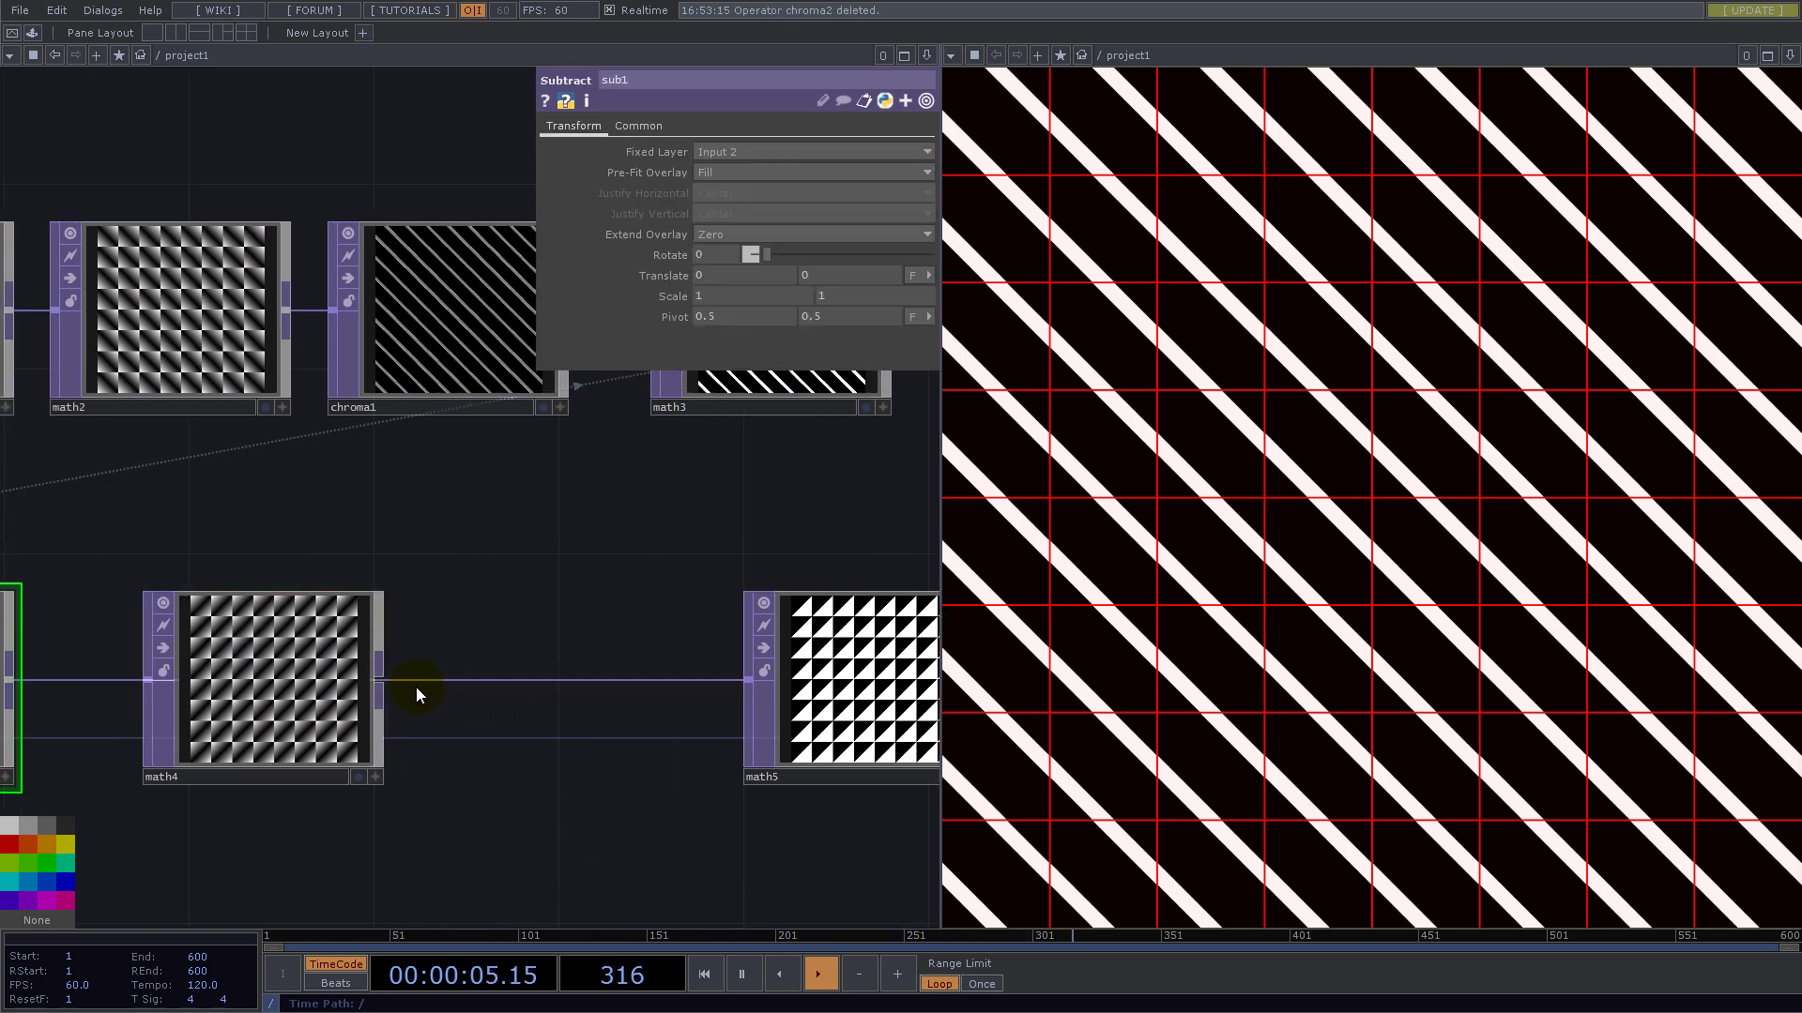
# - Raise math4 above the wire and add a fresh Chroma Key TOP connected to its output
pyautogui.moveTo(301, 684); pyautogui.dragTo(355, 617)
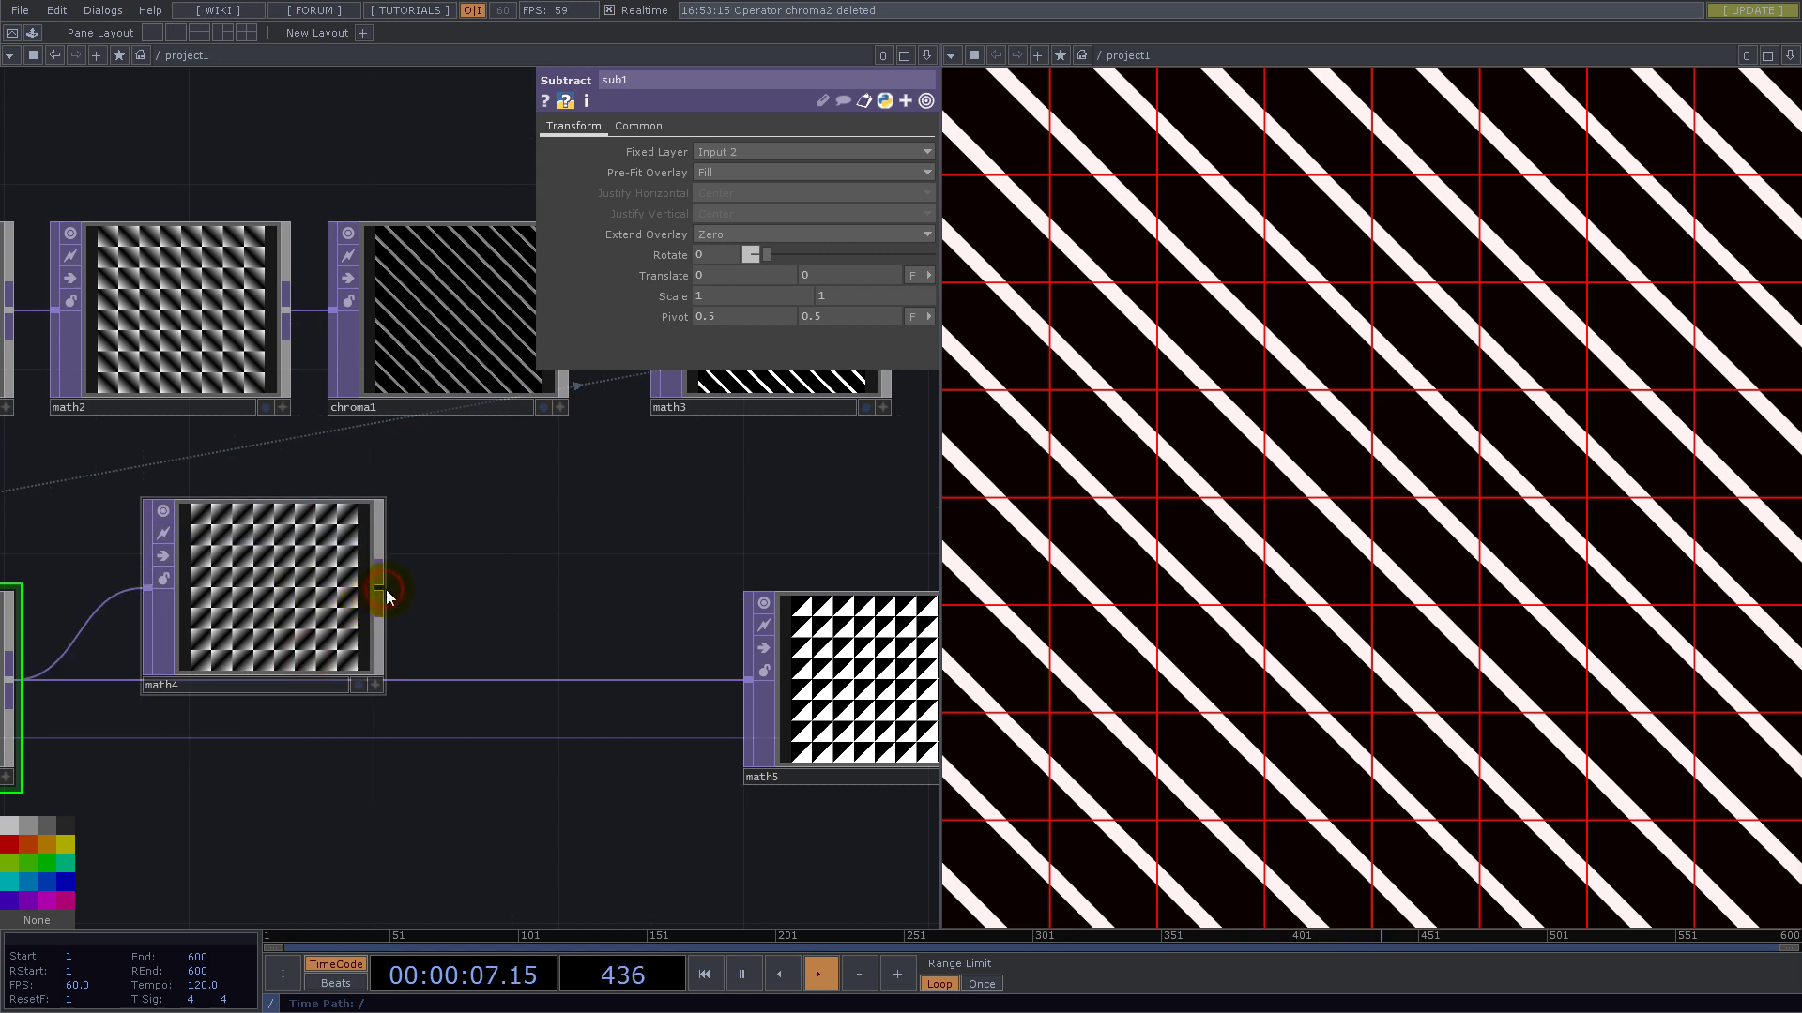
pyautogui.rightClick(385, 590)
pyautogui.write('ch')
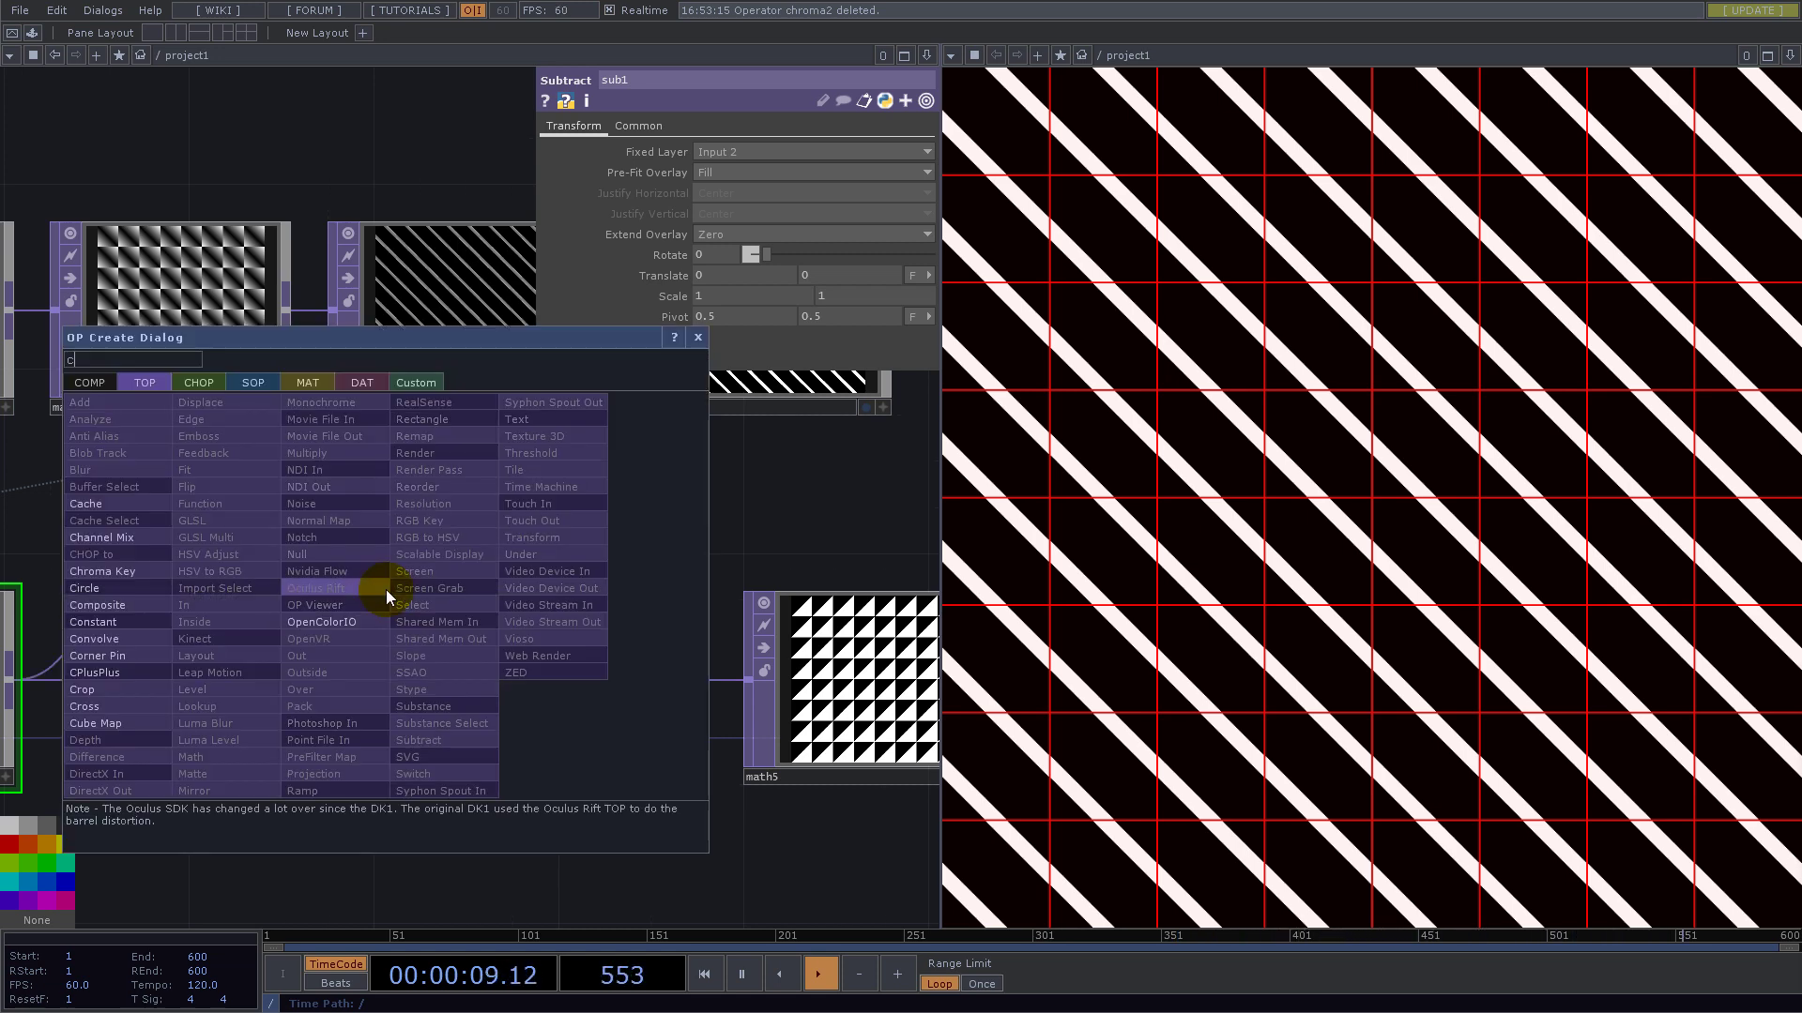
pyautogui.click(110, 571)
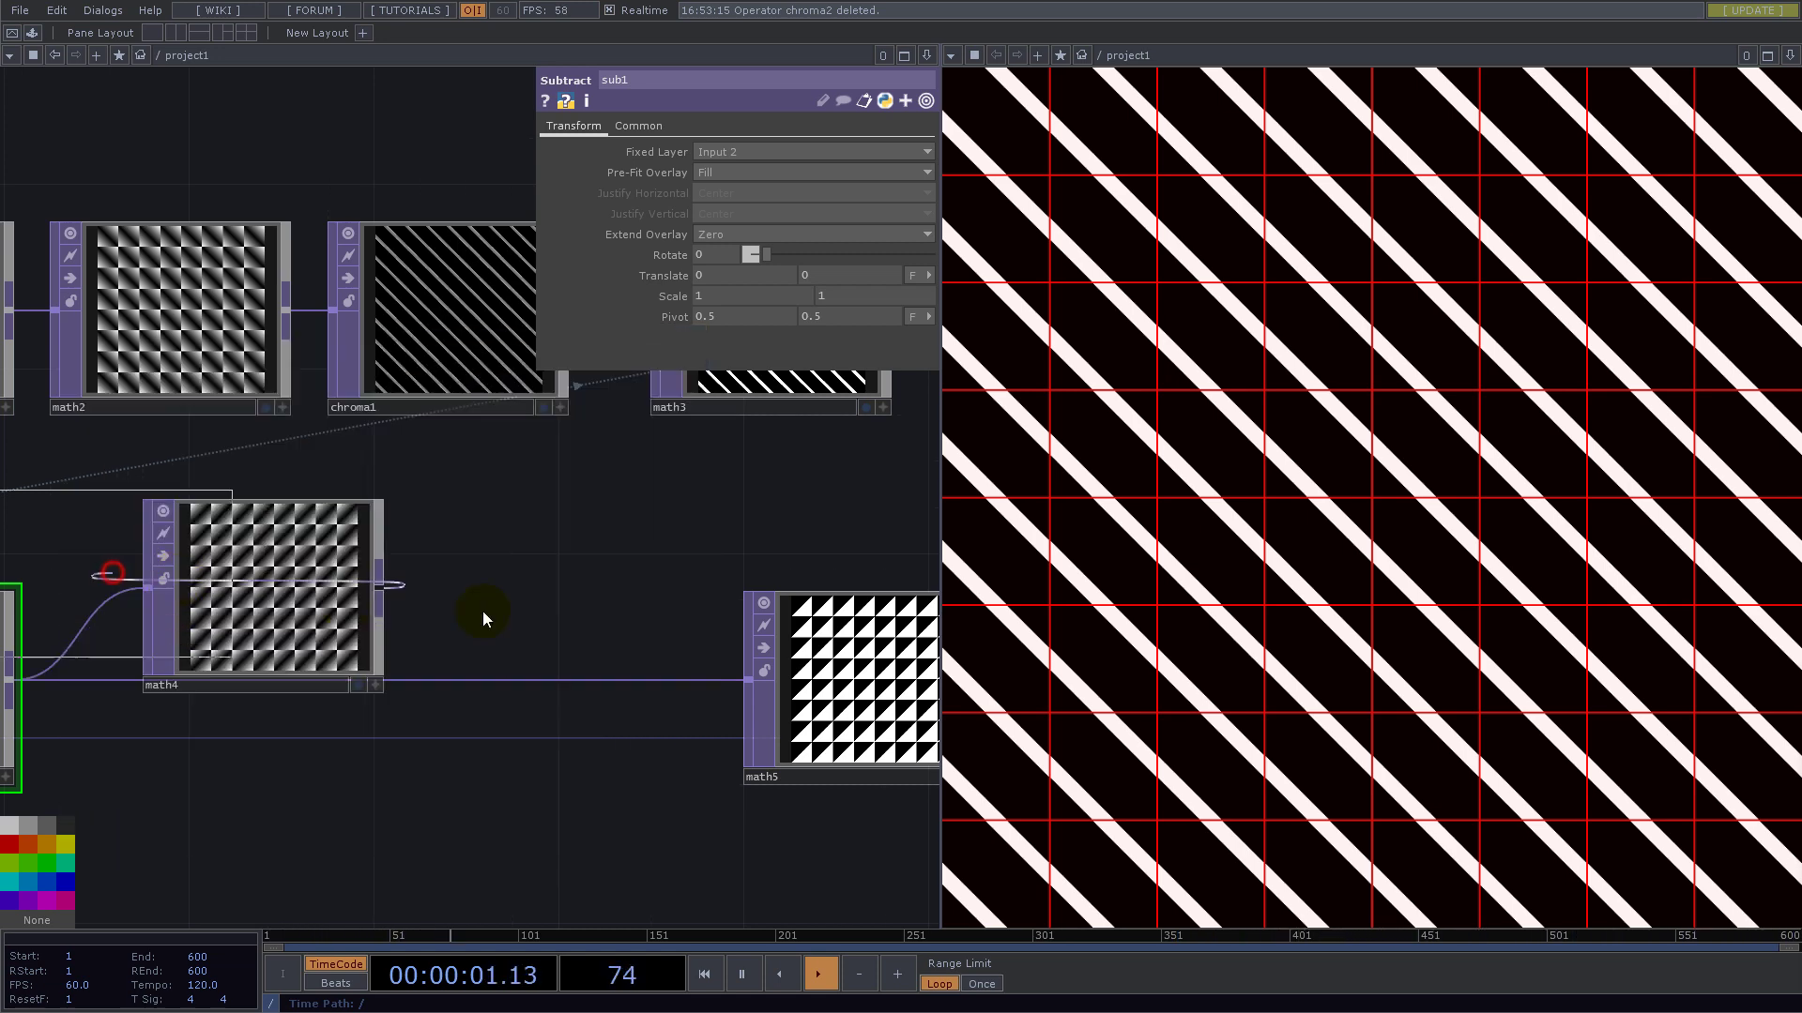
pyautogui.click(530, 595)
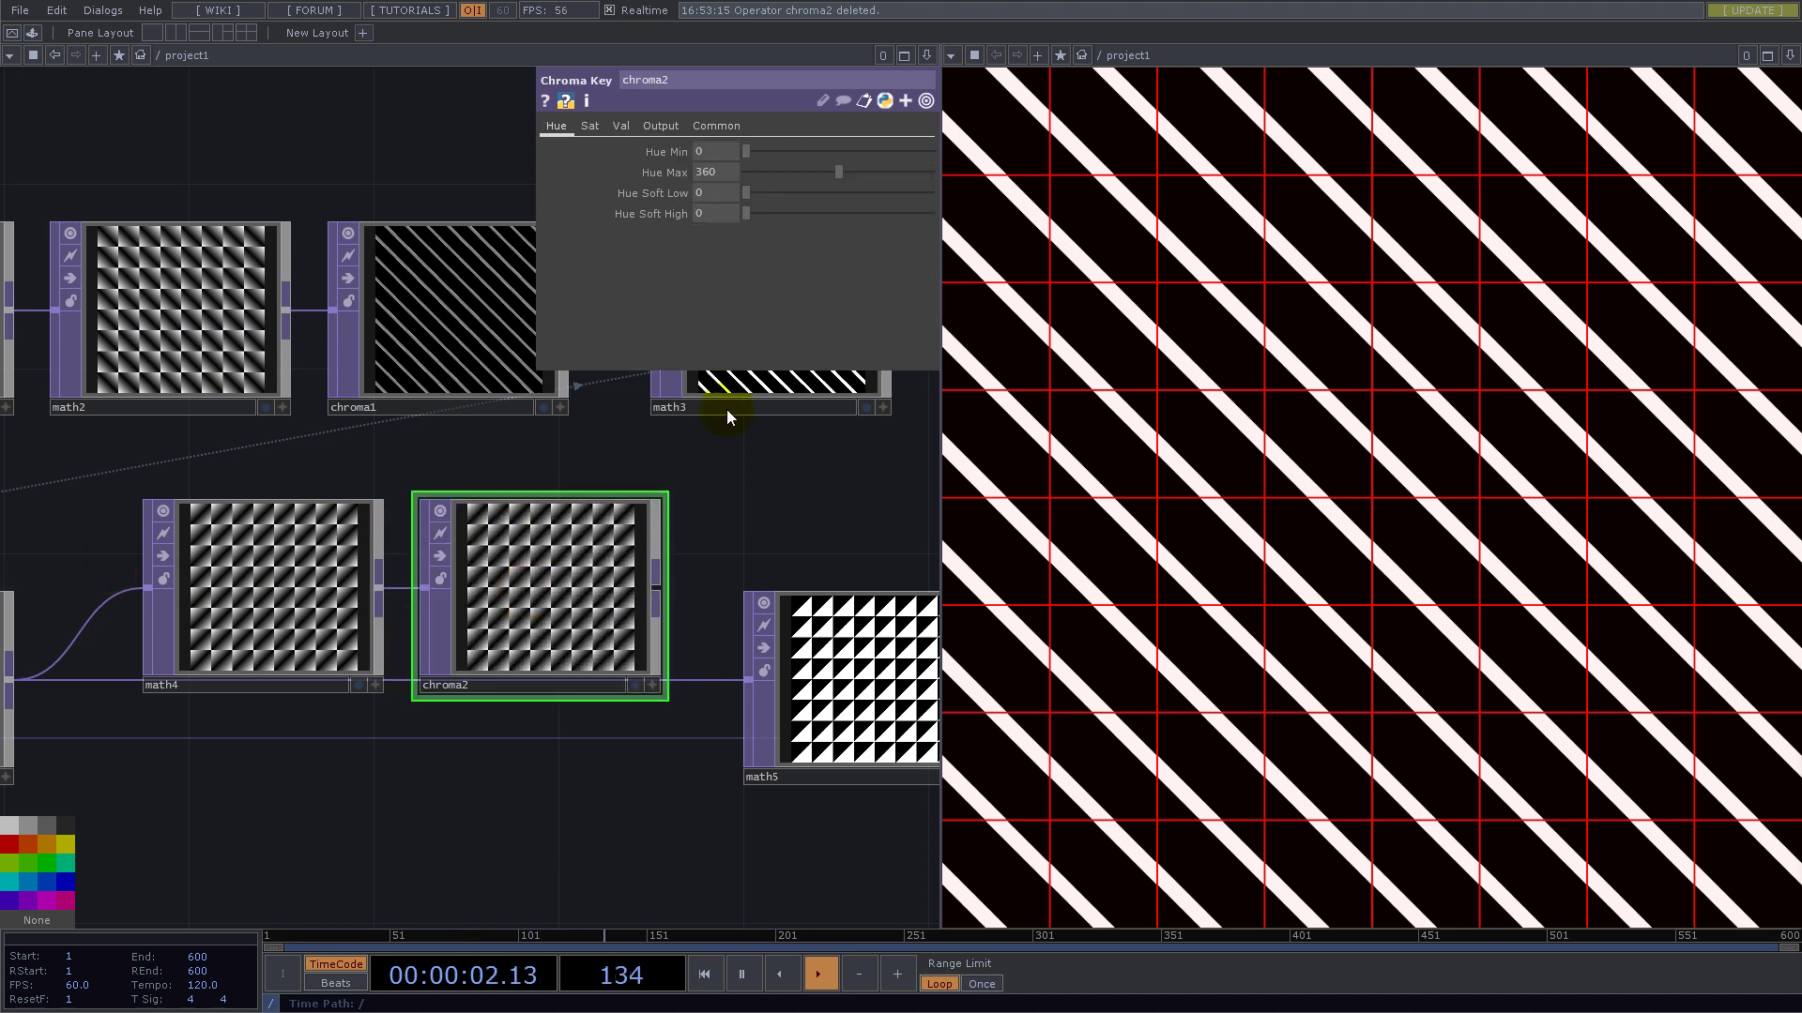
# - Set the new Chroma Key's Val Min to 0.4 and Val Max to 0.6
pyautogui.click(614, 128)
pyautogui.write('0.4')
pyautogui.press('Tab')
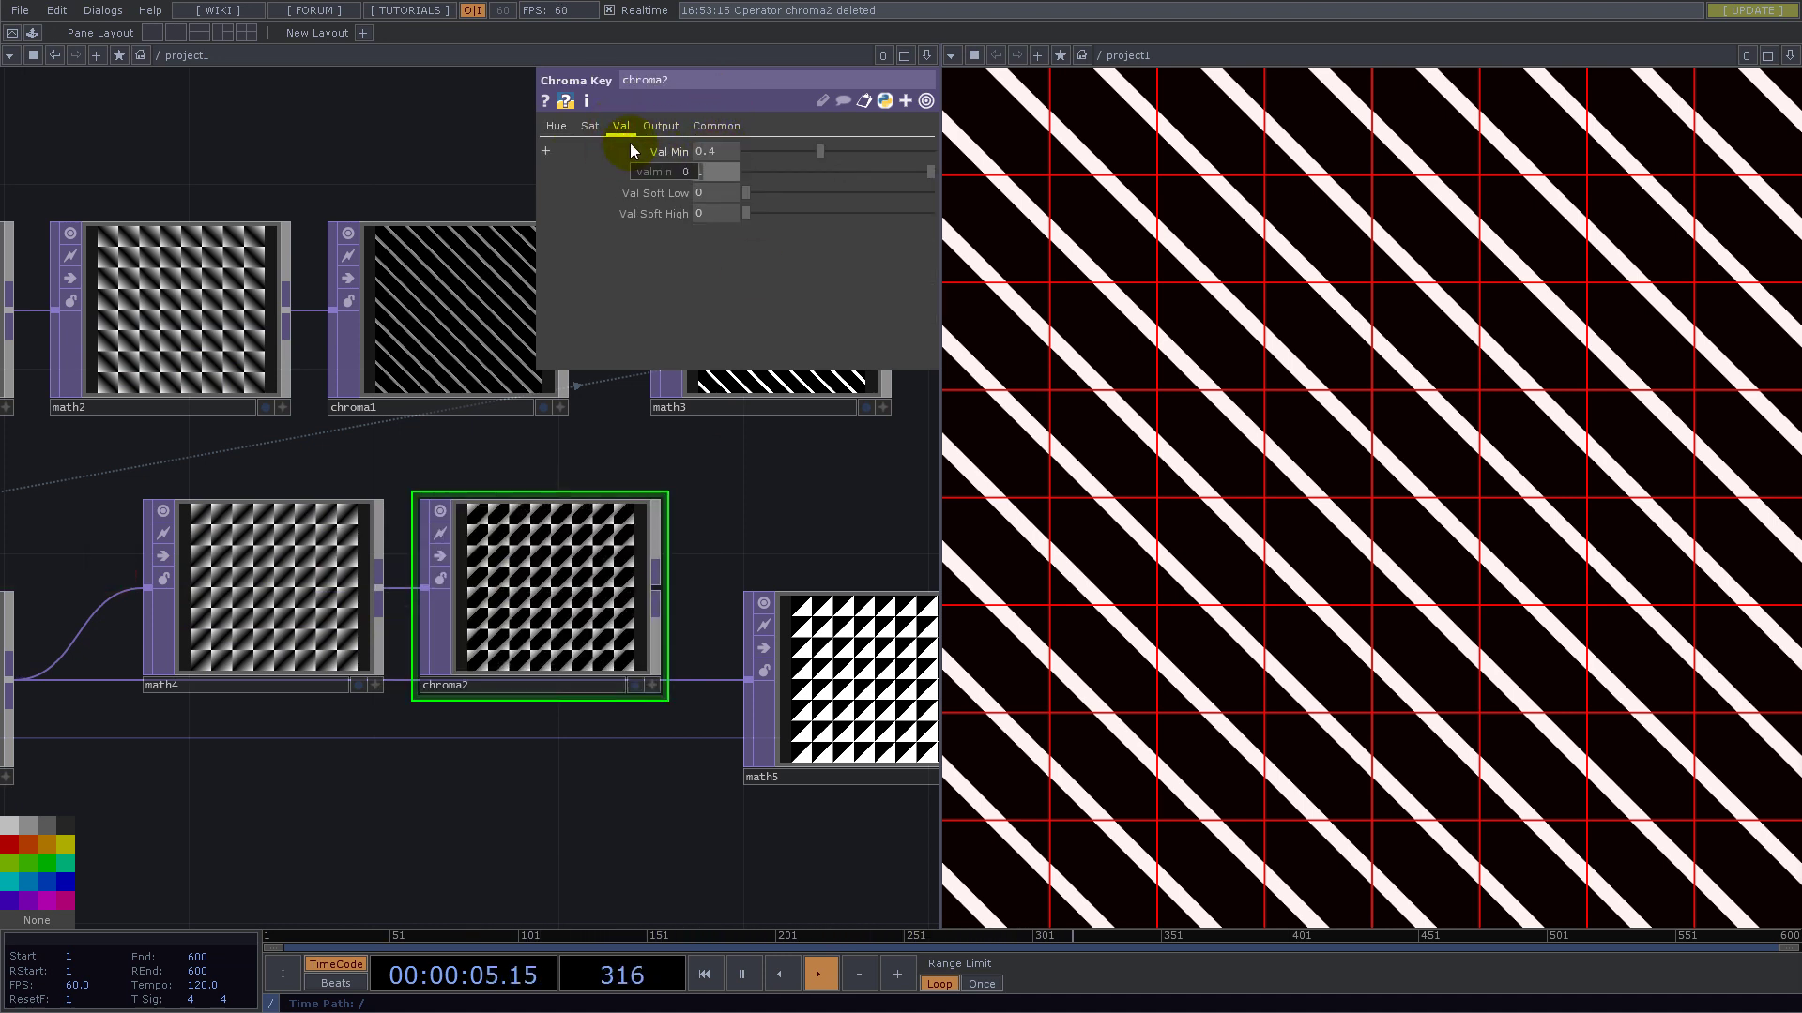
pyautogui.write('0.6')
pyautogui.press('Return')
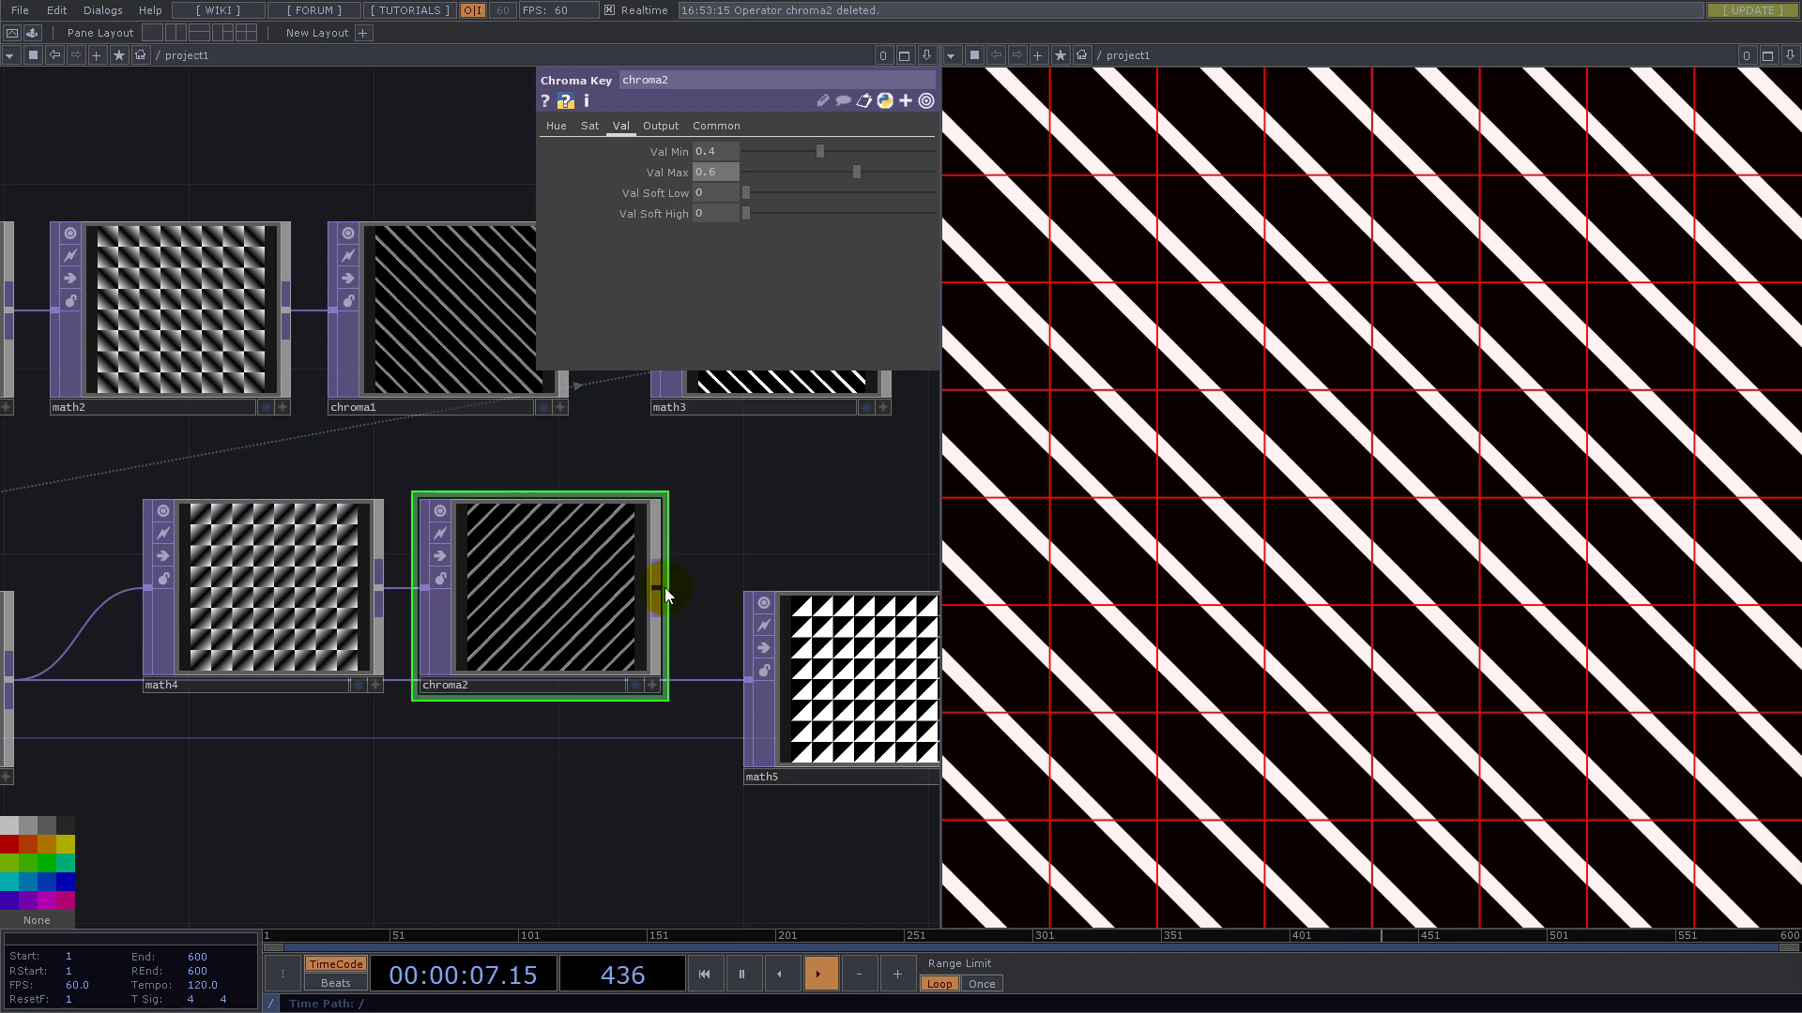
# - Connect the new Chroma Key to math5 and line up math4 and the Chroma Key in the lower row
pyautogui.moveTo(662, 587); pyautogui.dragTo(749, 680)
pyautogui.moveTo(590, 618); pyautogui.dragTo(589, 751)
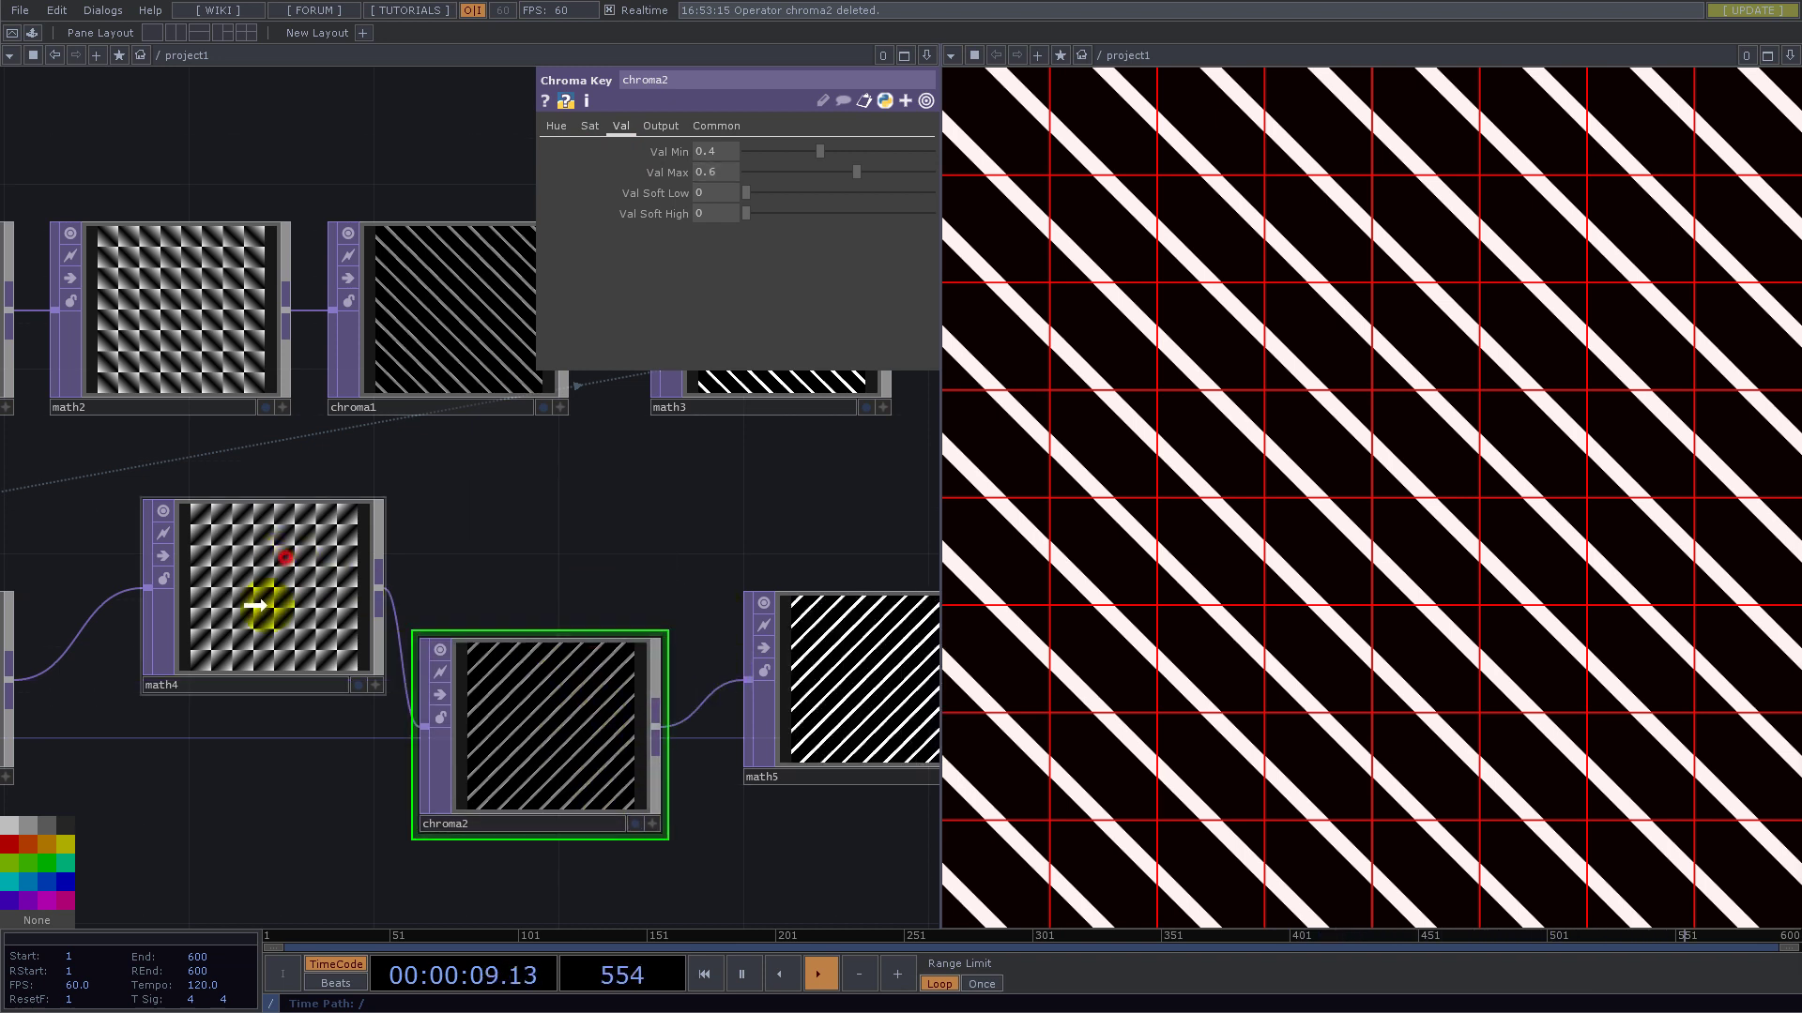
pyautogui.moveTo(269, 604); pyautogui.dragTo(222, 789)
pyautogui.moveTo(521, 723); pyautogui.dragTo(521, 771)
pyautogui.moveTo(278, 776); pyautogui.dragTo(293, 690)
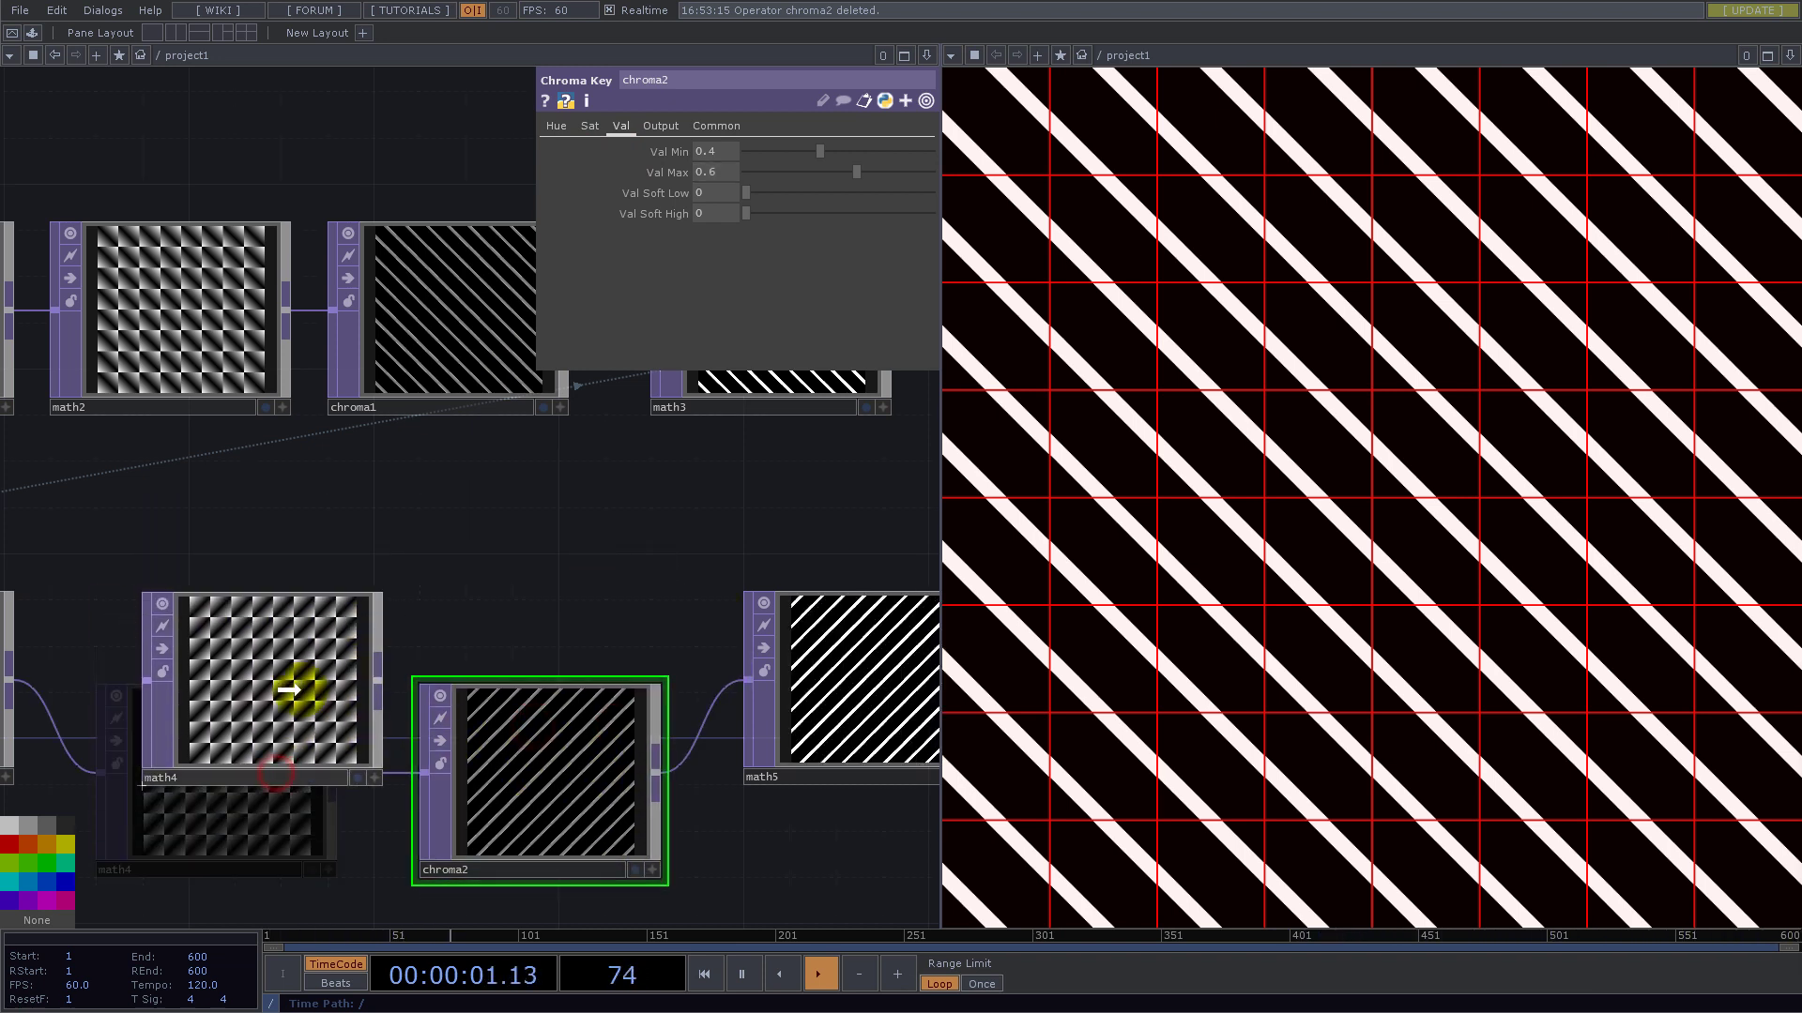
pyautogui.moveTo(531, 789); pyautogui.dragTo(530, 699)
# - Align math3 above math5 and space out chroma1 and math4 within their rows
pyautogui.moveTo(665, 544); pyautogui.dragTo(360, 515)
pyautogui.scroll(-3, 349, 515)
pyautogui.scroll(-2, 349, 516)
pyautogui.moveTo(407, 403); pyautogui.dragTo(448, 402)
pyautogui.moveTo(227, 382); pyautogui.dragTo(251, 382)
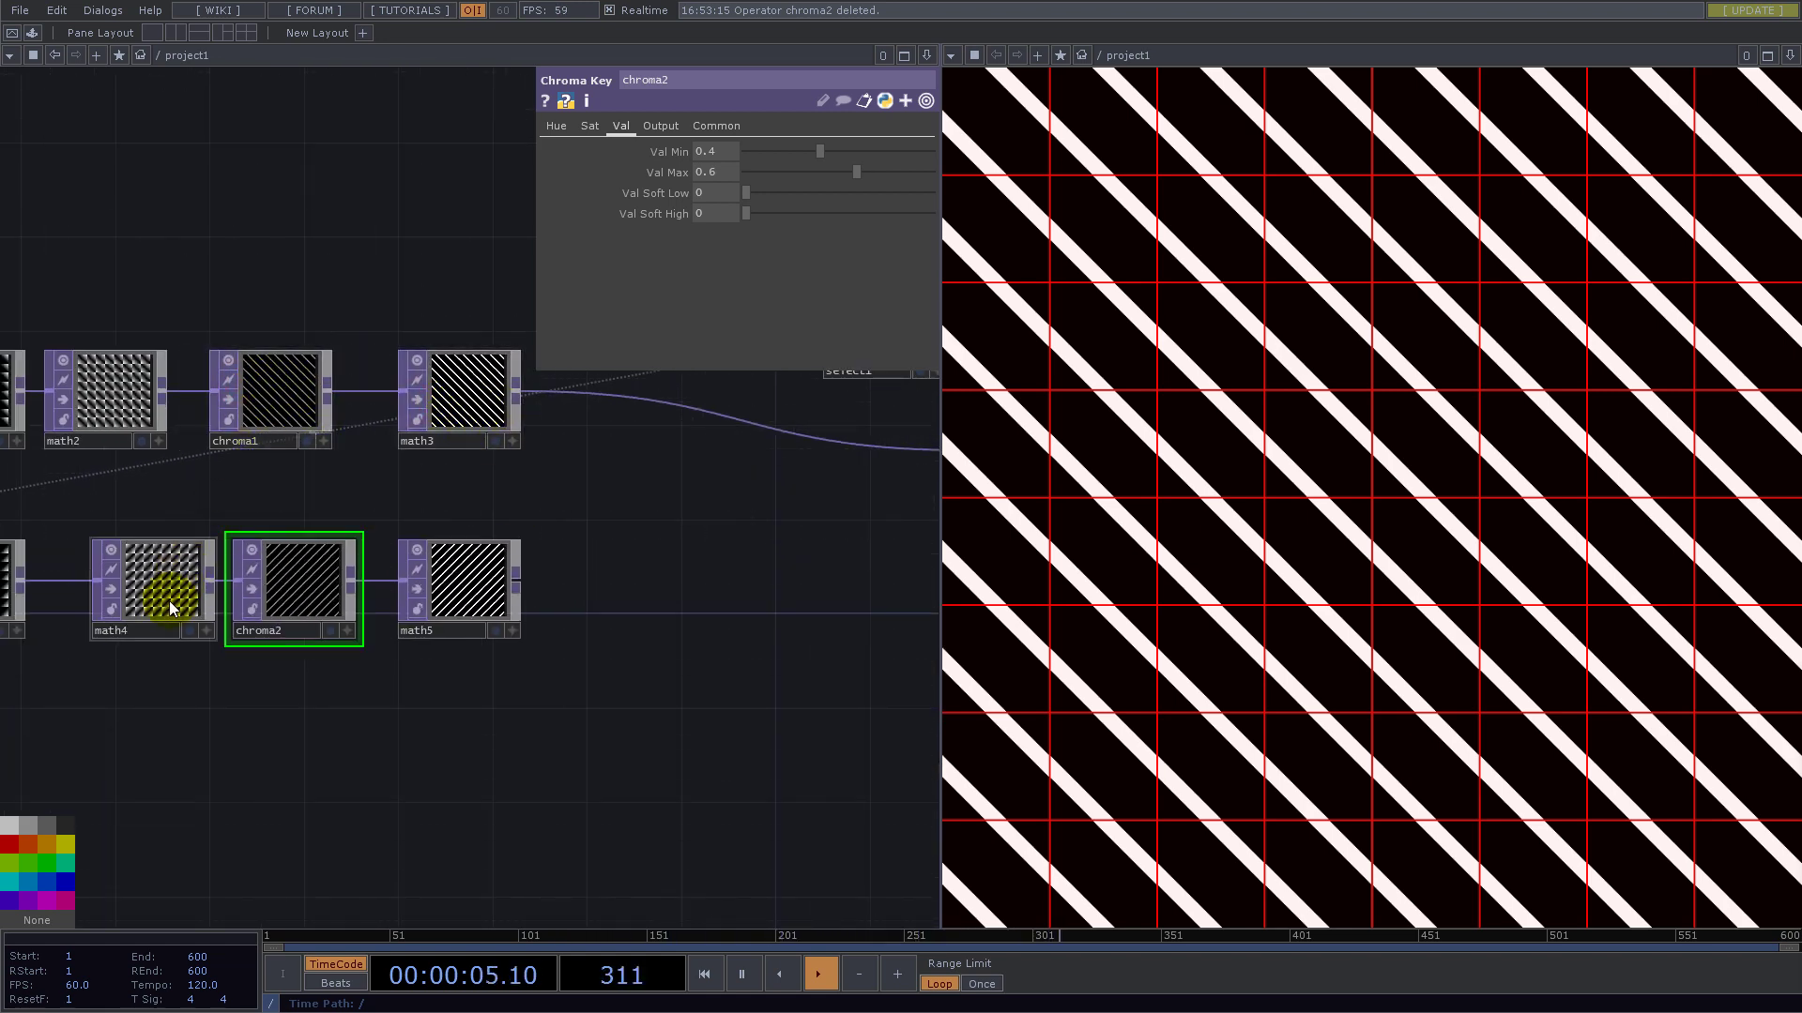
pyautogui.moveTo(169, 601); pyautogui.dragTo(141, 600)
pyautogui.moveTo(604, 511); pyautogui.dragTo(682, 558)
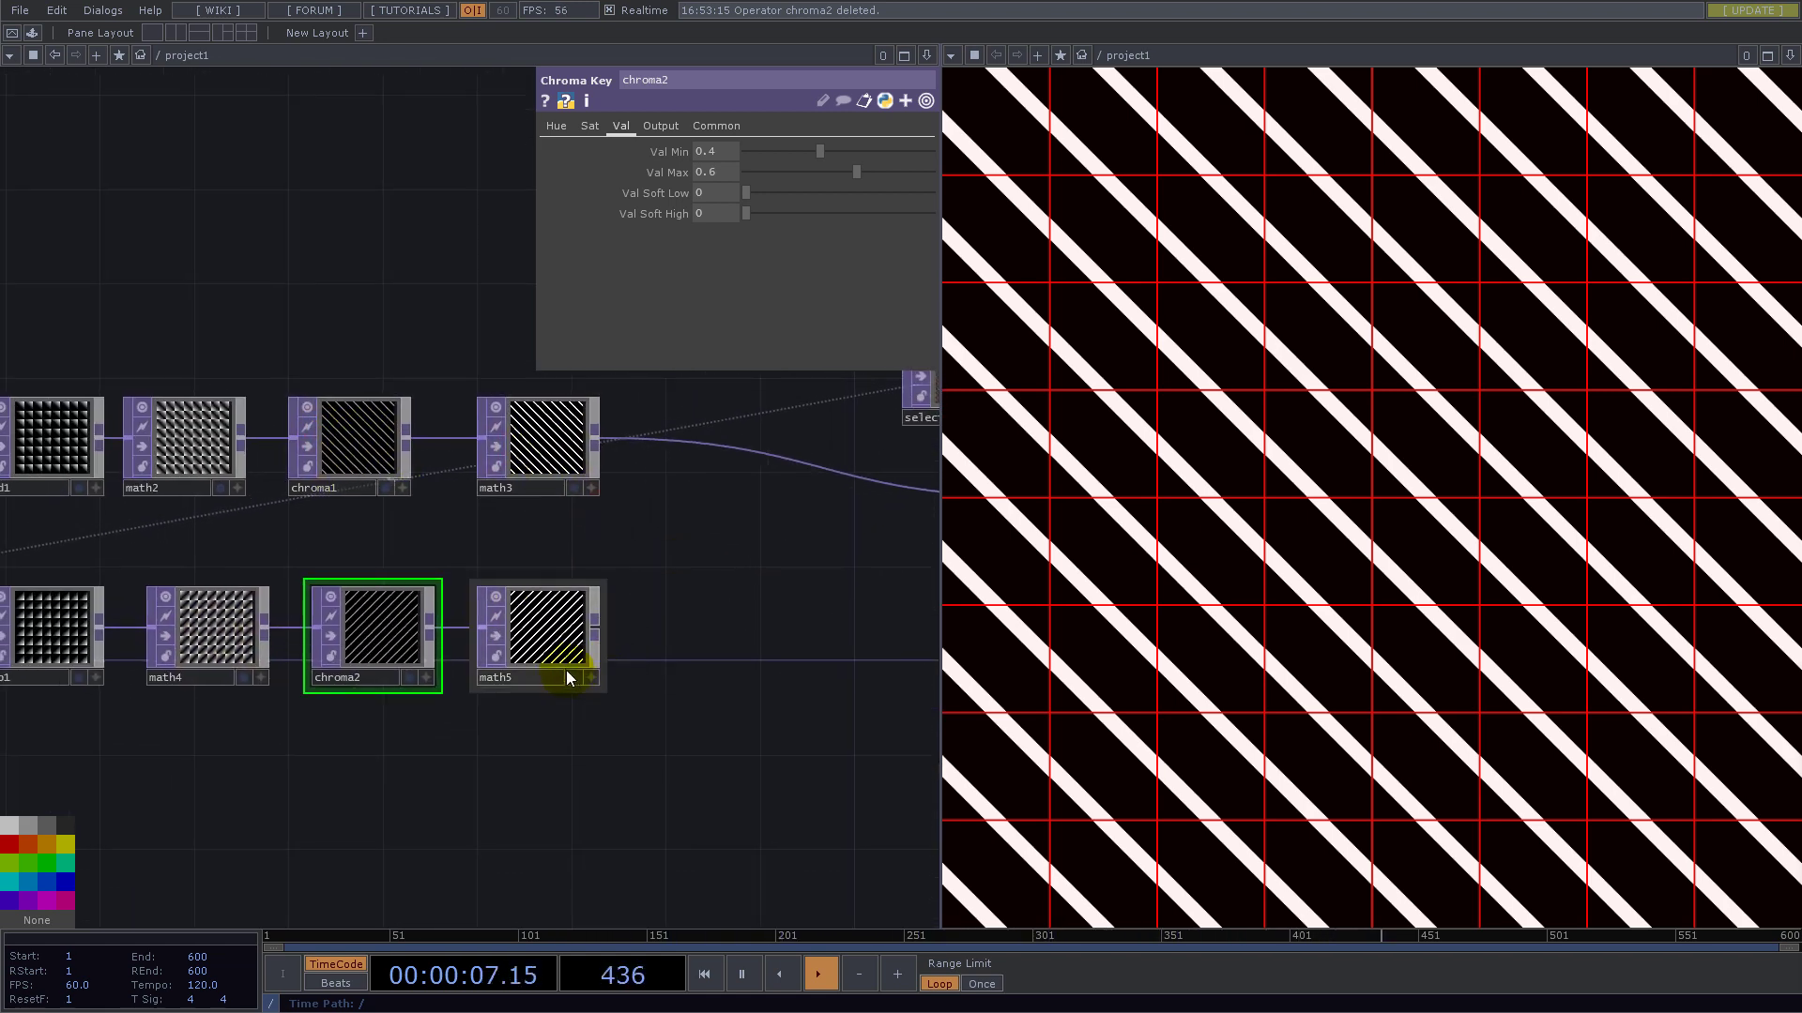
pyautogui.scroll(3, 530, 637)
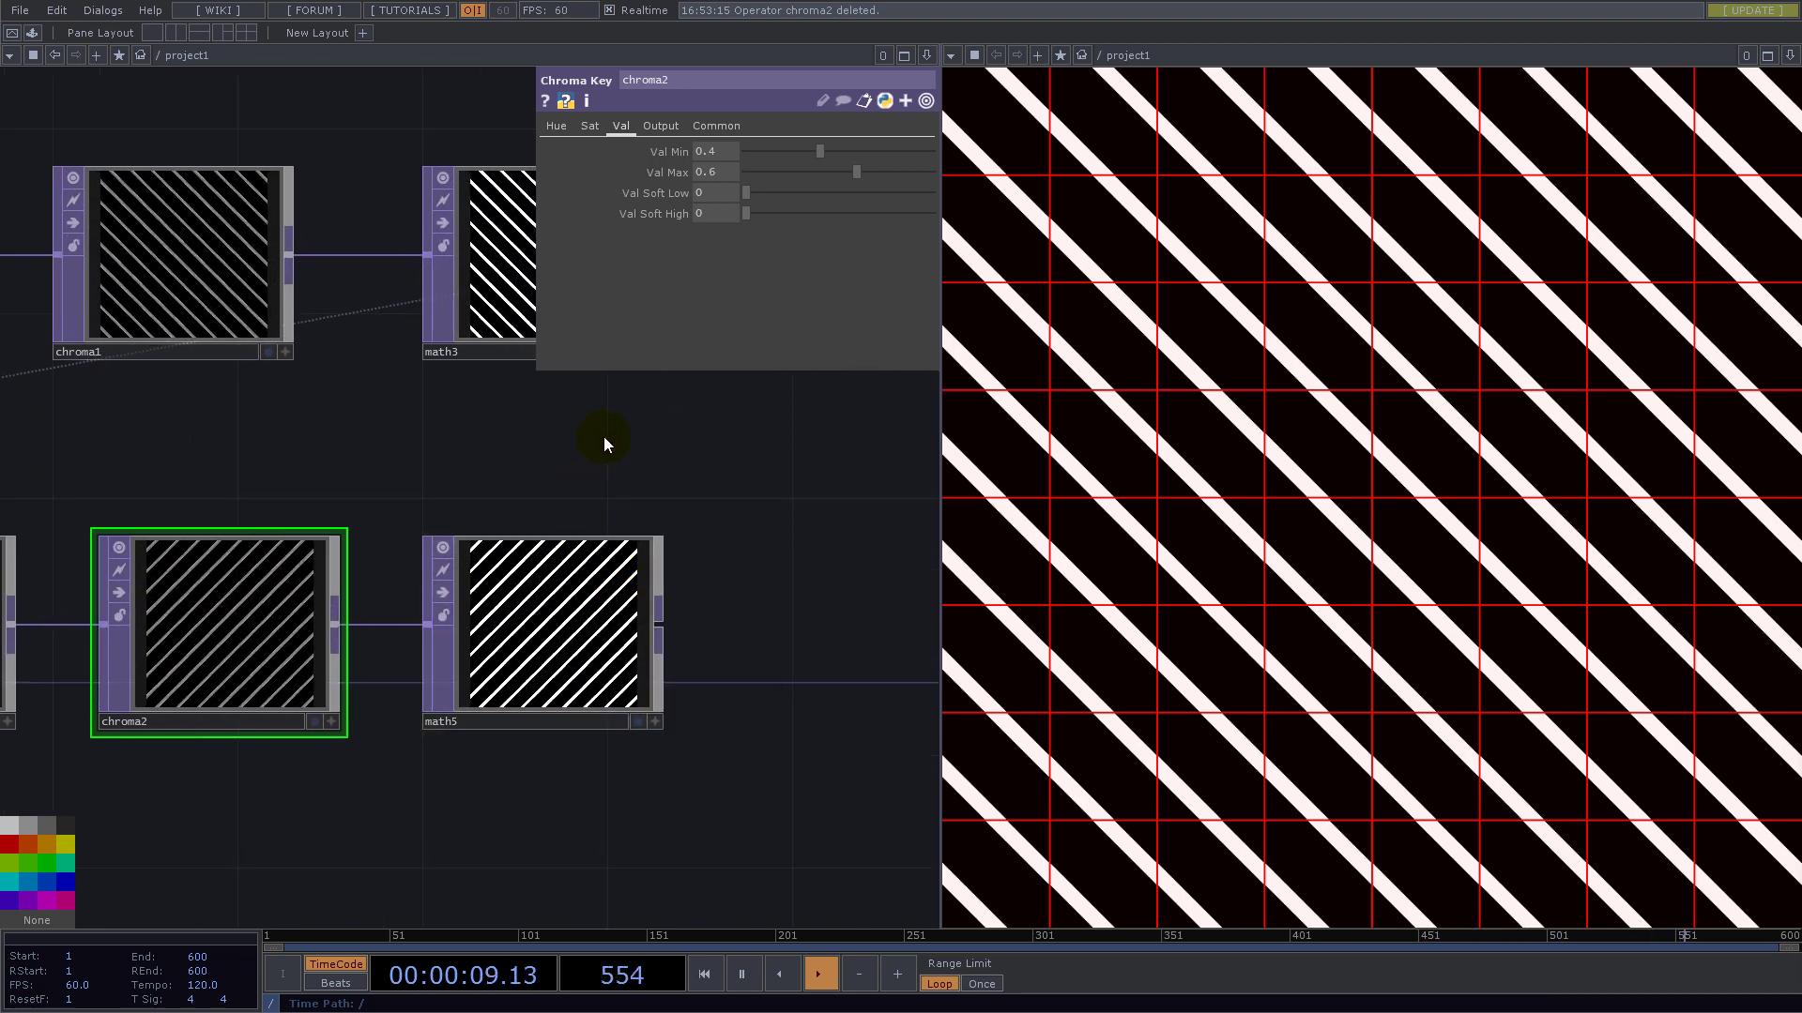
pyautogui.moveTo(605, 437); pyautogui.dragTo(497, 563)
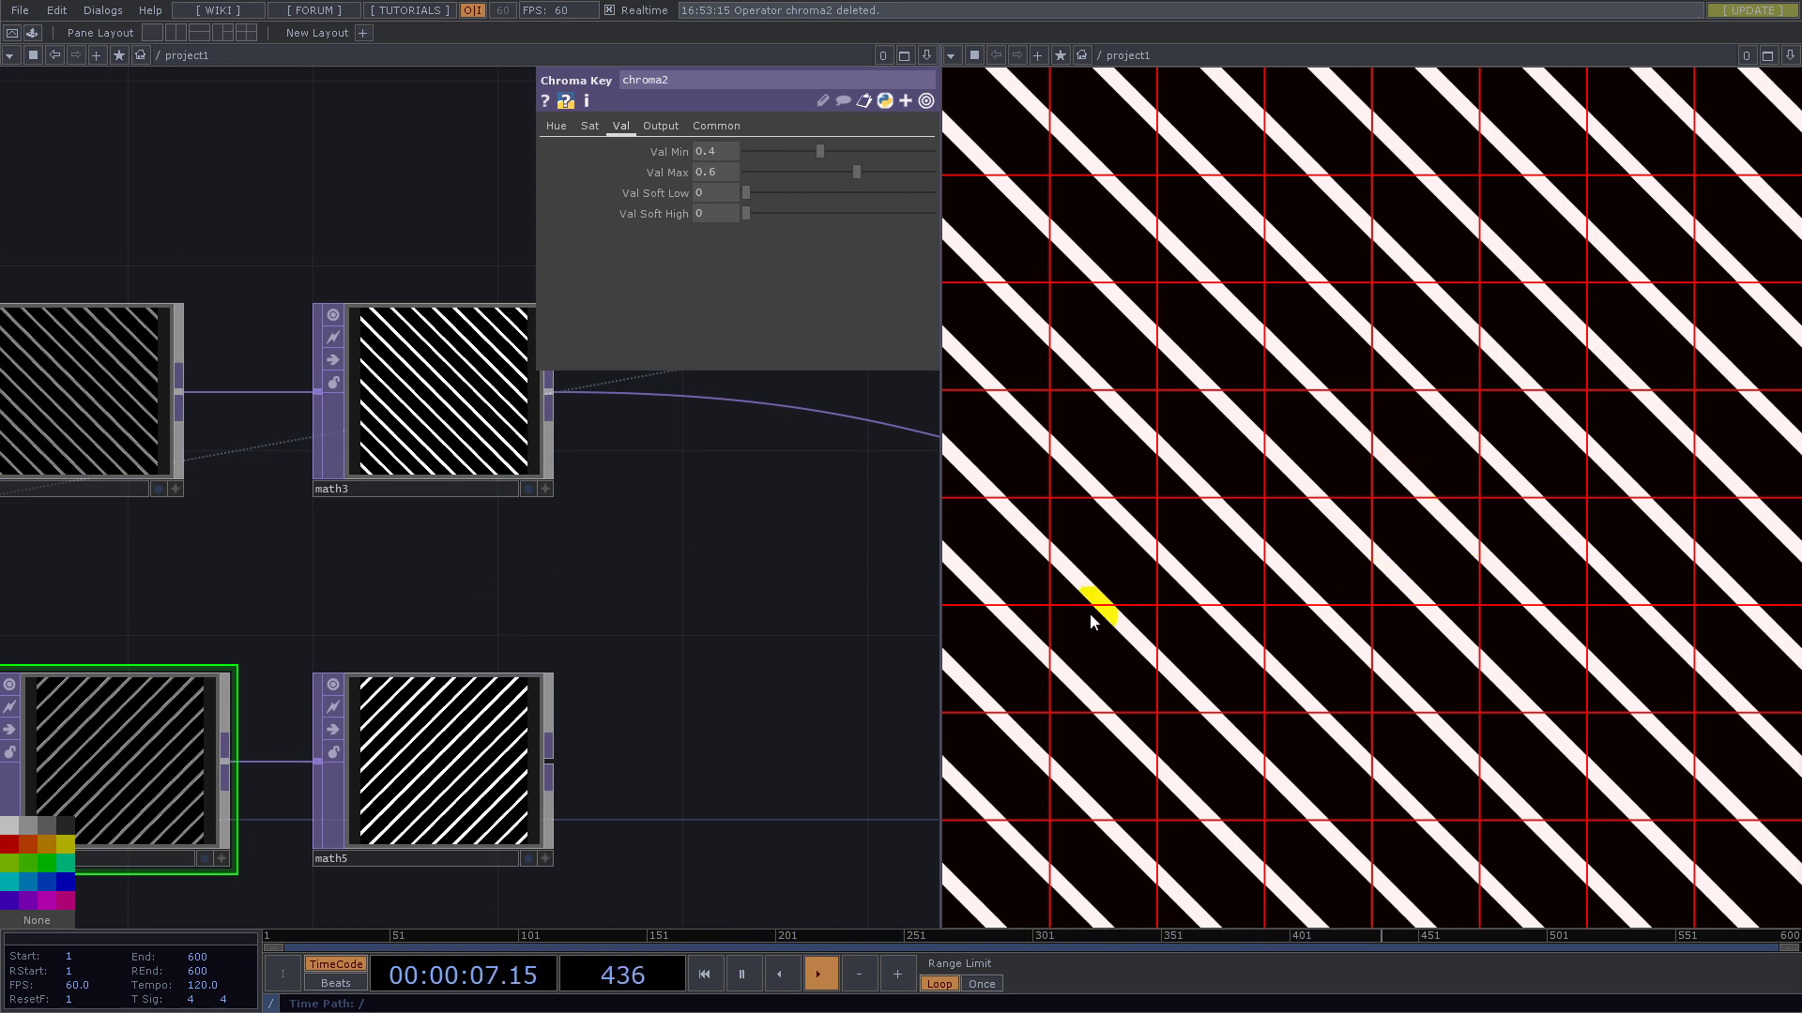
# - Add a Noise TOP in the empty area below the row containing sub1
pyautogui.scroll(-2, 639, 626)
pyautogui.scroll(-3, 639, 626)
pyautogui.doubleClick(495, 688)
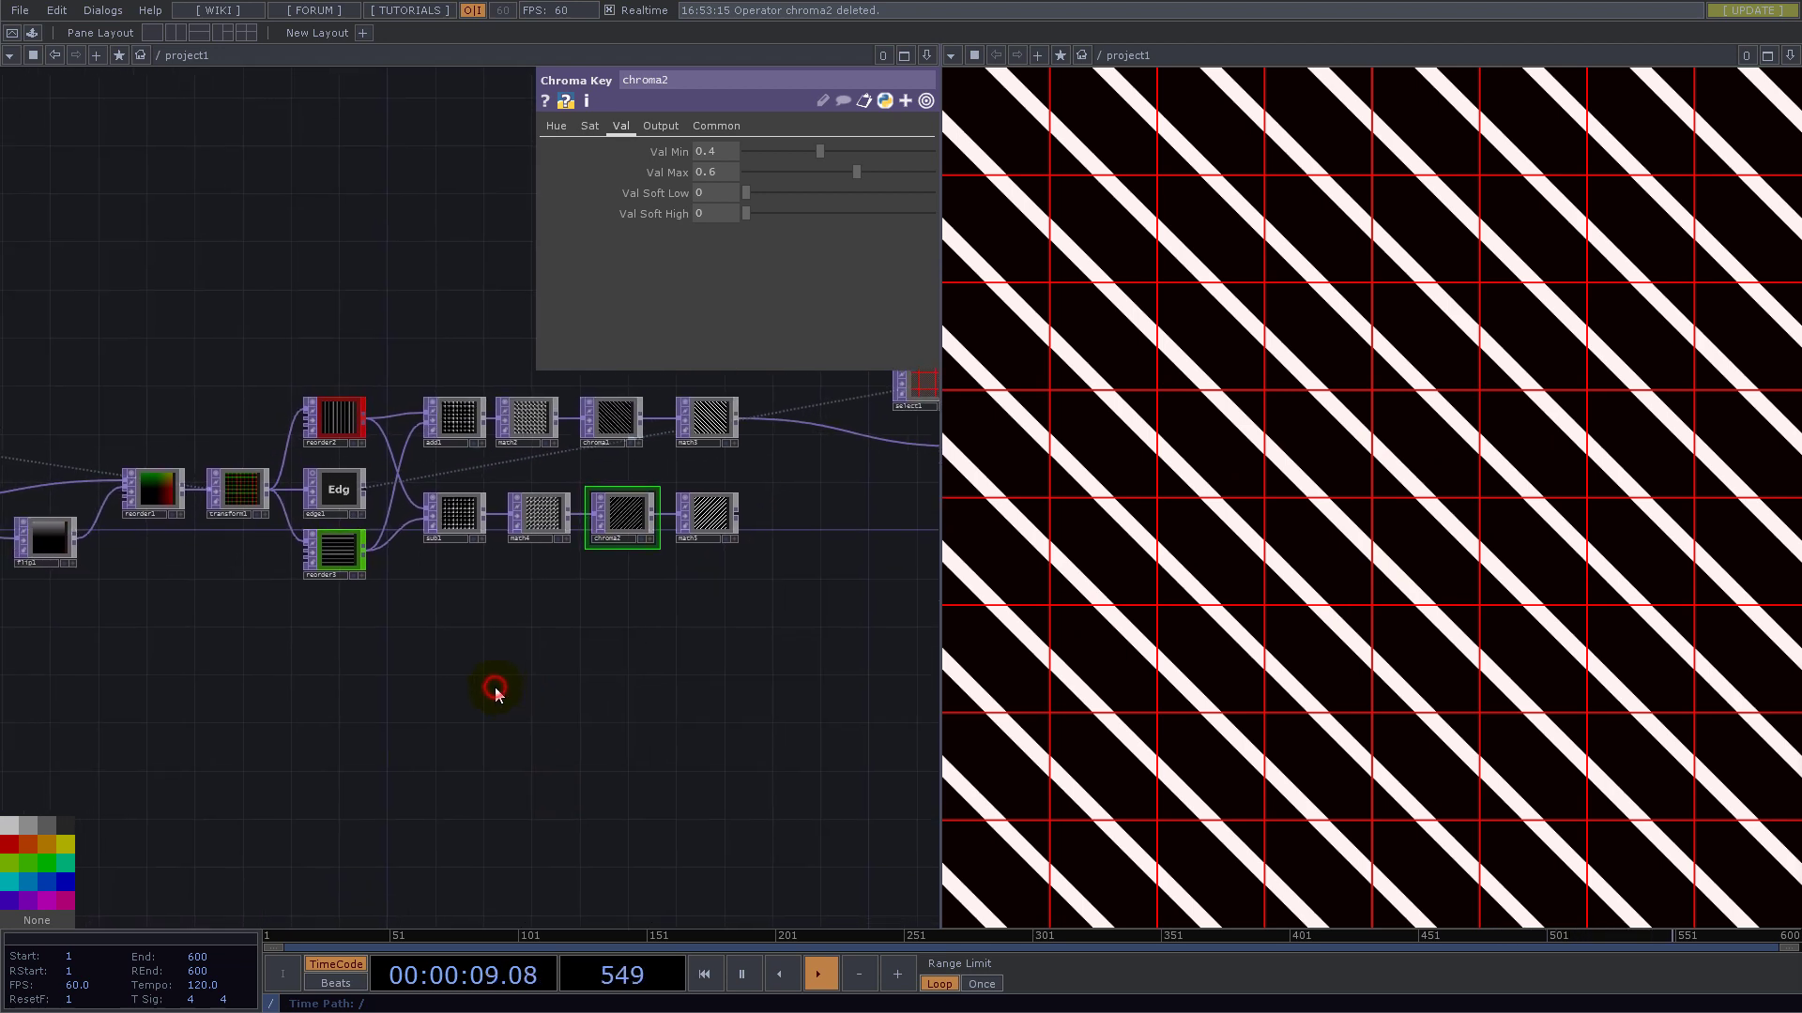
pyautogui.write('noise')
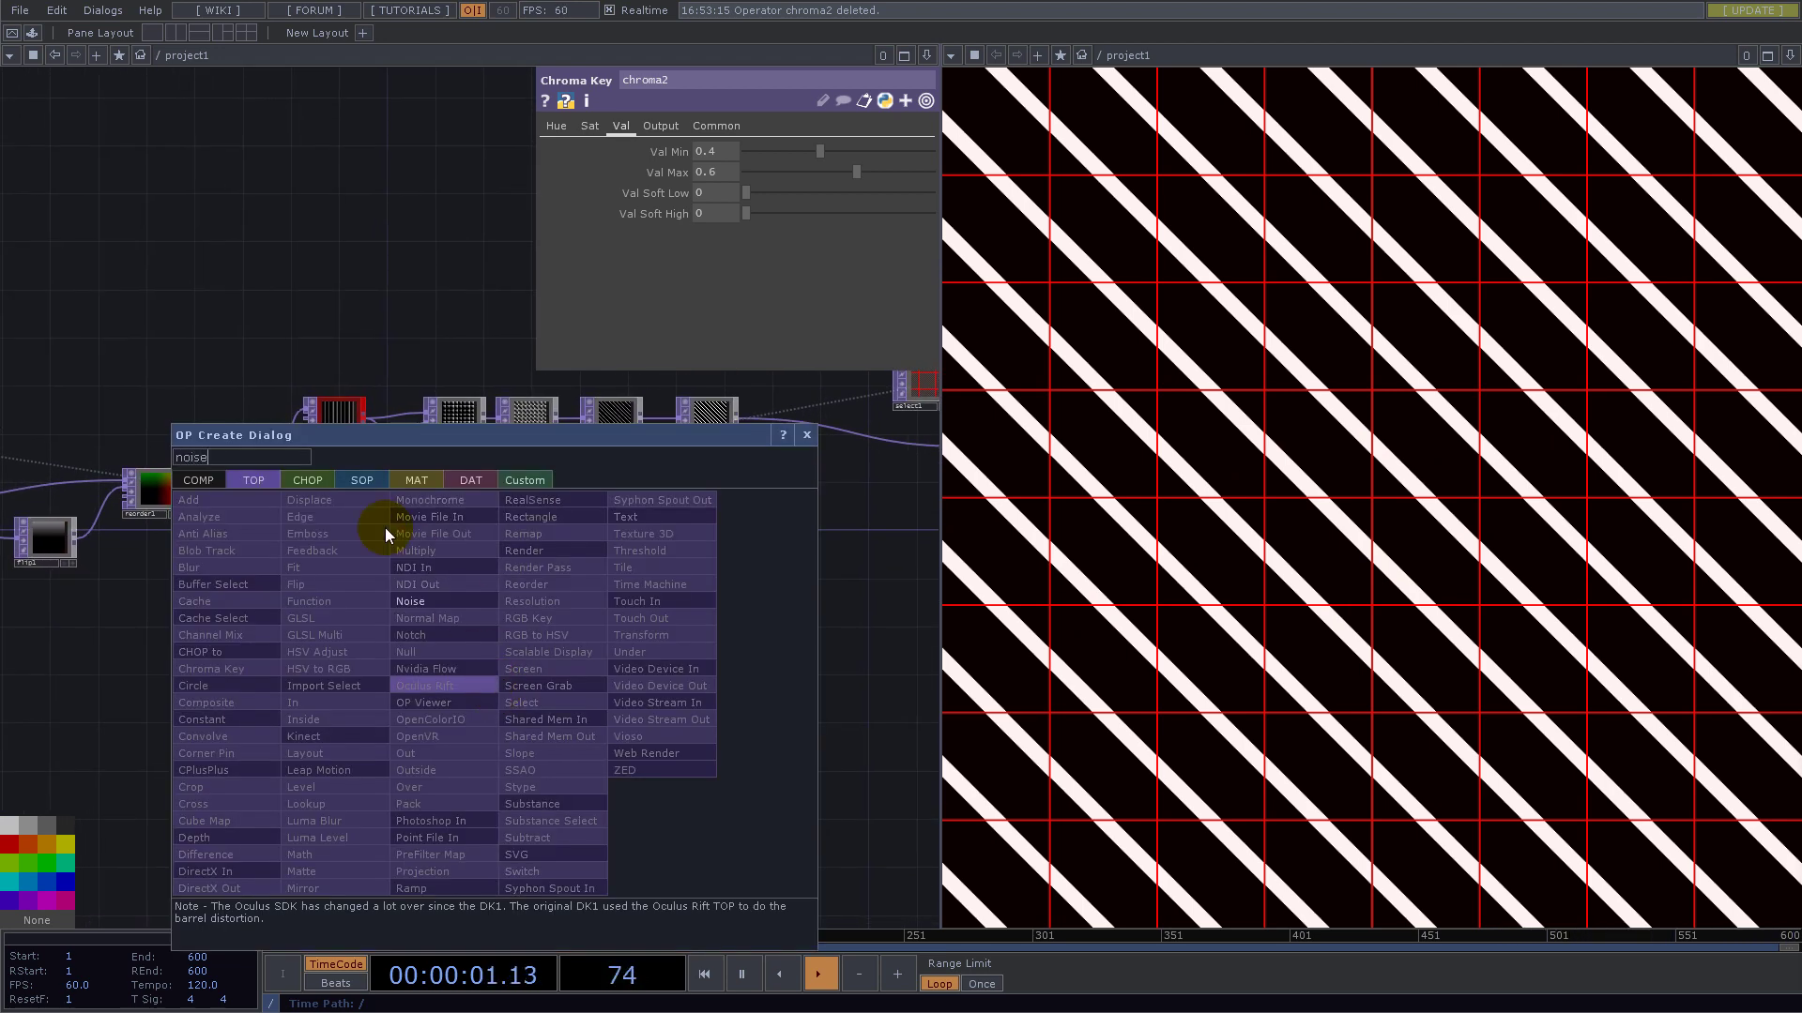
pyautogui.click(408, 613)
pyautogui.click(459, 627)
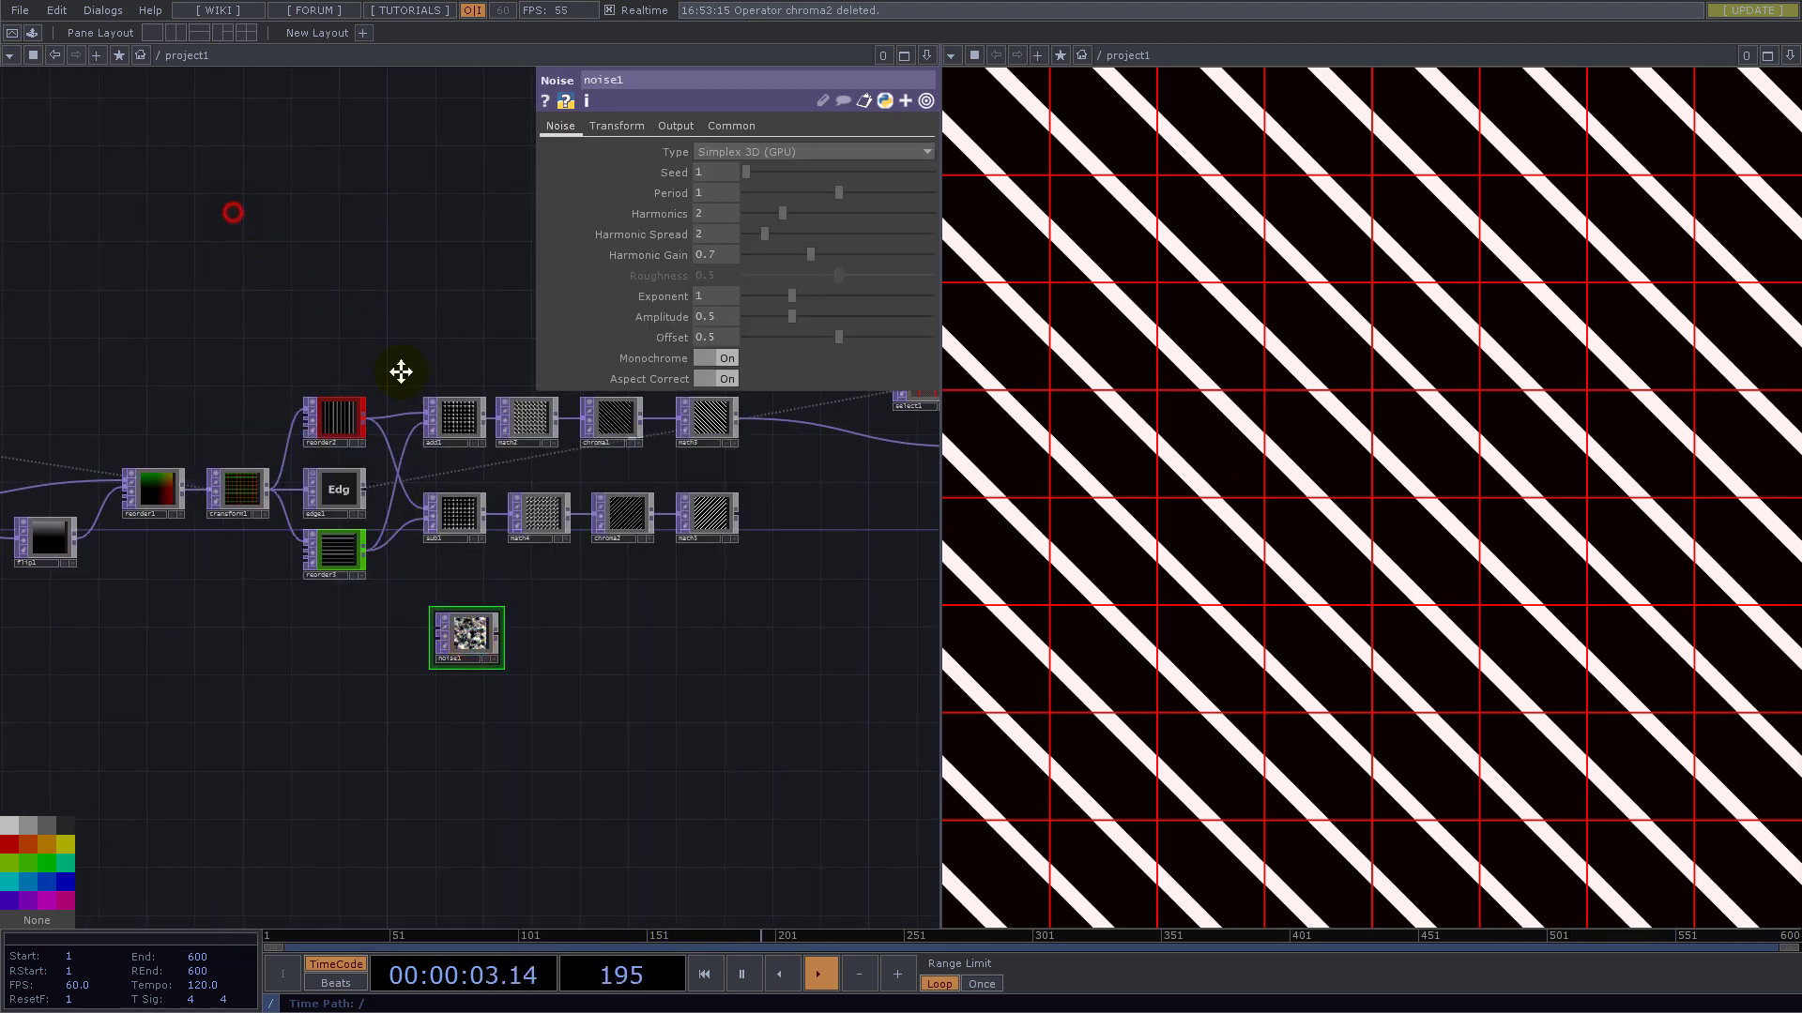
# - Drive both resolution values of noise1 with the grid channel of constant1
pyautogui.moveTo(235, 219); pyautogui.dragTo(441, 405)
pyautogui.scroll(-4, 441, 406)
pyautogui.scroll(6, 217, 507)
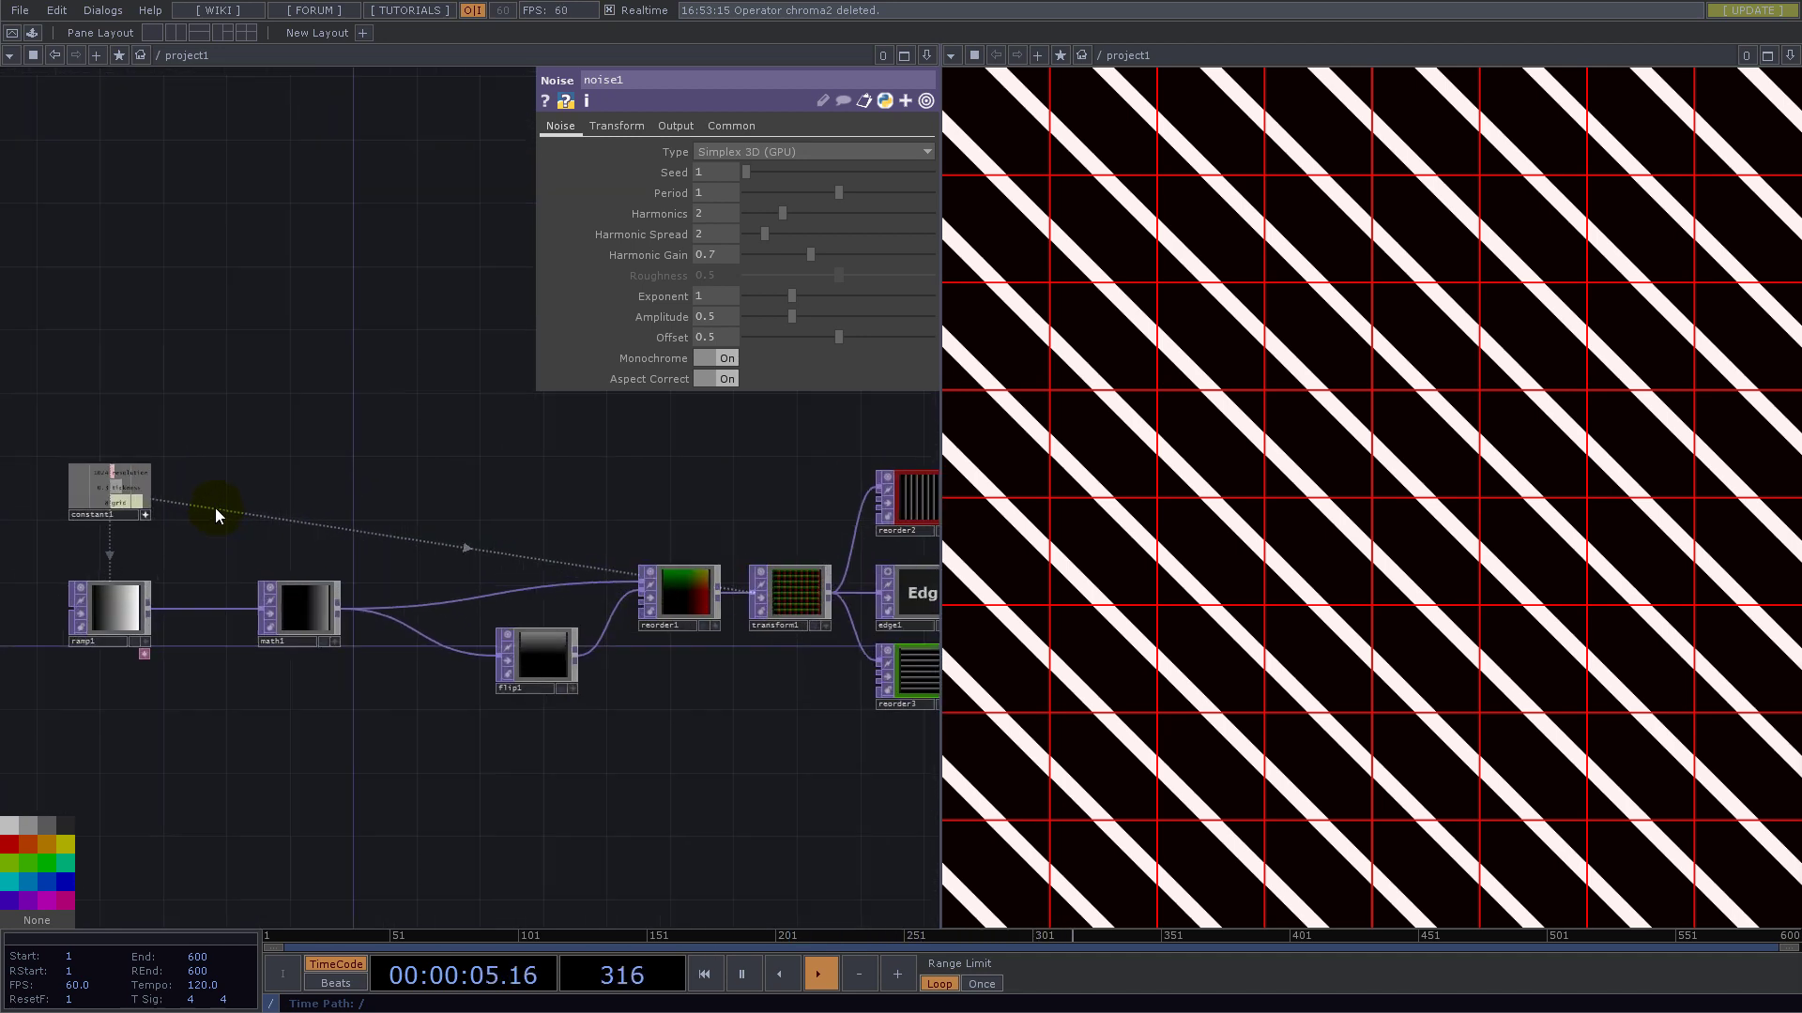
pyautogui.moveTo(201, 483); pyautogui.dragTo(247, 460)
pyautogui.scroll(3, 225, 483)
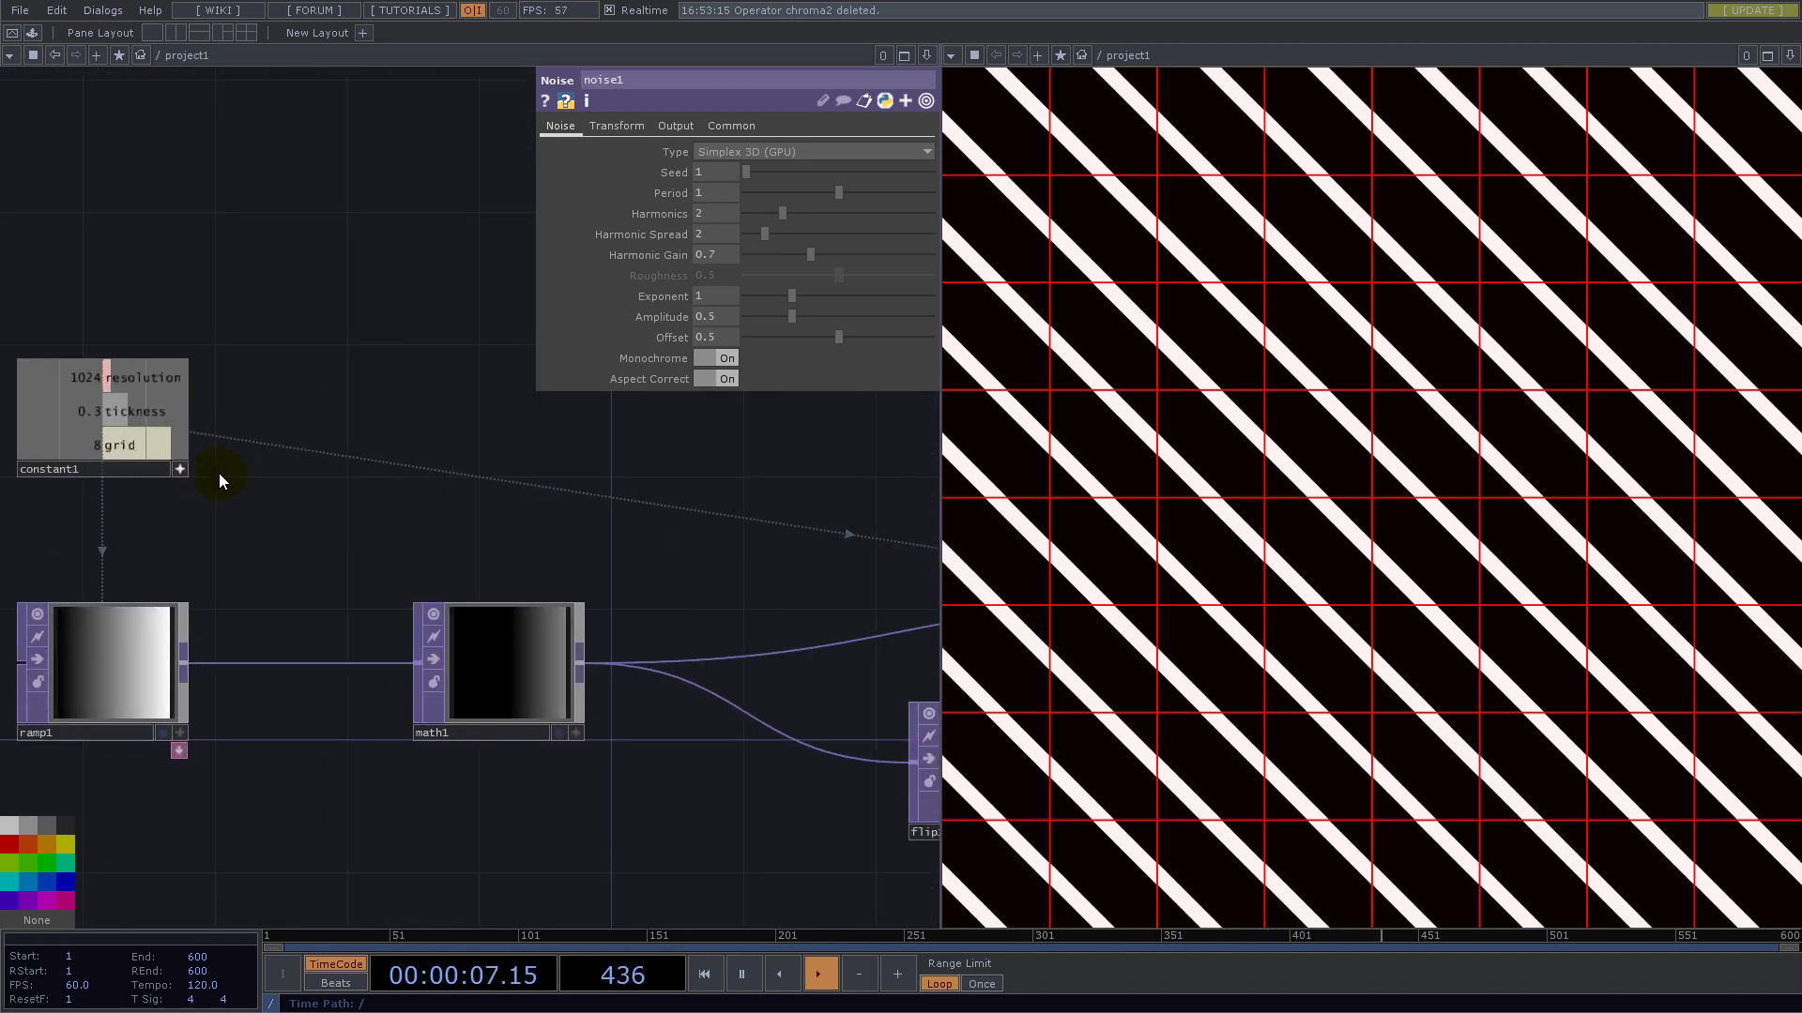
pyautogui.moveTo(120, 454); pyautogui.dragTo(673, 171)
pyautogui.moveTo(719, 489); pyautogui.dragTo(85, 338)
pyautogui.scroll(-5, 160, 356)
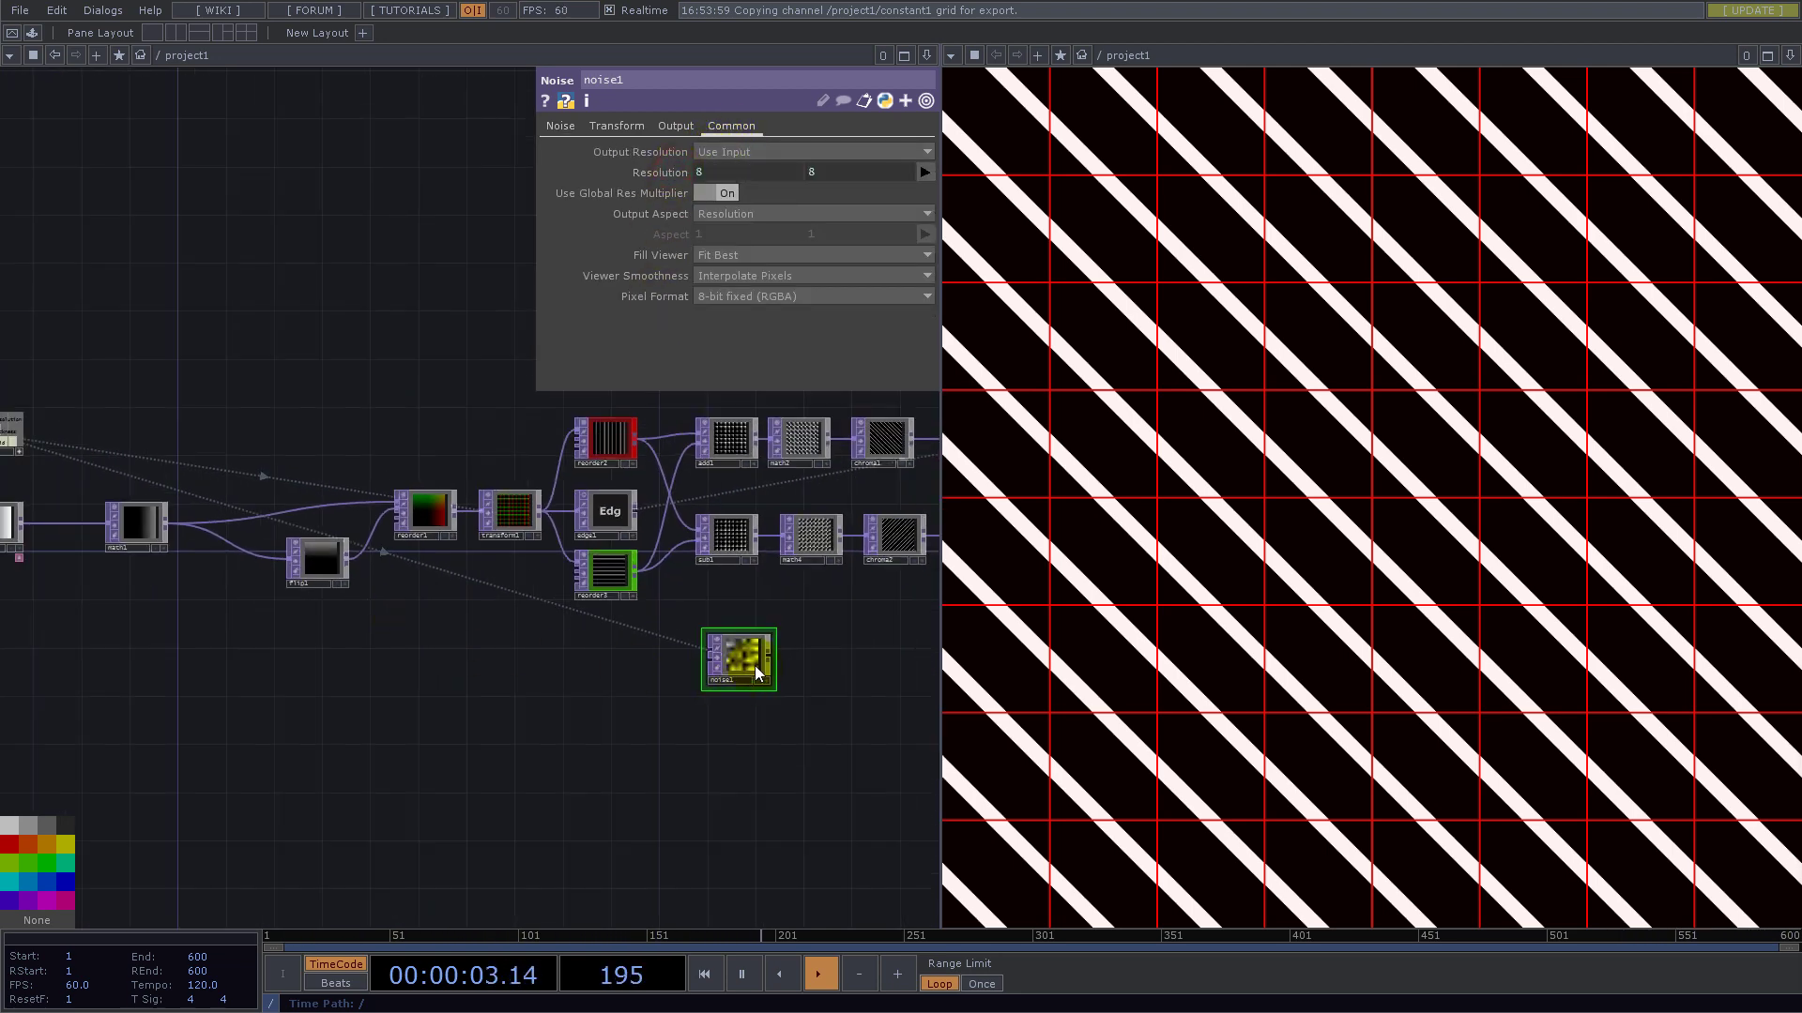
# - Set noise1's Viewer Smoothness to Nearest Pixel and its Pixel Format to 32-bit float (RGBA)
pyautogui.scroll(6, 755, 657)
pyautogui.click(717, 656)
pyautogui.click(729, 275)
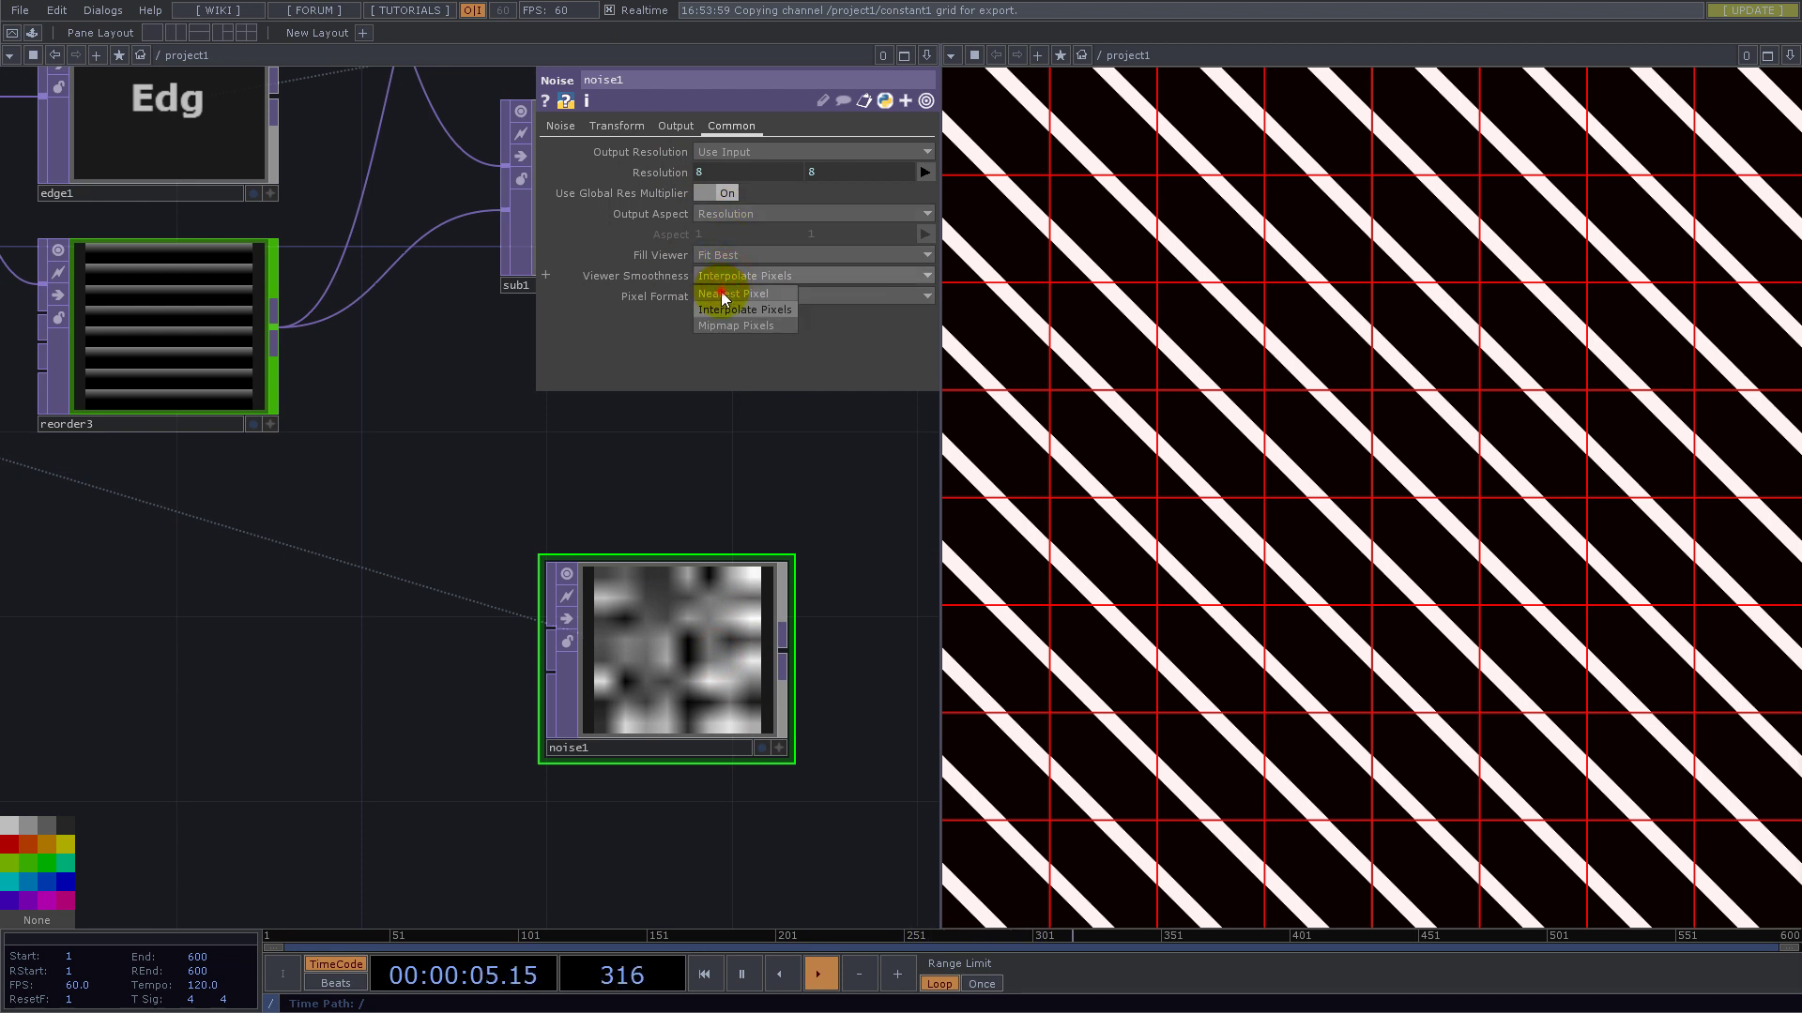
pyautogui.click(730, 298)
pyautogui.click(732, 299)
pyautogui.click(734, 380)
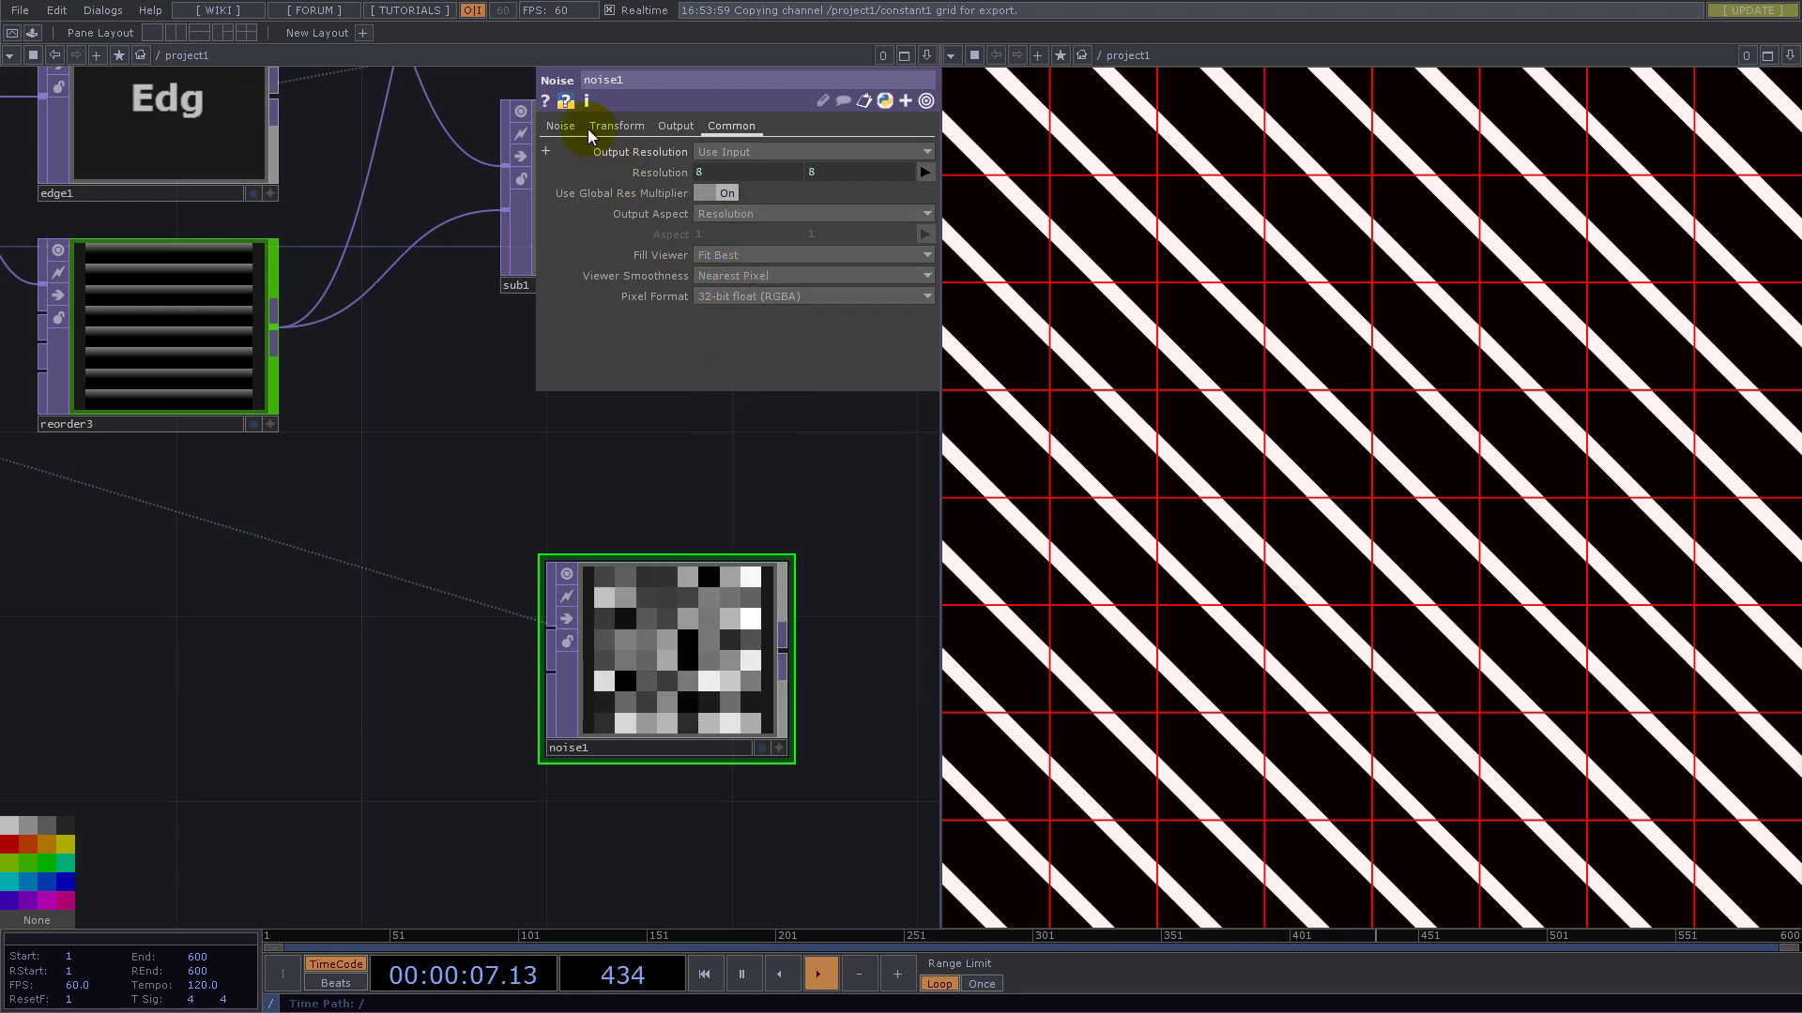
# - Shift noise1 to make room and add a Level TOP connected to its output
pyautogui.click(559, 131)
pyautogui.moveTo(623, 682); pyautogui.dragTo(393, 728)
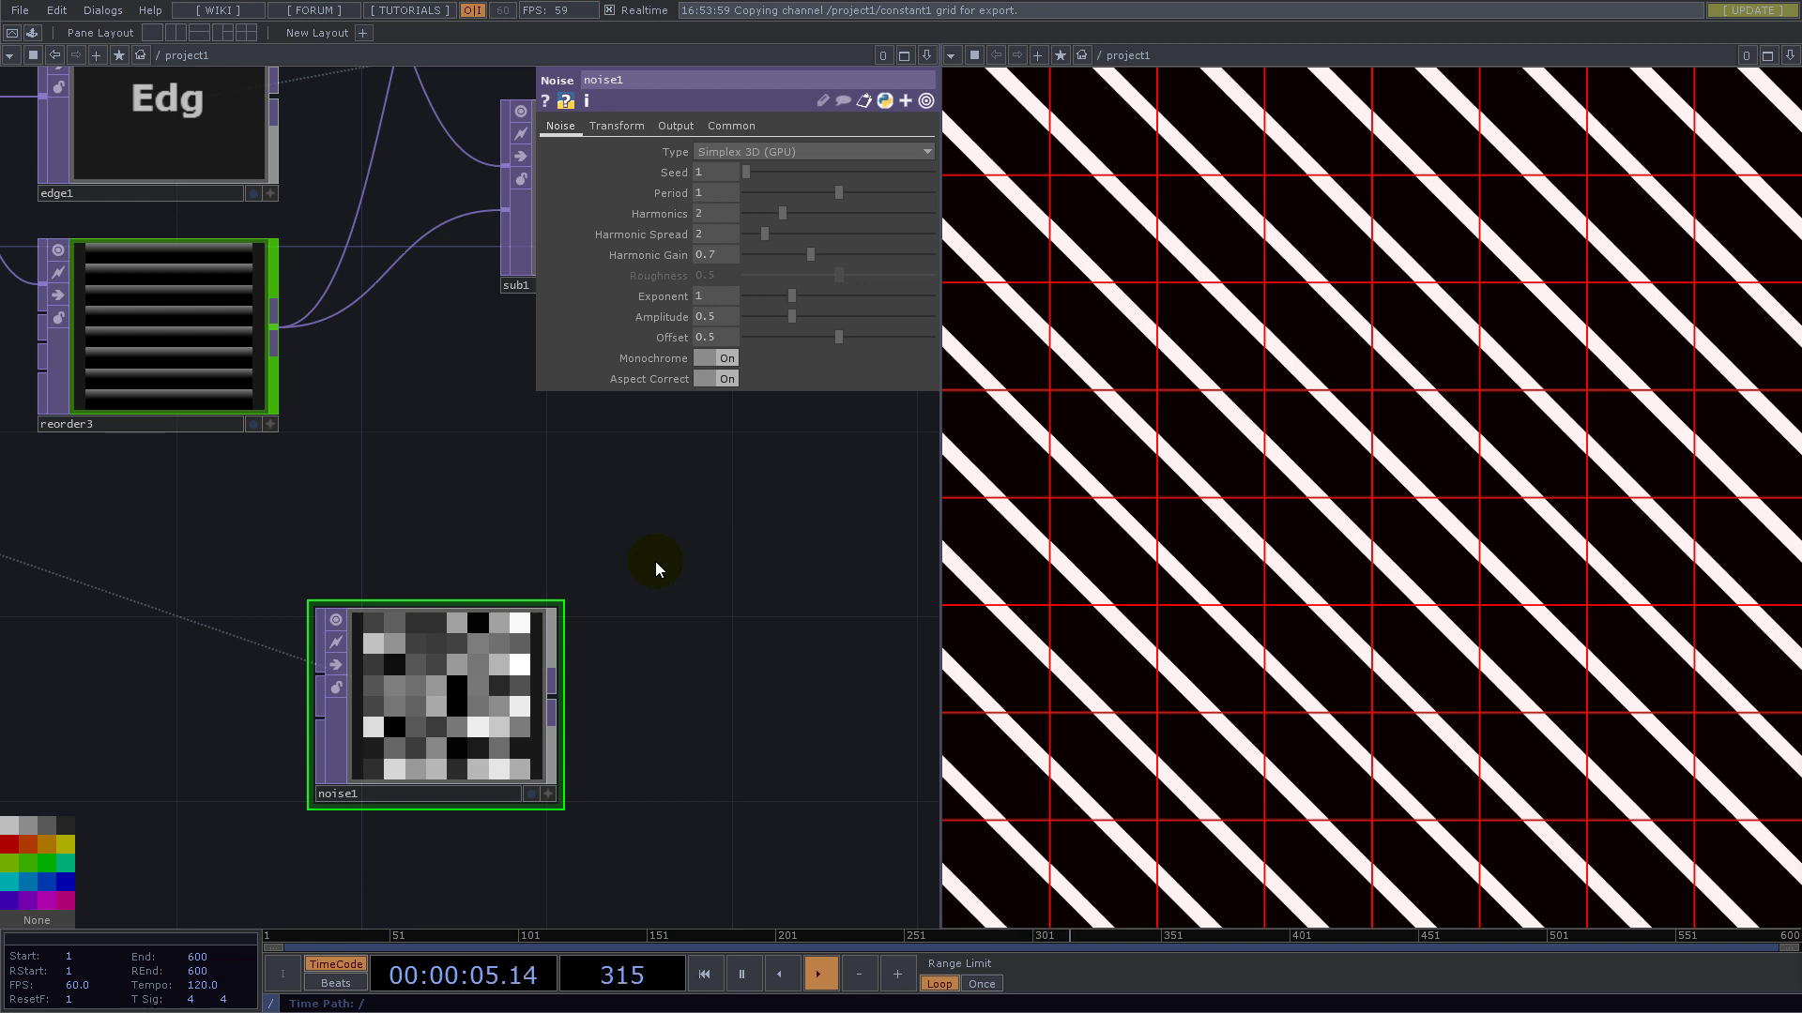
pyautogui.moveTo(481, 670); pyautogui.dragTo(389, 710)
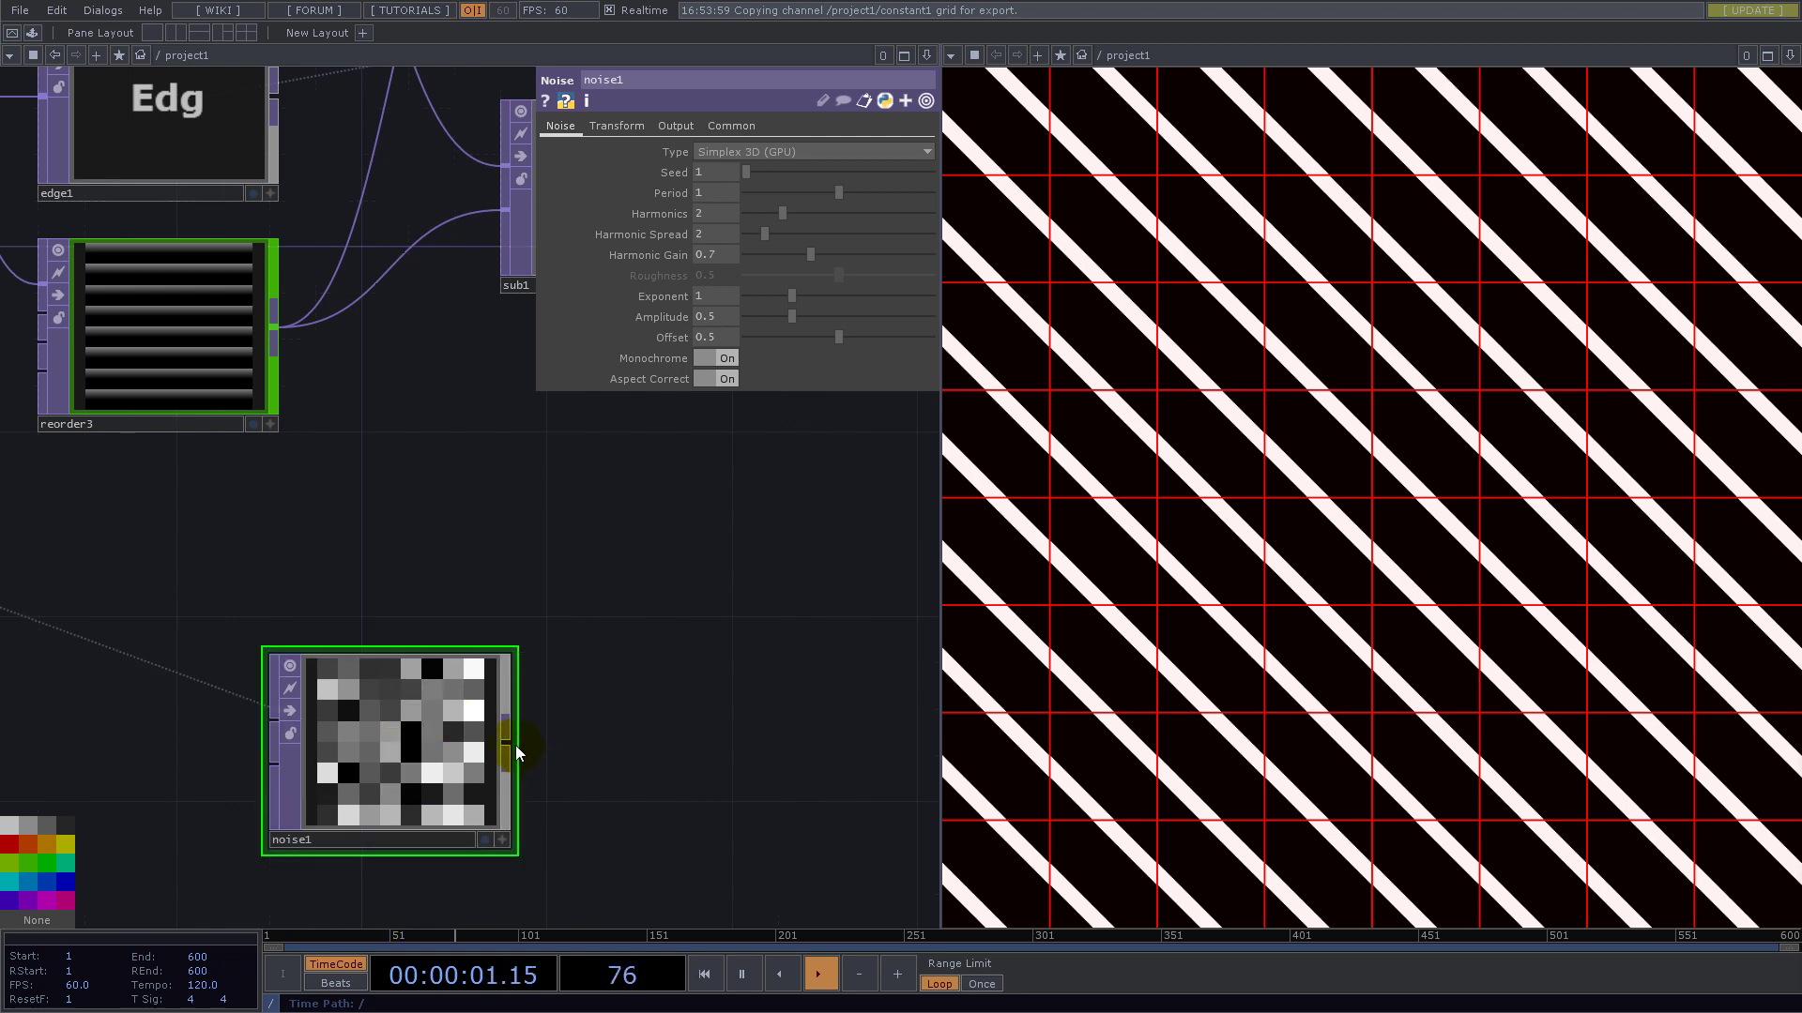
pyautogui.rightClick(510, 741)
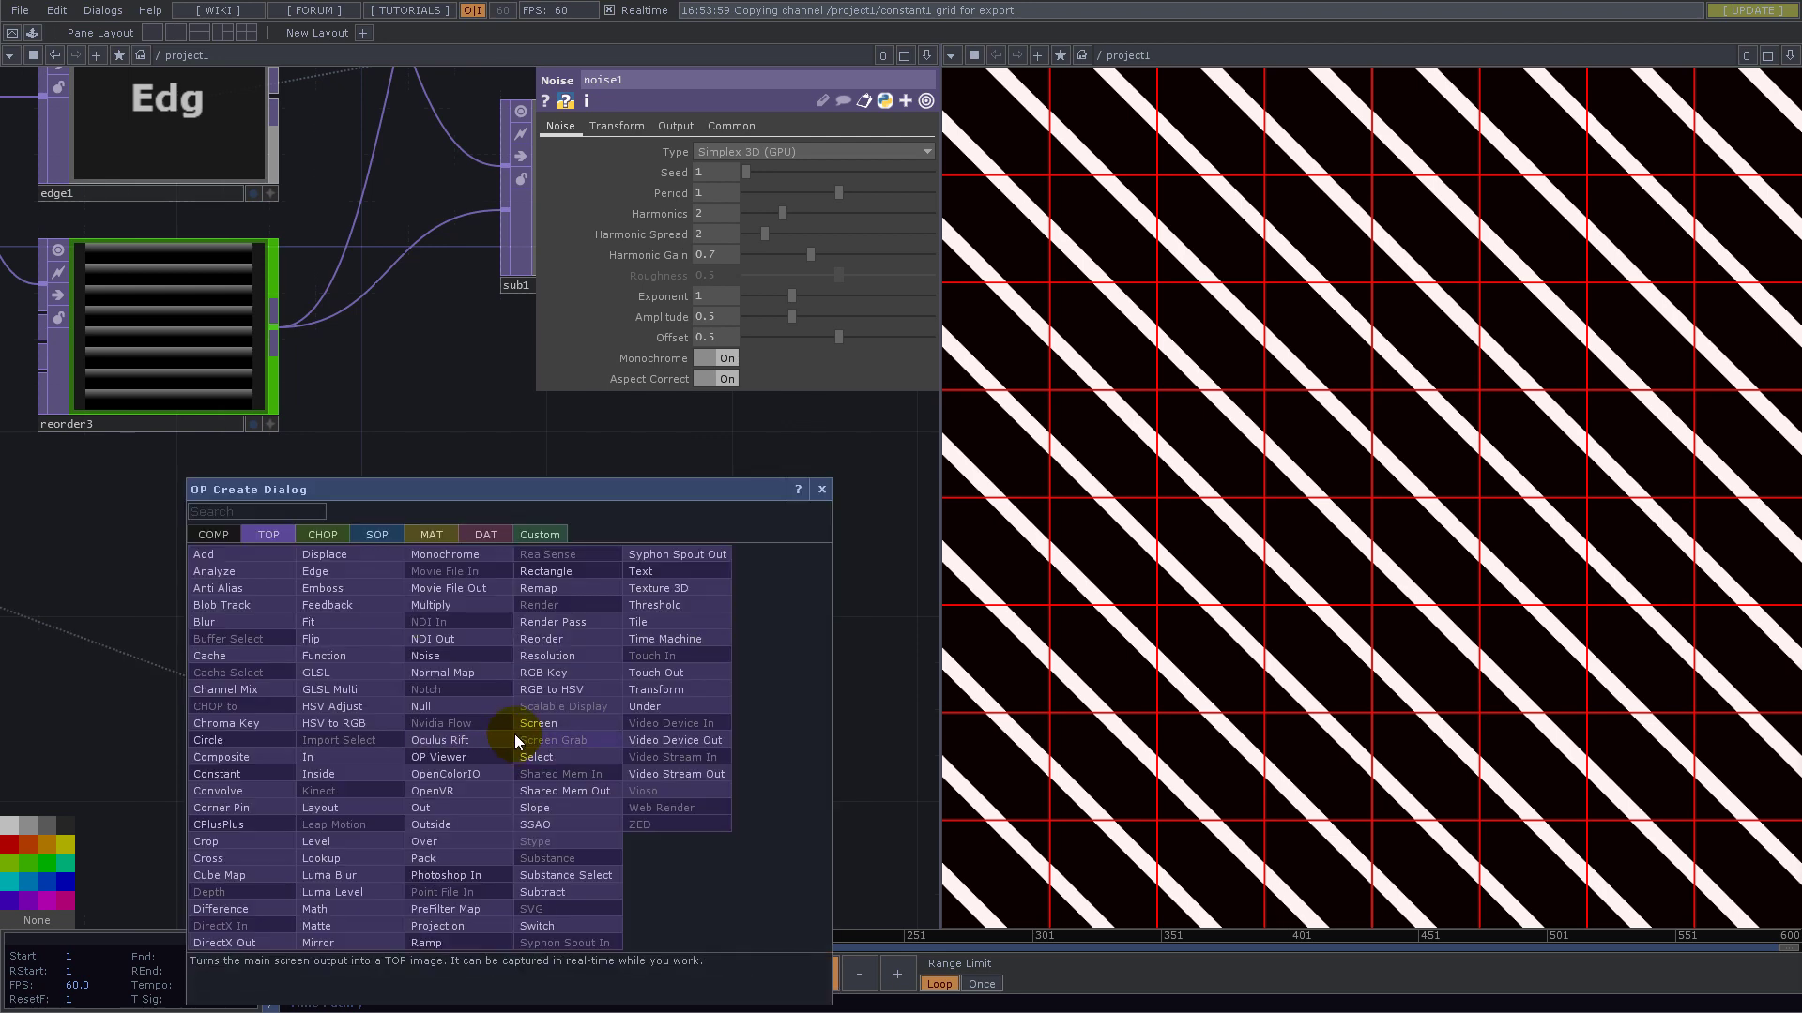
pyautogui.write('lev')
pyautogui.click(347, 841)
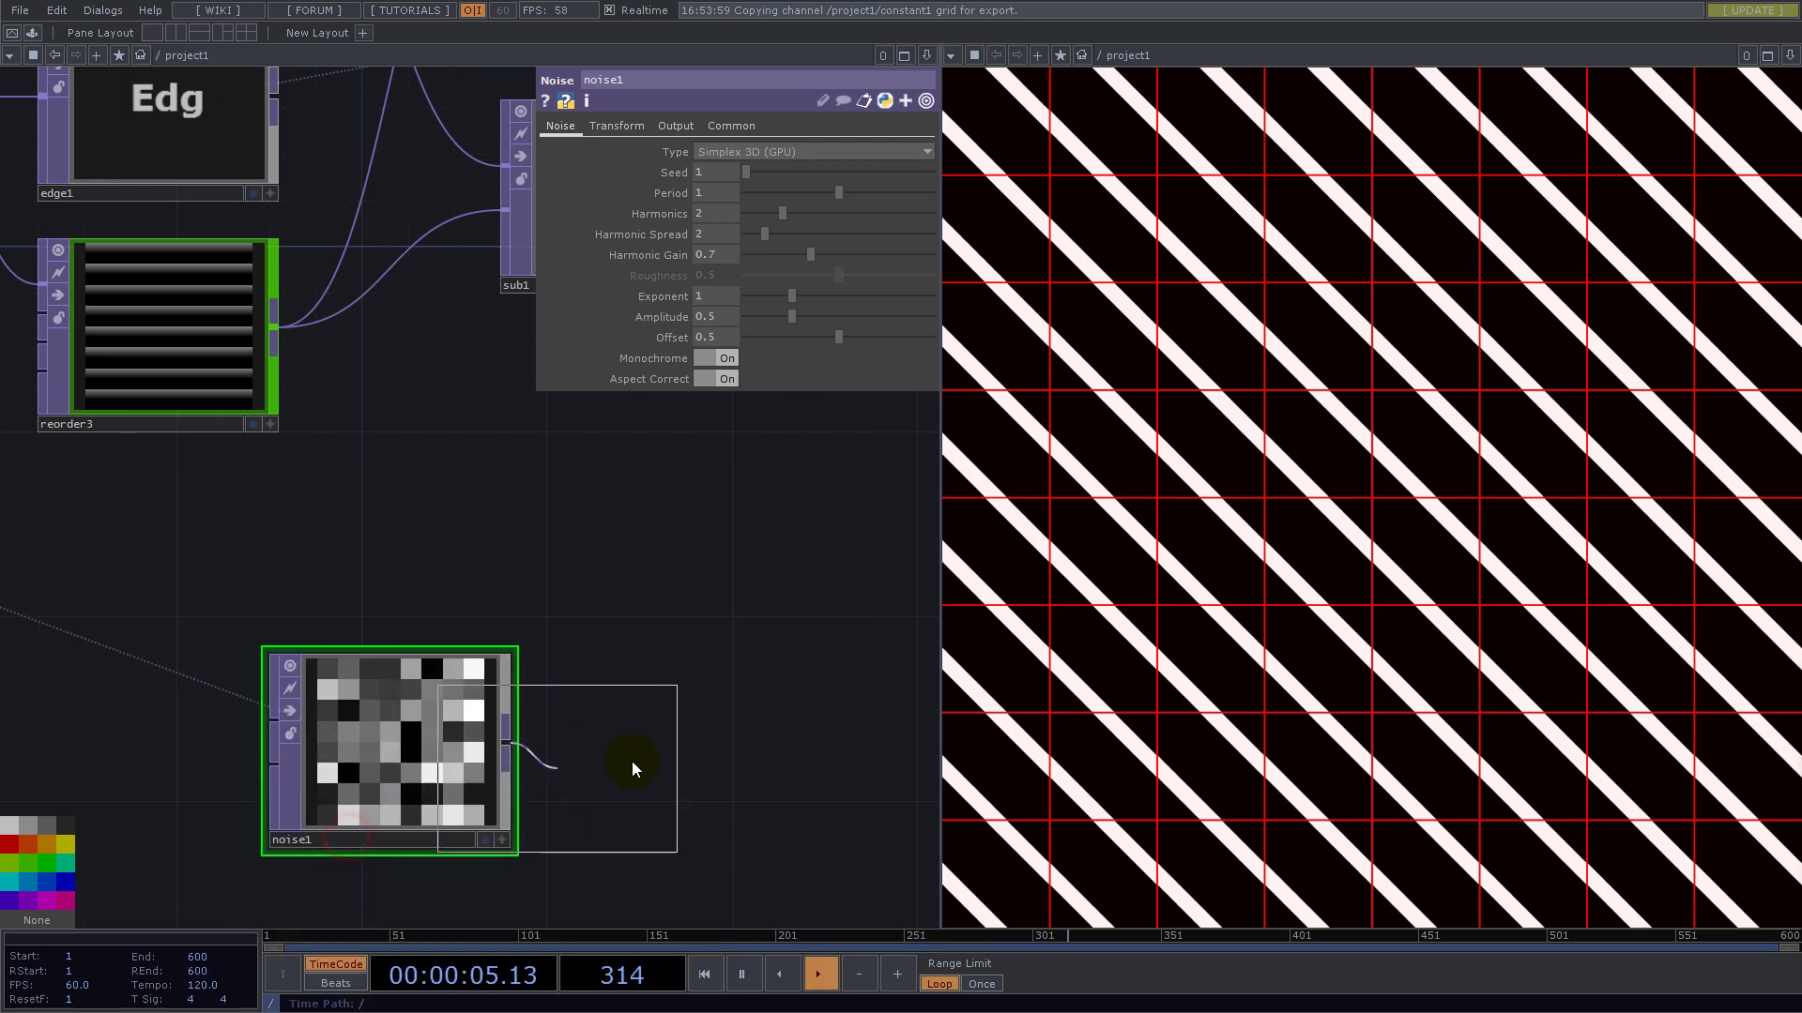
pyautogui.click(704, 722)
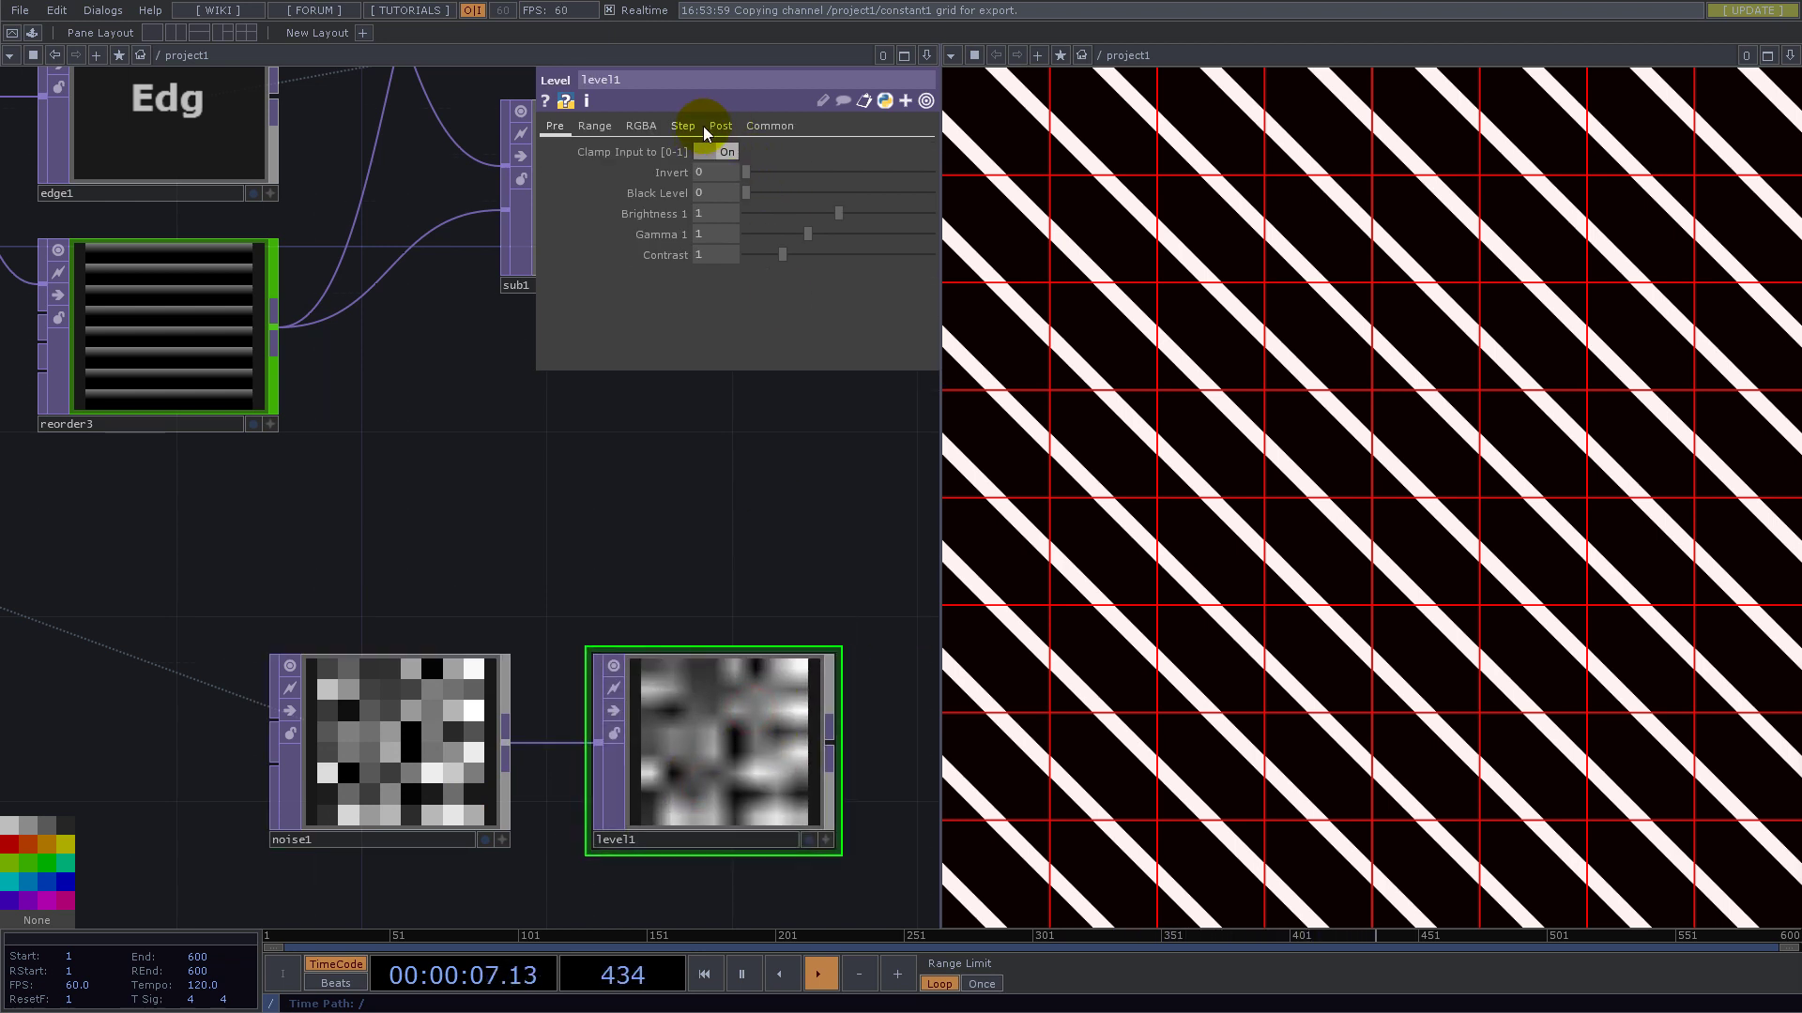
# - Set the Input Smoothness and Viewer Smoothness of level1 to Nearest Pixel
pyautogui.click(769, 126)
pyautogui.click(754, 257)
pyautogui.click(756, 272)
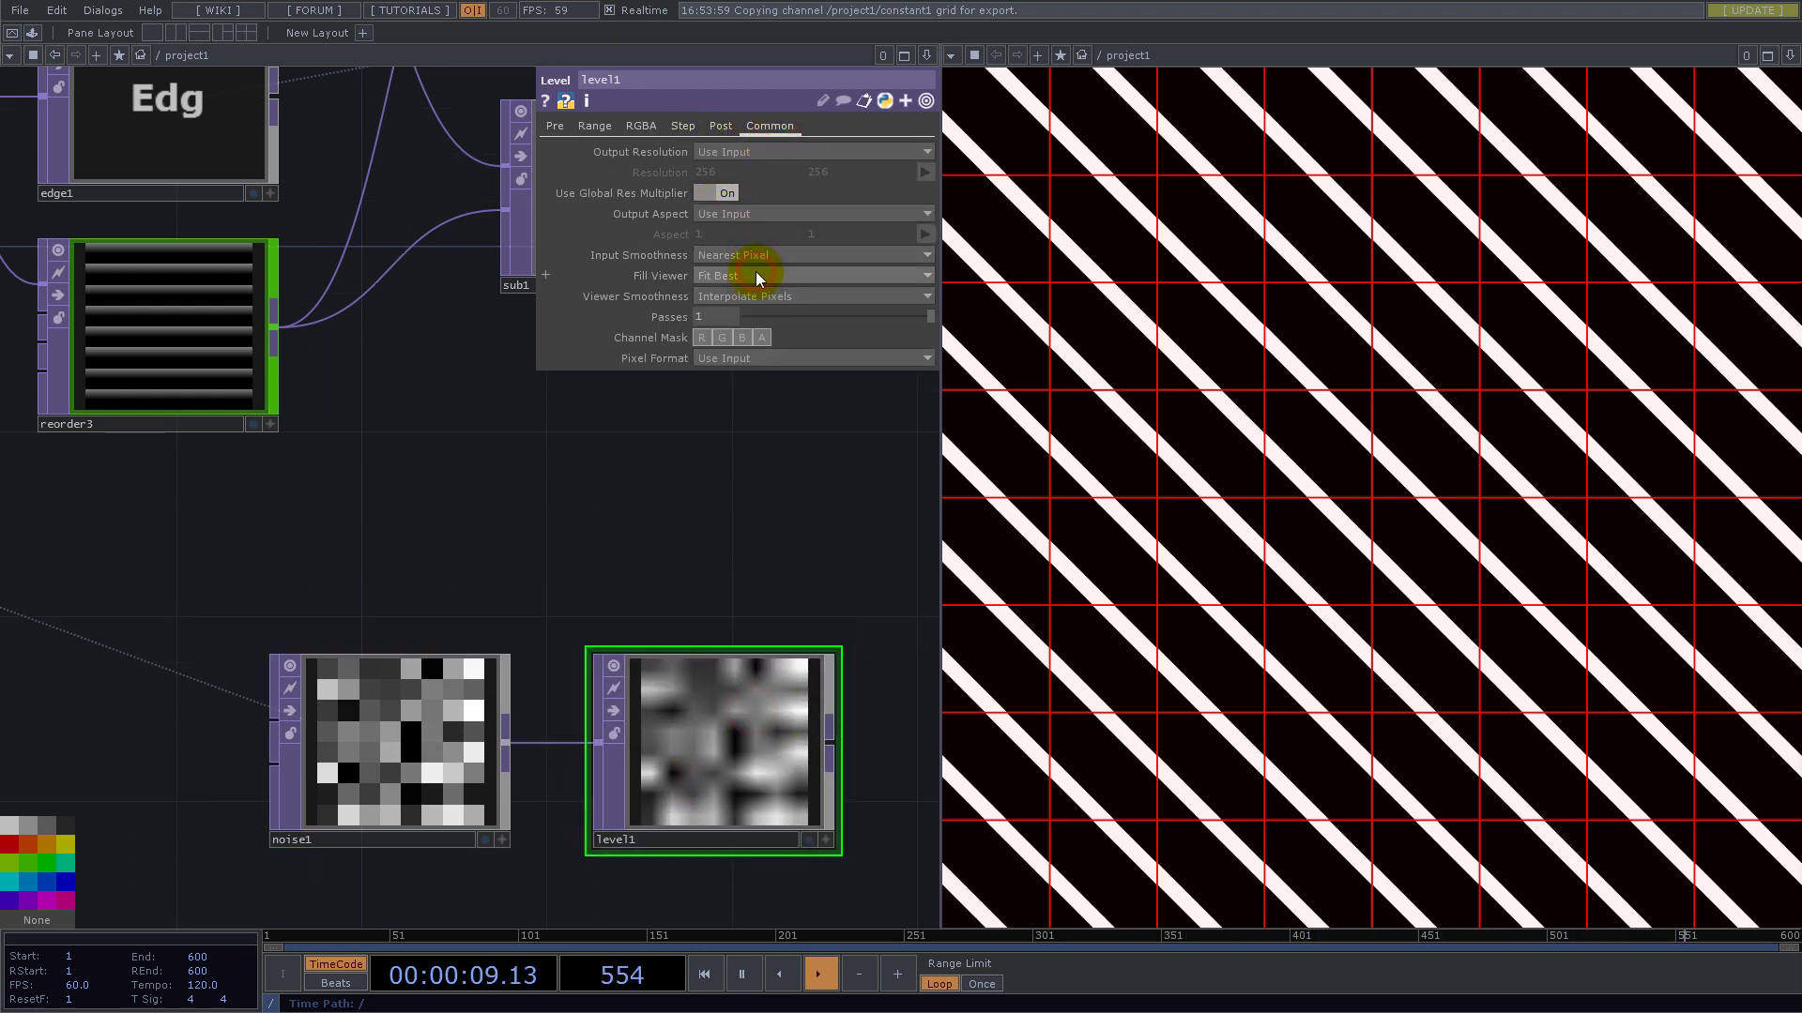
pyautogui.click(749, 297)
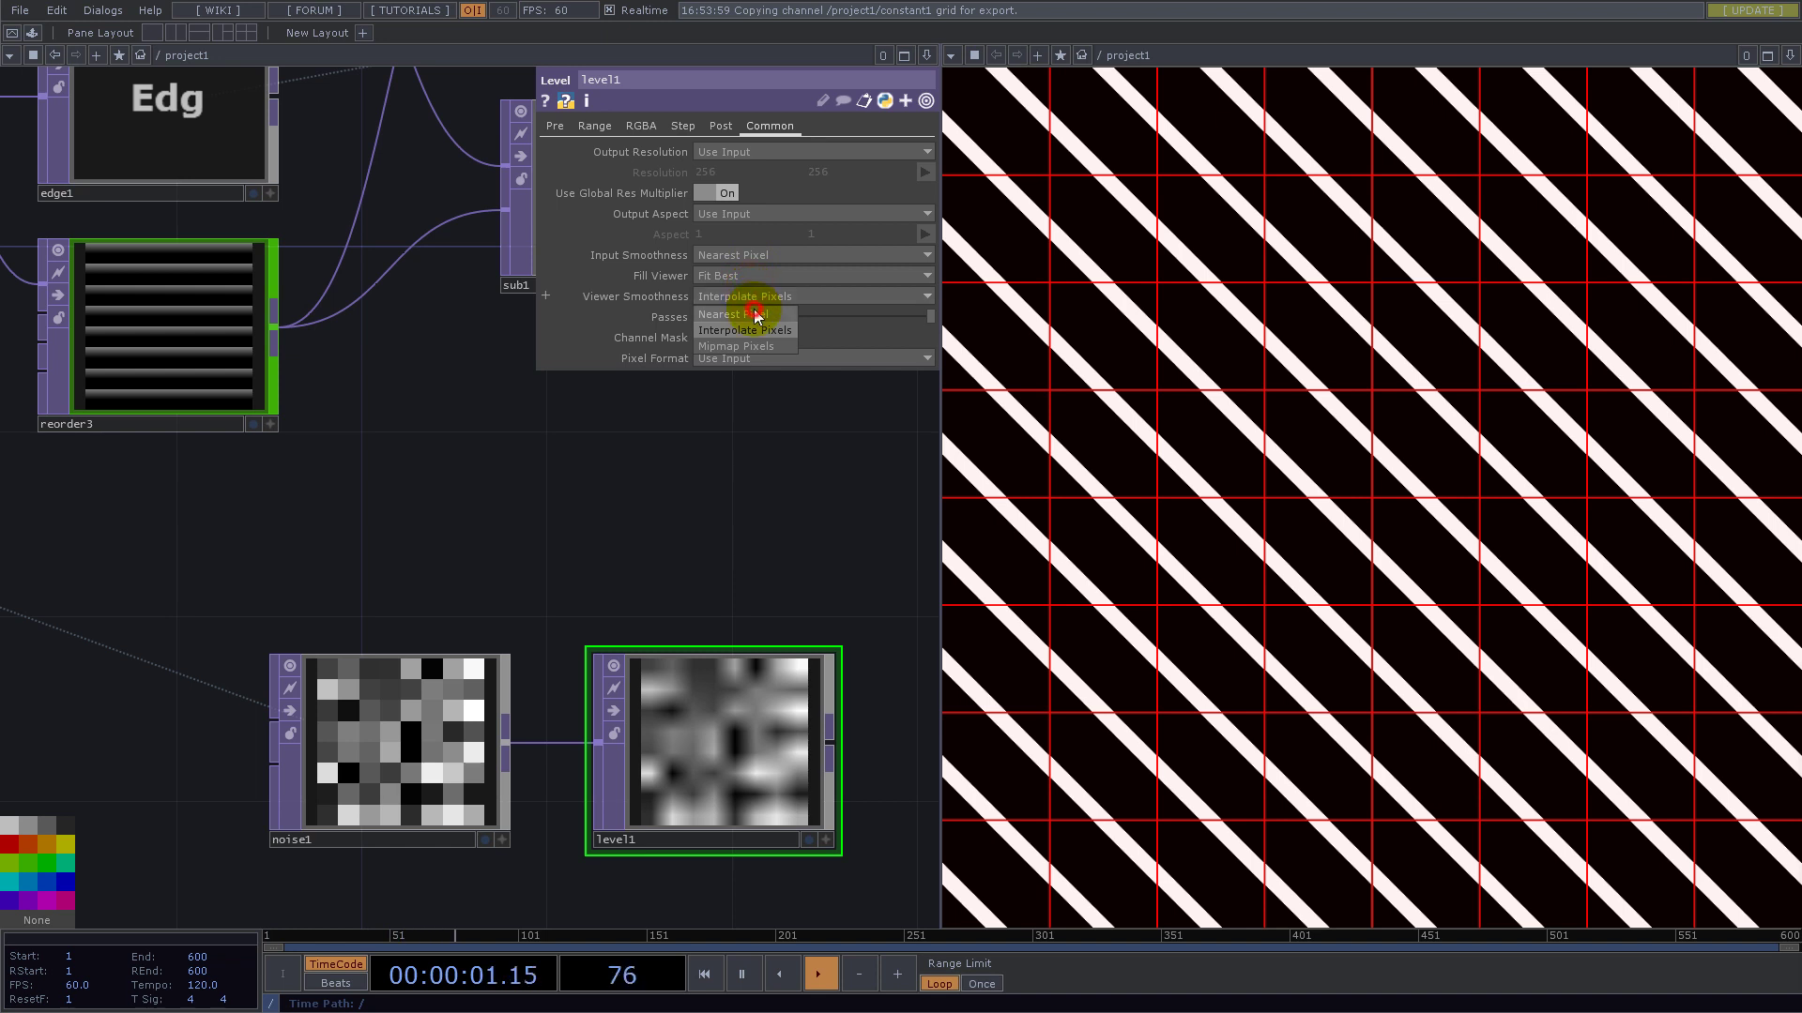
pyautogui.click(749, 301)
# - Turn on stepping for level1 and set its Step Size to 1/2
pyautogui.click(683, 122)
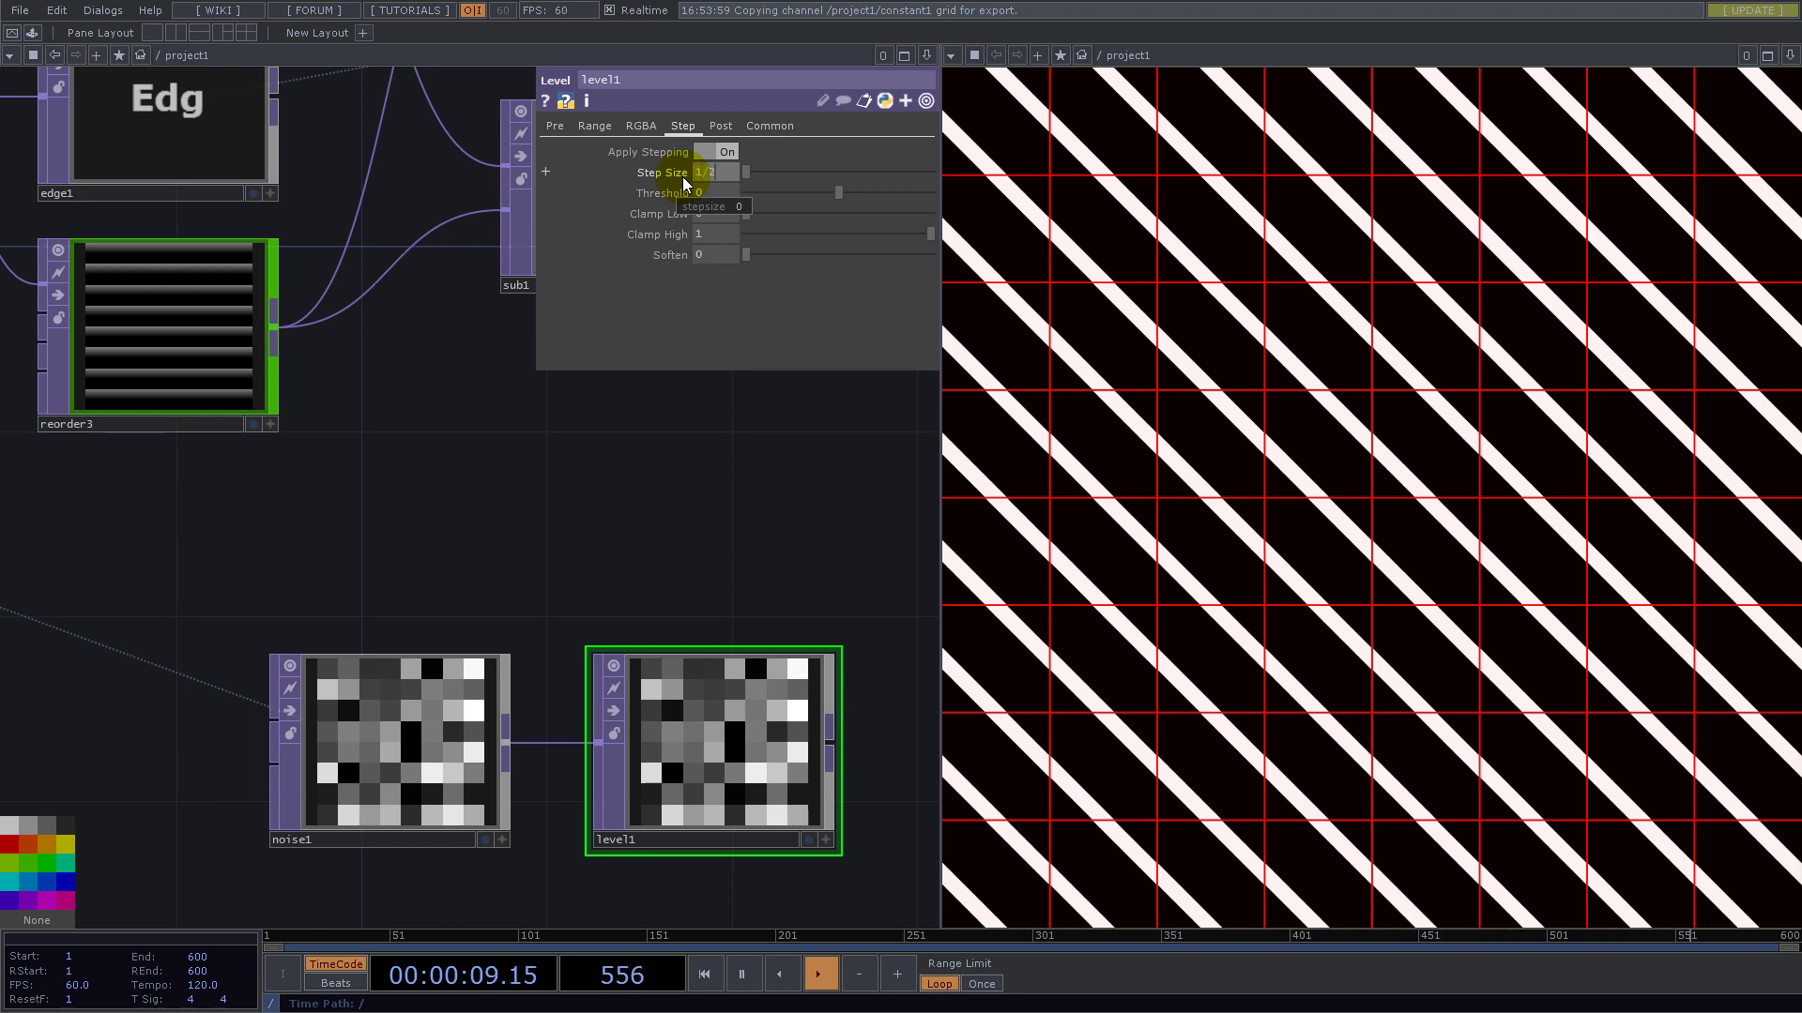
pyautogui.write('2')
pyautogui.press('Return')
pyautogui.click(716, 172)
pyautogui.click(712, 194)
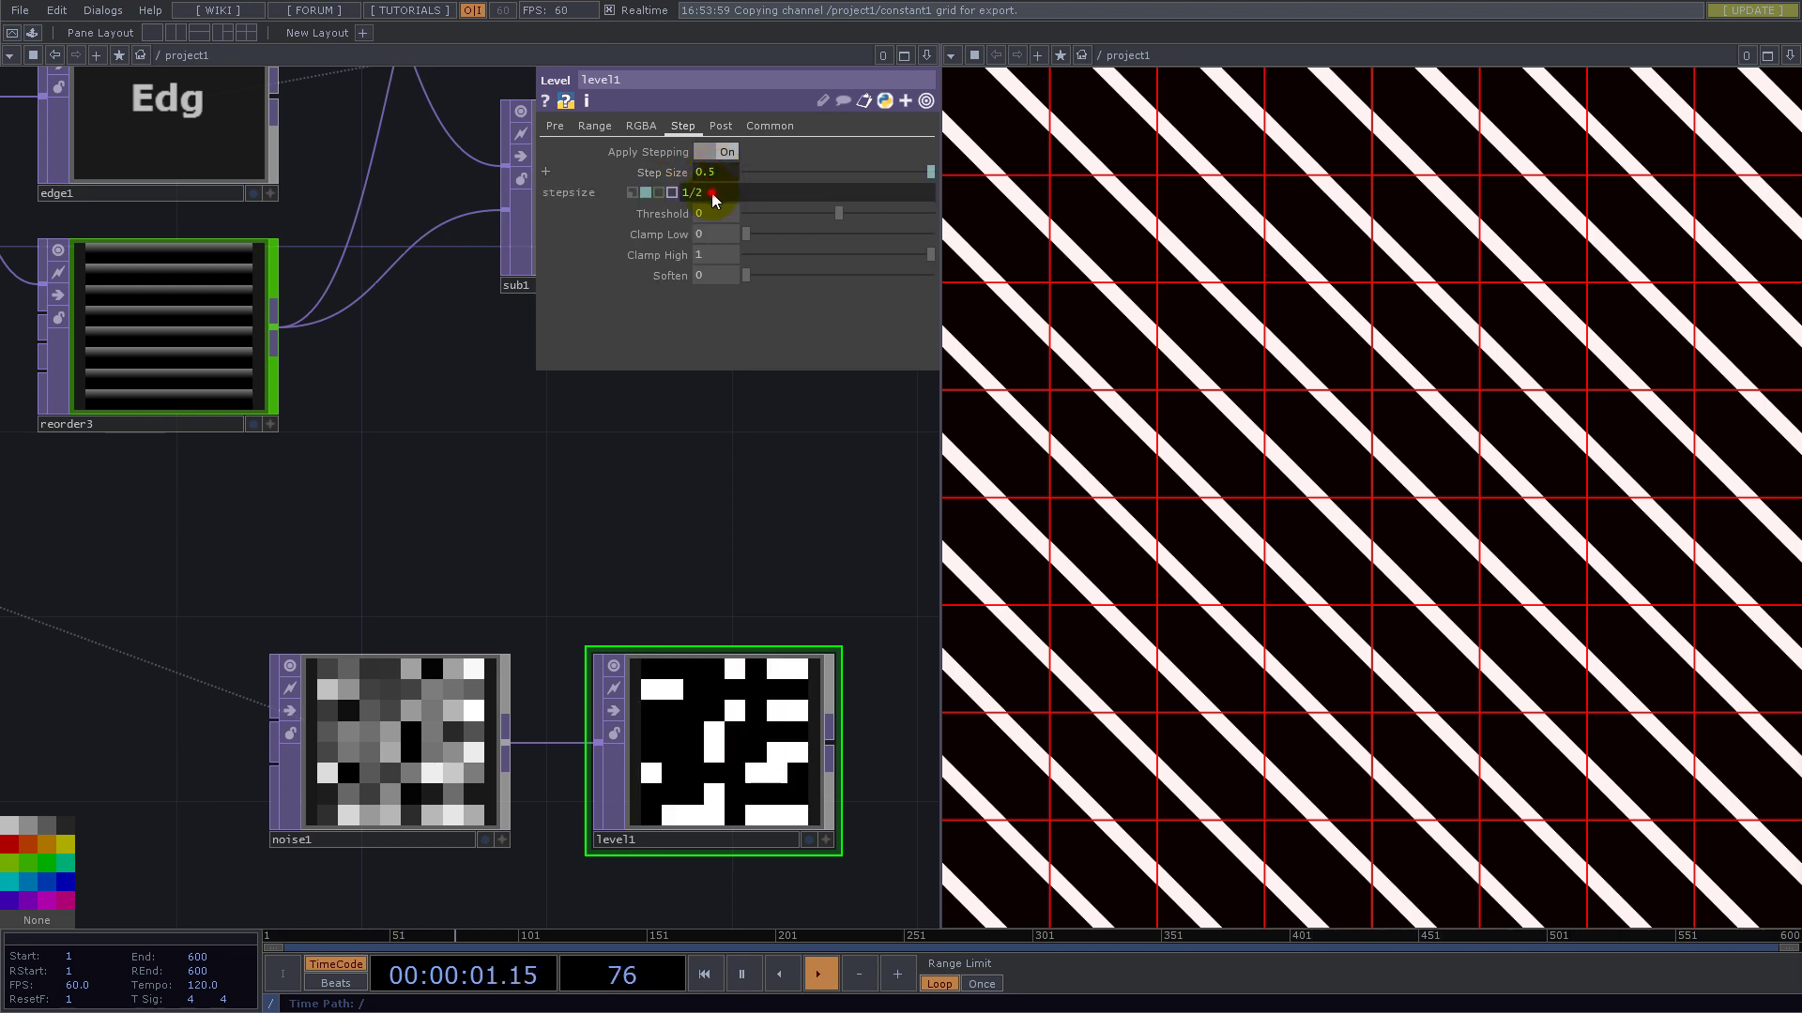
# - Try a Step Size of 1/3 on level1 and restore it to 1/2
pyautogui.click(702, 191)
pyautogui.press('BackSpace')
pyautogui.write('3')
pyautogui.press('Return')
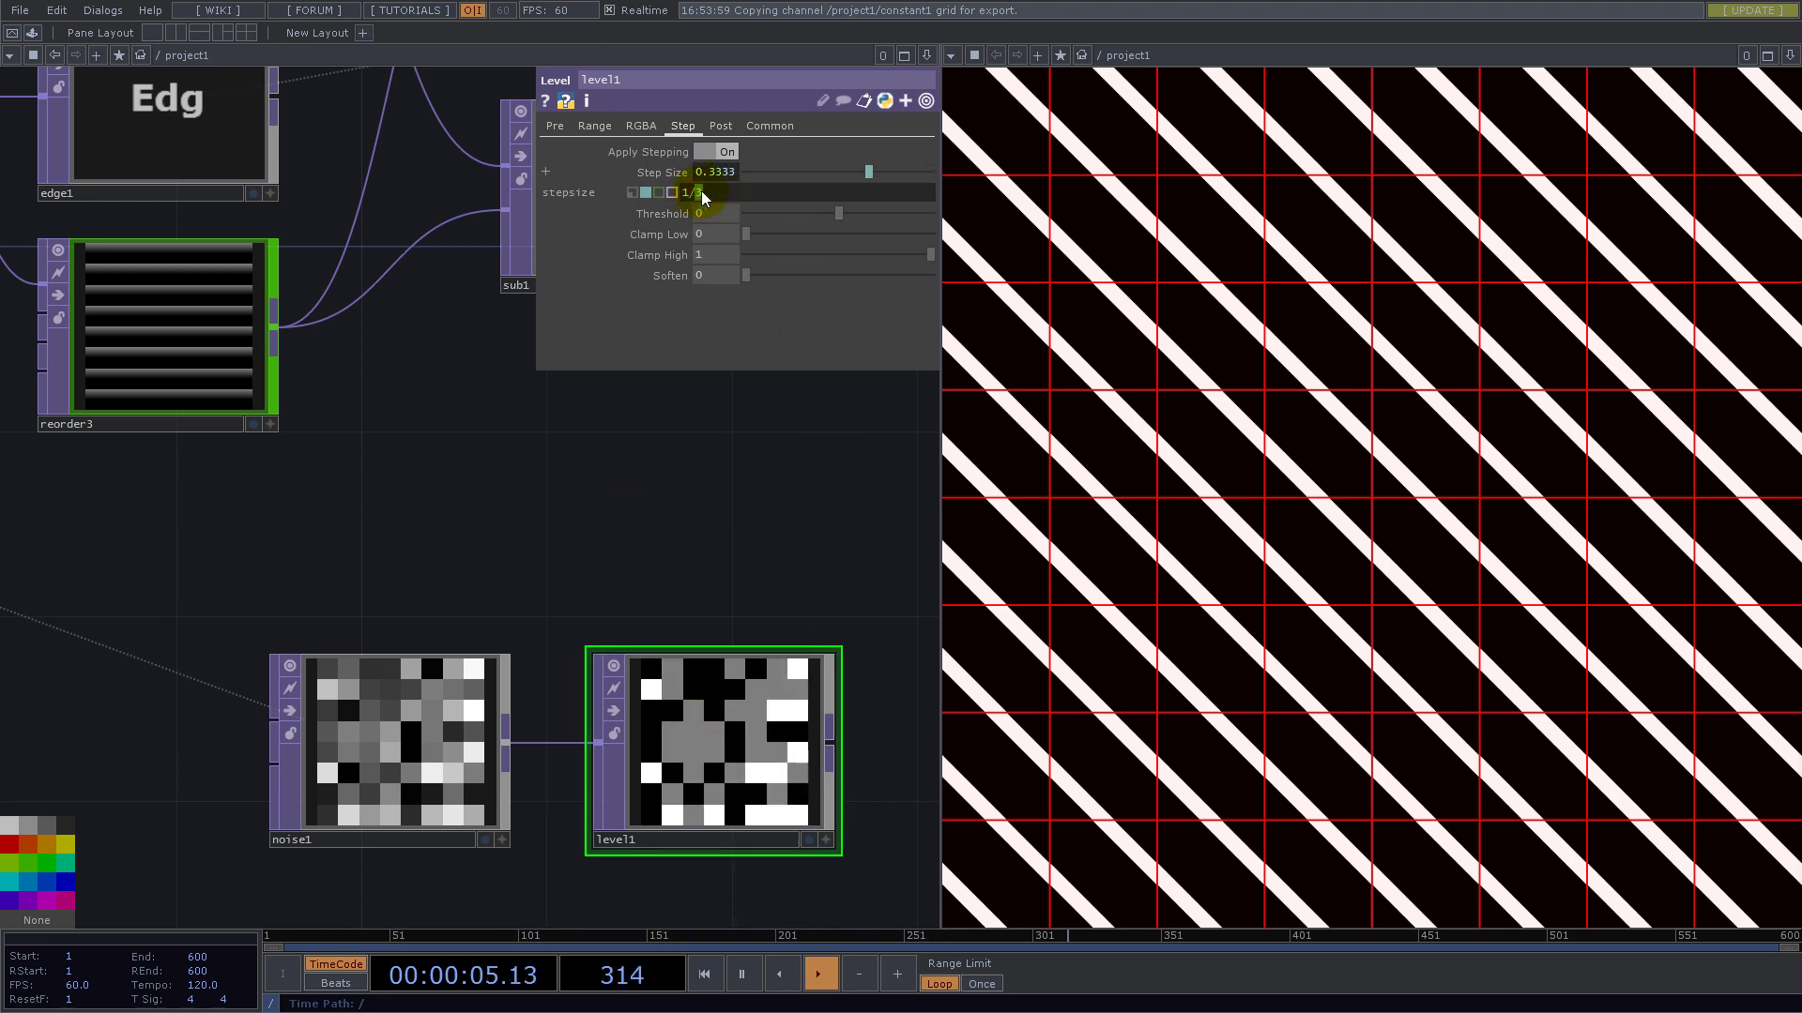
pyautogui.write('2')
pyautogui.press('Return')
# - Move noise1 and level1 together so they line up beneath chroma2 and math5
pyautogui.moveTo(776, 458); pyautogui.dragTo(480, 470)
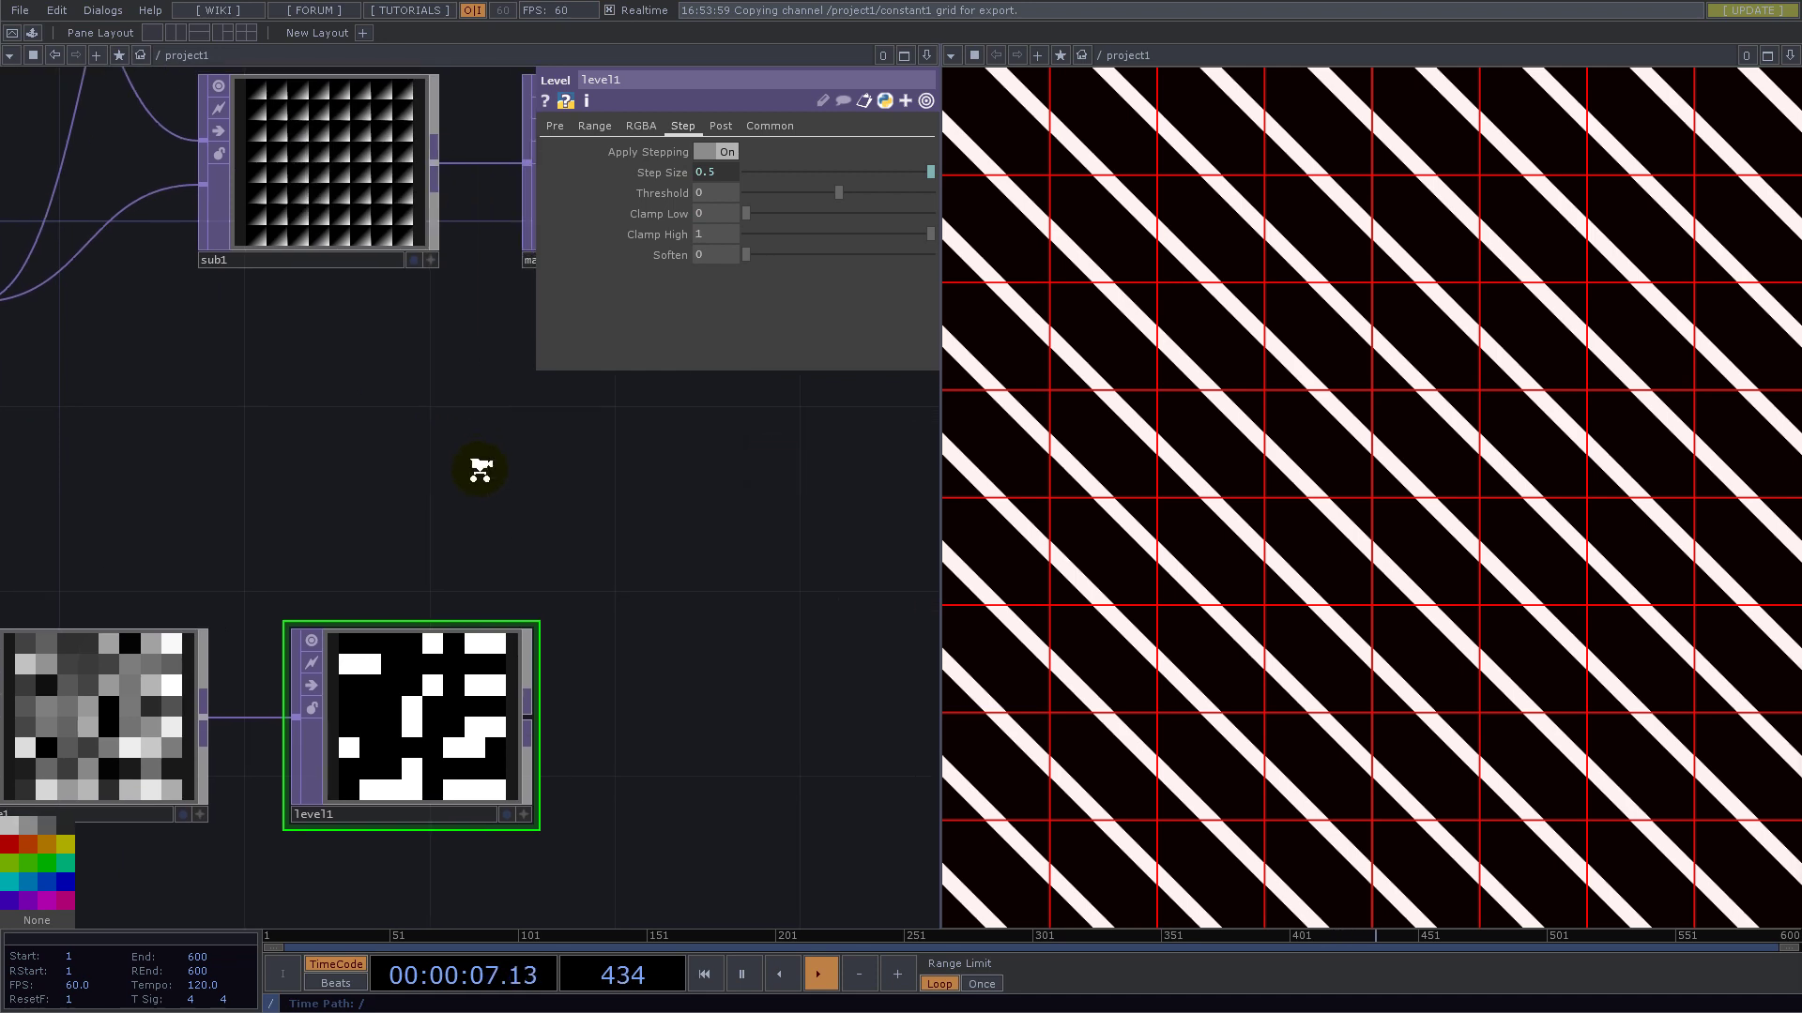
pyautogui.scroll(-5, 480, 470)
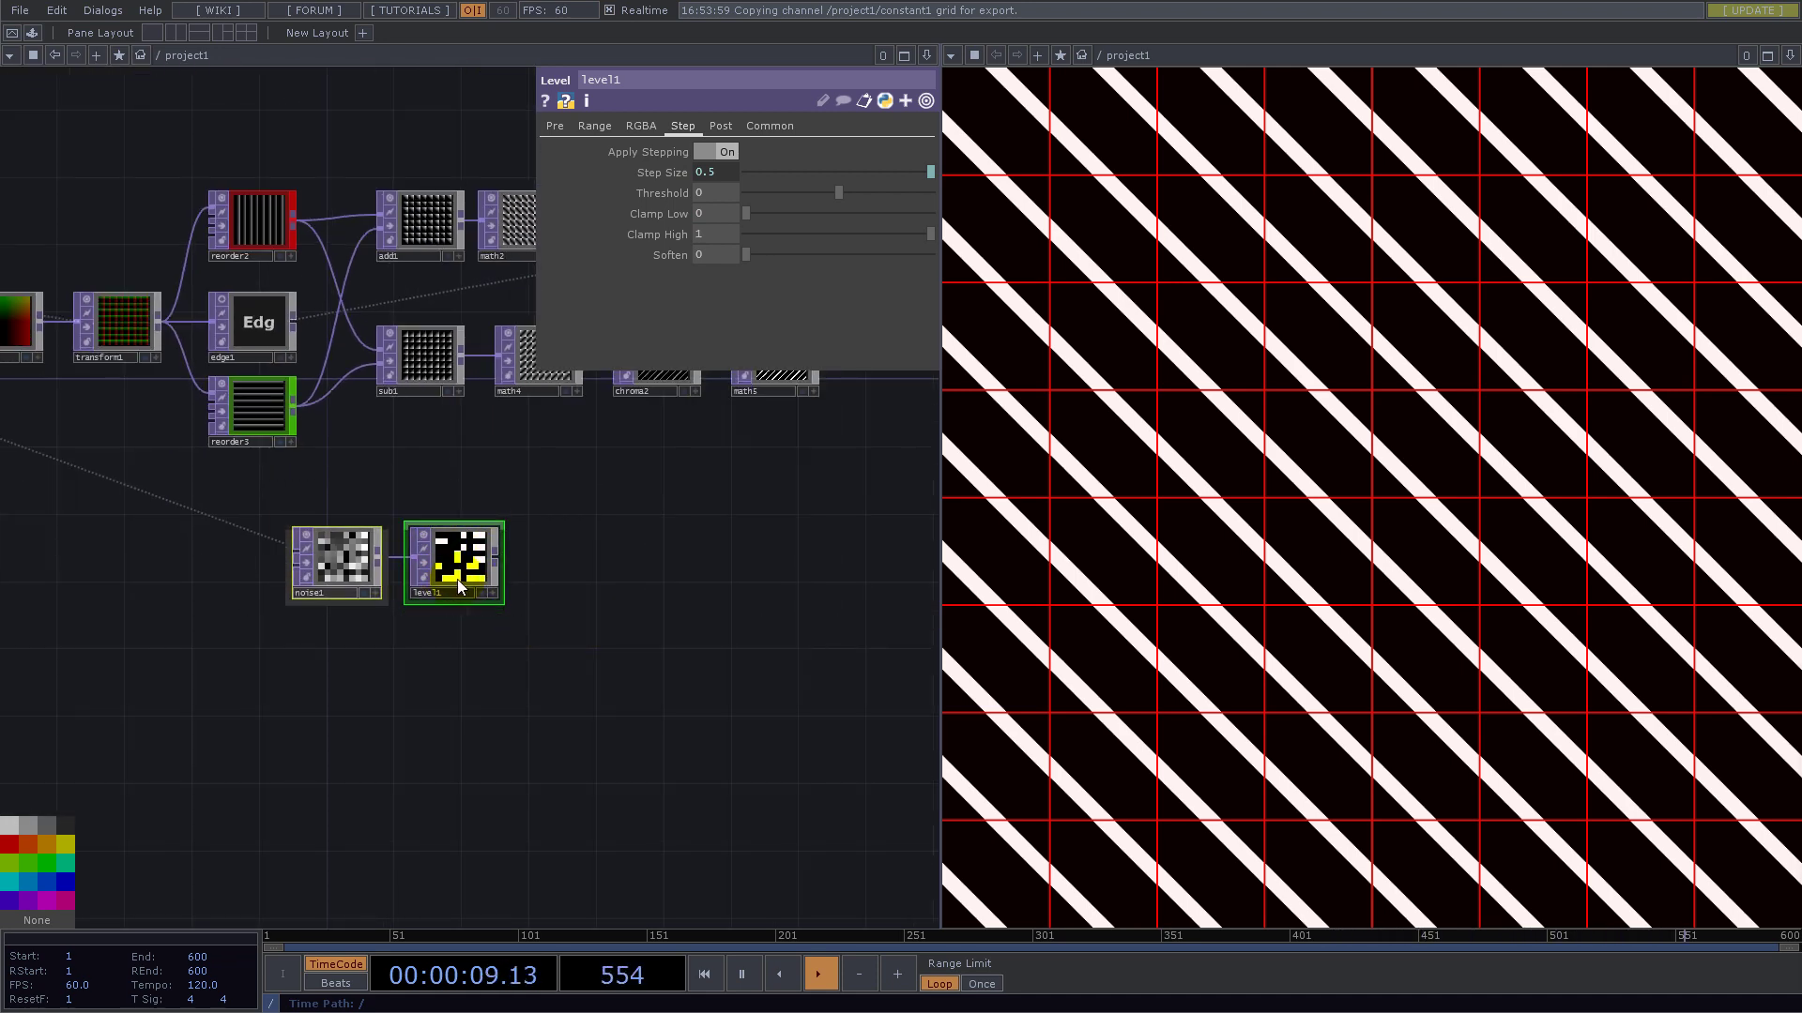
pyautogui.moveTo(457, 580); pyautogui.dragTo(792, 499)
pyautogui.moveTo(739, 626); pyautogui.dragTo(220, 770)
pyautogui.scroll(4, 258, 525)
pyautogui.moveTo(576, 560); pyautogui.dragTo(422, 604)
pyautogui.scroll(-4, 423, 603)
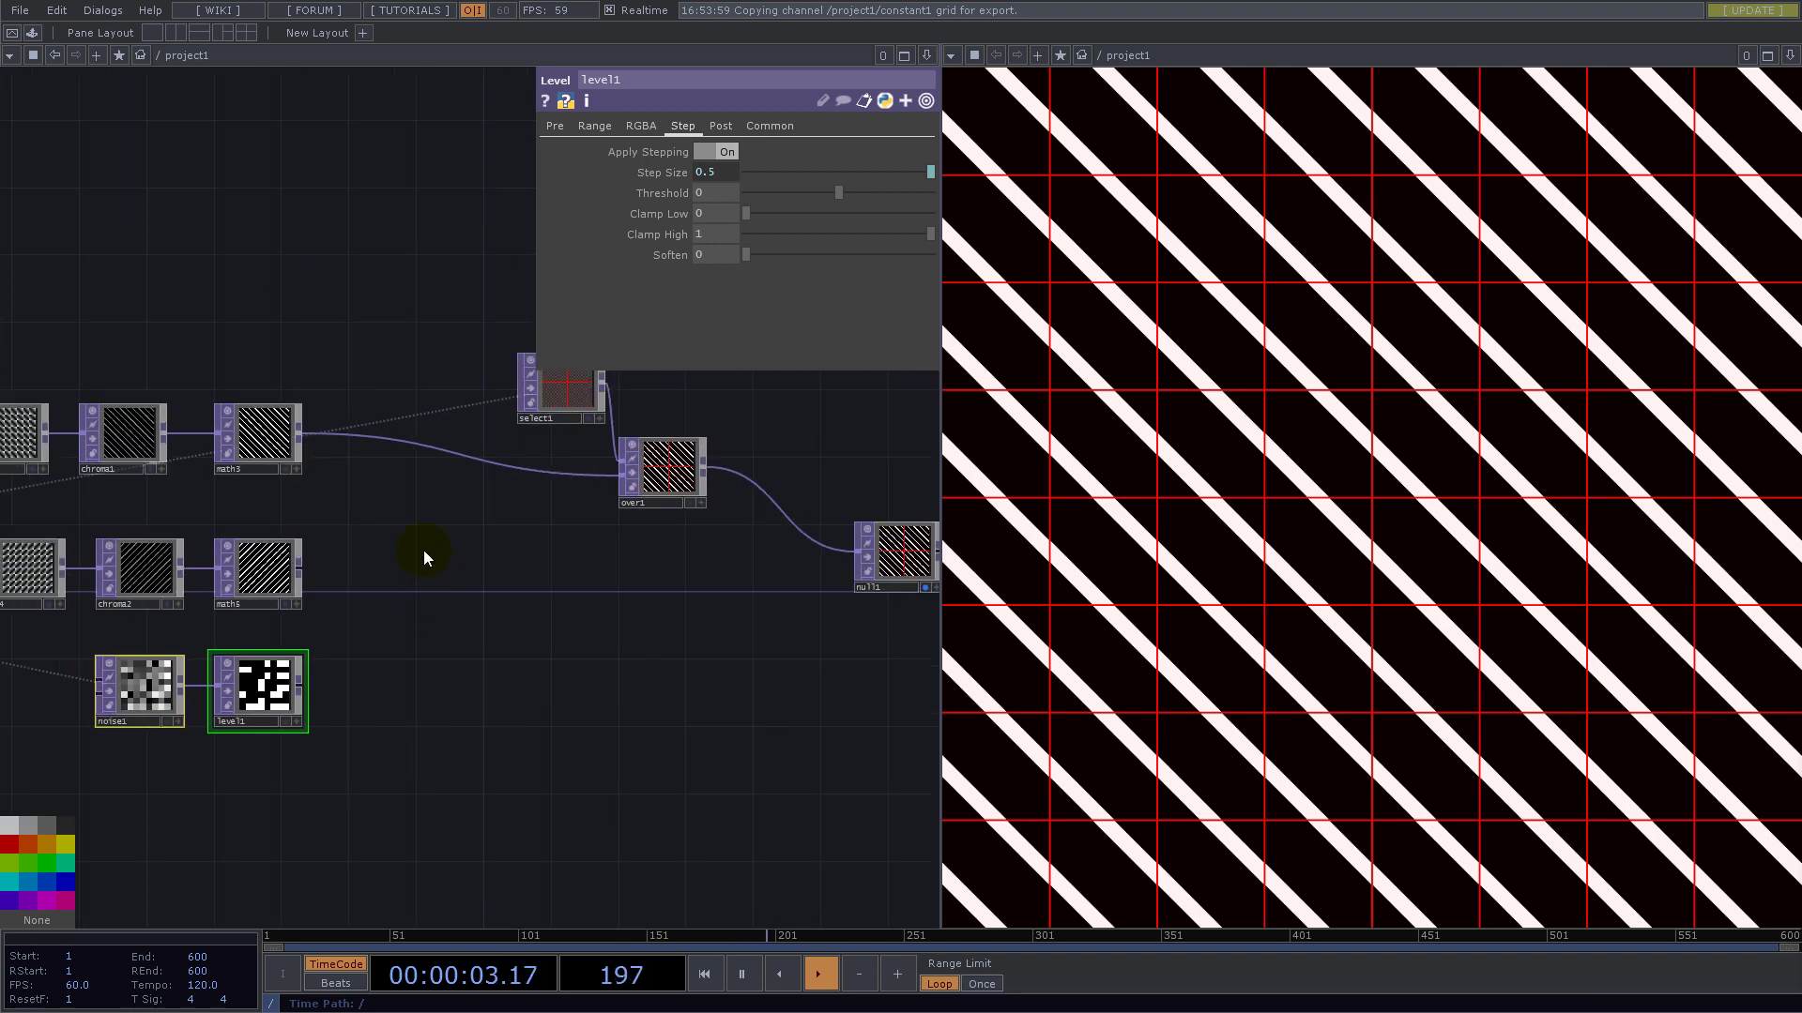
# - Move the select1, over1 and null1 group further along the network to free space after the math nodes
pyautogui.moveTo(579, 417); pyautogui.dragTo(456, 314)
pyautogui.scroll(-5, 516, 596)
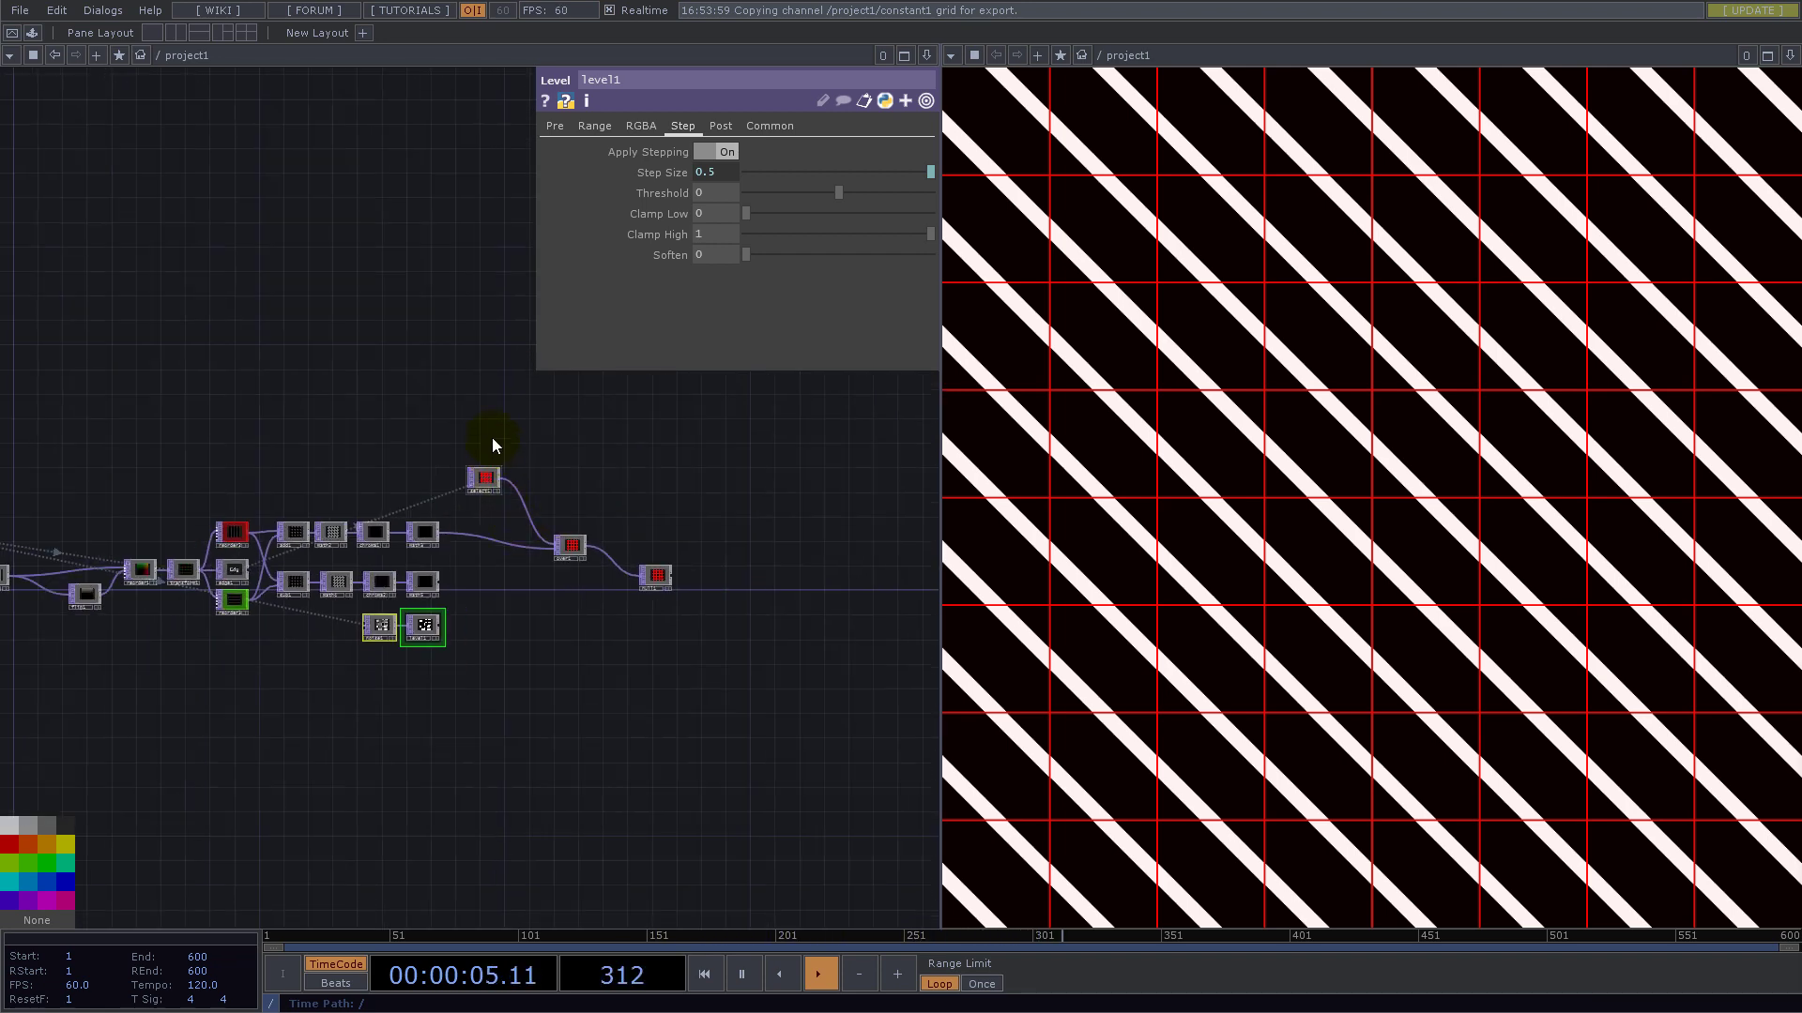
pyautogui.moveTo(492, 438); pyautogui.dragTo(690, 607, button='right')
pyautogui.moveTo(570, 547); pyautogui.dragTo(850, 541)
# - Add a Multiply TOP fed by level1 and connect math3 as its second input
pyautogui.scroll(7, 328, 591)
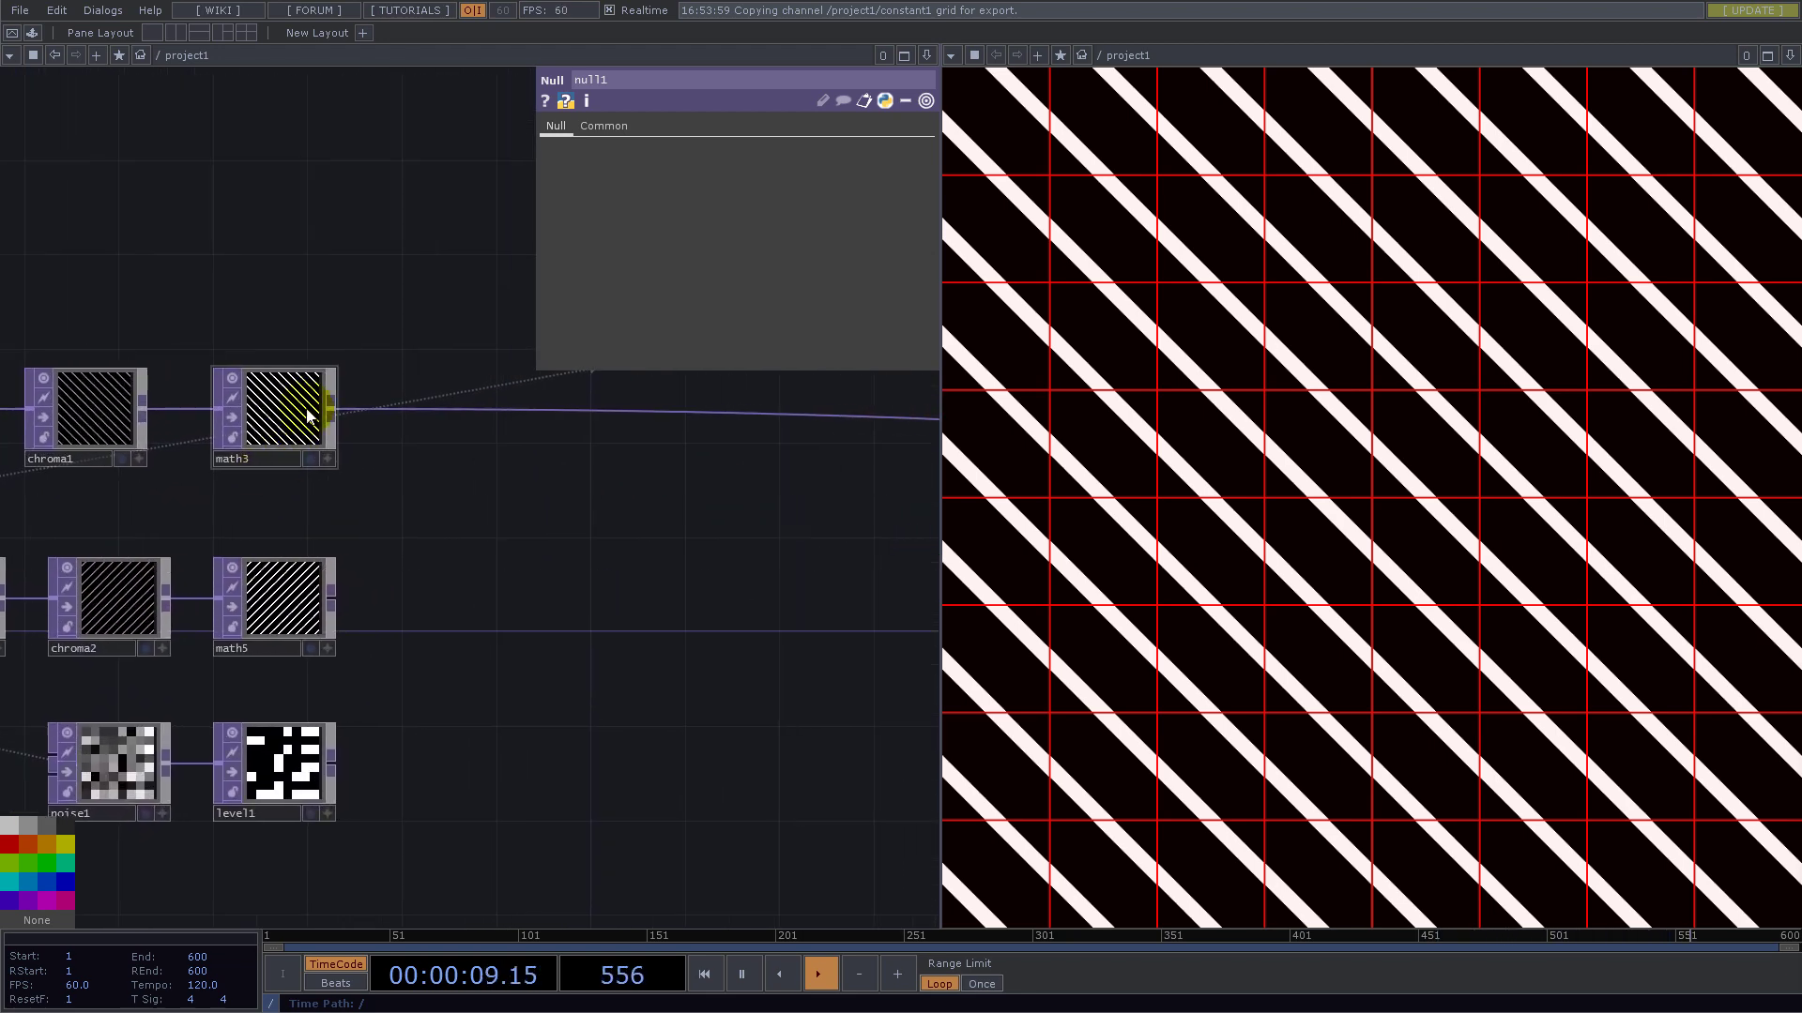
pyautogui.scroll(3, 288, 489)
pyautogui.scroll(-3, 422, 623)
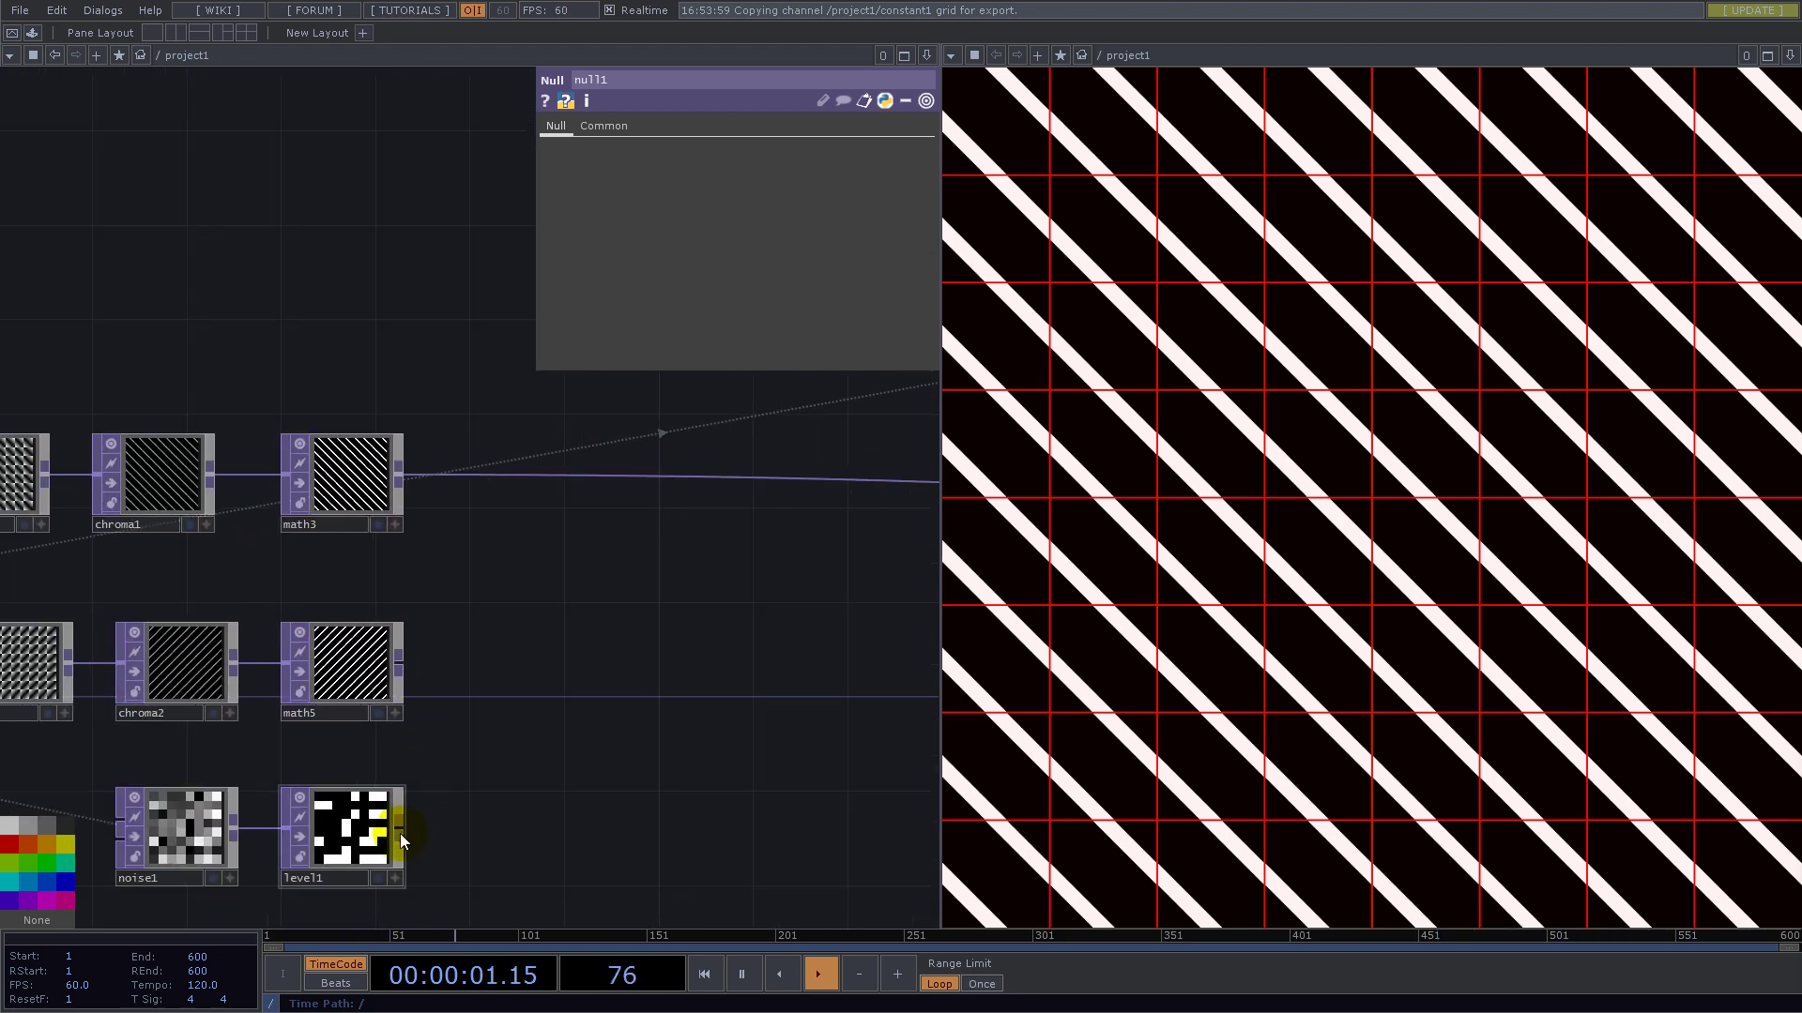
pyautogui.rightClick(400, 830)
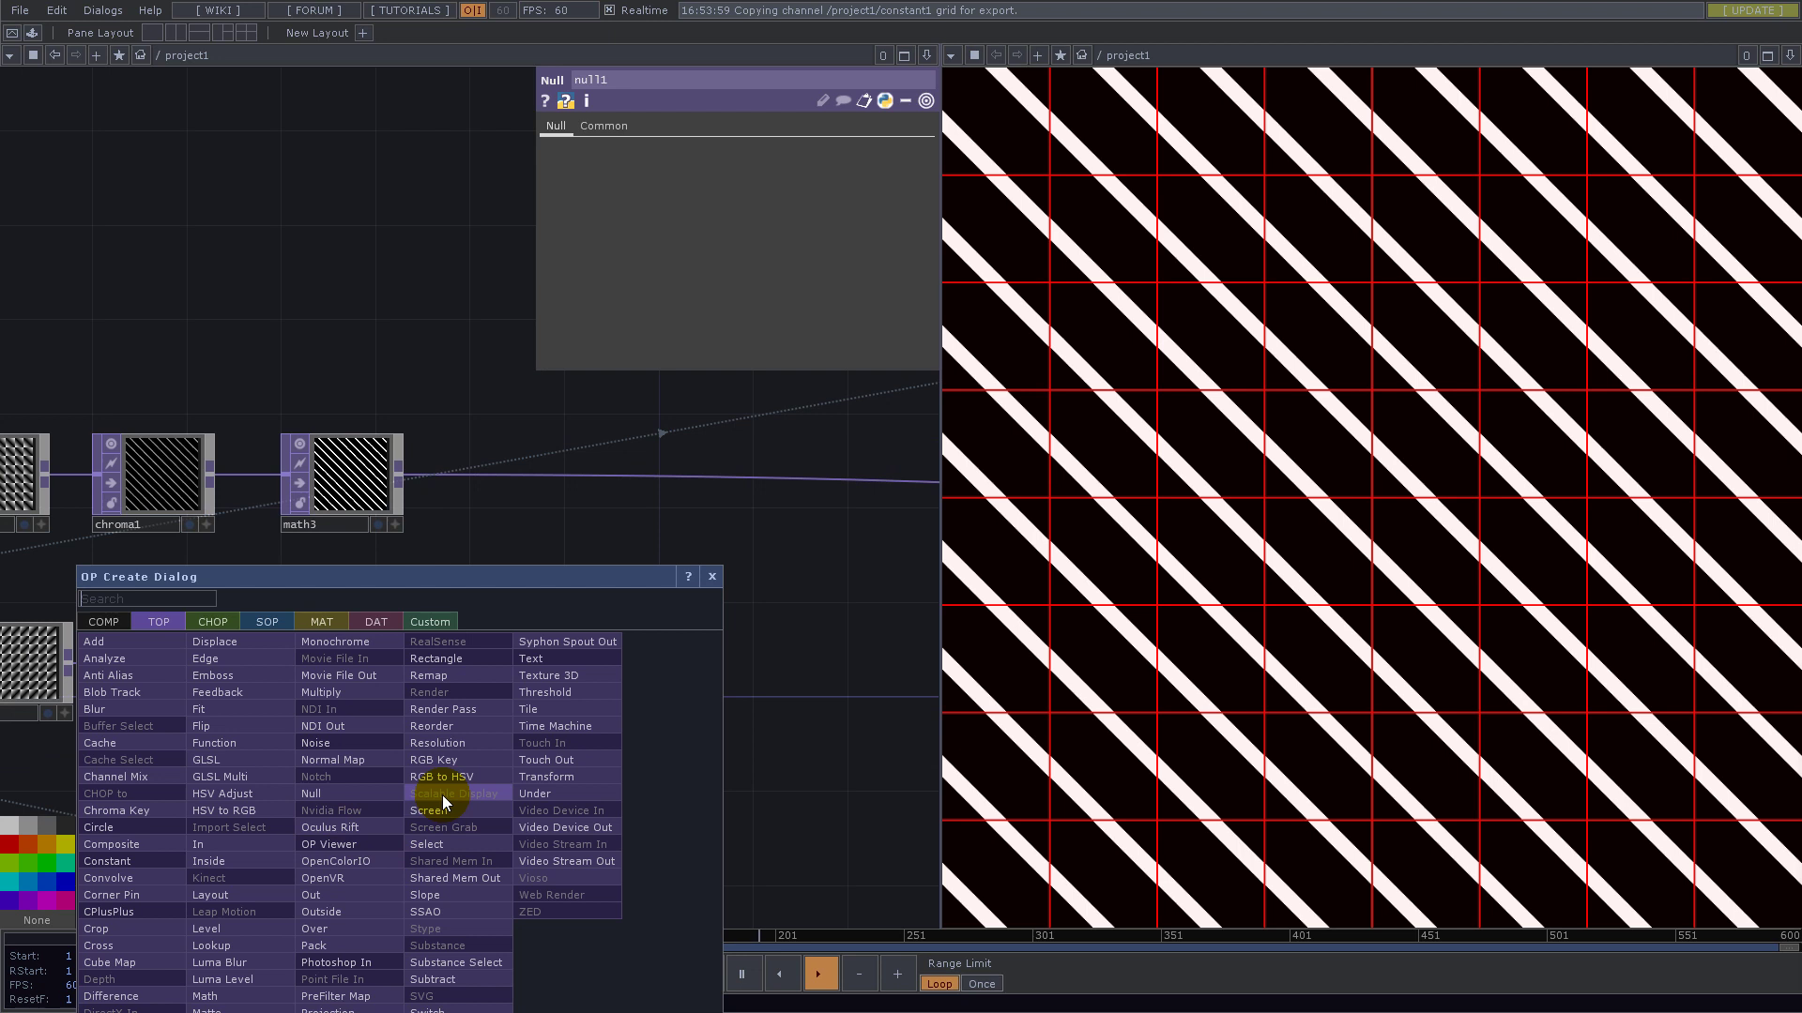
pyautogui.write('mult')
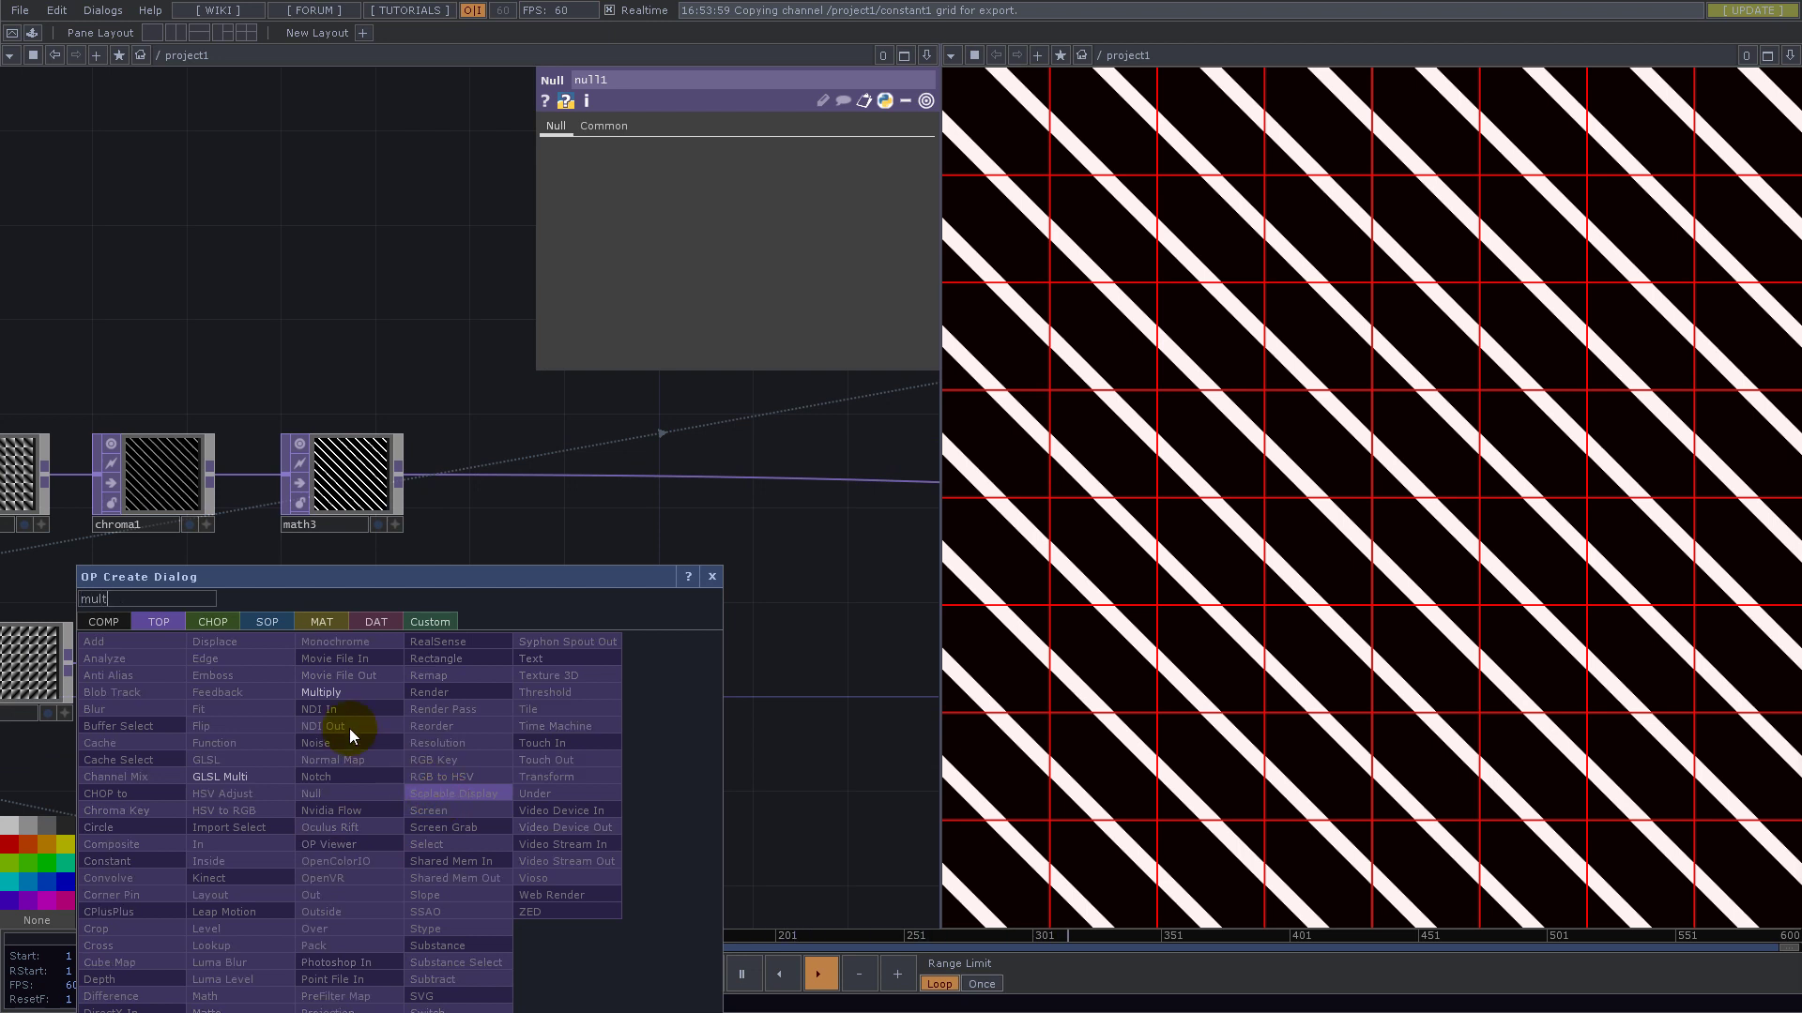
pyautogui.click(335, 695)
pyautogui.click(625, 526)
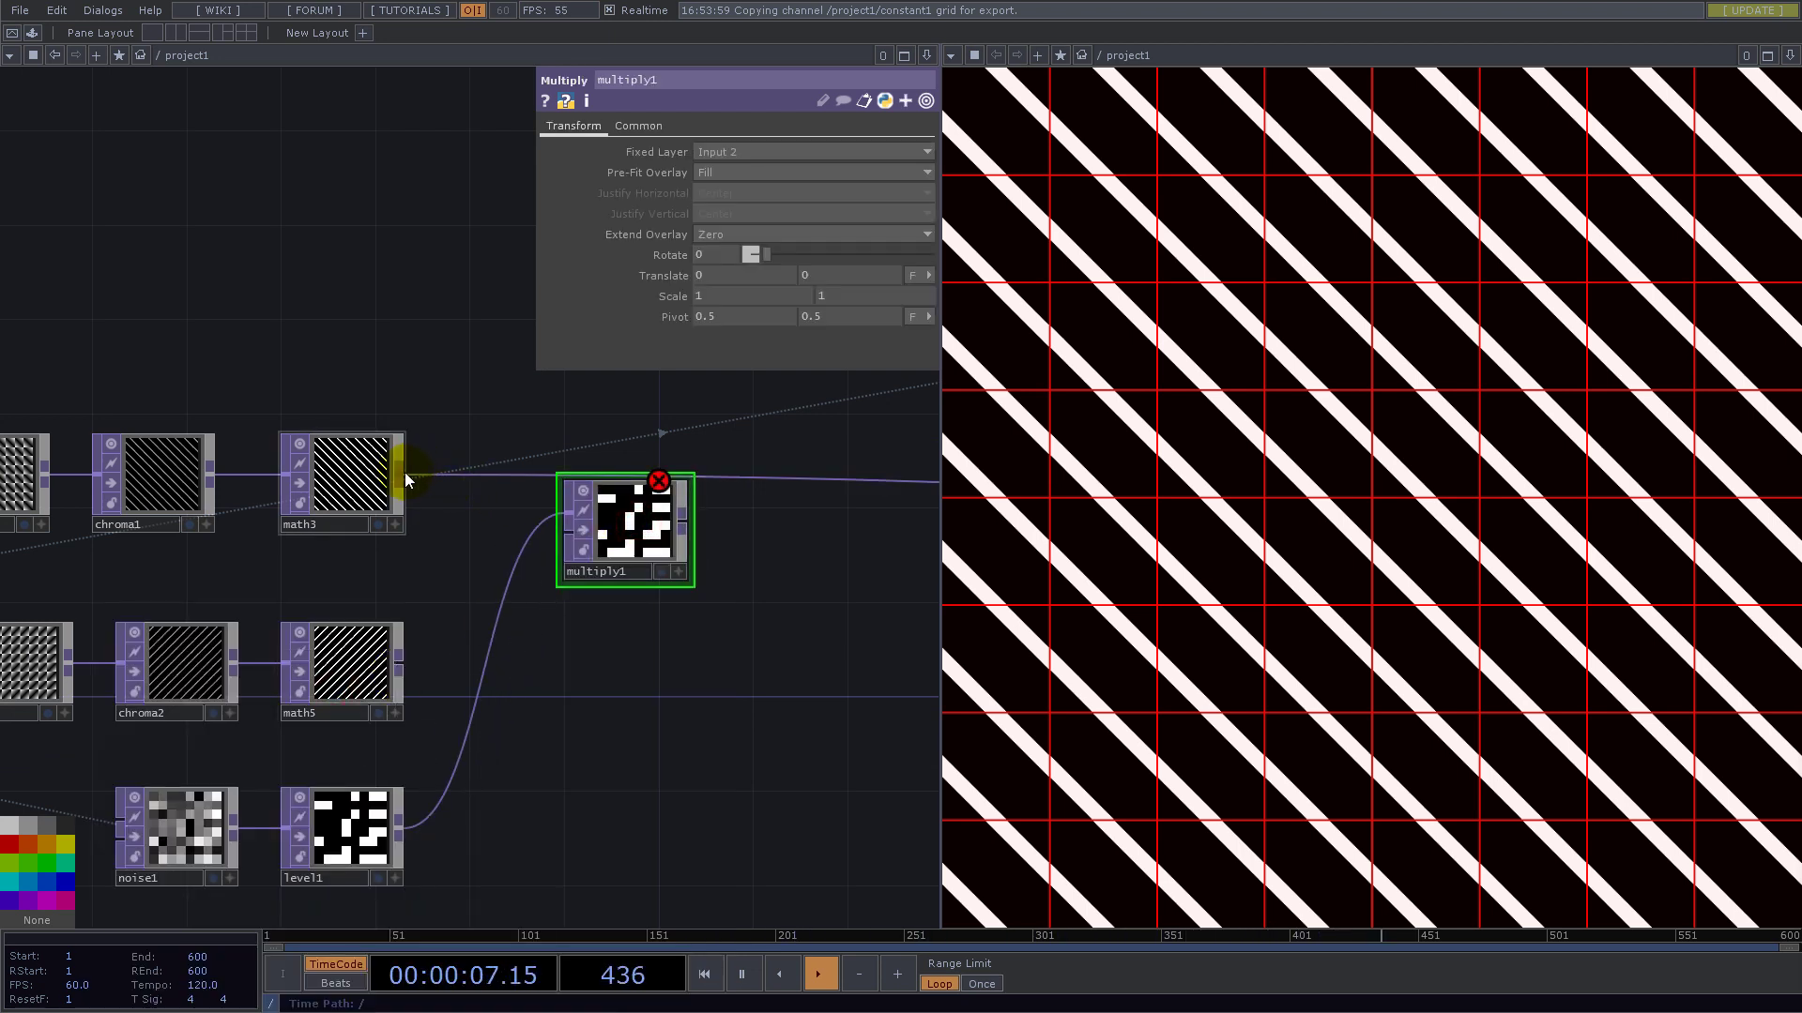
pyautogui.moveTo(400, 471); pyautogui.dragTo(569, 534)
pyautogui.click(646, 518)
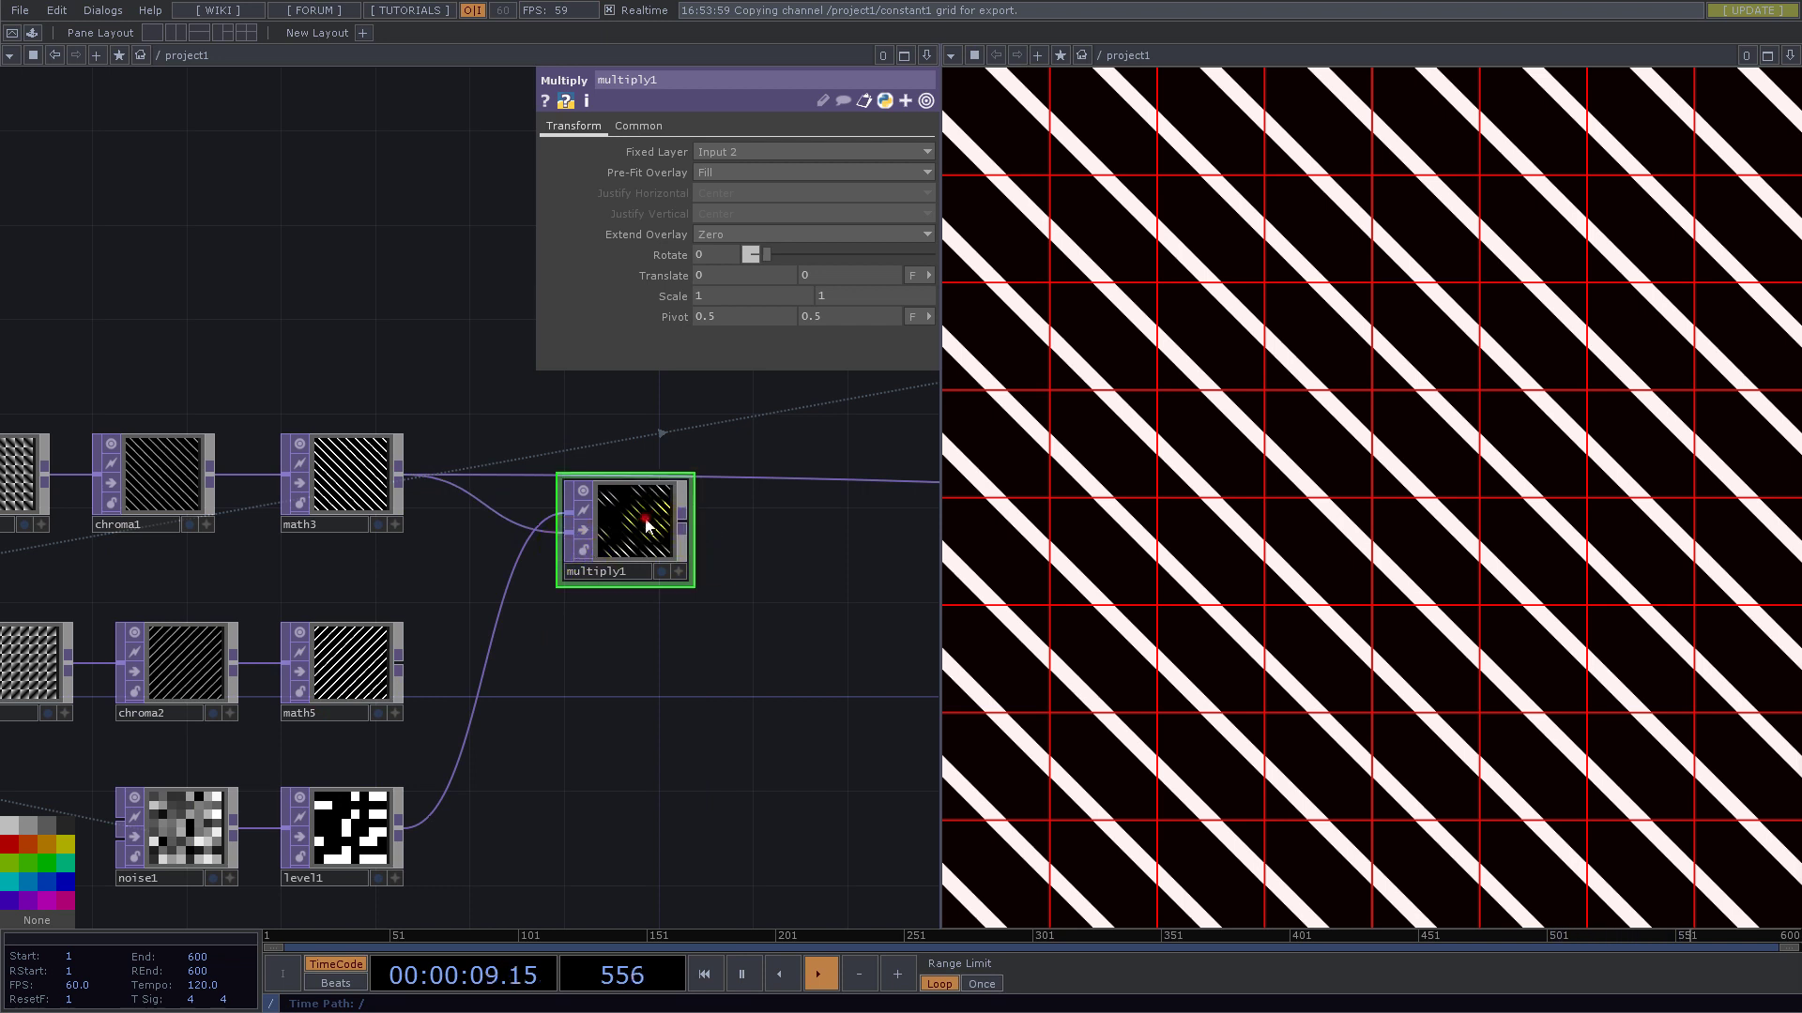
# - Set multiply1's Input and Viewer Smoothness to Nearest Pixel and route its output to over1 in place of math3
pyautogui.click(638, 126)
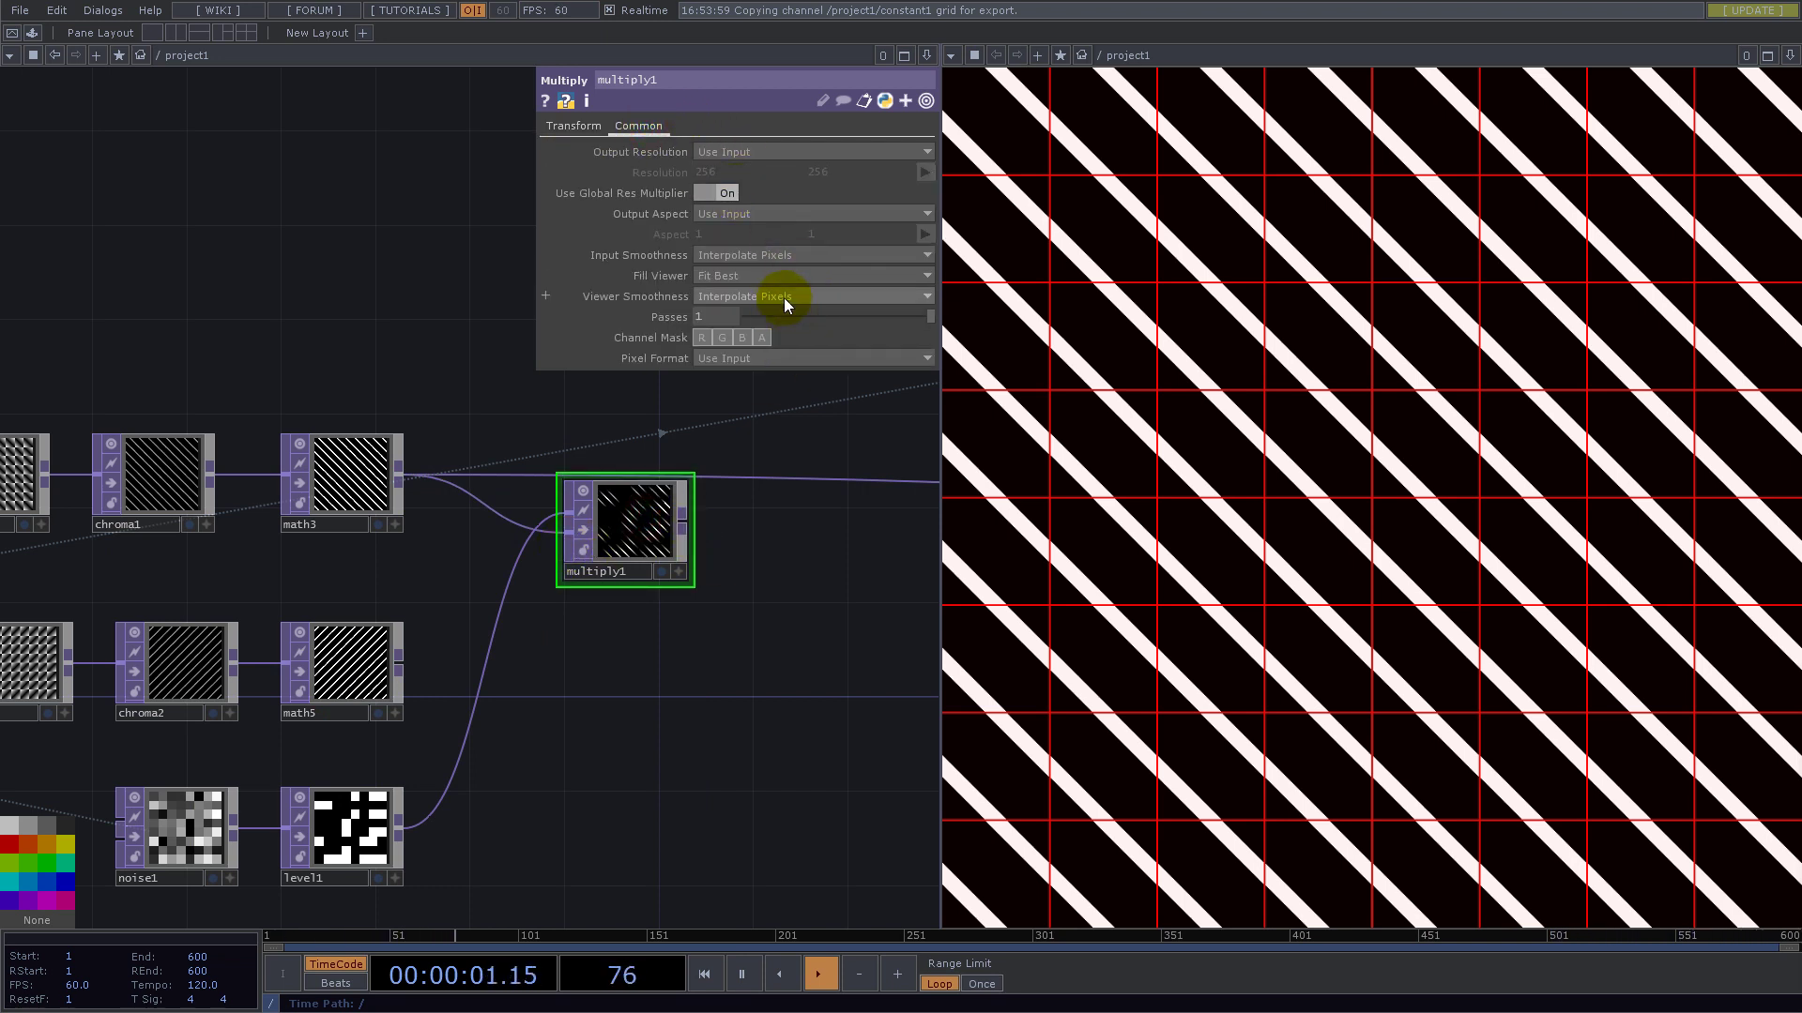
pyautogui.click(784, 253)
pyautogui.click(773, 274)
pyautogui.click(781, 297)
pyautogui.click(779, 315)
pyautogui.click(683, 522)
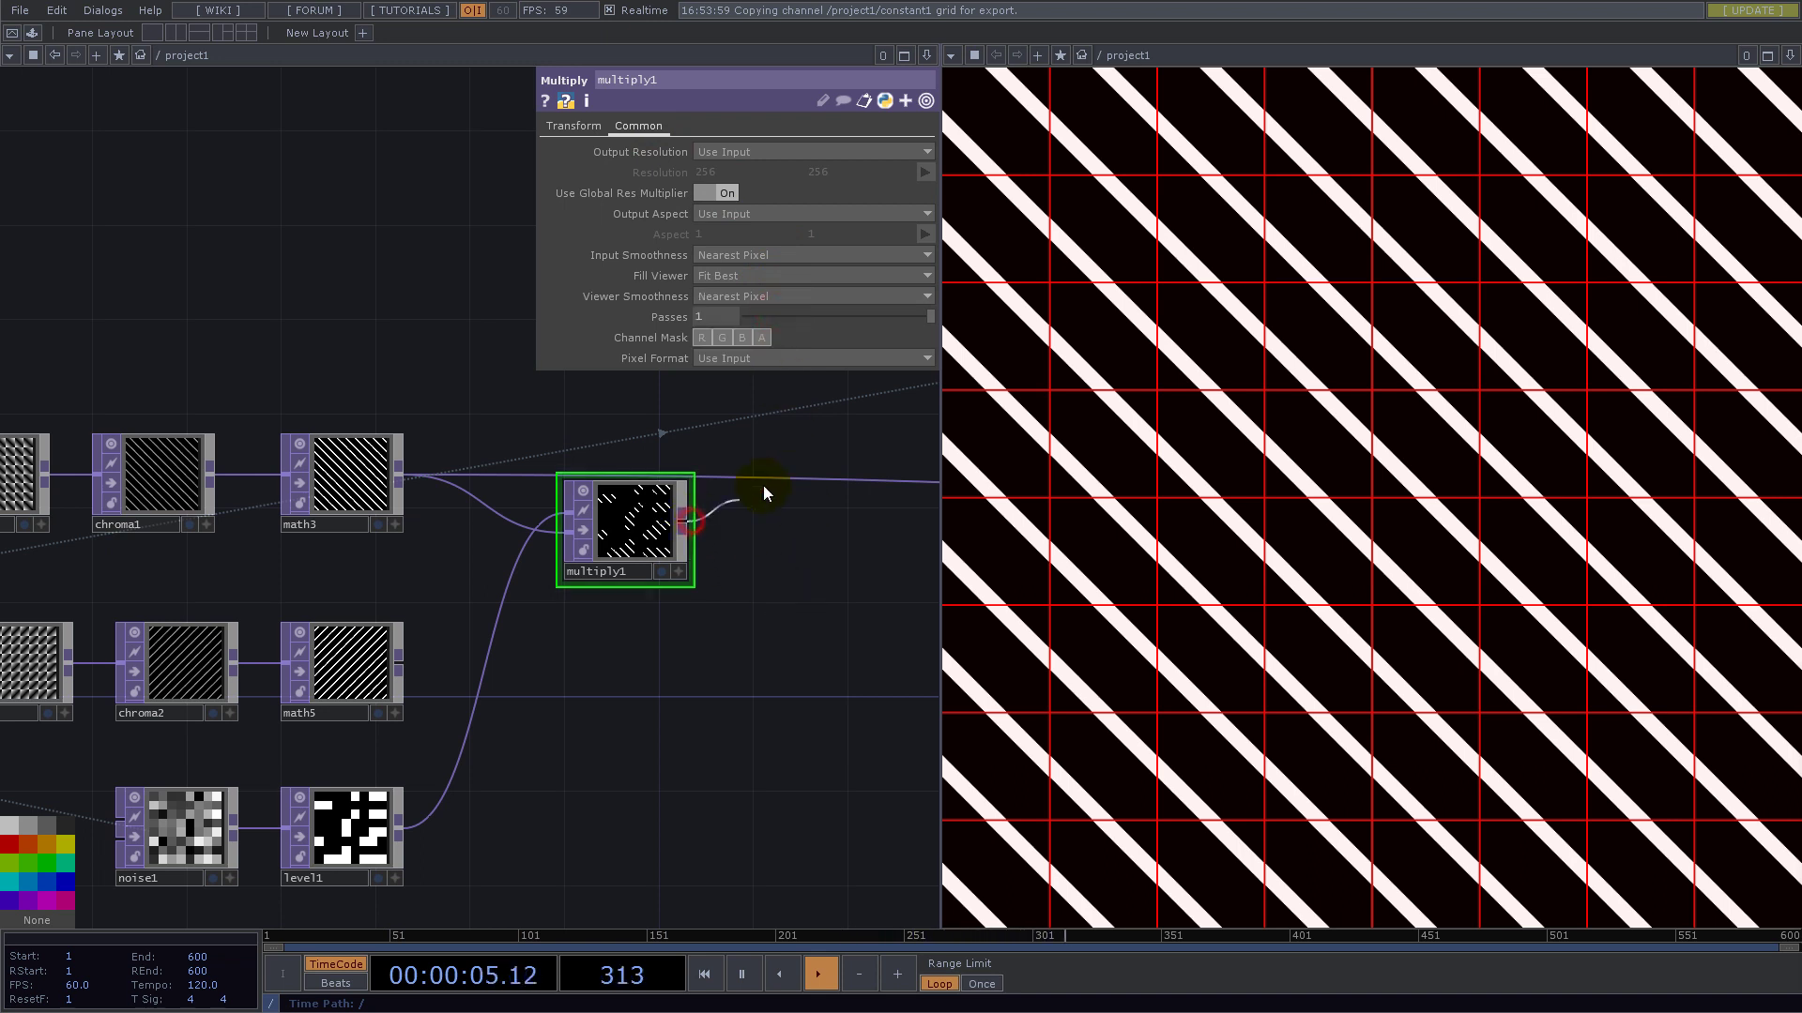
pyautogui.click(772, 477)
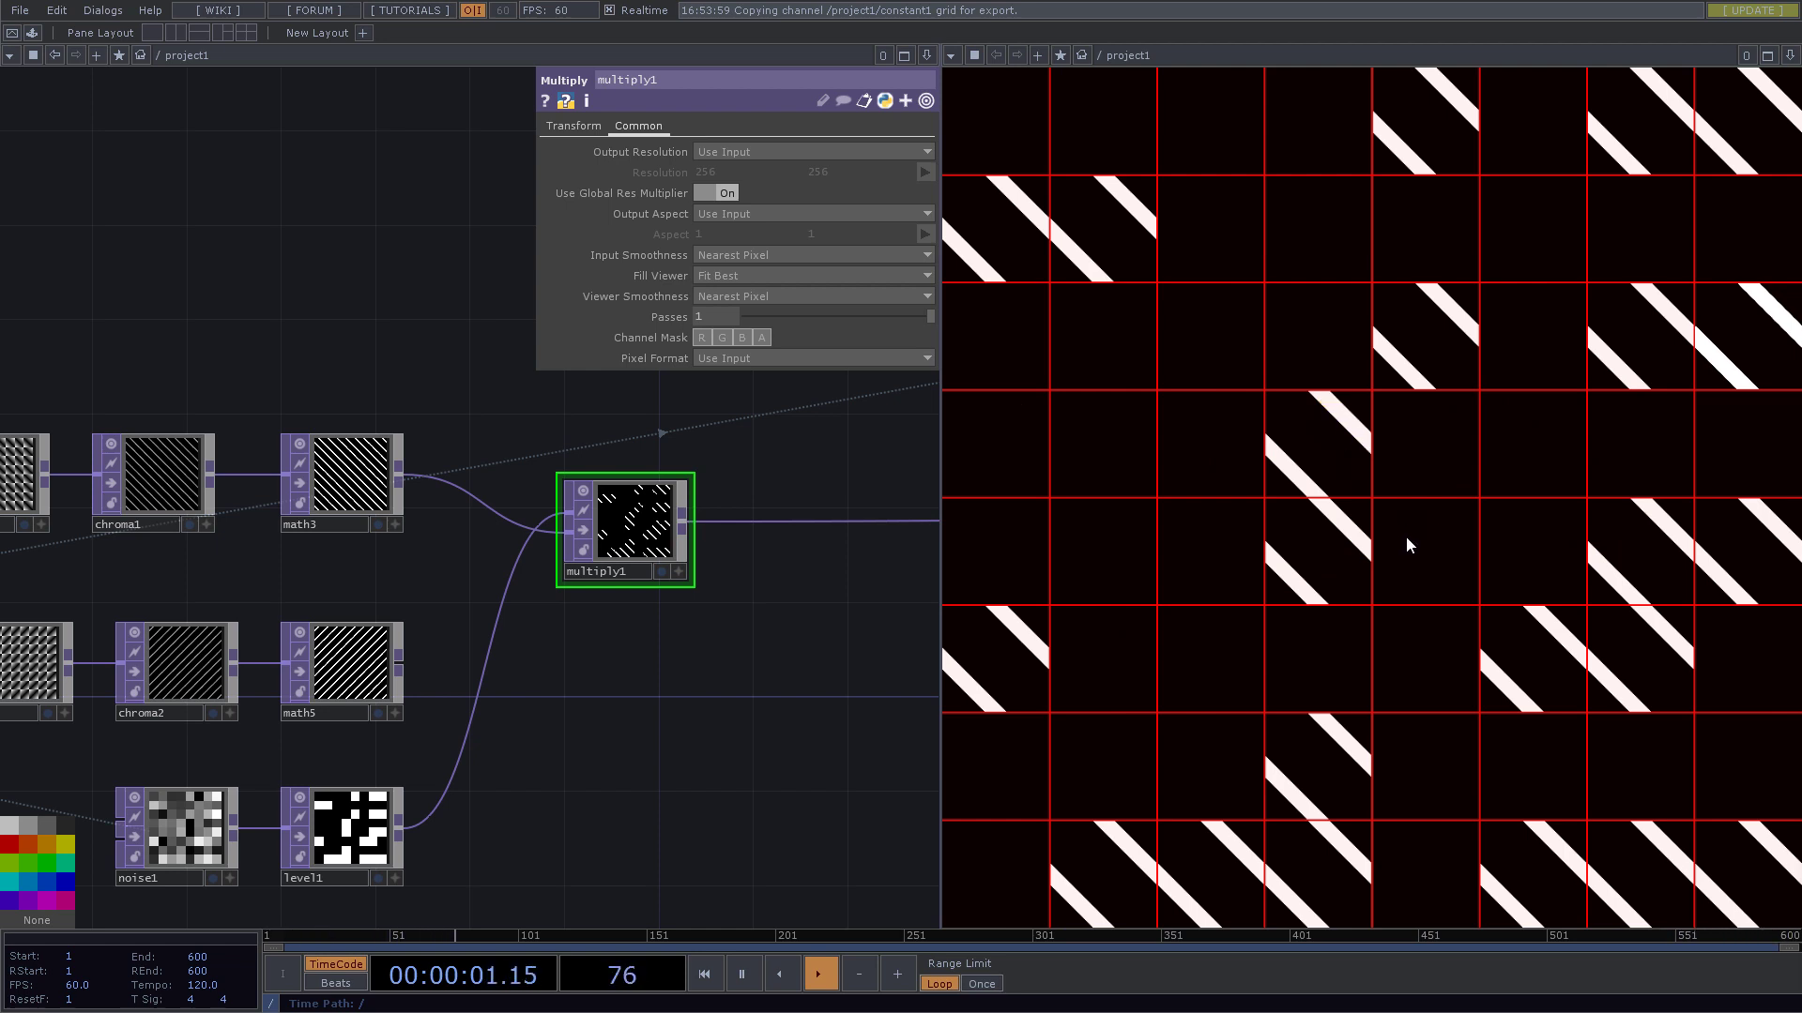
# - Branch a second Level TOP off level1's output and place it beside level1
pyautogui.rightClick(403, 829)
pyautogui.write('lev')
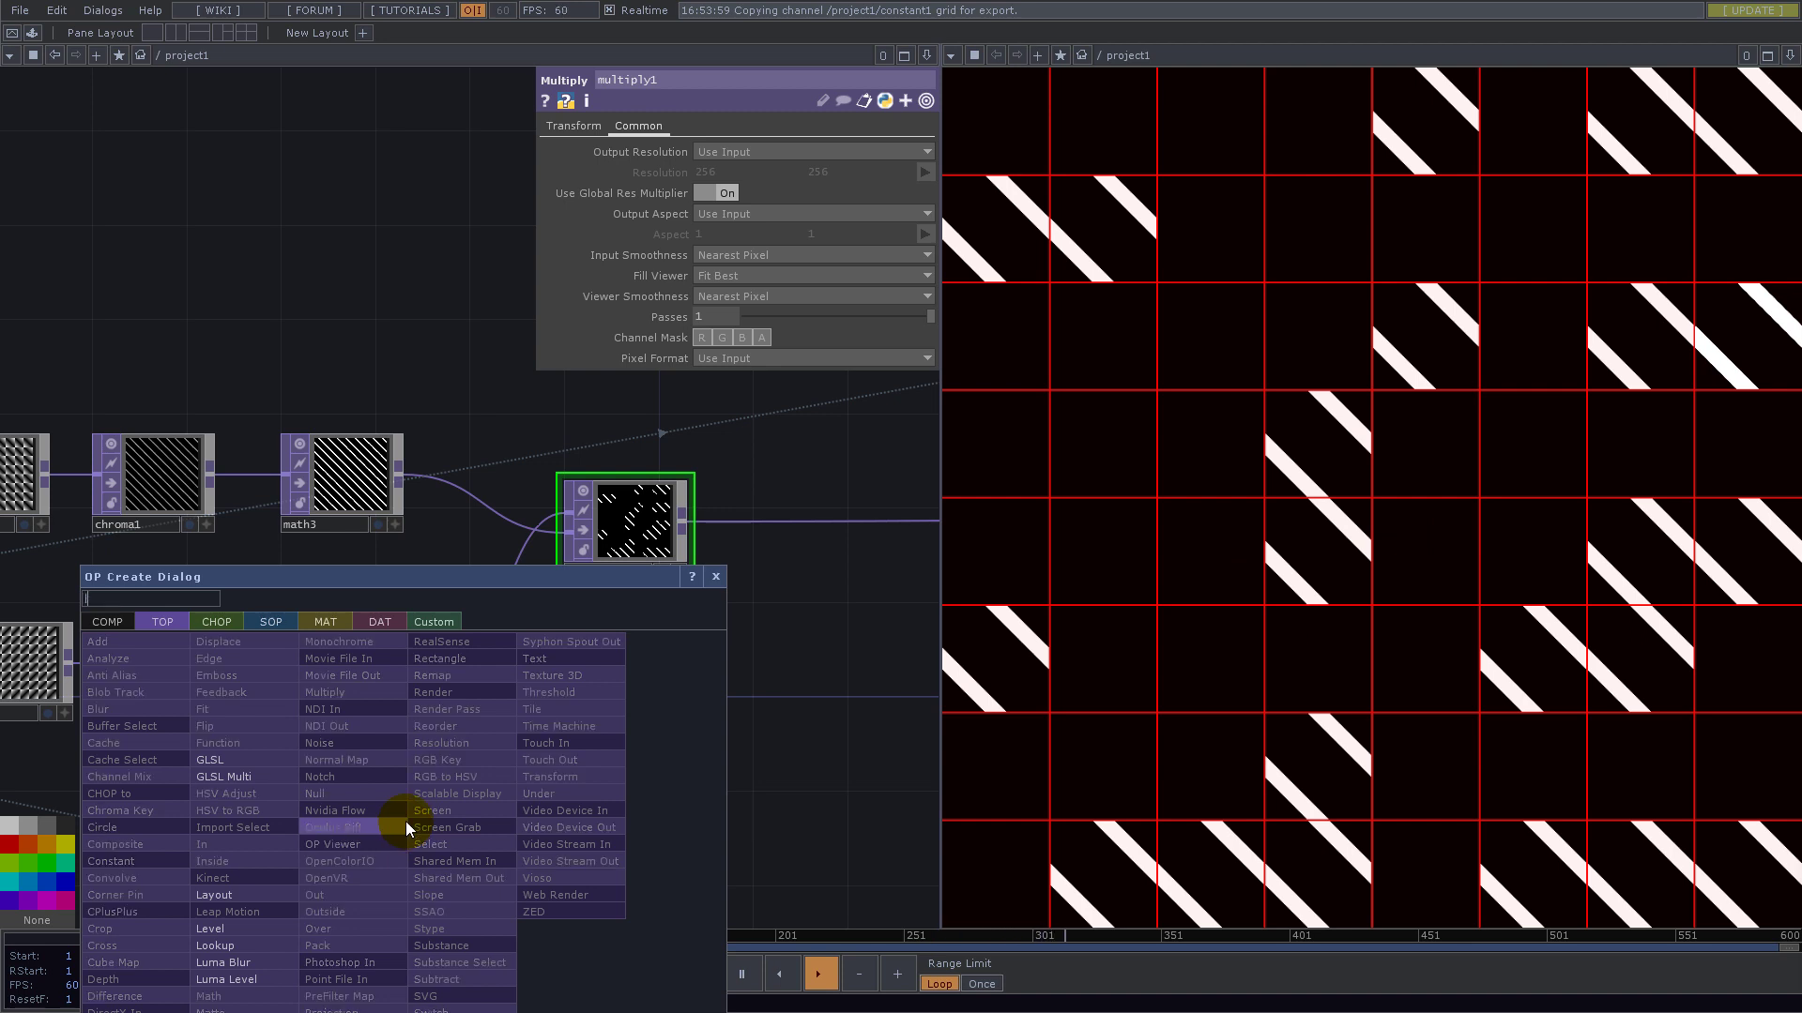
pyautogui.click(215, 931)
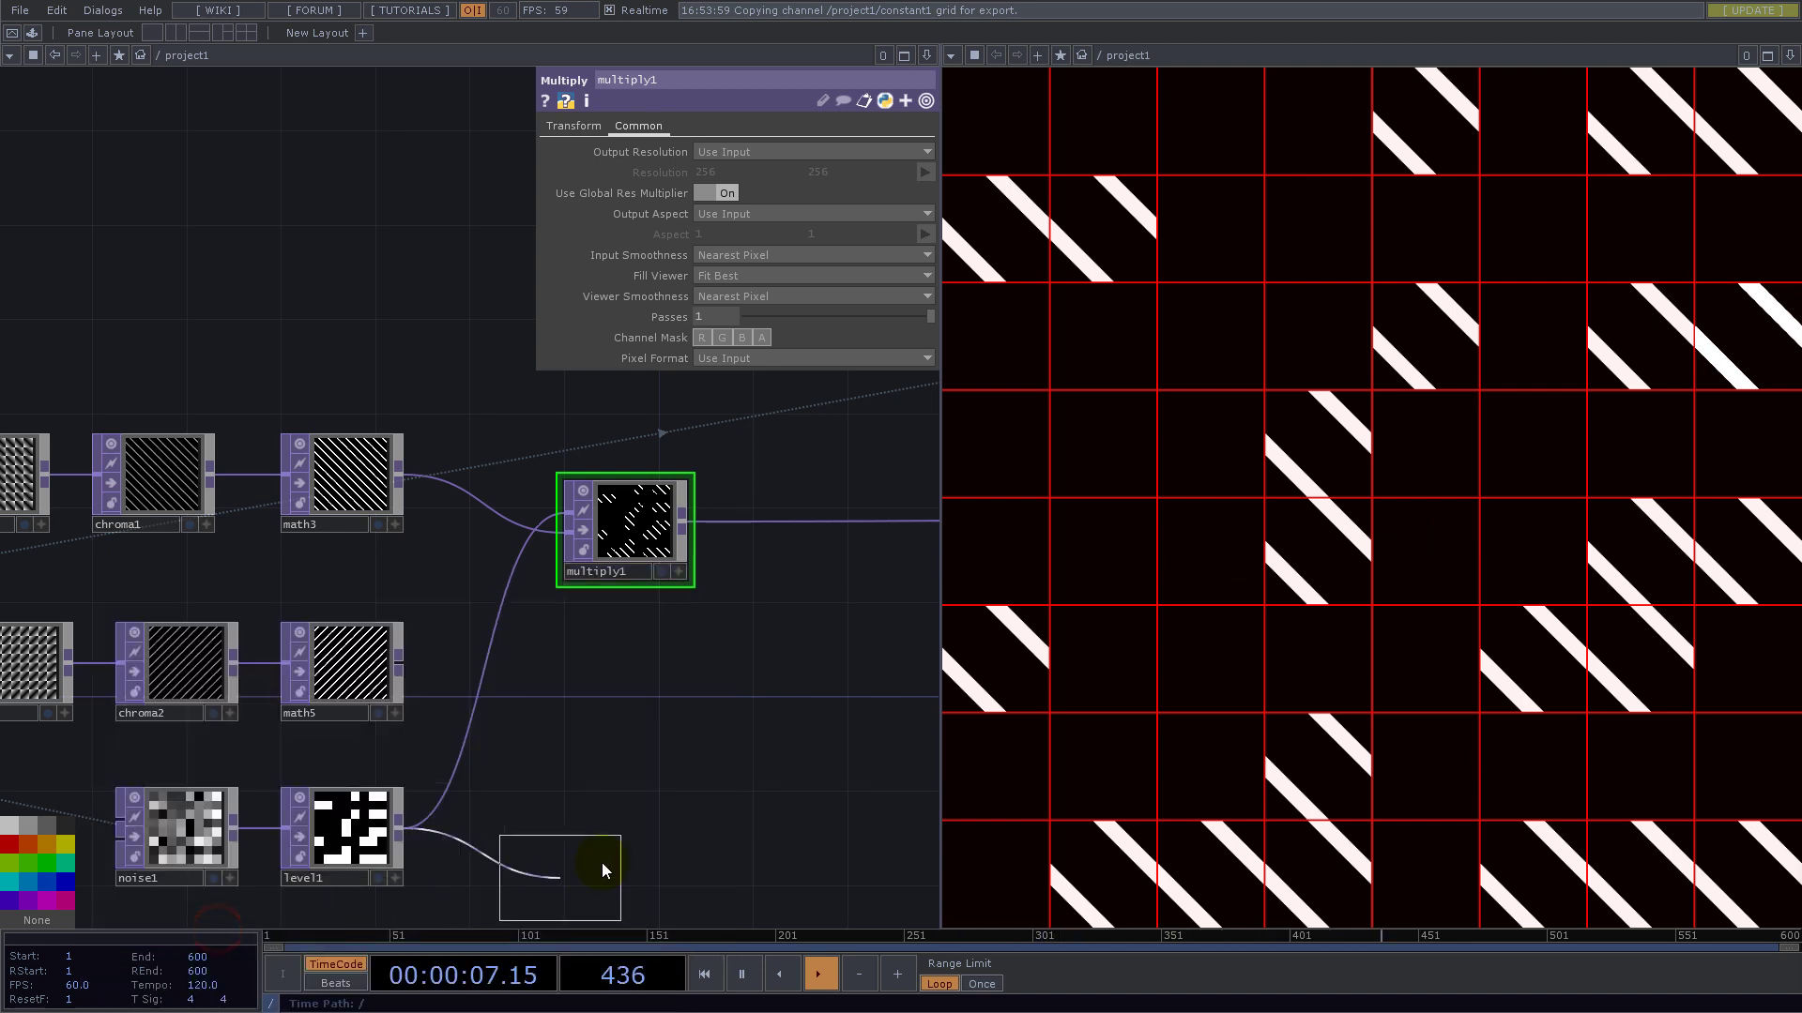
pyautogui.click(559, 839)
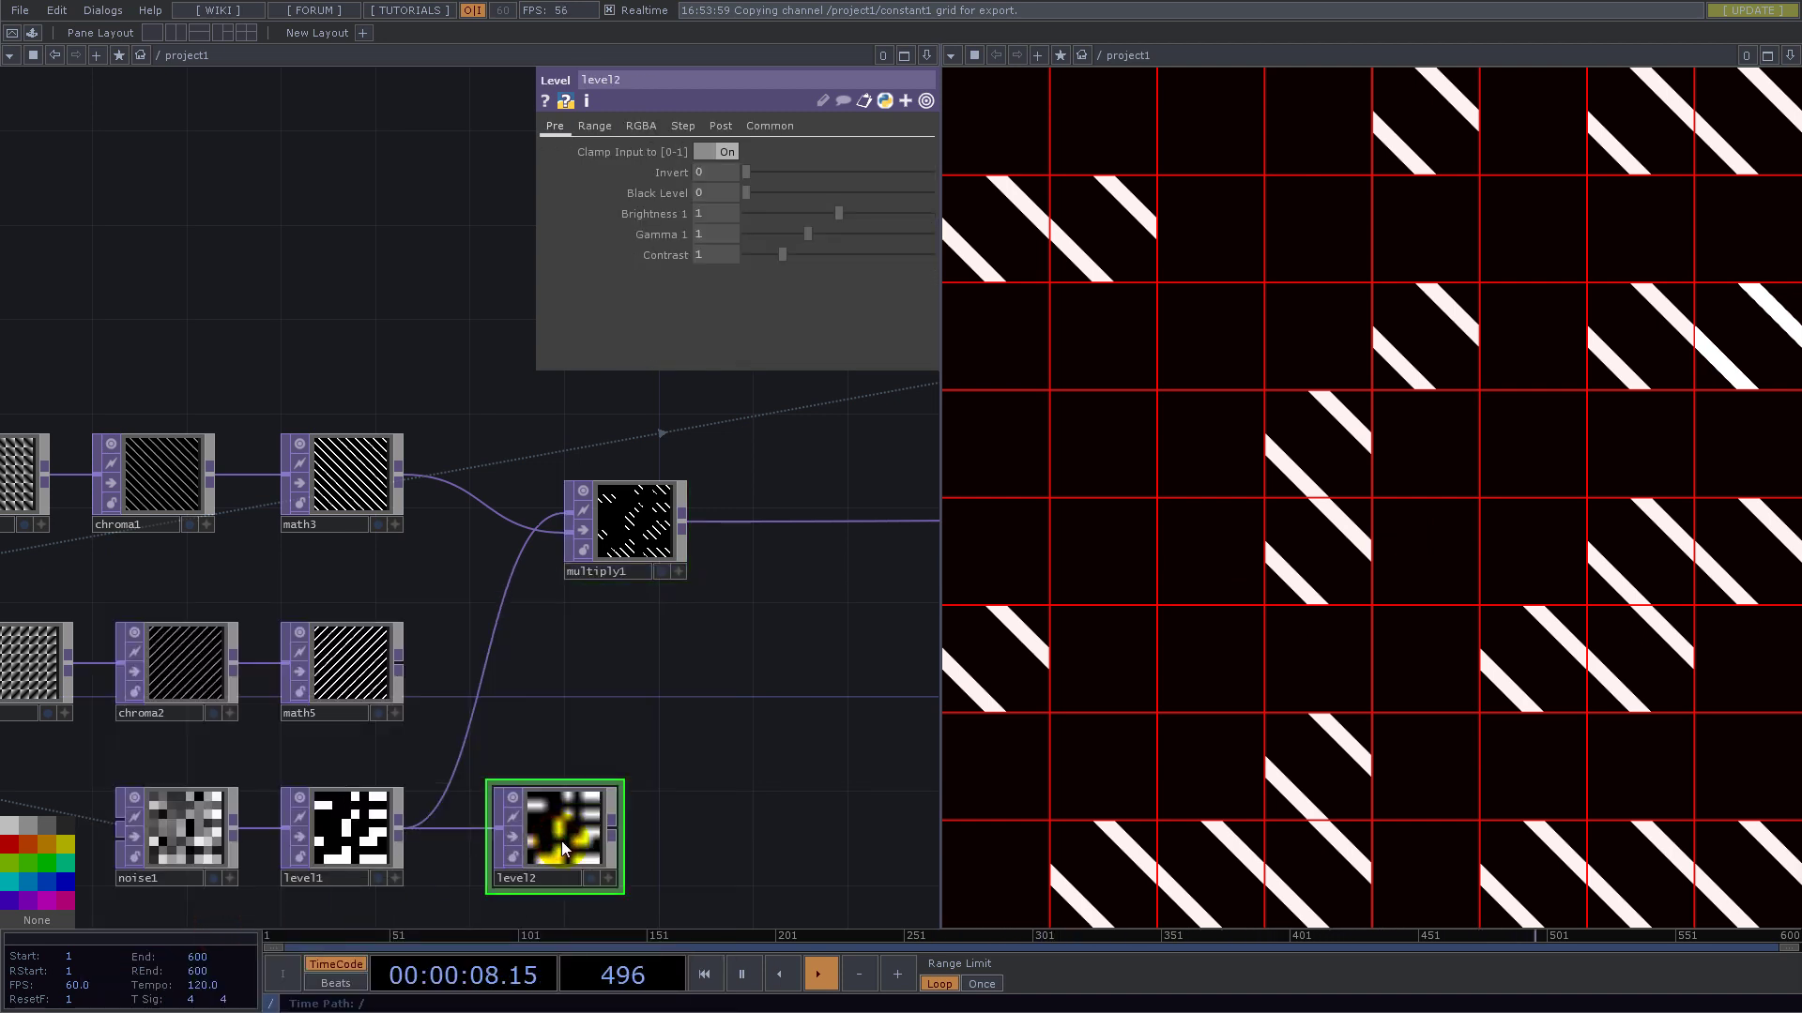
# - Set the Input Smoothness of level2 to Nearest Pixel
pyautogui.click(767, 127)
pyautogui.click(773, 256)
pyautogui.click(756, 273)
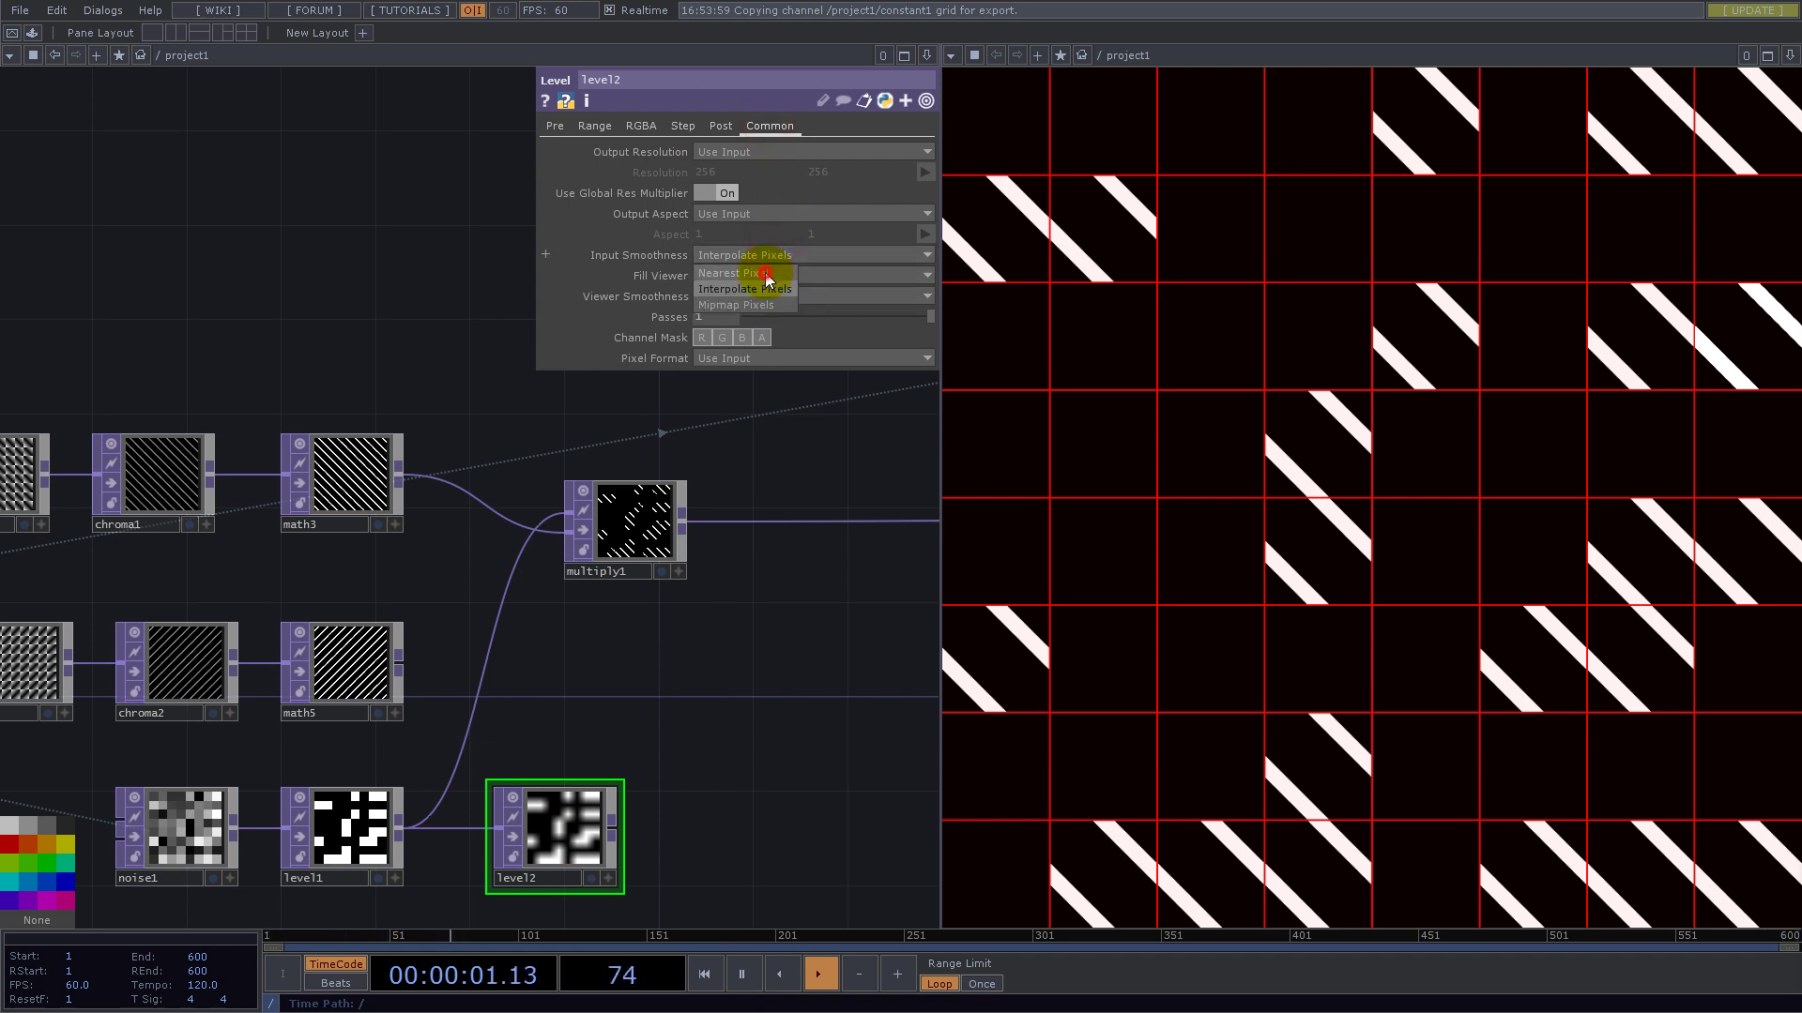
# - Set level2's Viewer Smoothness to Nearest Pixel and its Invert value to 1
pyautogui.click(762, 295)
pyautogui.click(758, 314)
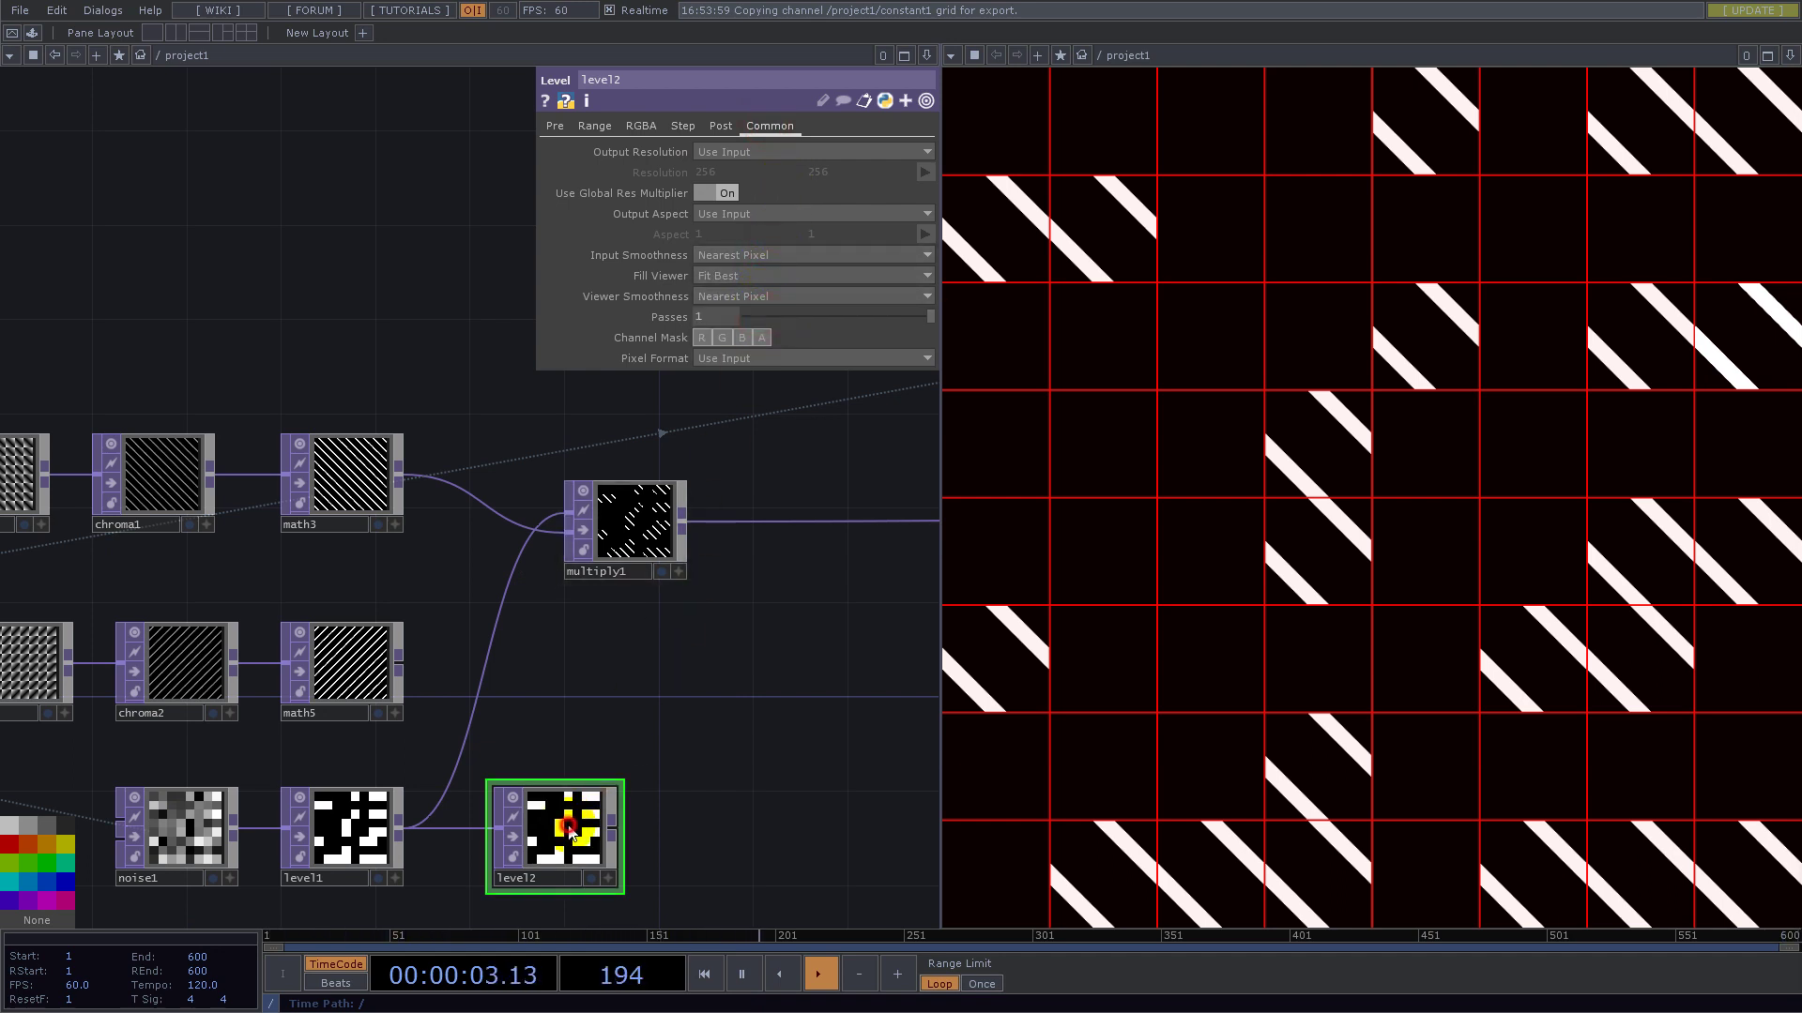
pyautogui.click(558, 130)
pyautogui.moveTo(746, 173); pyautogui.dragTo(1044, 188)
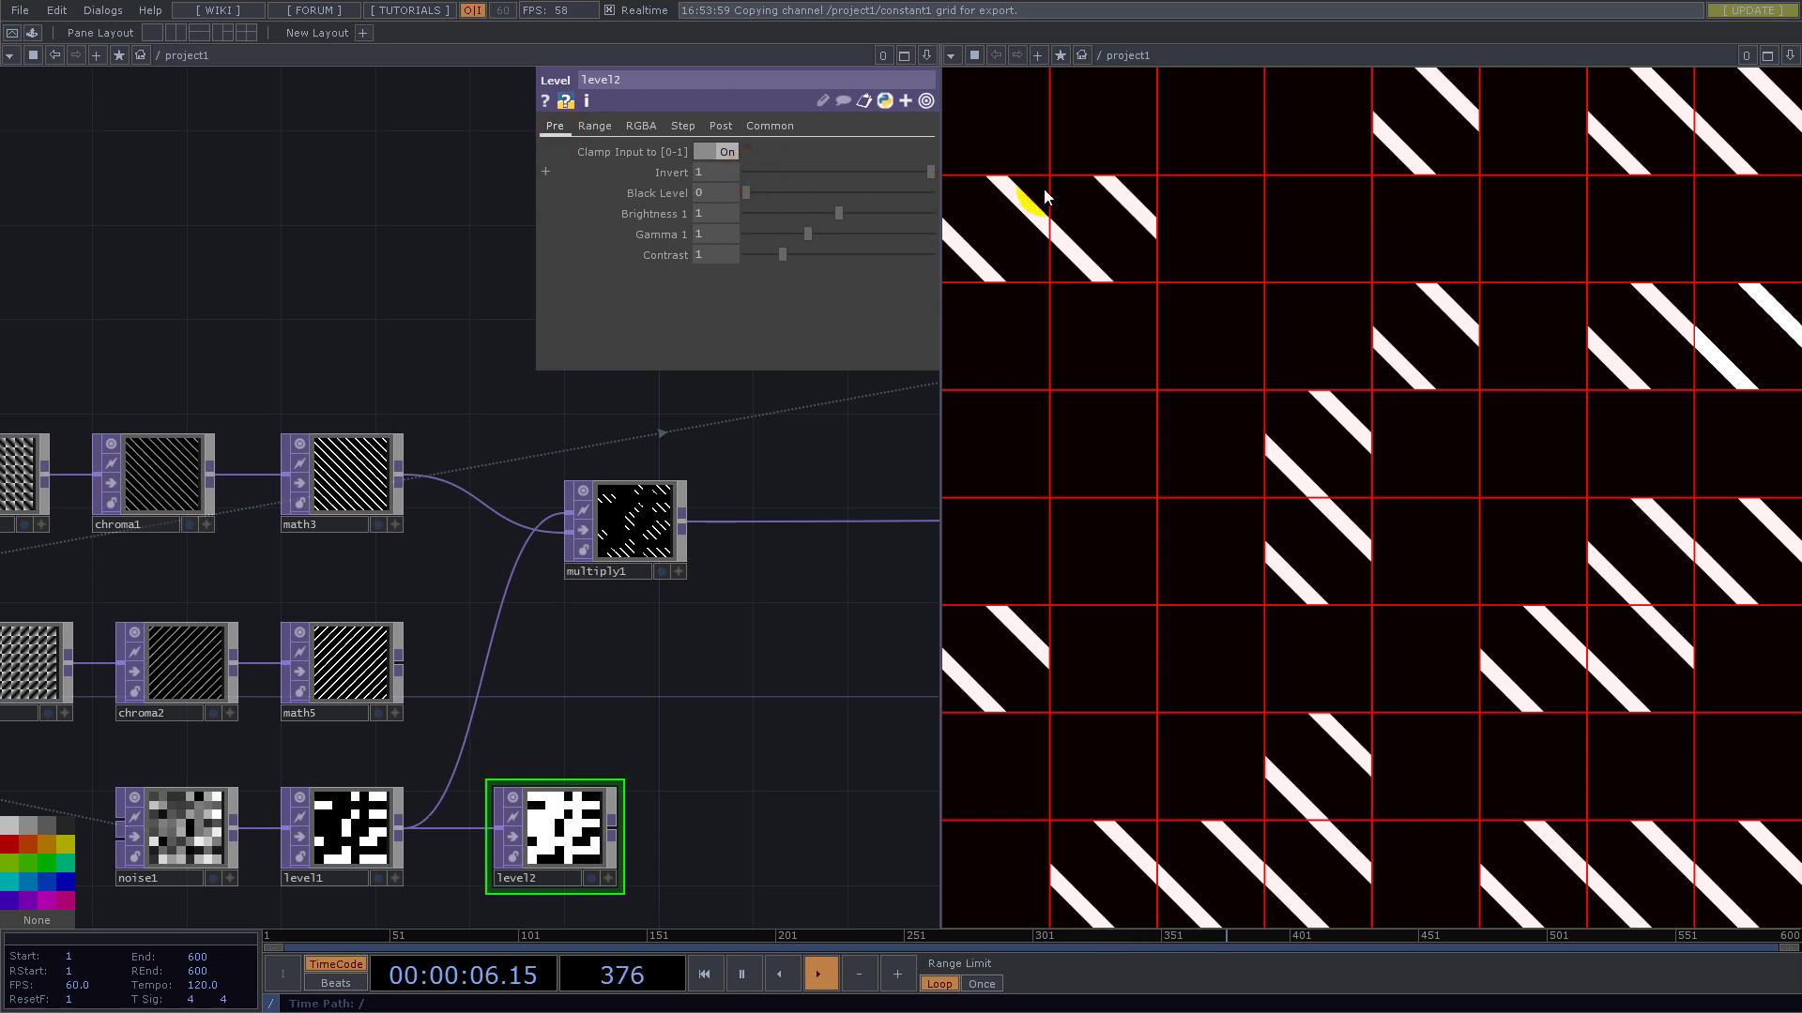
# - Add a Multiply TOP fed by level2 and connect math5 as its second input
pyautogui.click(613, 831)
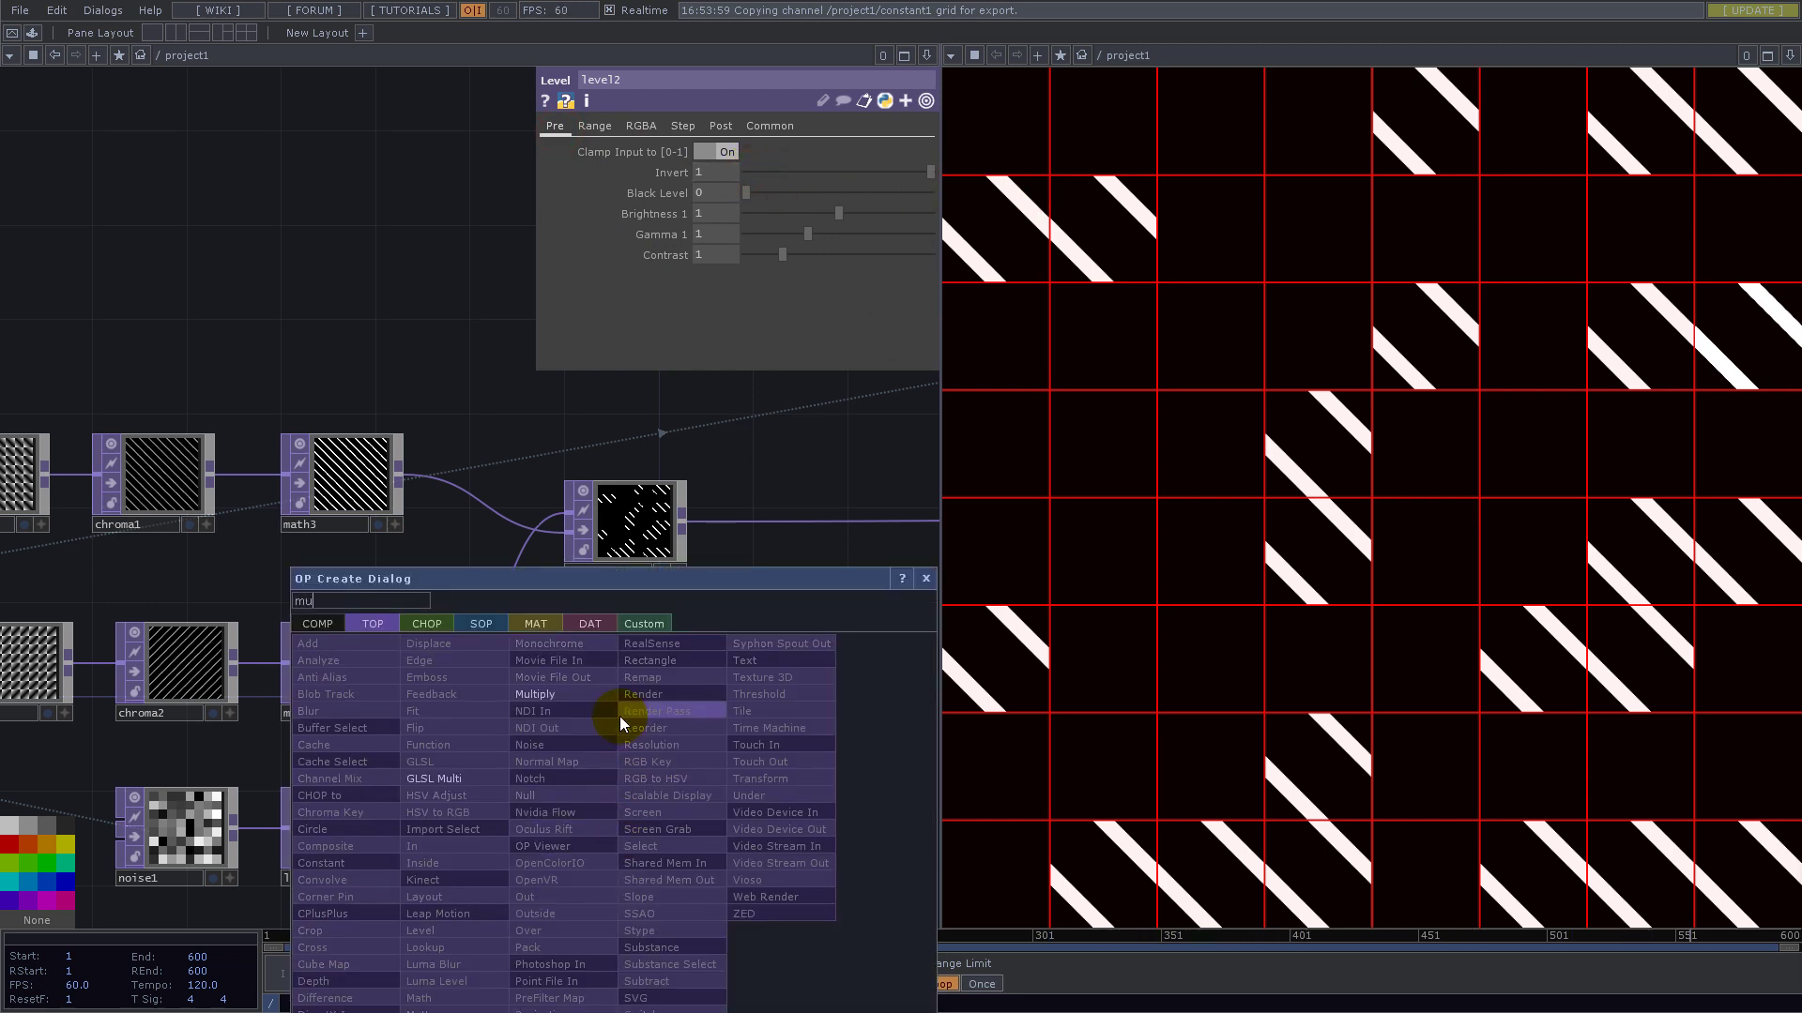
pyautogui.click(554, 695)
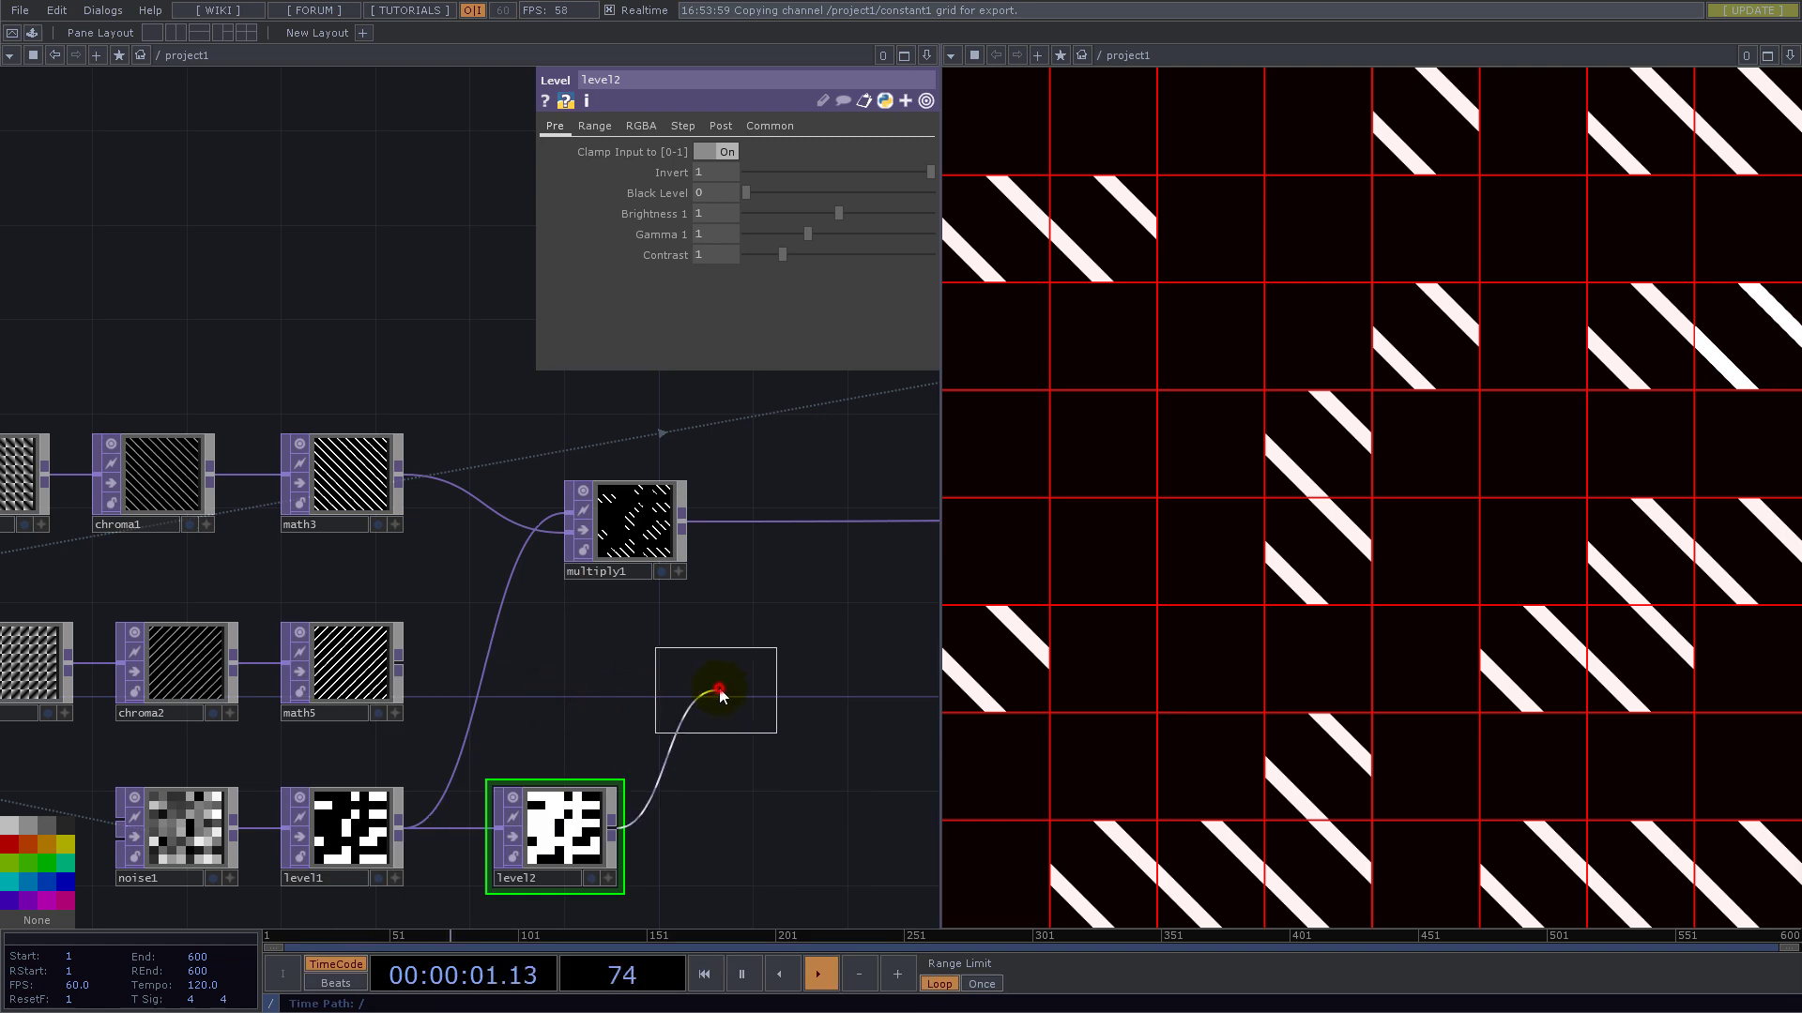
pyautogui.click(718, 690)
pyautogui.click(401, 664)
pyautogui.click(652, 678)
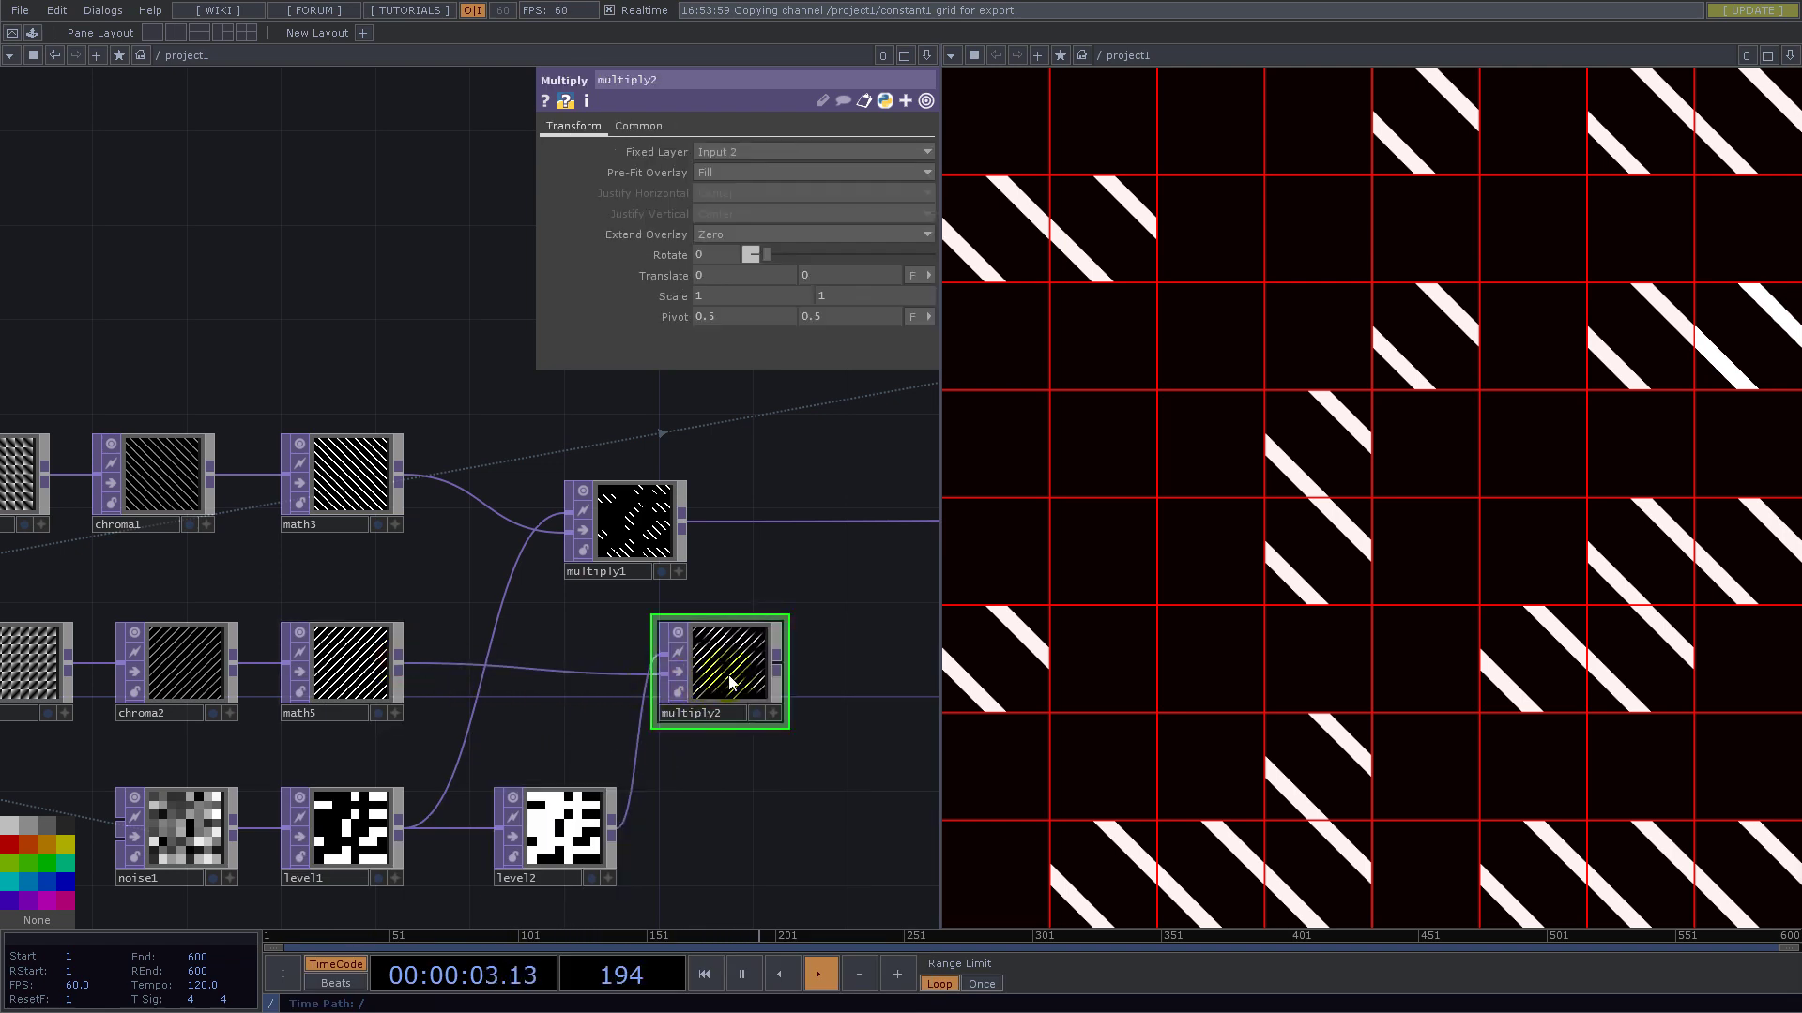
# - Set both the Input Smoothness and Viewer Smoothness of multiply2 to Nearest Pixel
pyautogui.click(643, 125)
pyautogui.click(793, 255)
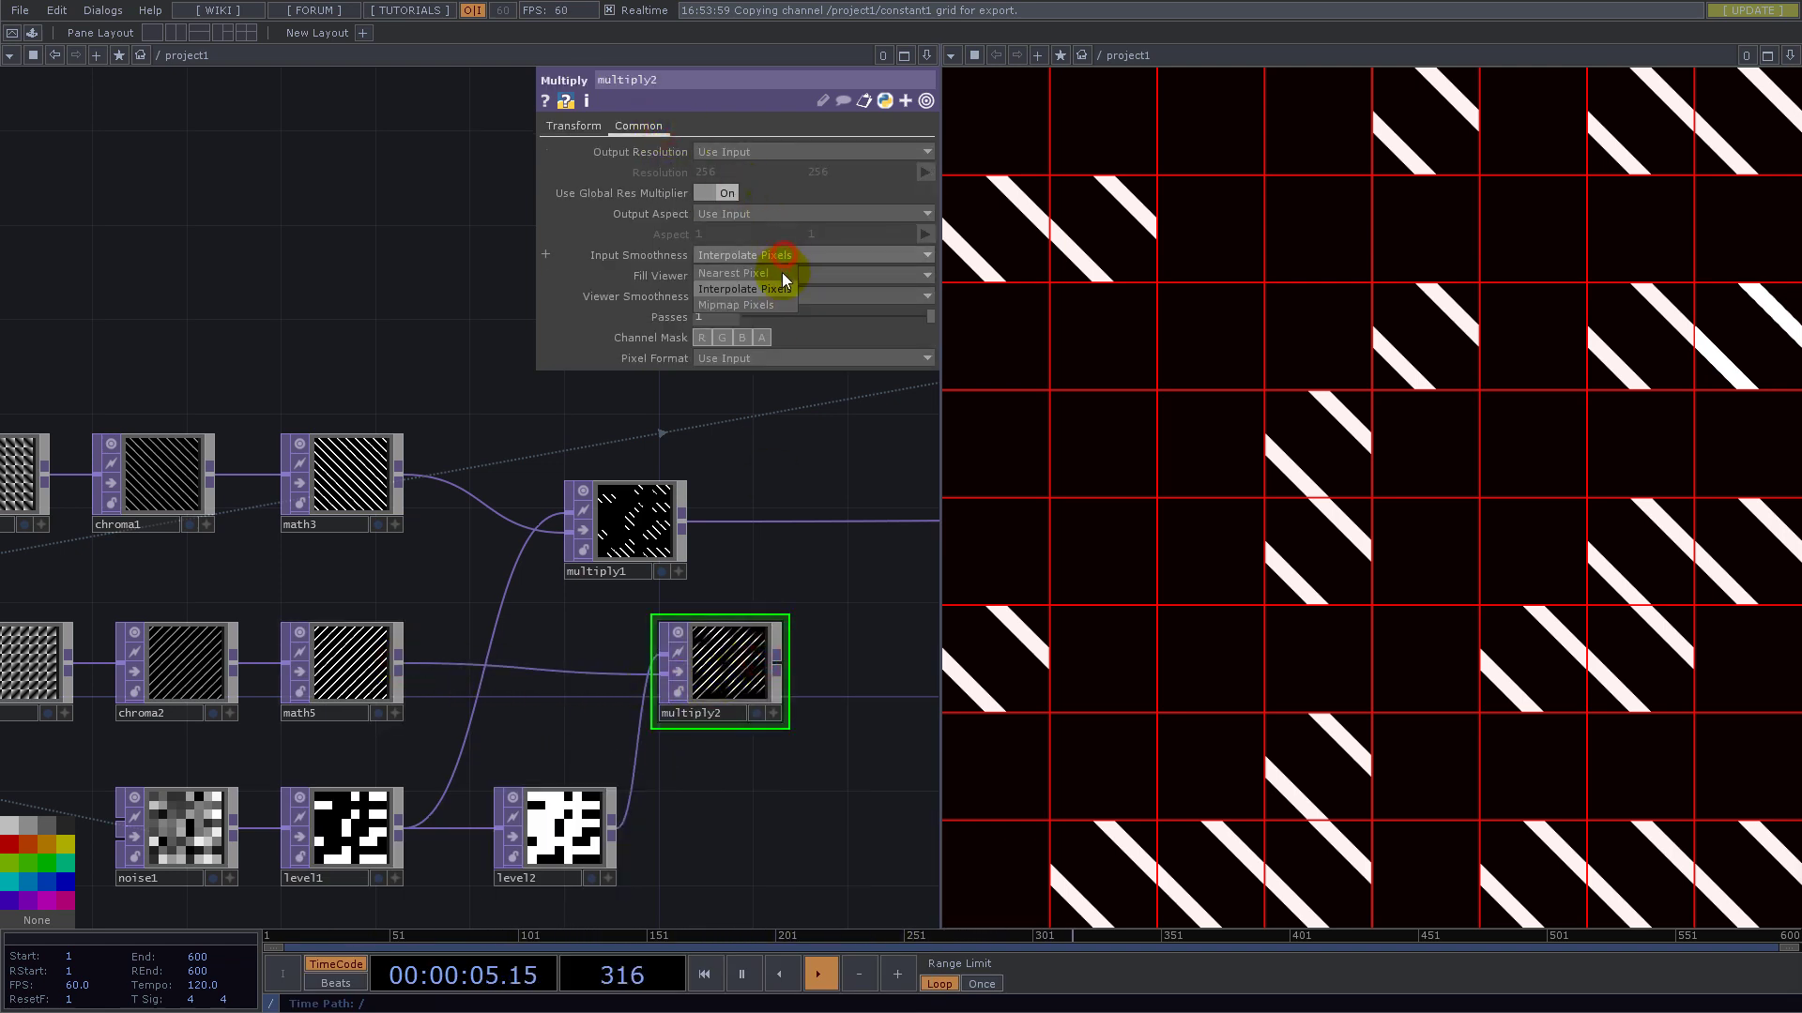
pyautogui.click(780, 274)
pyautogui.click(783, 297)
pyautogui.click(773, 313)
# - Combine multiply1 and multiply2 with an Add TOP and route its output to over1 in place of multiply1
pyautogui.moveTo(776, 576); pyautogui.dragTo(474, 543)
pyautogui.rightClick(433, 492)
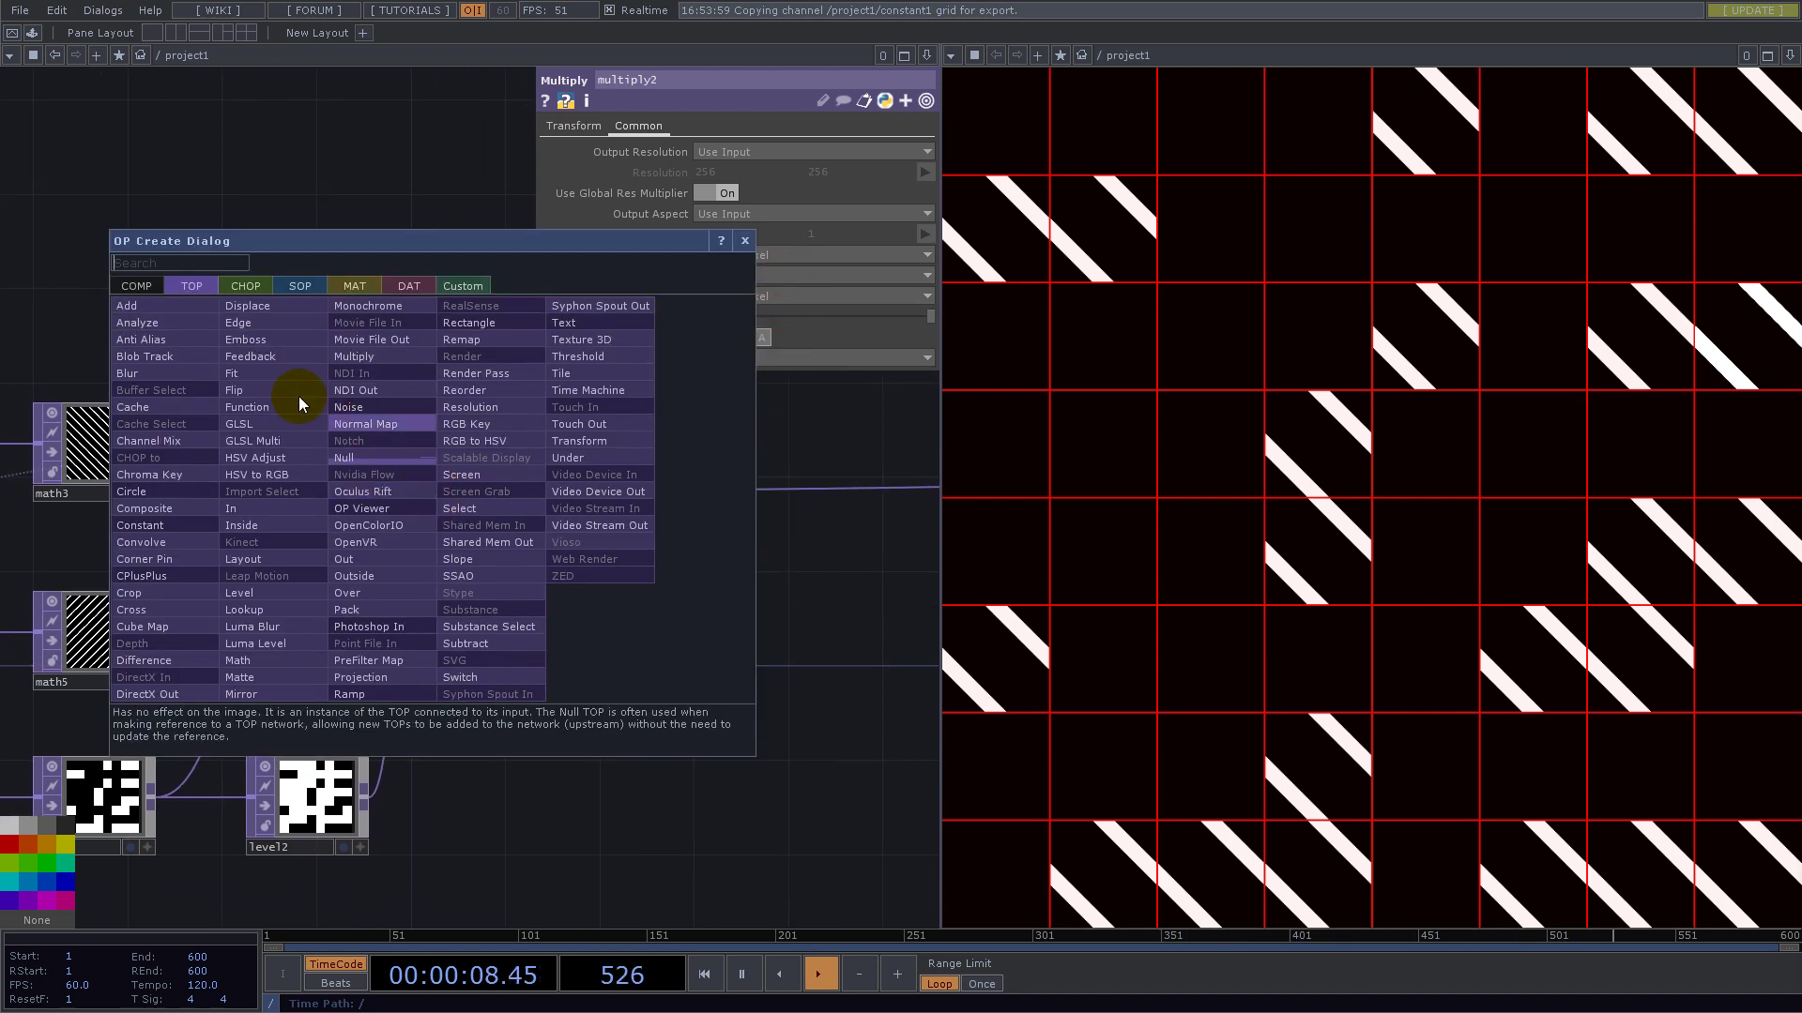
pyautogui.click(132, 307)
pyautogui.click(762, 544)
pyautogui.click(530, 624)
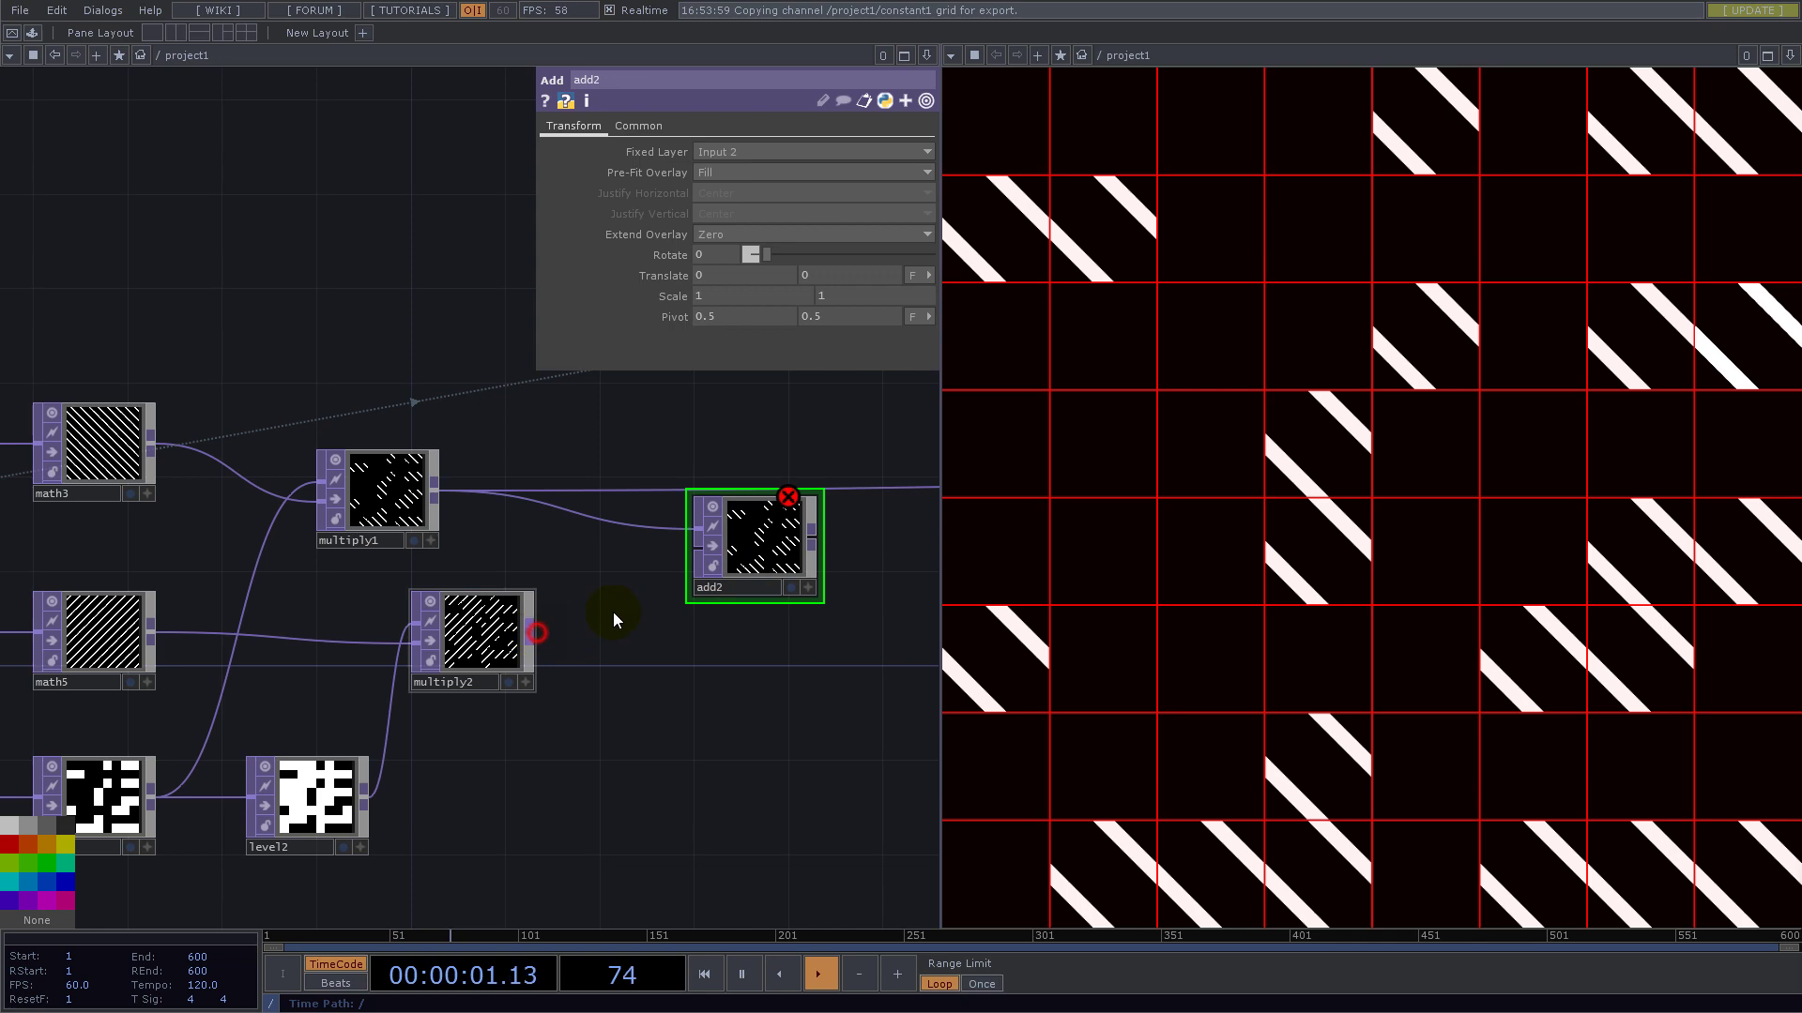
pyautogui.click(699, 547)
pyautogui.click(813, 541)
pyautogui.click(870, 488)
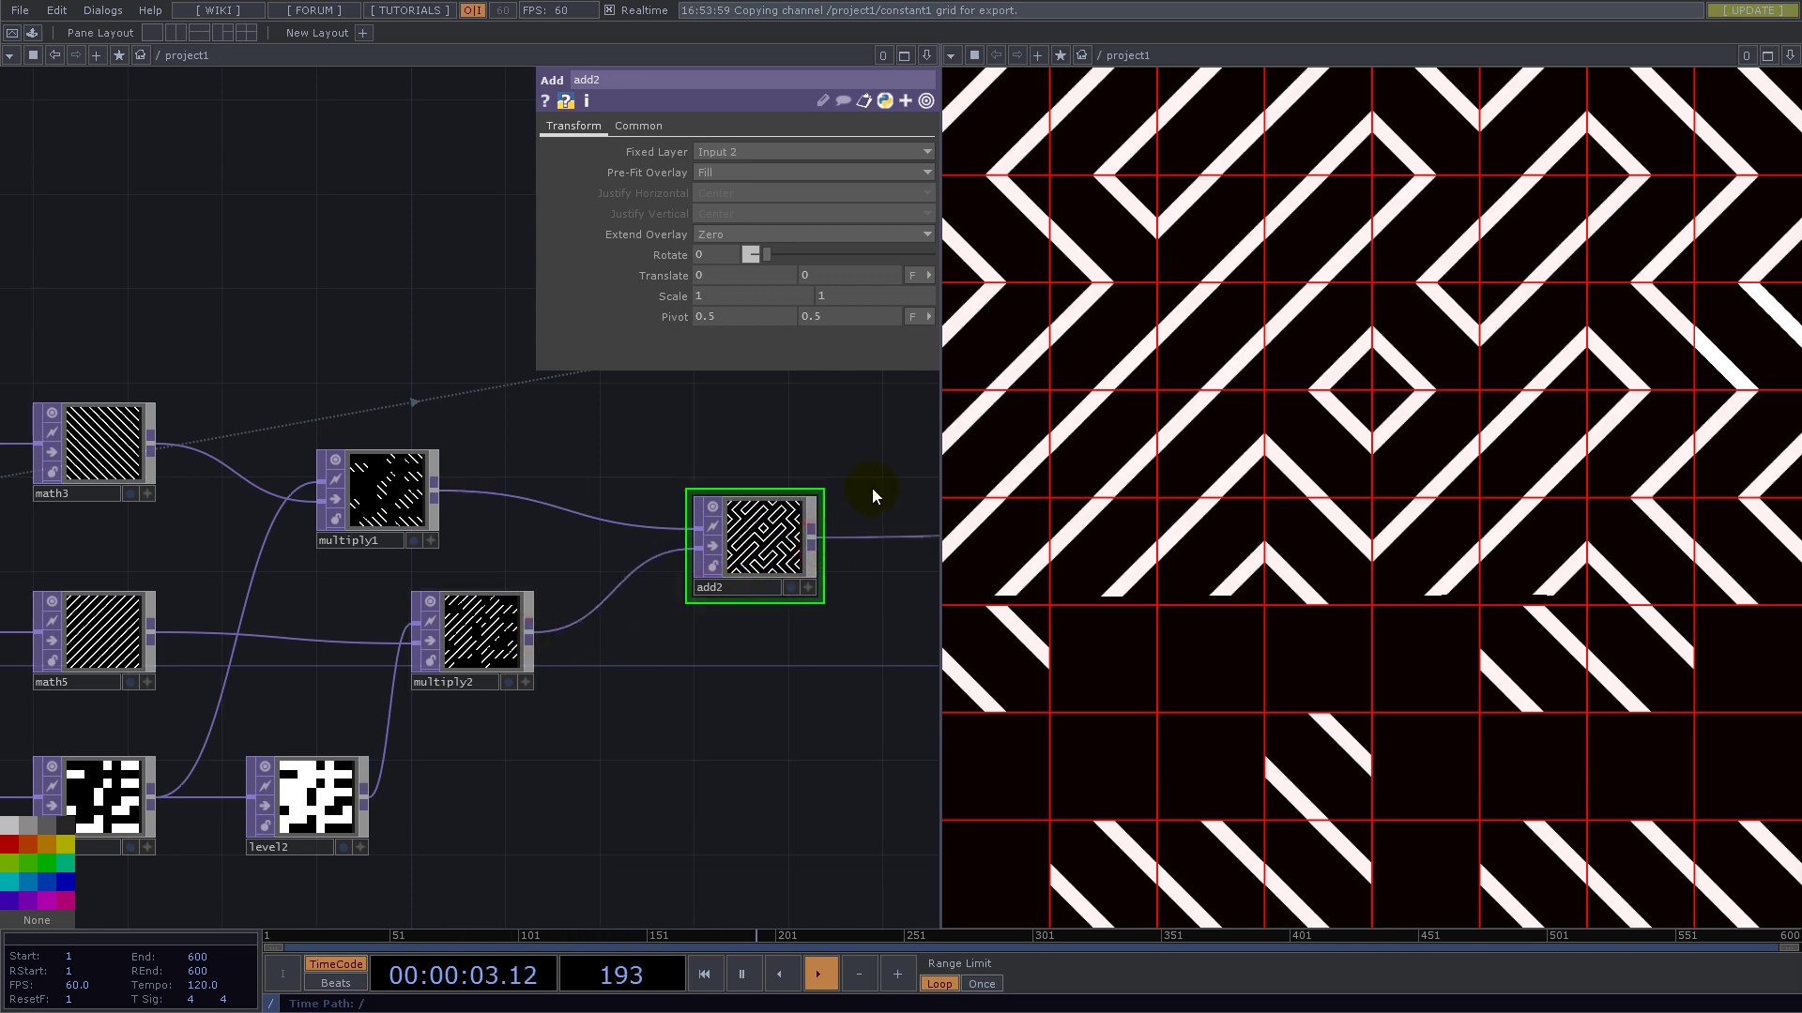
# - Try a tickness of about 0.64 in constant1 and return it to 0.3
pyautogui.scroll(-4, 568, 518)
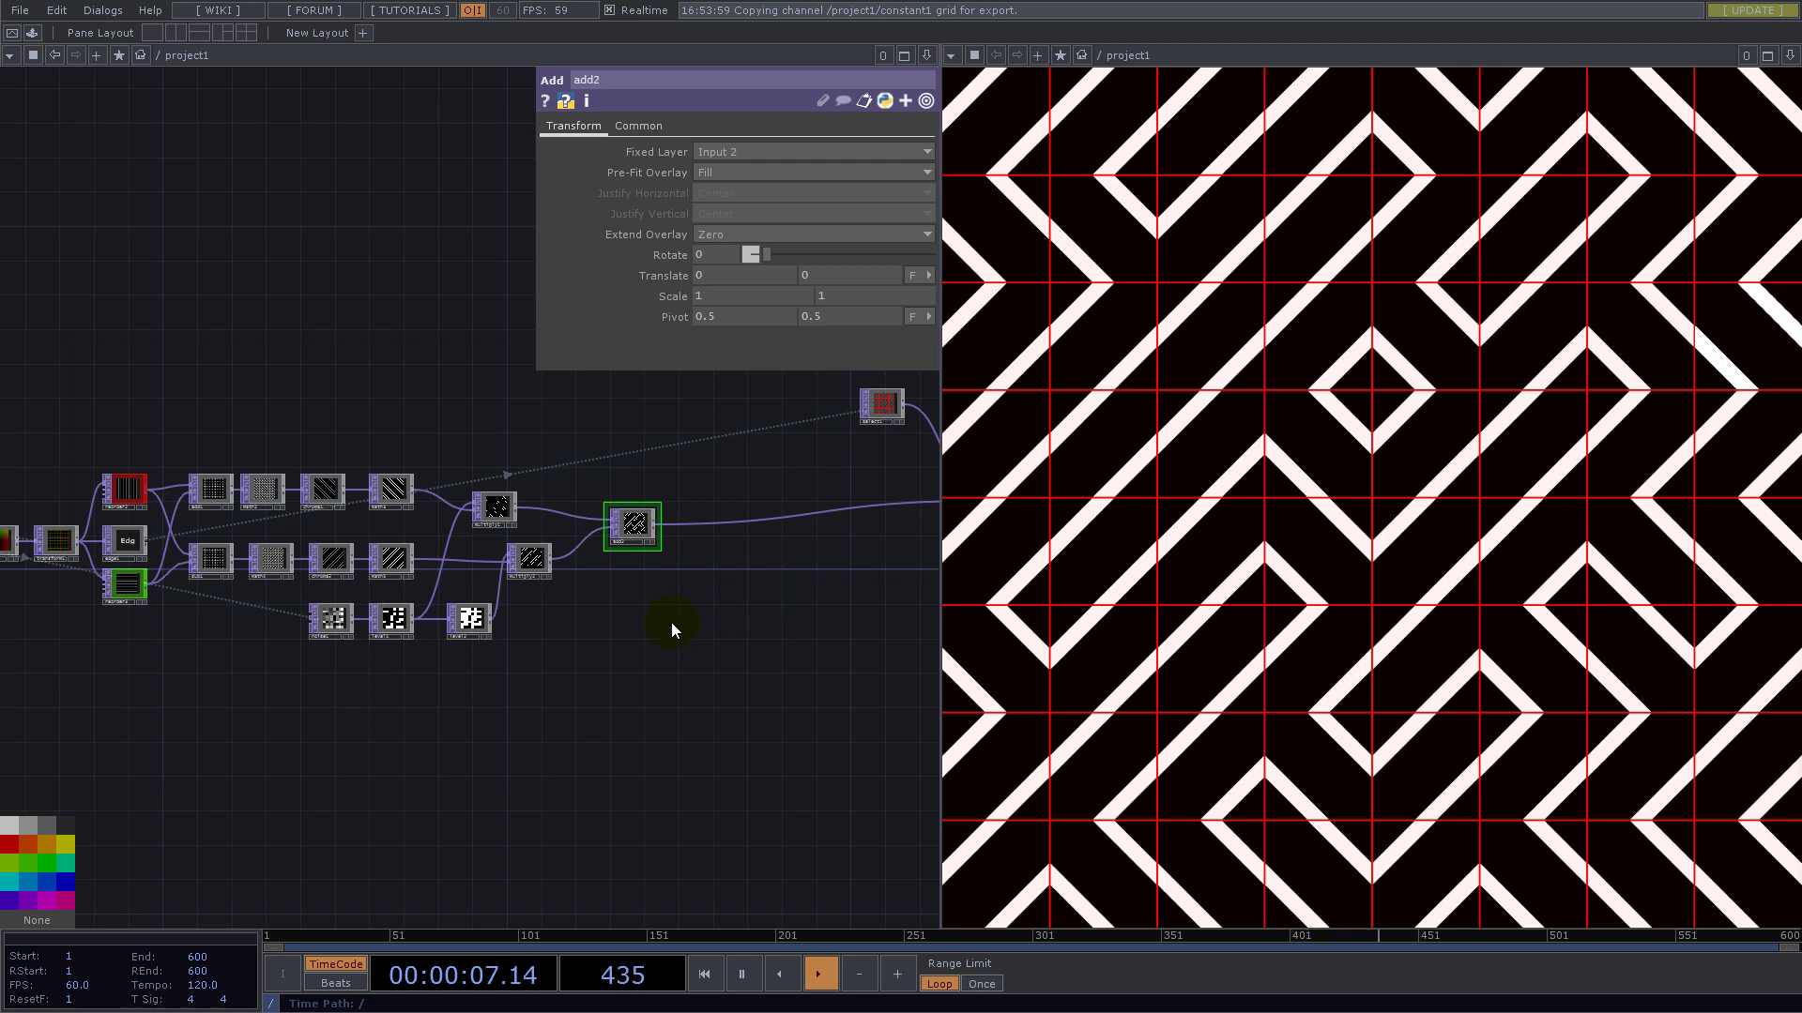
pyautogui.moveTo(238, 338); pyautogui.dragTo(643, 542)
pyautogui.scroll(-2, 644, 543)
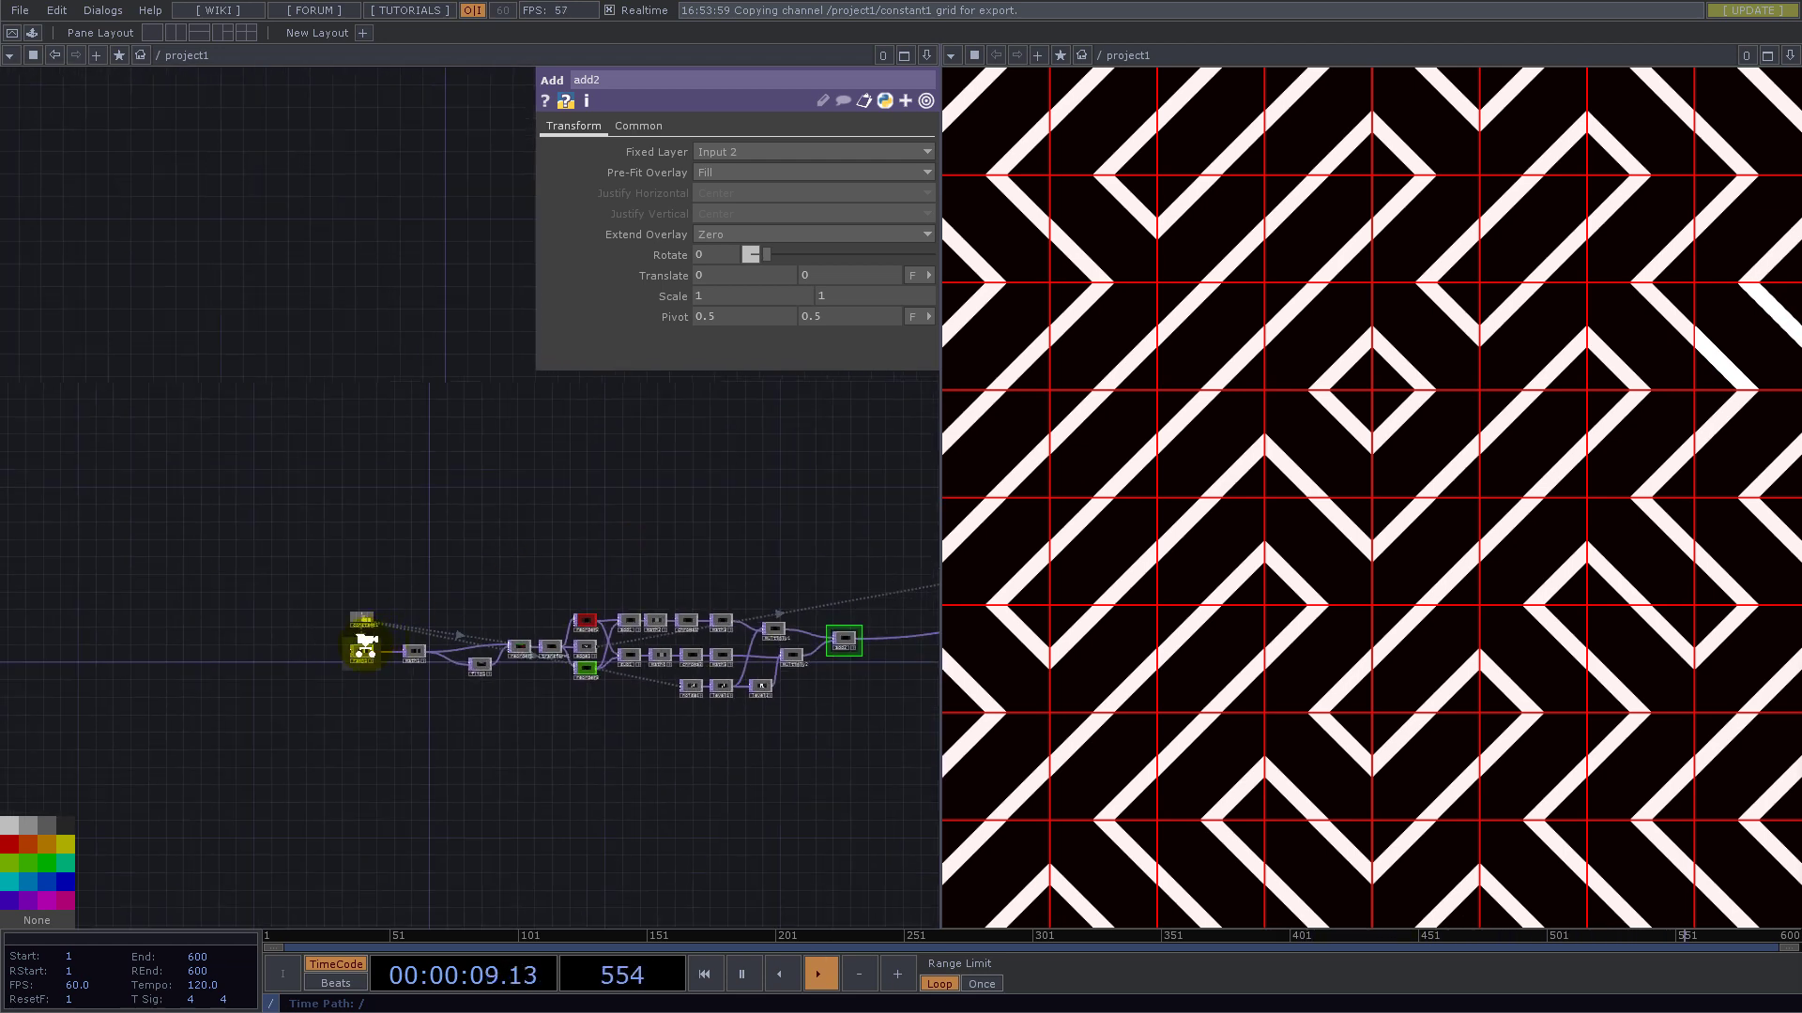
pyautogui.scroll(5, 366, 644)
pyautogui.click(323, 530)
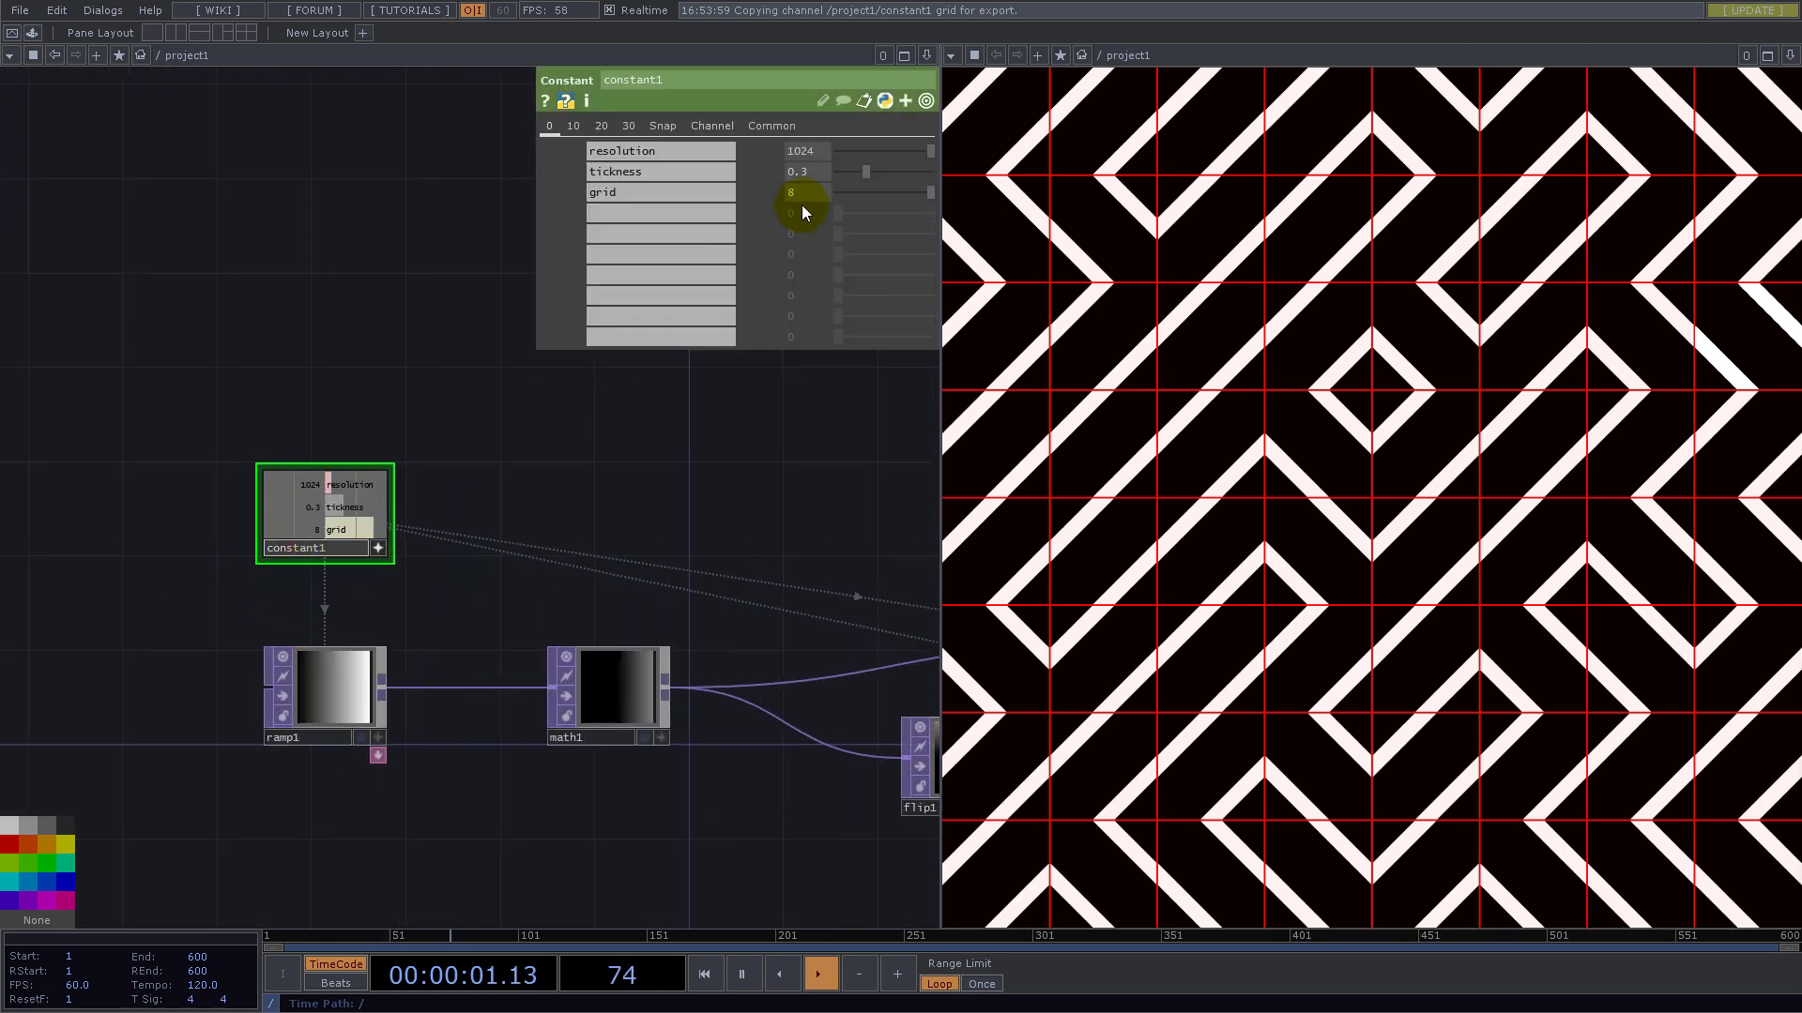
pyautogui.click(864, 173)
pyautogui.moveTo(869, 172); pyautogui.dragTo(892, 171)
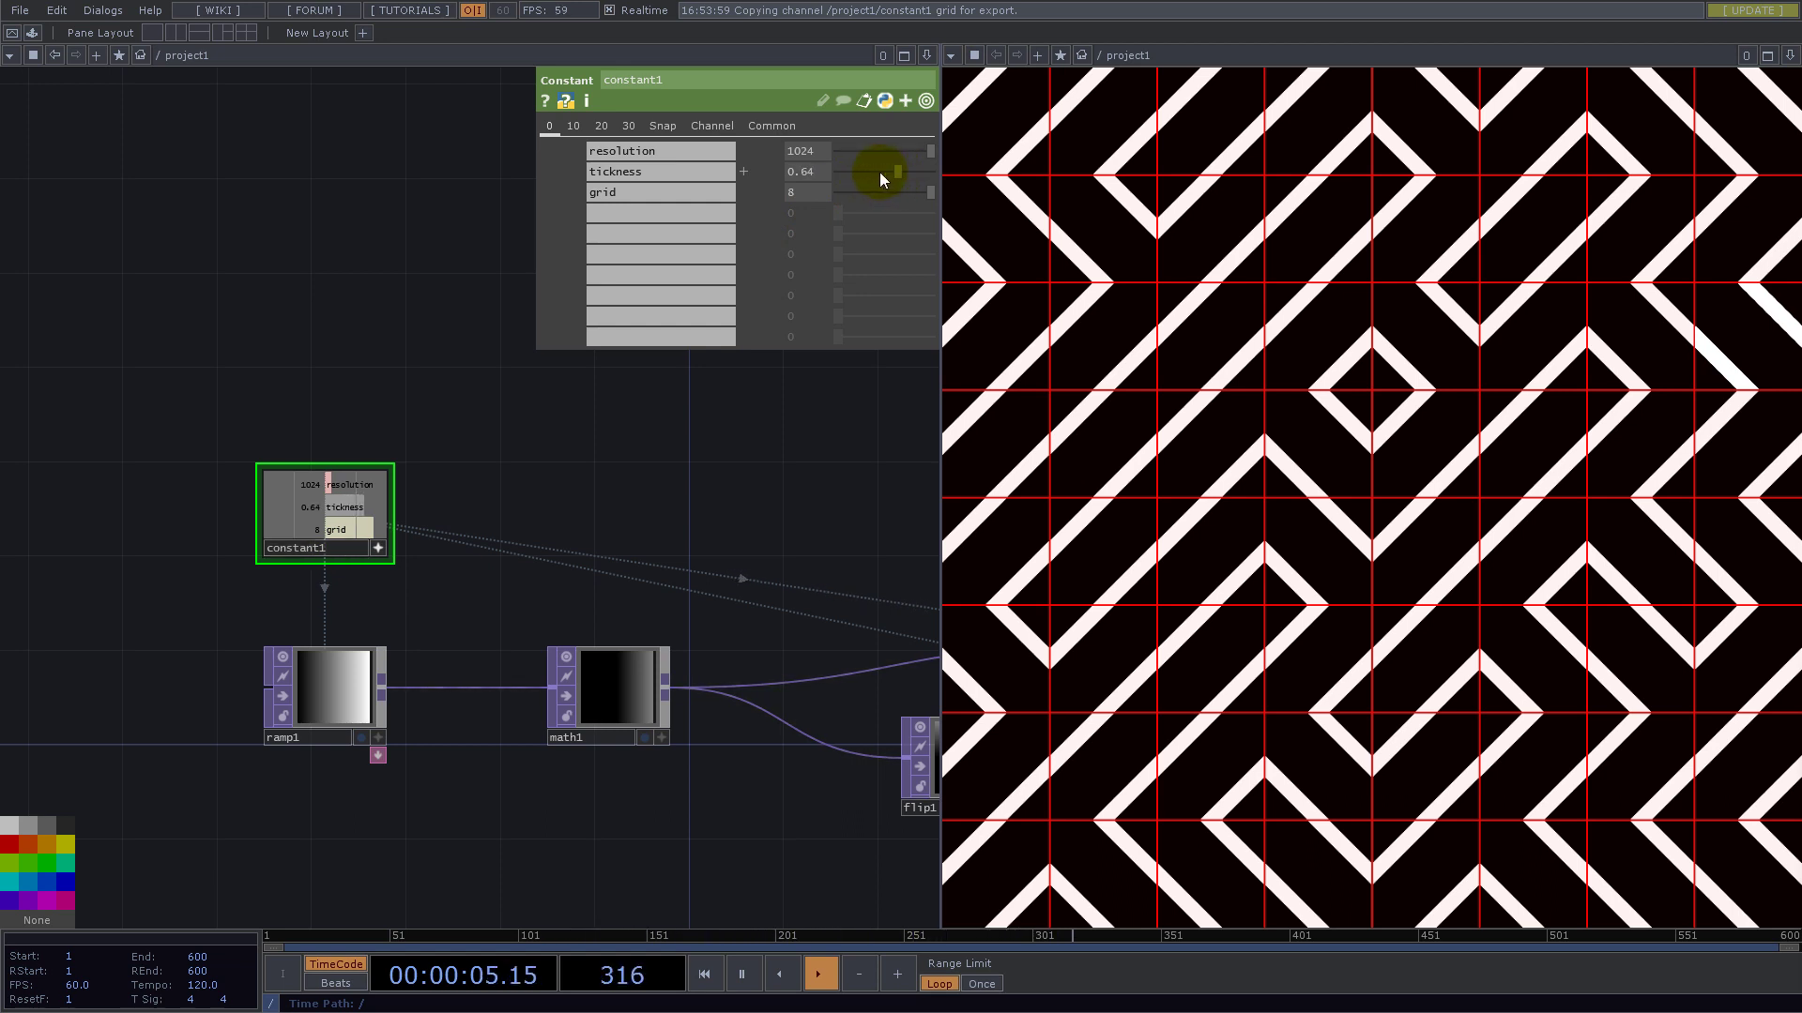
pyautogui.scroll(-3, 302, 460)
pyautogui.scroll(-2, 302, 460)
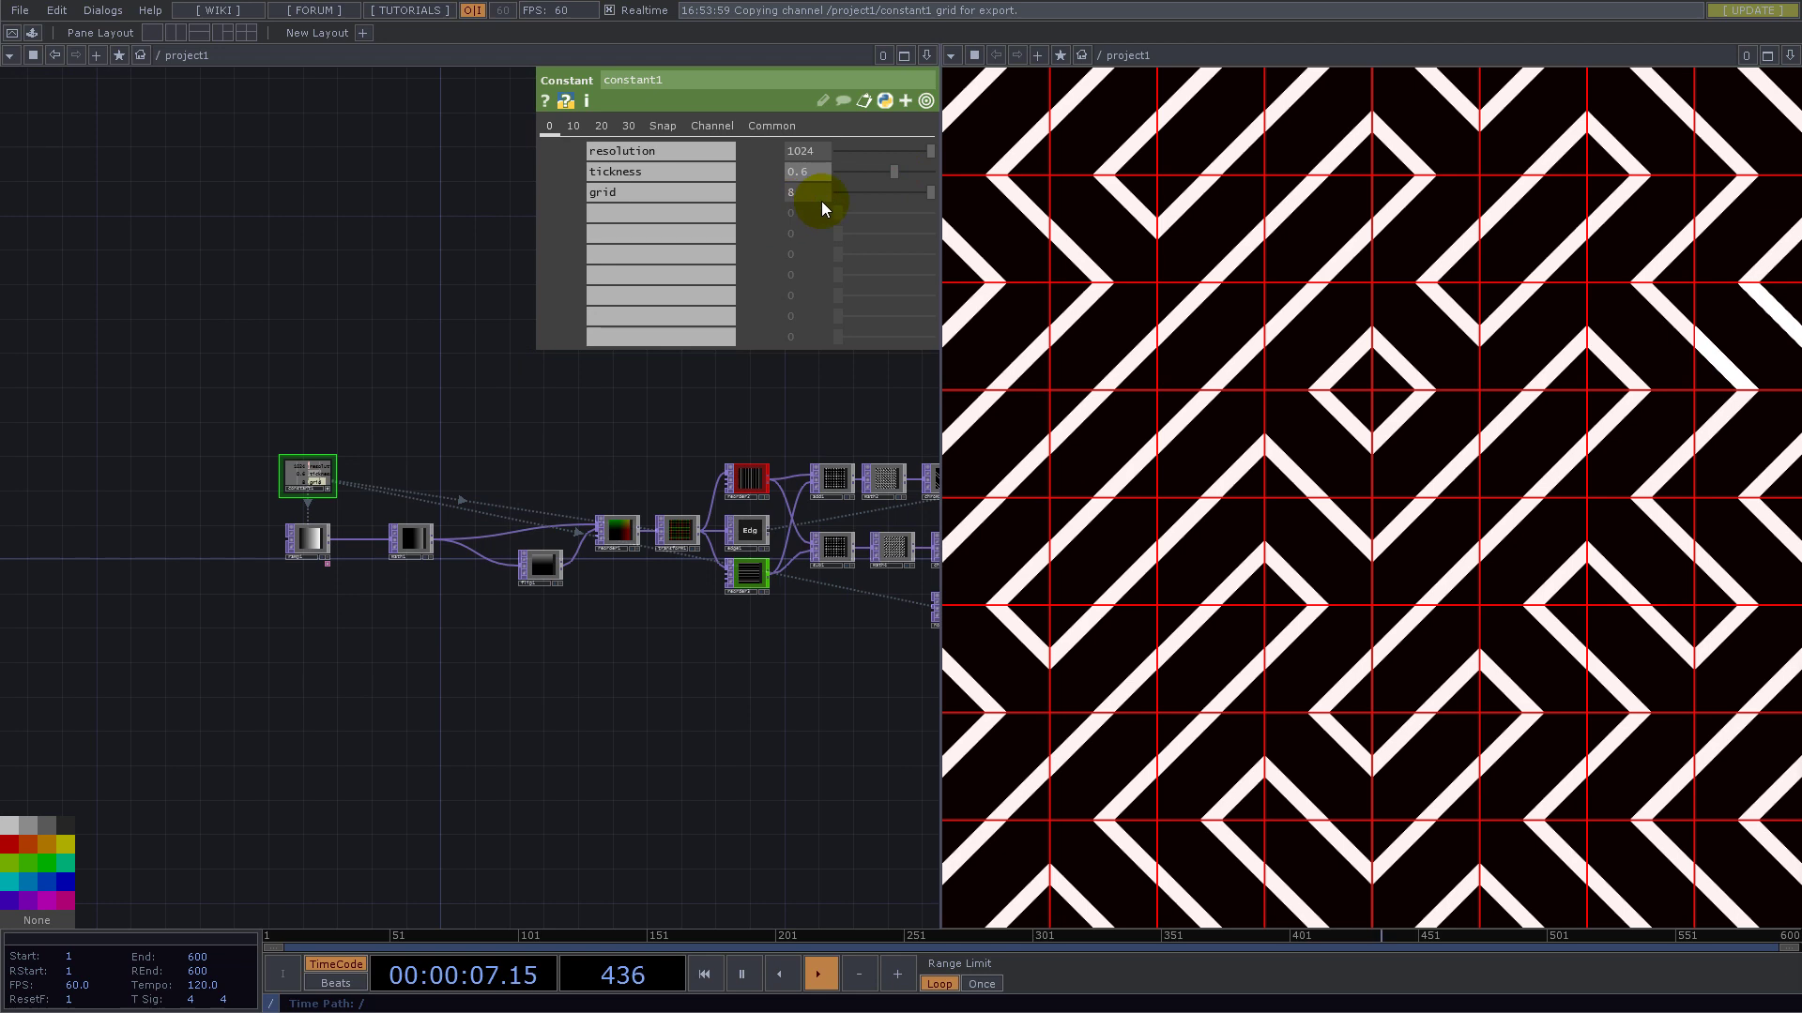
pyautogui.moveTo(869, 168); pyautogui.dragTo(863, 167)
# - Select chroma1 and chroma2 together and reference constant1's tickness channel in their Val Min parameter
pyautogui.scroll(5, 577, 556)
pyautogui.scroll(4, 593, 661)
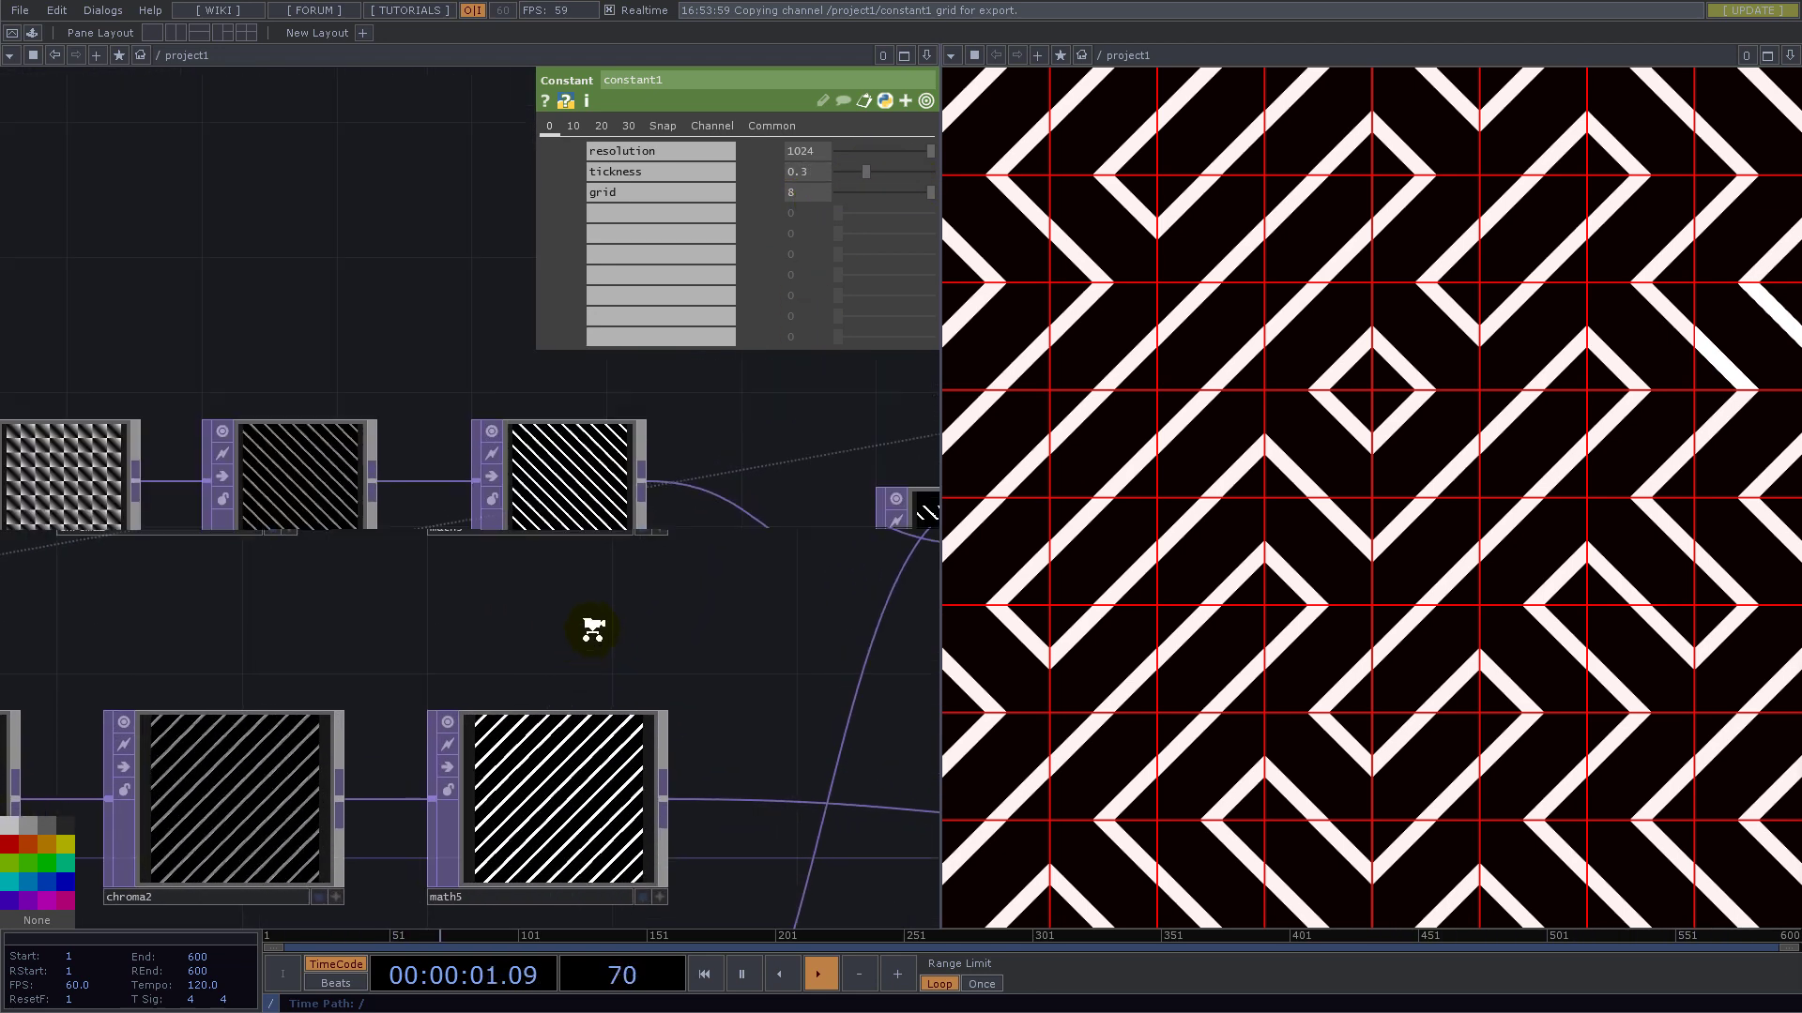
pyautogui.scroll(-4, 593, 629)
pyautogui.scroll(4, 411, 651)
pyautogui.moveTo(296, 228); pyautogui.dragTo(514, 787)
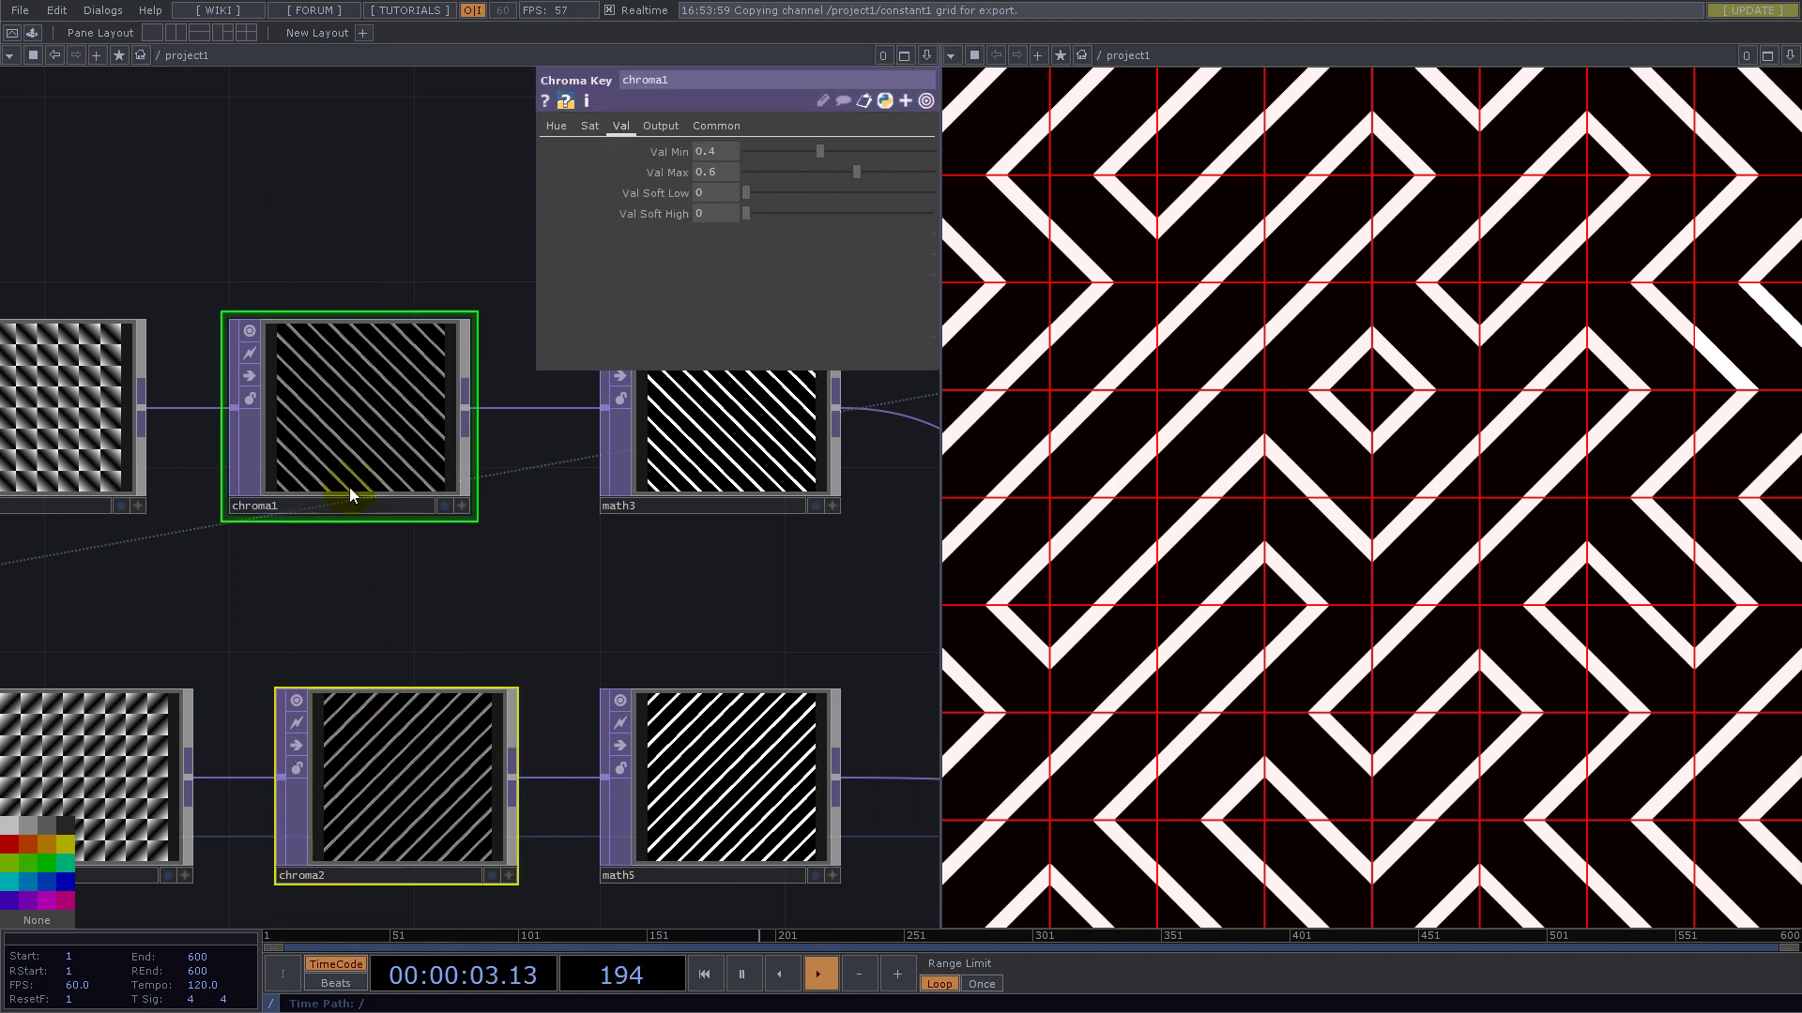
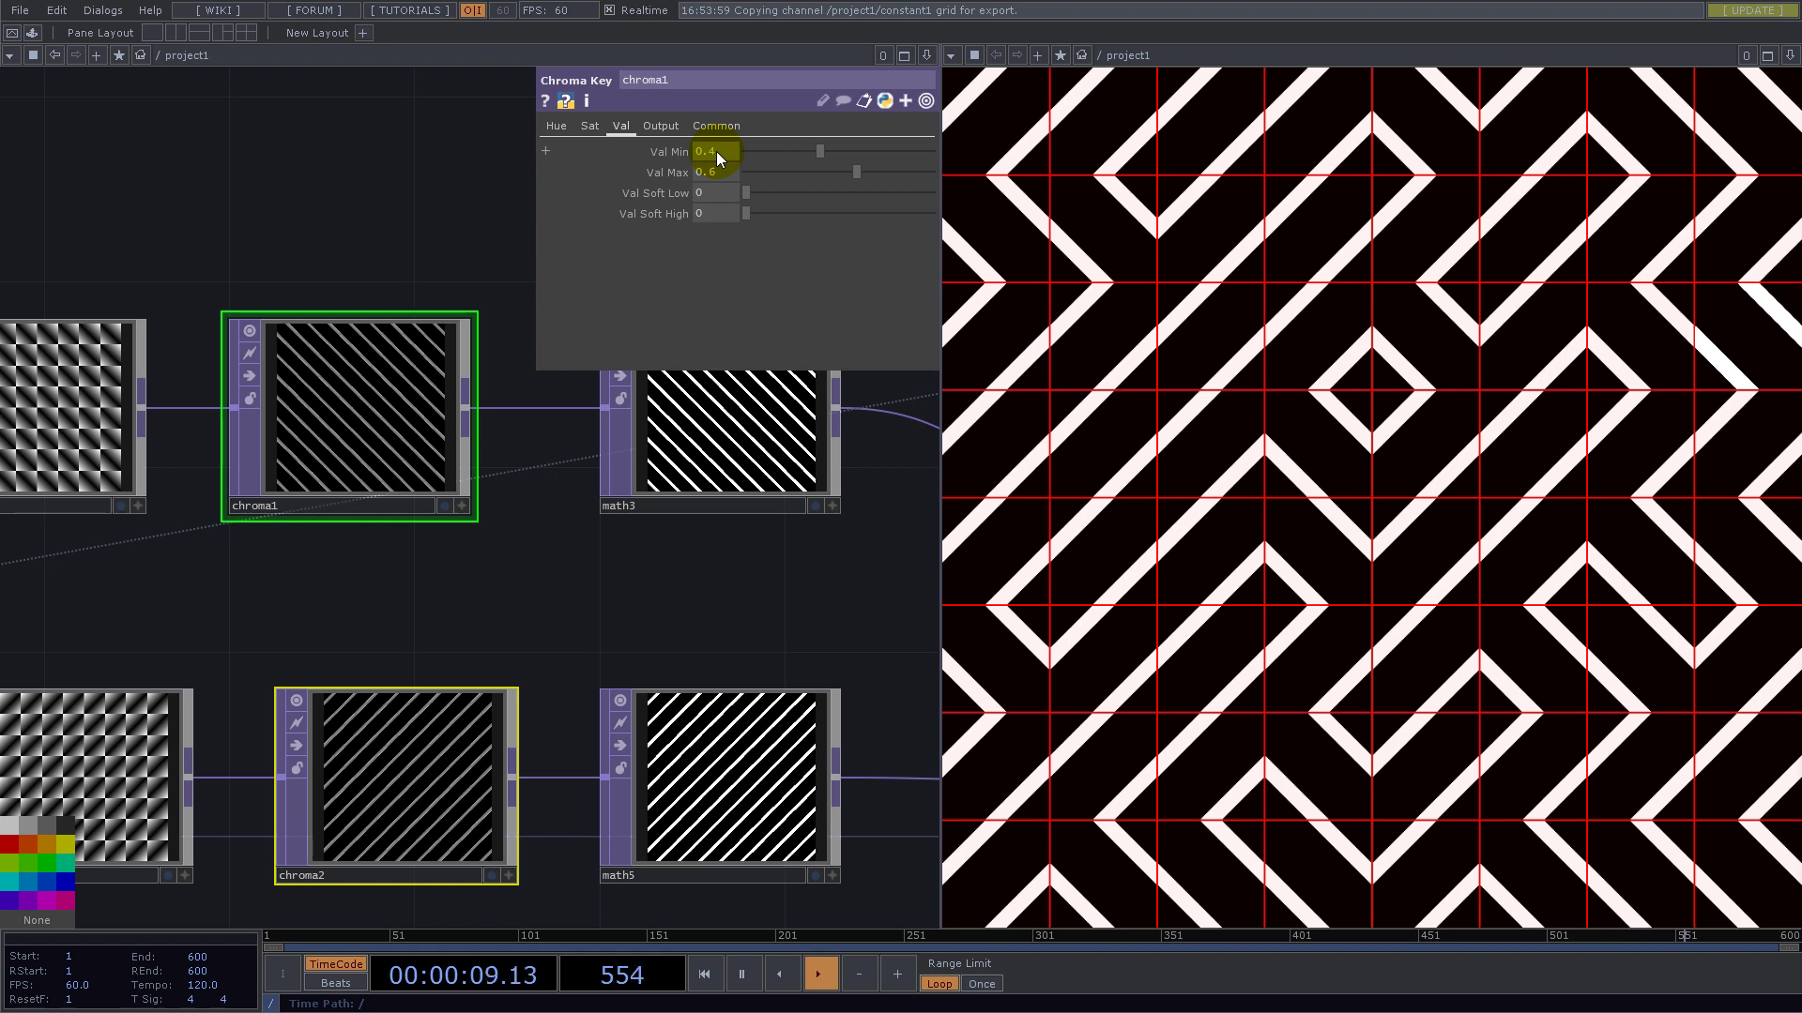
pyautogui.scroll(-8, 624, 449)
pyautogui.scroll(10, 120, 459)
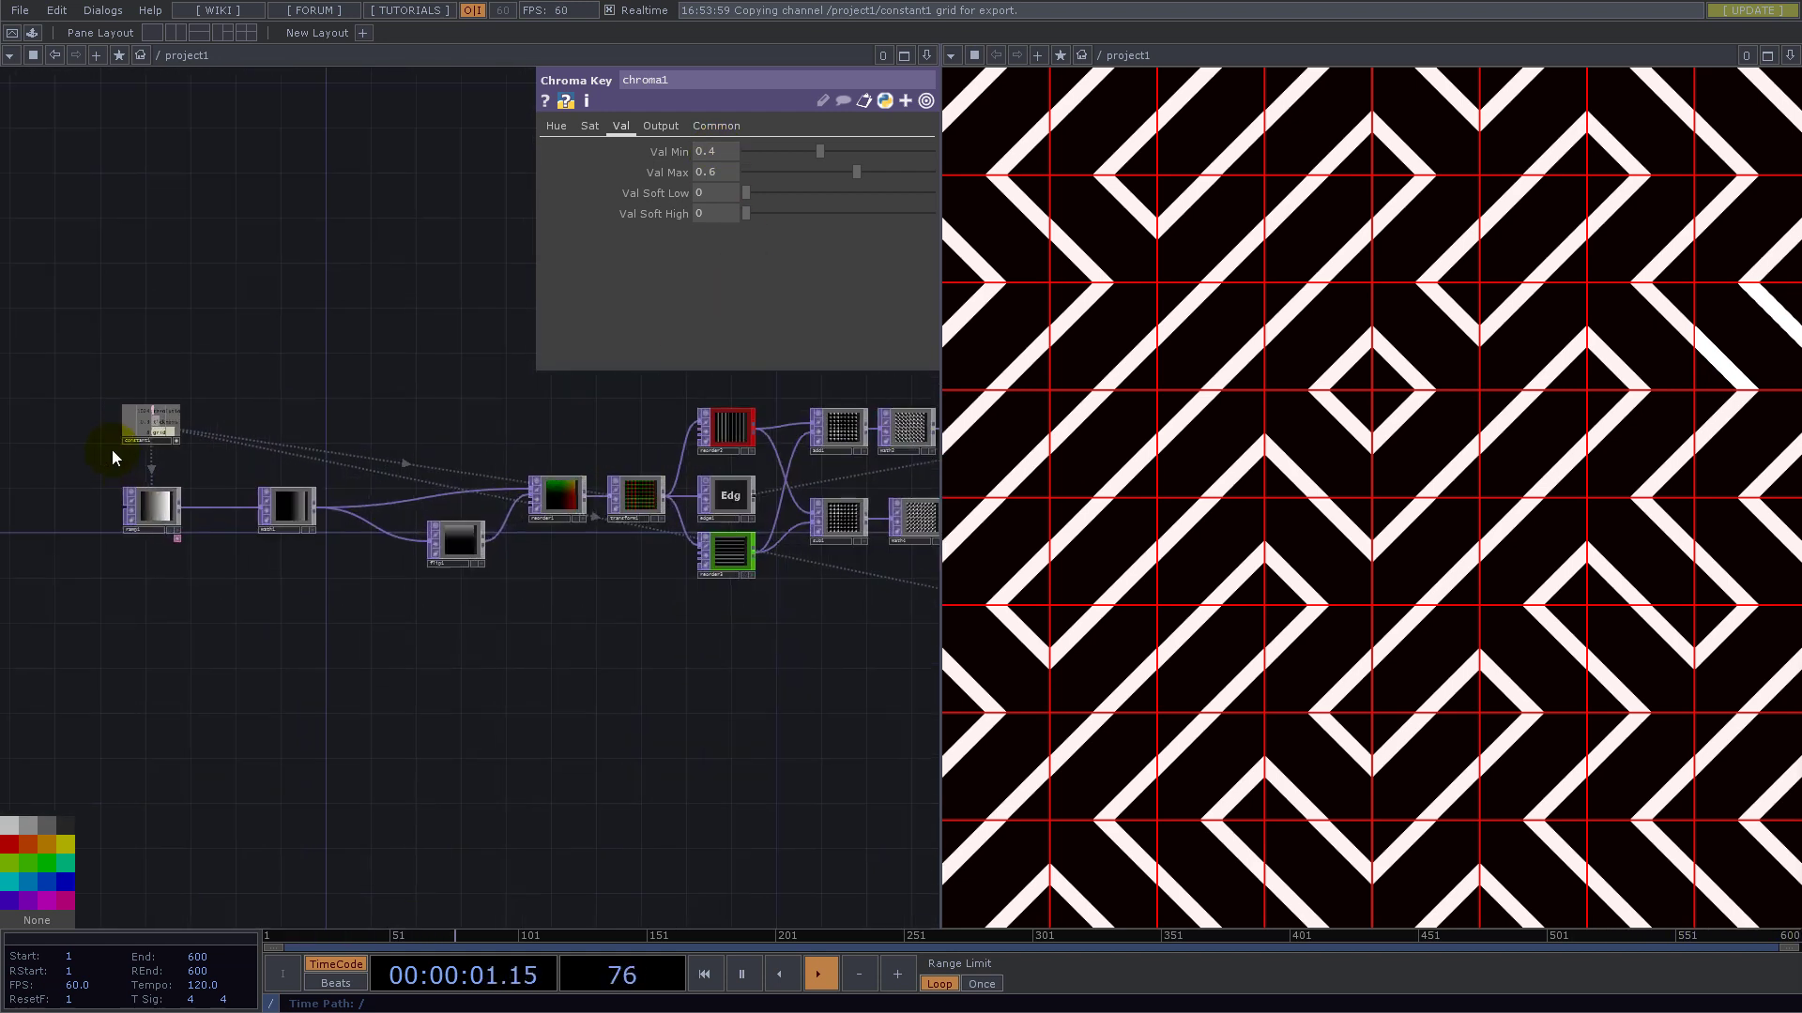
pyautogui.moveTo(286, 348); pyautogui.dragTo(712, 150)
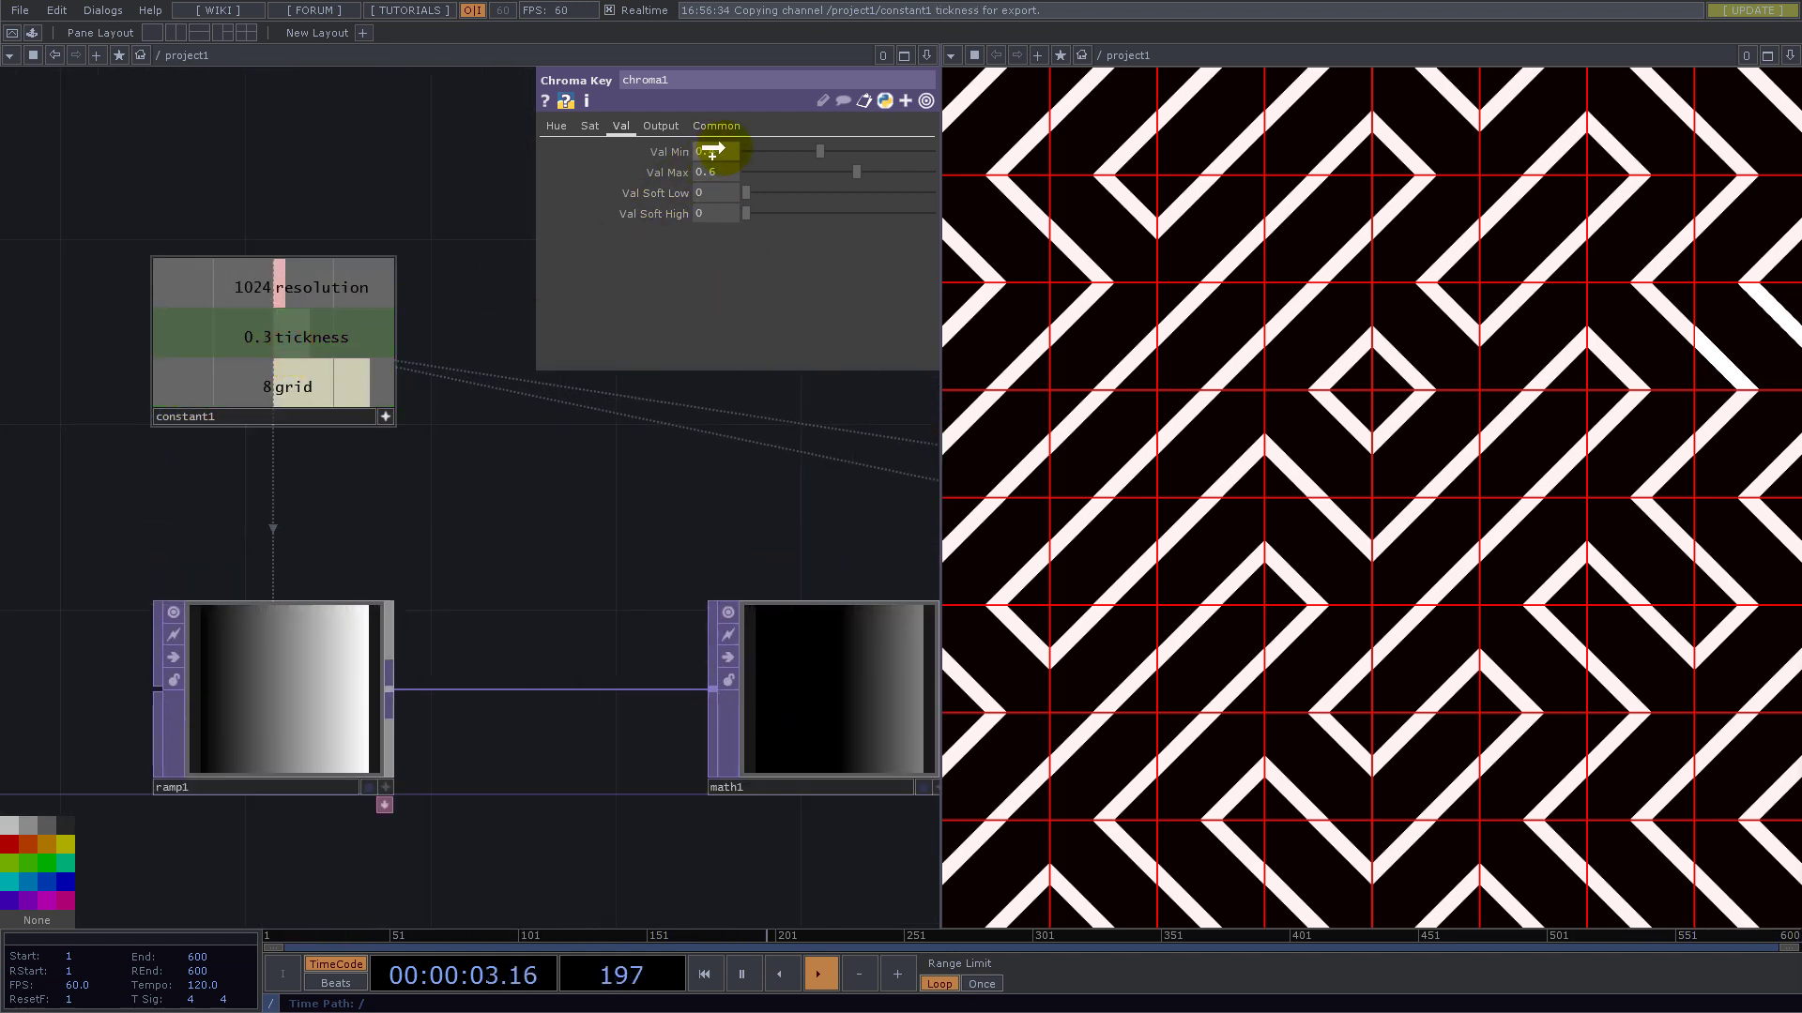
pyautogui.click(730, 139)
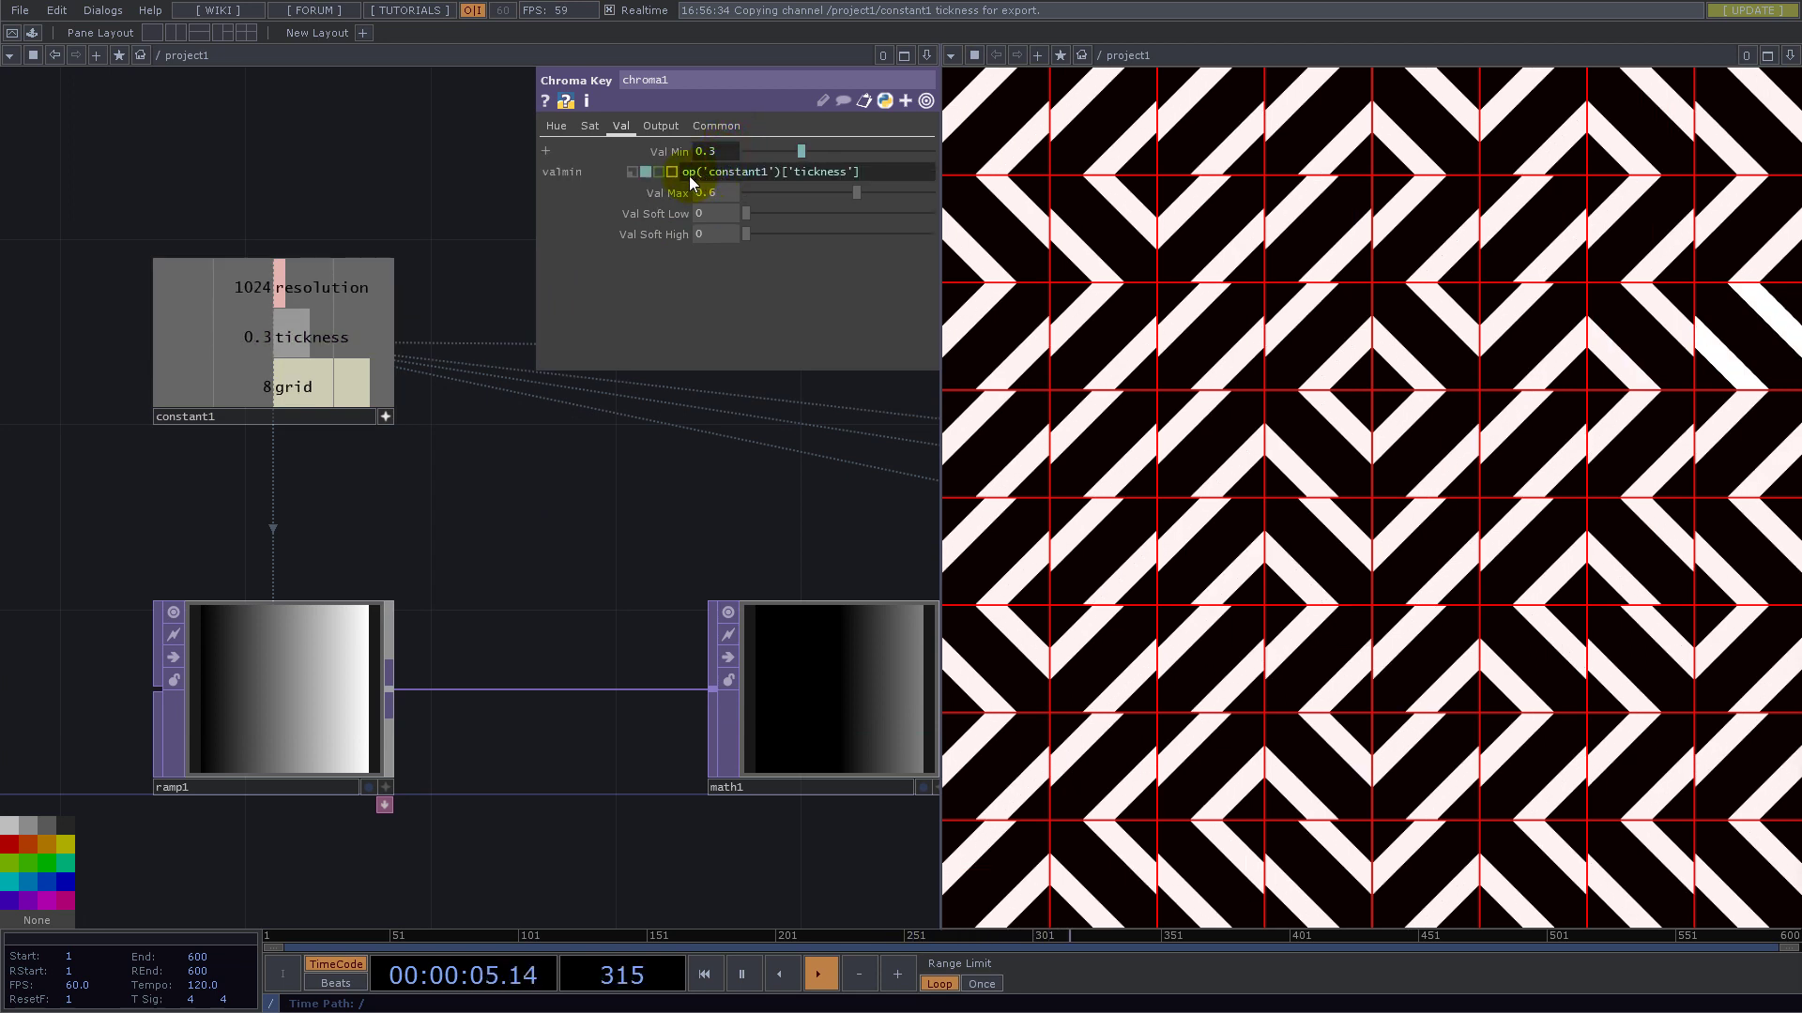
# - Change the Val Min expression to 0.5-op('constant1')['tickness']/2 and copy it
pyautogui.write('0.5-')
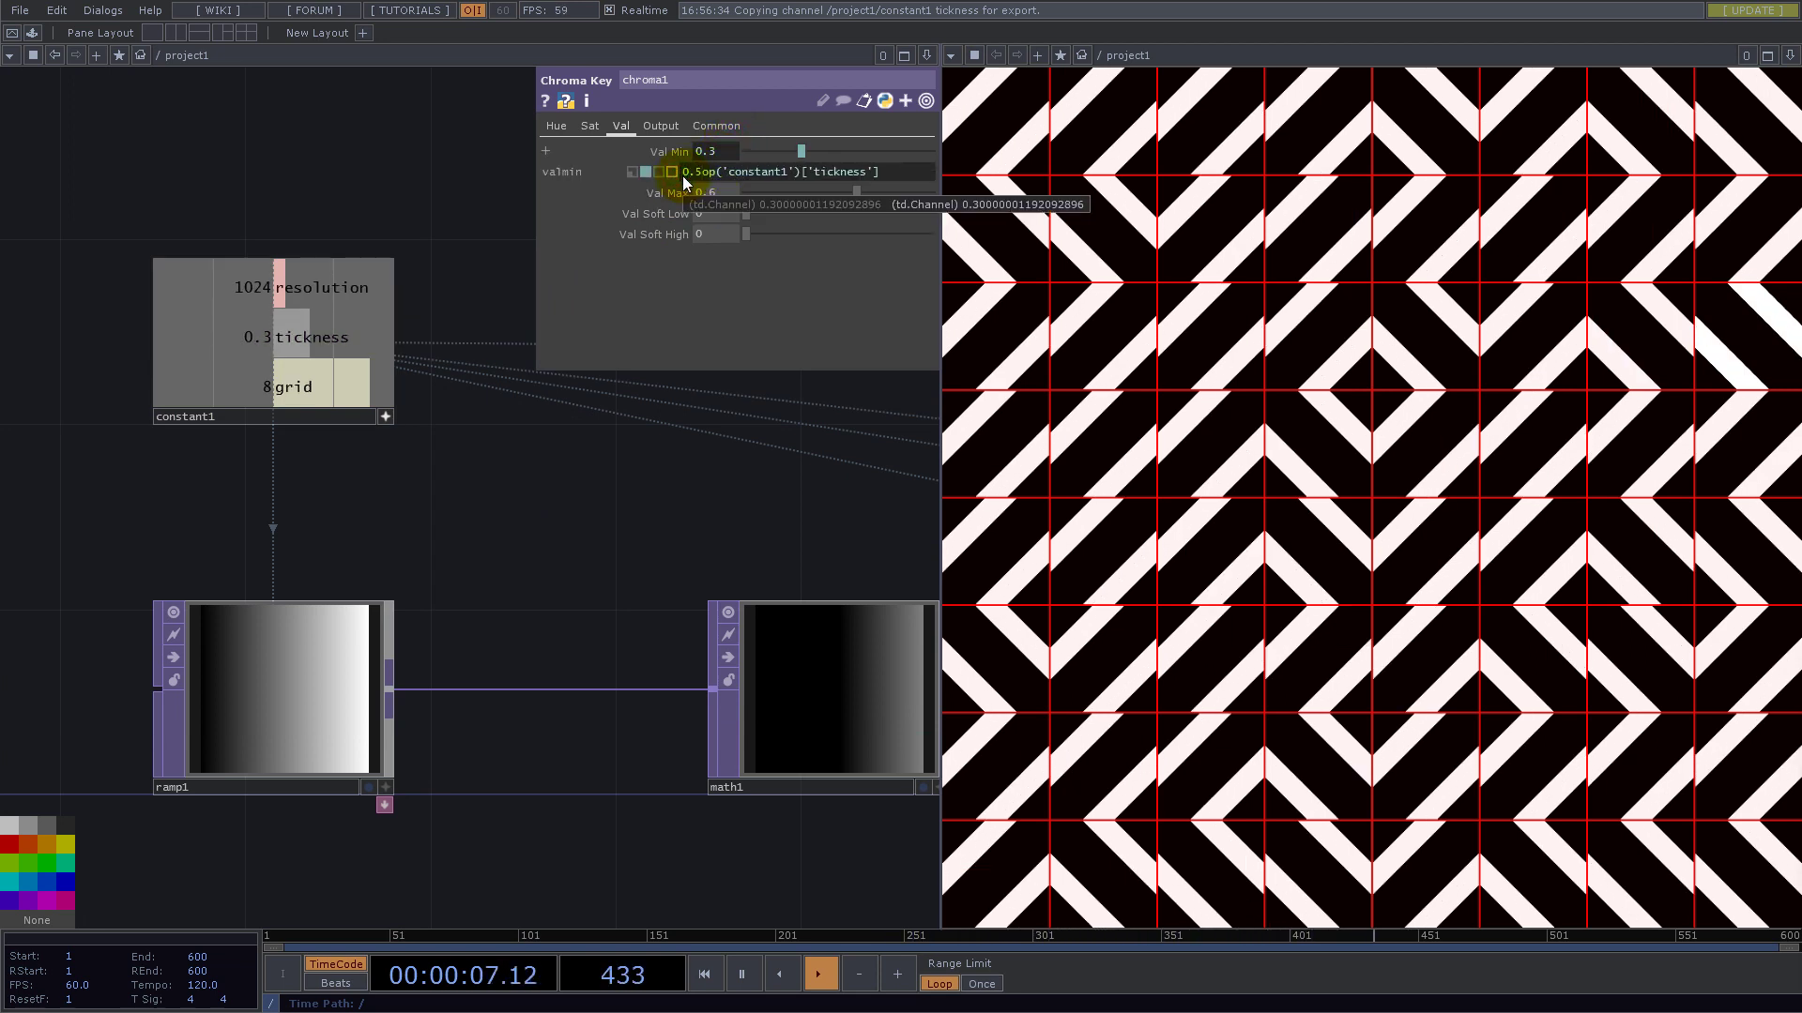
pyautogui.click(903, 165)
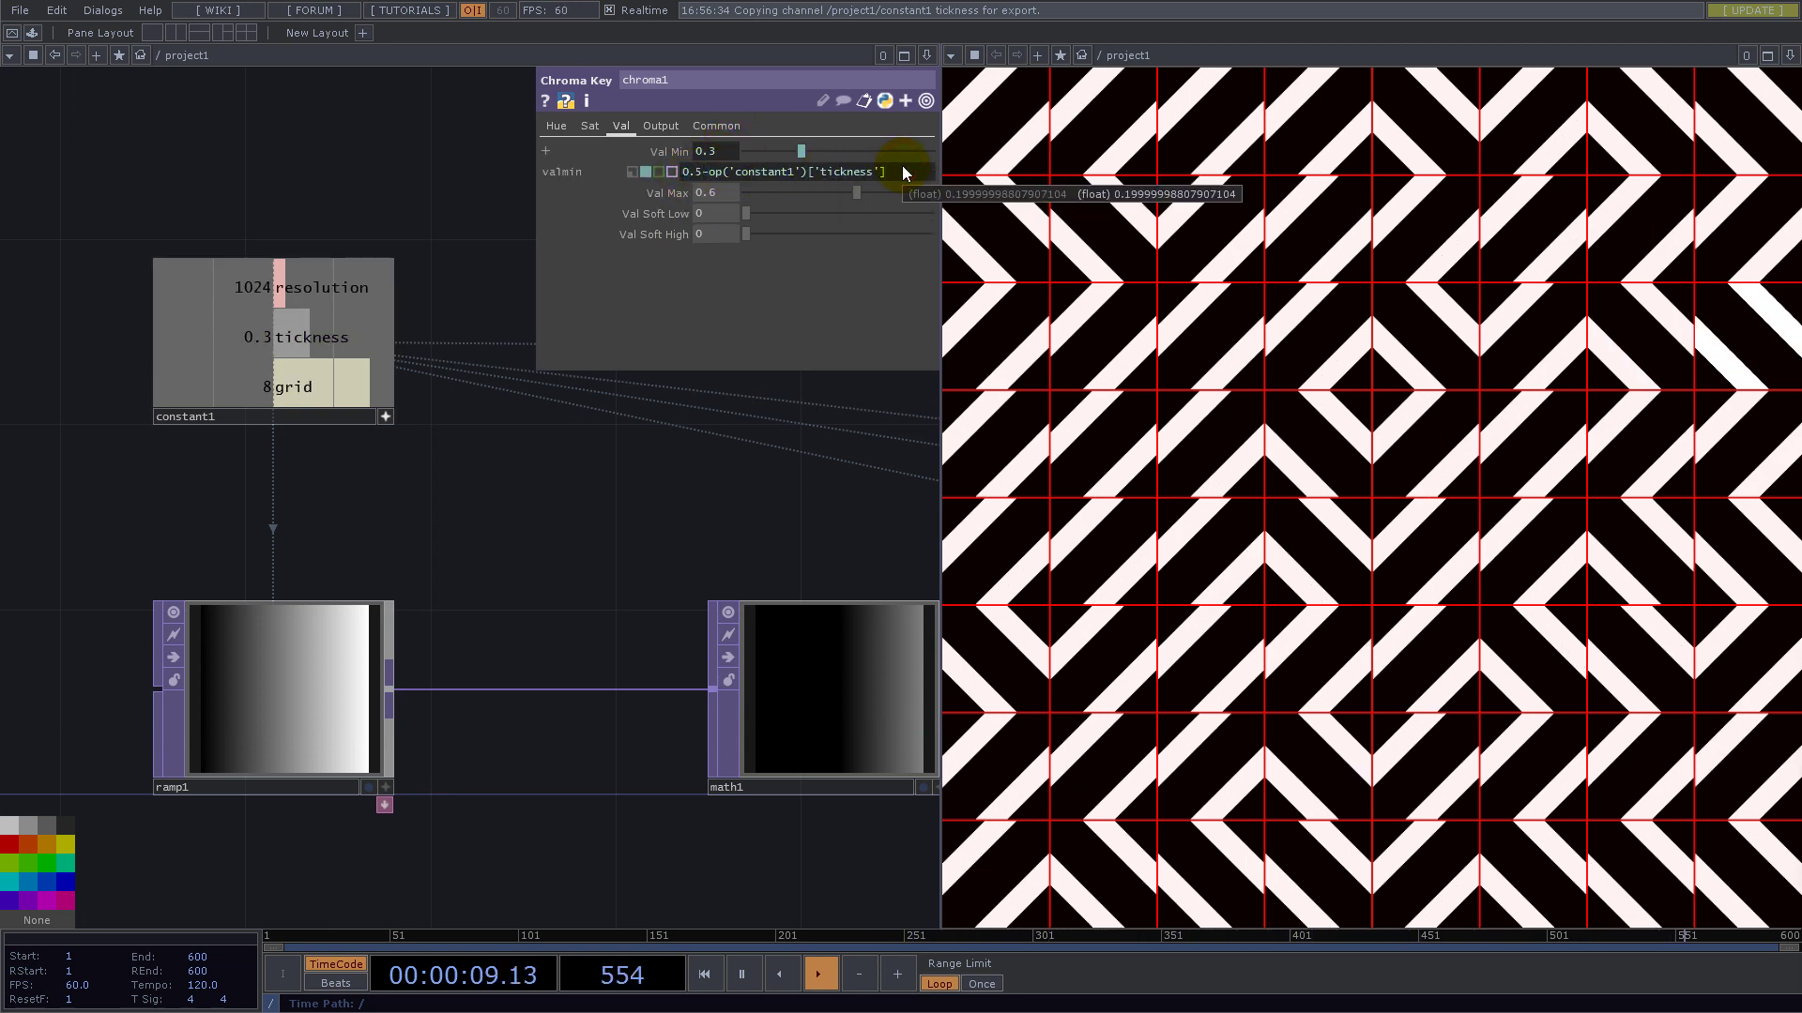
pyautogui.moveTo(927, 171); pyautogui.dragTo(593, 200)
pyautogui.hotkey('ctrl', 'c')
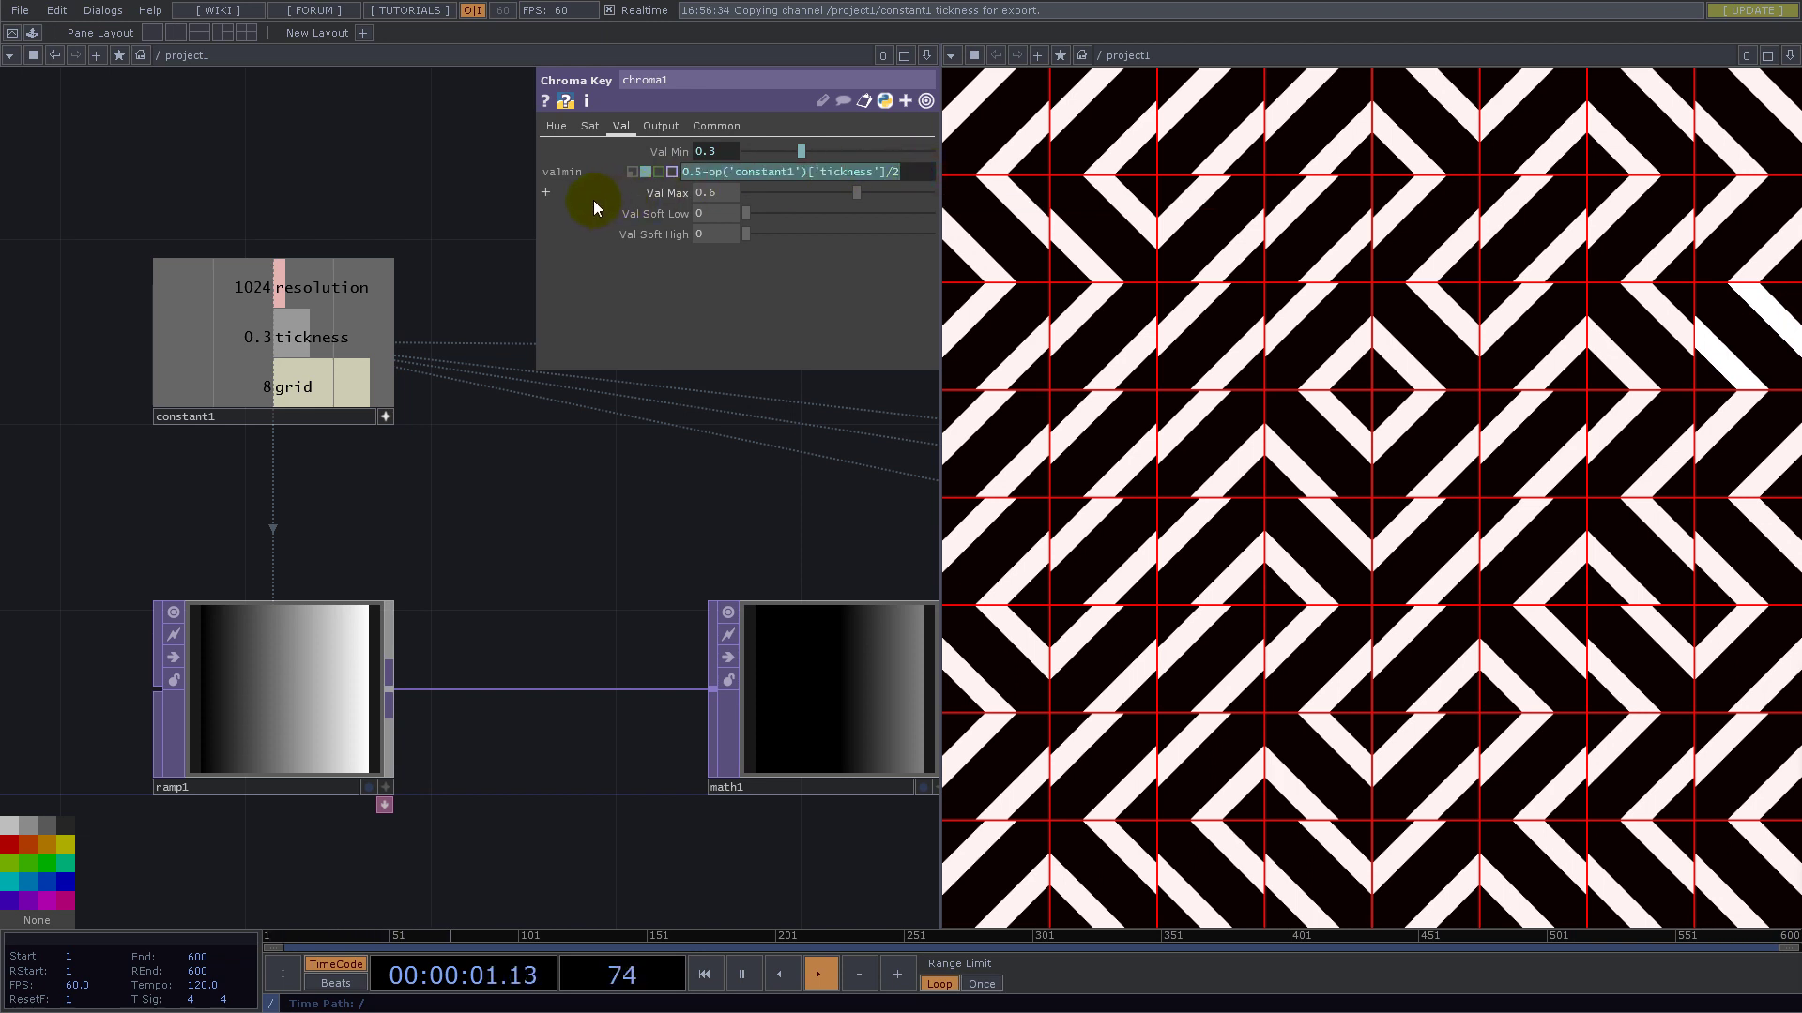
# - Set the Val Max expression of the selected Chroma Key operators to 0.5+op('constant1')['tickness']/2
pyautogui.click(648, 194)
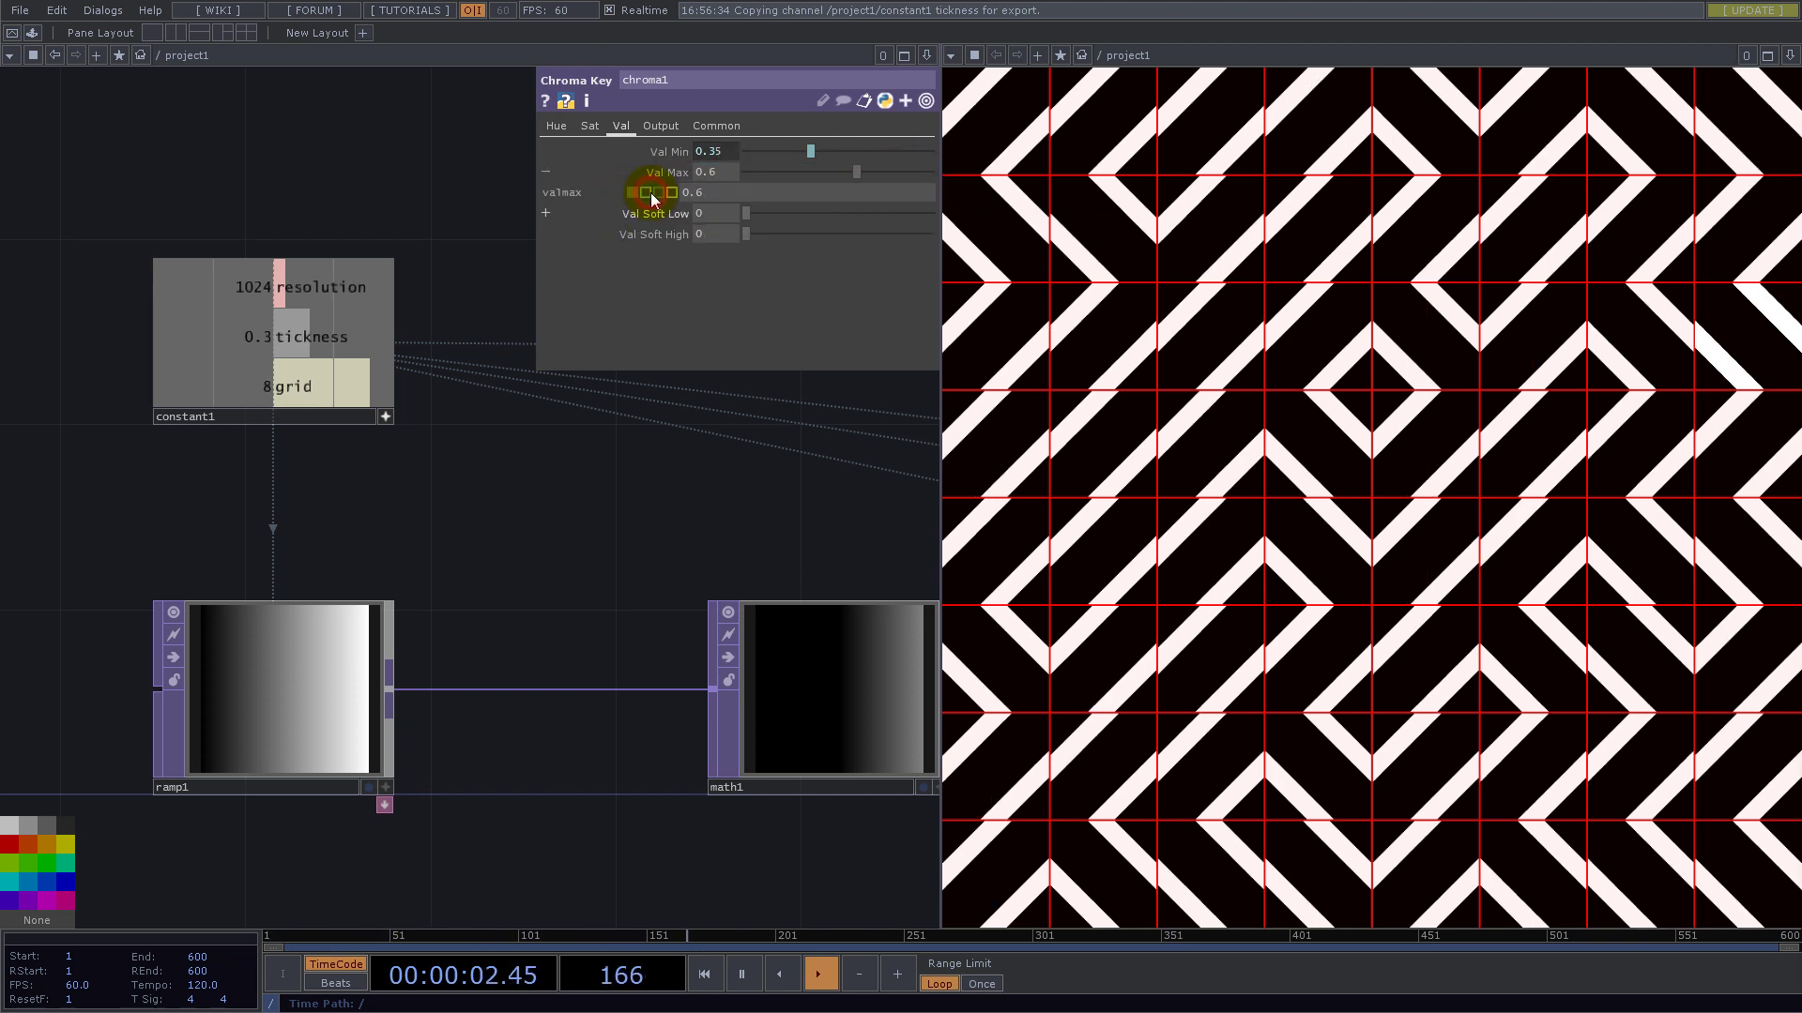
pyautogui.click(710, 200)
pyautogui.hotkey('ctrl', 'v')
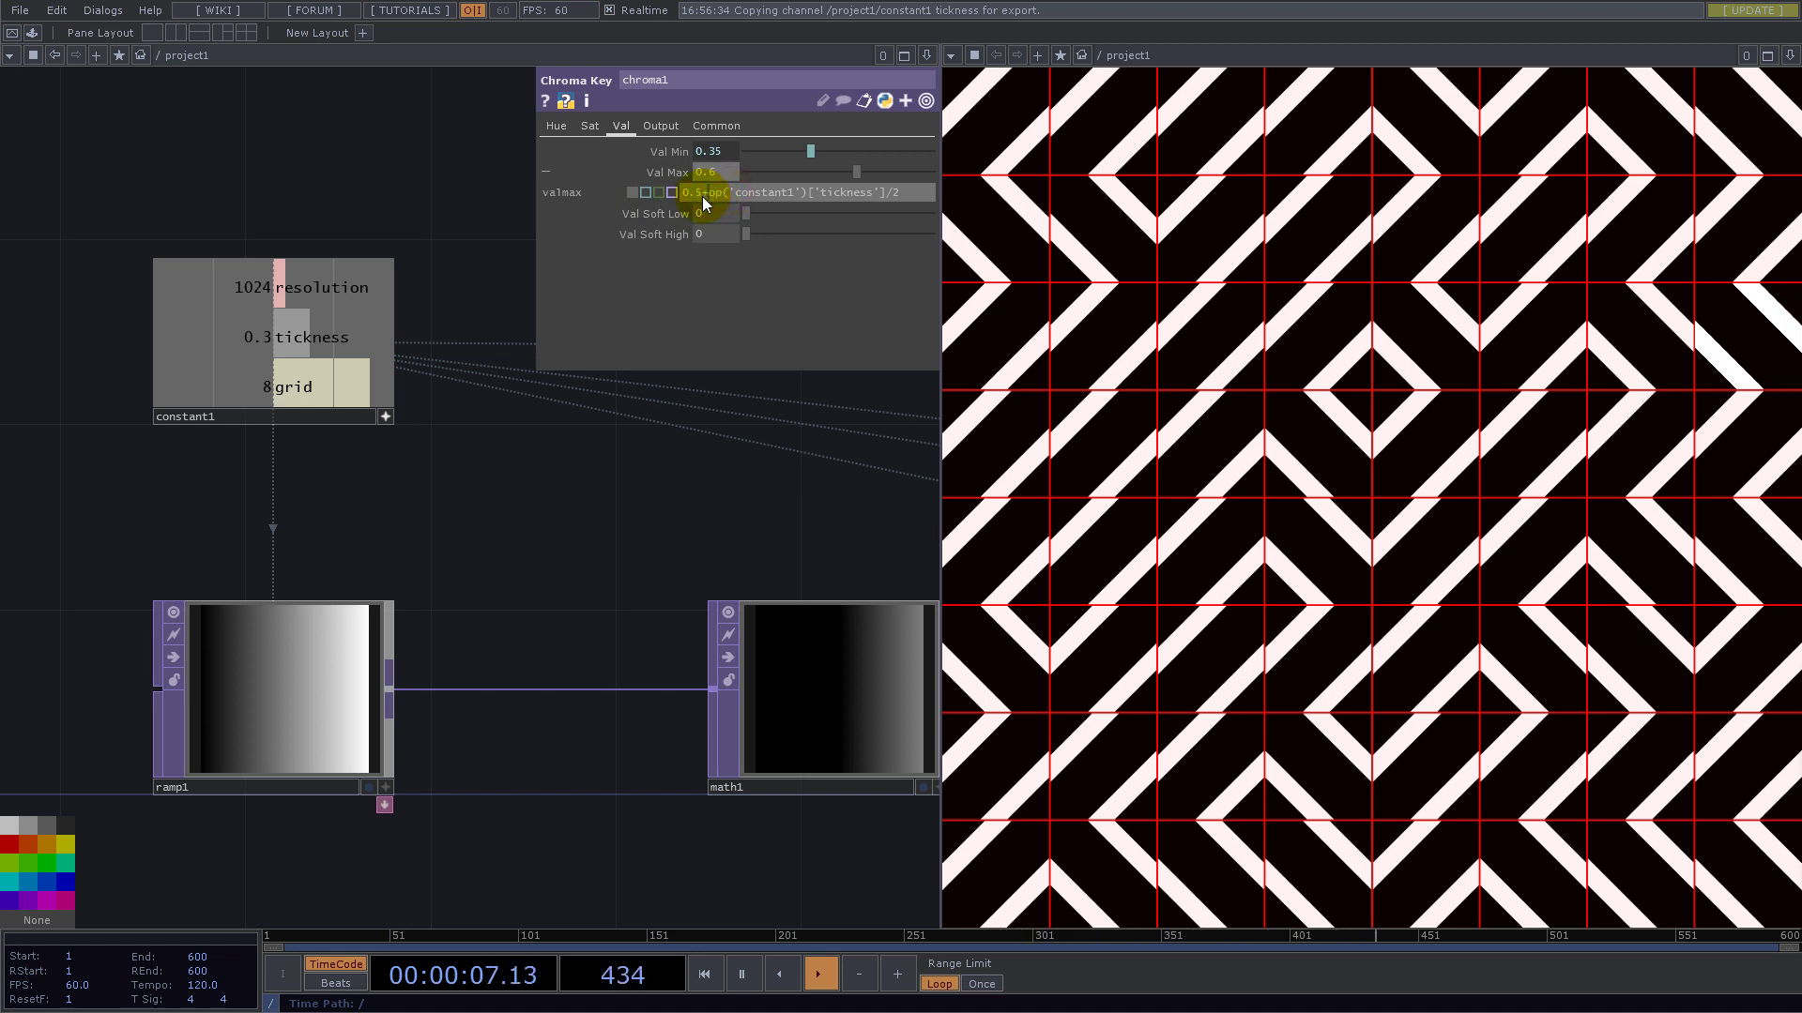
pyautogui.press('Return')
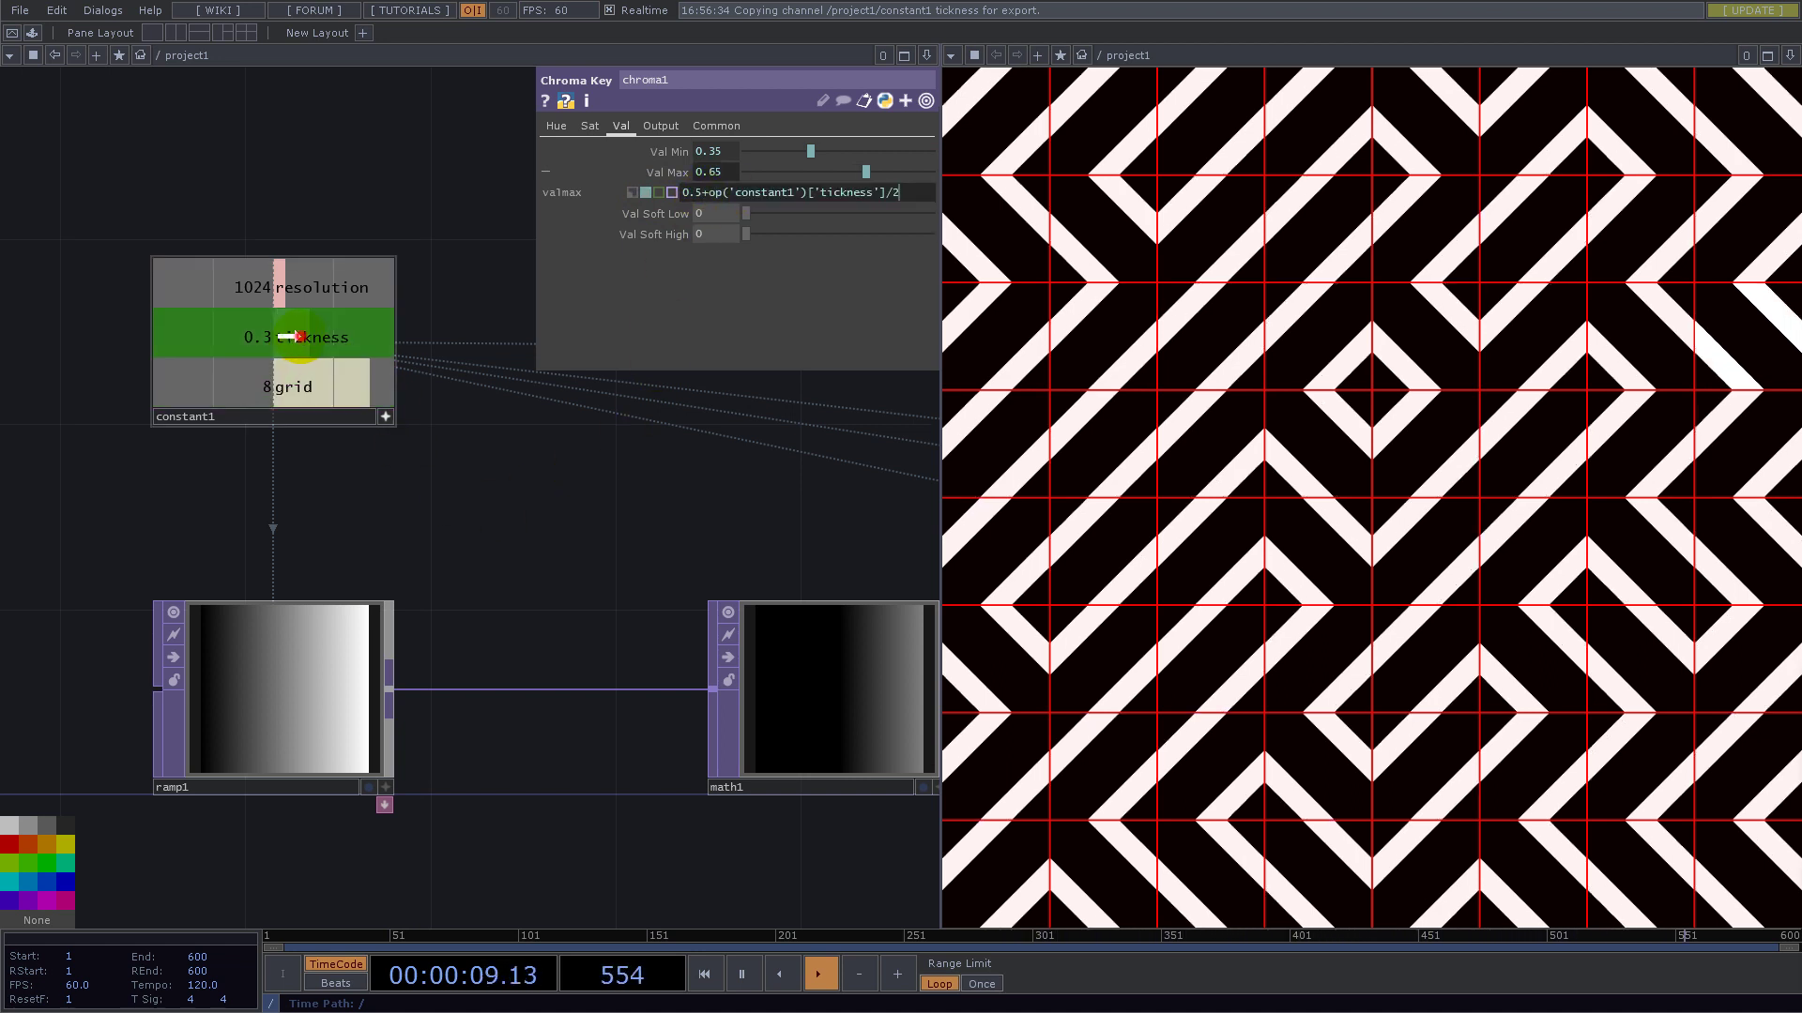
# - Set the tickness channel of constant1 to 0.68
pyautogui.click(305, 413)
pyautogui.moveTo(876, 171)
pyautogui.mouseDown()
pyautogui.moveTo(858, 169)
pyautogui.moveTo(901, 170)
pyautogui.mouseUp()
pyautogui.click(617, 561)
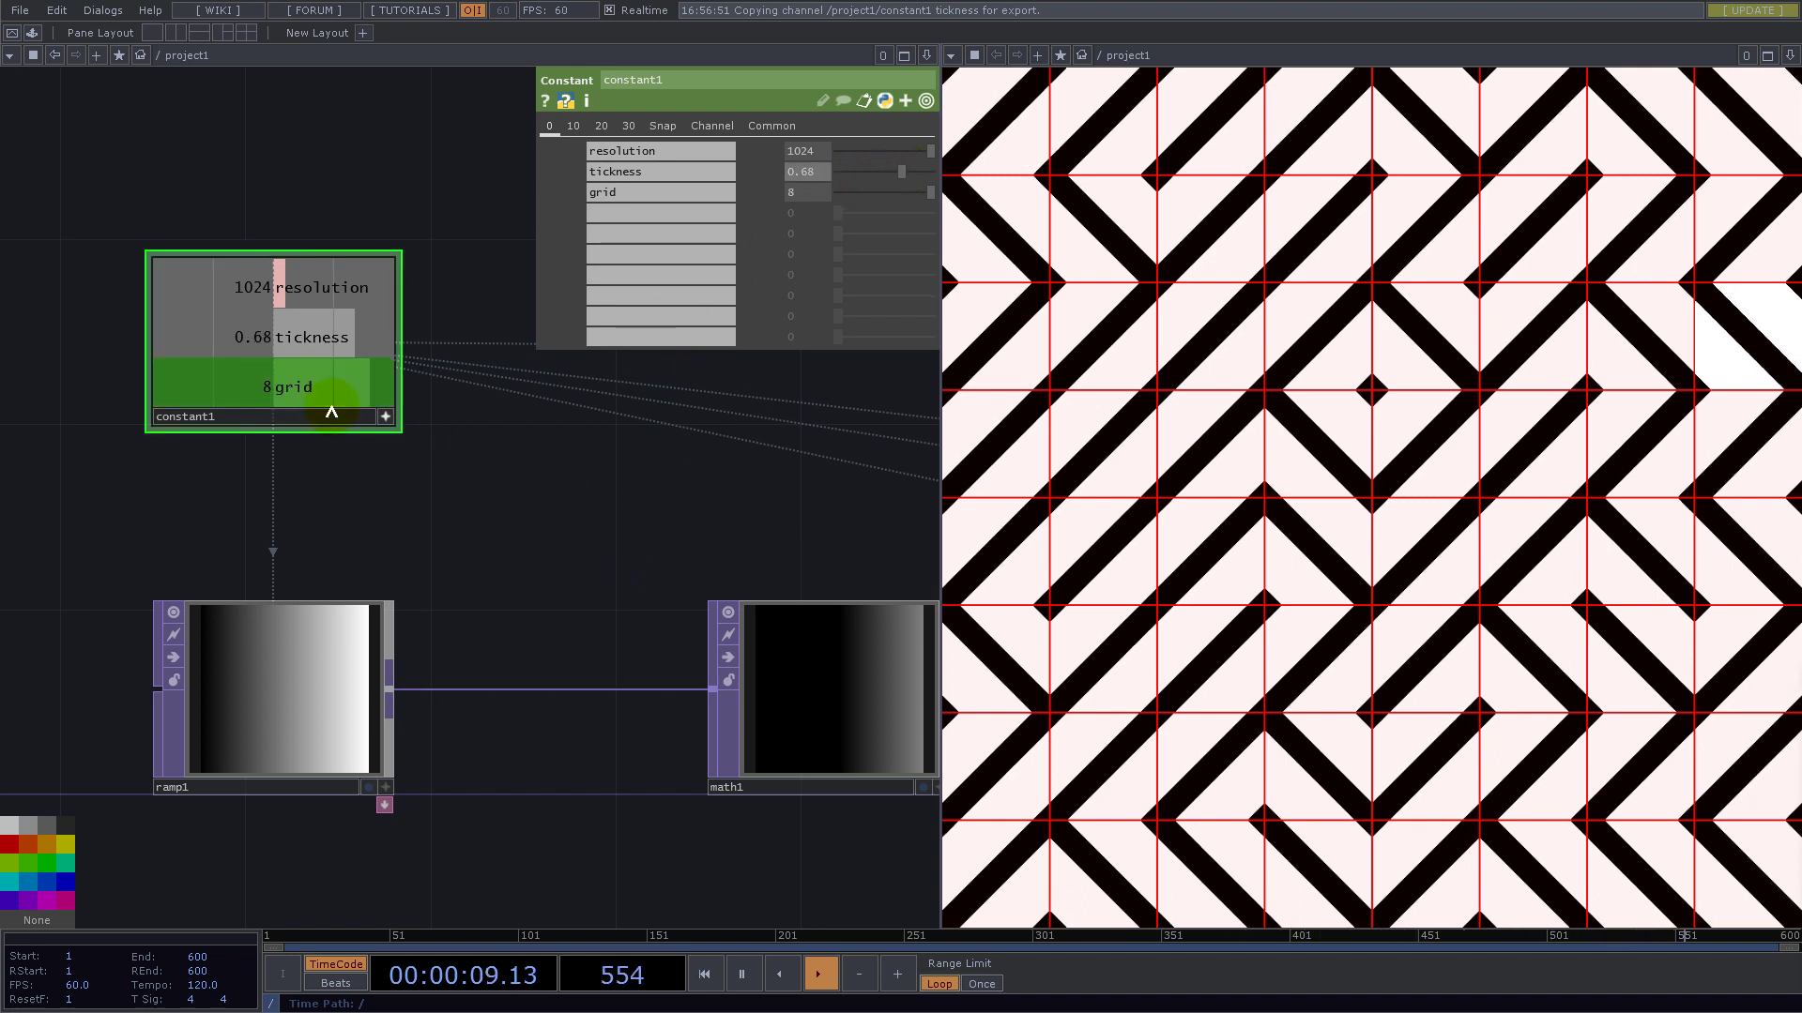
# - Move the operator group from constant1 through transform1 away from the reorder and edge operators to free up space
pyautogui.scroll(-5, 526, 453)
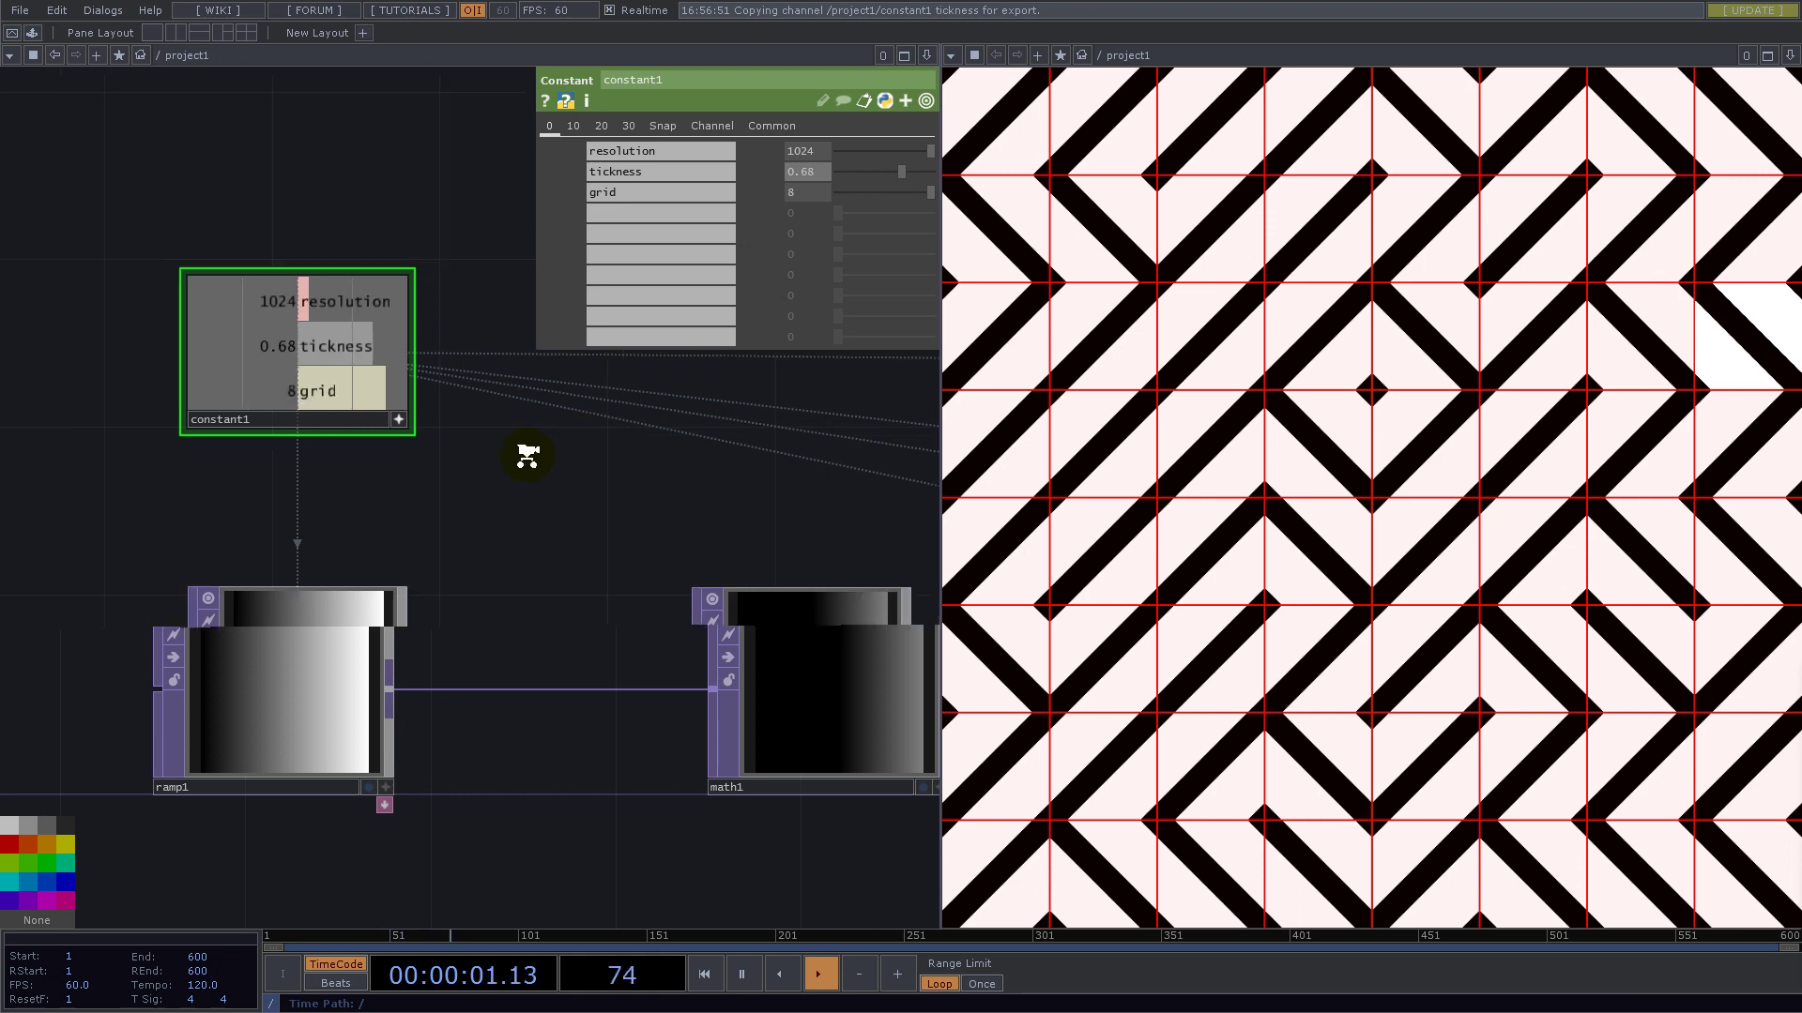
pyautogui.scroll(-3, 527, 457)
pyautogui.scroll(3, 733, 510)
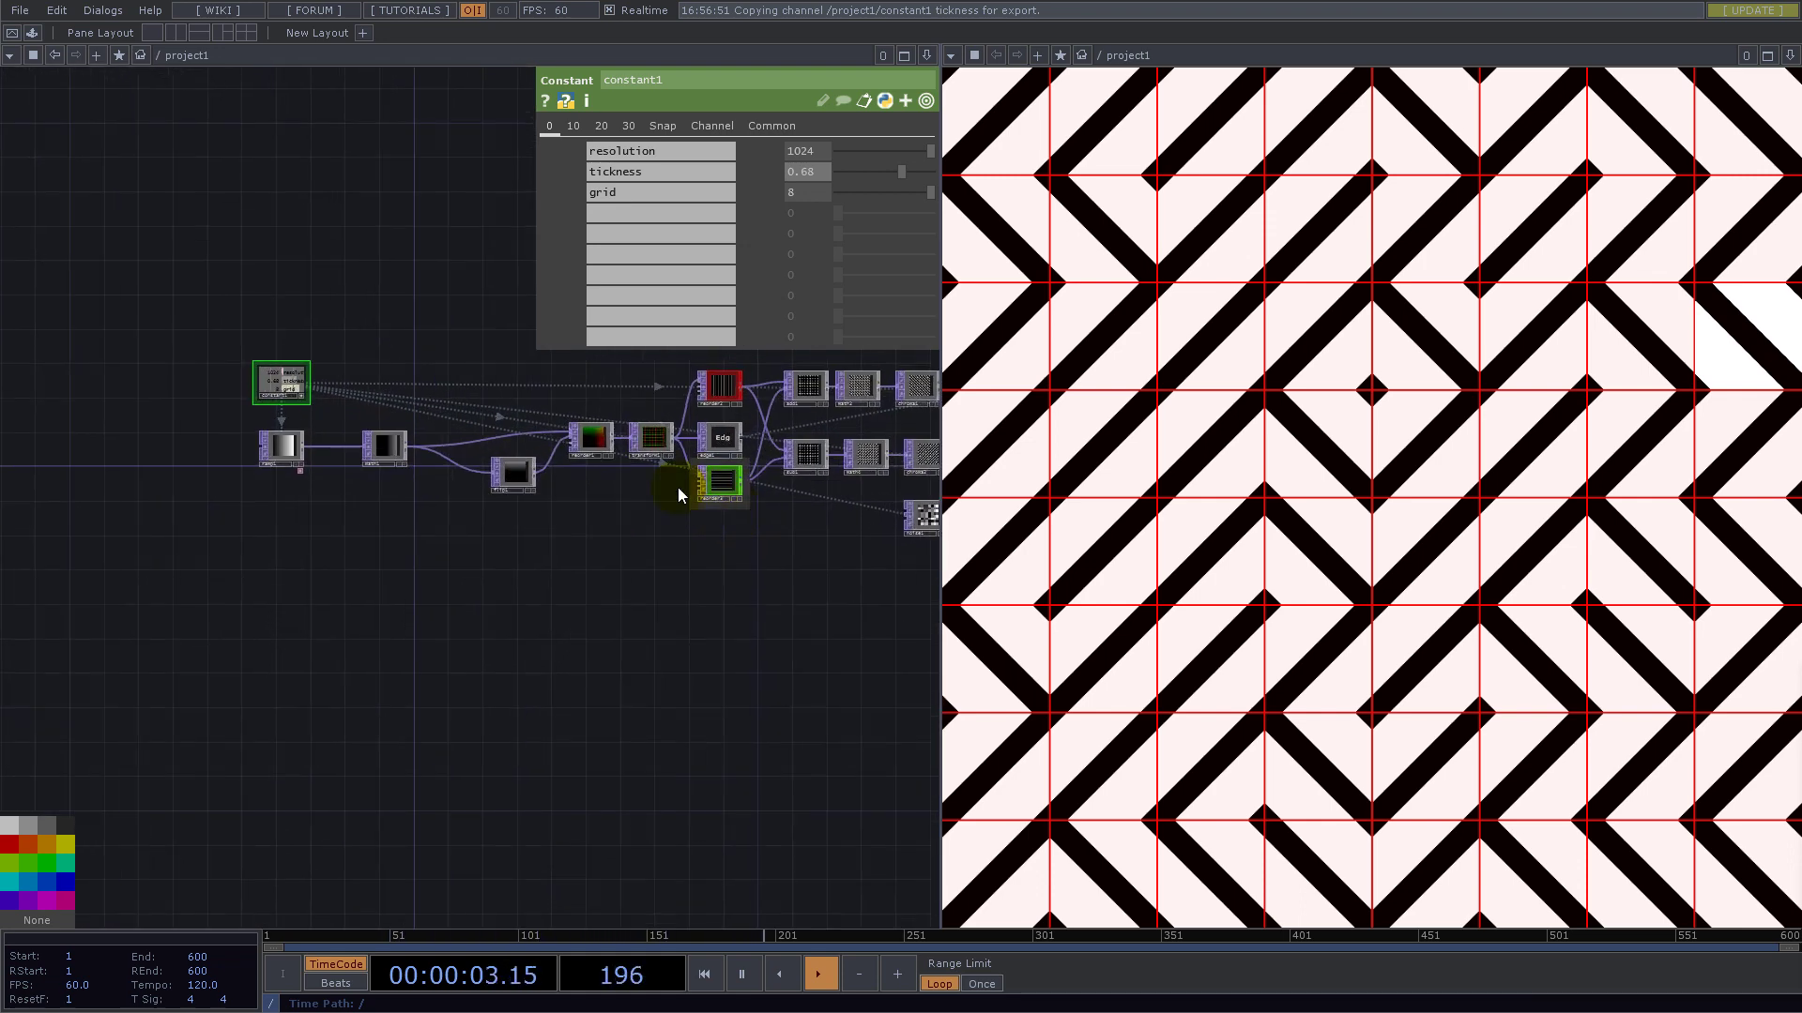
pyautogui.moveTo(652, 449); pyautogui.dragTo(309, 436)
pyautogui.scroll(2, 440, 365)
pyautogui.moveTo(435, 368); pyautogui.dragTo(246, 410)
pyautogui.scroll(-5, 235, 451)
pyautogui.scroll(7, 203, 469)
pyautogui.moveTo(161, 470); pyautogui.dragTo(254, 388, button='middle')
# - Insert a Null TOP between transform1 and the branches to the reorder and edge operators
pyautogui.rightClick(371, 390)
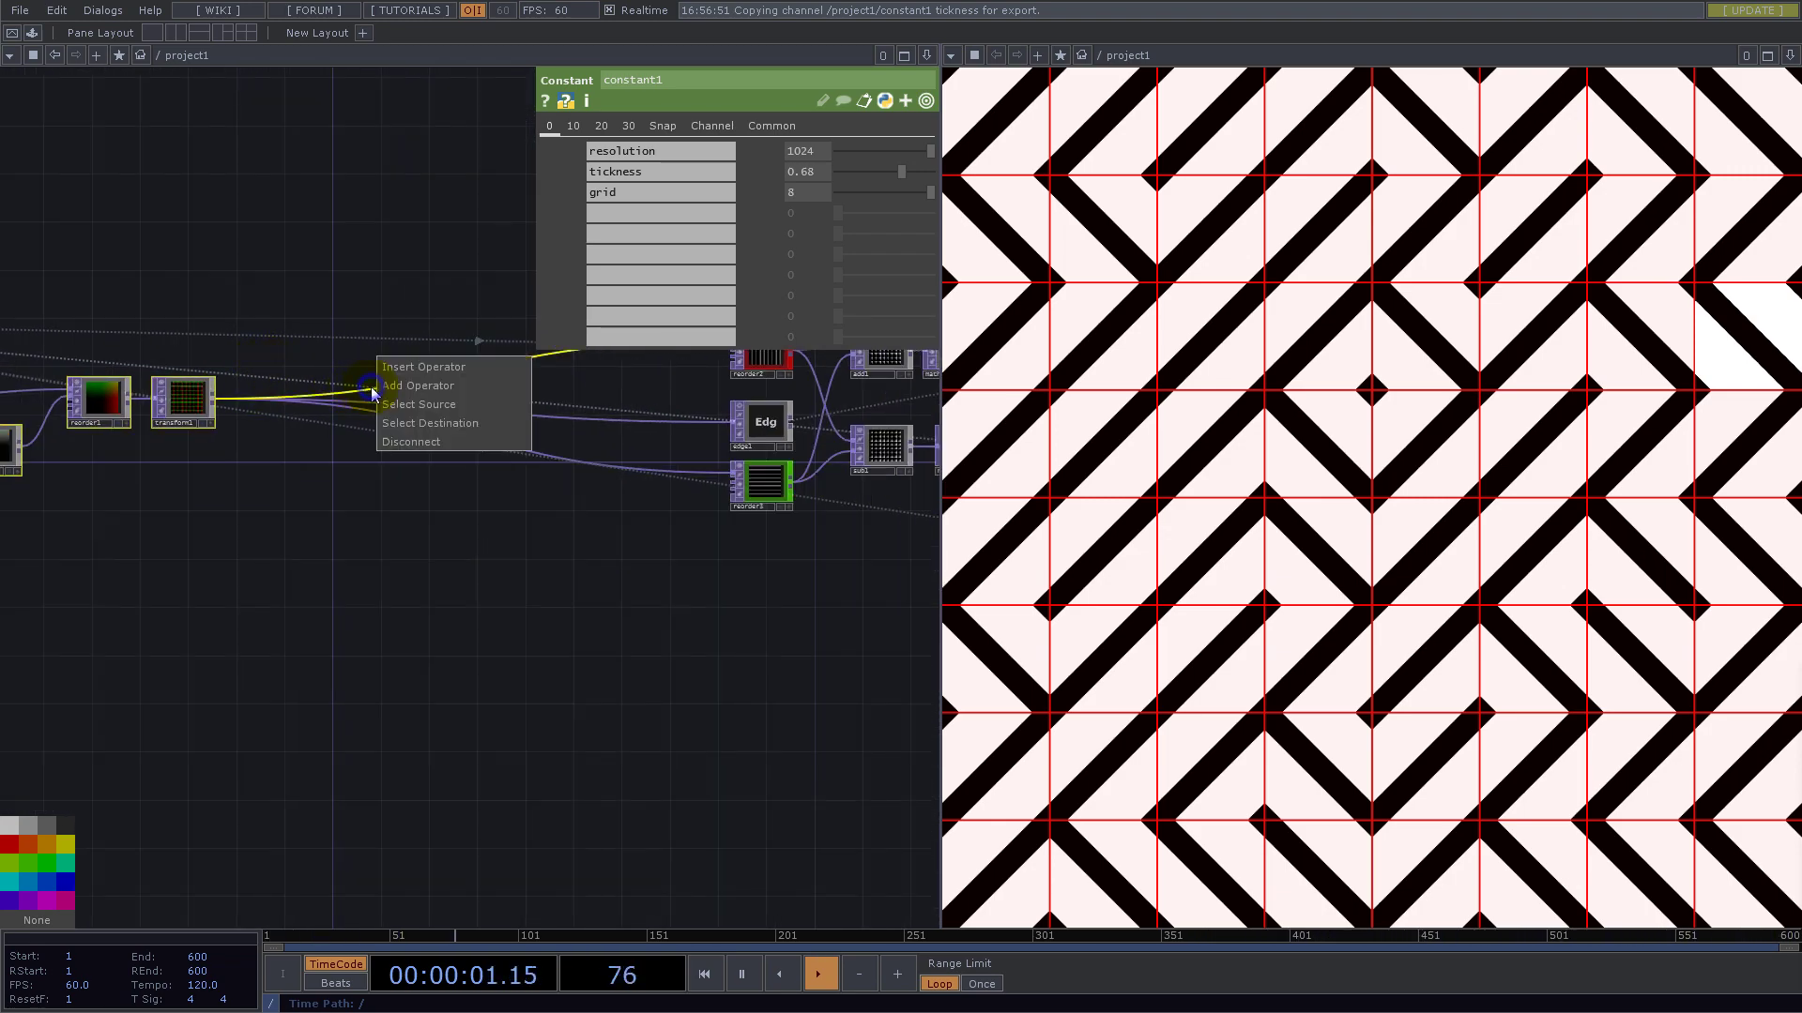
pyautogui.click(391, 366)
pyautogui.write('nul')
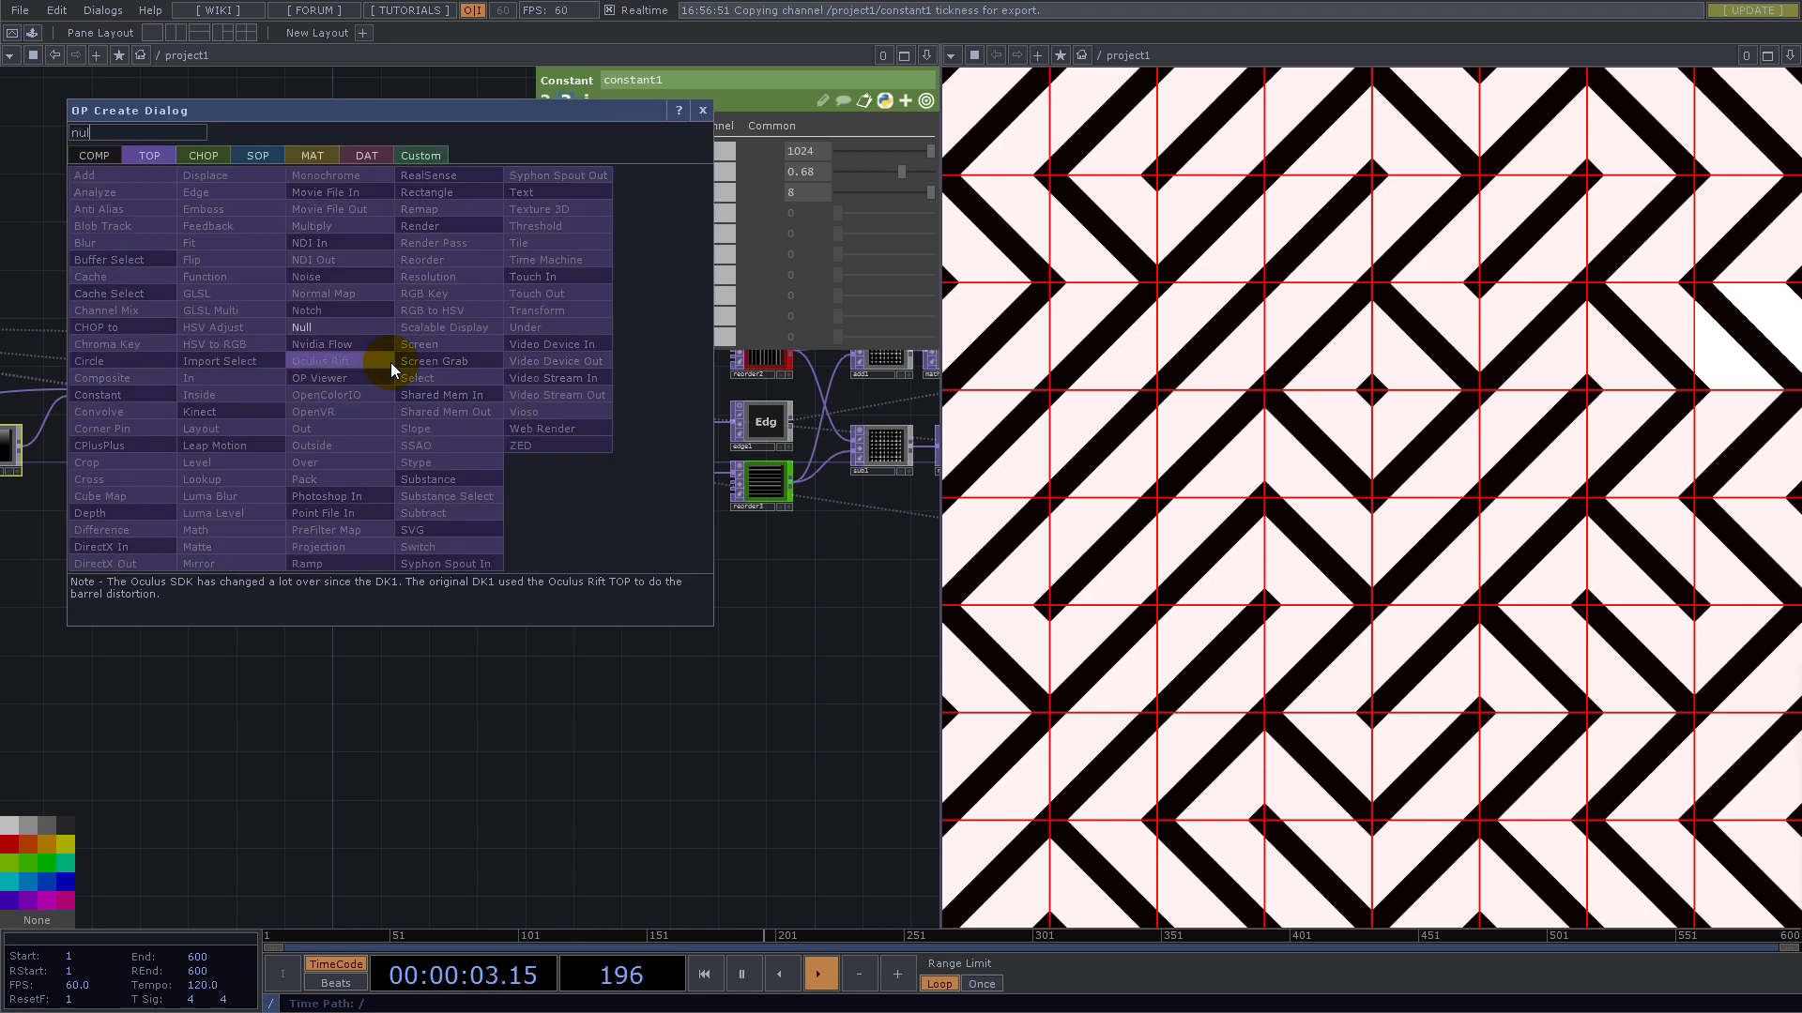
pyautogui.click(341, 327)
pyautogui.click(441, 380)
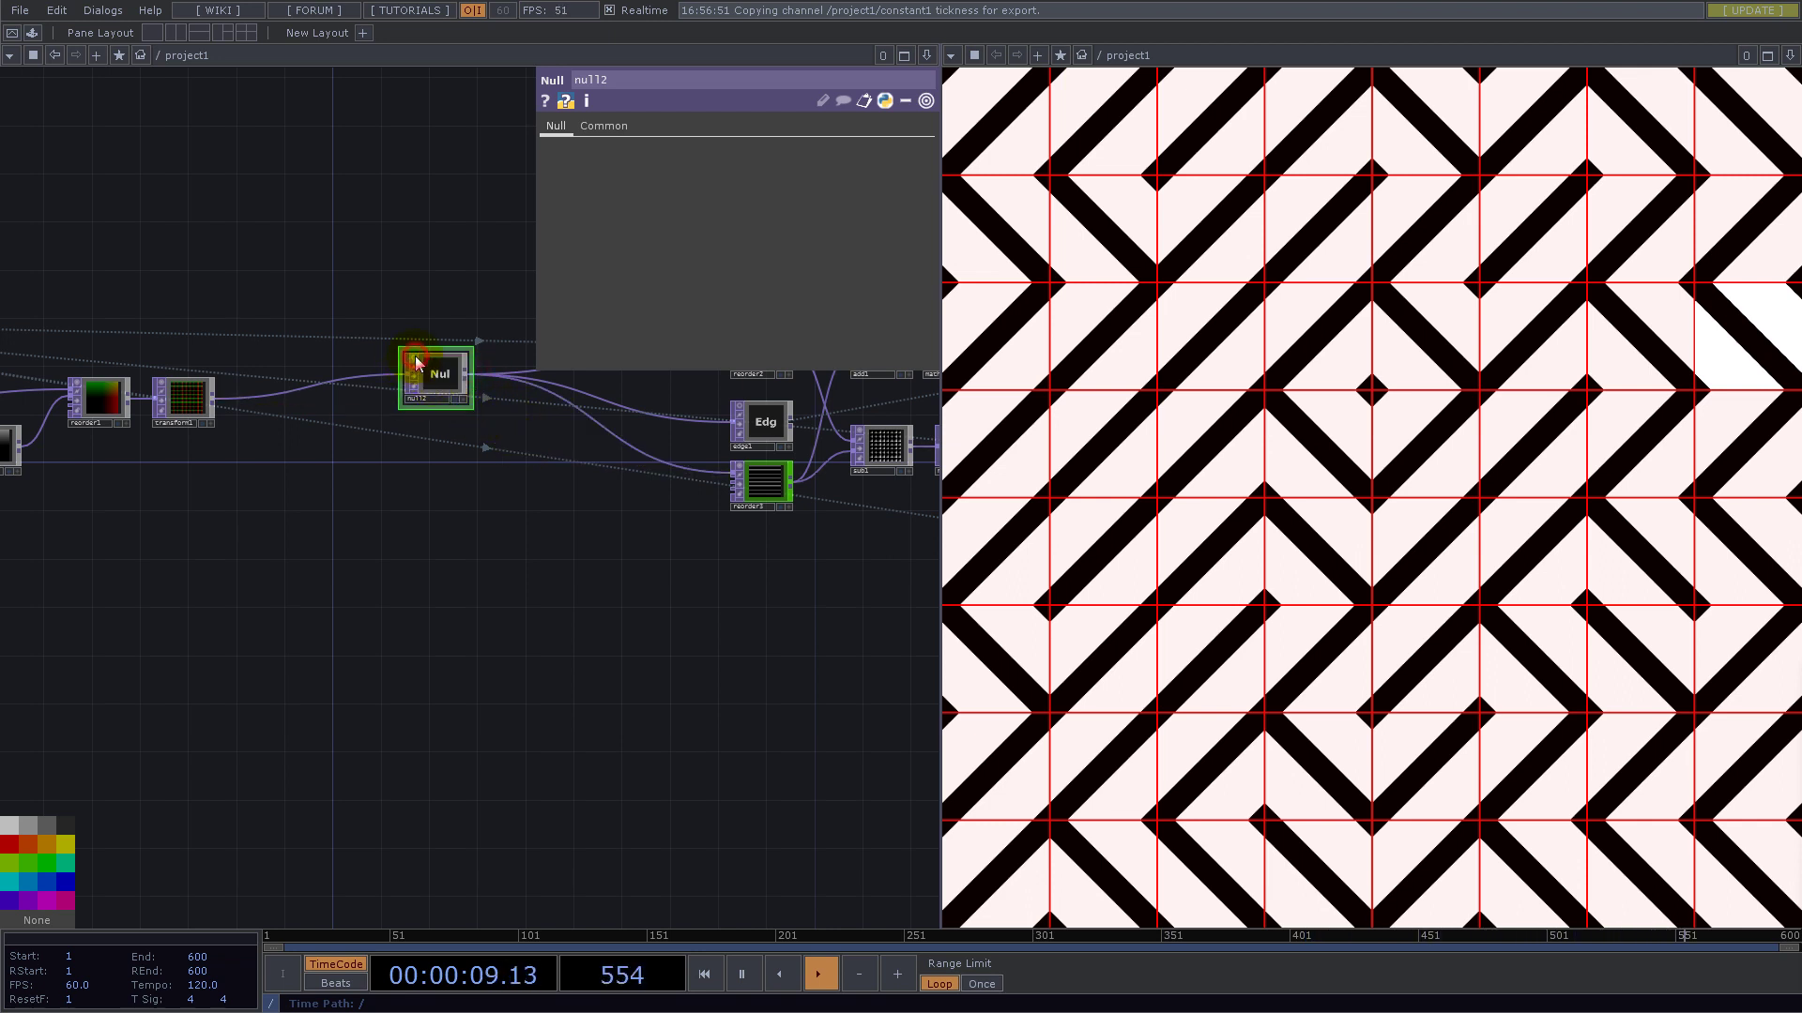
# - Insert a Transform TOP between transform1 and the Null TOP and place it beside transform1
pyautogui.moveTo(460, 375); pyautogui.dragTo(589, 520)
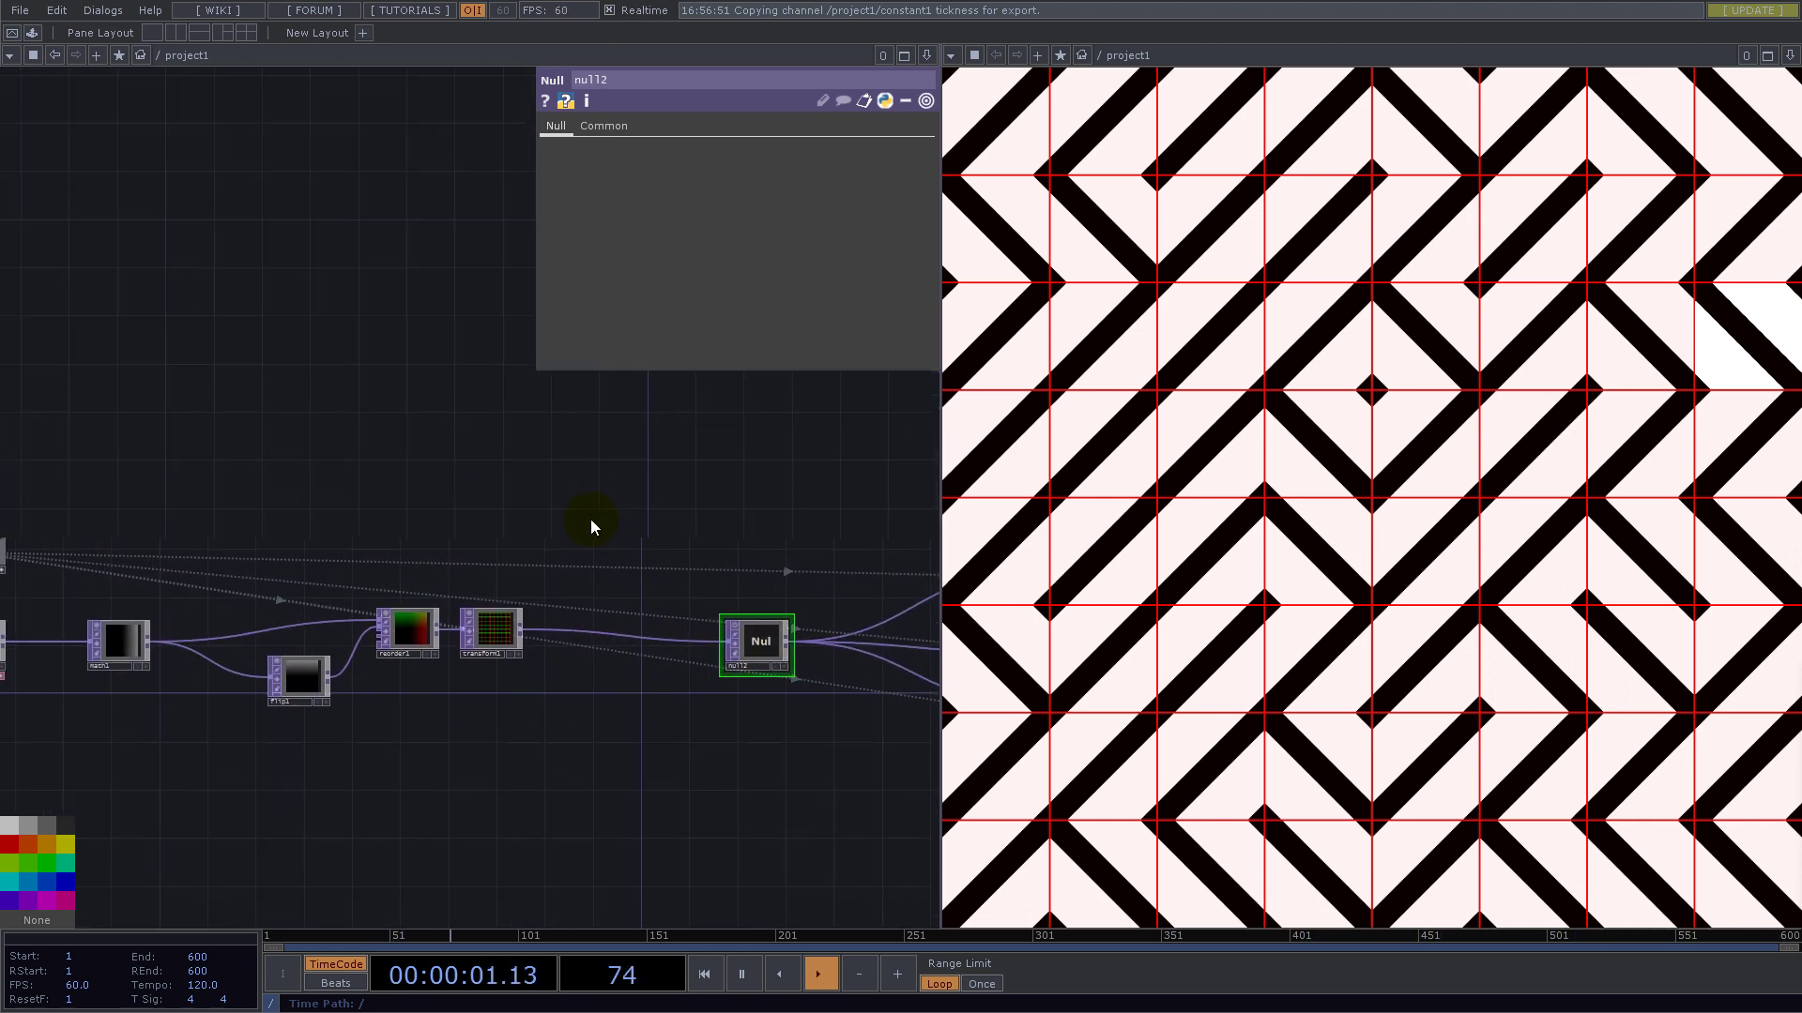
pyautogui.scroll(3, 601, 707)
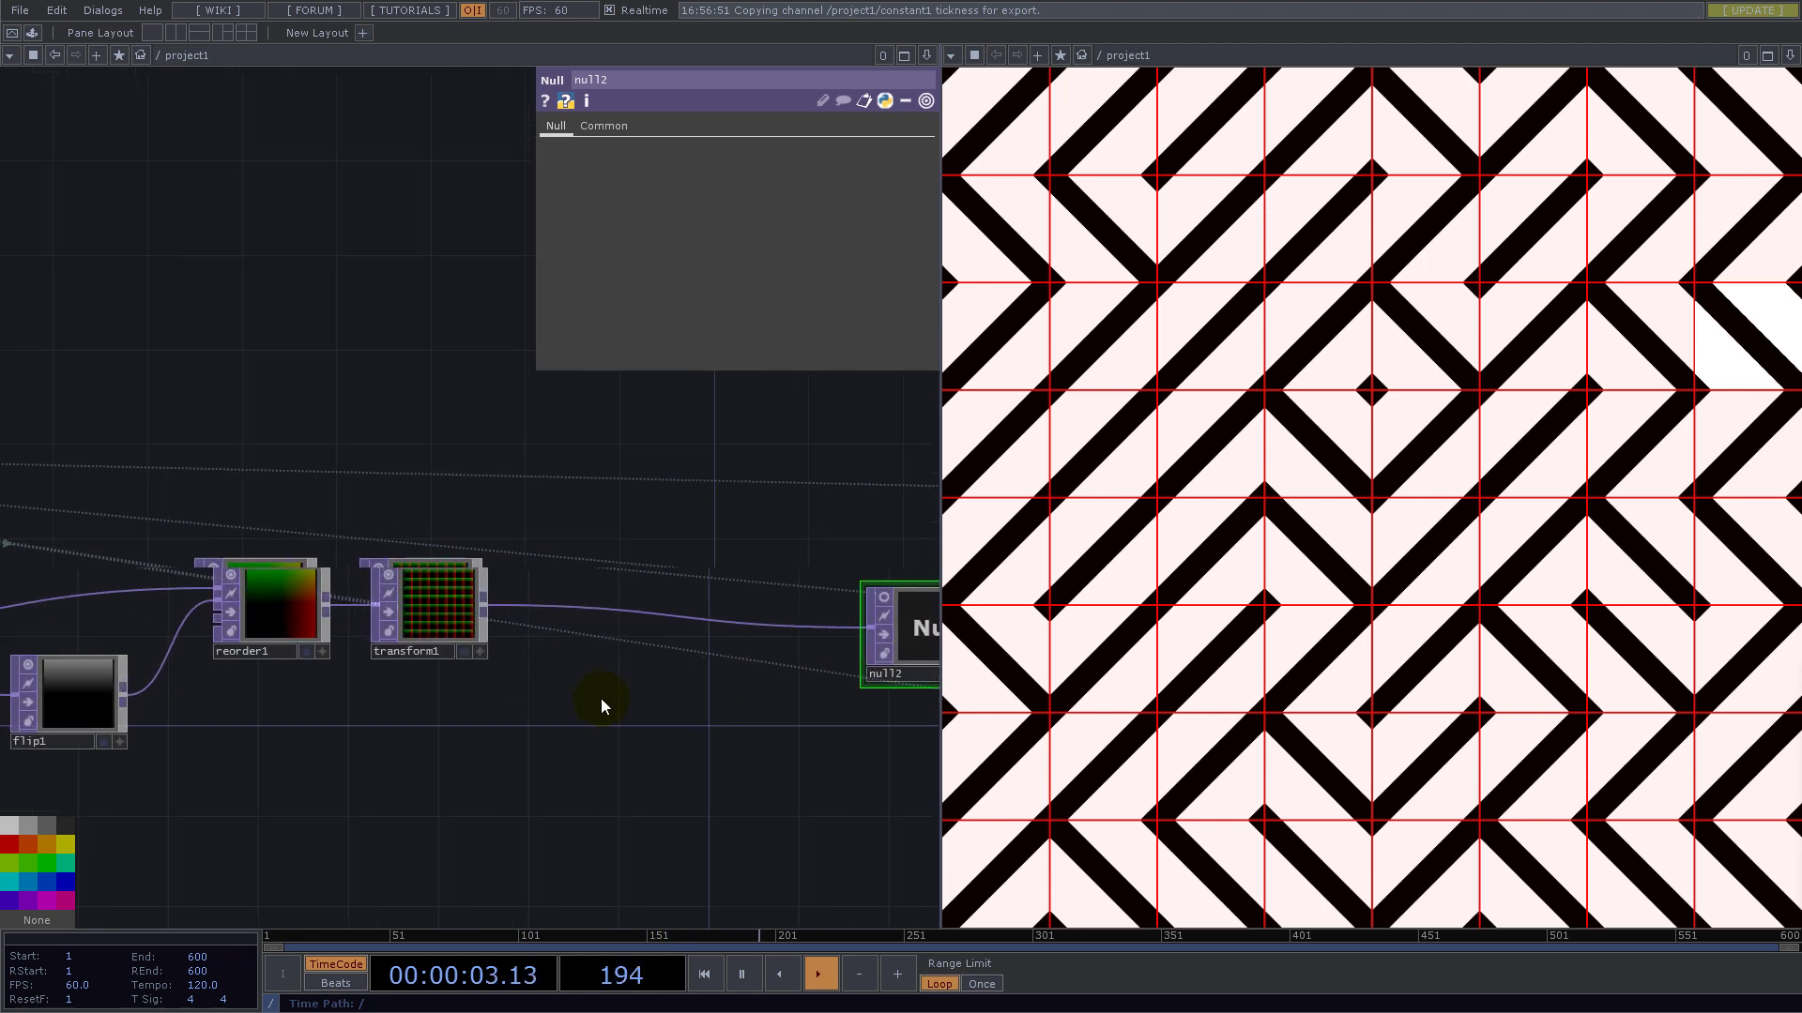
pyautogui.rightClick(605, 601)
pyautogui.click(623, 580)
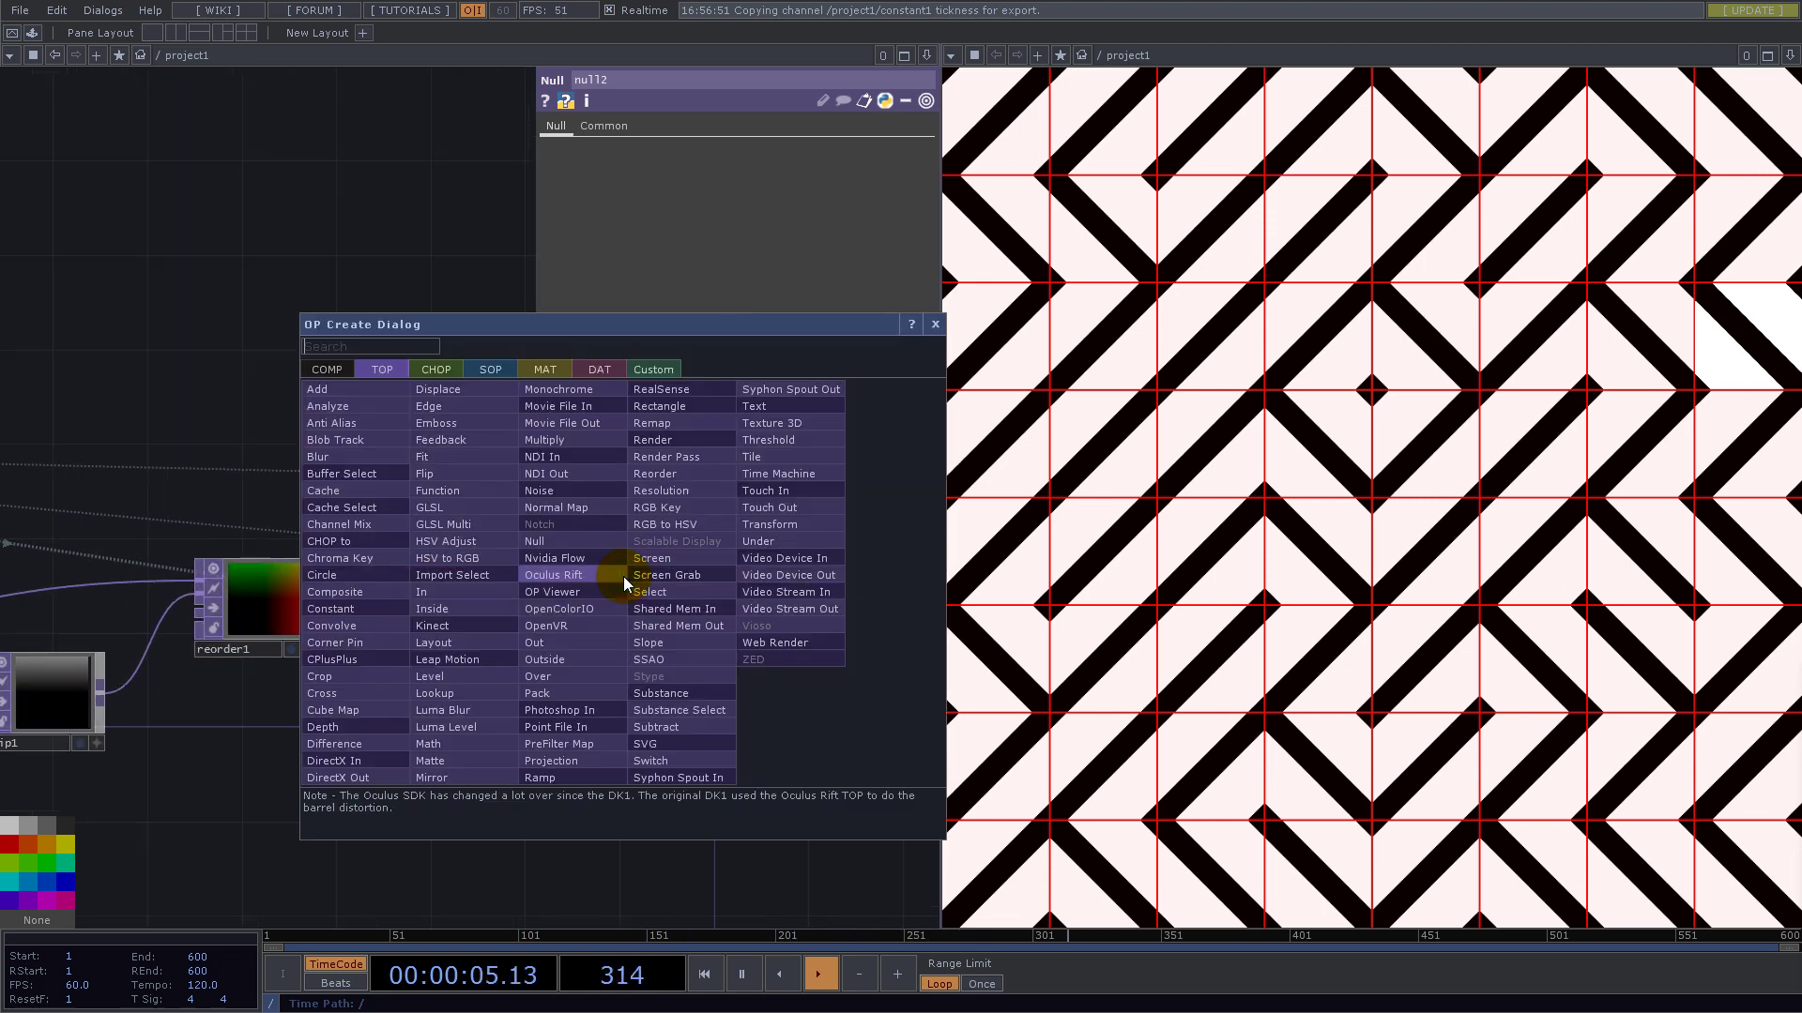
pyautogui.write('tr')
pyautogui.click(777, 508)
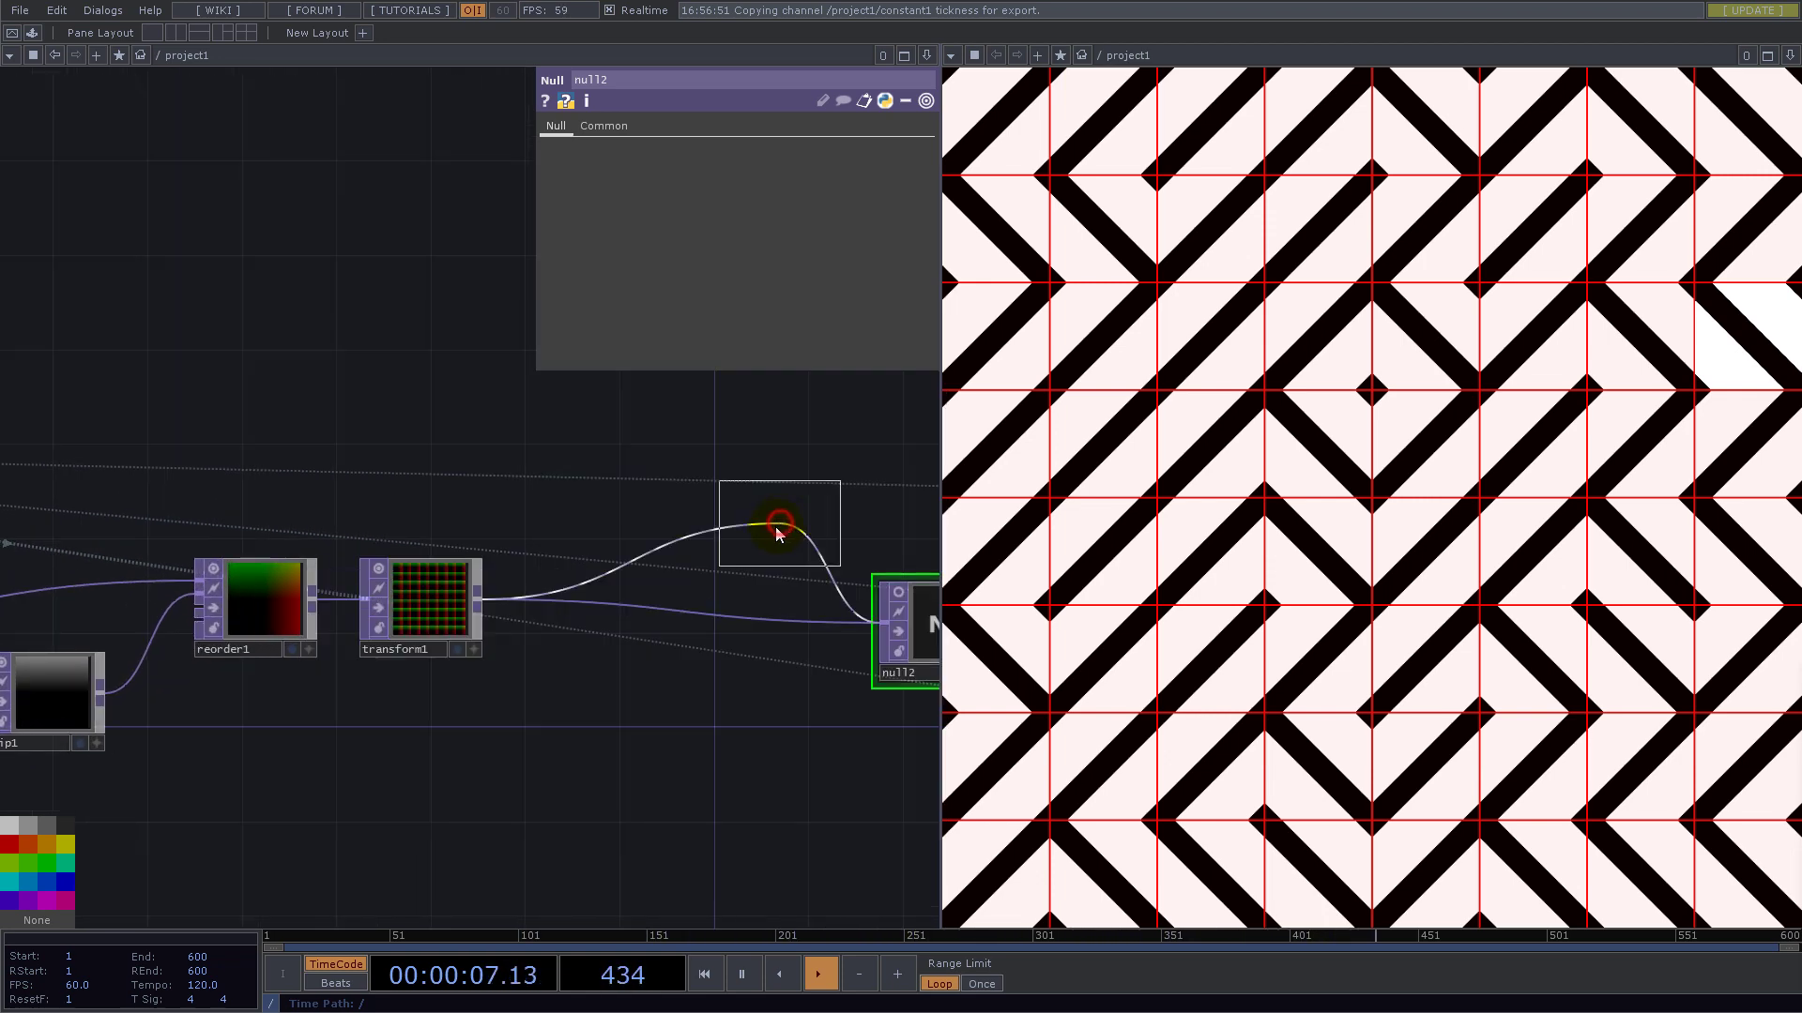
pyautogui.click(643, 624)
pyautogui.moveTo(639, 621); pyautogui.dragTo(619, 617)
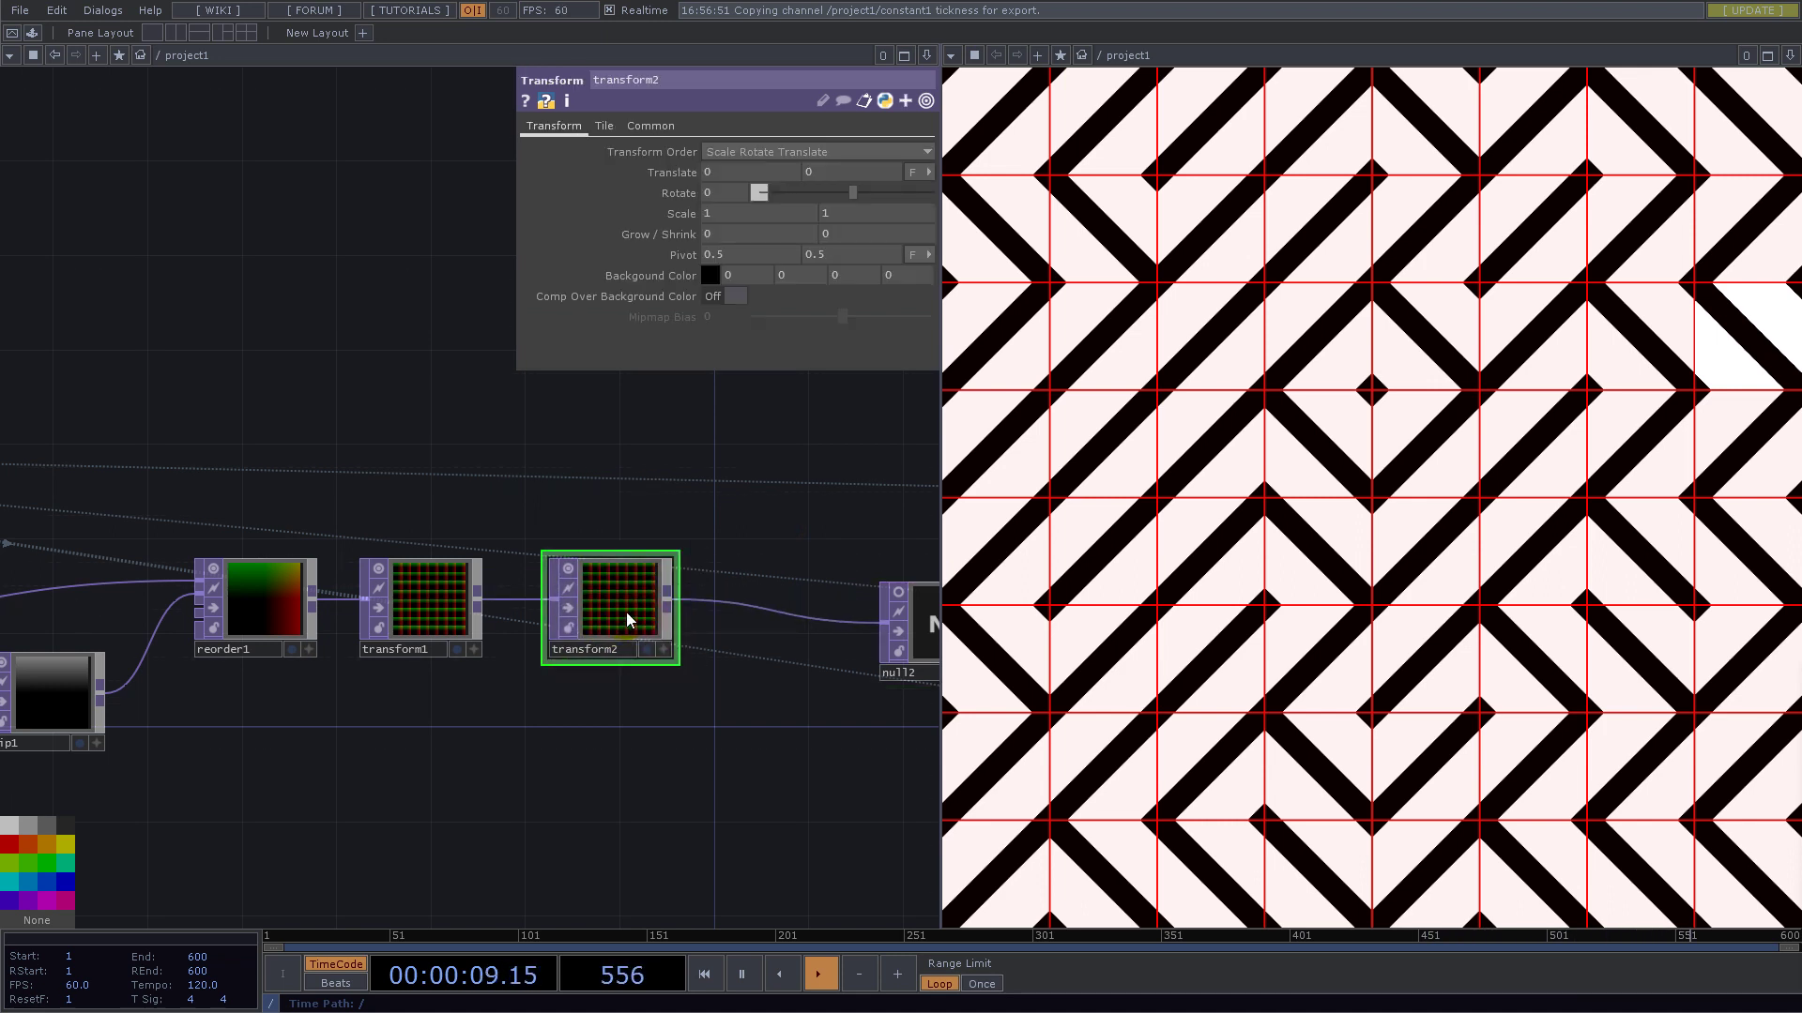
# - Animate transform2's Translate X with the expression absTime.seconds and set its Extend mode to Repeat
pyautogui.click(683, 176)
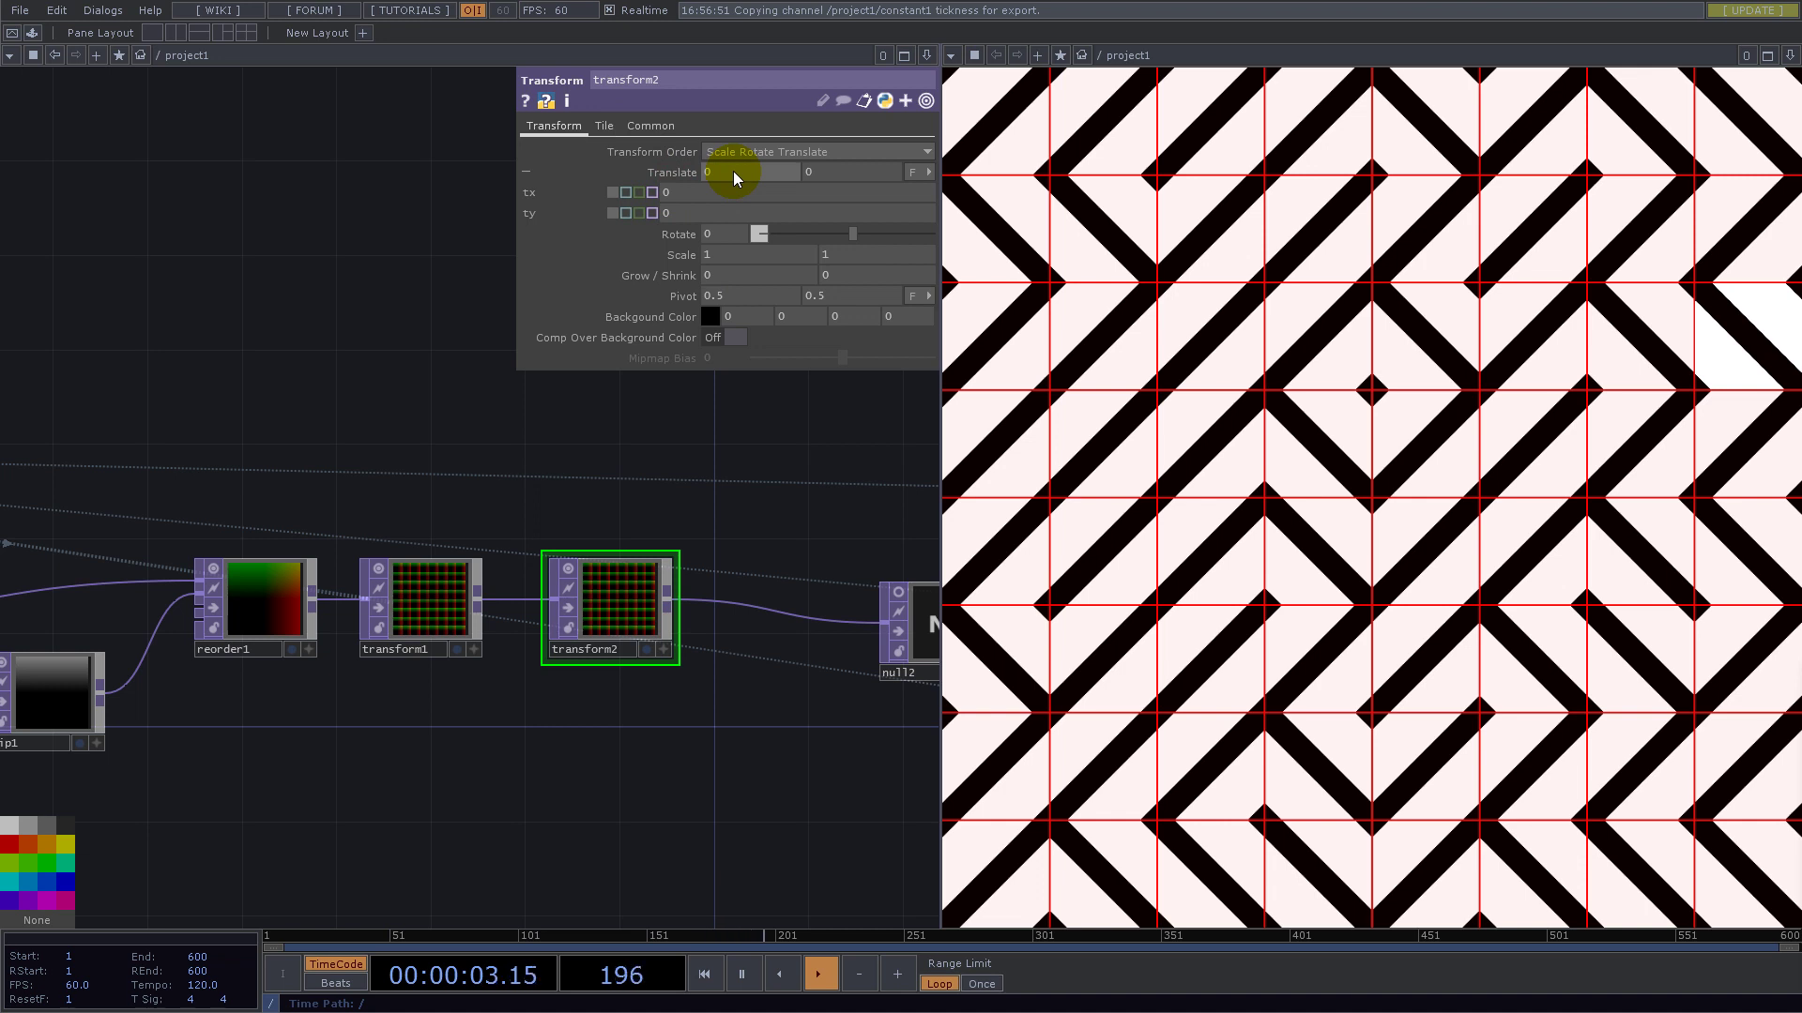
pyautogui.click(682, 191)
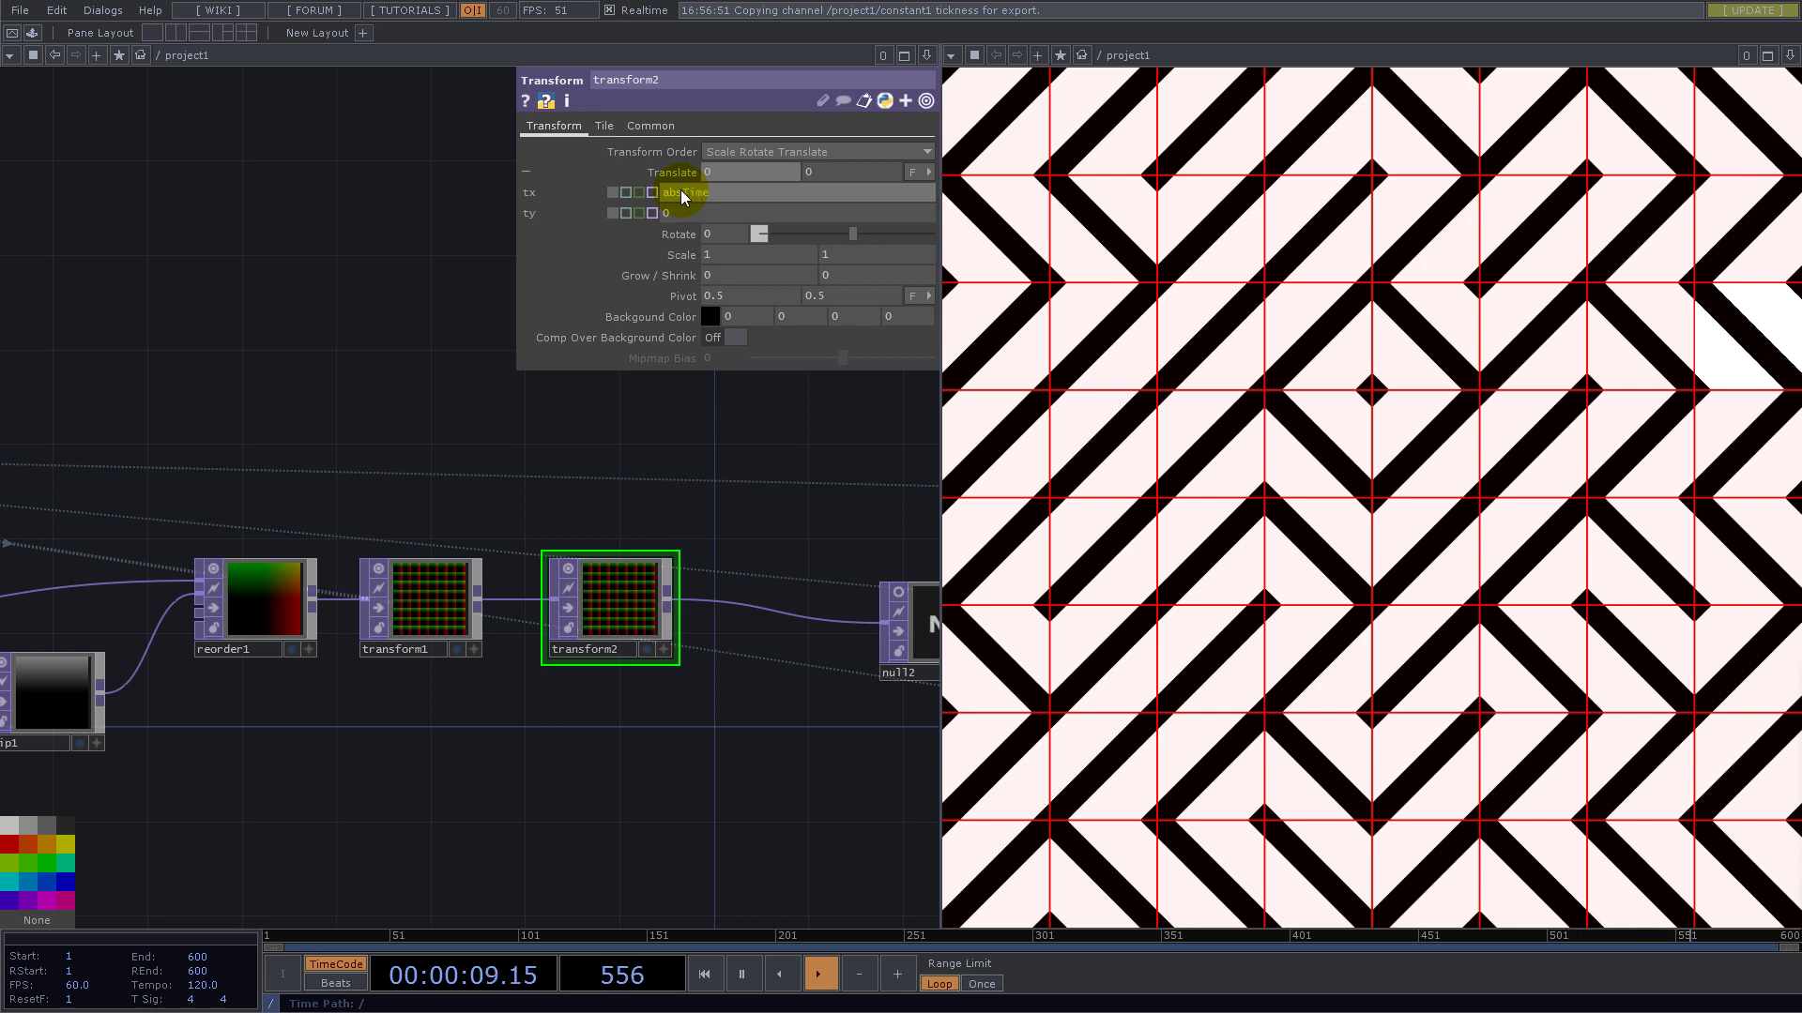
pyautogui.write('absTime.seconds')
pyautogui.press('Return')
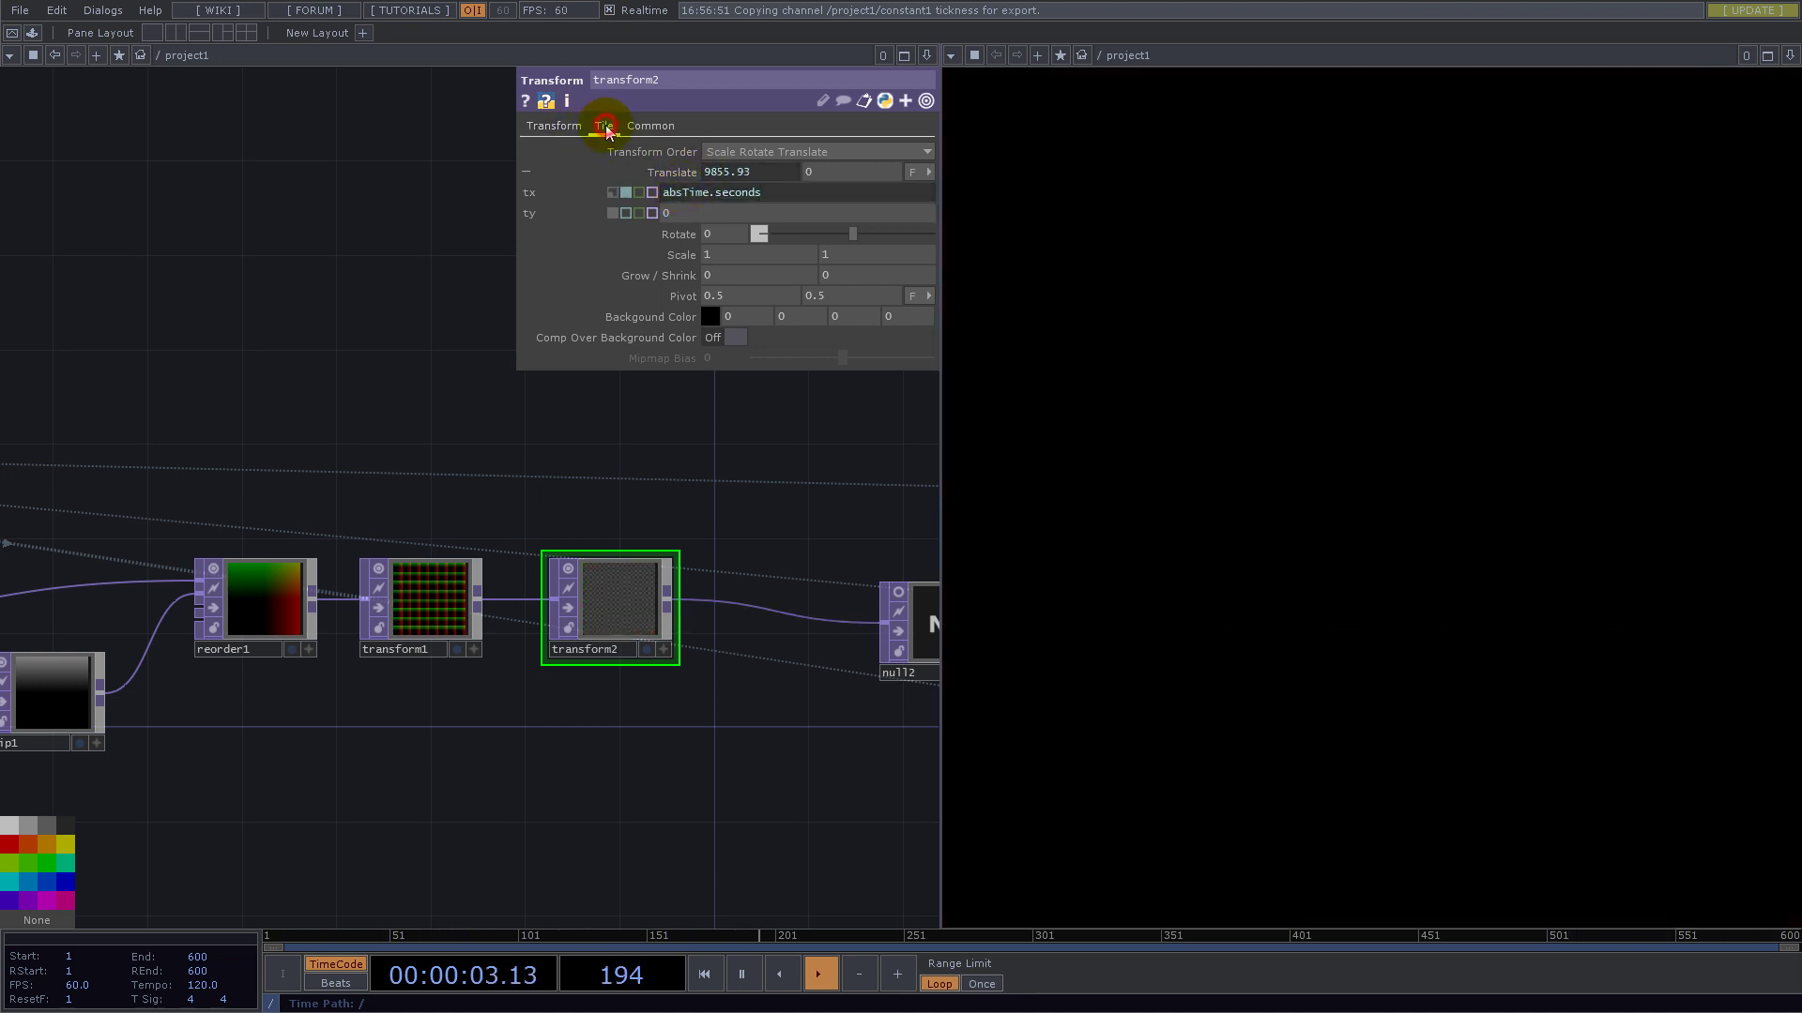
pyautogui.click(603, 125)
pyautogui.click(739, 203)
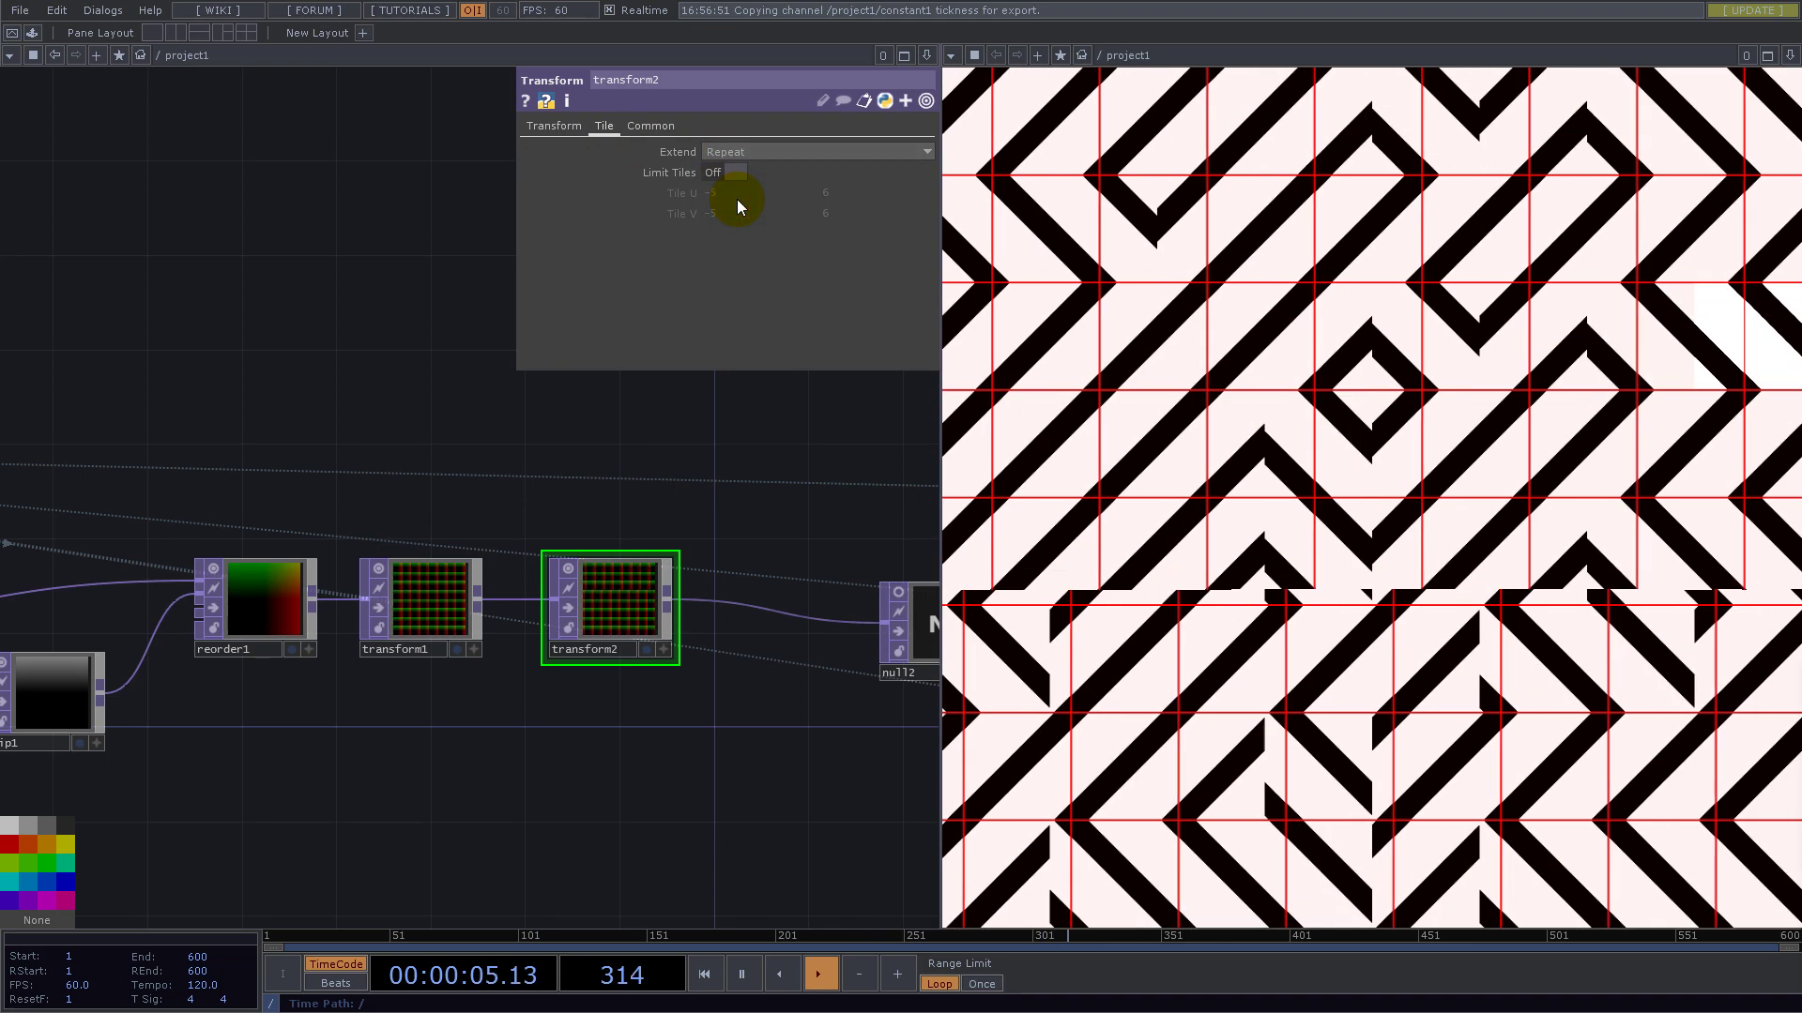
# - Slow the horizontal scrolling by changing transform2's Translate X expression to absTime.seconds/15
pyautogui.click(557, 126)
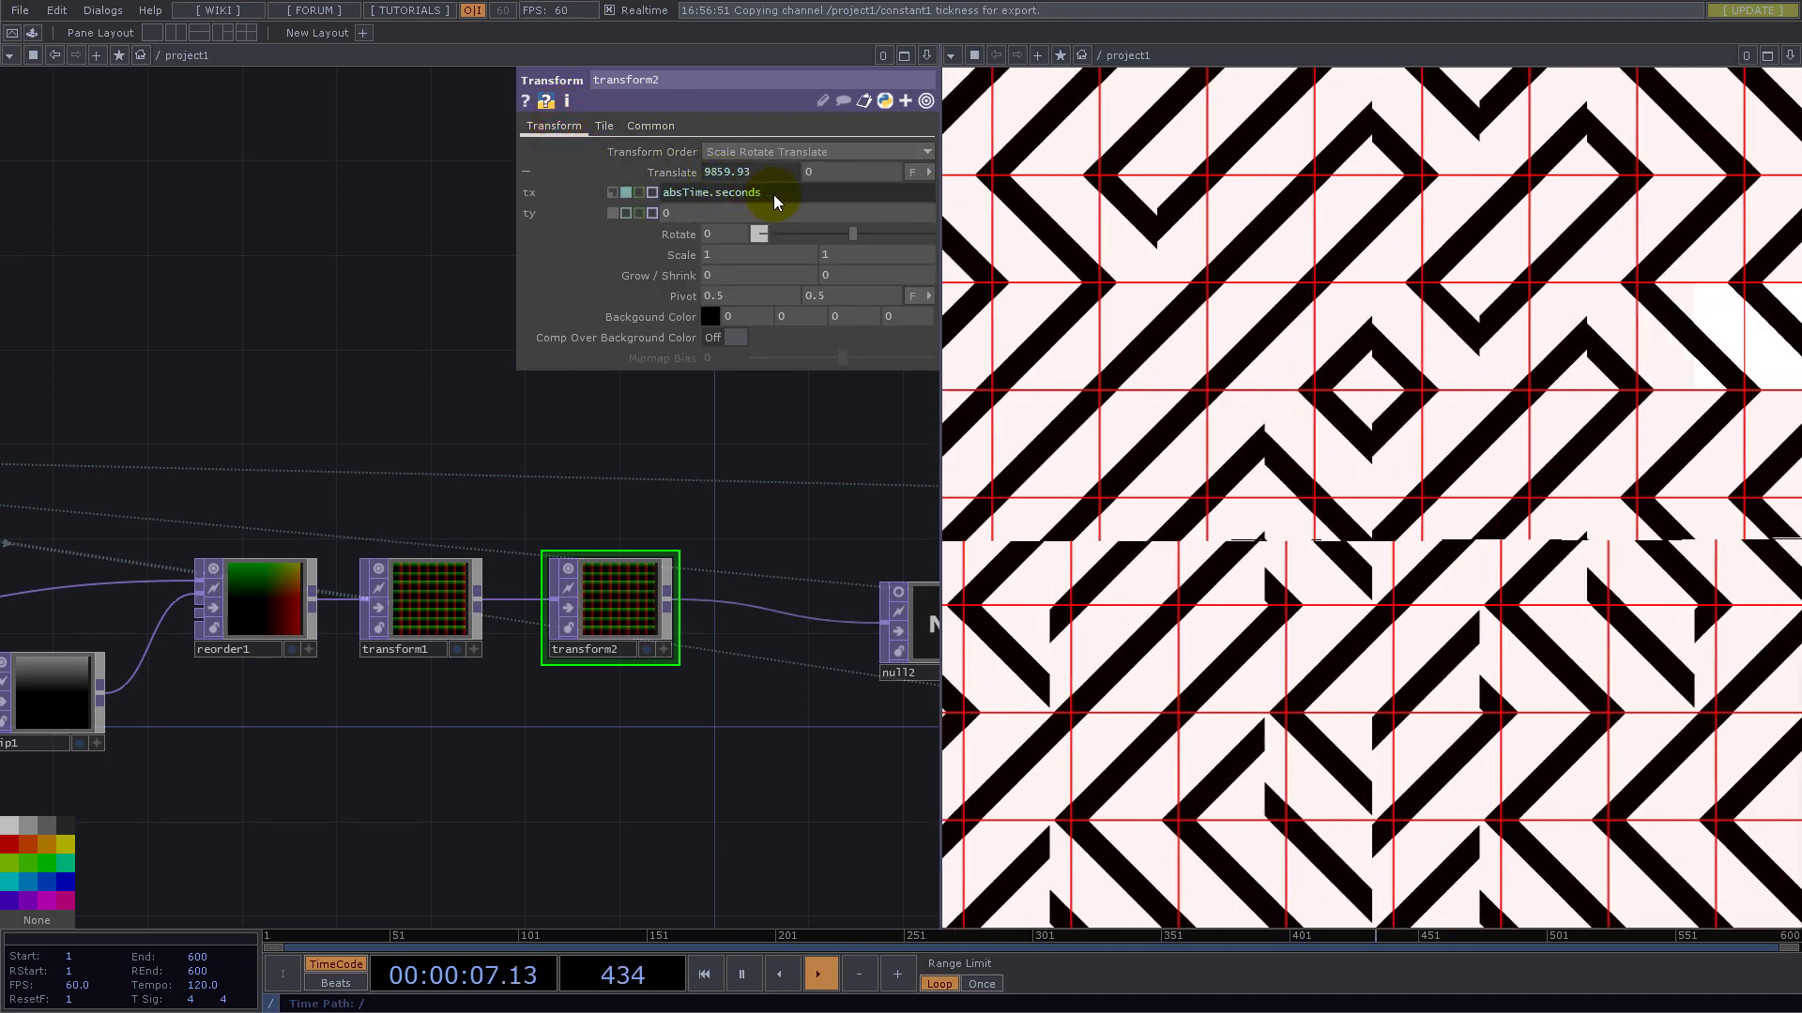
pyautogui.click(779, 192)
pyautogui.write('/20')
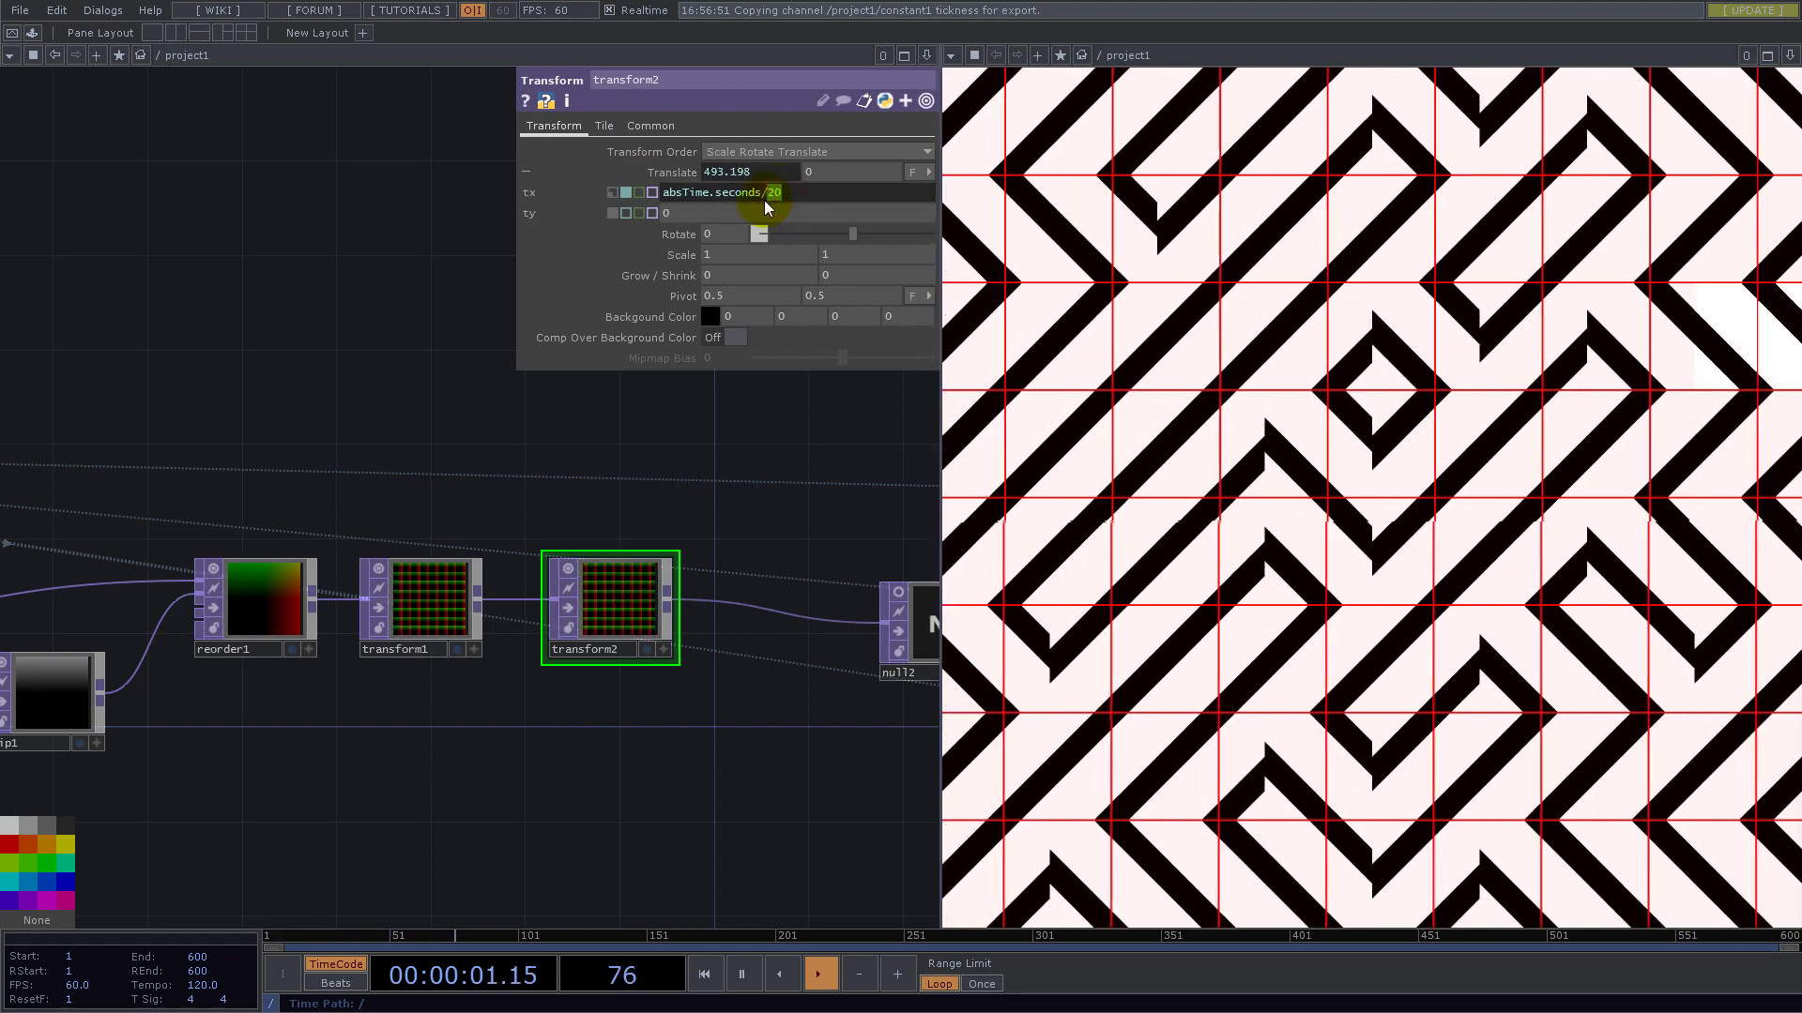
pyautogui.write('15')
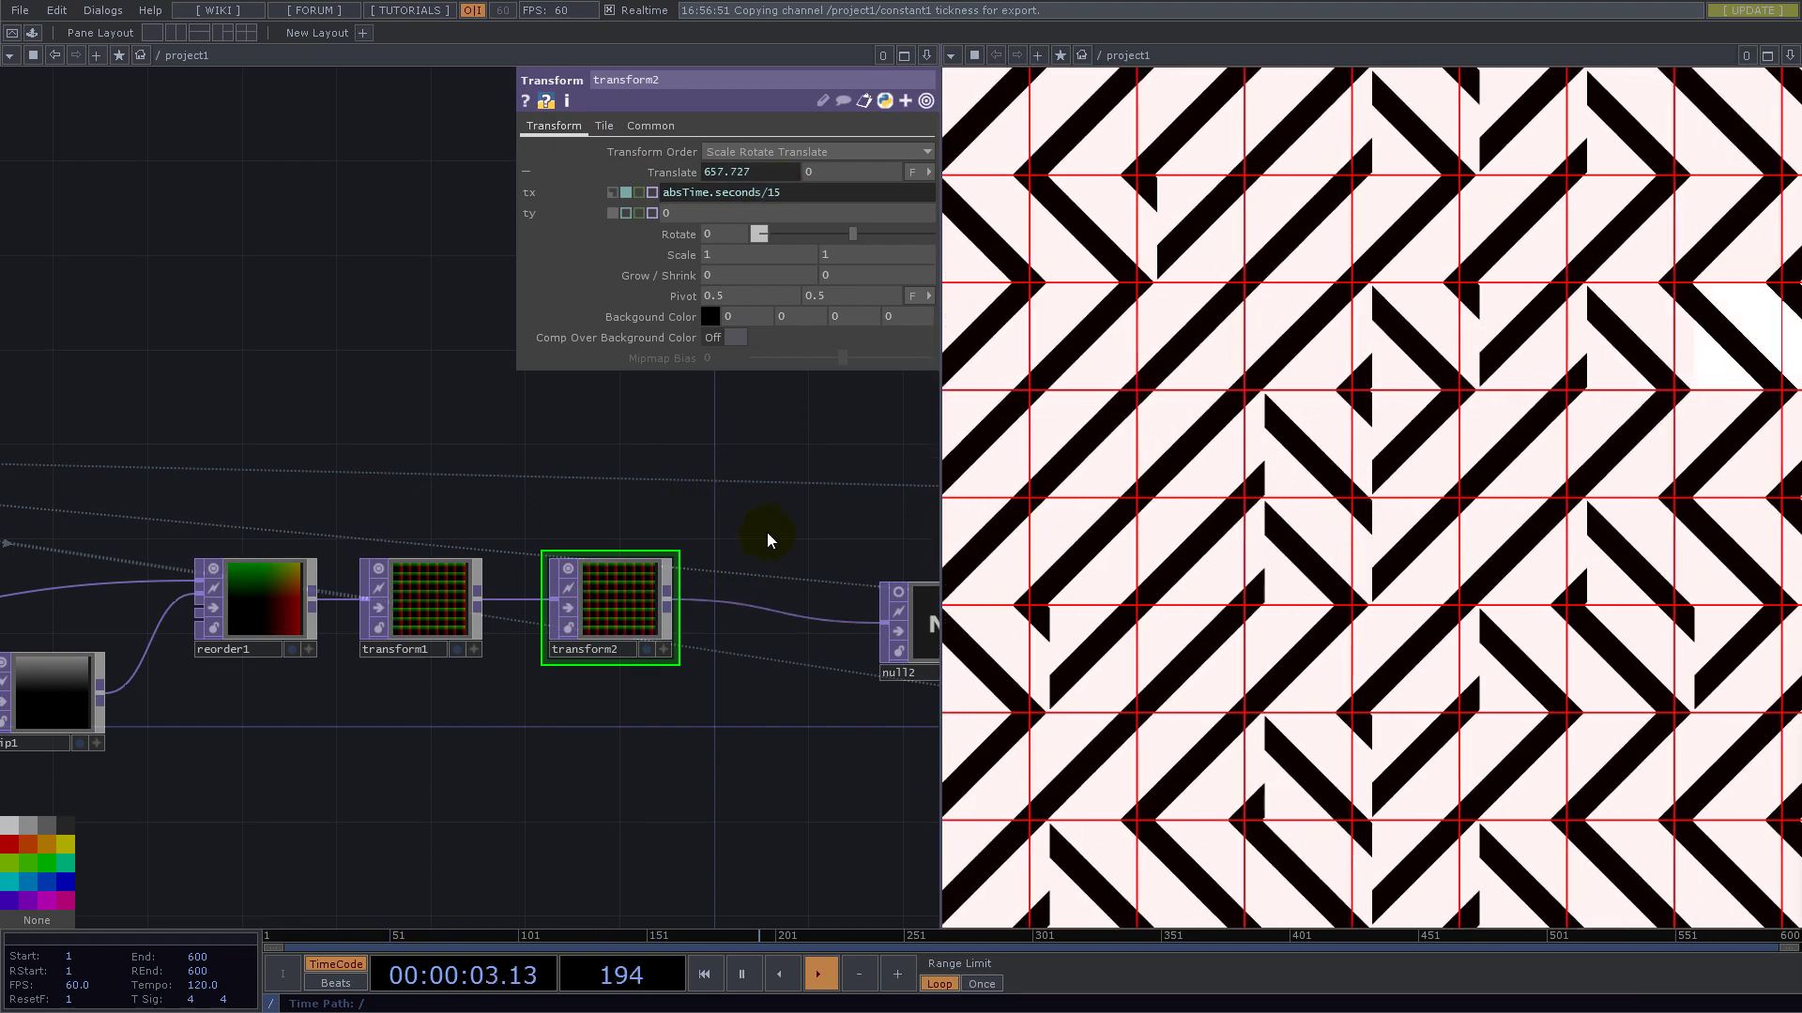
# - Examine the operator info of noise1 and level1 to check the size of the noise mask
pyautogui.moveTo(768, 532); pyautogui.dragTo(520, 520)
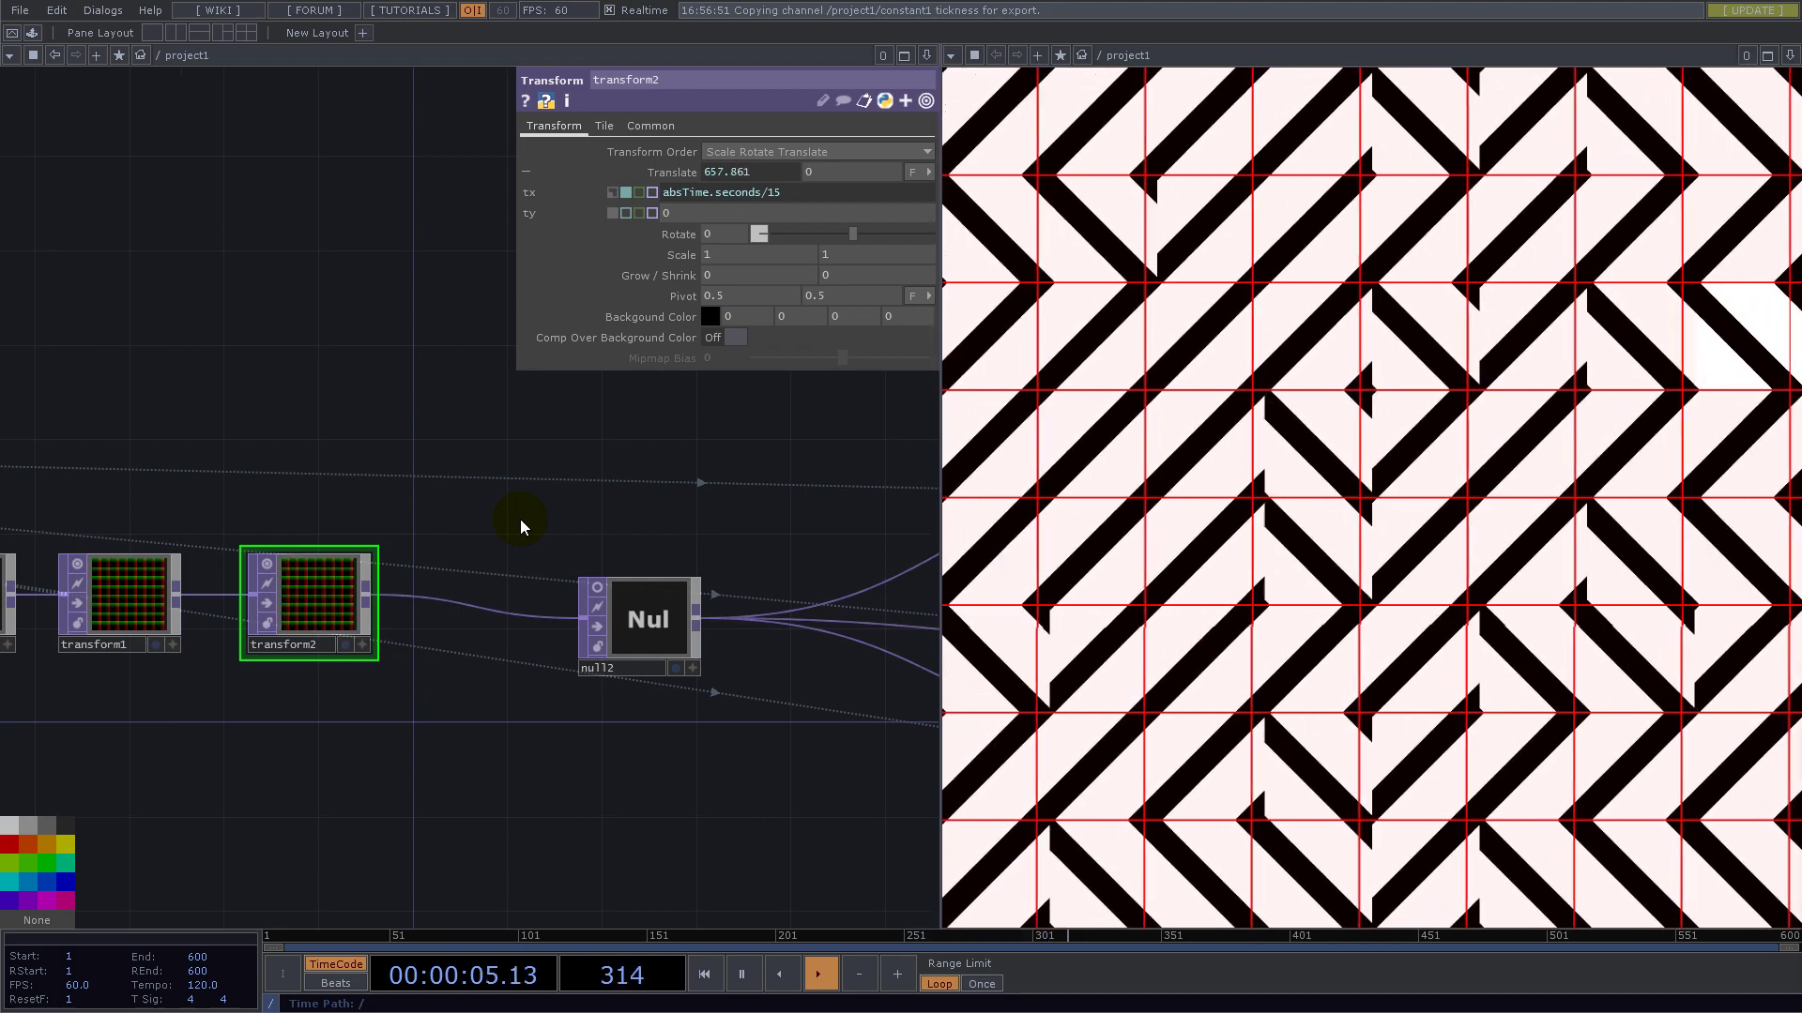
pyautogui.moveTo(648, 504); pyautogui.dragTo(477, 454)
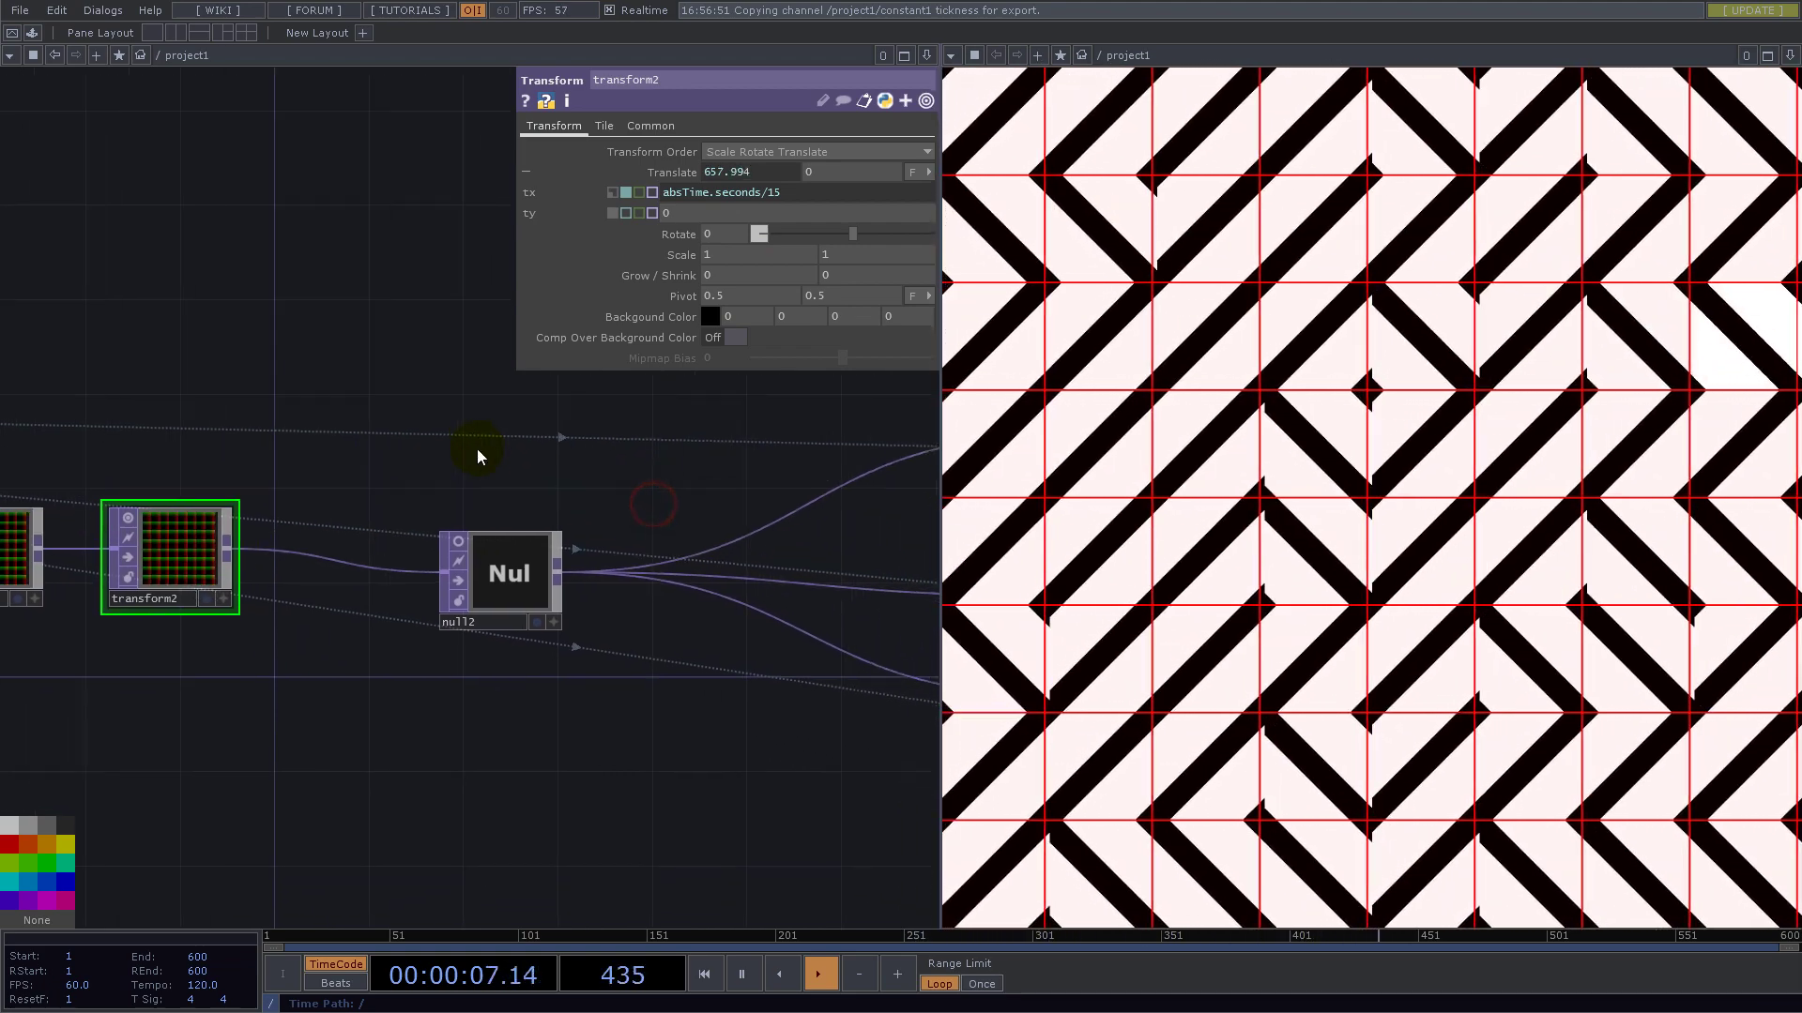
pyautogui.scroll(-5, 475, 453)
pyautogui.moveTo(712, 606); pyautogui.dragTo(373, 591)
pyautogui.scroll(4, 599, 560)
pyautogui.scroll(2, 598, 563)
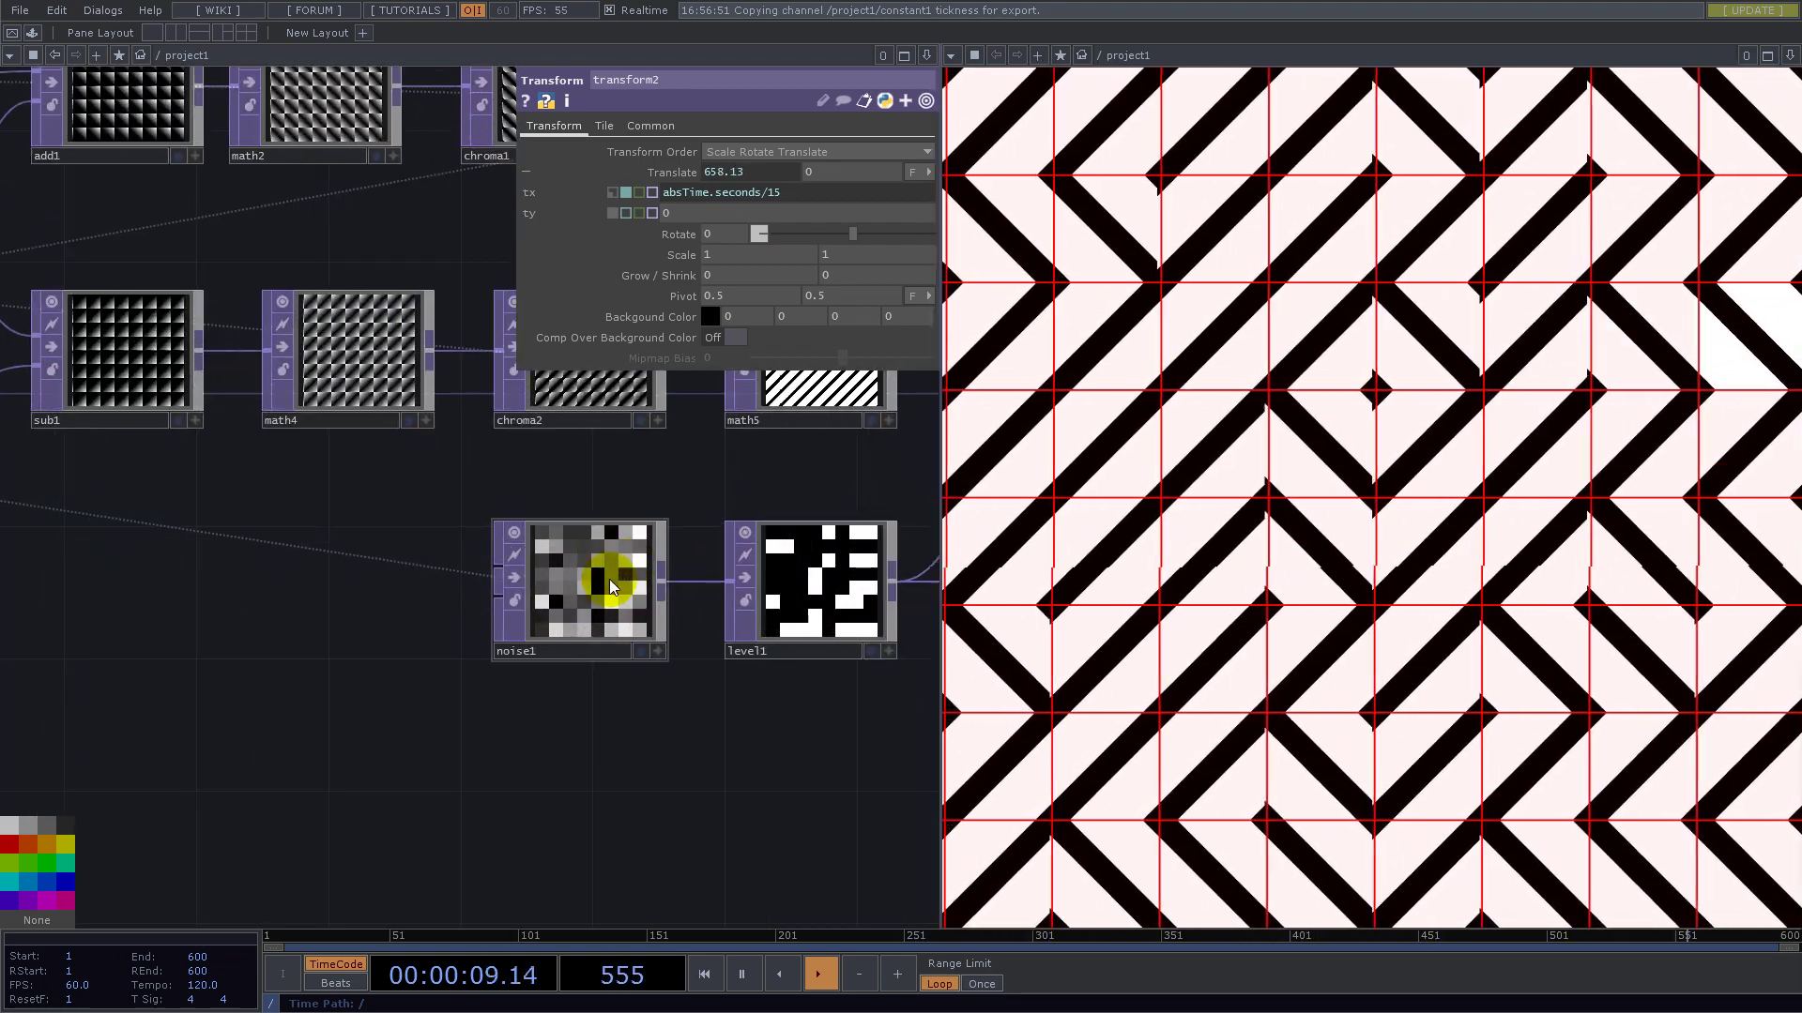
pyautogui.scroll(-5, 582, 577)
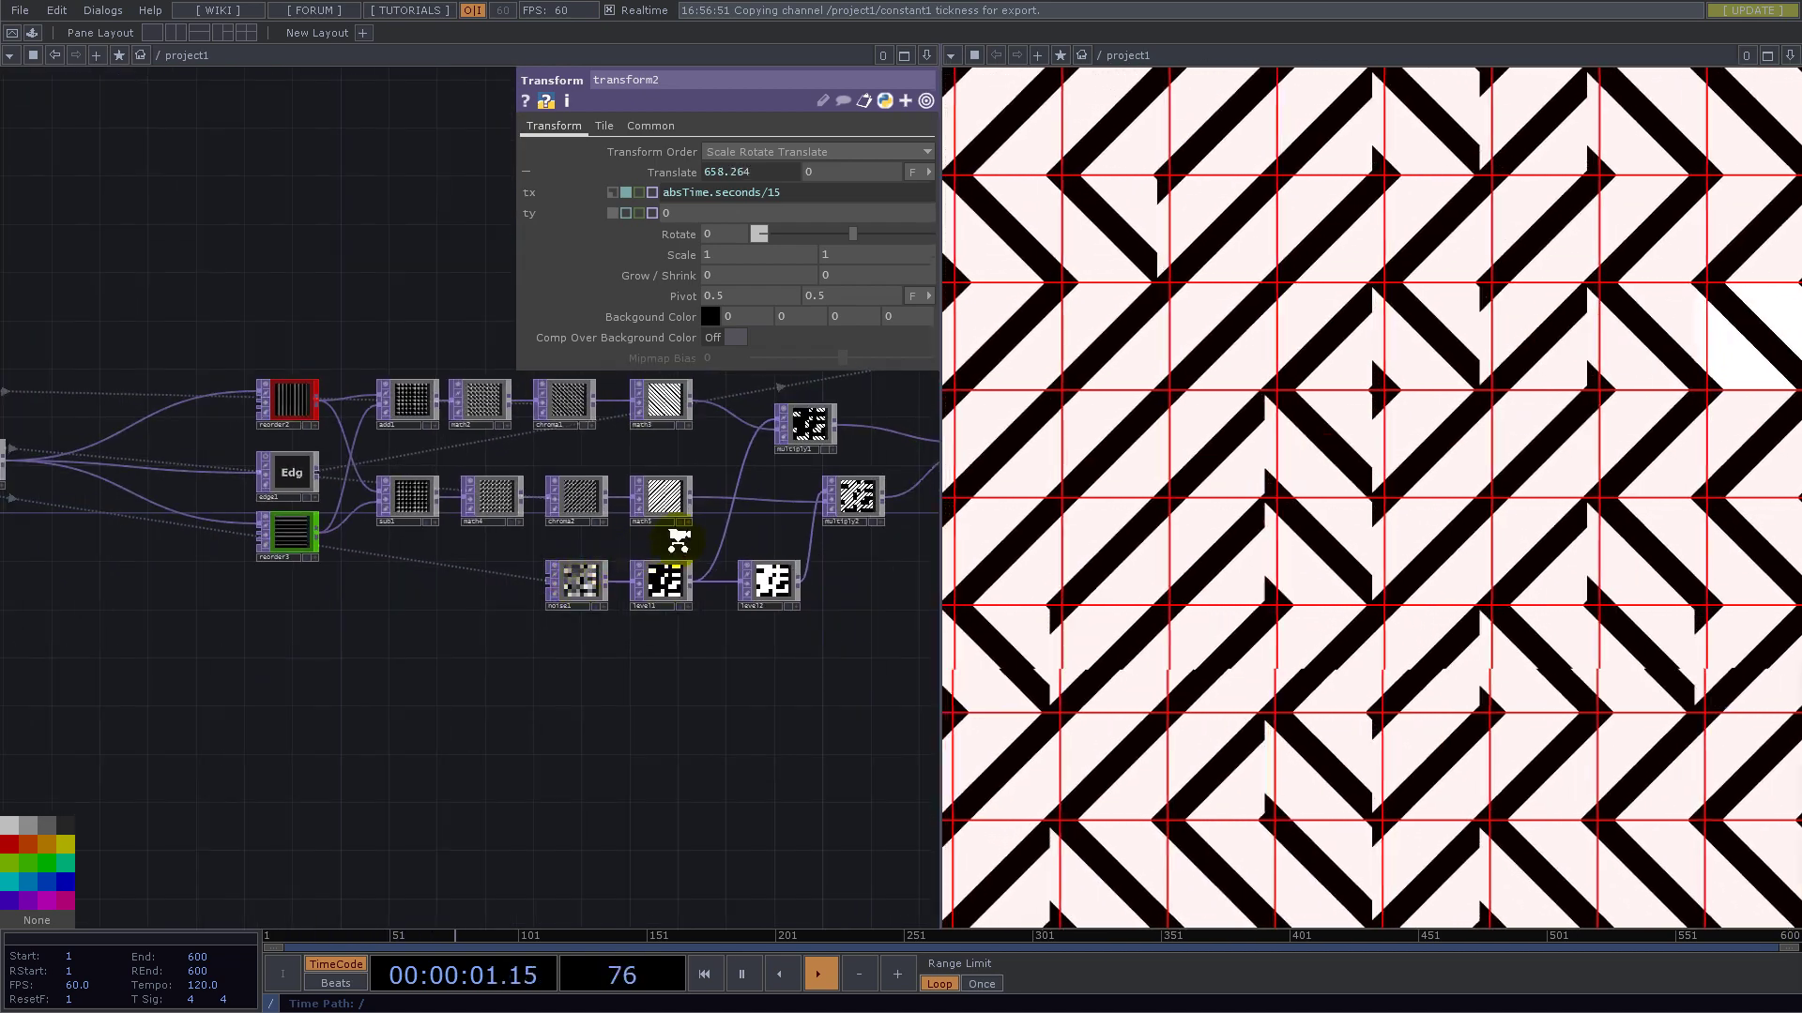
pyautogui.scroll(5, 583, 592)
pyautogui.middleClick(512, 610)
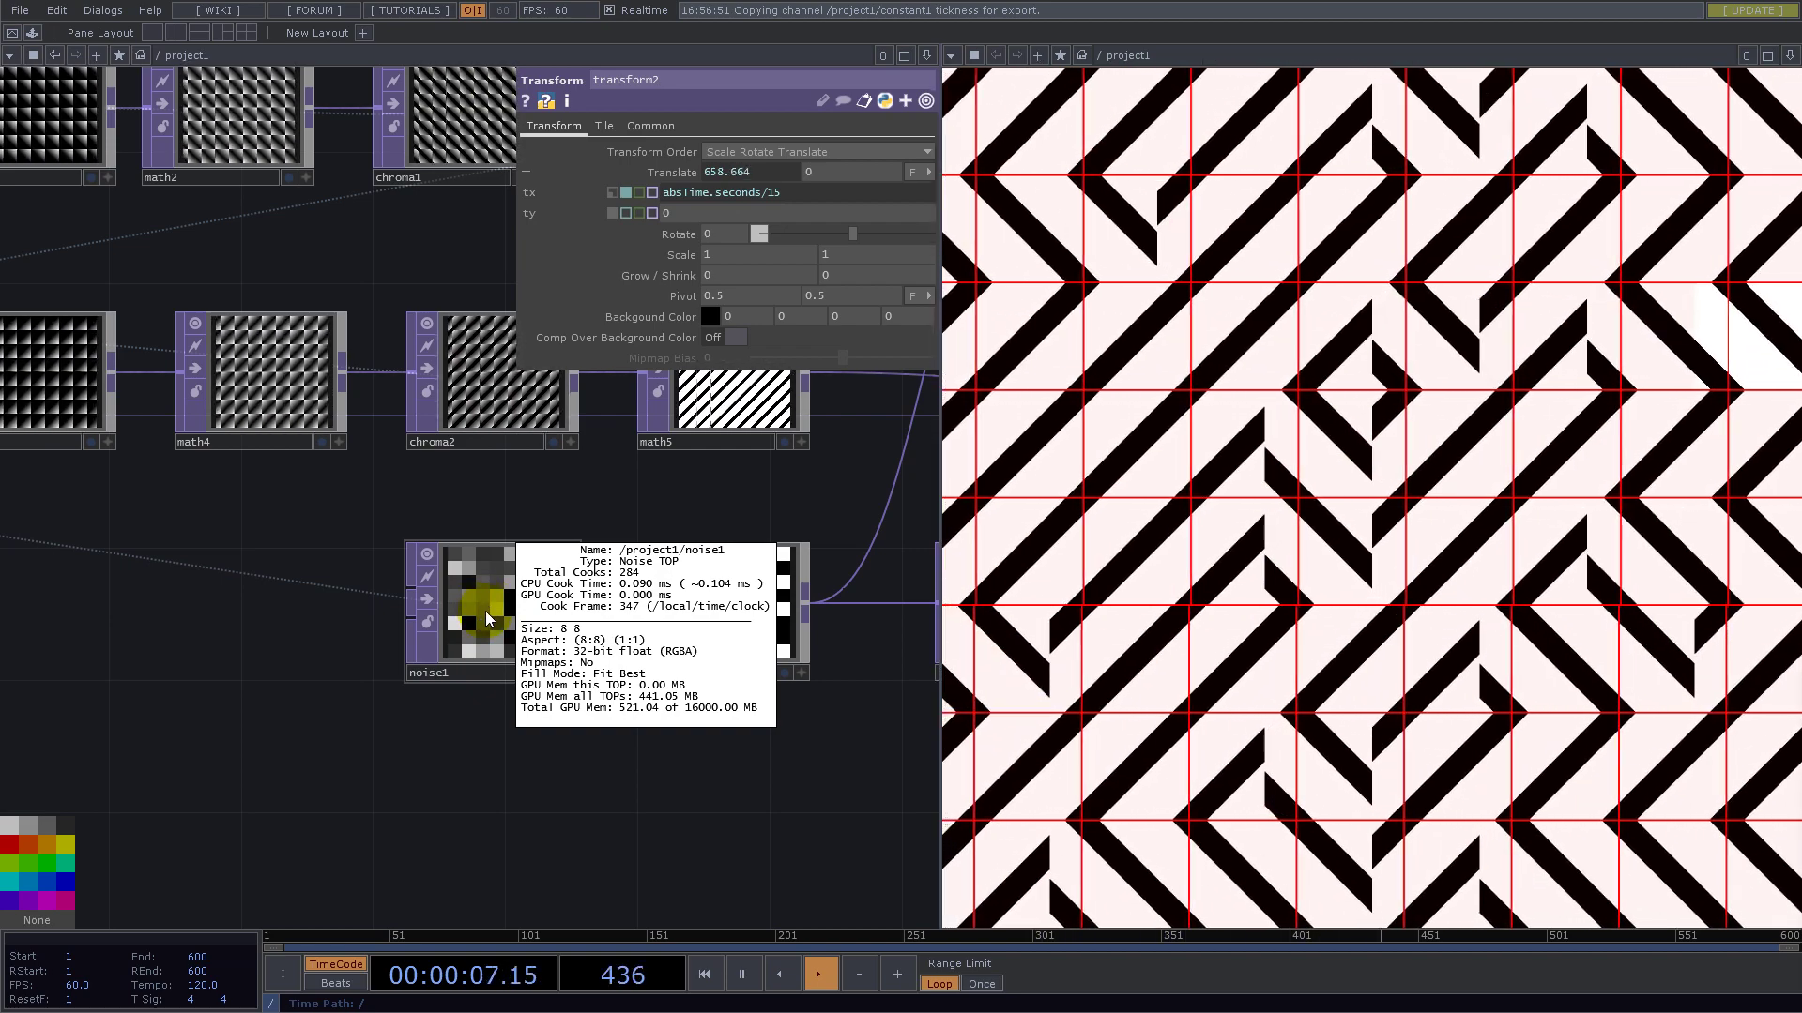
pyautogui.click(756, 499)
pyautogui.middleClick(737, 597)
pyautogui.click(716, 497)
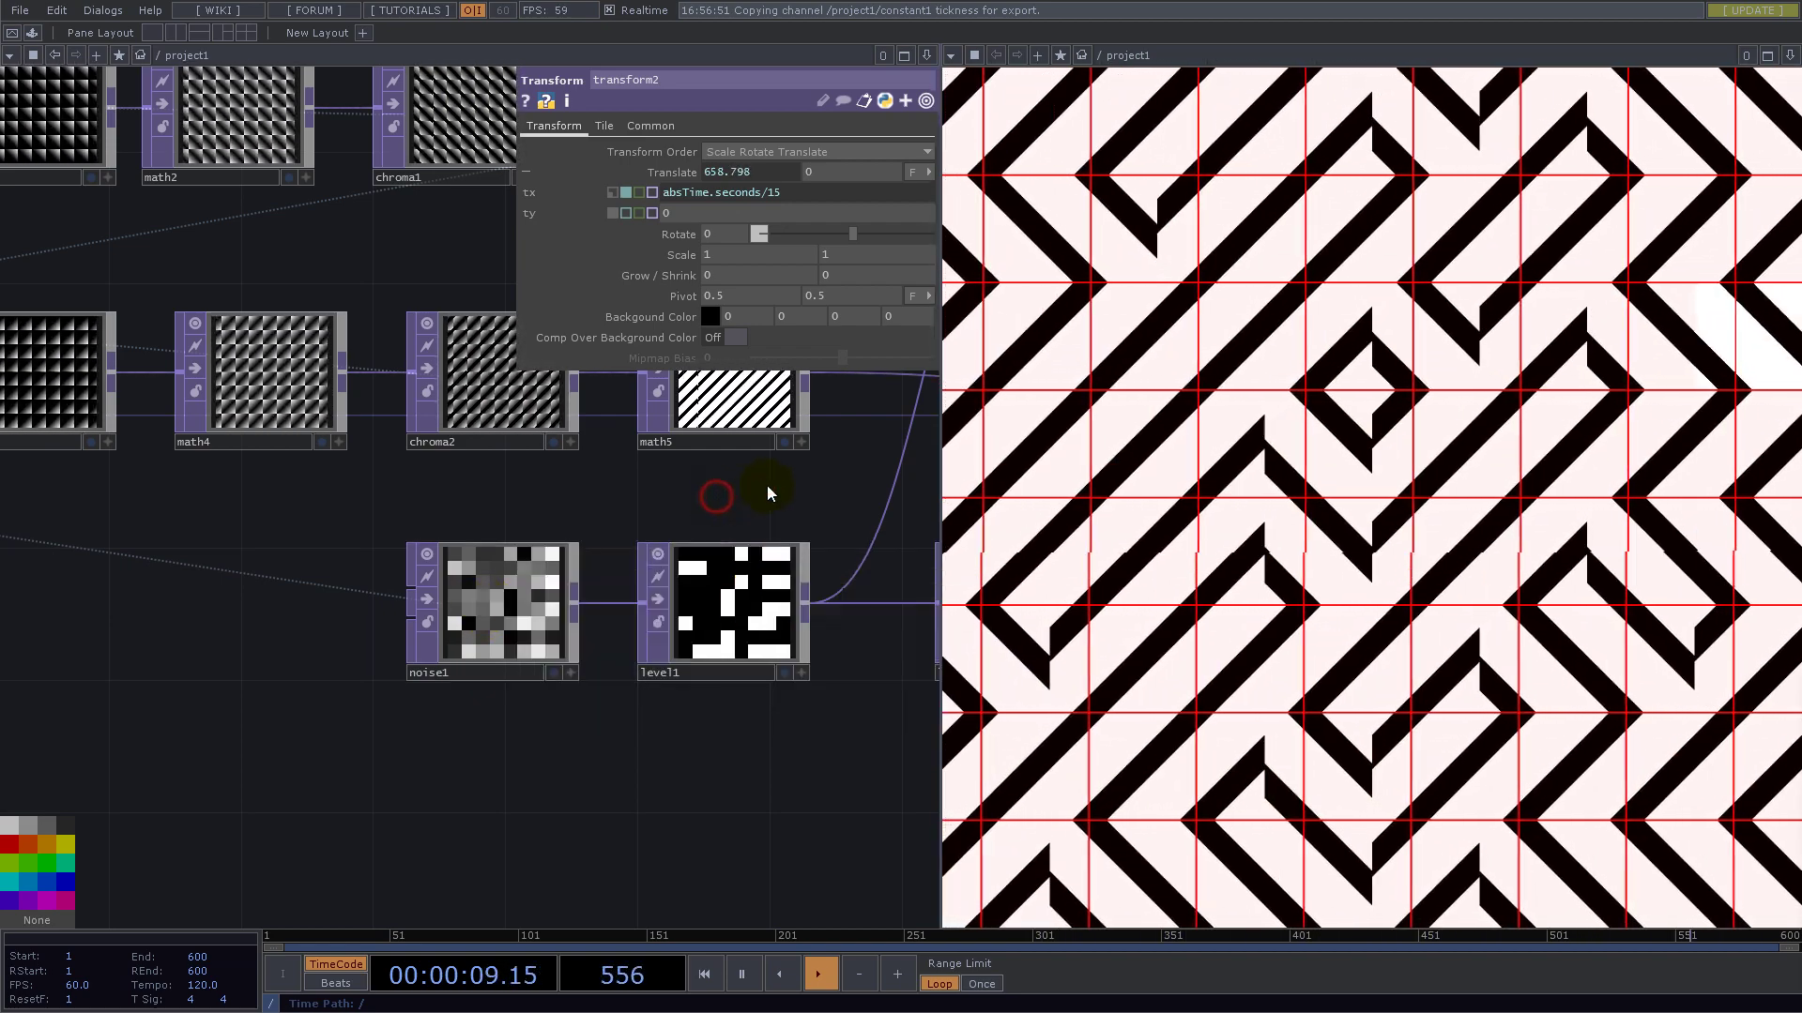
# - Check the output size of add2, then review the resolution and smoothness settings of multiply1 and multiply2
pyautogui.moveTo(649, 512); pyautogui.dragTo(35, 674)
pyautogui.scroll(-4, 36, 674)
pyautogui.scroll(6, 439, 585)
pyautogui.middleClick(738, 480)
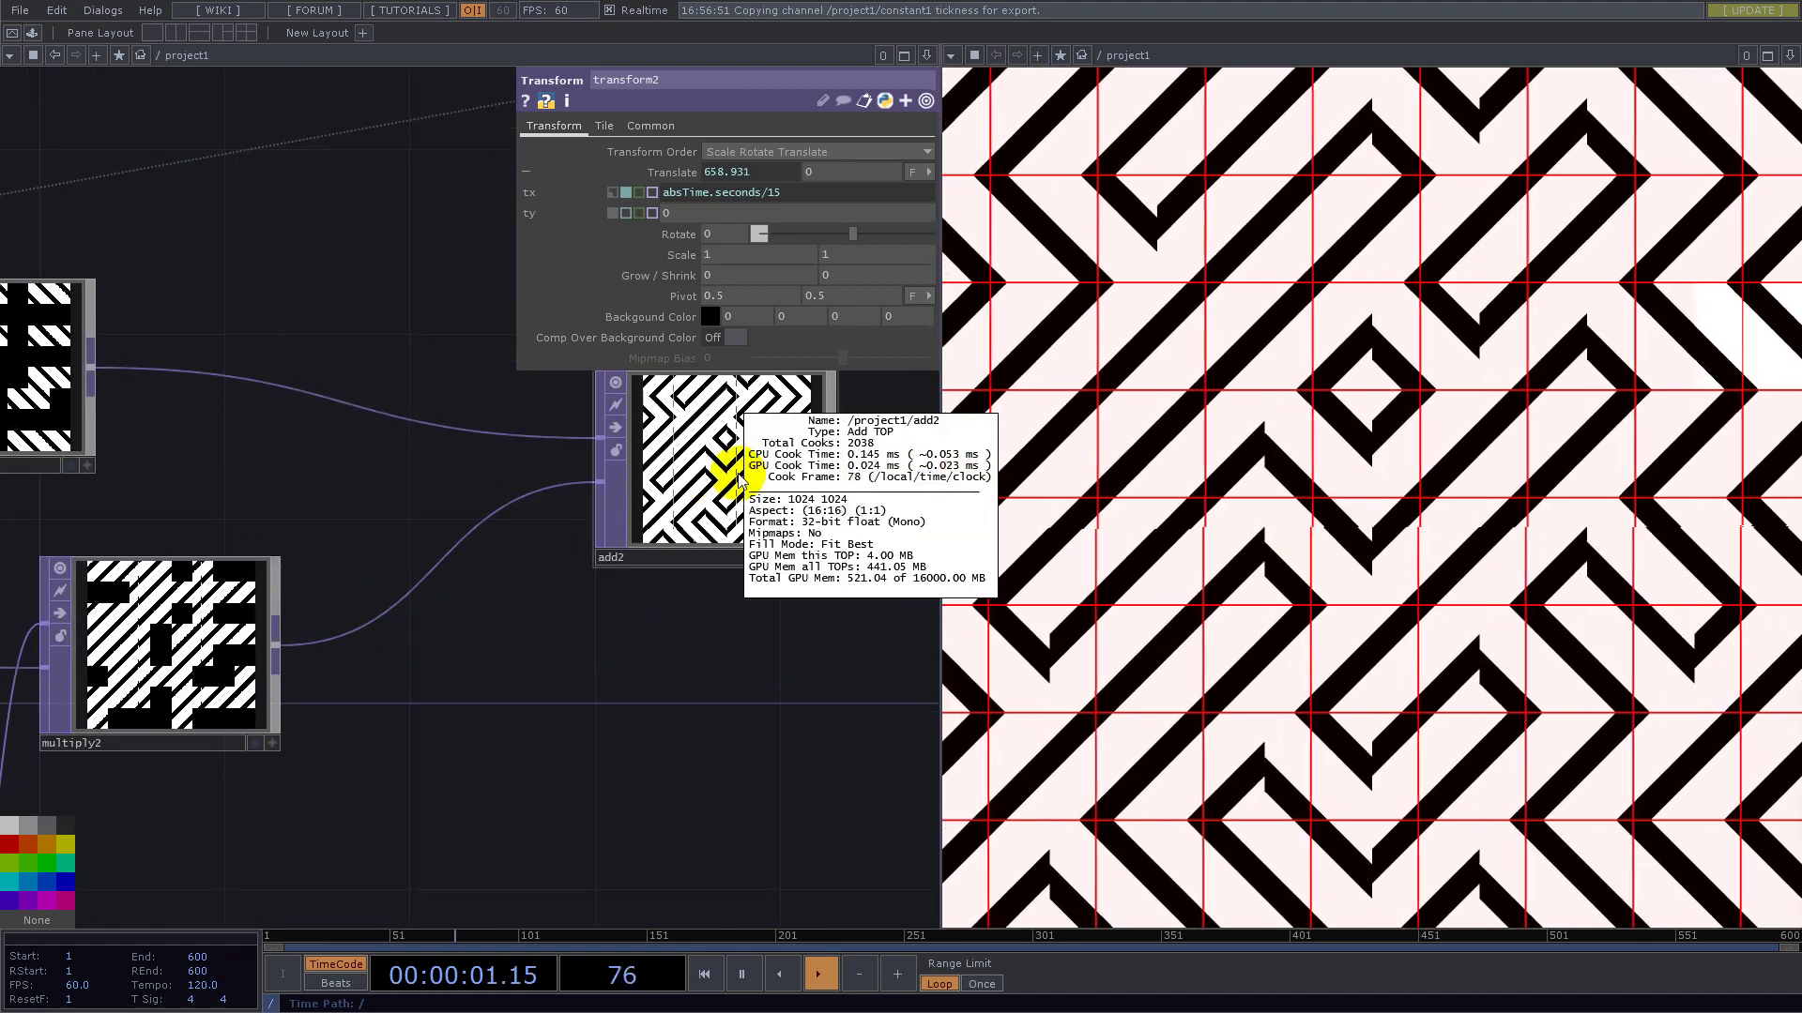
pyautogui.moveTo(222, 466); pyautogui.dragTo(726, 503)
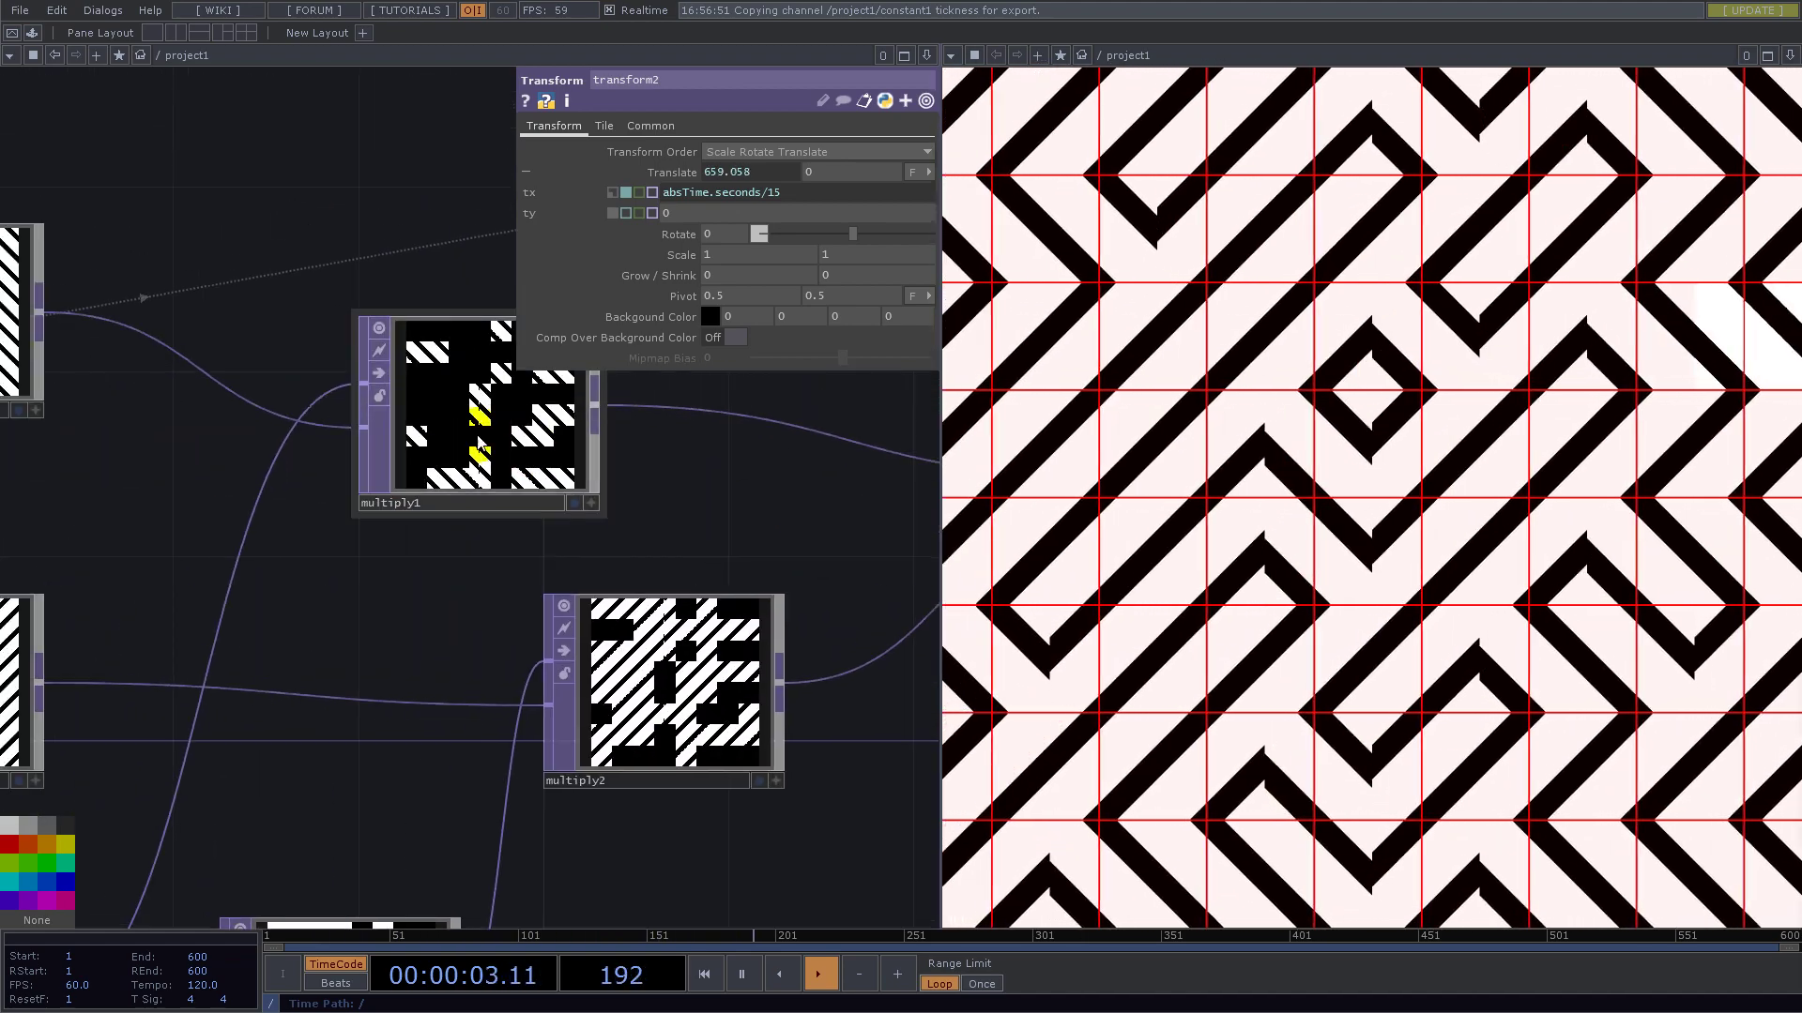
pyautogui.moveTo(479, 446); pyautogui.dragTo(619, 446)
pyautogui.scroll(-5, 651, 591)
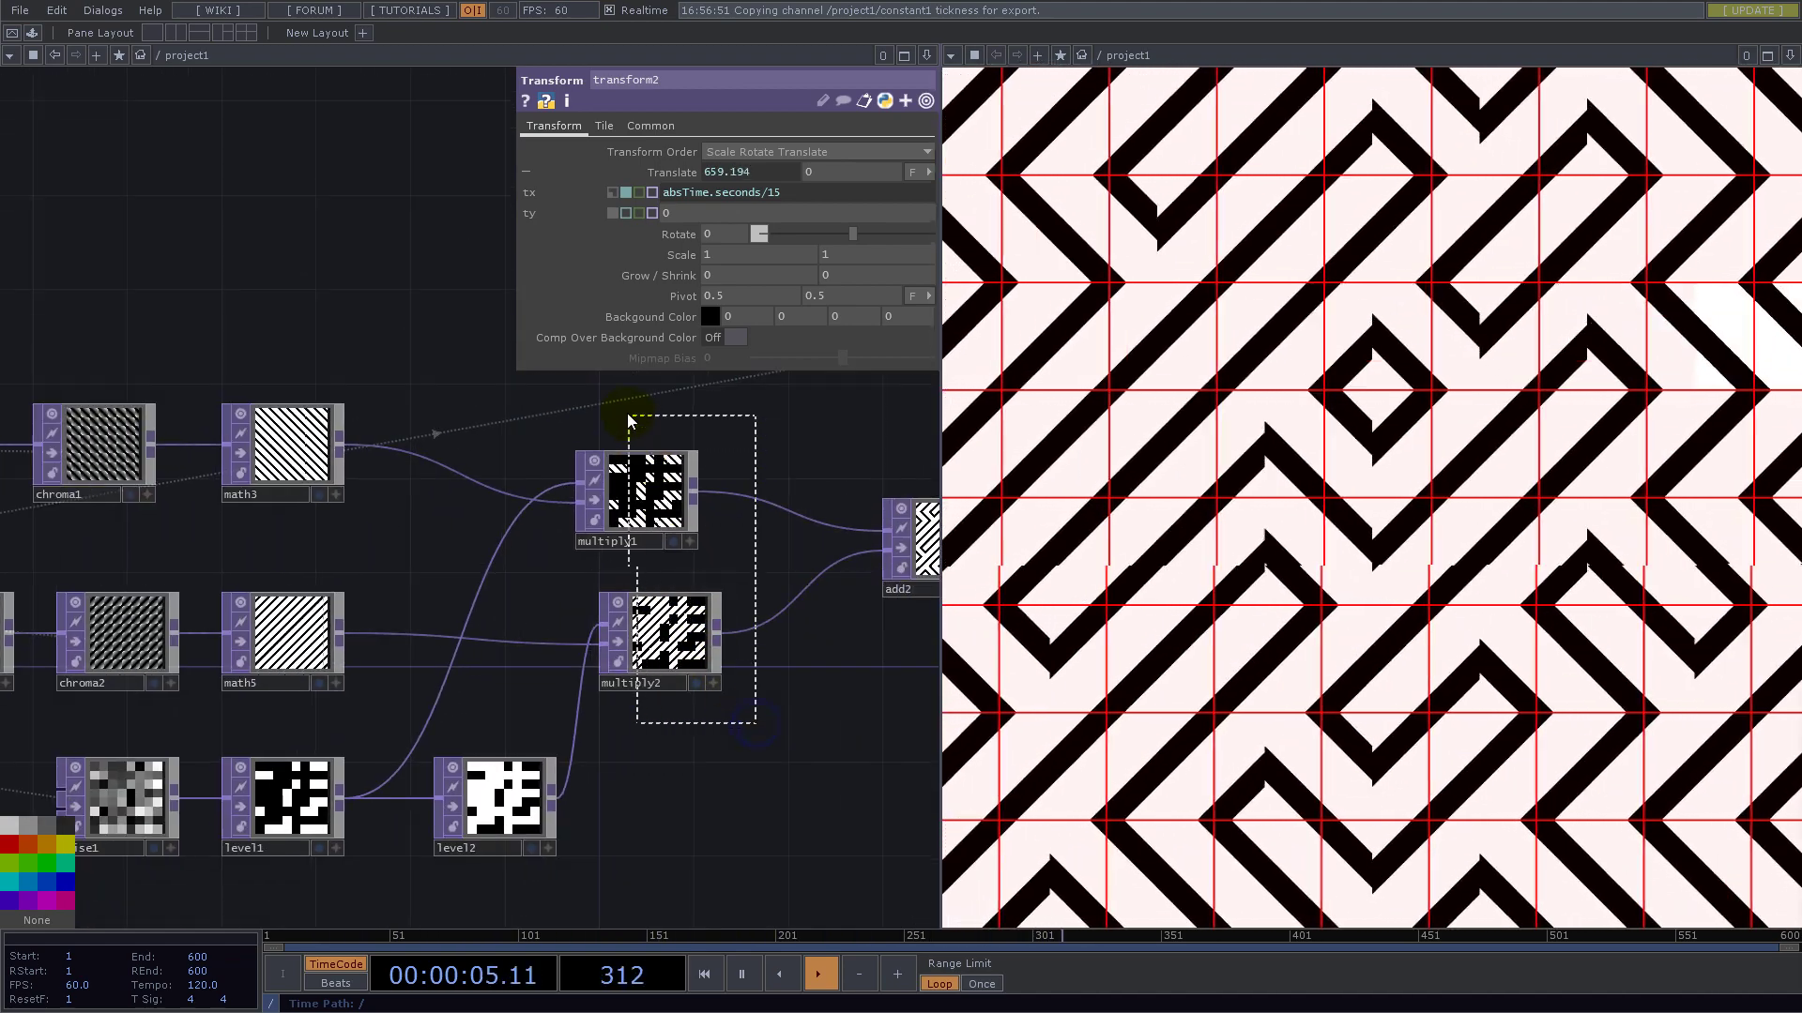
pyautogui.moveTo(629, 420); pyautogui.dragTo(551, 545, button='right')
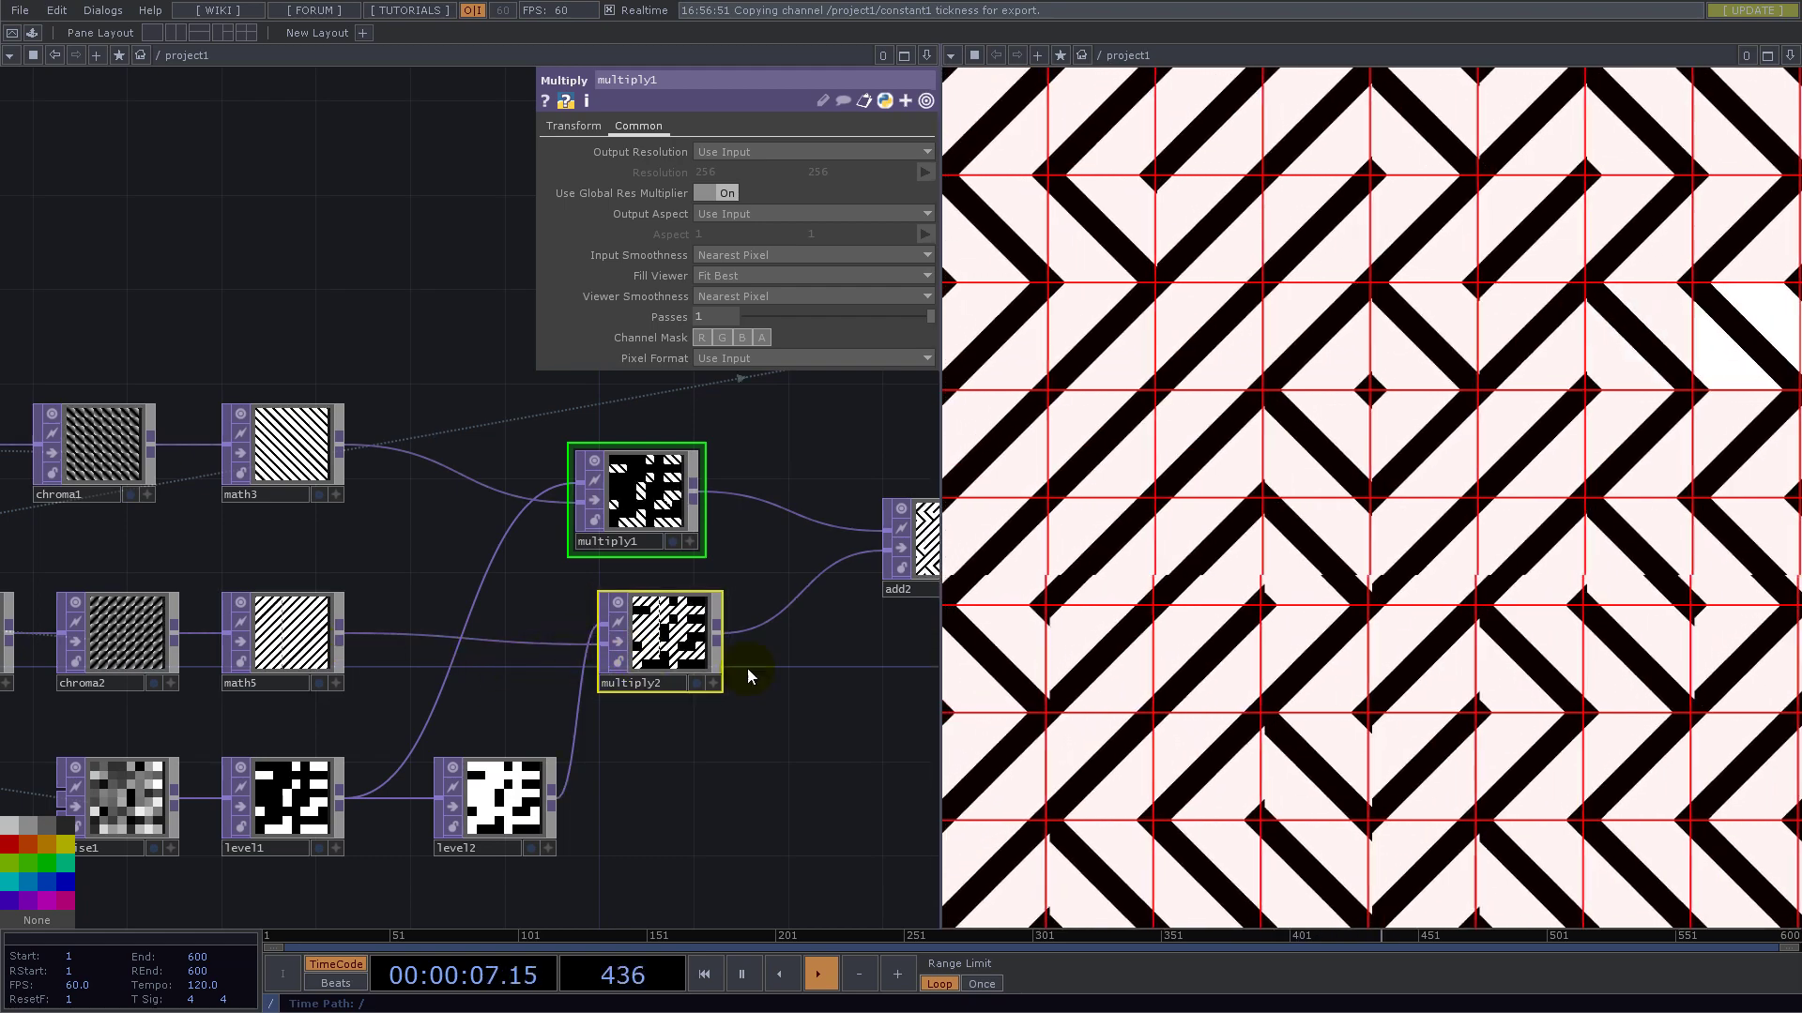
# - Move noise1 clear of the mask branch and insert a Resolution TOP between noise1 and level1
pyautogui.scroll(-5, 821, 575)
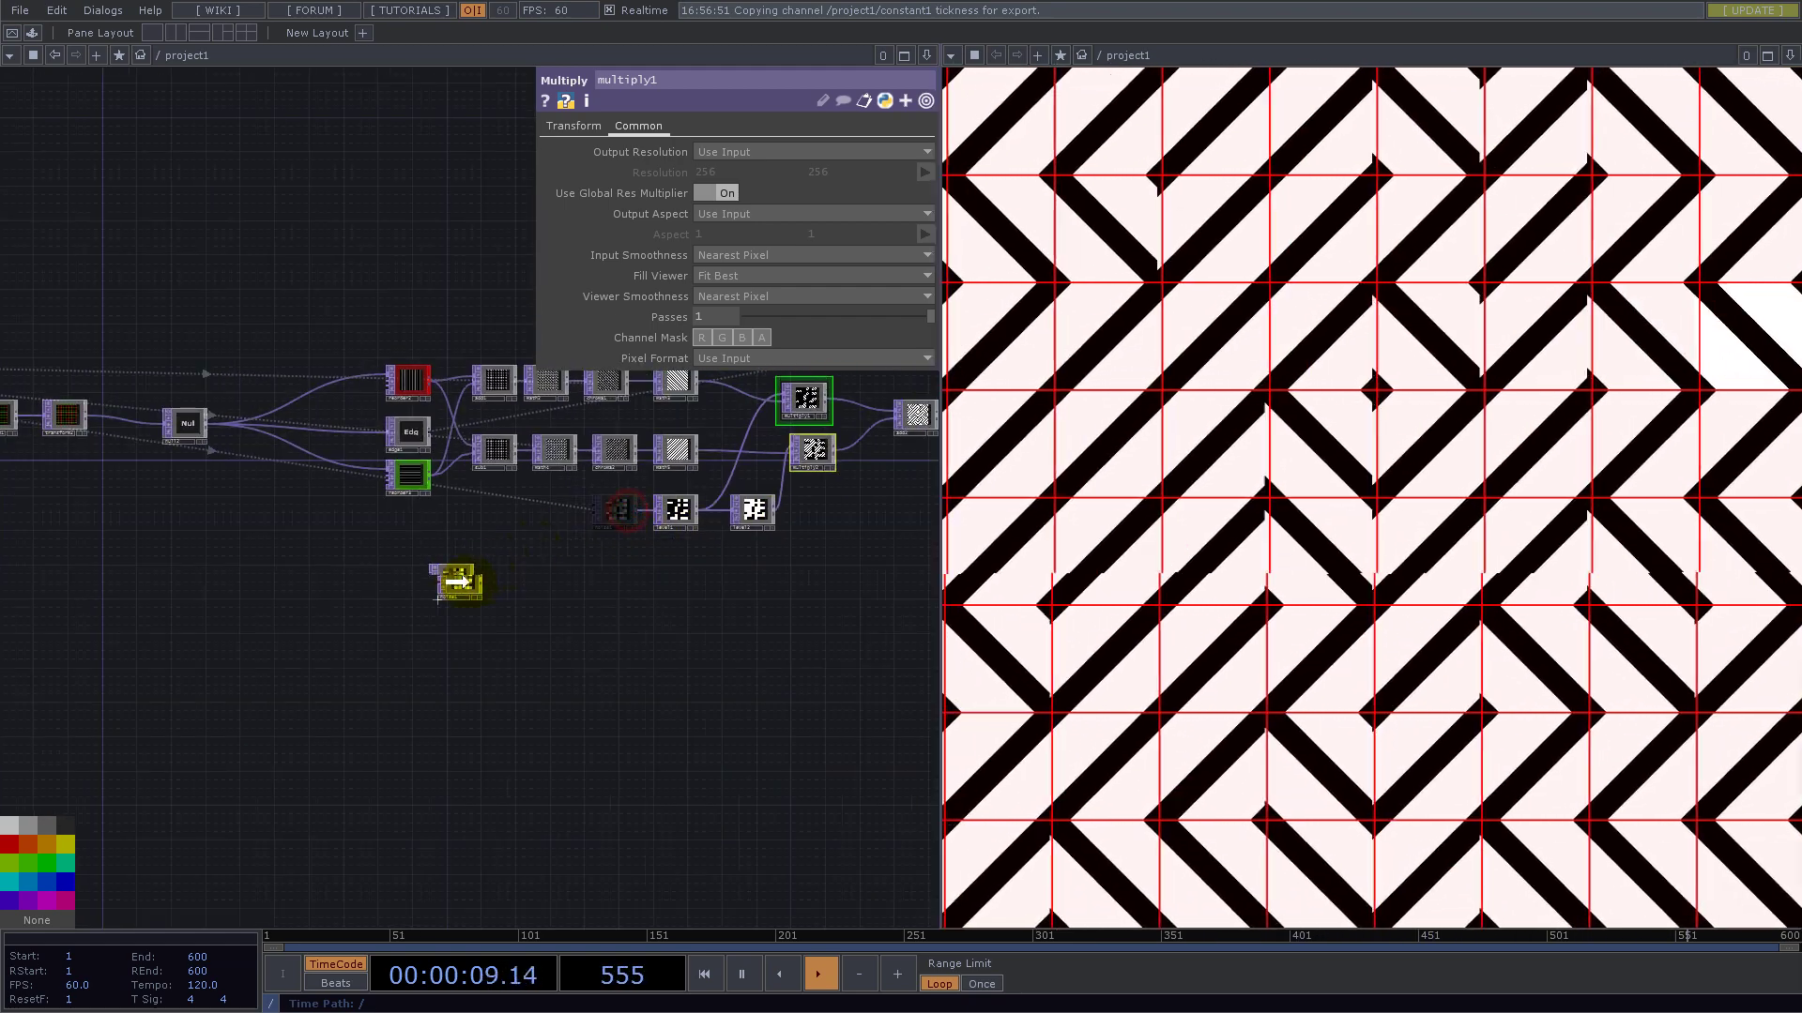
pyautogui.scroll(5, 460, 579)
pyautogui.rightClick(526, 564)
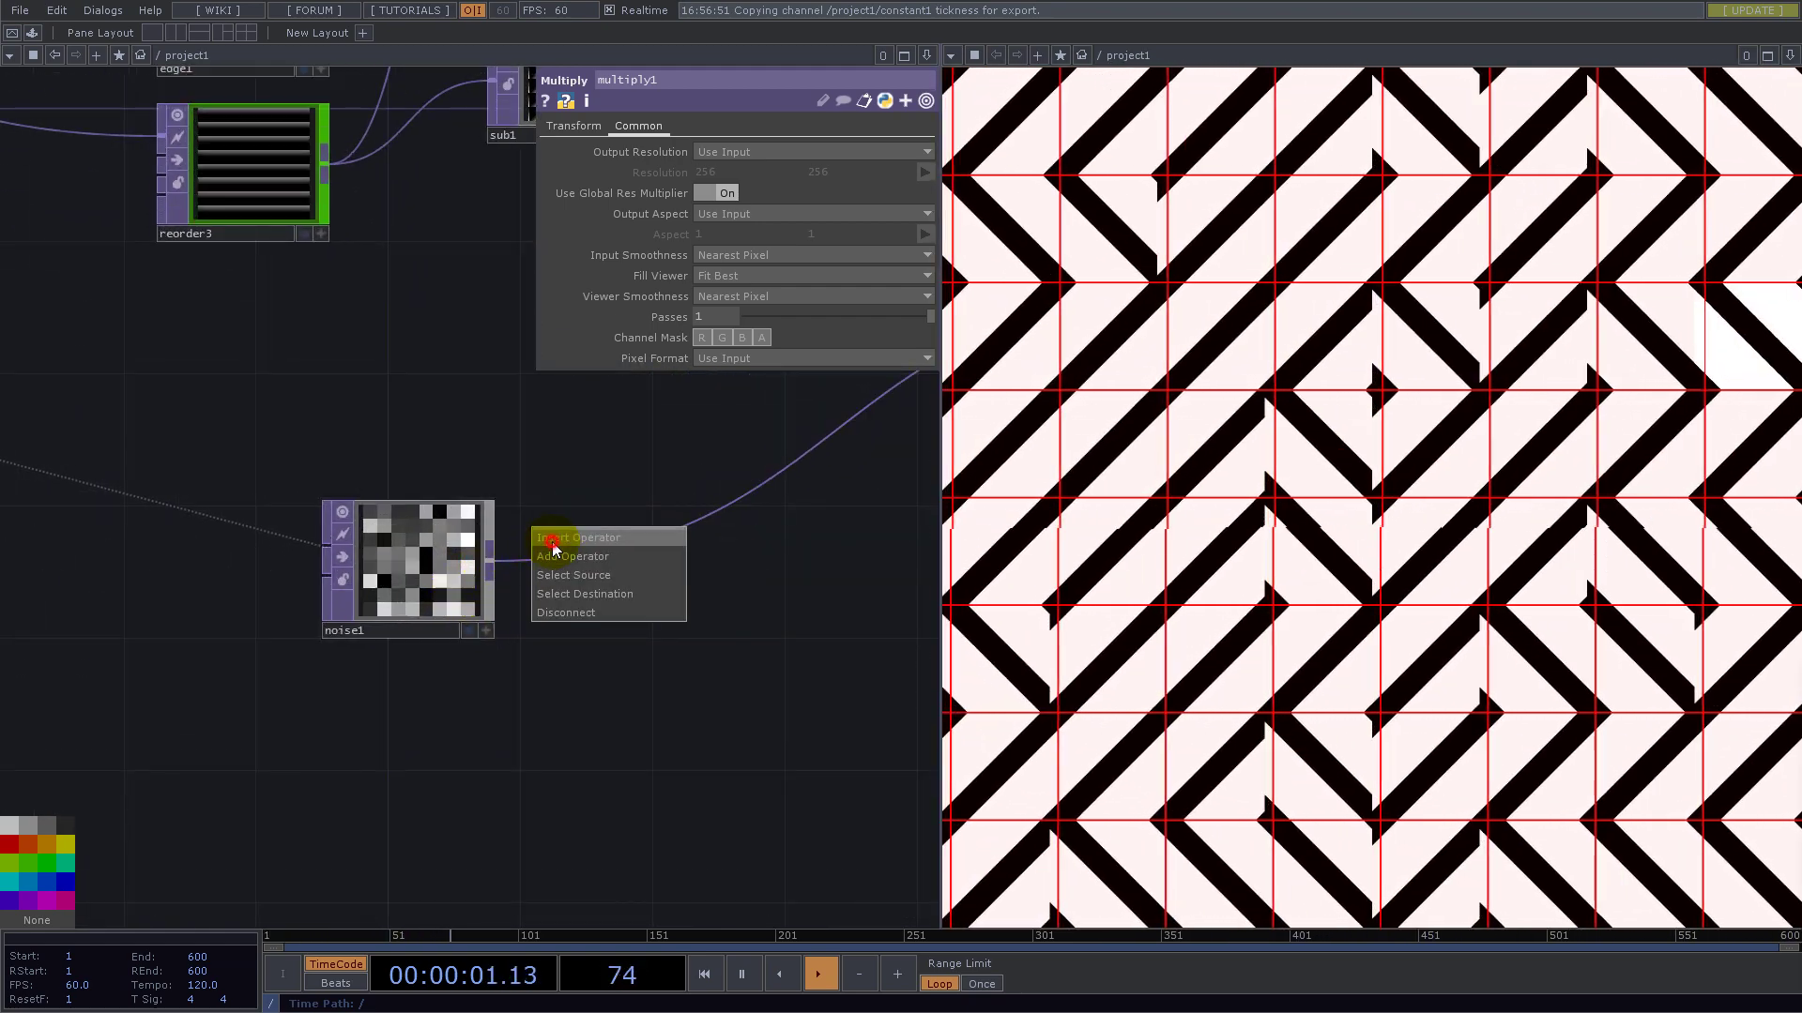
pyautogui.click(552, 544)
pyautogui.write('resi')
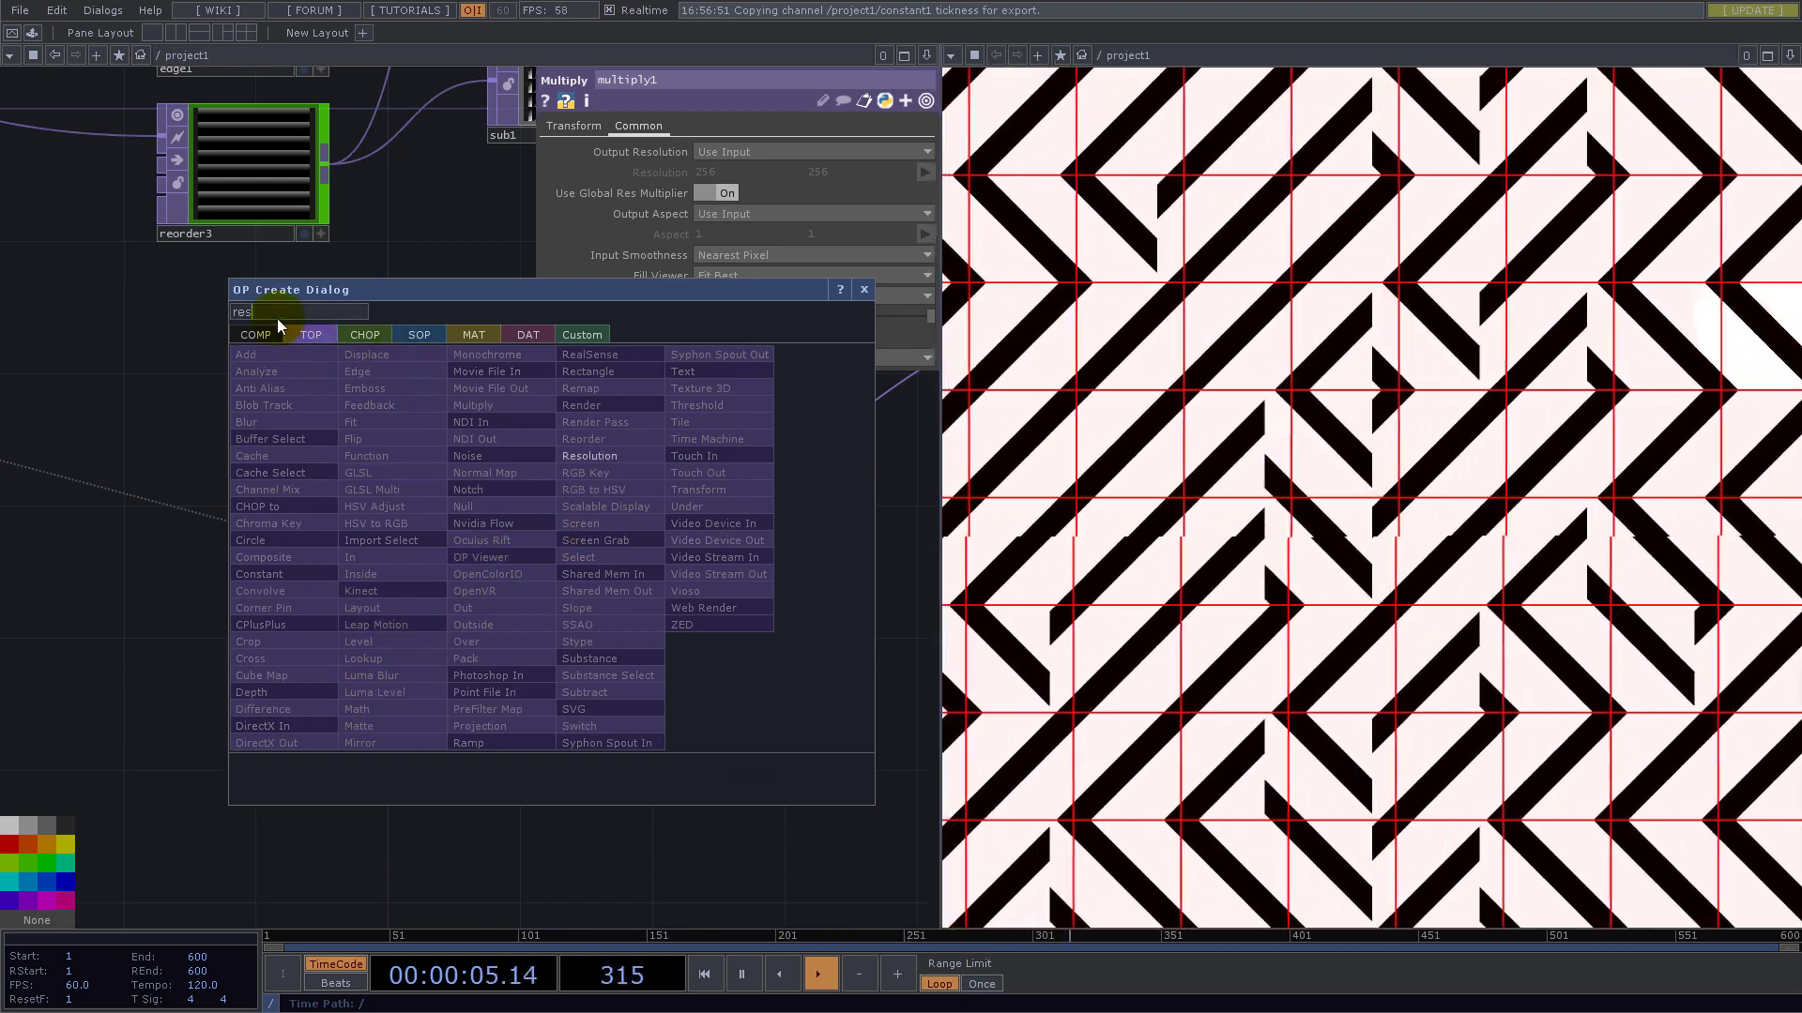
pyautogui.click(590, 455)
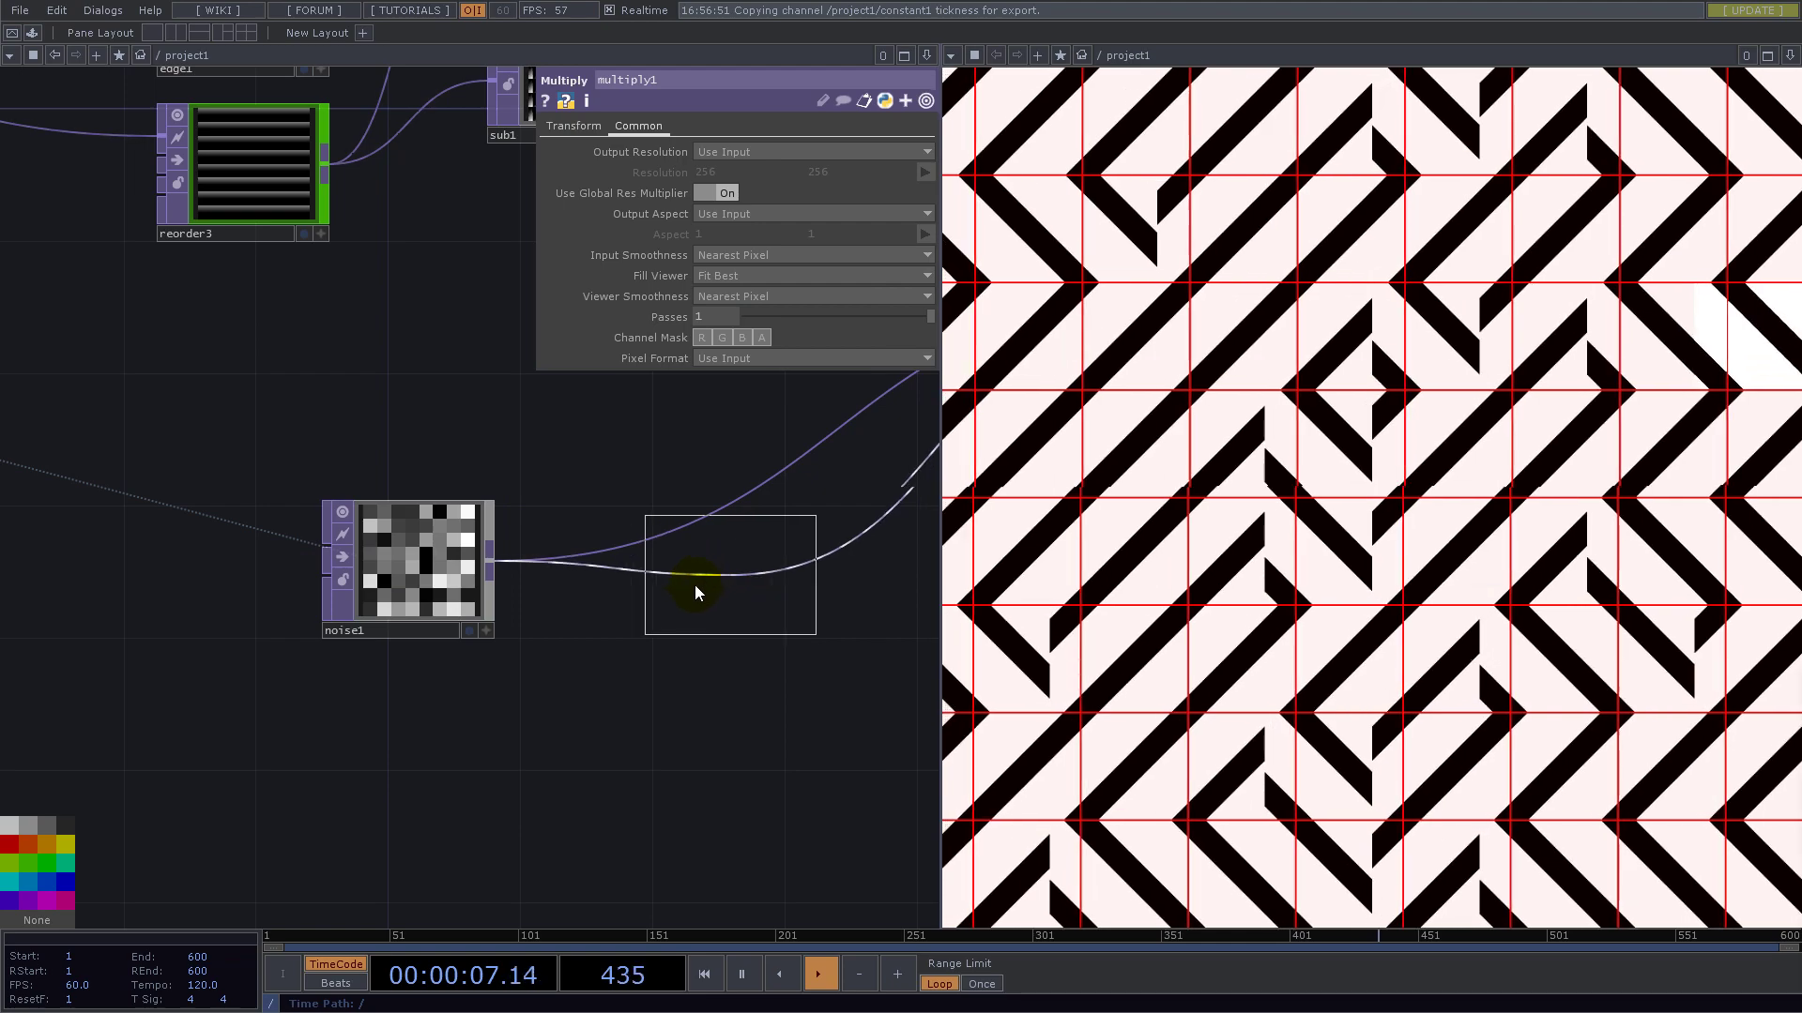
pyautogui.click(696, 590)
# - Set res1's Output Resolution to Custom Resolution and drive its width and height from constant1's resolution channel
pyautogui.scroll(-10, 466, 475)
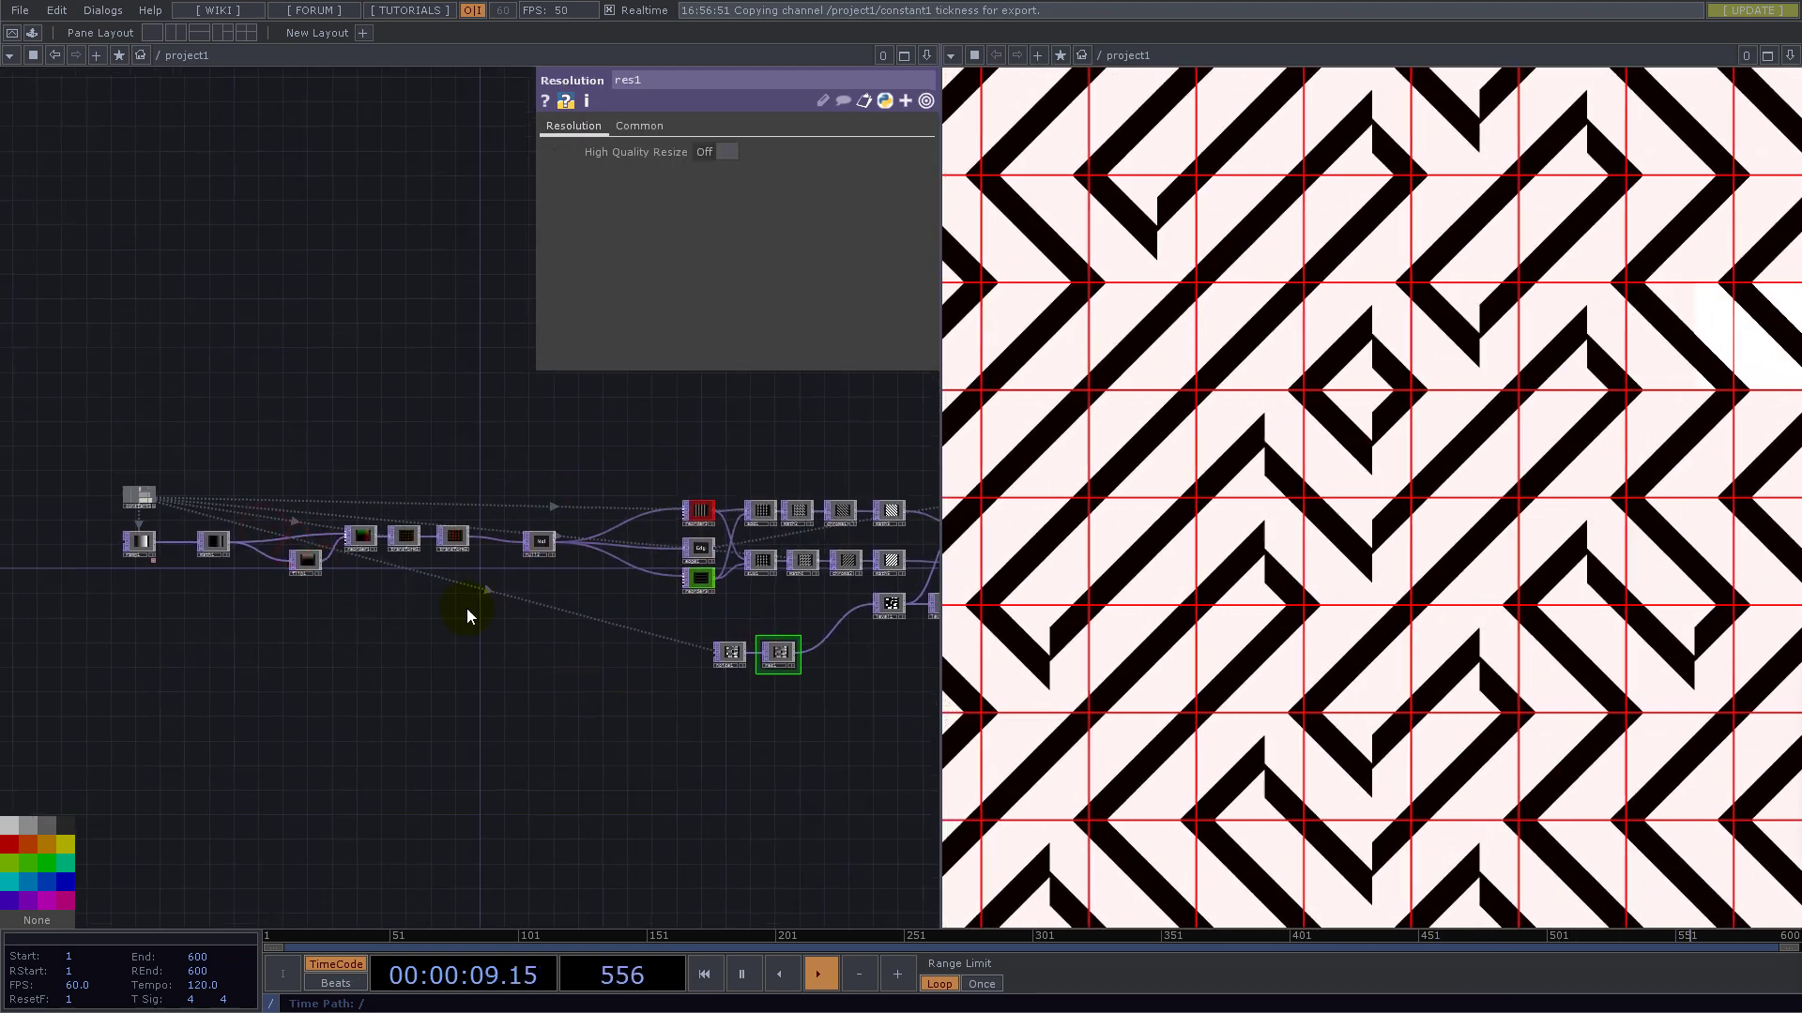
pyautogui.moveTo(467, 610); pyautogui.dragTo(498, 627)
pyautogui.scroll(8, 194, 490)
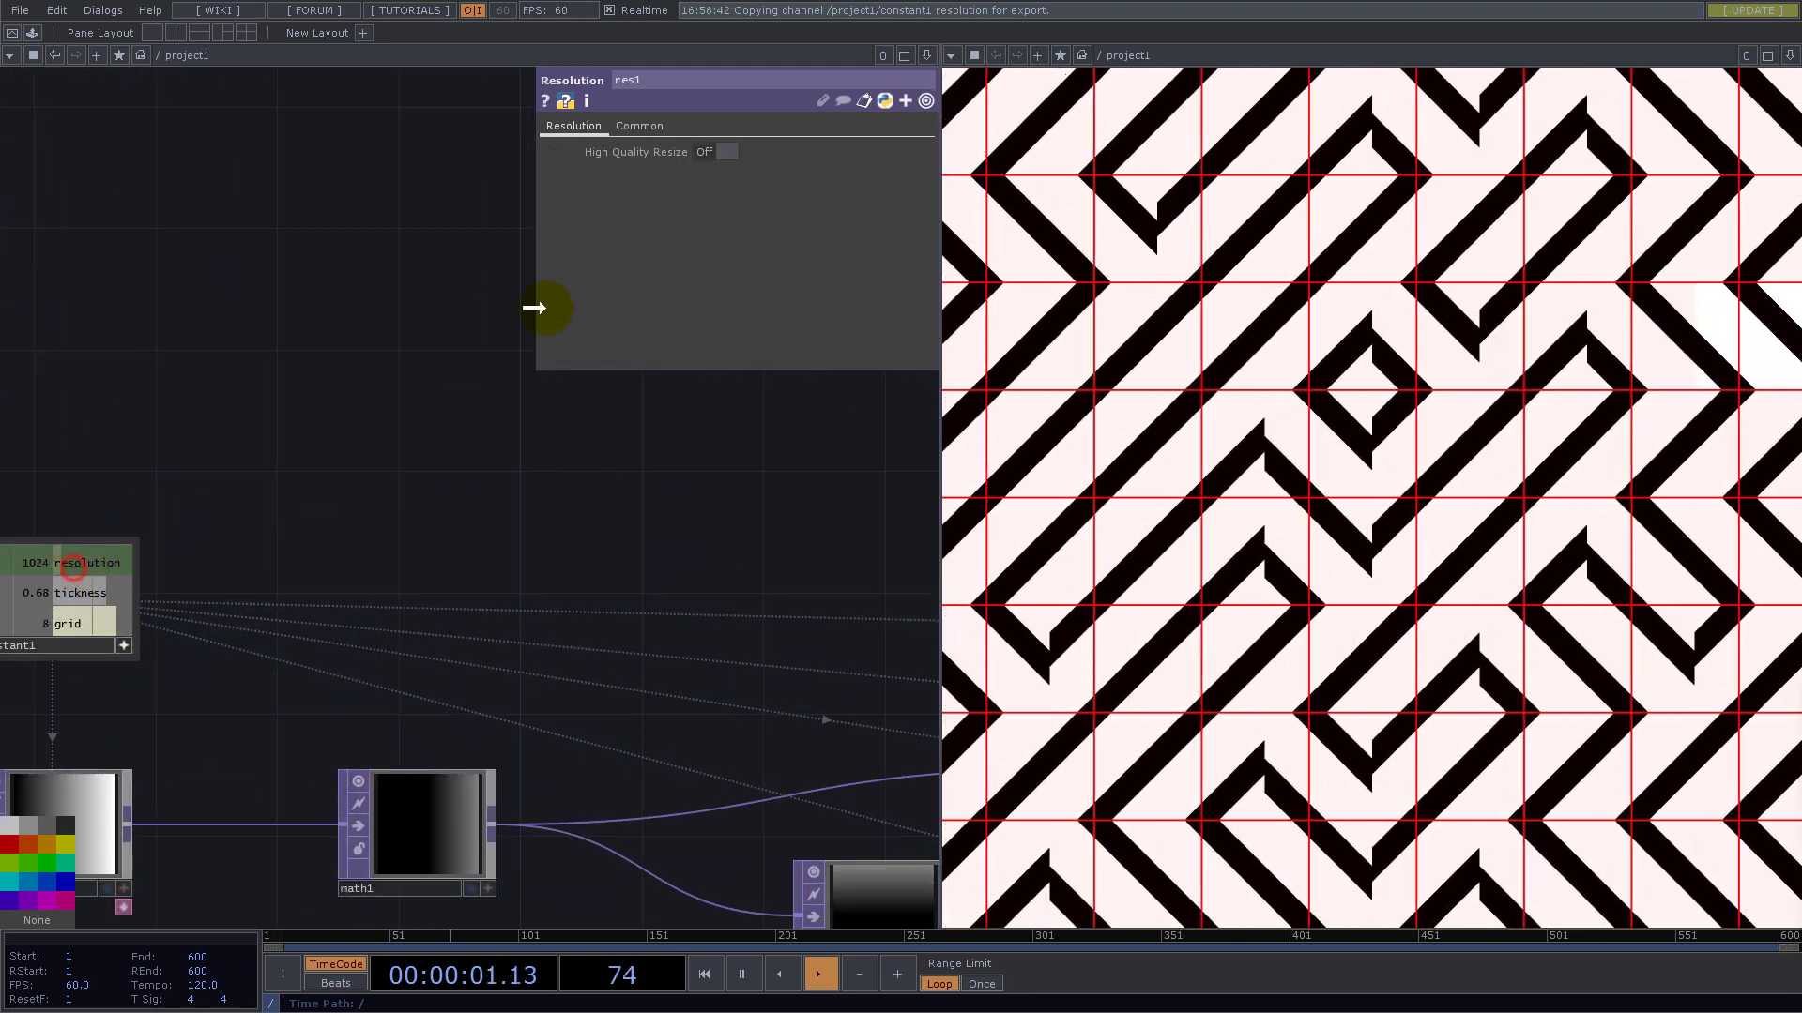
pyautogui.click(637, 126)
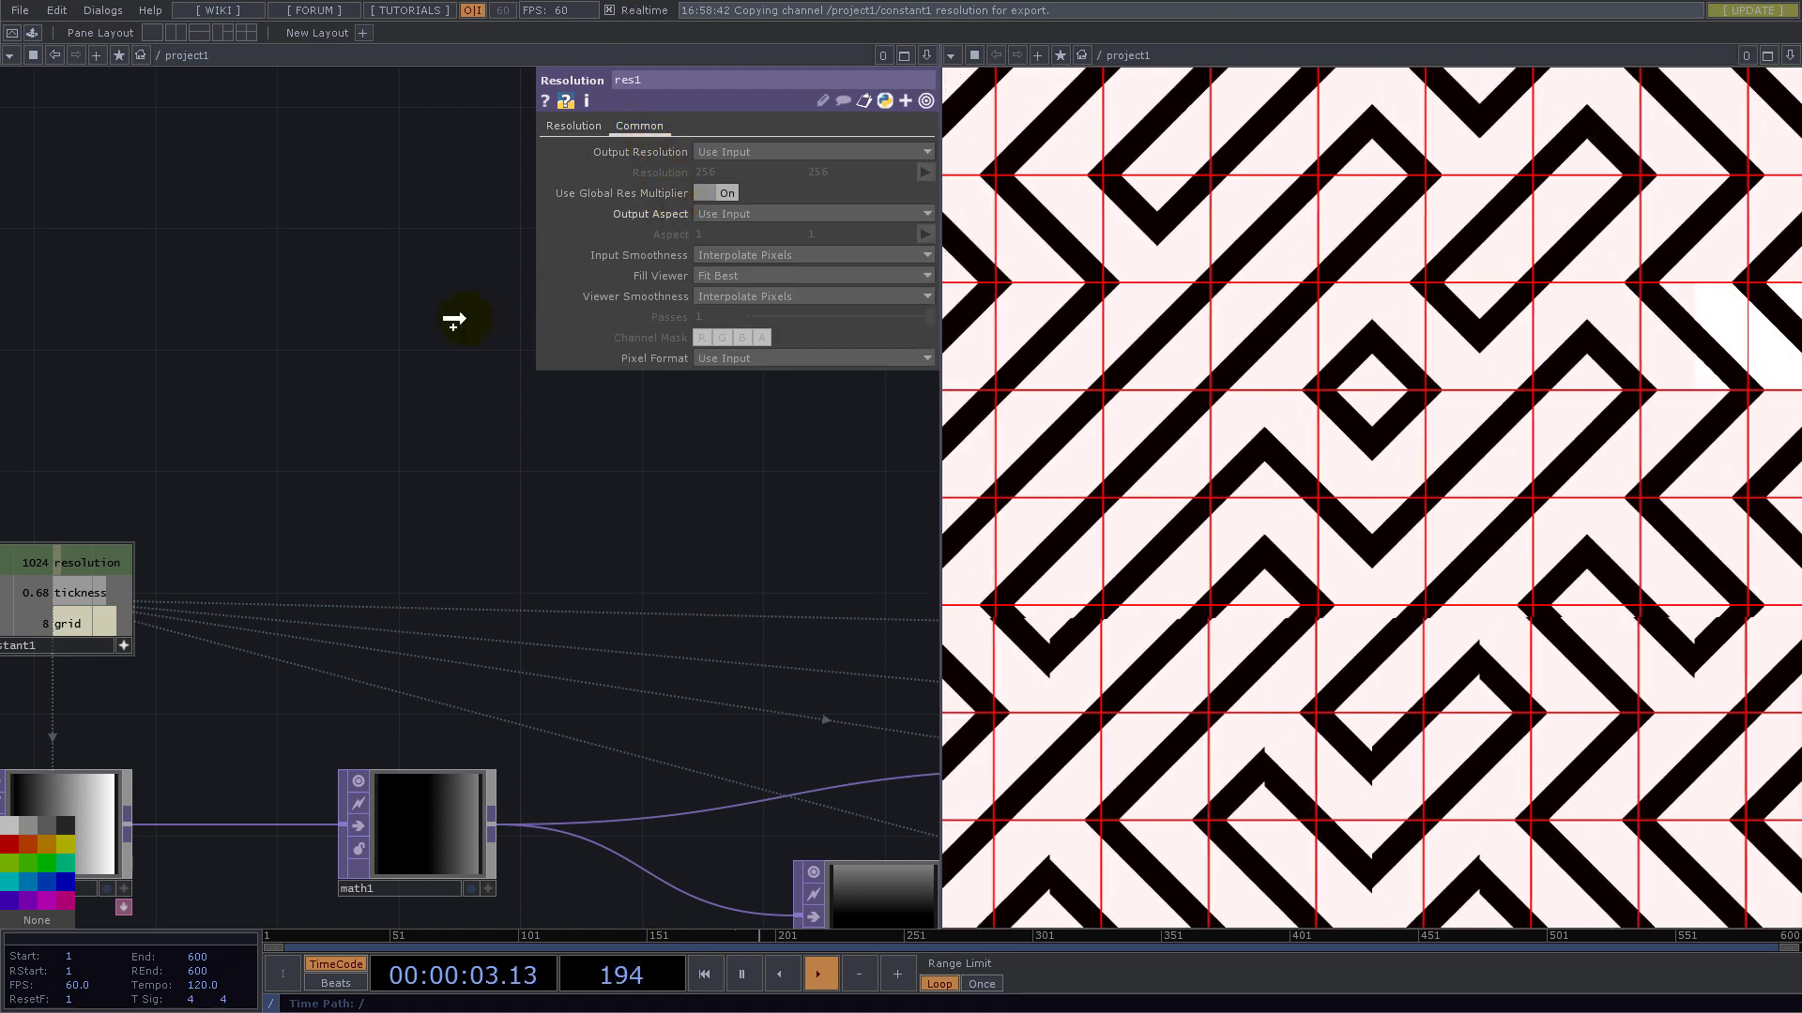
pyautogui.click(720, 152)
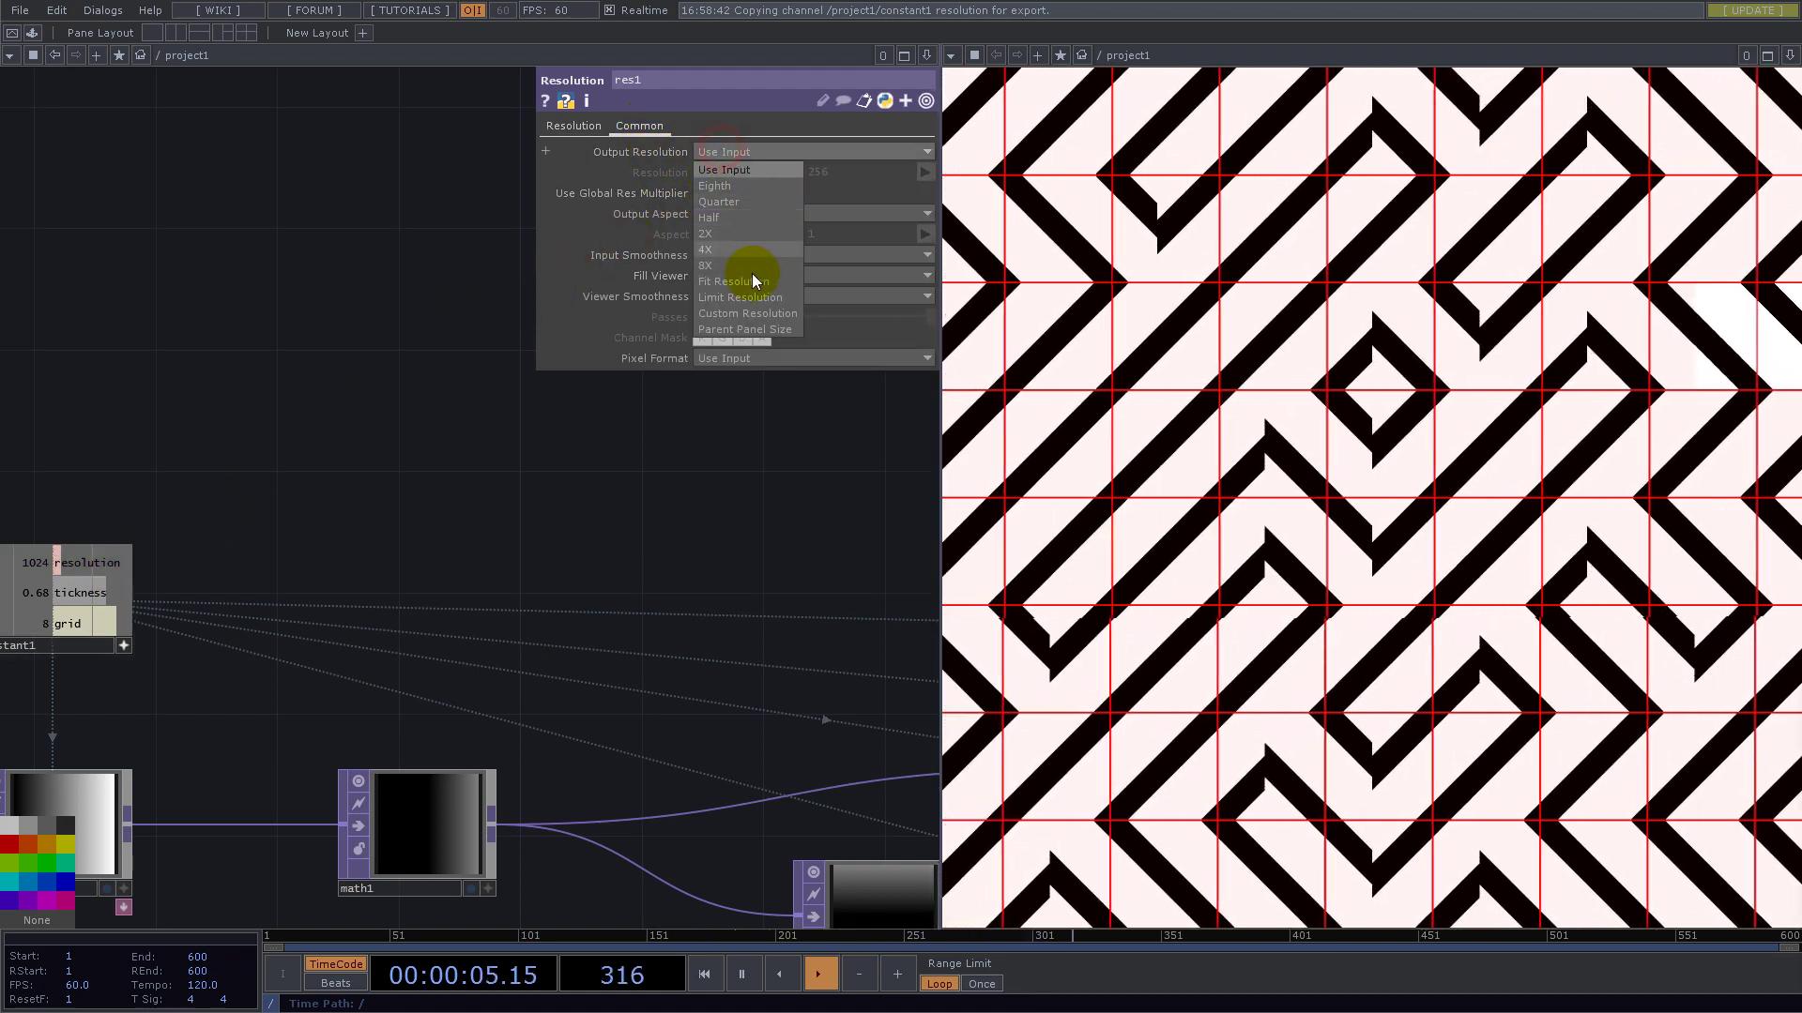
pyautogui.click(747, 314)
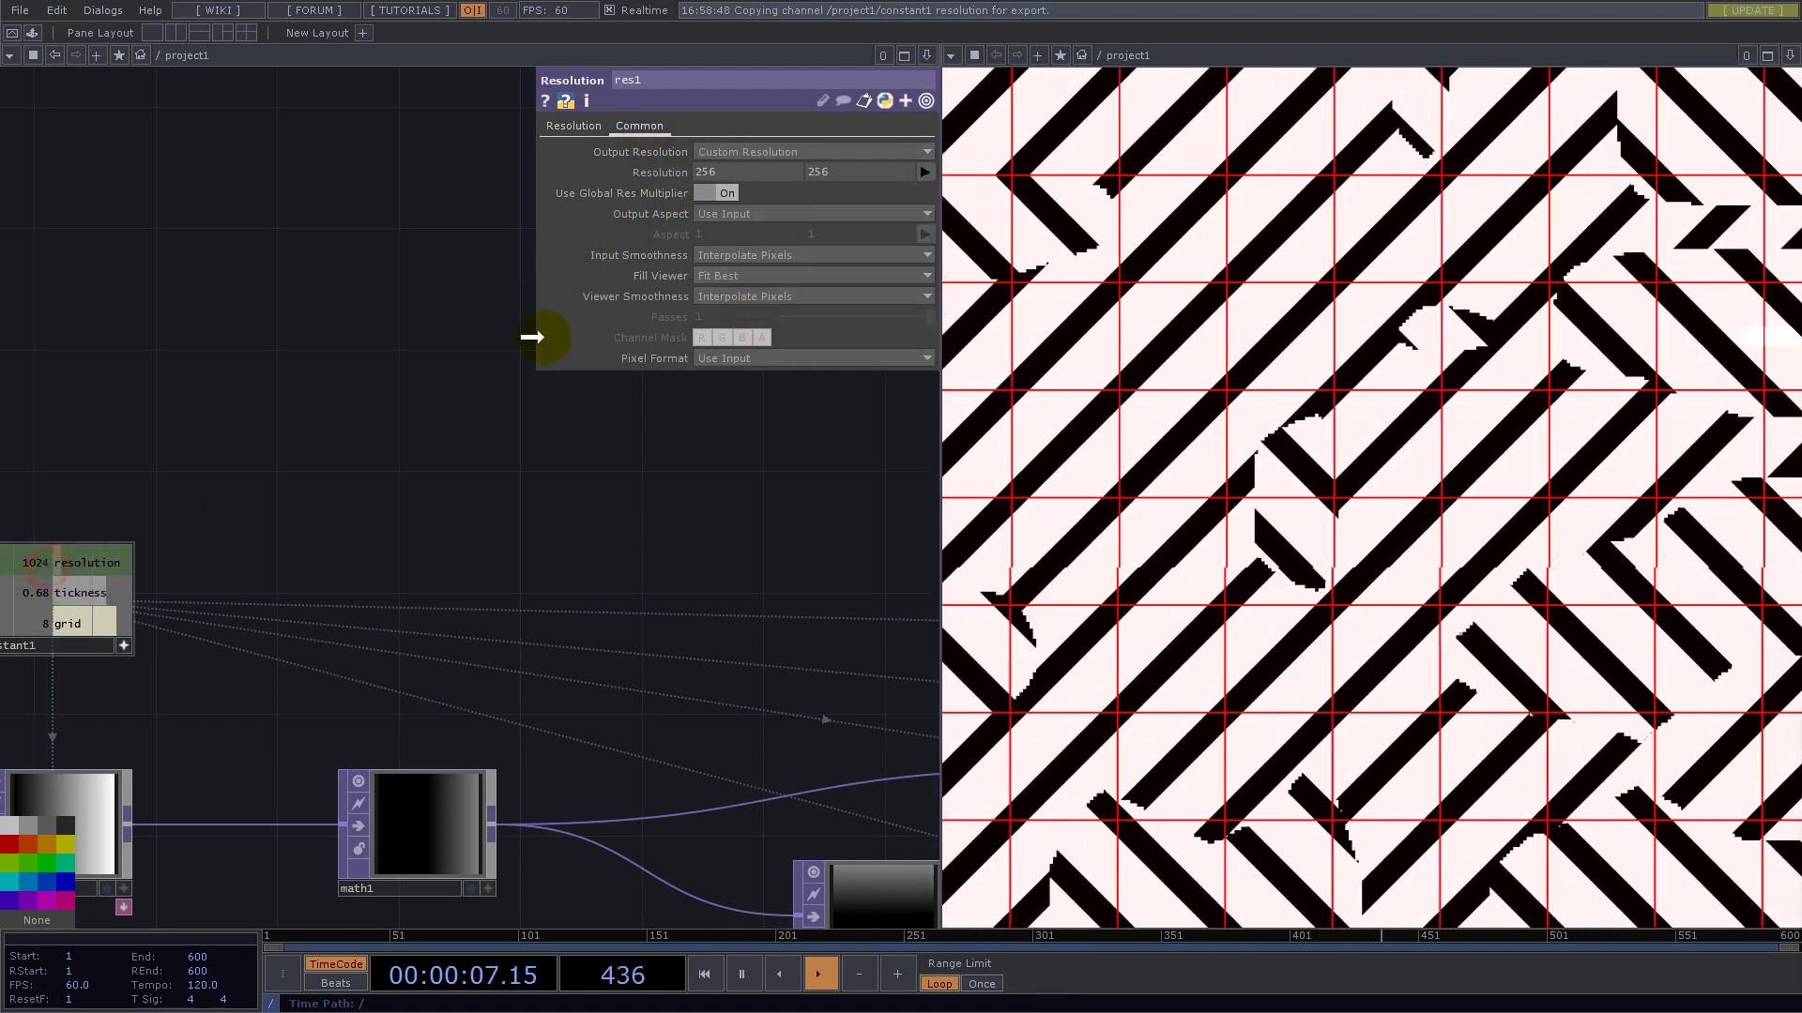
pyautogui.click(659, 167)
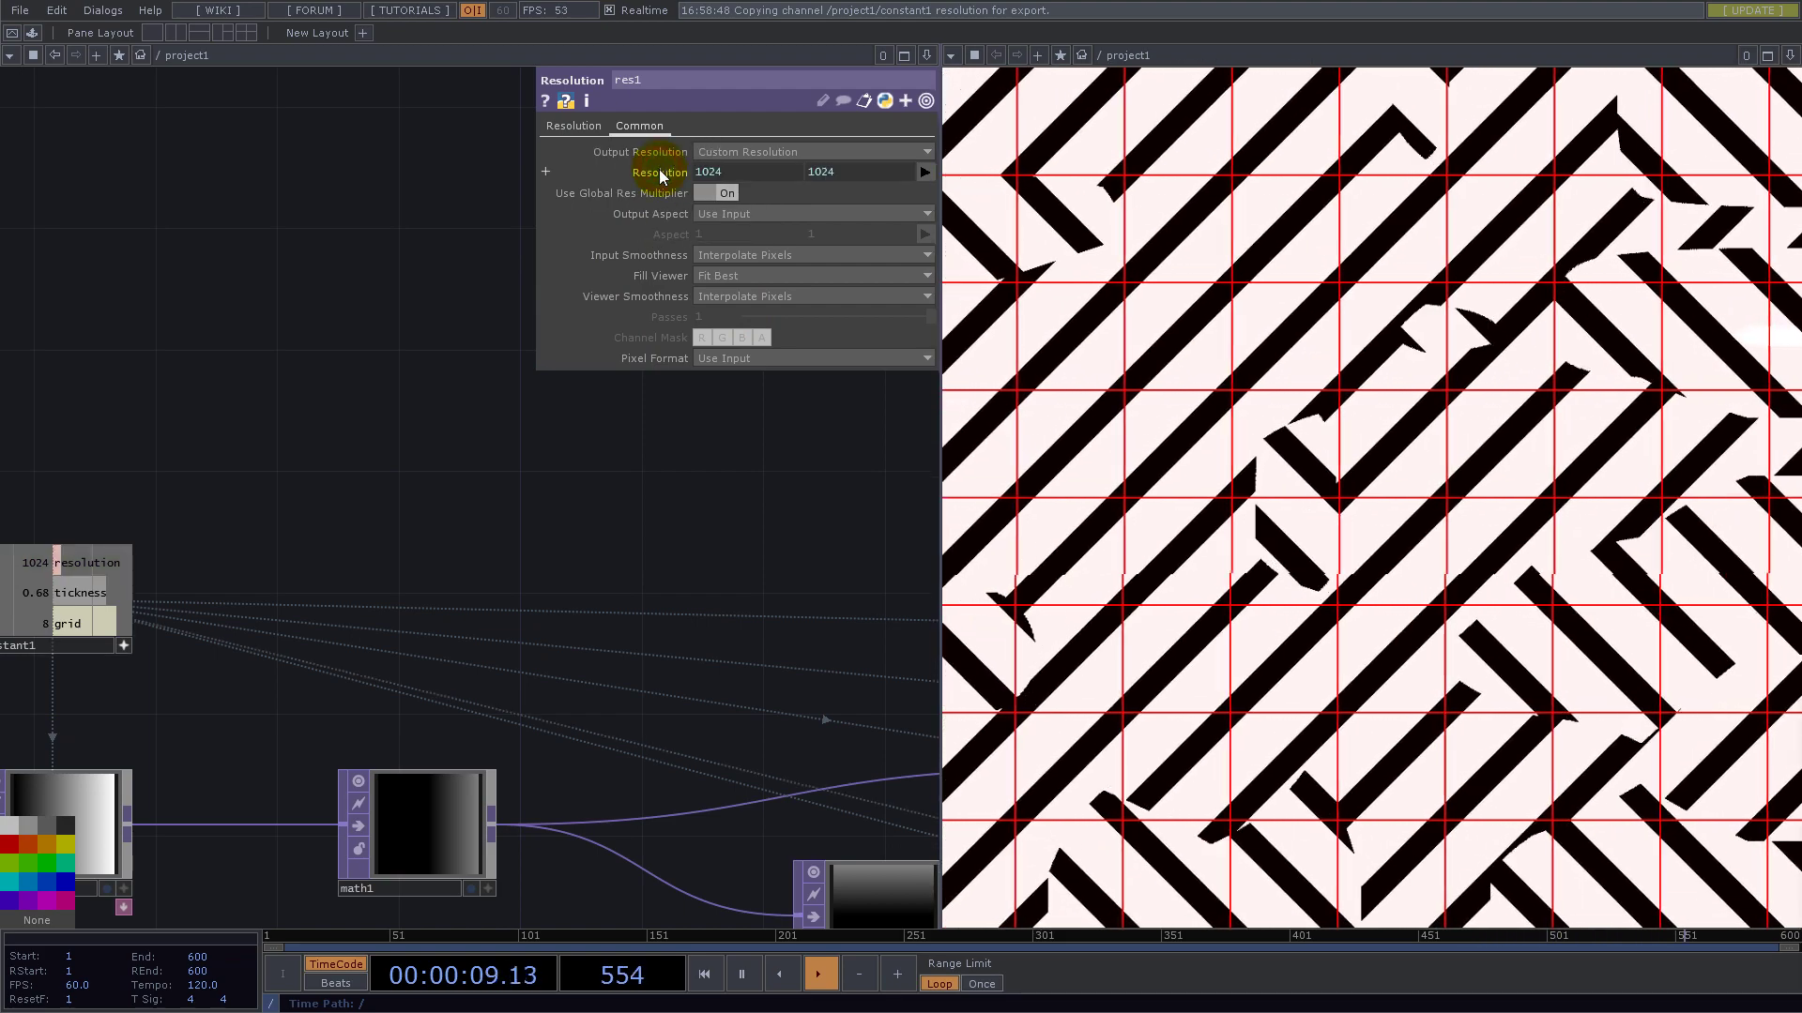
# - Set res1's Input Smoothness and Viewer Smoothness to Nearest Pixel, and arrange noise1 and res1 closer together
pyautogui.scroll(-6, 455, 643)
pyautogui.scroll(8, 716, 730)
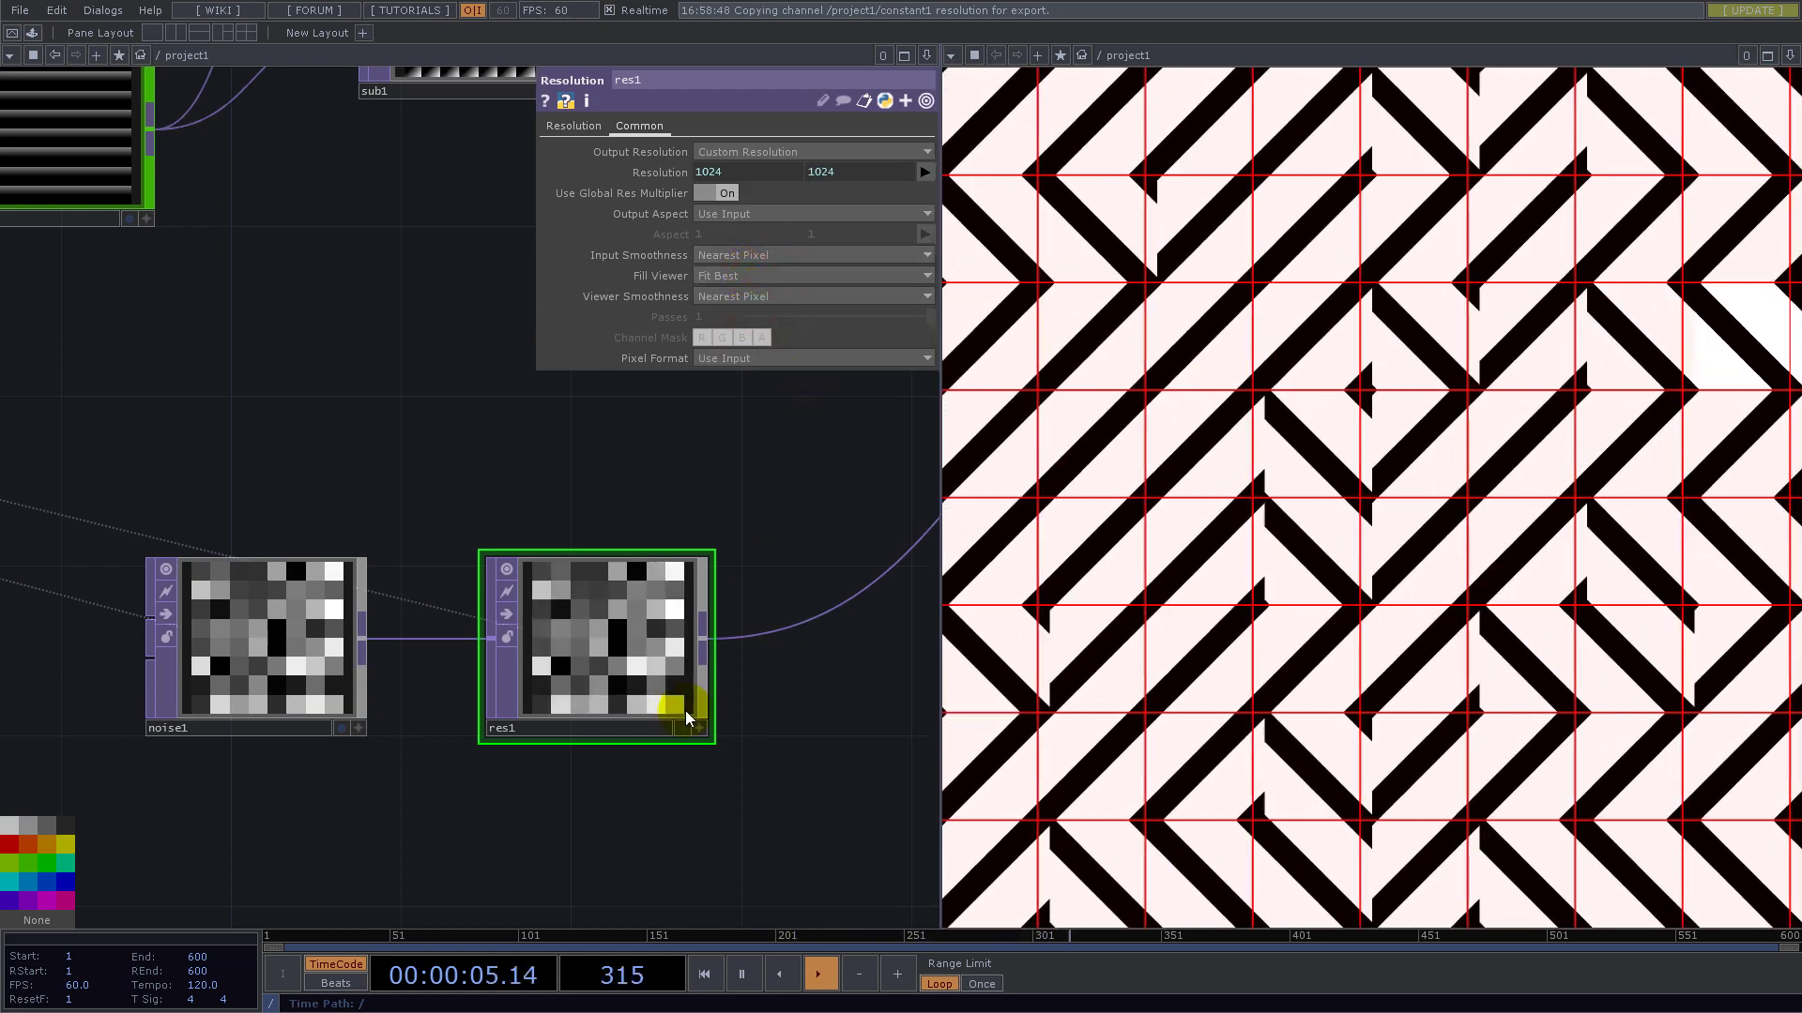
pyautogui.moveTo(313, 672); pyautogui.dragTo(228, 673)
pyautogui.moveTo(603, 651); pyautogui.dragTo(475, 685)
# - Duplicate transform2 with its absTime-driven translate, place the copy below the chain, and disconnect its input wire
pyautogui.scroll(-10, 457, 668)
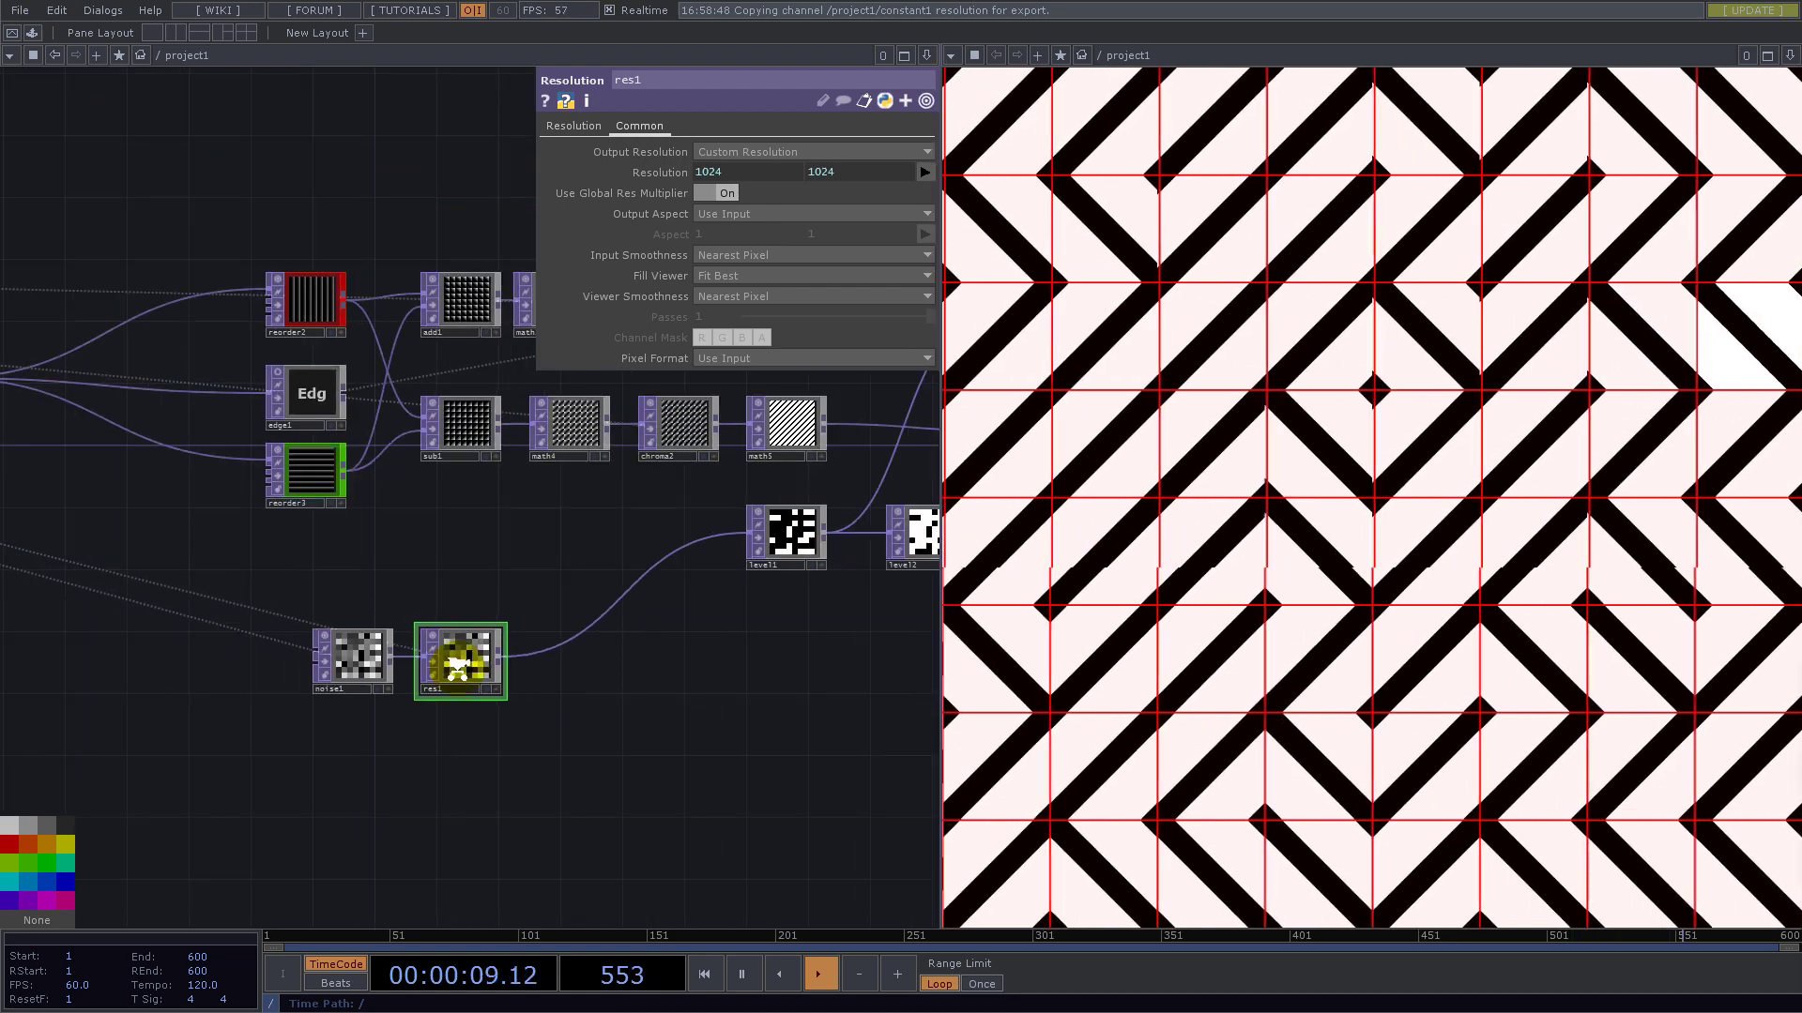
pyautogui.scroll(6, 297, 527)
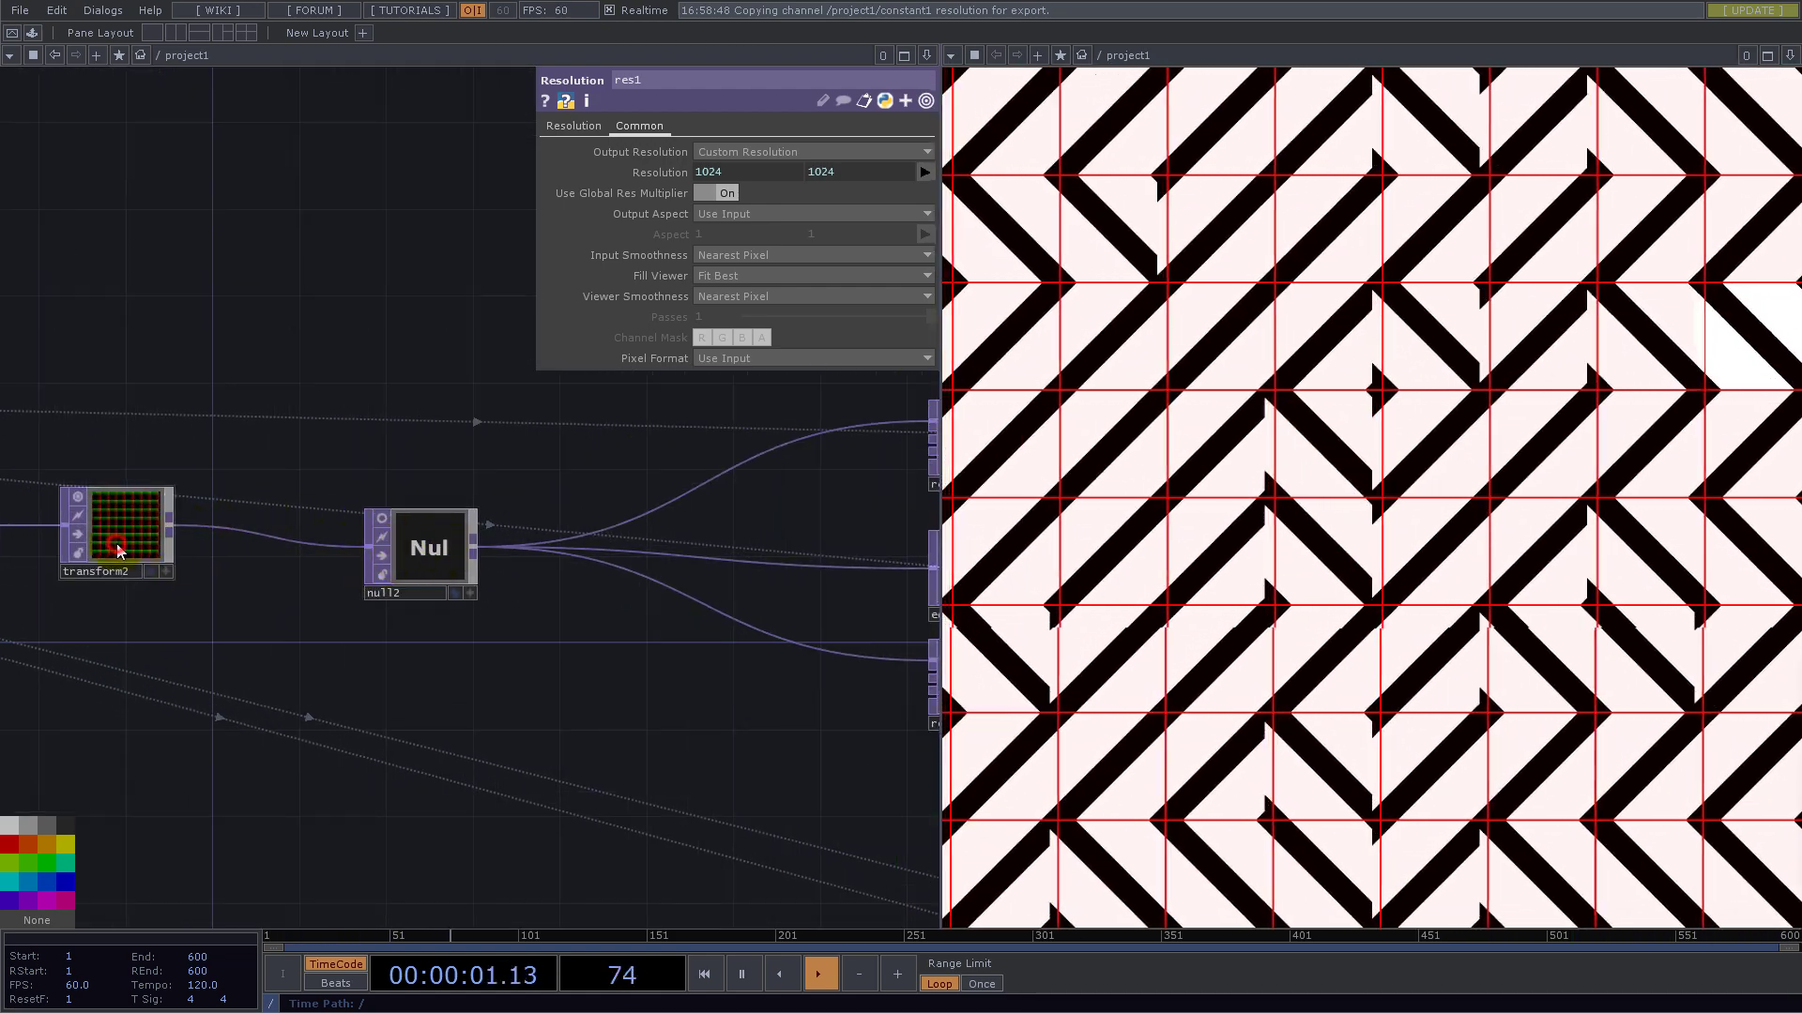
pyautogui.click(118, 550)
pyautogui.hotkey('ctrl', 'c')
pyautogui.hotkey('ctrl', 'v')
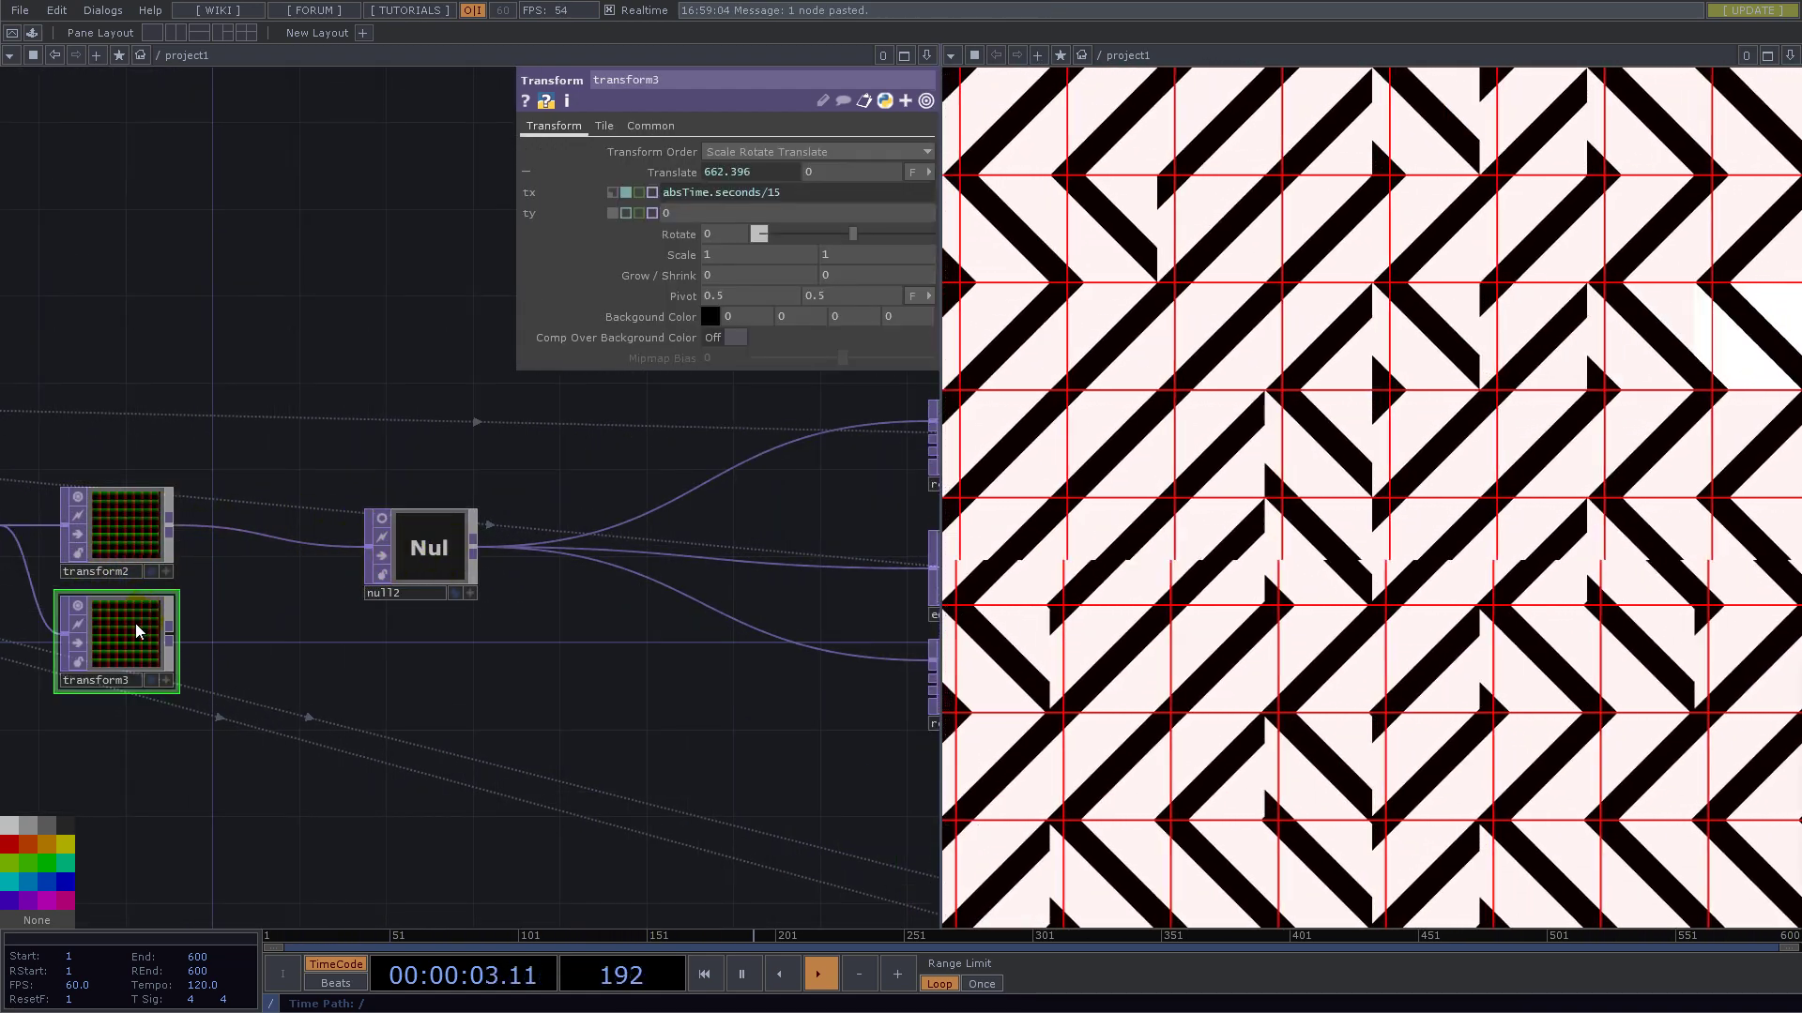
pyautogui.click(699, 789)
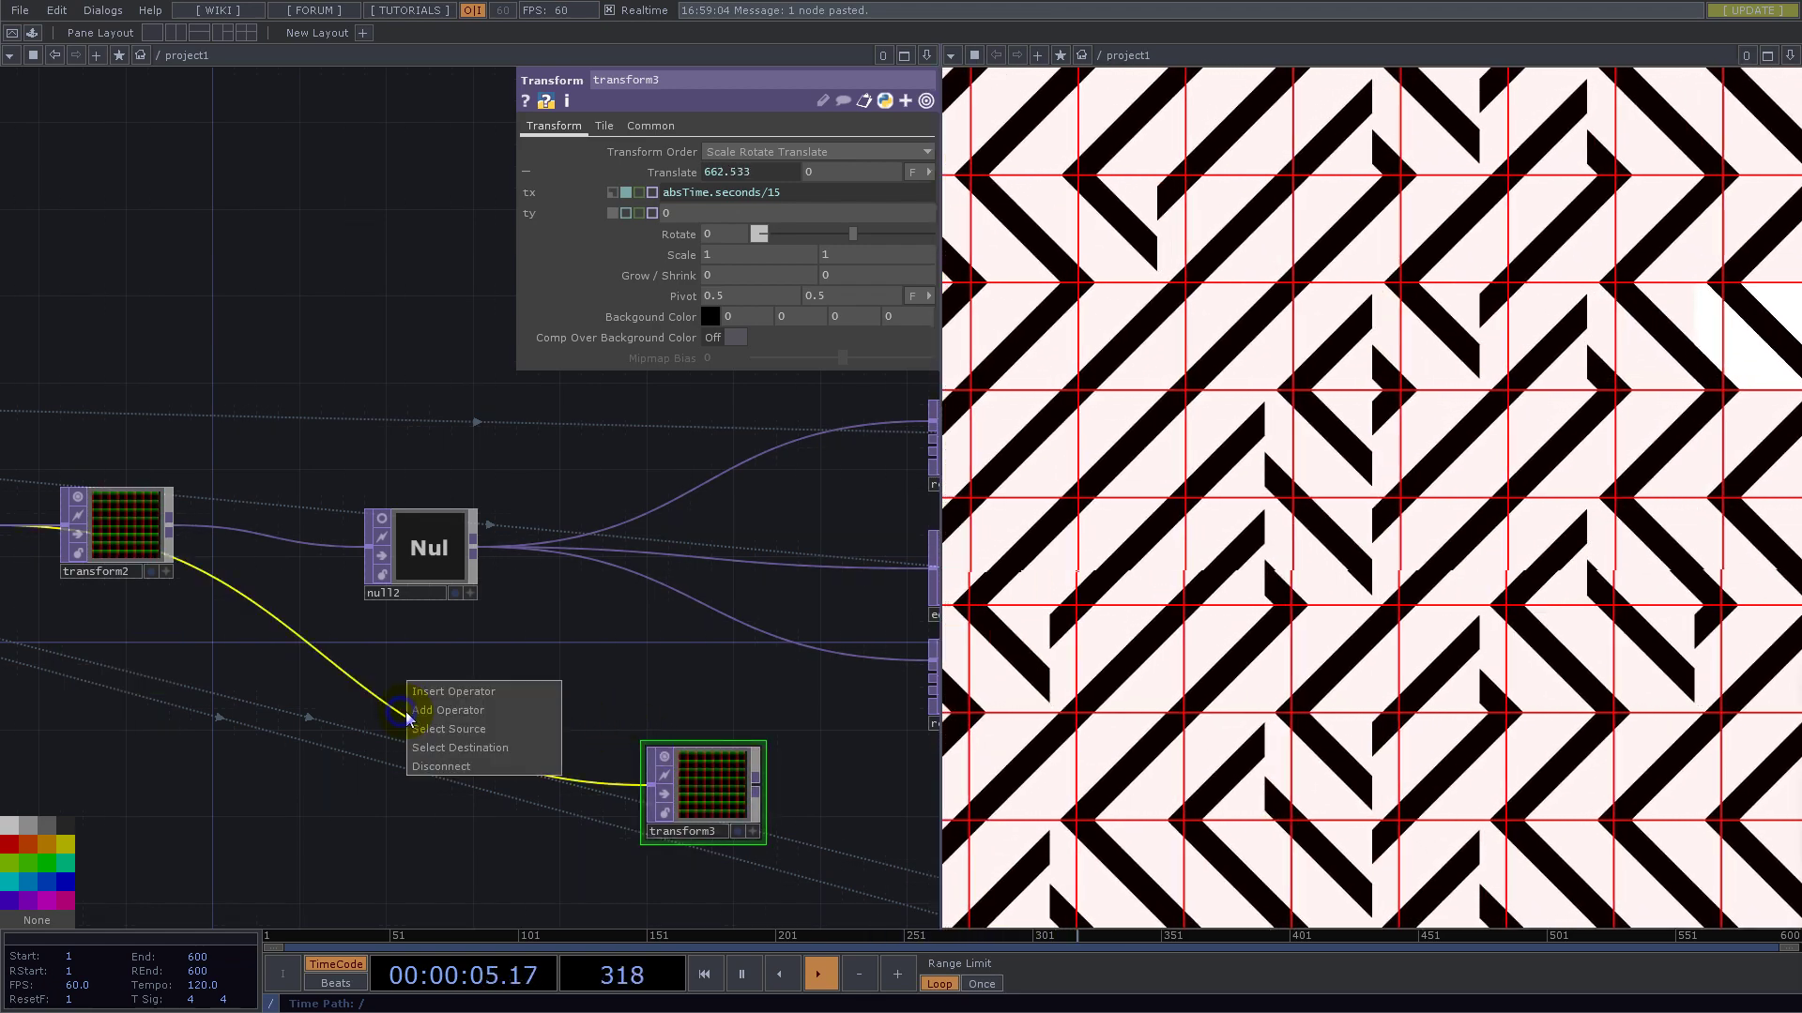
pyautogui.click(437, 766)
# - Insert transform3 between res1 and level1 and line it up beside res1
pyautogui.scroll(-6, 402, 672)
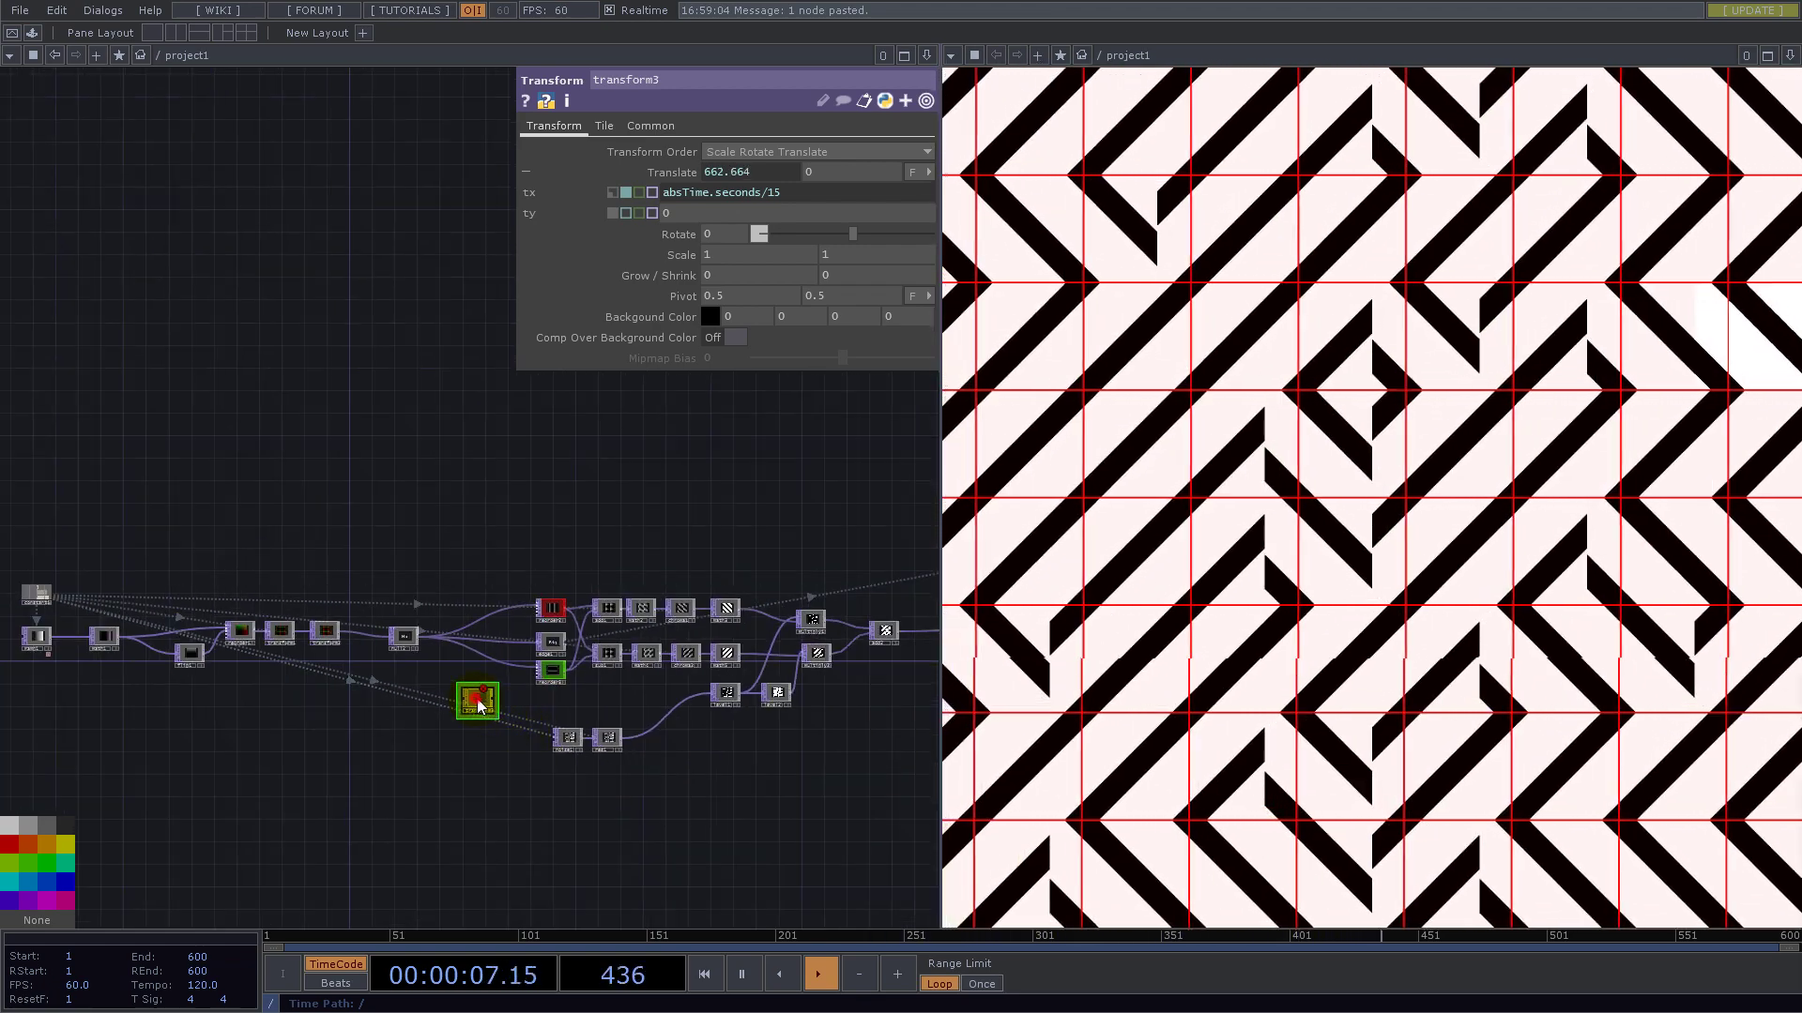
pyautogui.scroll(6, 662, 741)
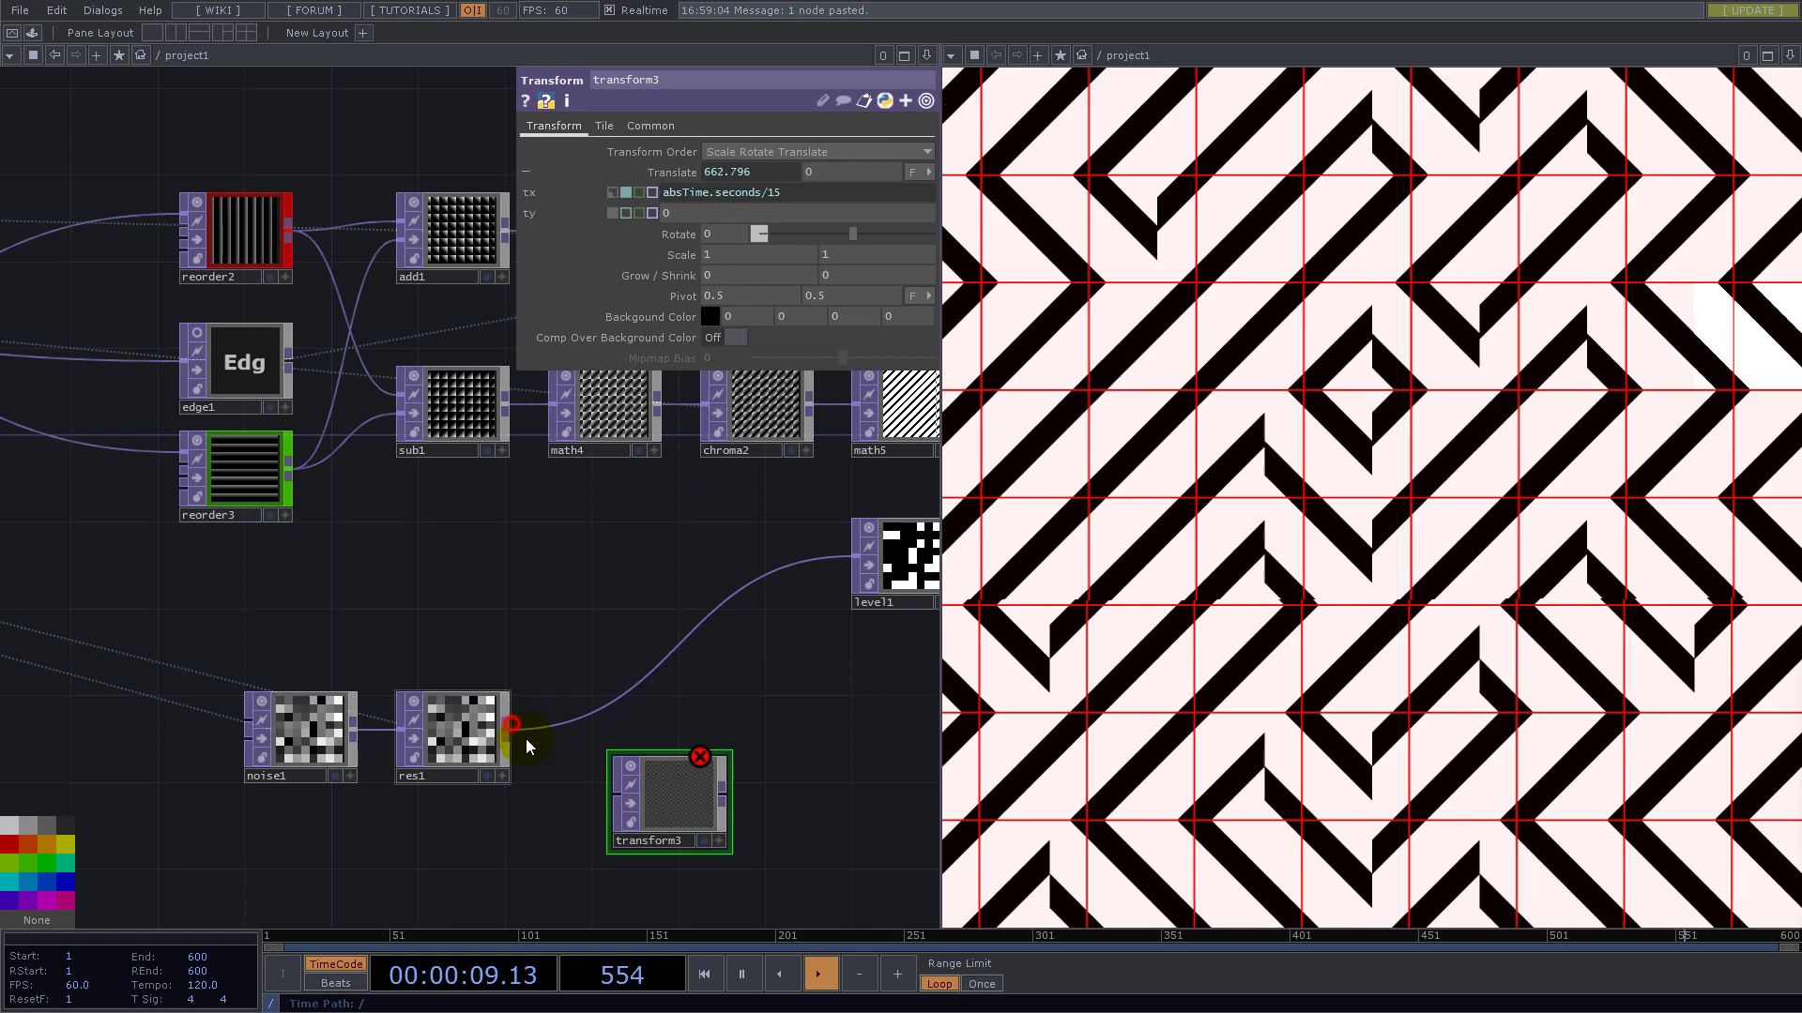
pyautogui.moveTo(507, 729); pyautogui.dragTo(722, 603)
pyautogui.moveTo(665, 793); pyautogui.dragTo(621, 659)
# - Move edge1 closer to null2 and set its Strength to 0
pyautogui.scroll(-5, 563, 666)
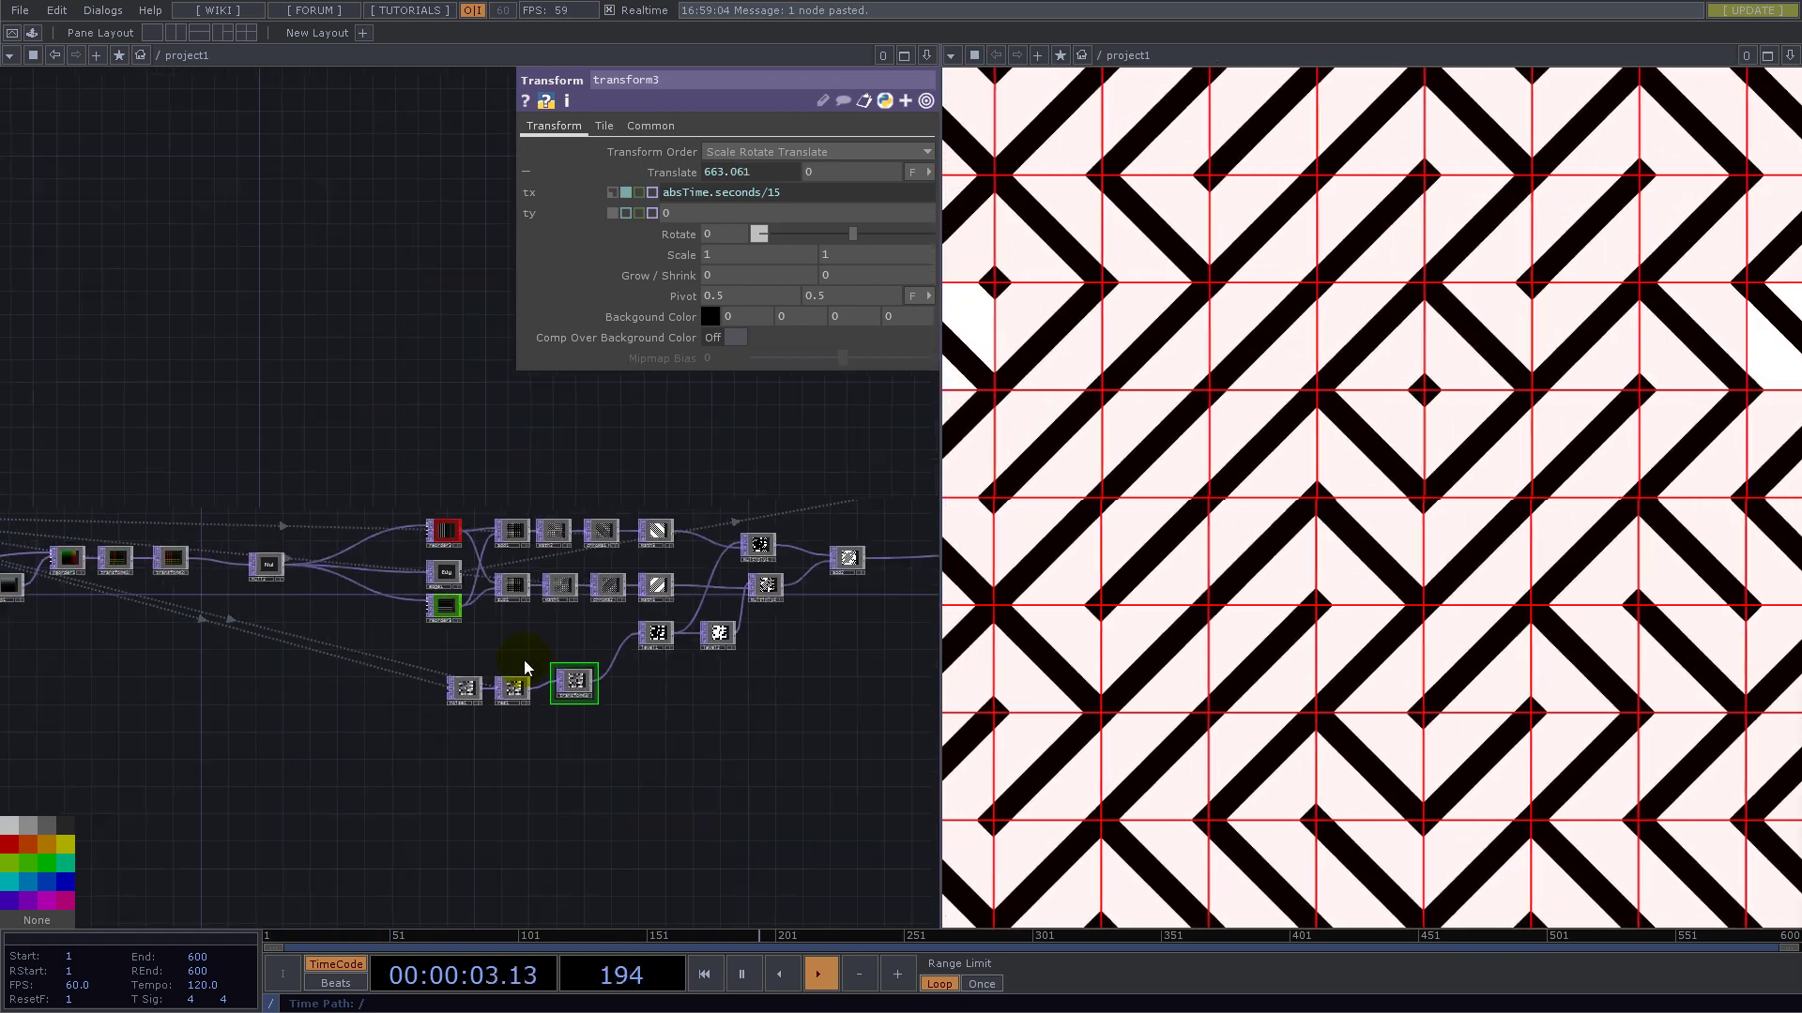
pyautogui.moveTo(717, 461); pyautogui.dragTo(460, 486)
pyautogui.scroll(4, 778, 544)
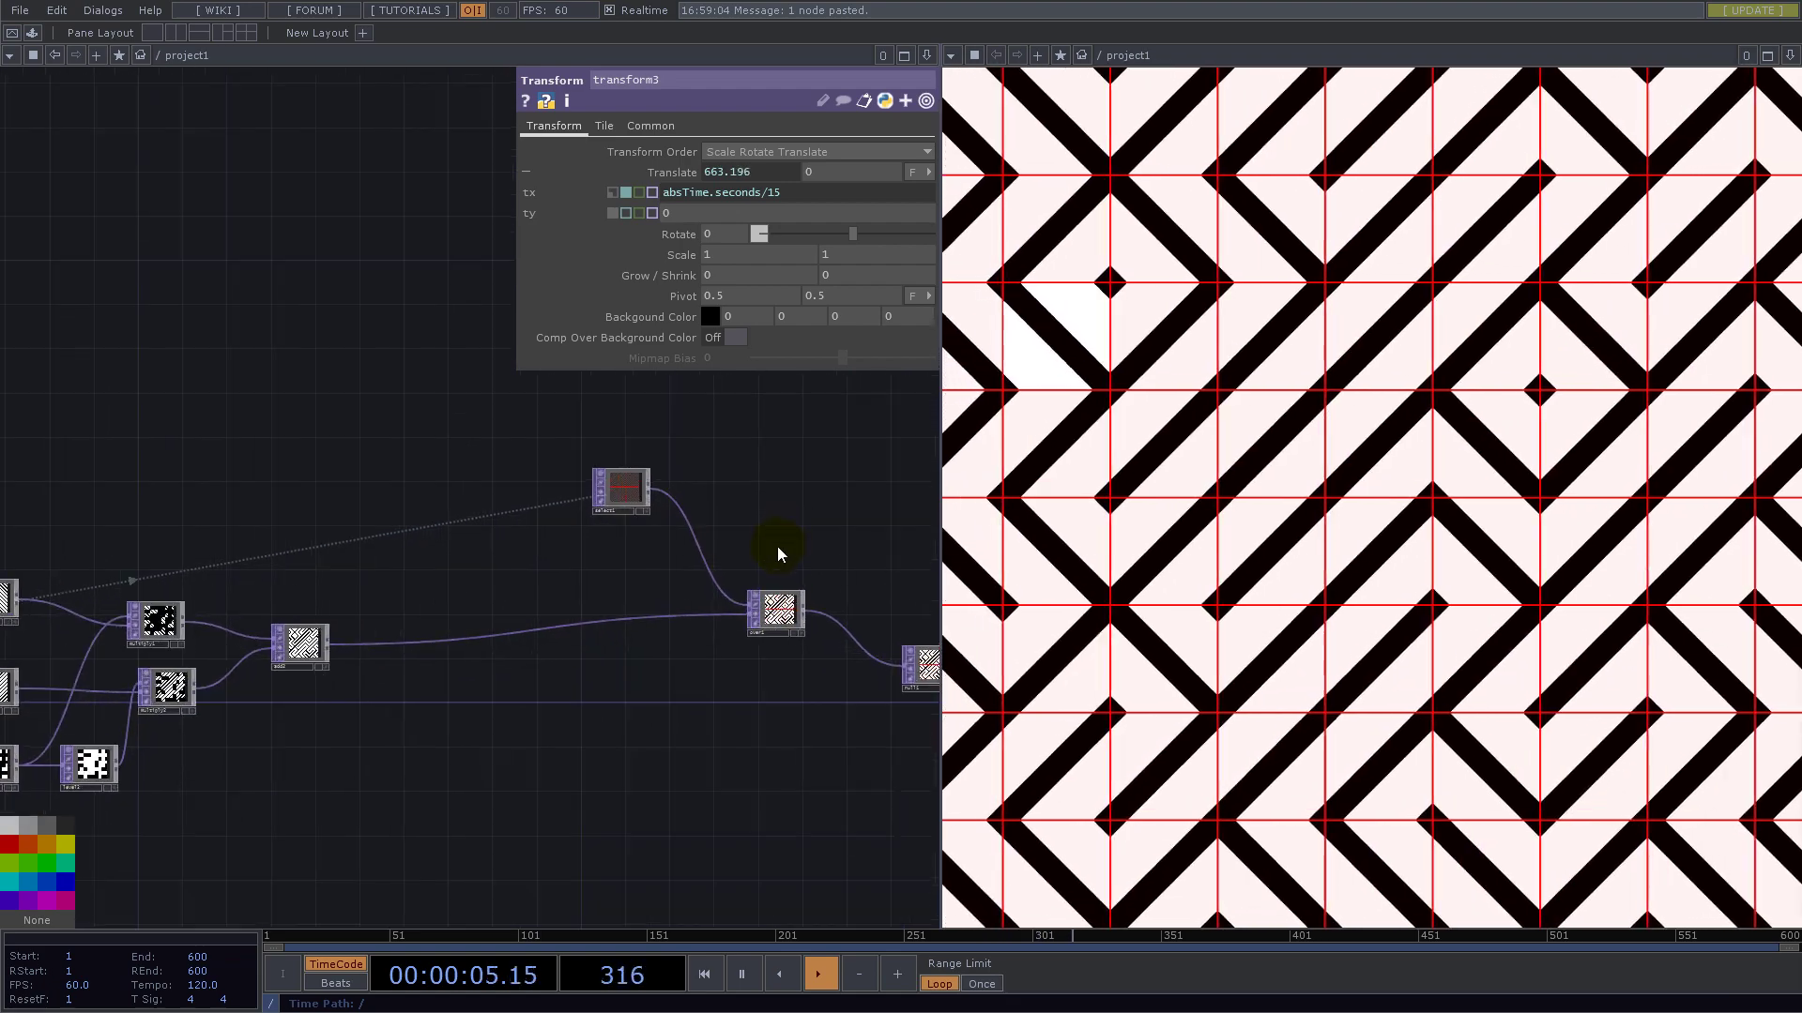
pyautogui.scroll(3, 793, 614)
pyautogui.scroll(-6, 803, 621)
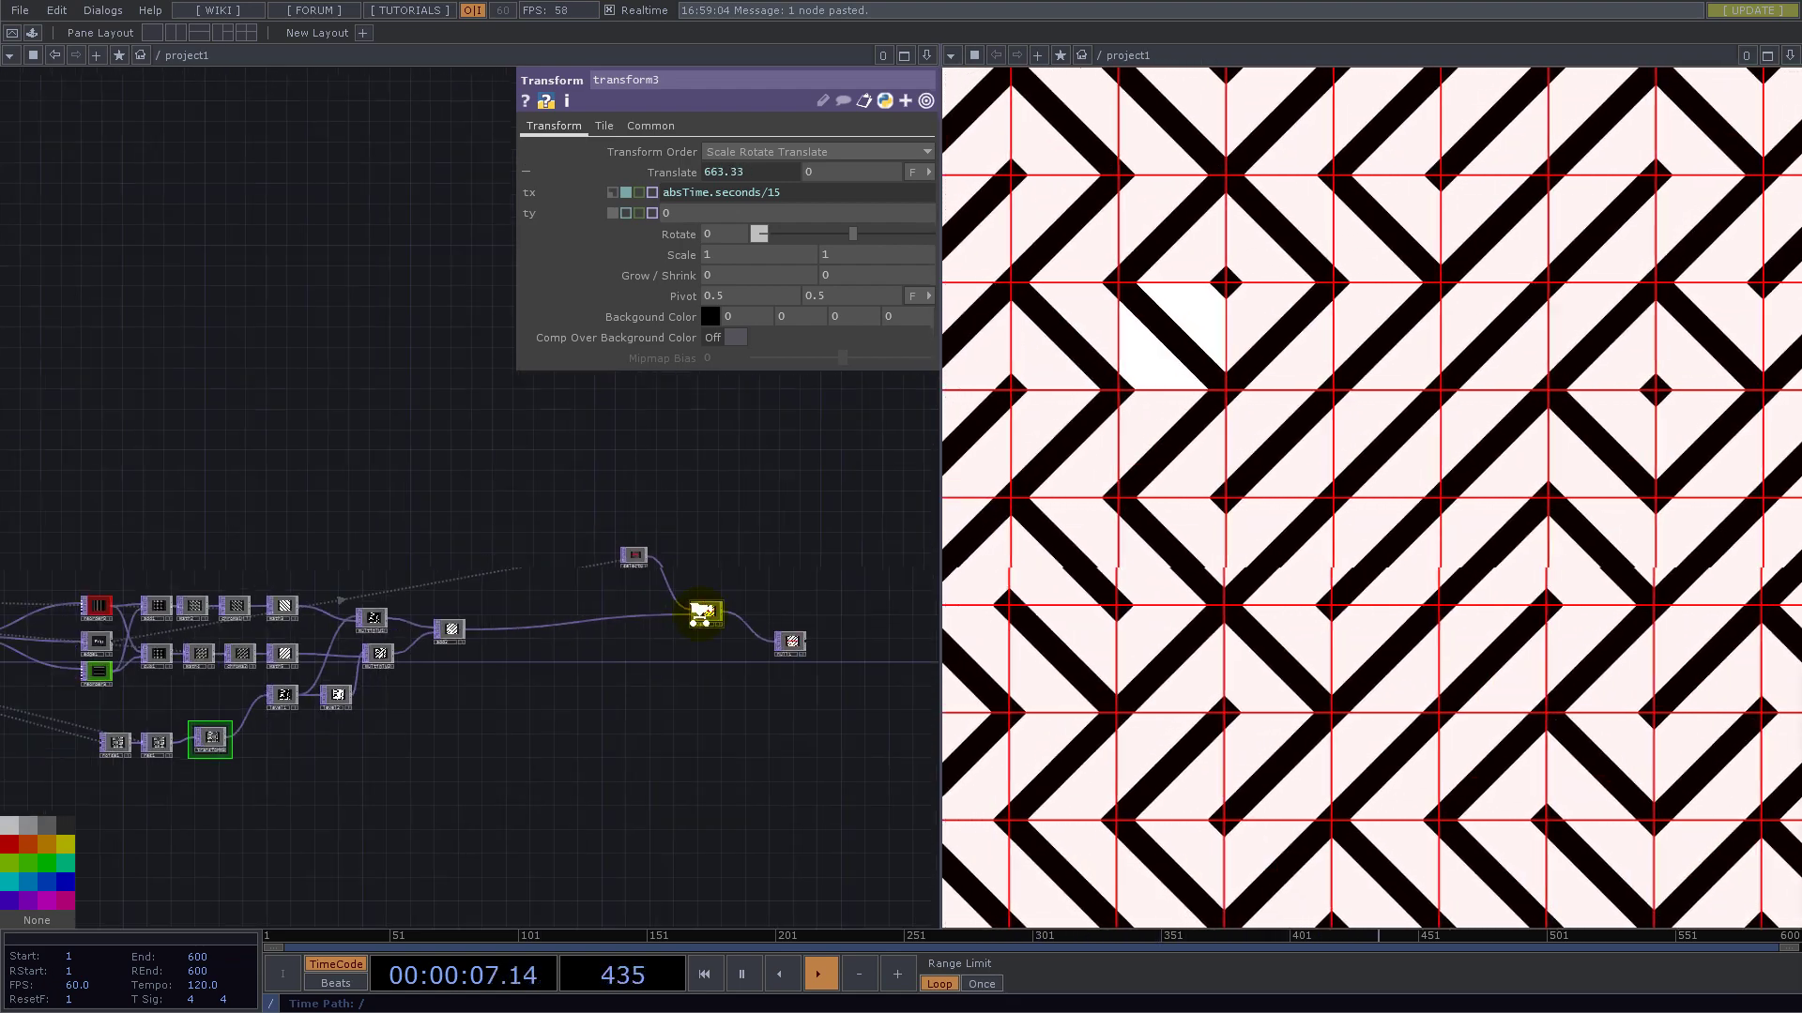
pyautogui.scroll(5, 322, 638)
pyautogui.scroll(3, 641, 652)
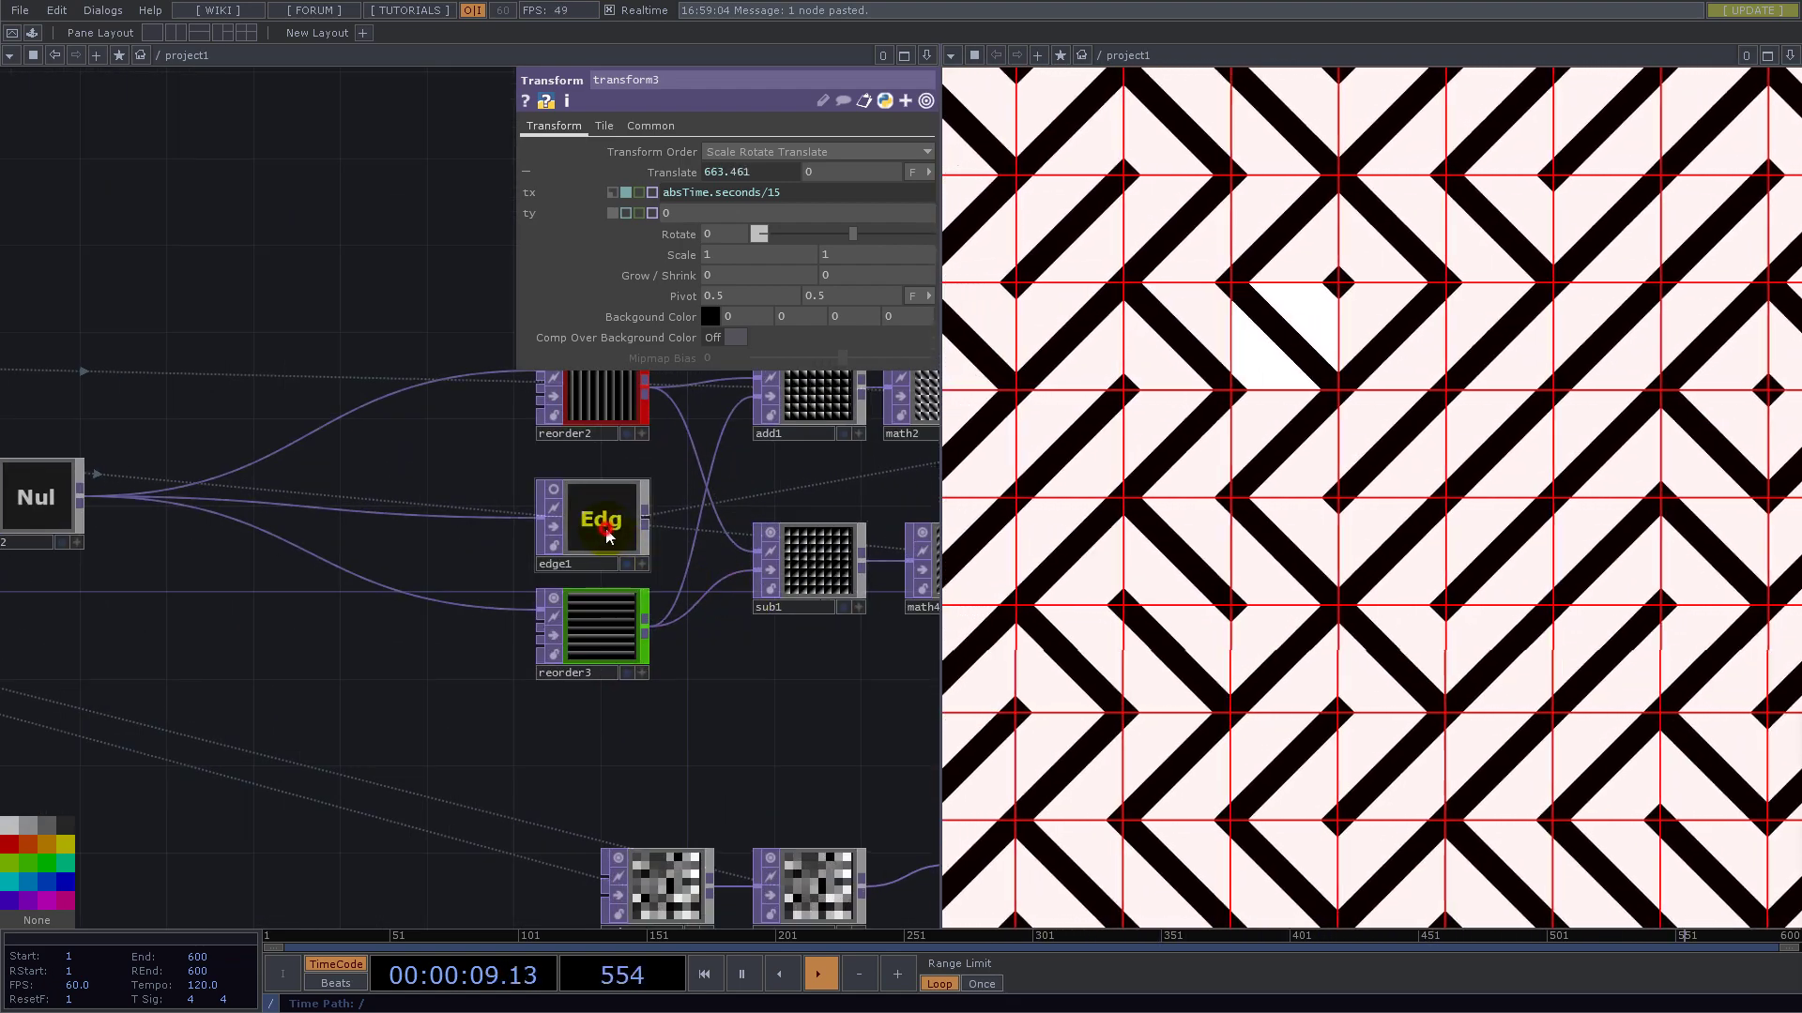
pyautogui.moveTo(595, 523); pyautogui.dragTo(436, 493)
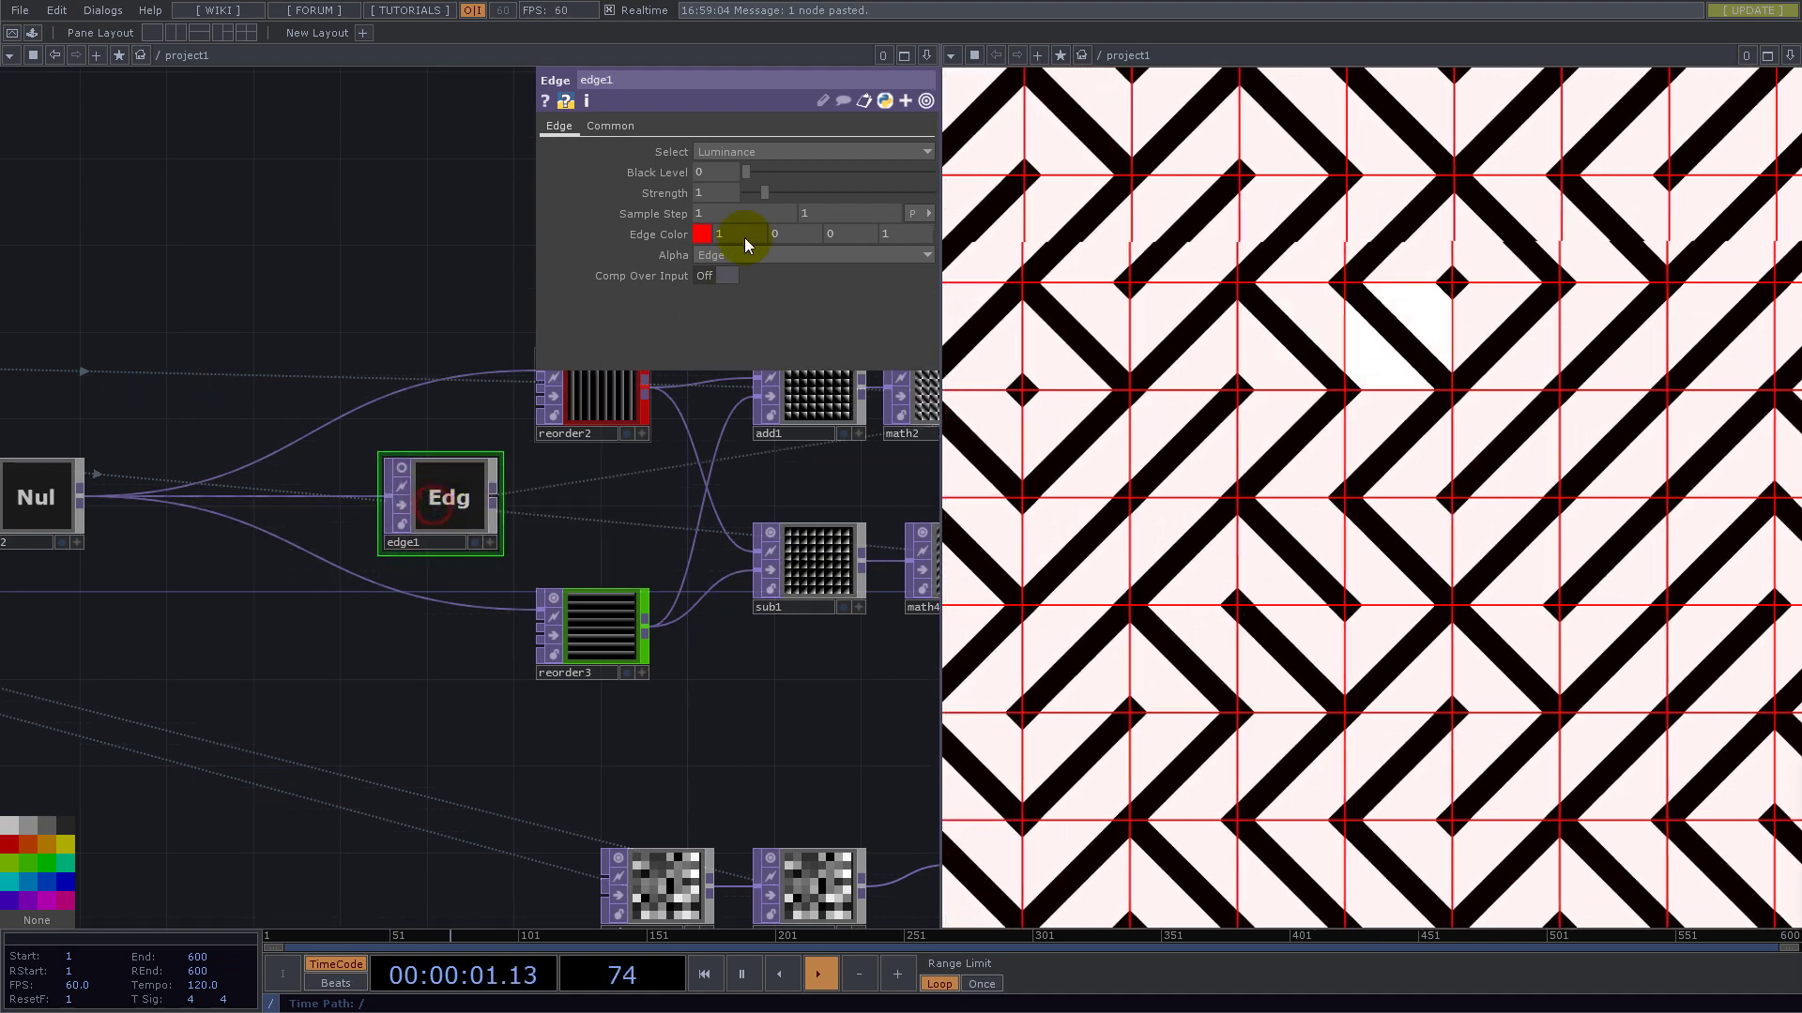
pyautogui.moveTo(766, 193); pyautogui.dragTo(676, 190)
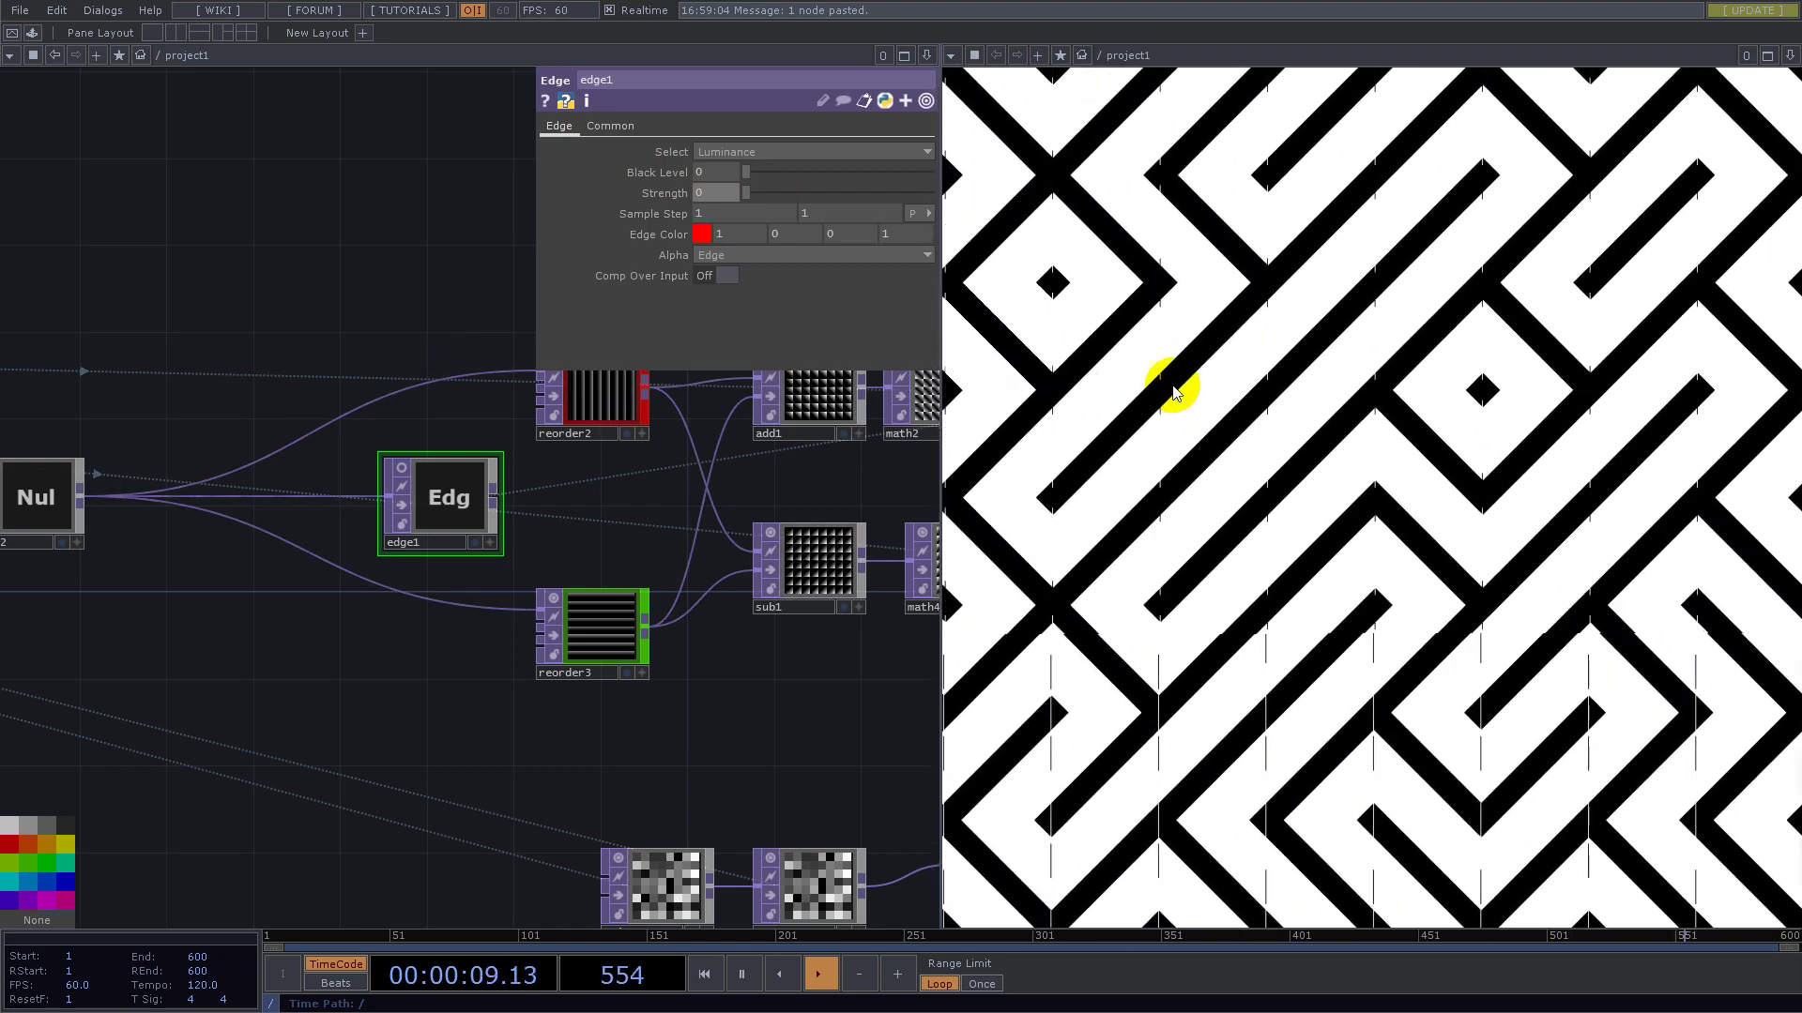
# - Move constant1 well above the operator chain, clear of ramp1
pyautogui.scroll(-10, 458, 511)
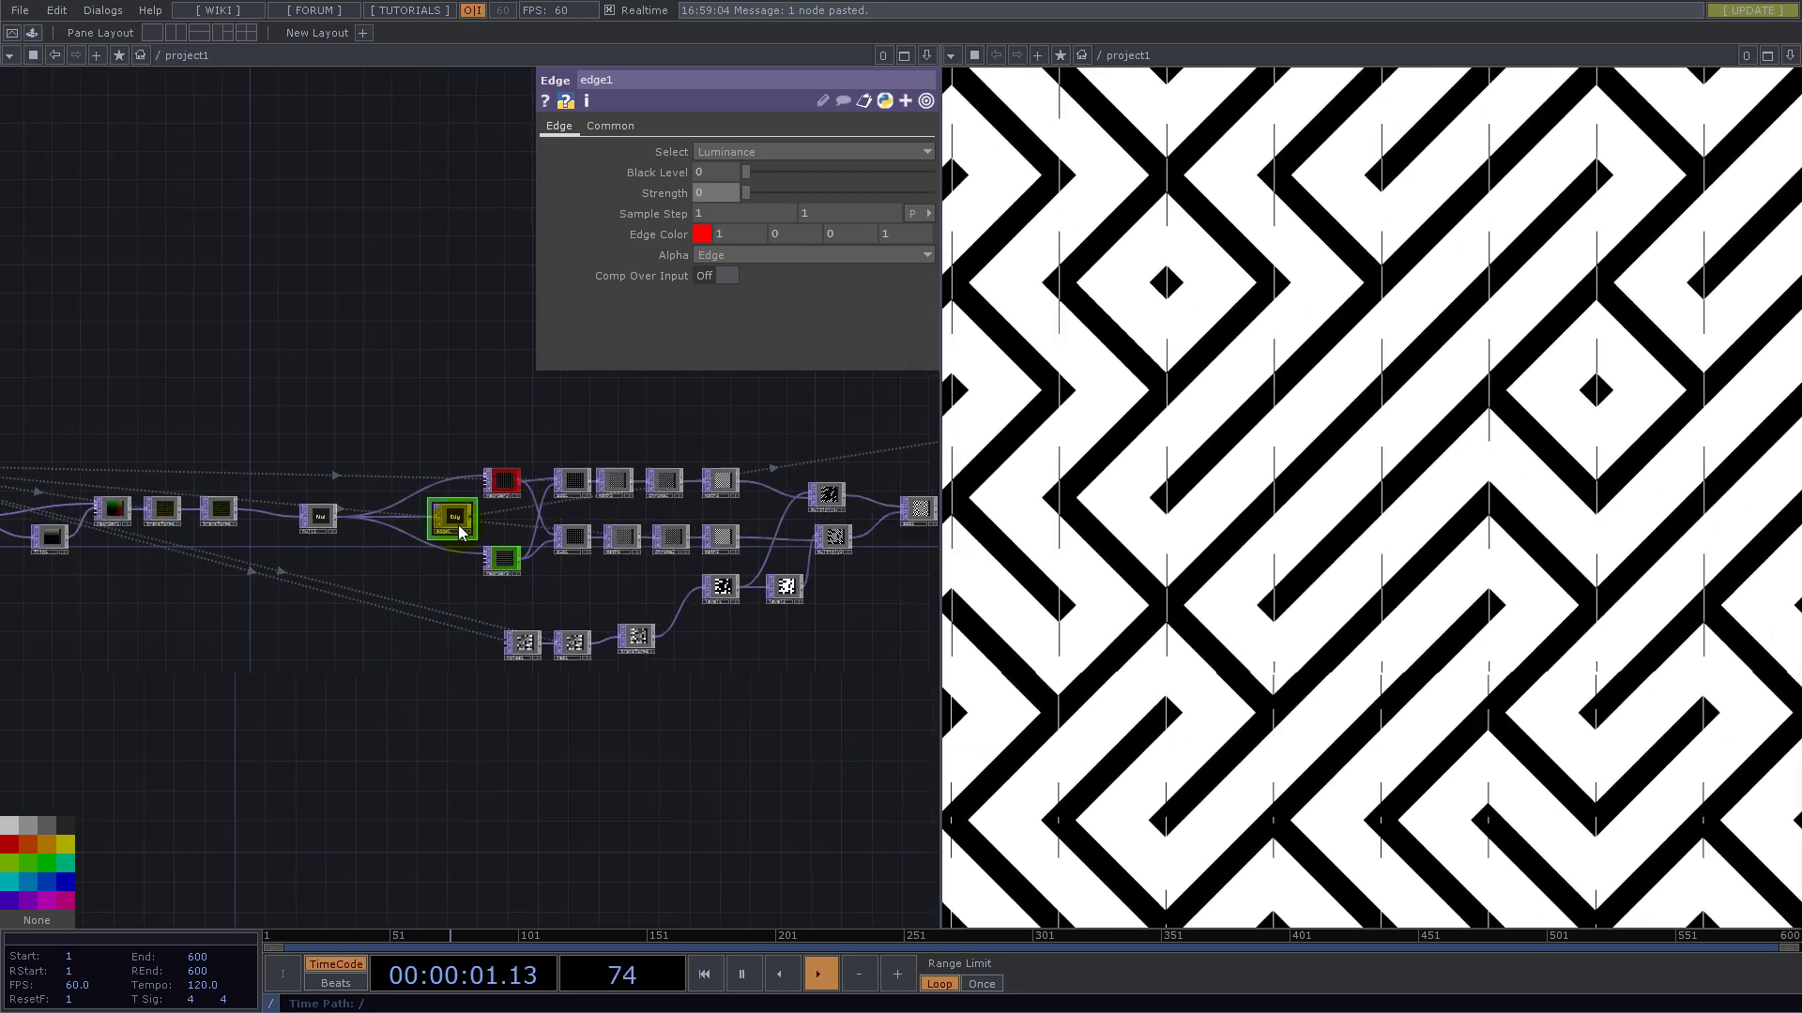
pyautogui.scroll(5, 278, 519)
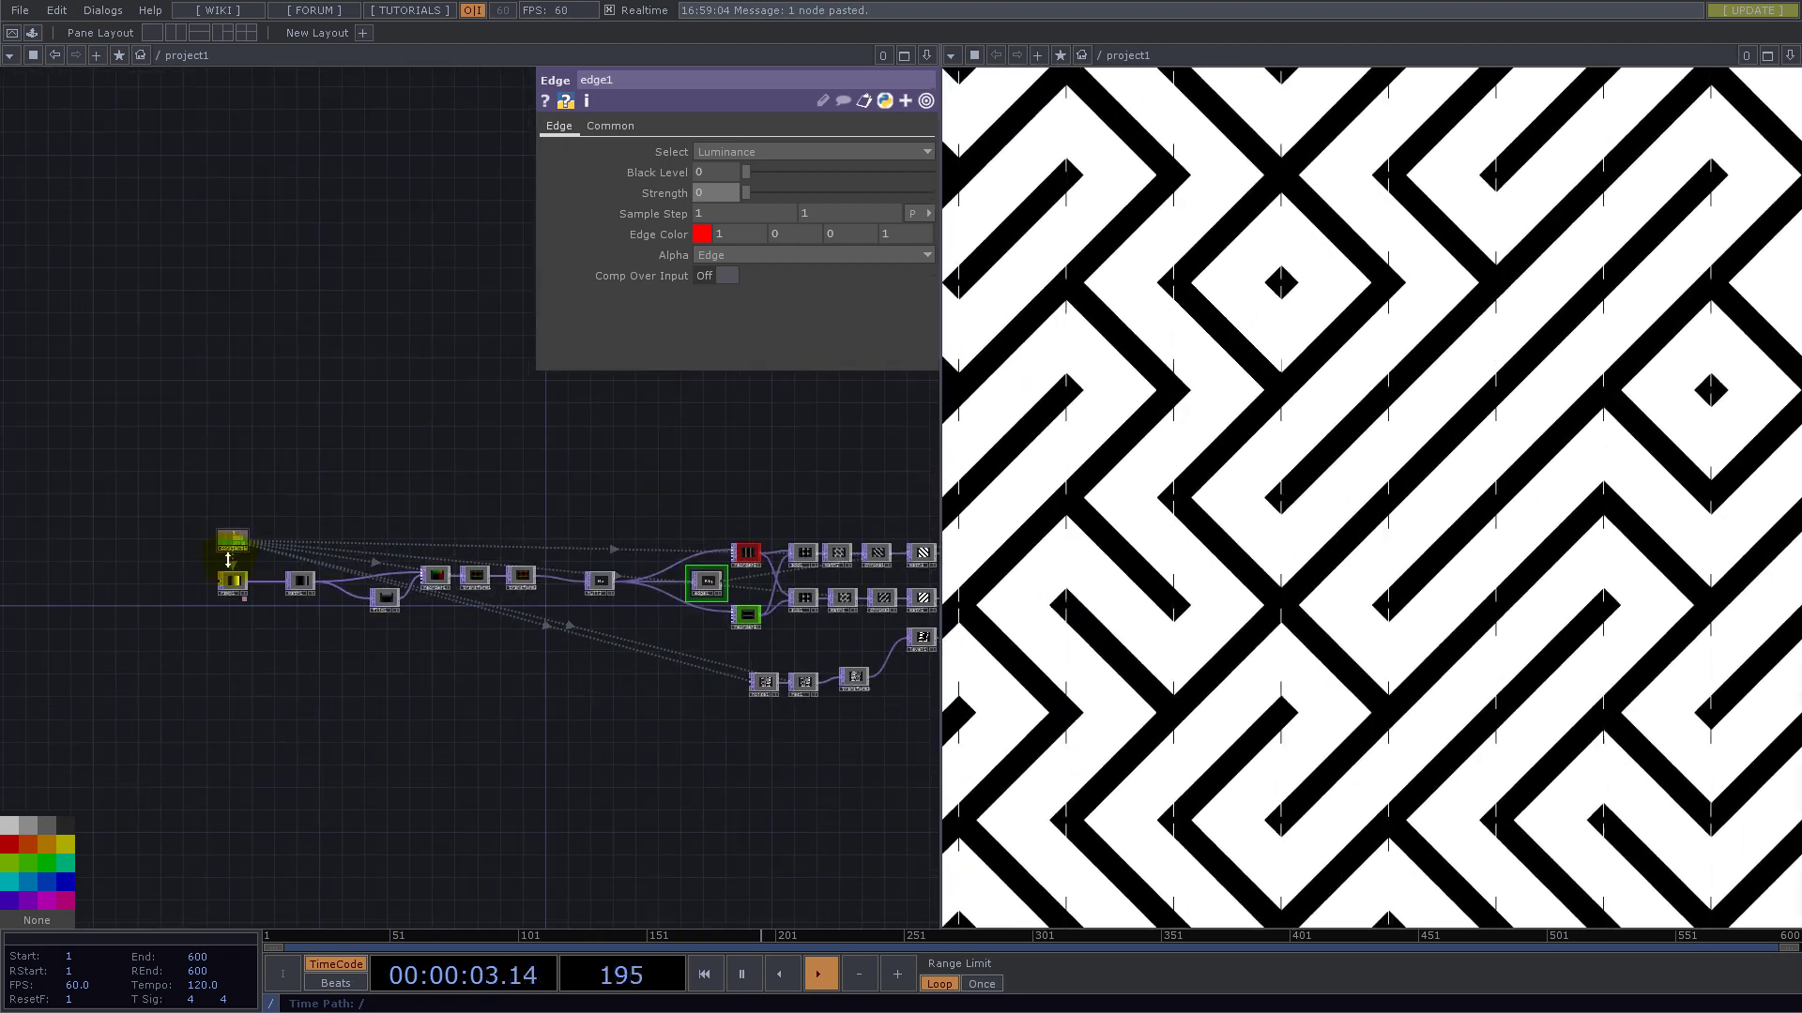
pyautogui.scroll(6, 165, 582)
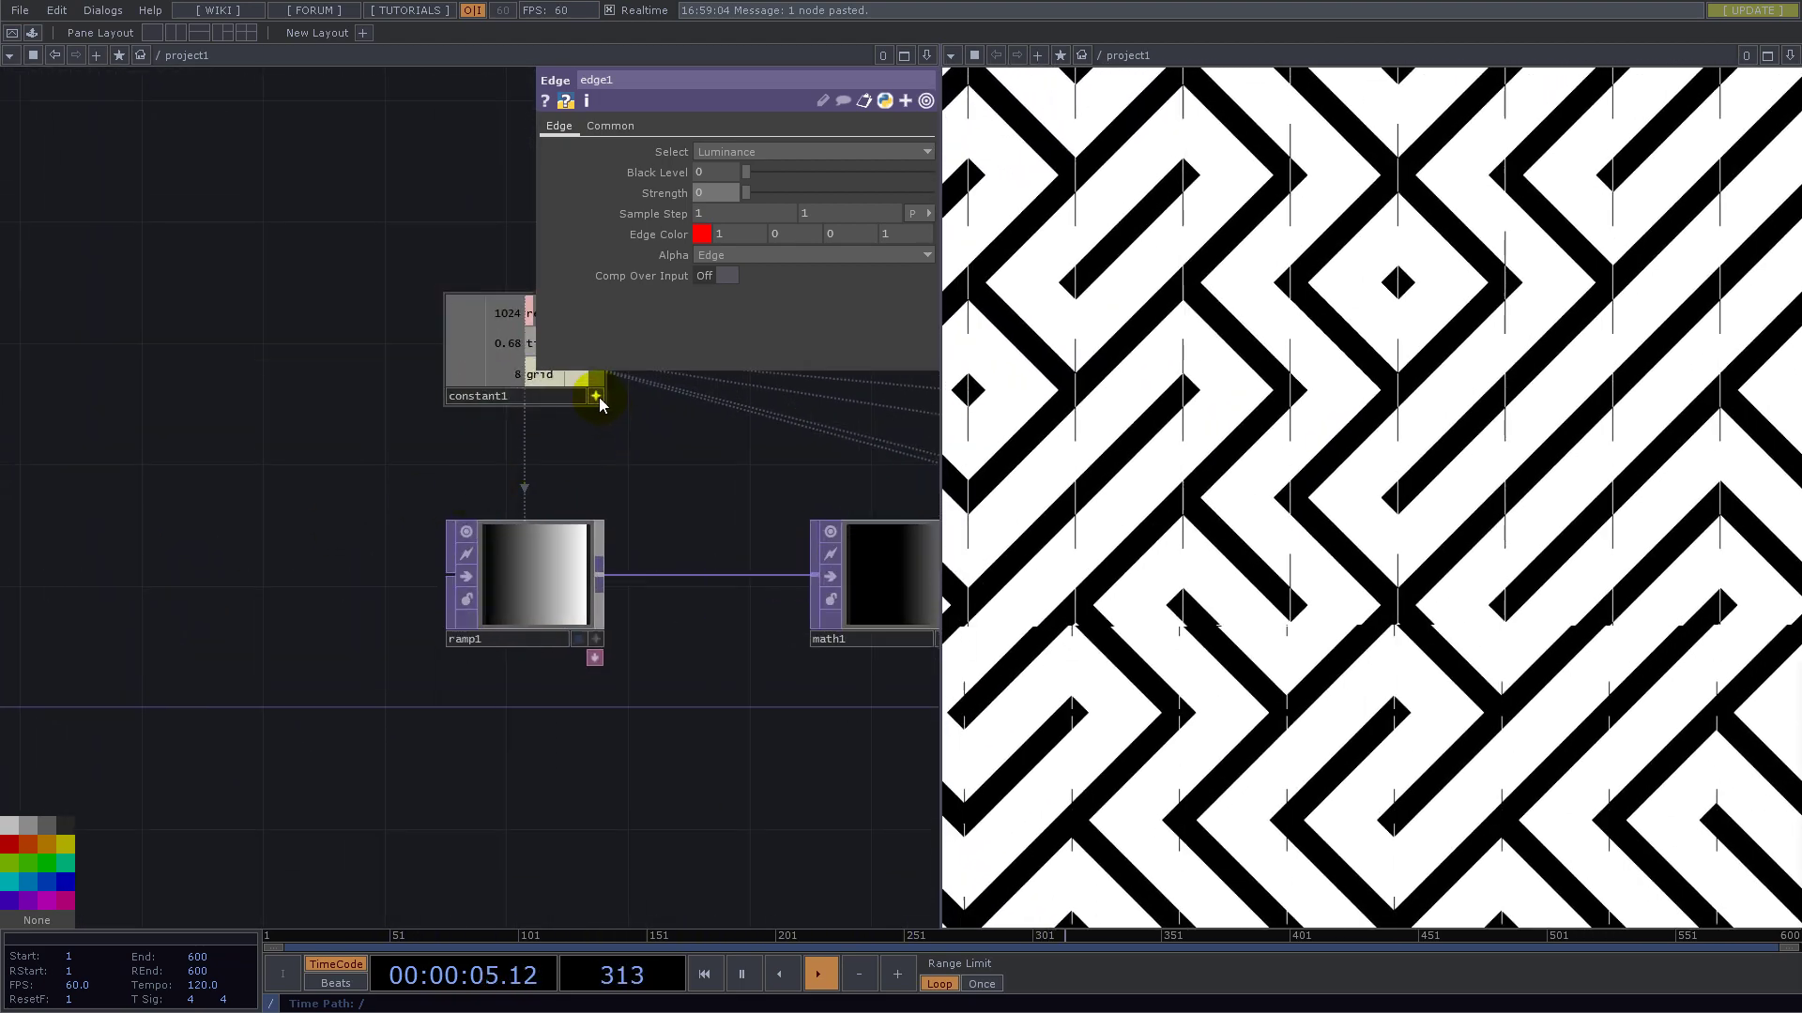
pyautogui.scroll(-5, 296, 524)
pyautogui.moveTo(351, 484); pyautogui.dragTo(492, 204)
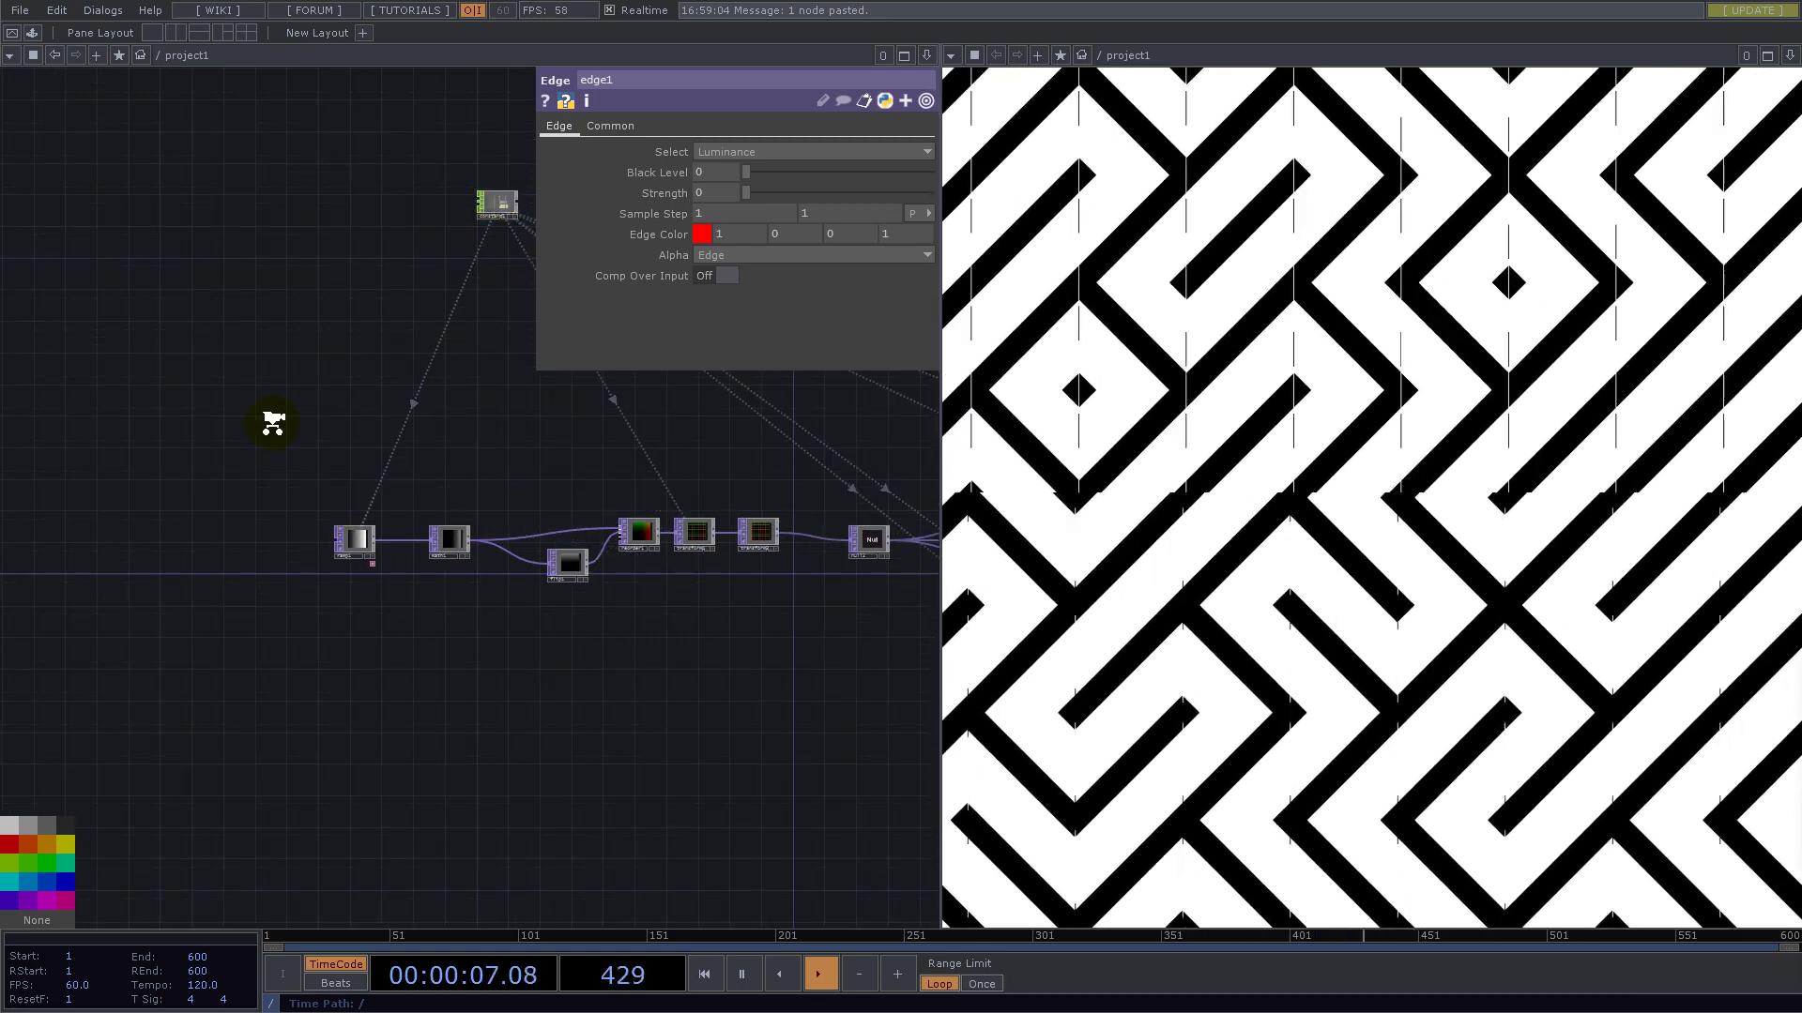
# - Select all TOPs in the network, leaving out constant1, and set their Input Smoothness to Nearest Pixel
pyautogui.scroll(-6, 271, 419)
pyautogui.scroll(1, 597, 441)
pyautogui.scroll(3, 597, 441)
pyautogui.scroll(-6, 374, 505)
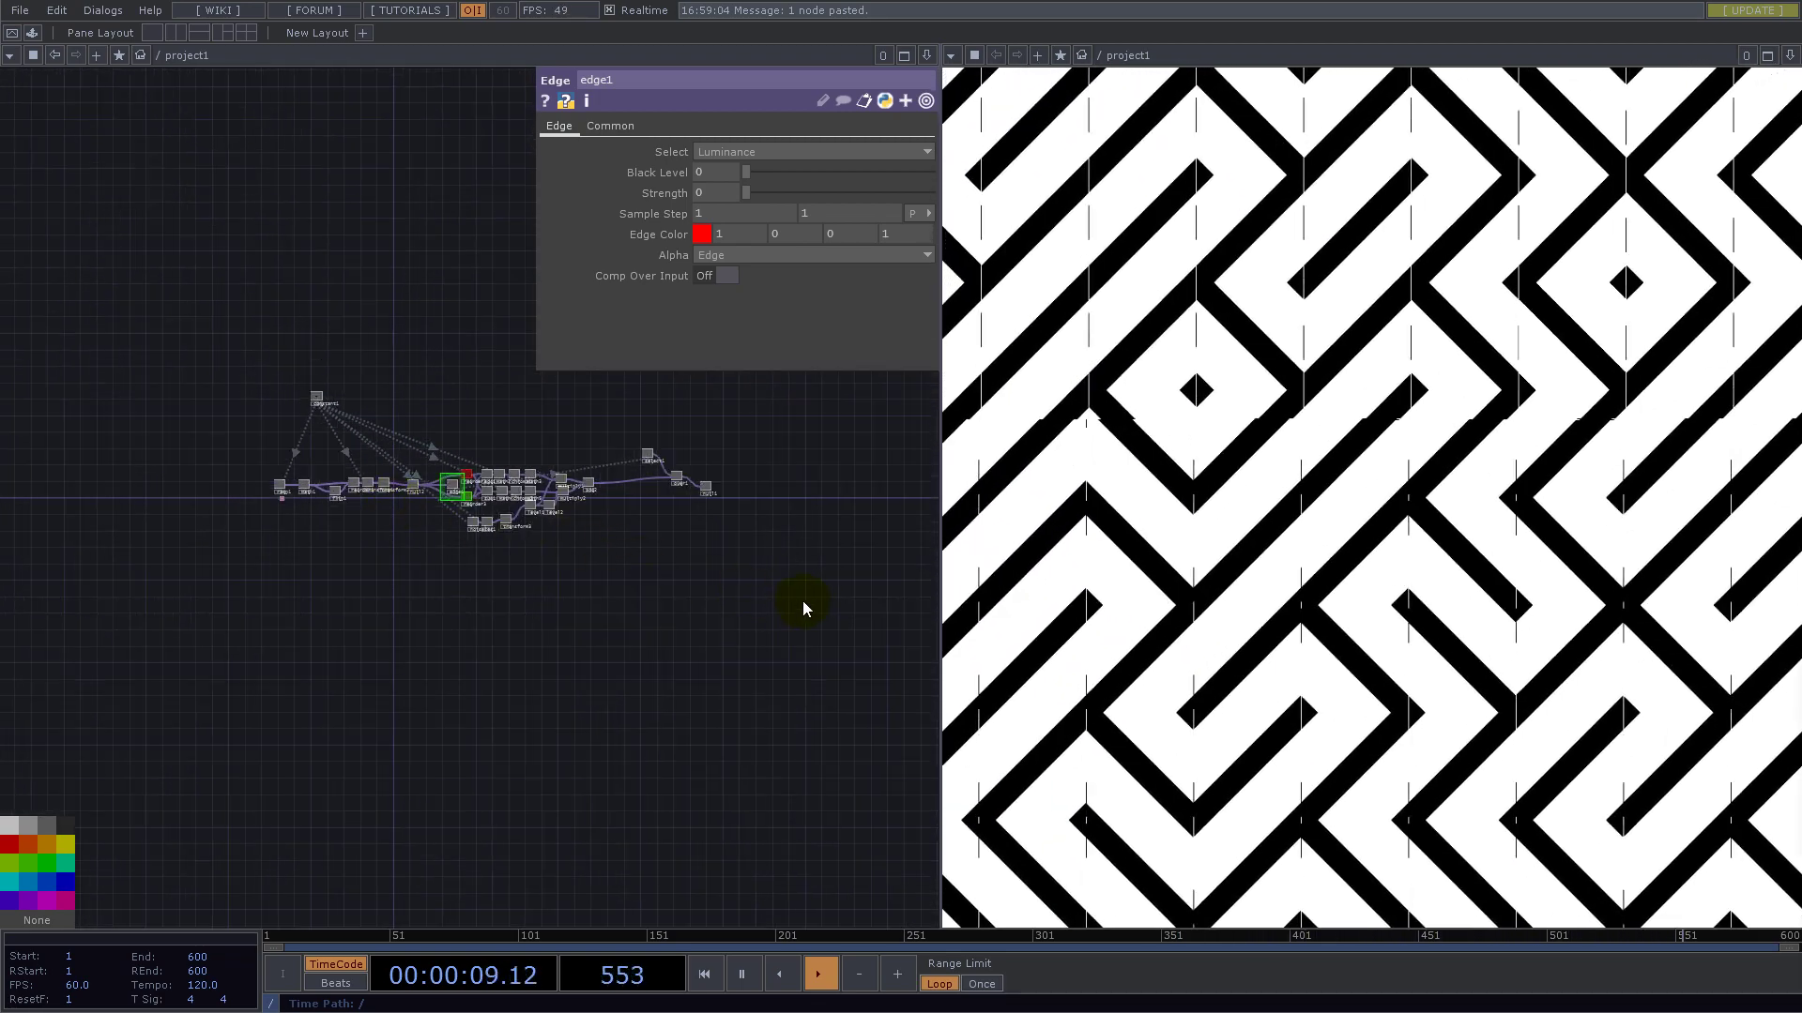
pyautogui.moveTo(806, 587); pyautogui.dragTo(122, 428, button='right')
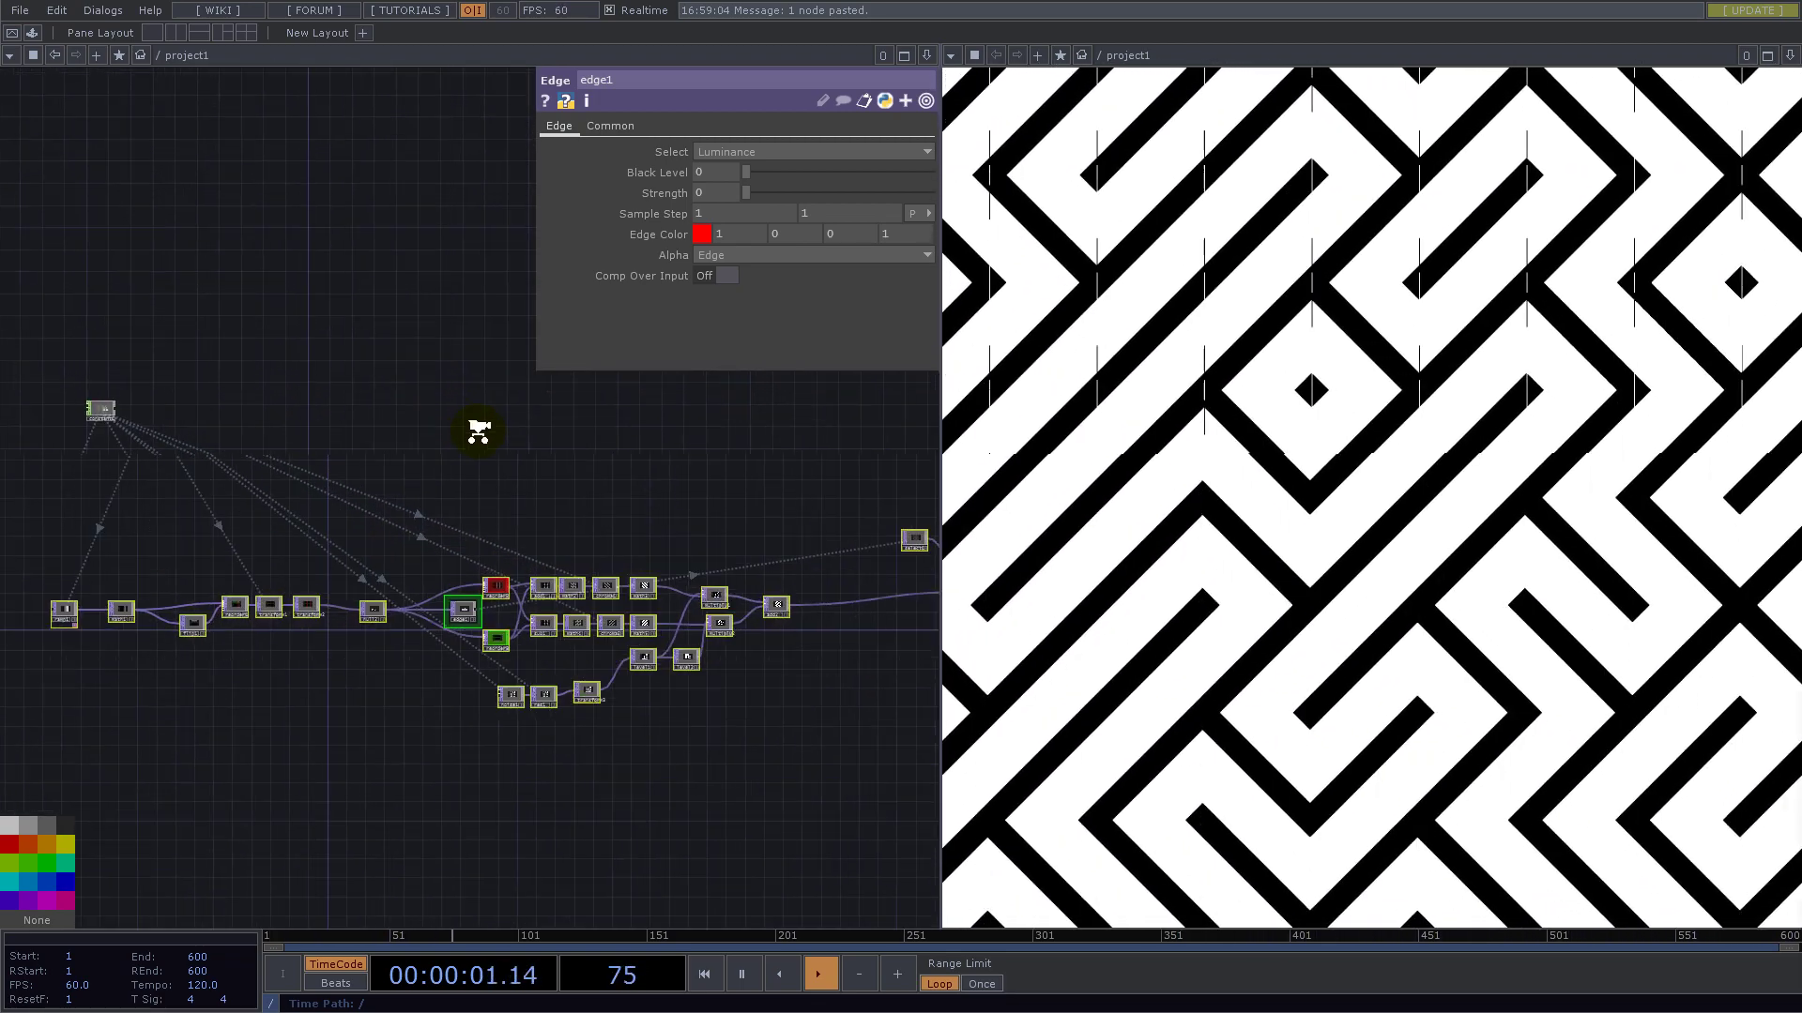
pyautogui.click(594, 128)
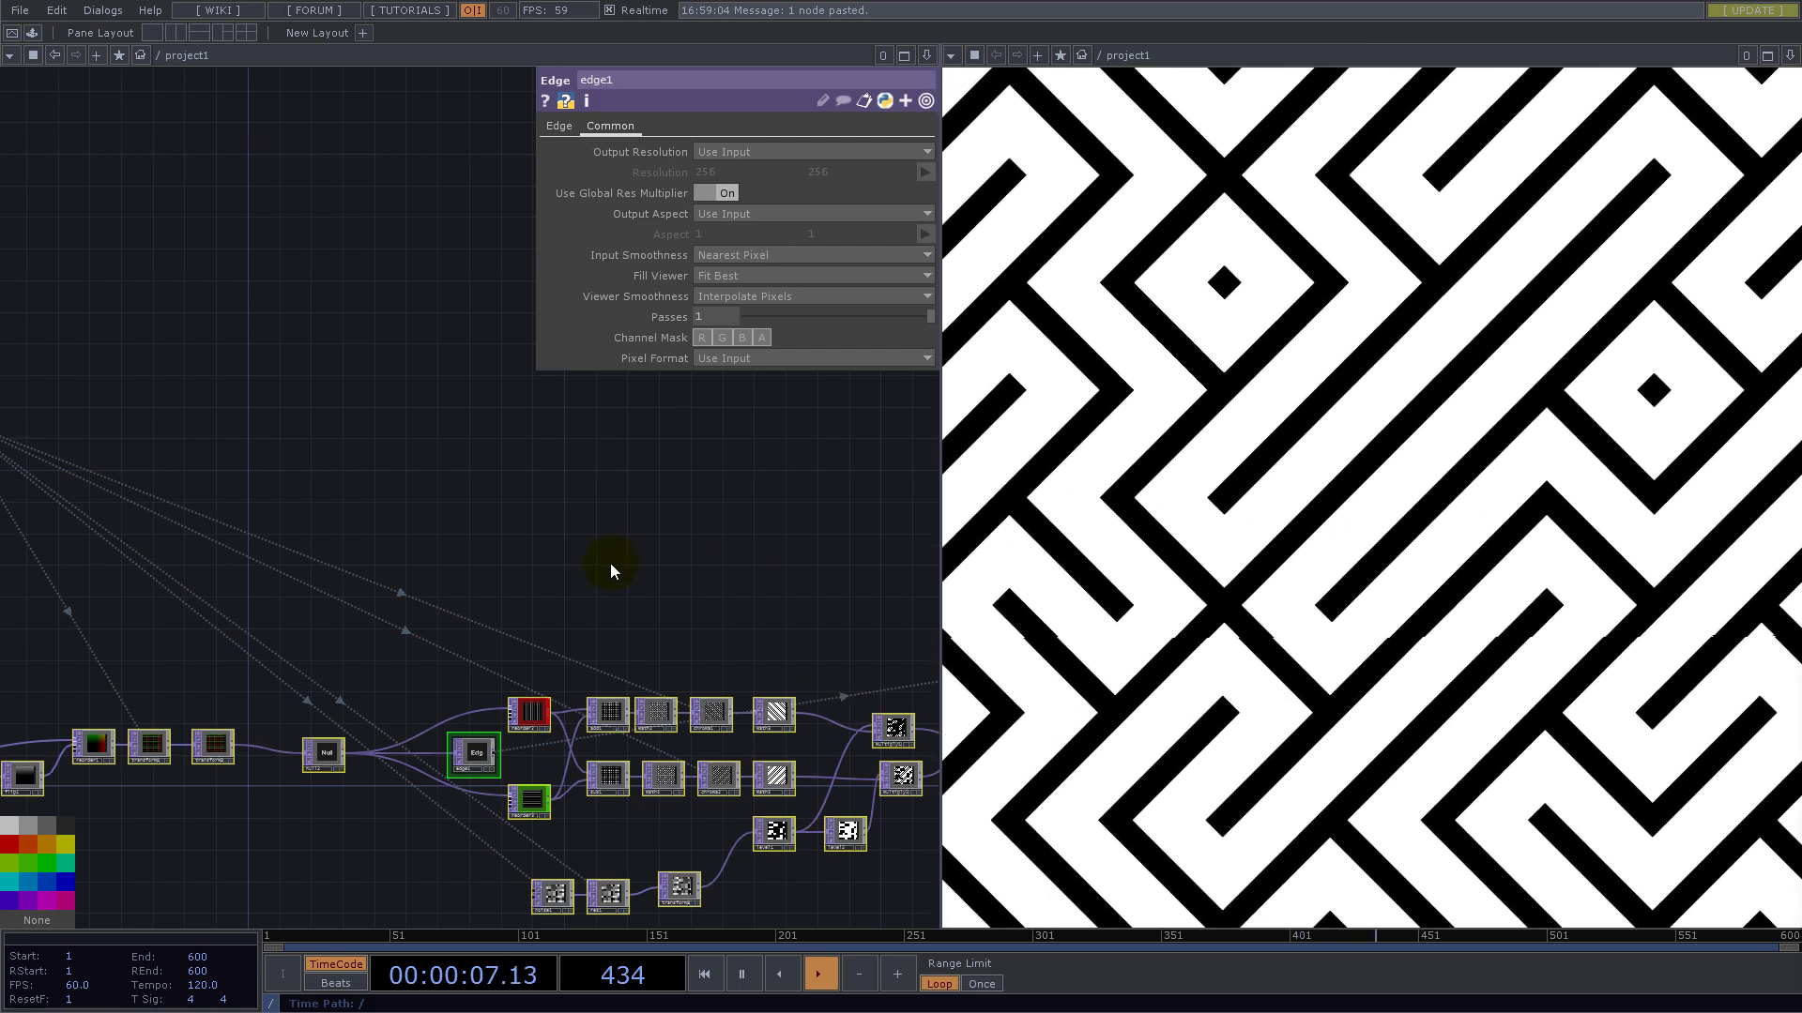
pyautogui.click(575, 560)
# - Select constant1 and review its resolution, tickness and grid channels
pyautogui.moveTo(311, 471); pyautogui.dragTo(948, 544)
pyautogui.scroll(5, 430, 441)
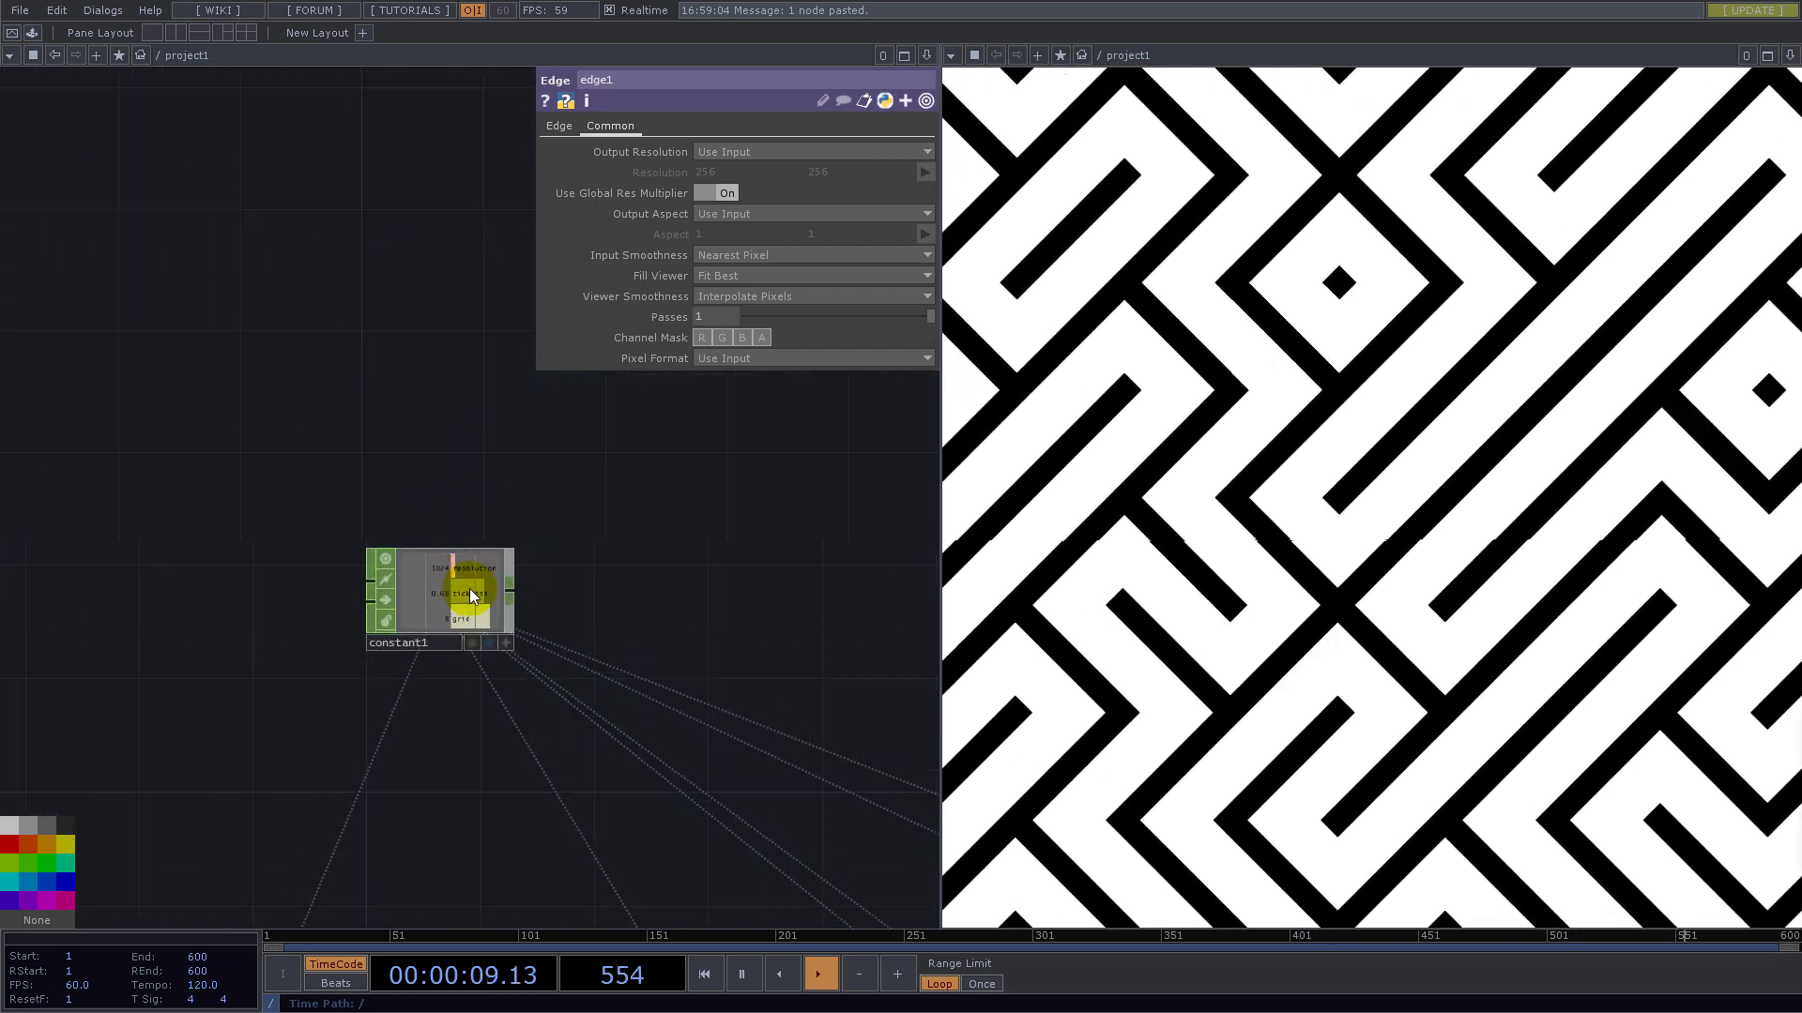
pyautogui.scroll(3, 470, 605)
pyautogui.click(453, 592)
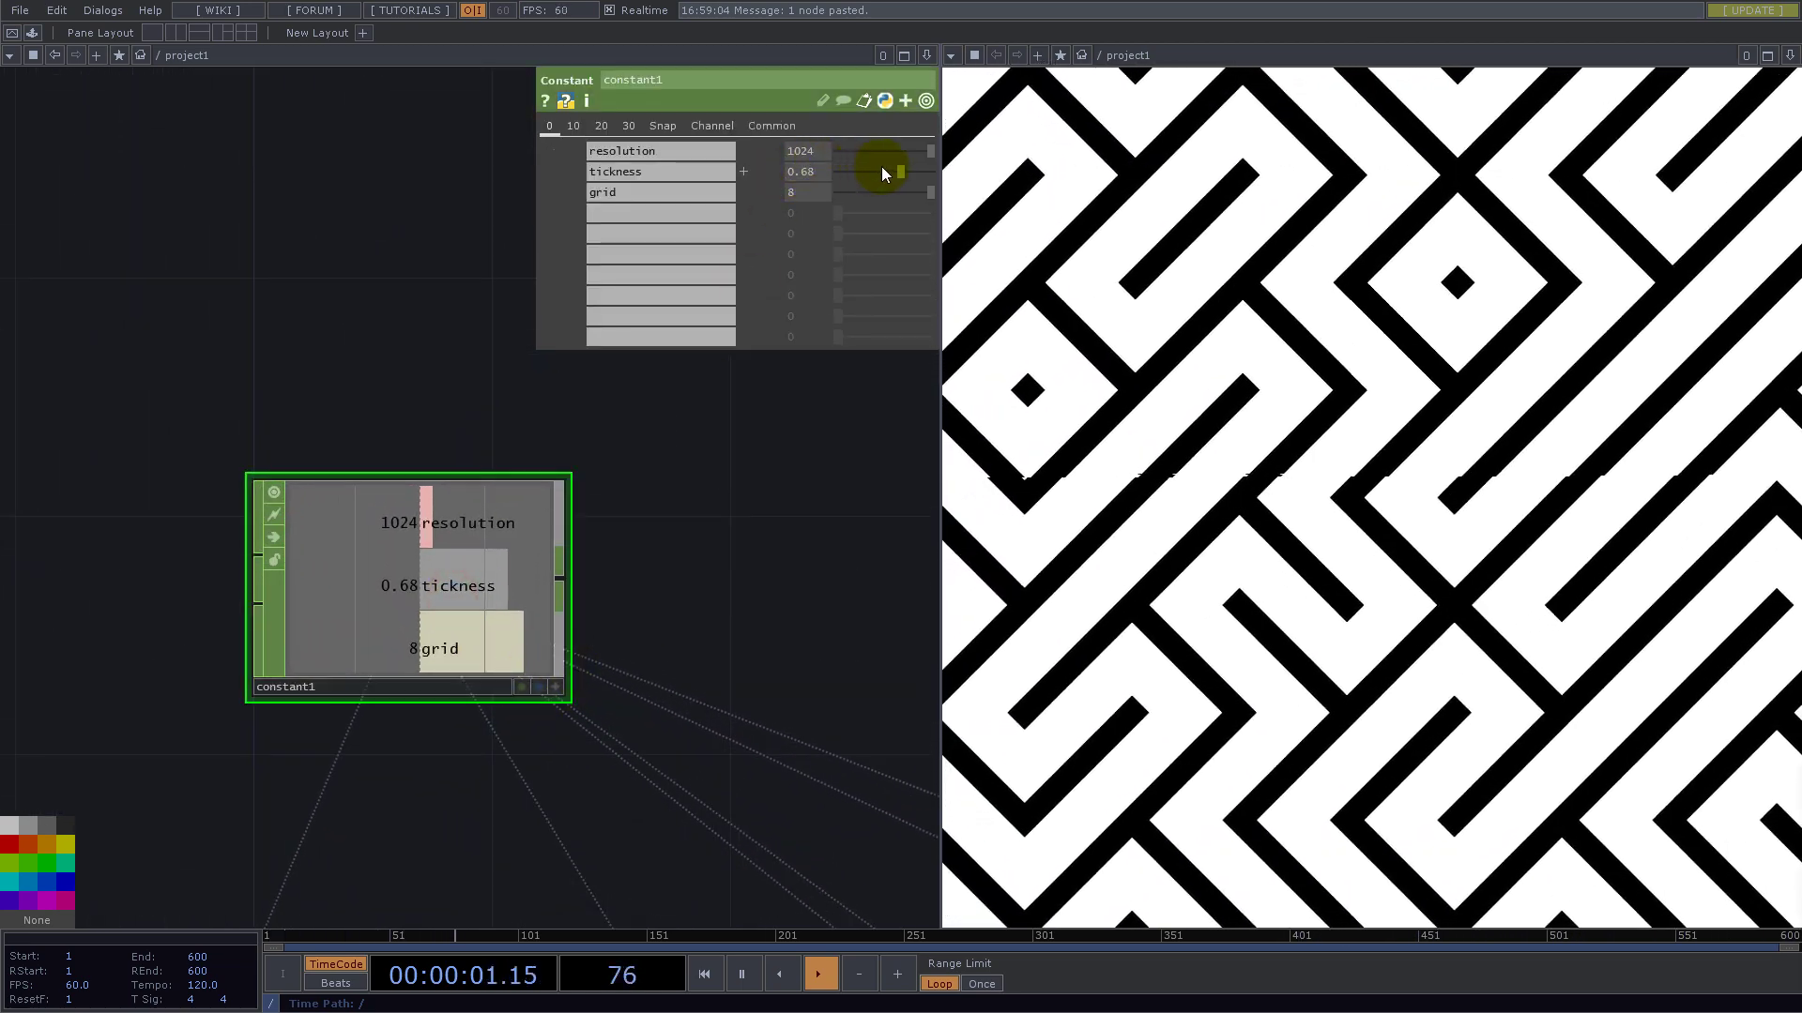
pyautogui.click(806, 155)
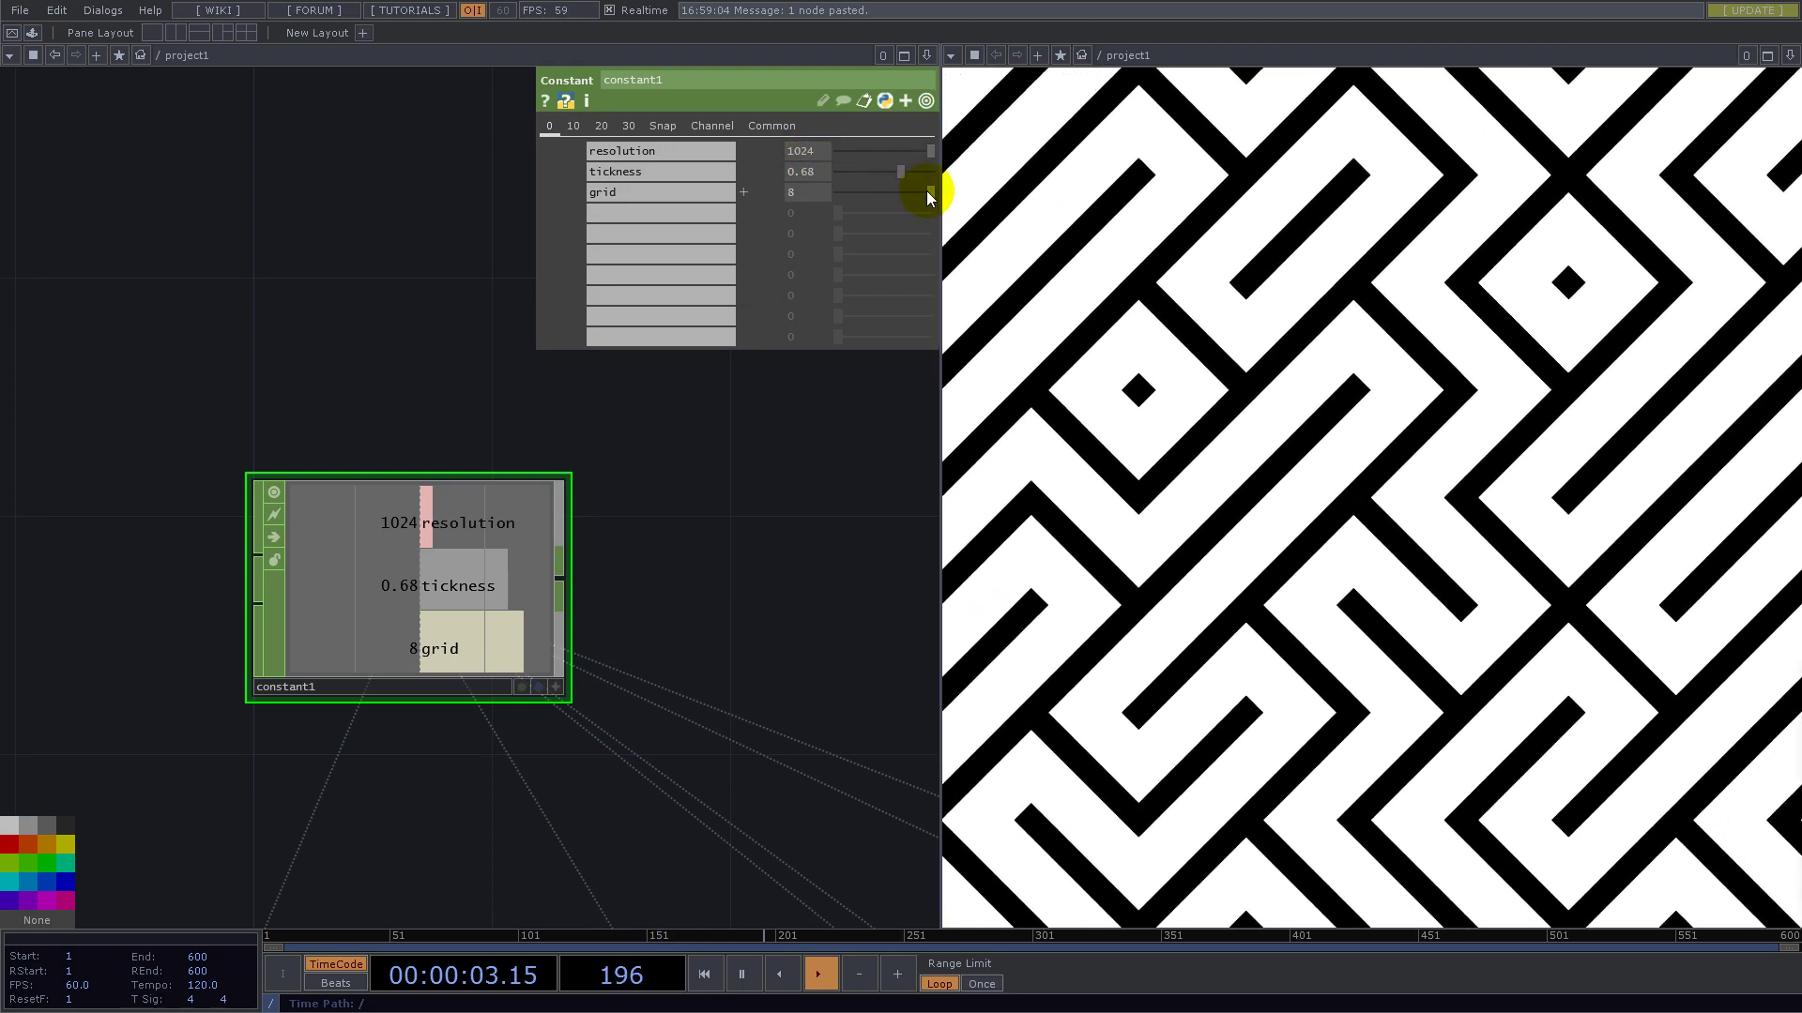